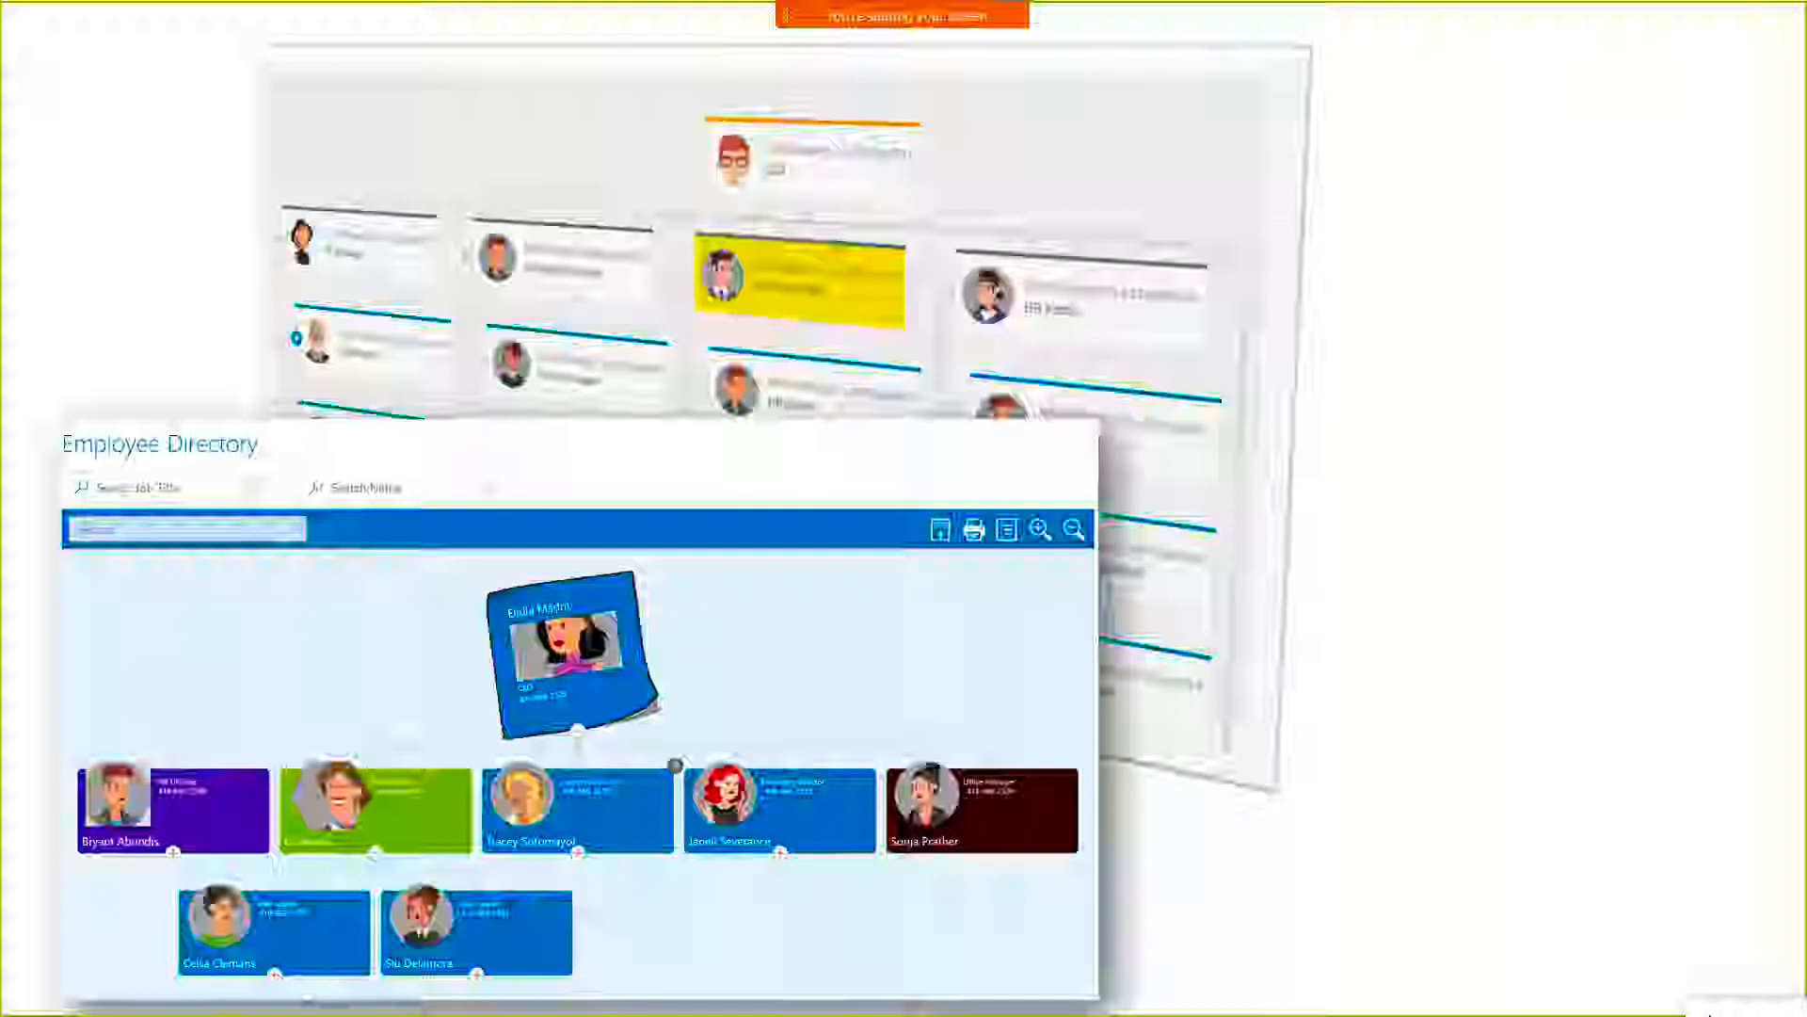
# End the slide show, switch to Chrome and view the Operations site's Suppliers list
pyautogui.press('Escape')
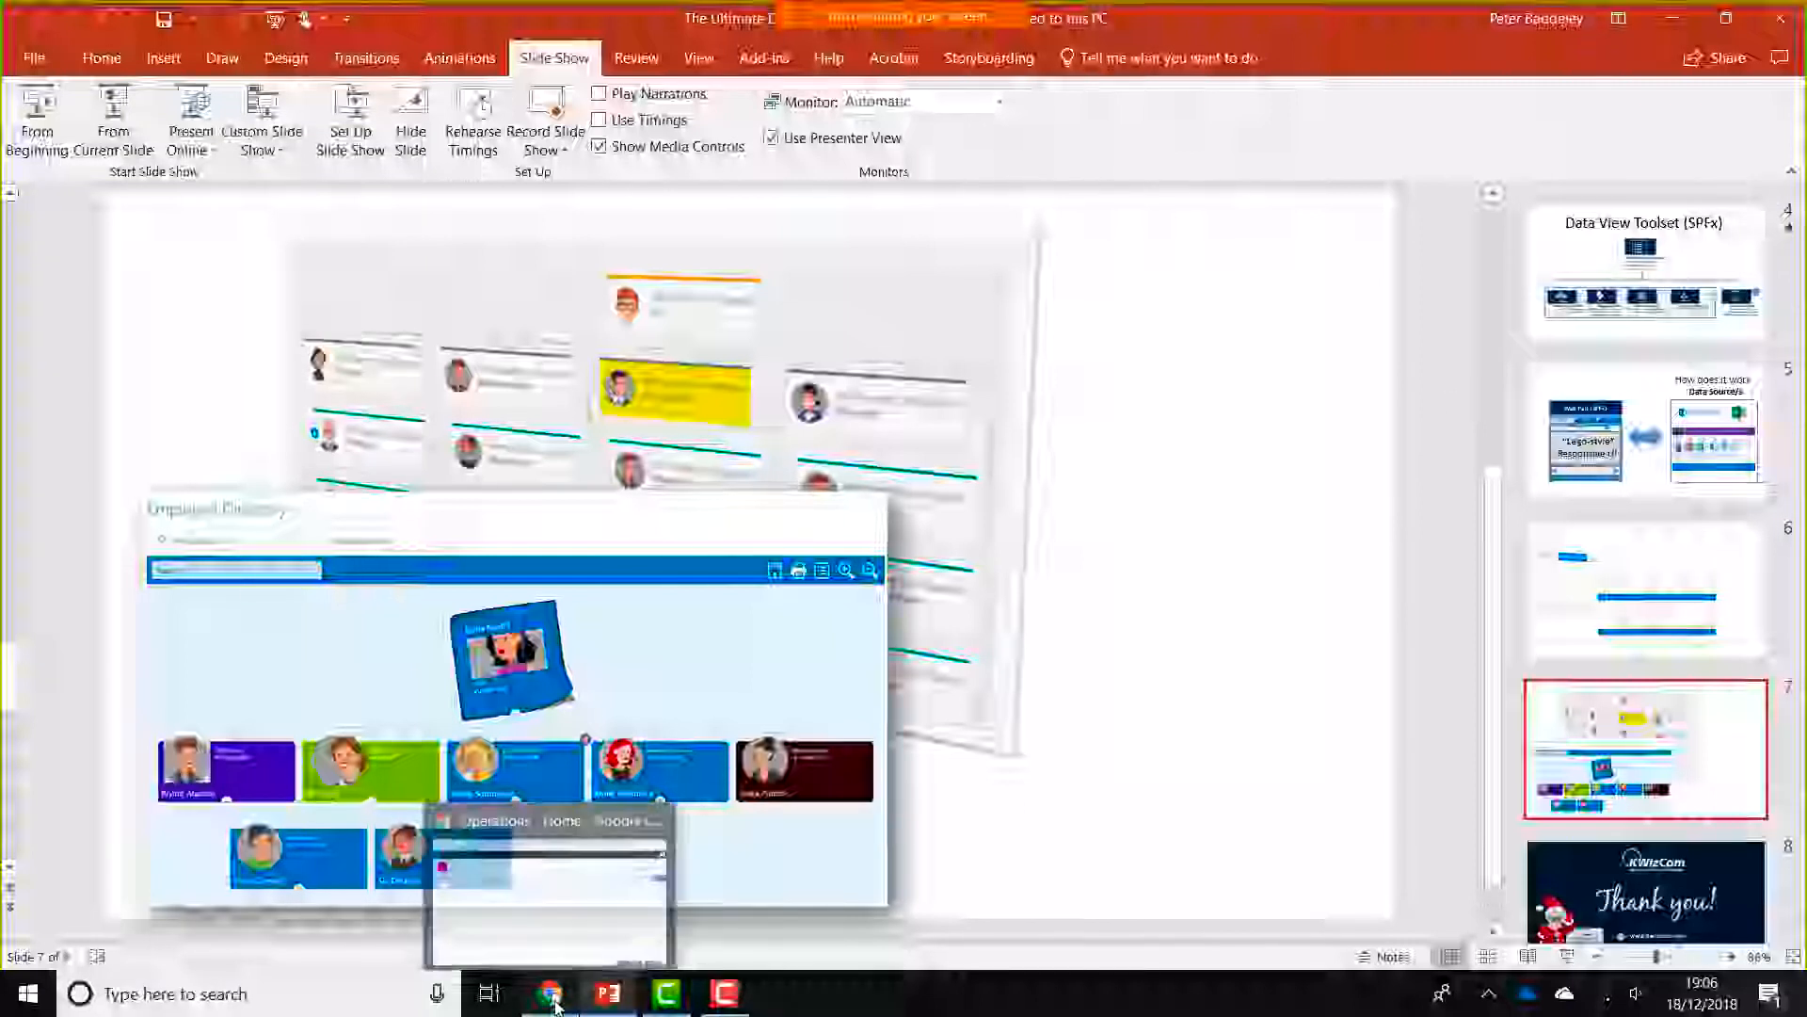
pyautogui.click(553, 994)
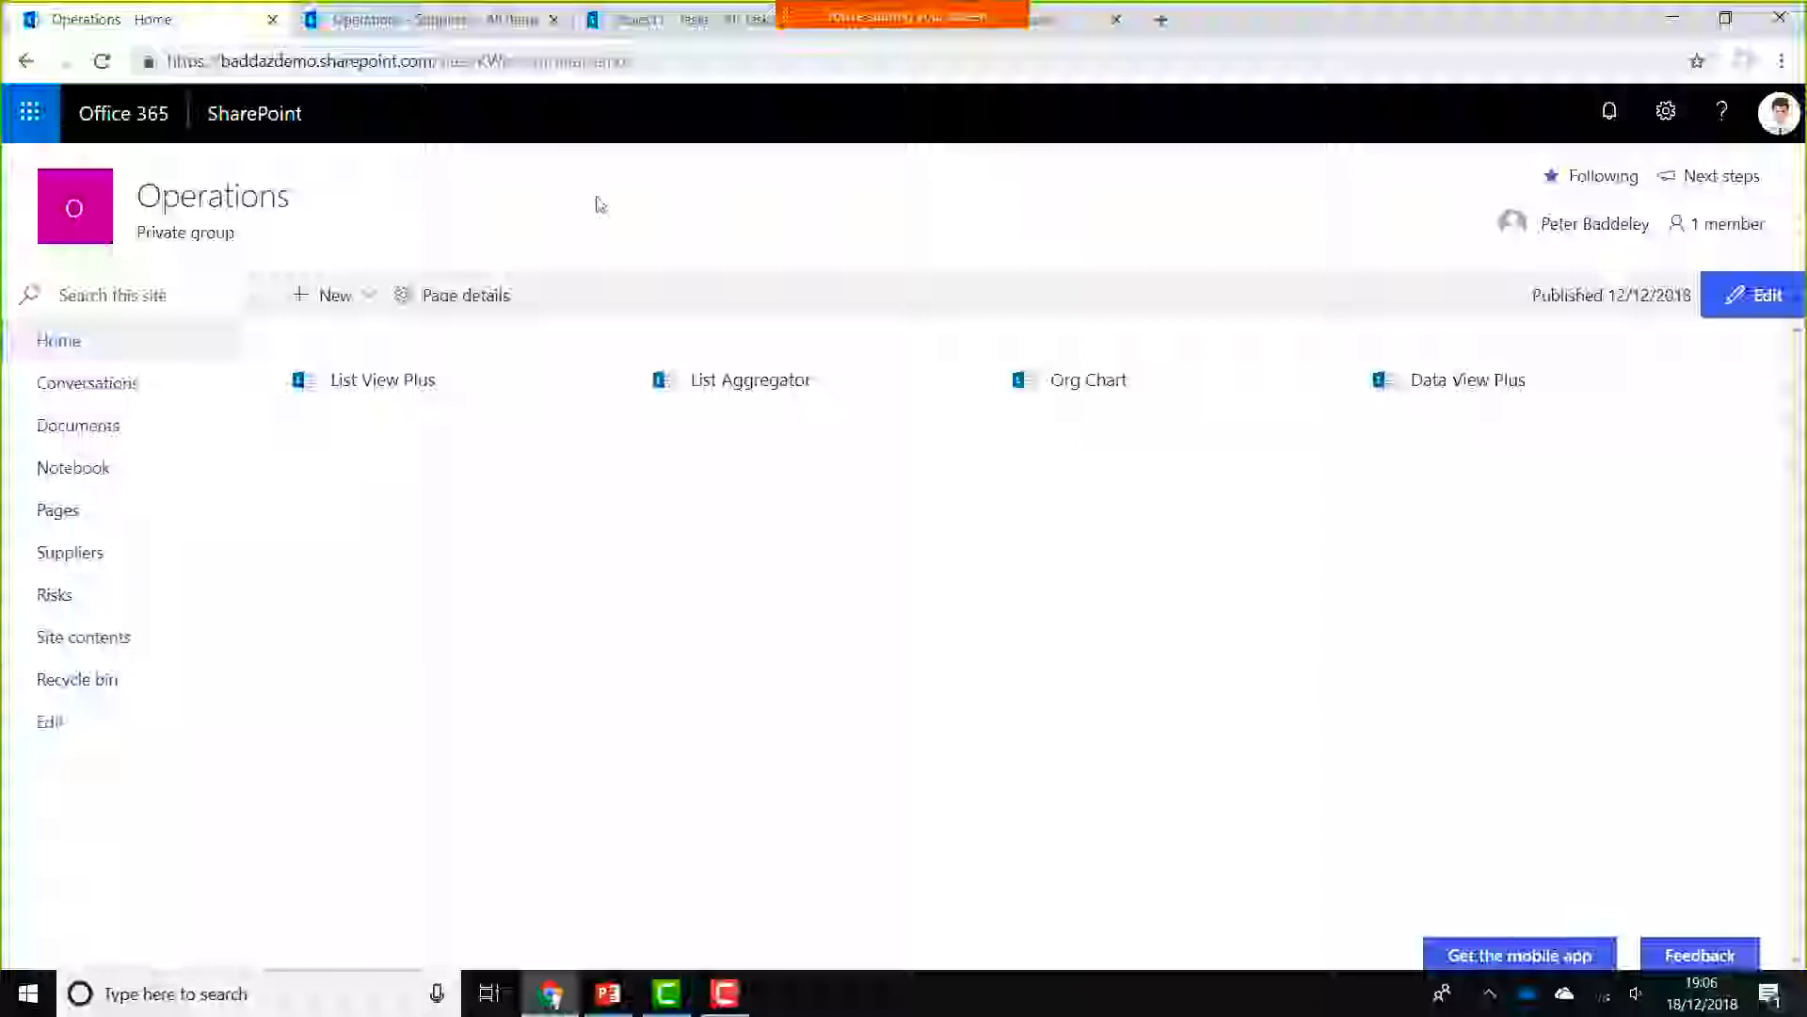
pyautogui.click(504, 33)
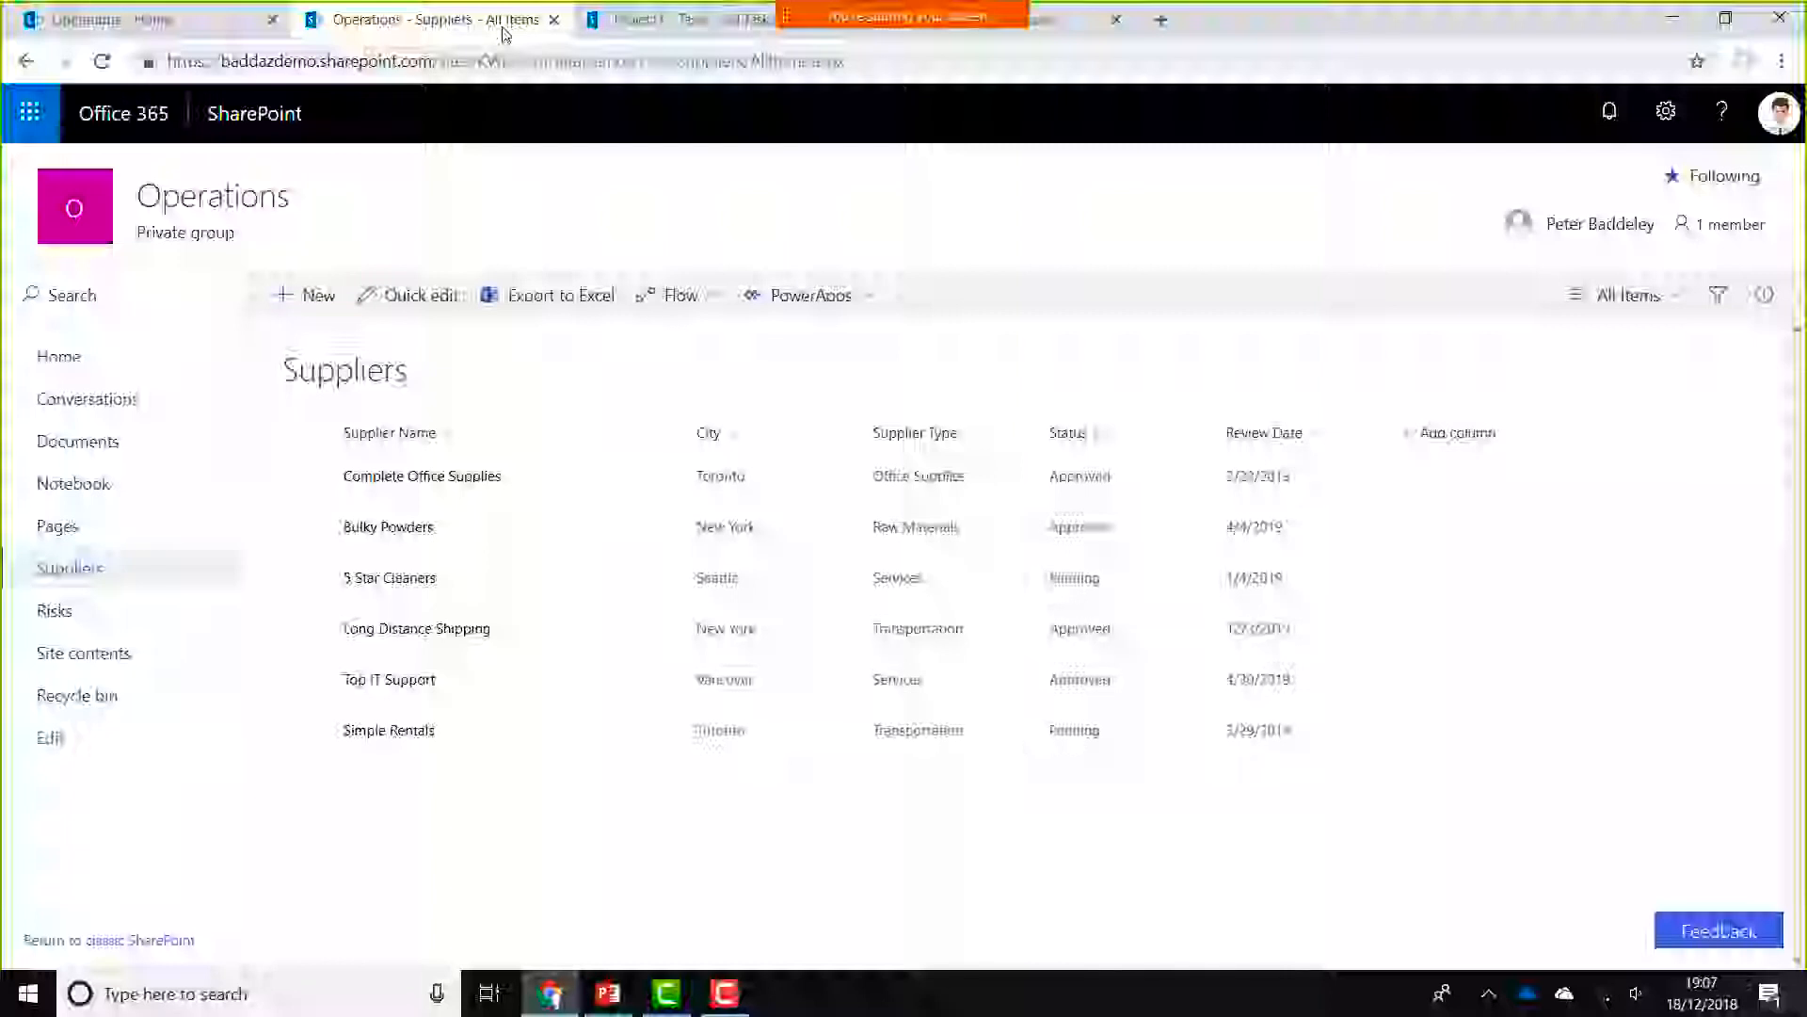
# Return to the Operations home page and open the List View Plus page to show its suppliers table
pyautogui.click(136, 36)
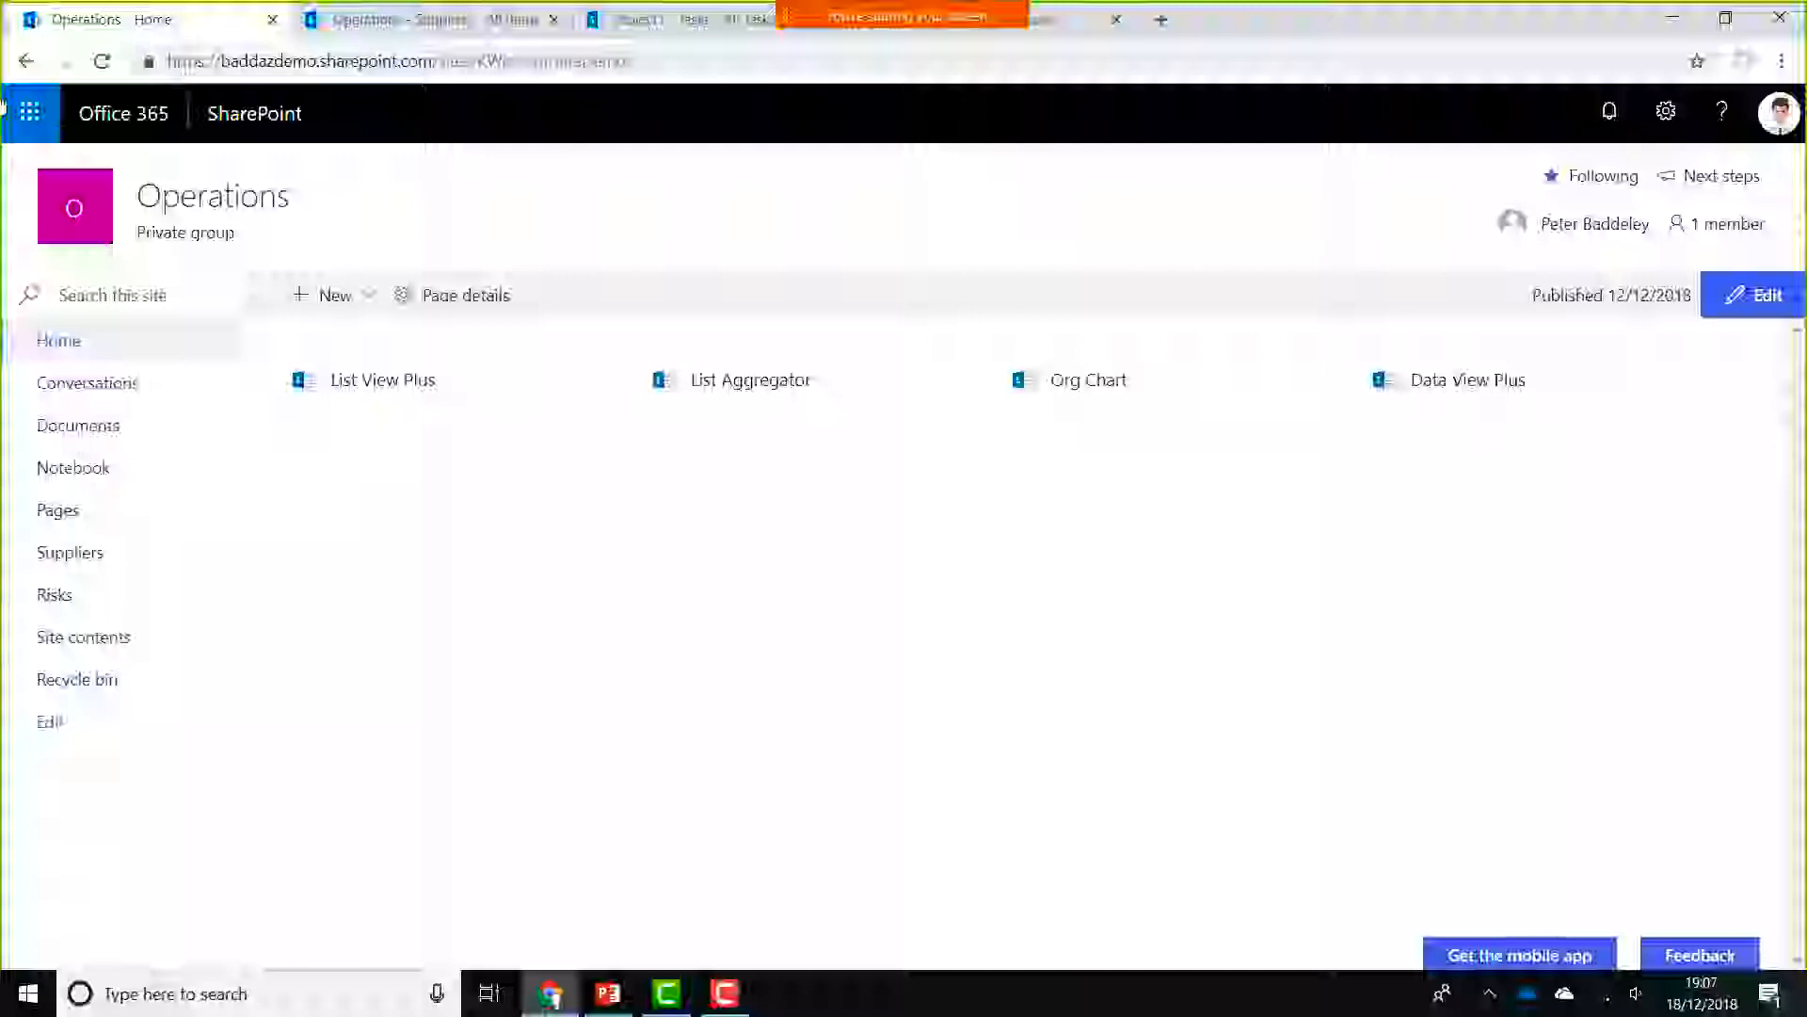
pyautogui.click(395, 384)
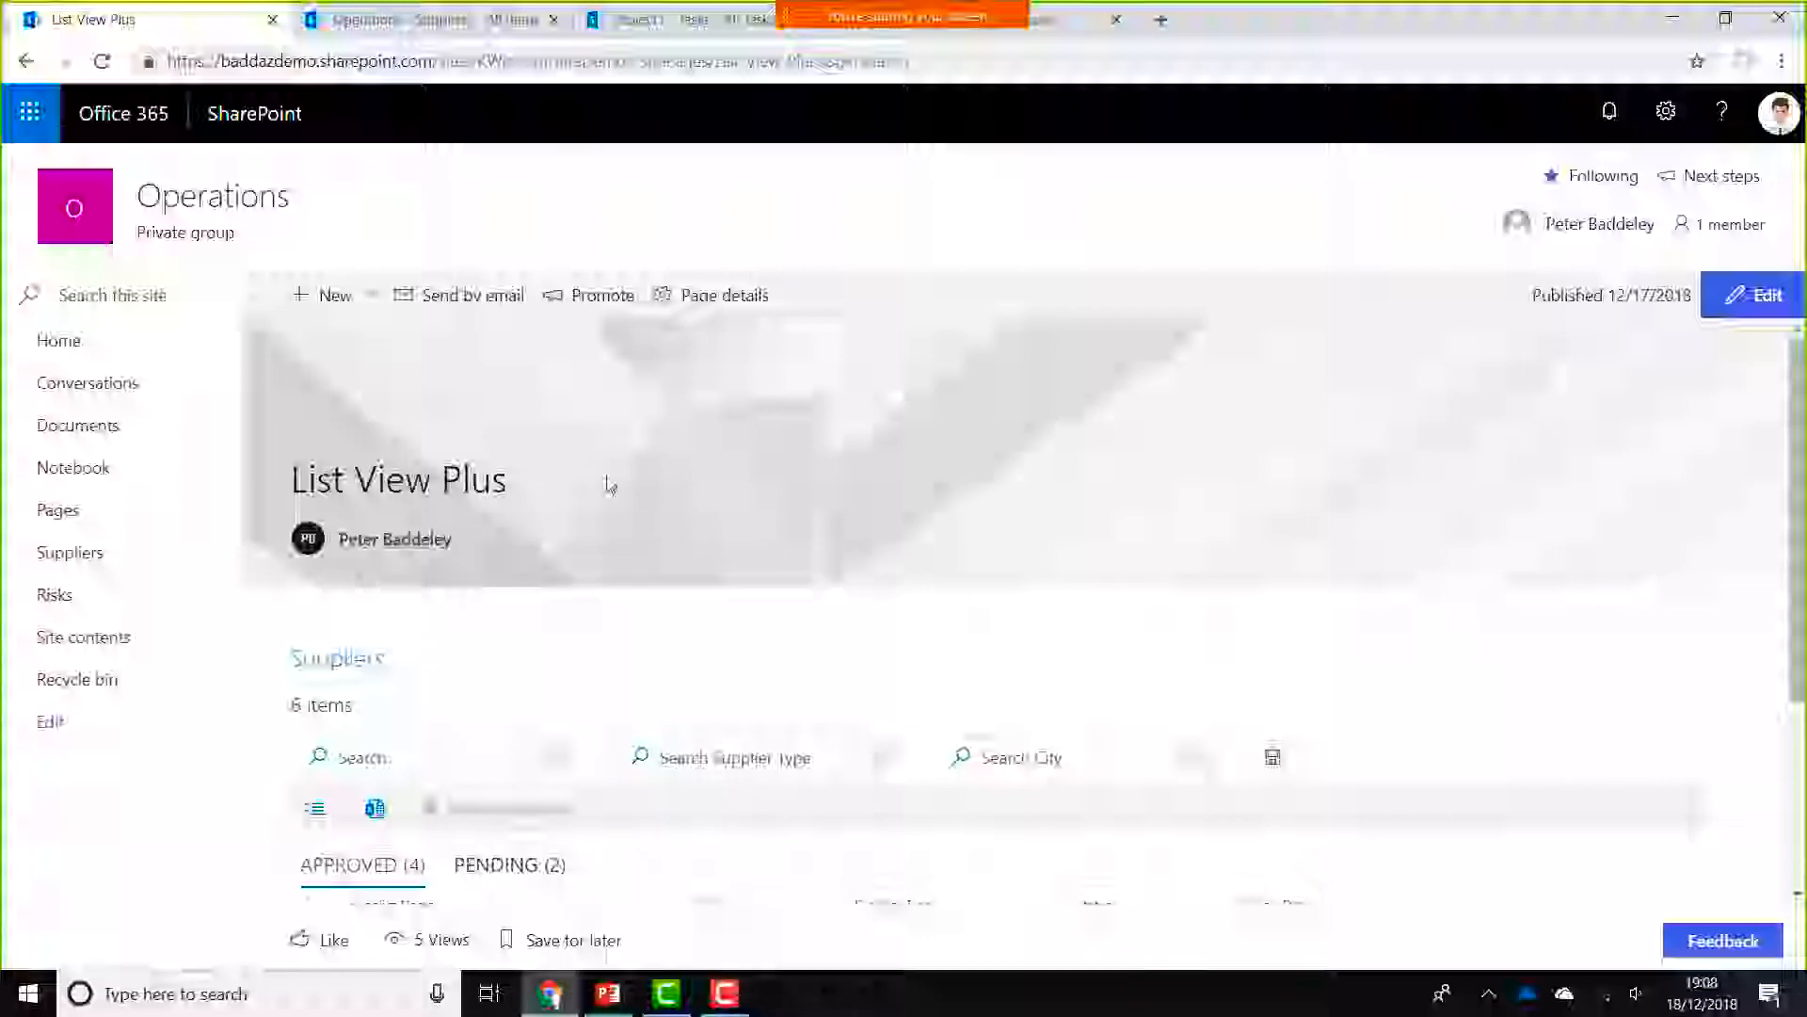
pyautogui.moveTo(1802, 565); pyautogui.dragTo(1798, 732)
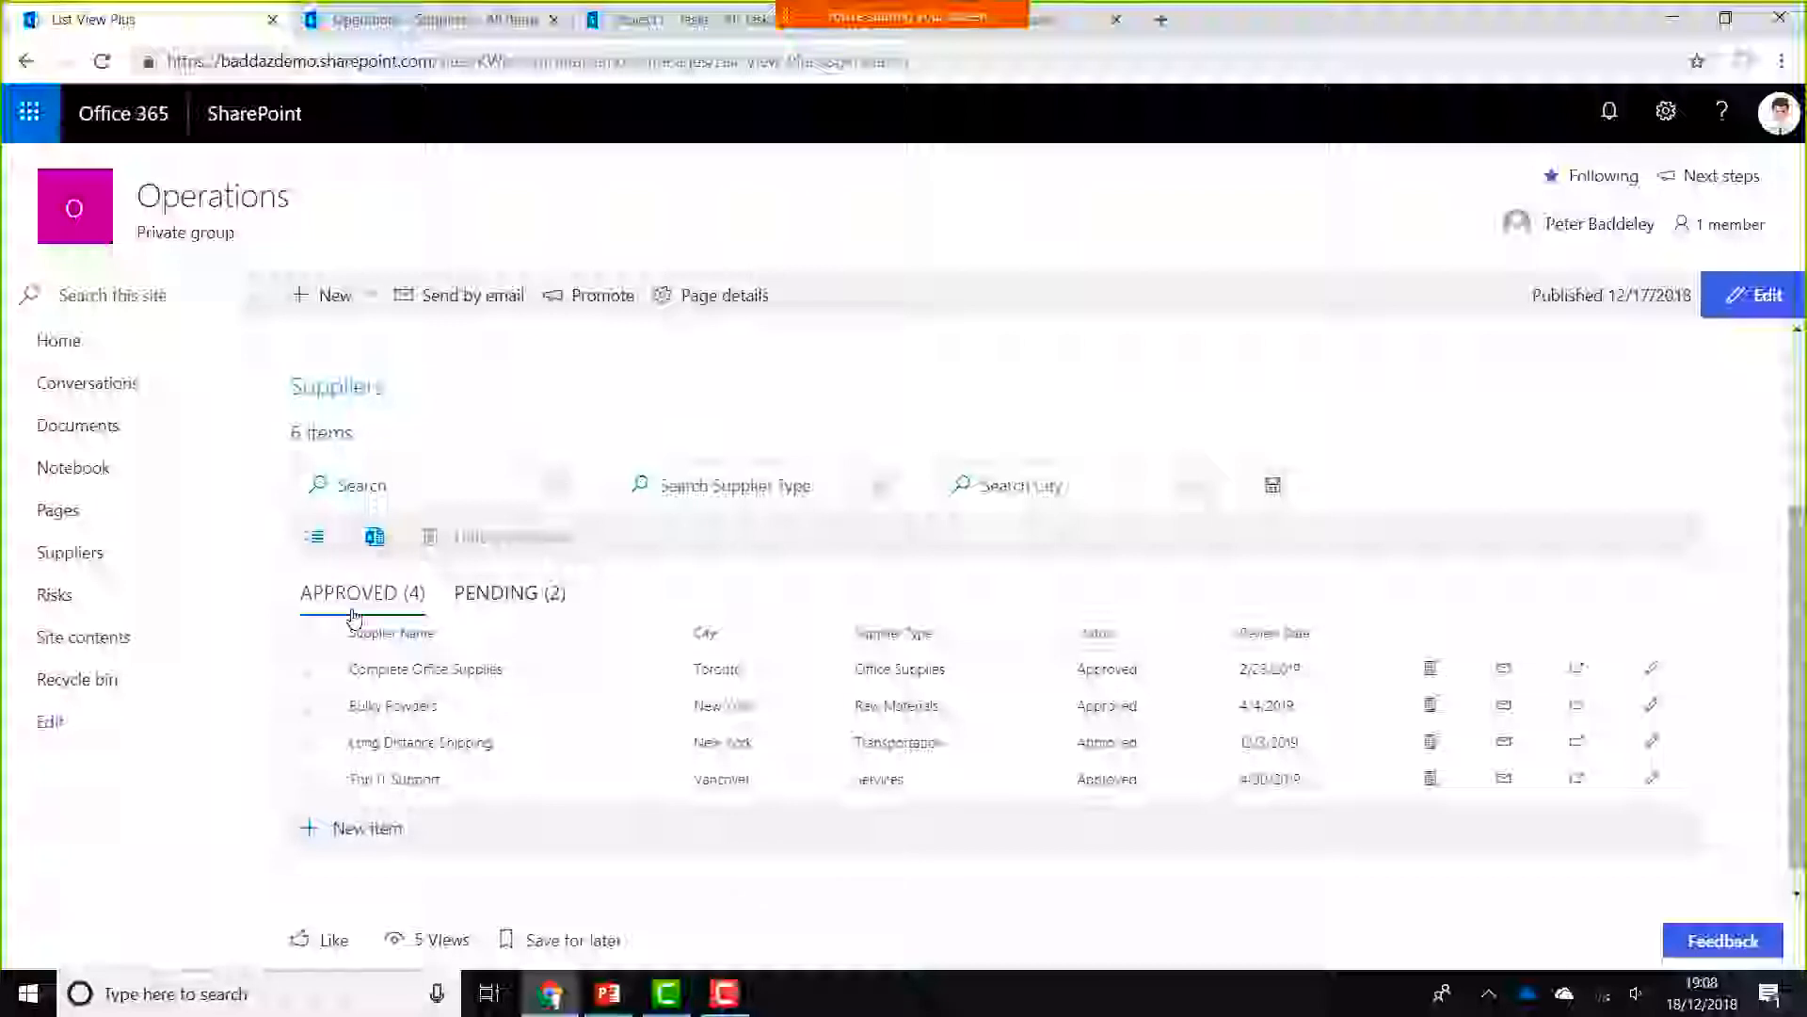
# View the Pending and Approved supplier groups, and select and deselect all supplier items
pyautogui.click(475, 603)
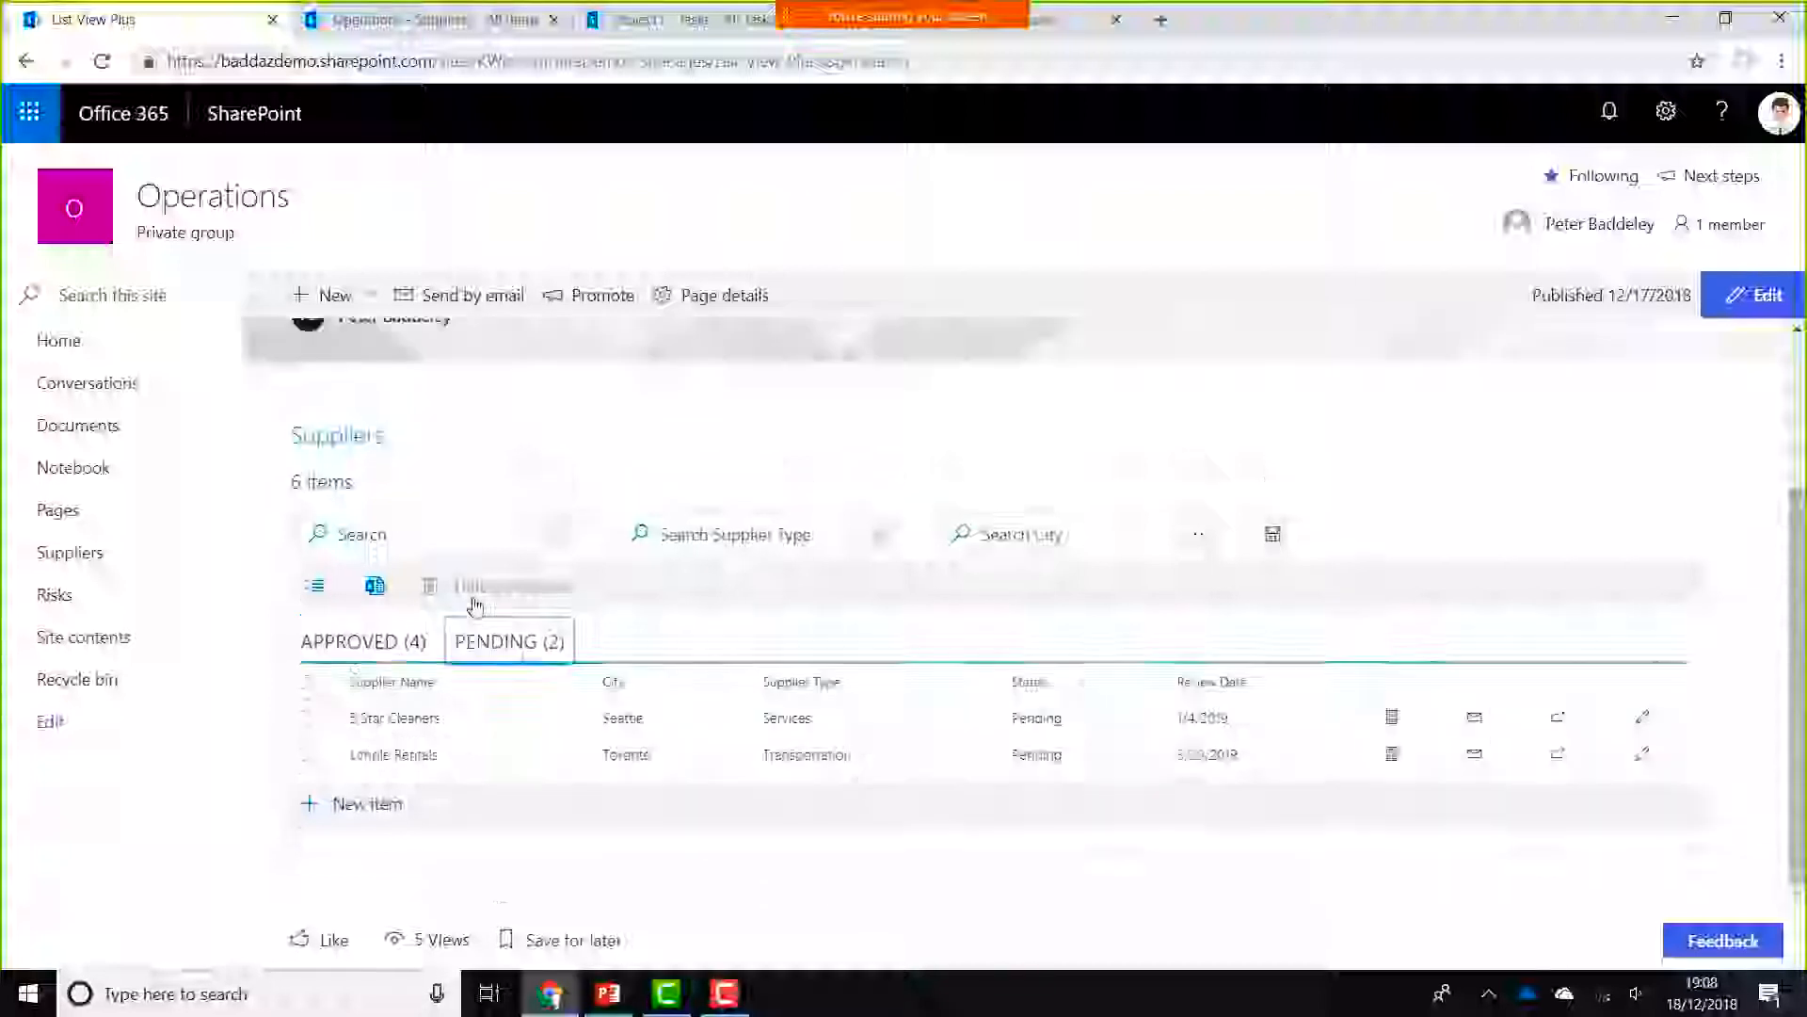
pyautogui.click(391, 643)
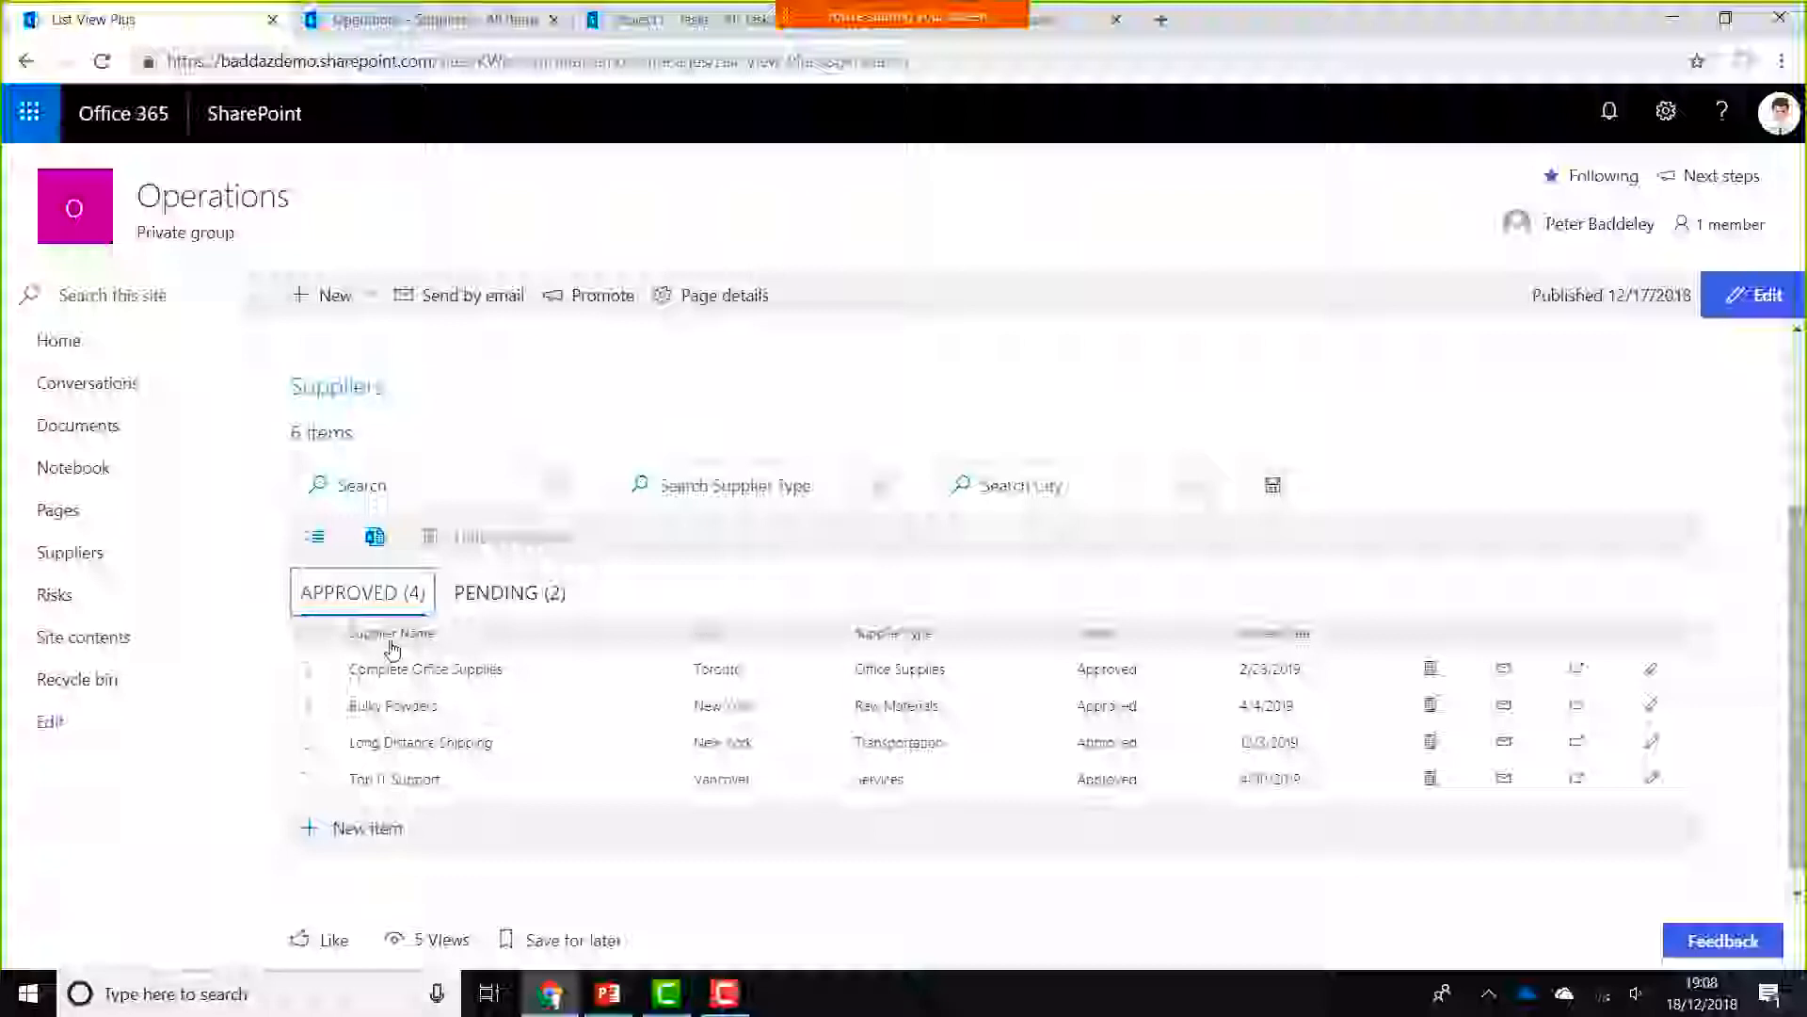
pyautogui.click(336, 557)
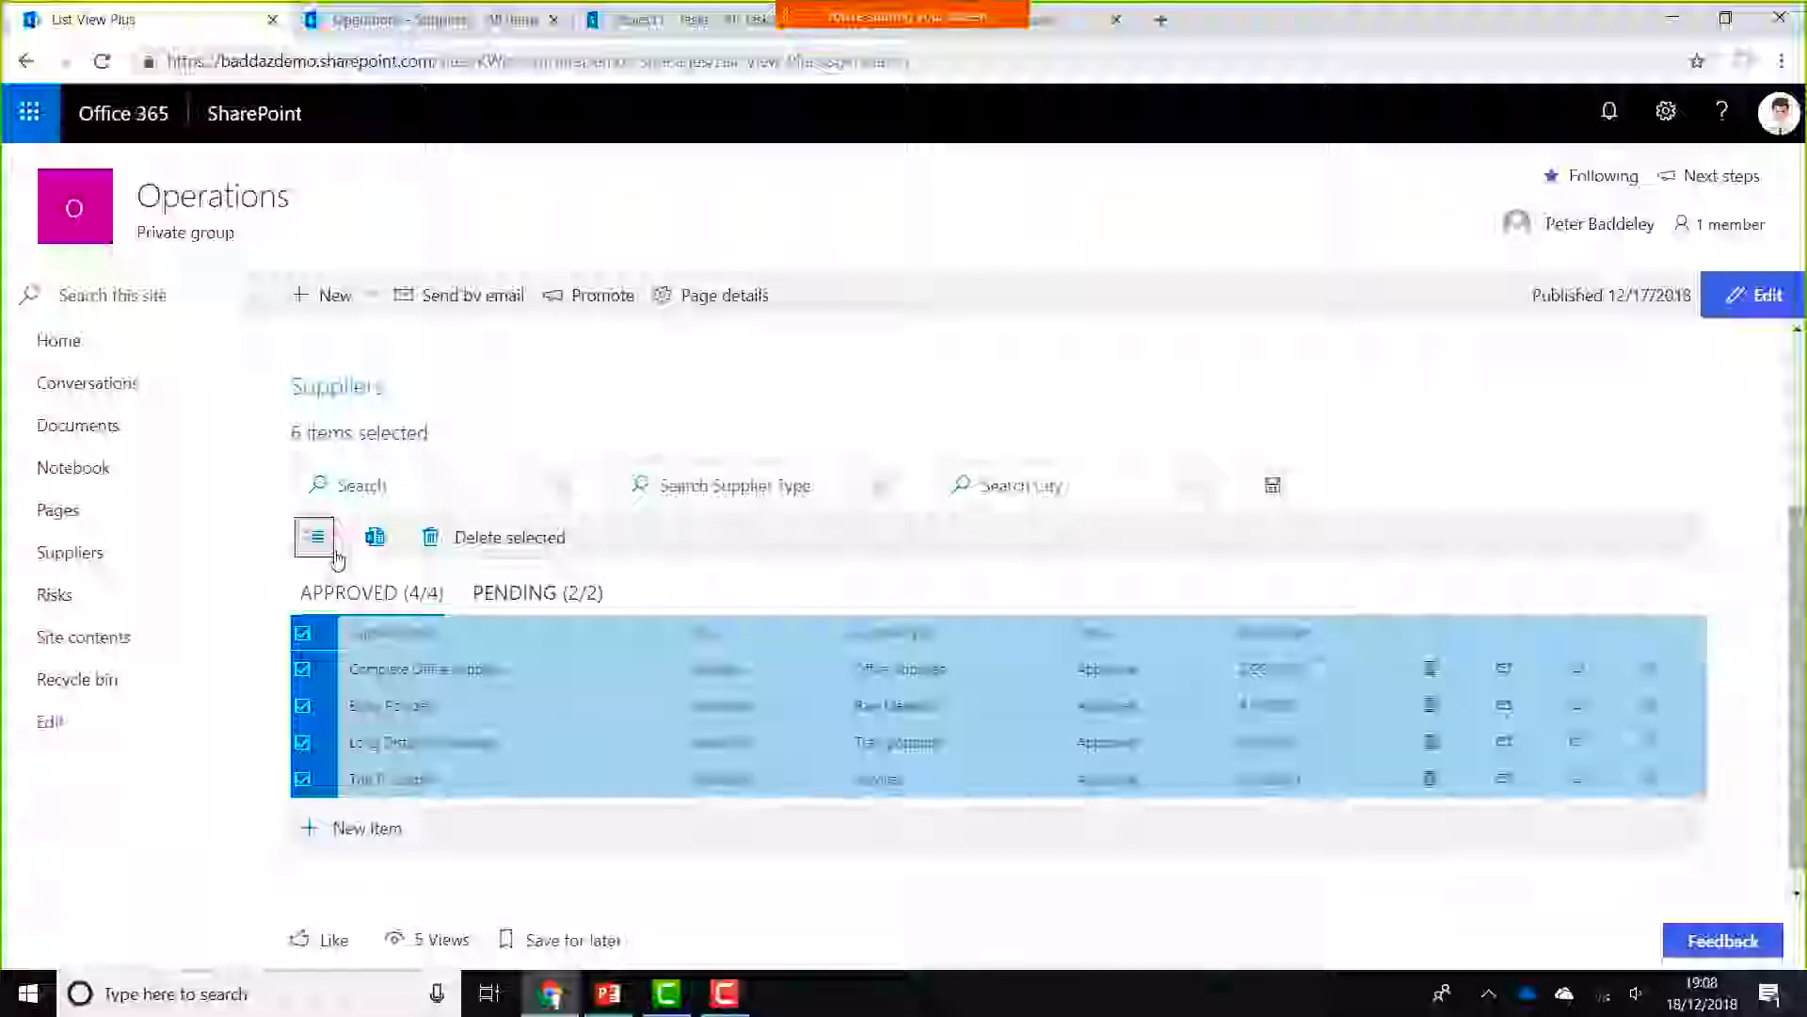
pyautogui.click(336, 557)
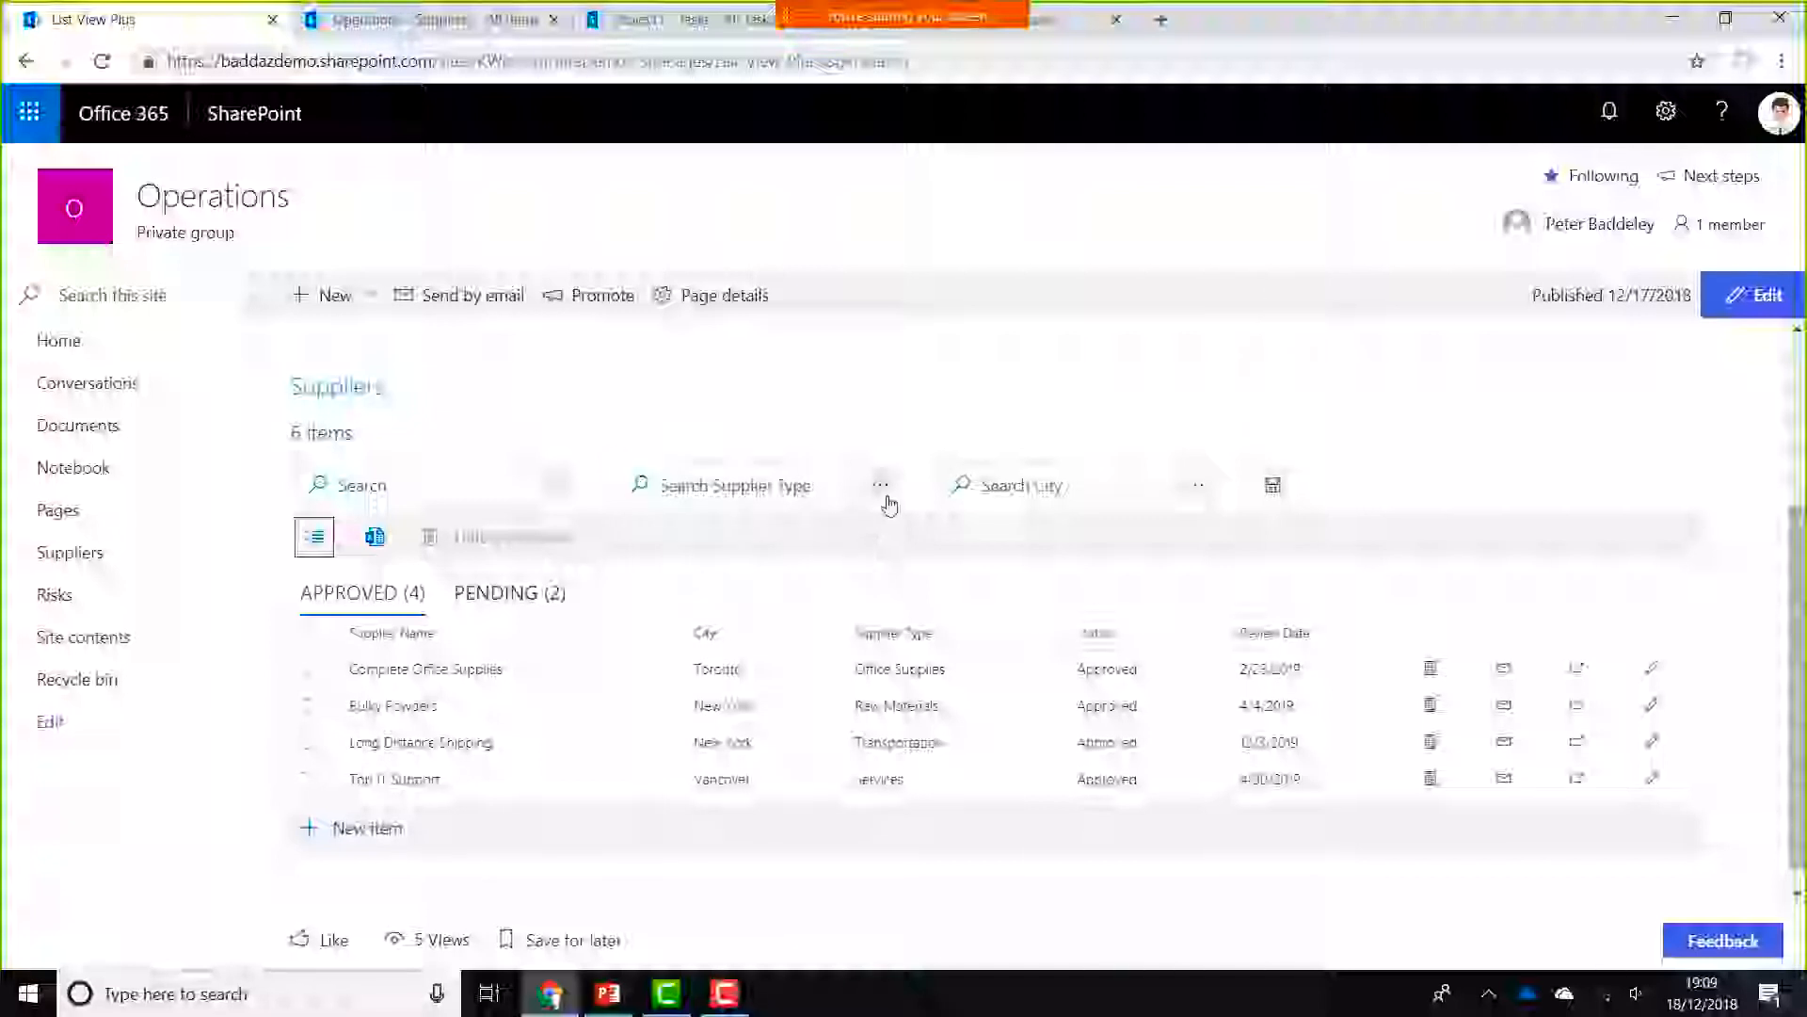
# Filter the suppliers by type Office Supplies, change the filter to Transportation, and clear the filters
pyautogui.click(880, 486)
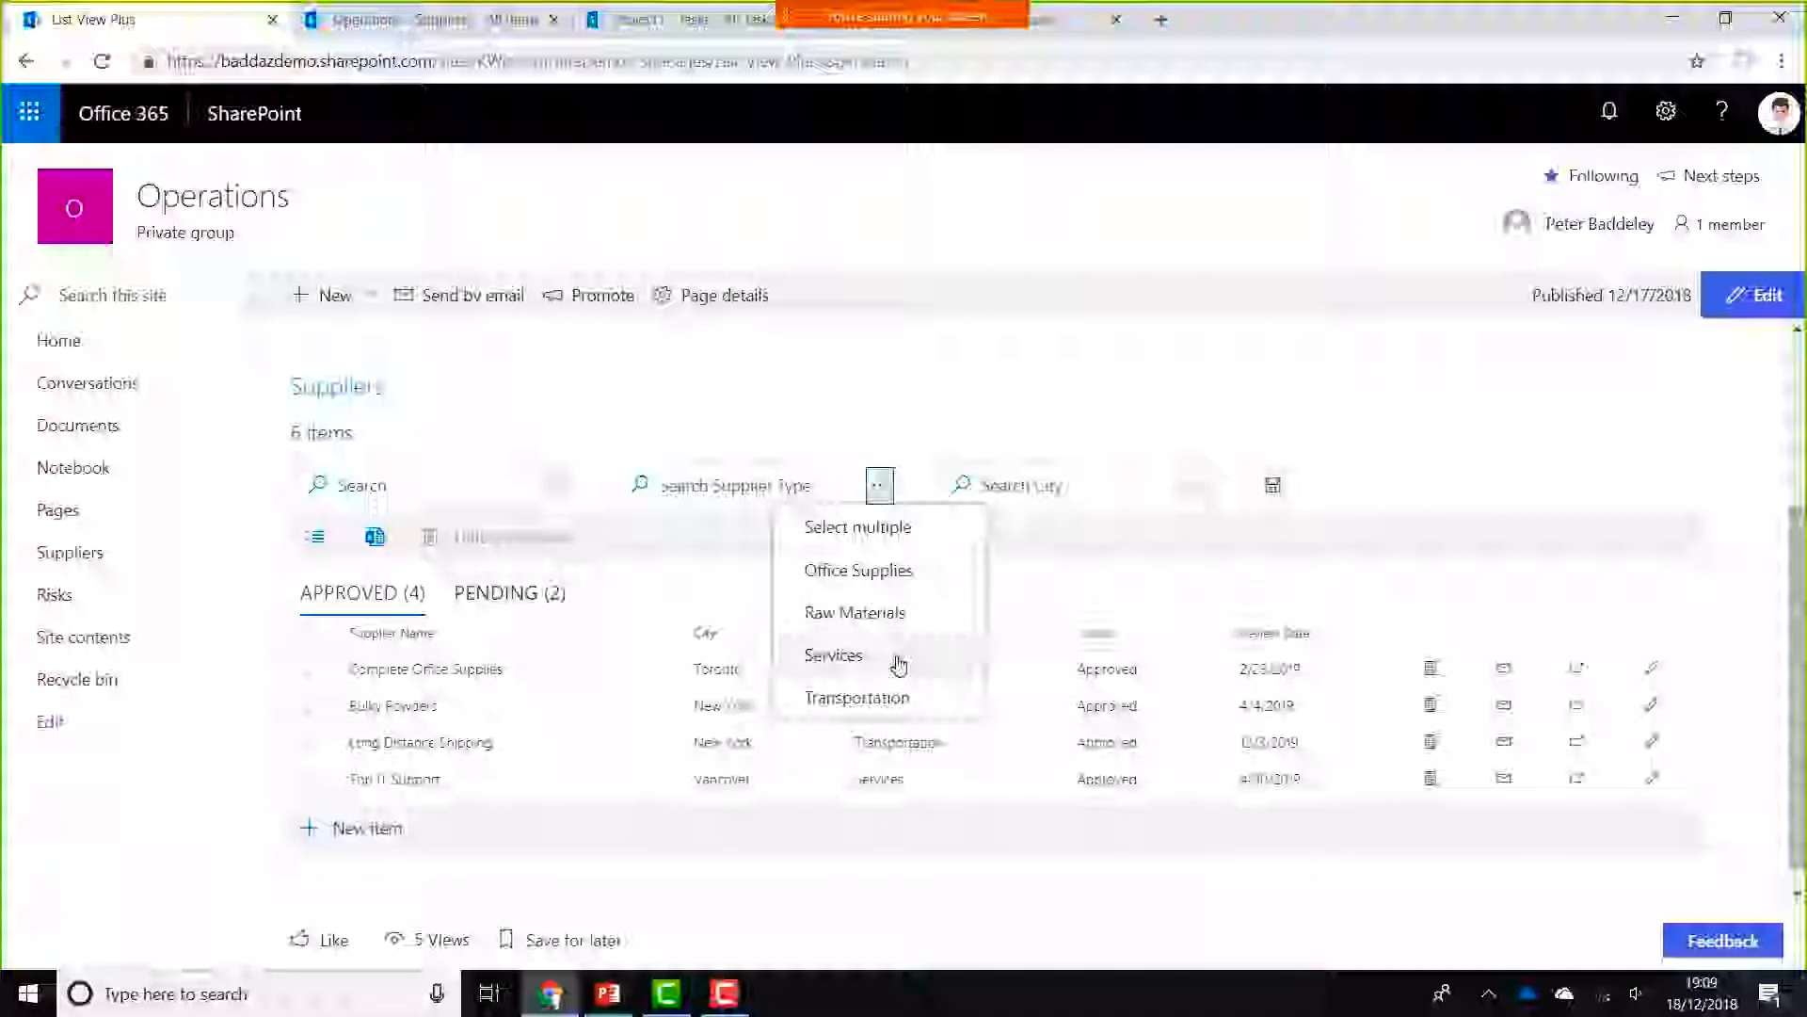
pyautogui.click(899, 574)
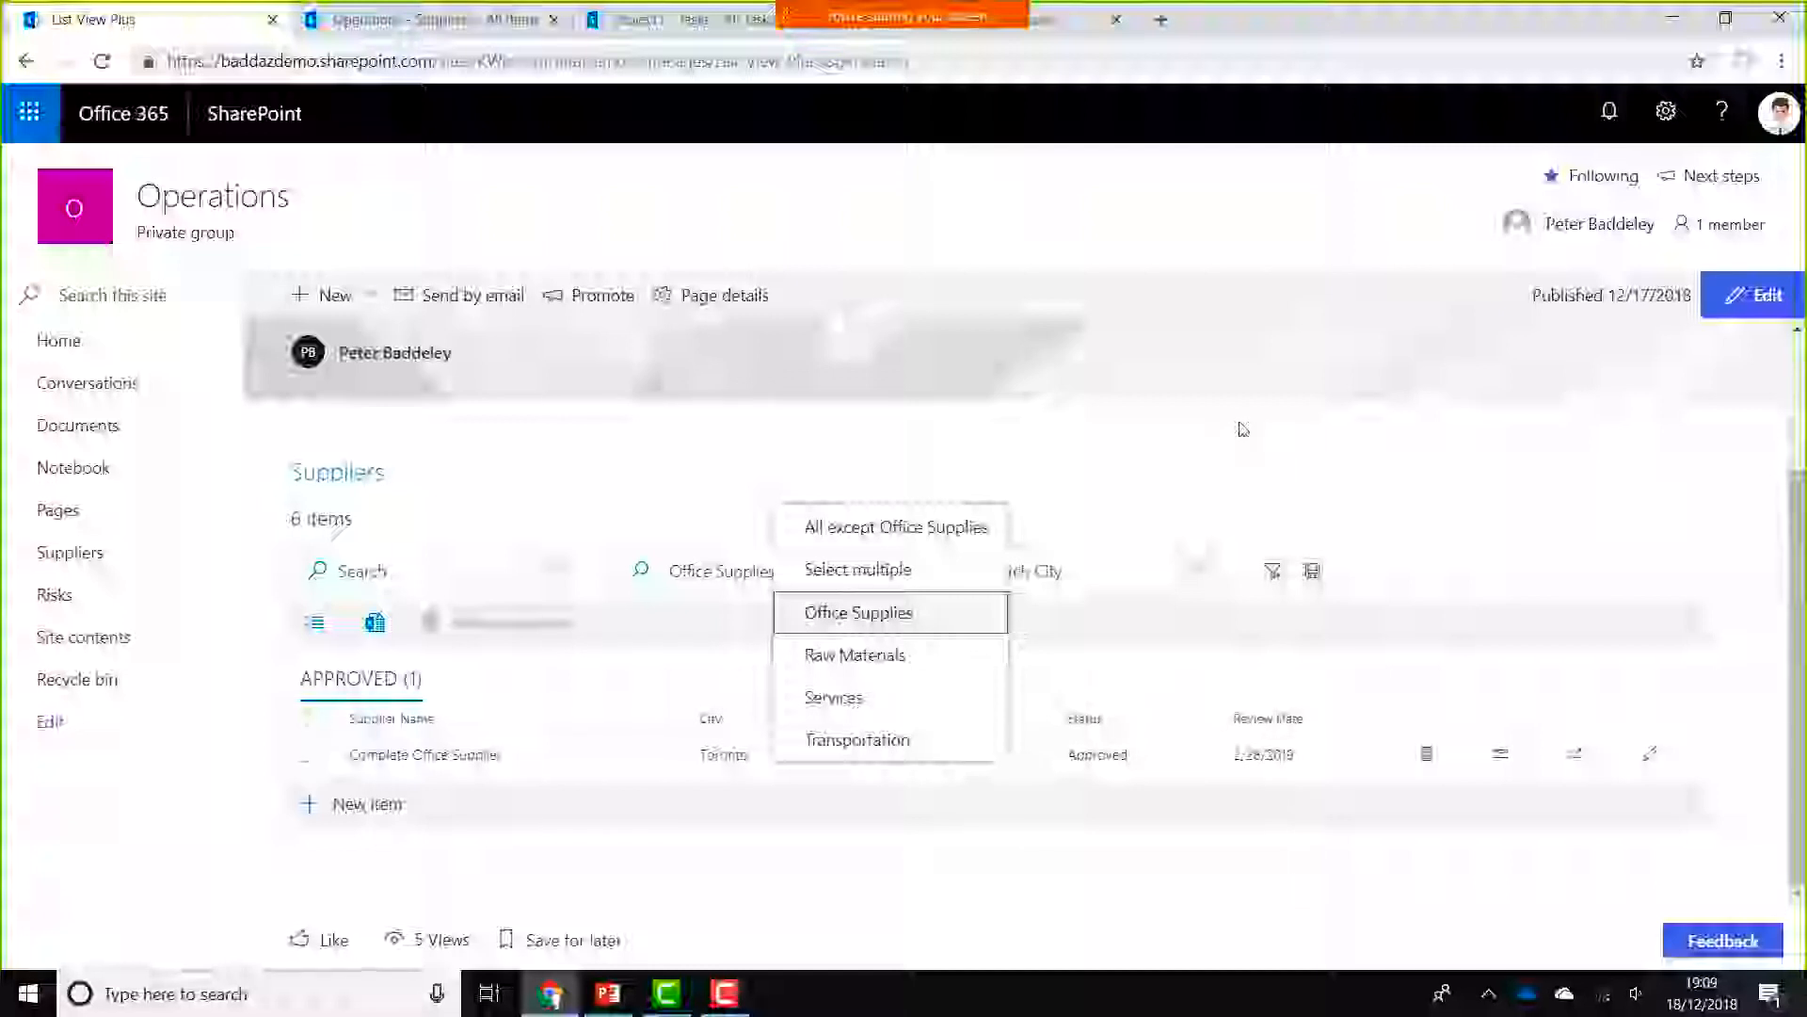
pyautogui.click(888, 740)
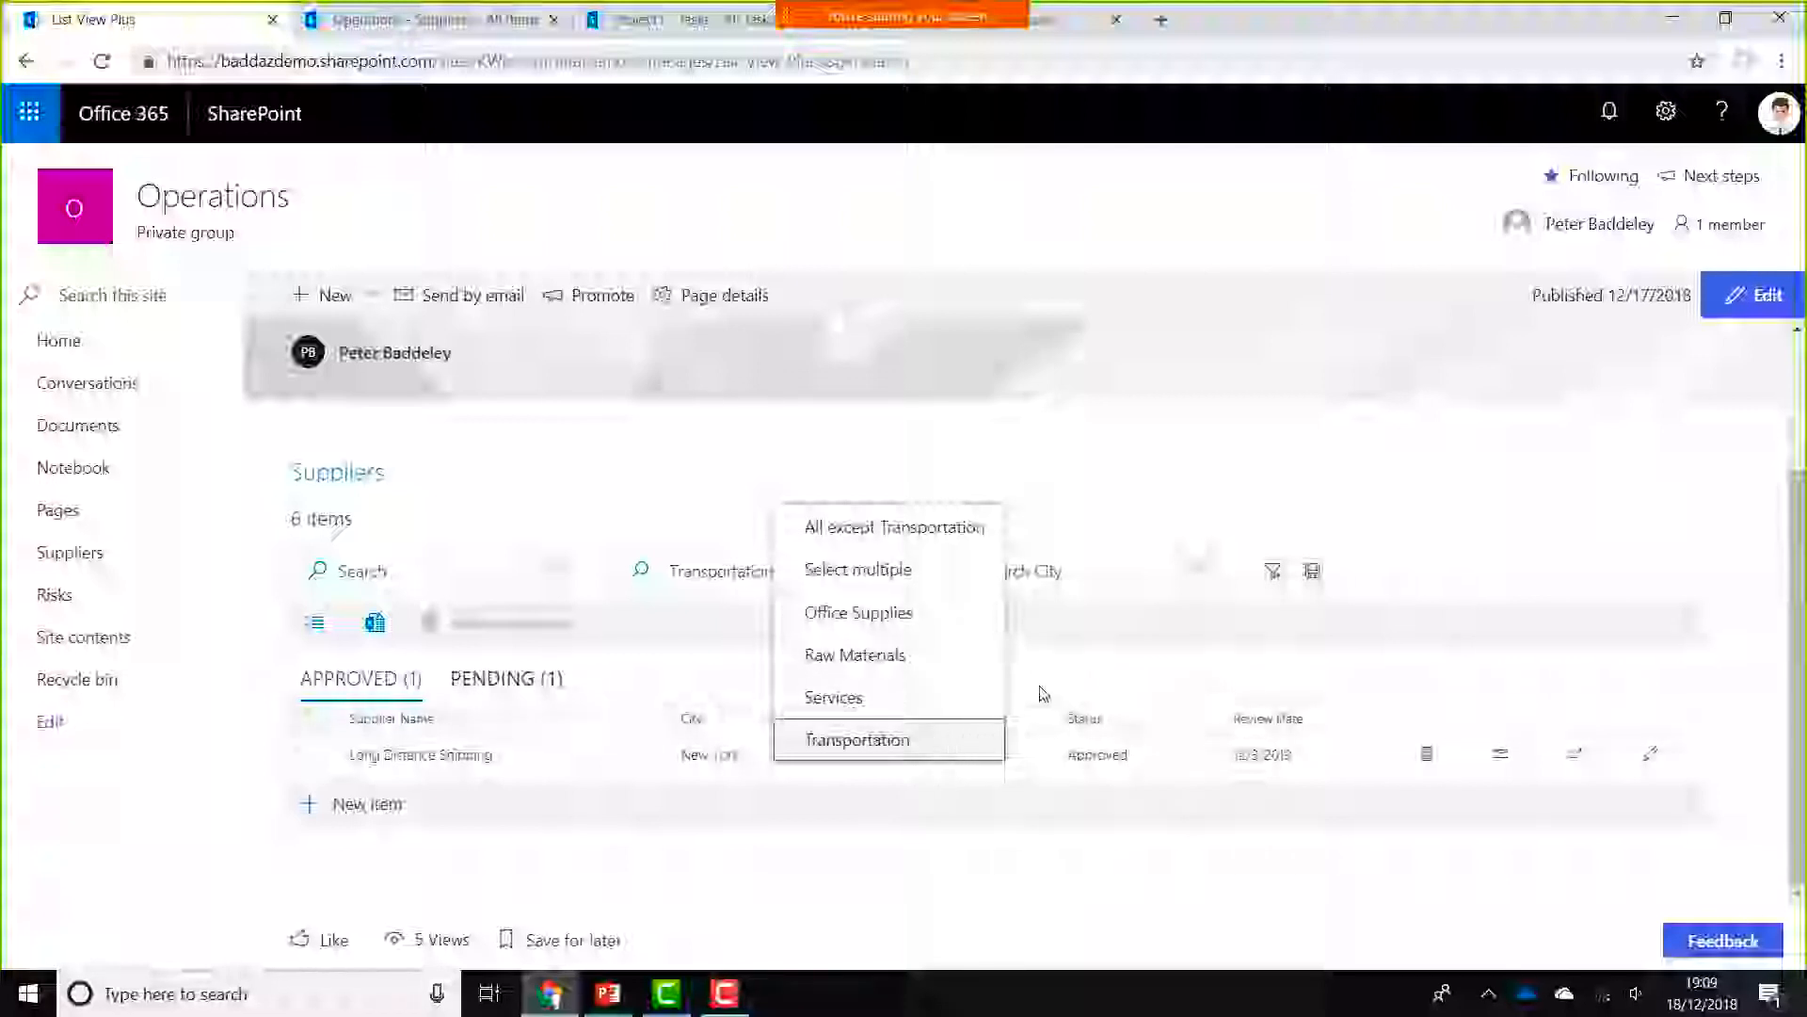
pyautogui.click(1135, 495)
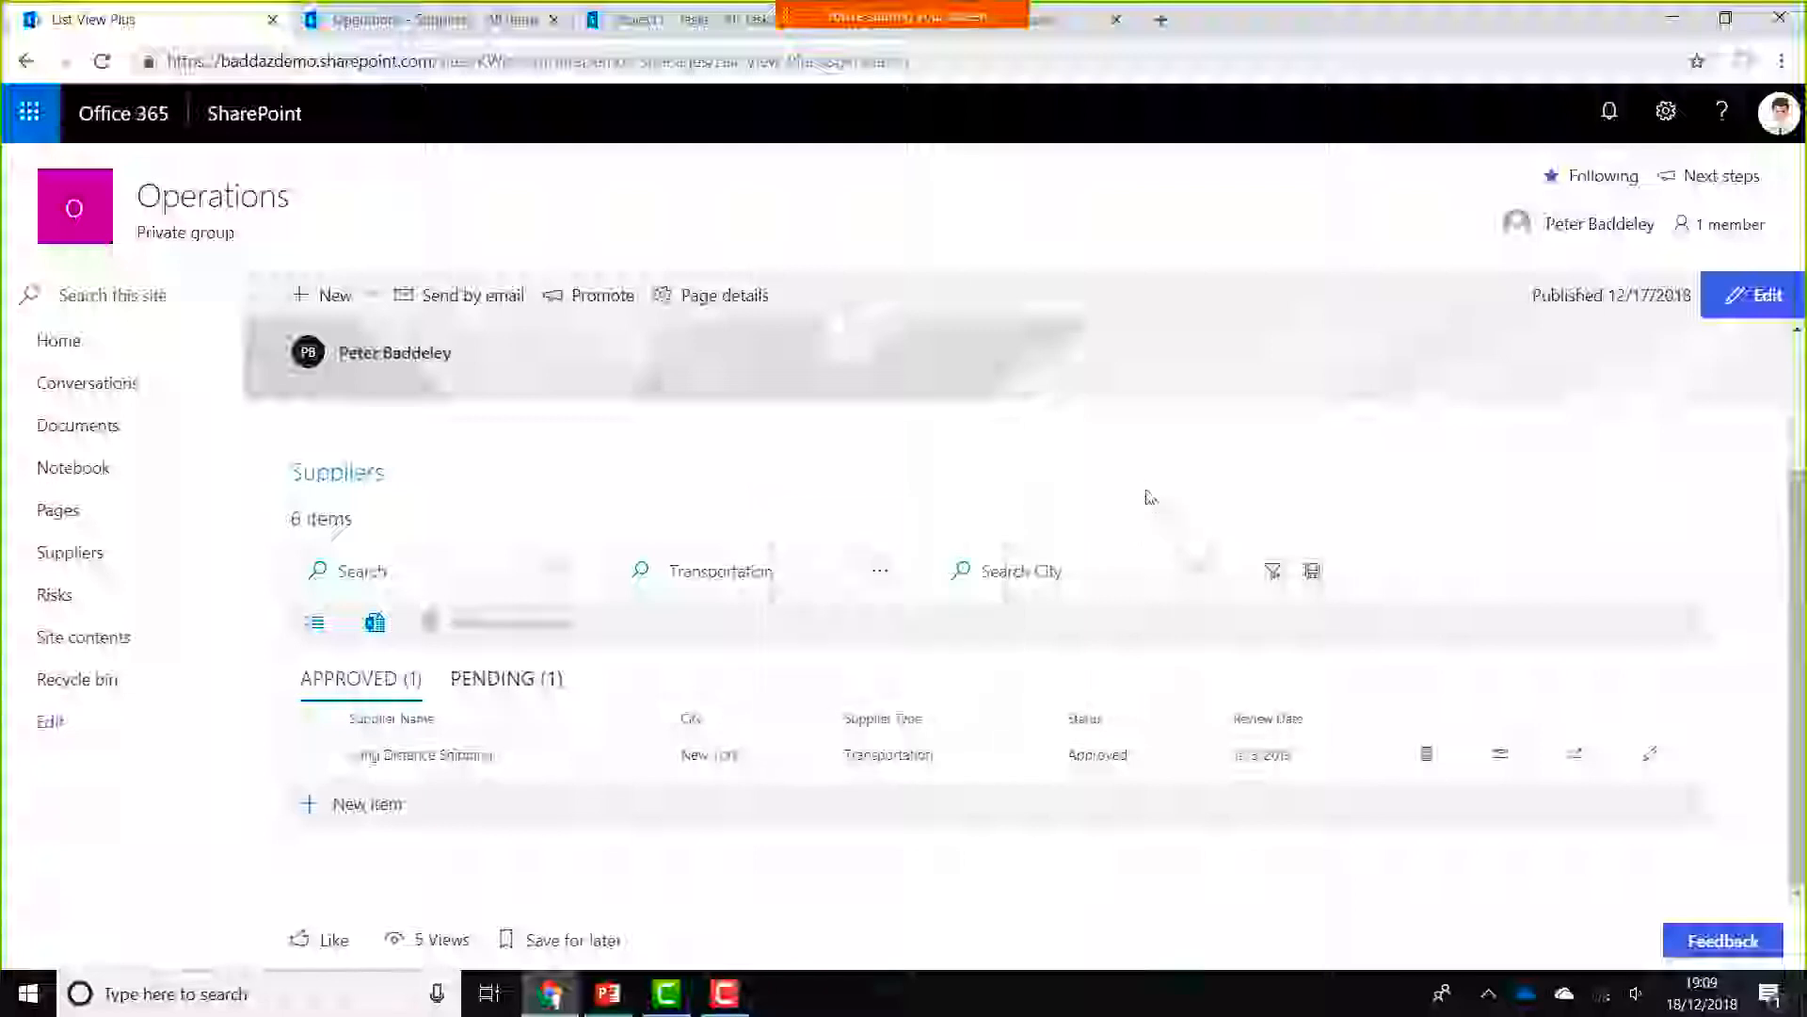
pyautogui.click(1066, 578)
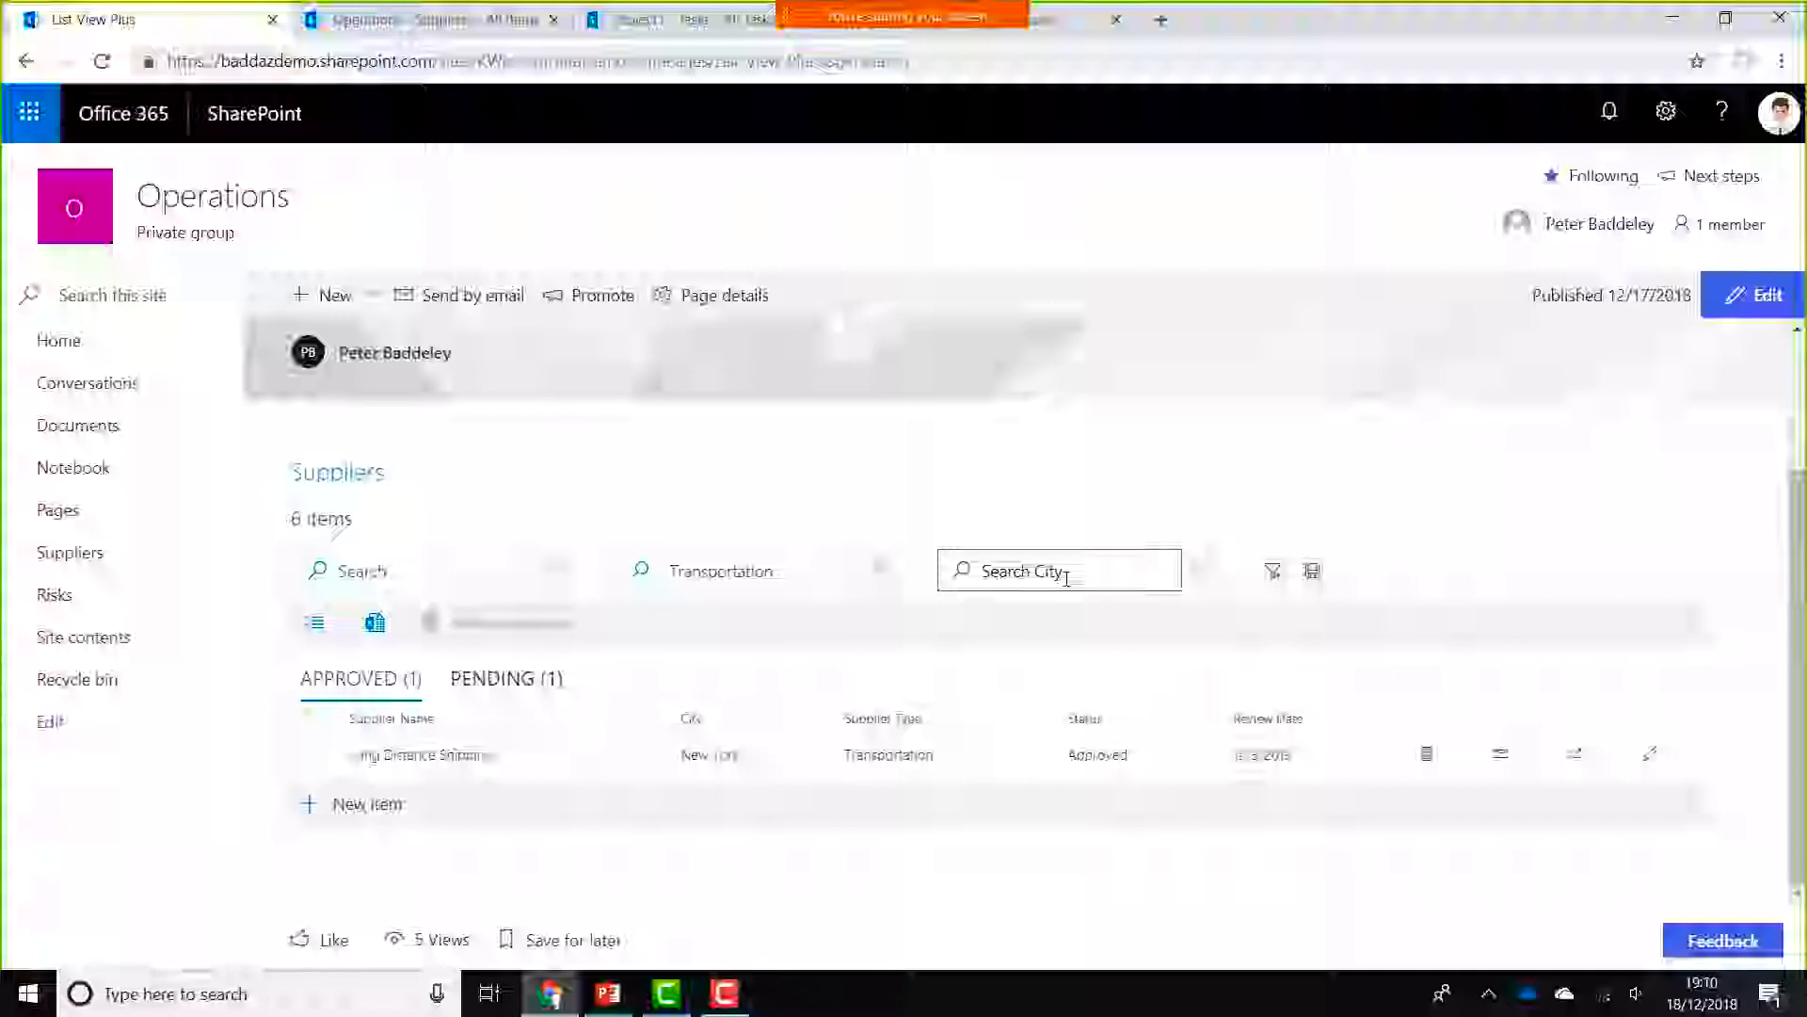
pyautogui.click(1274, 572)
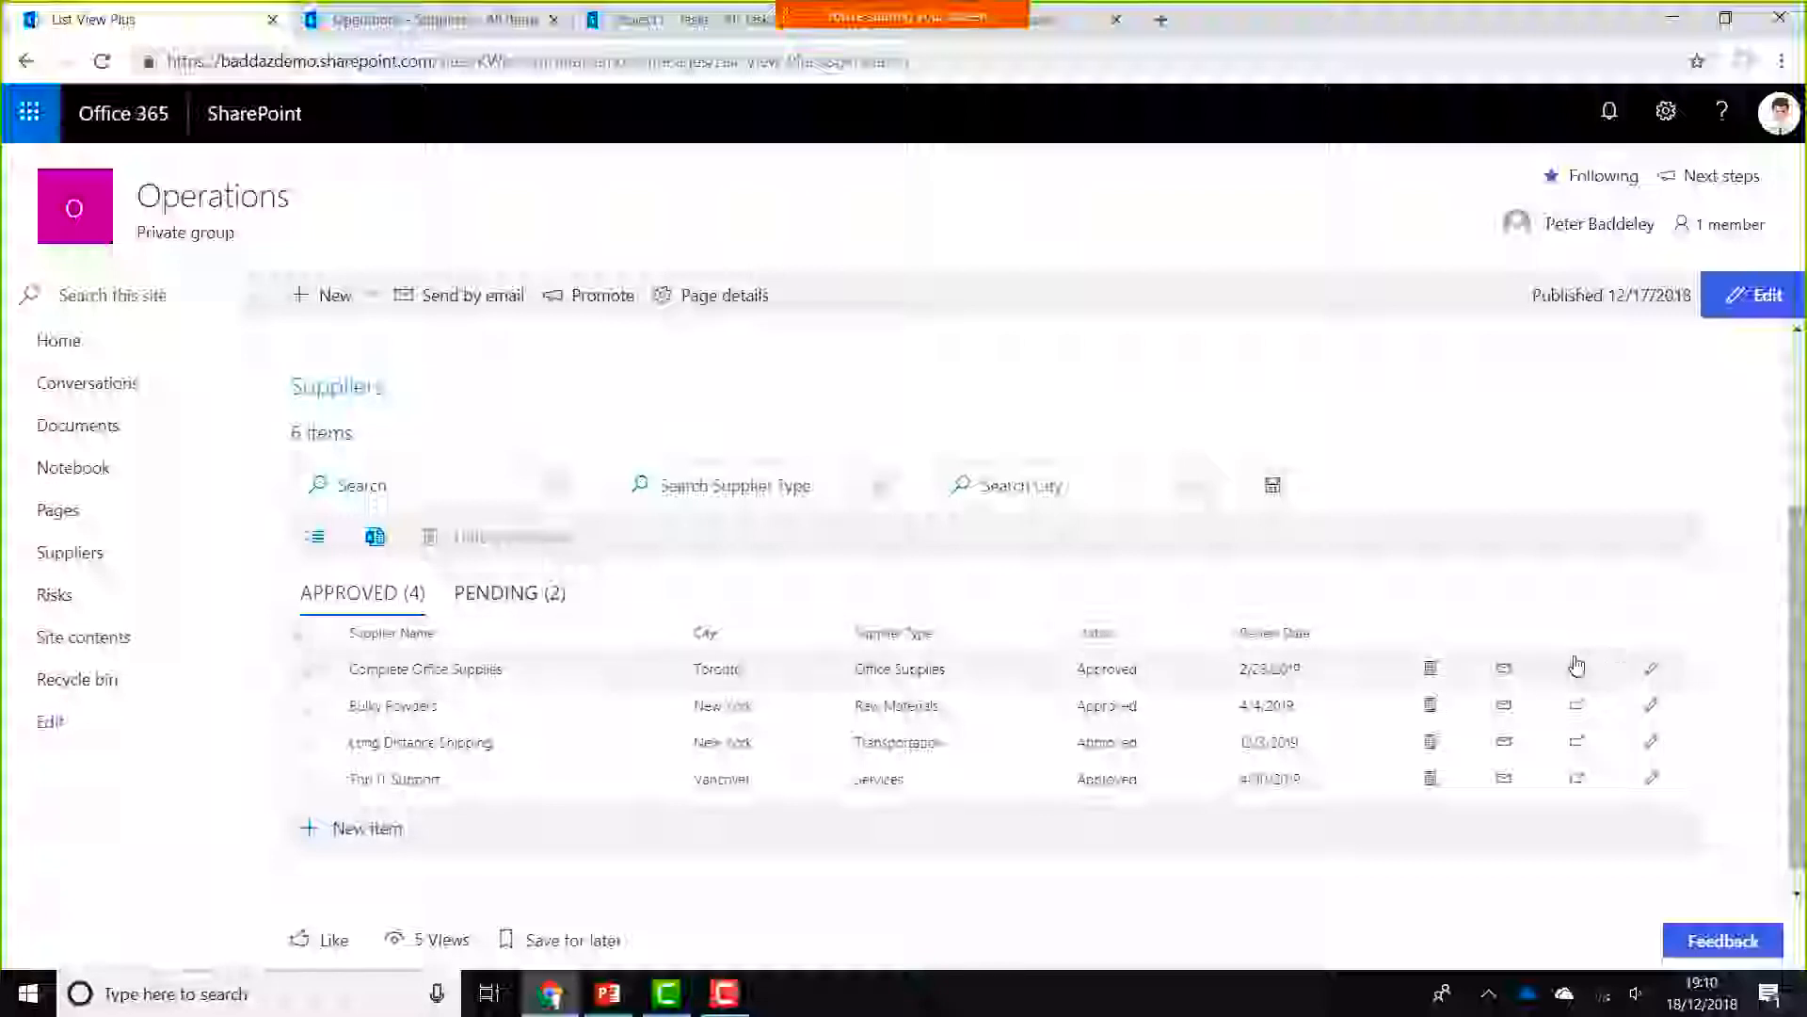
# View the item properties of Complete Office Supplies and its edit form, and close both without changes
pyautogui.click(1432, 671)
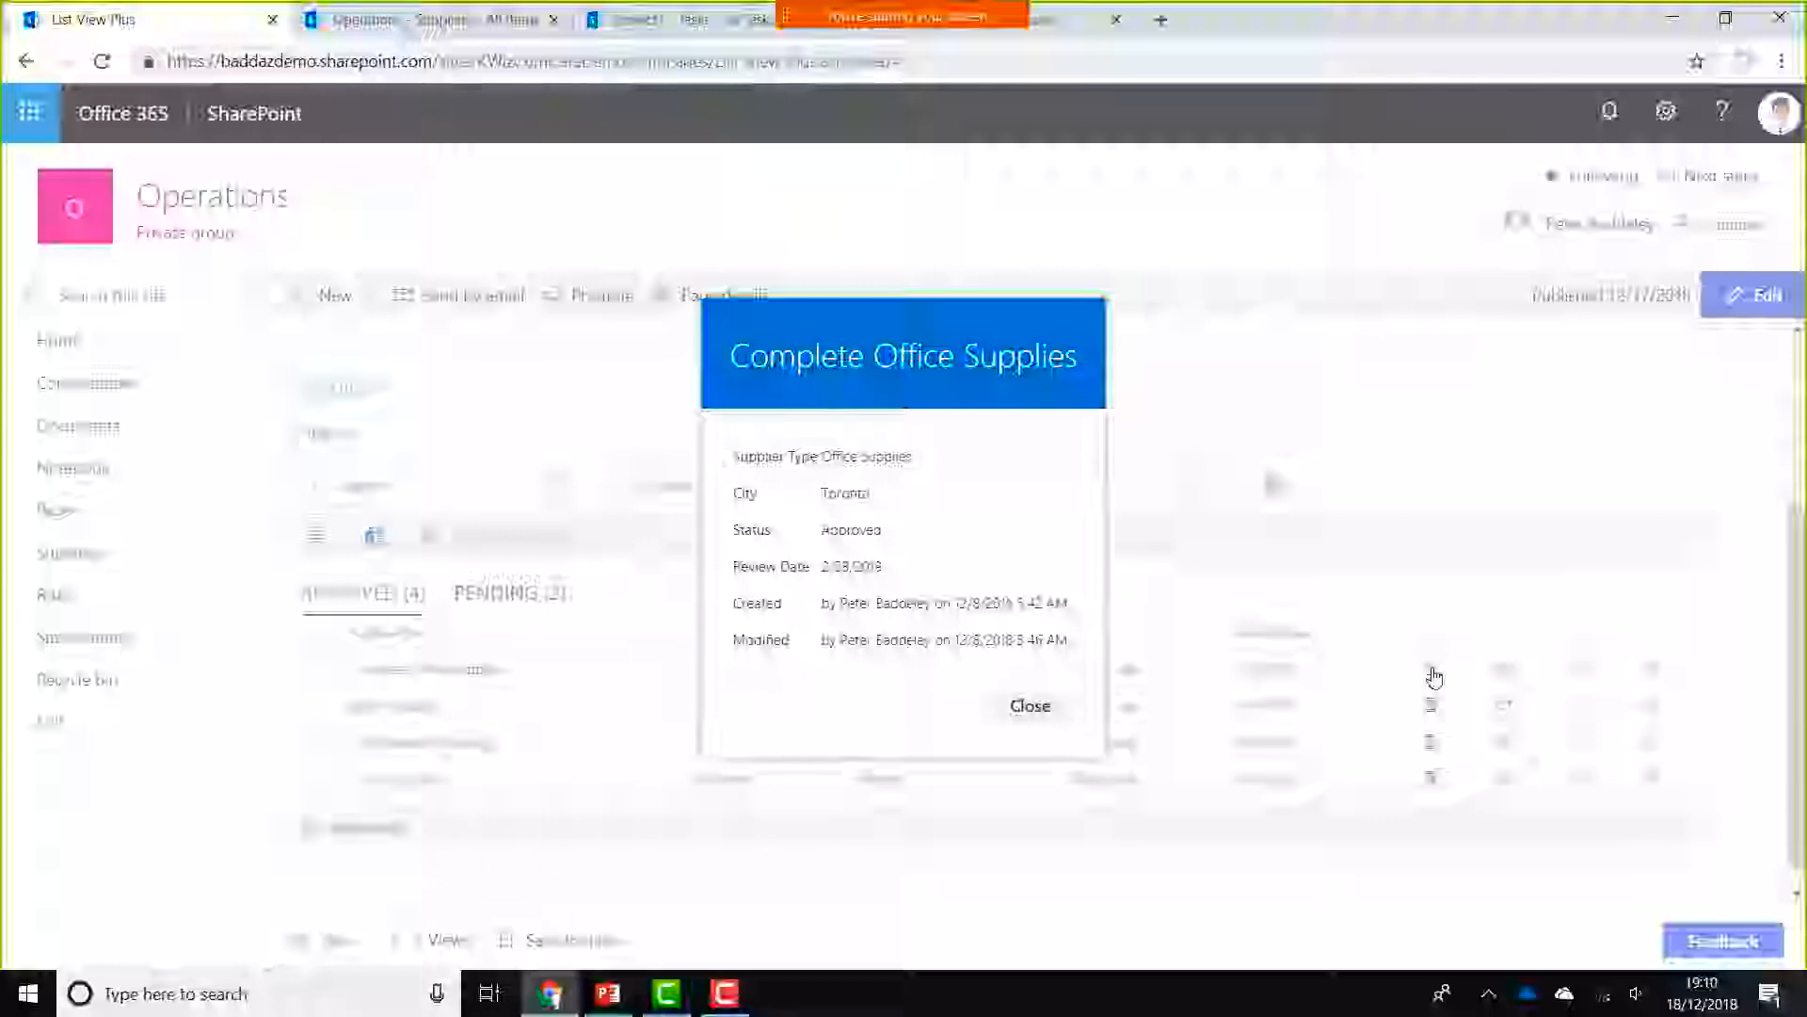
pyautogui.click(1045, 718)
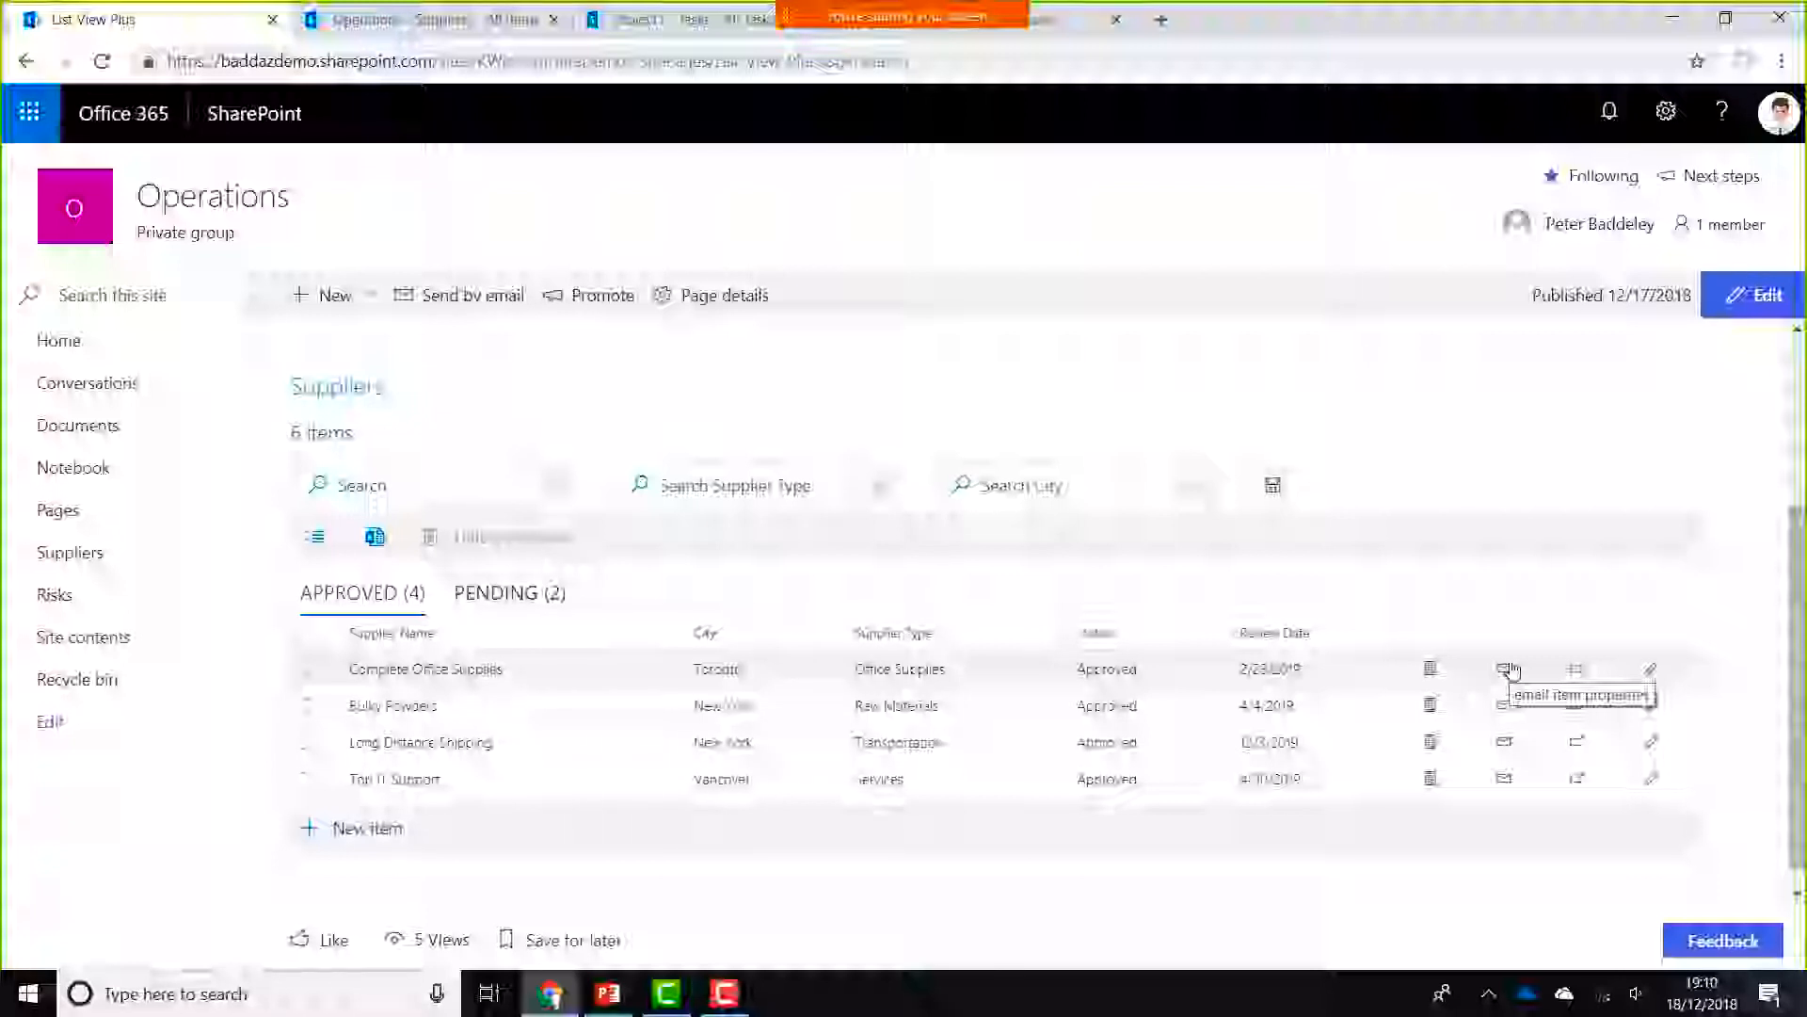
pyautogui.click(1651, 674)
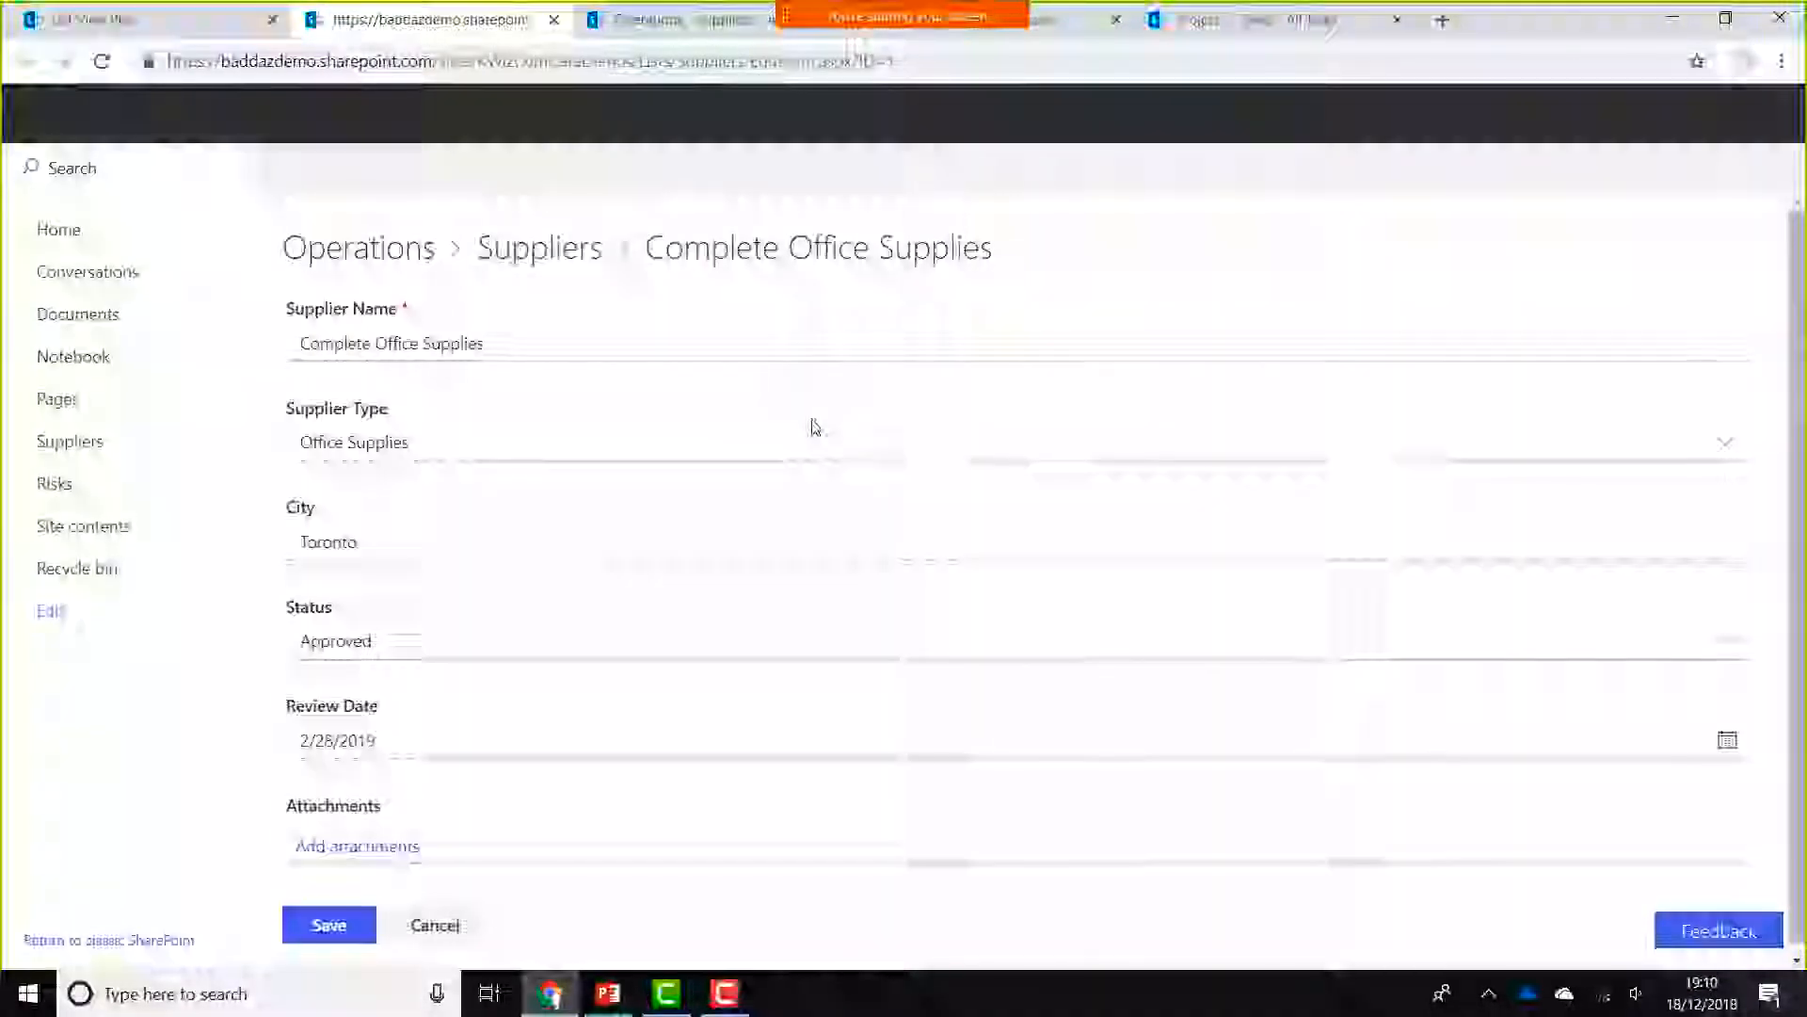
pyautogui.click(556, 22)
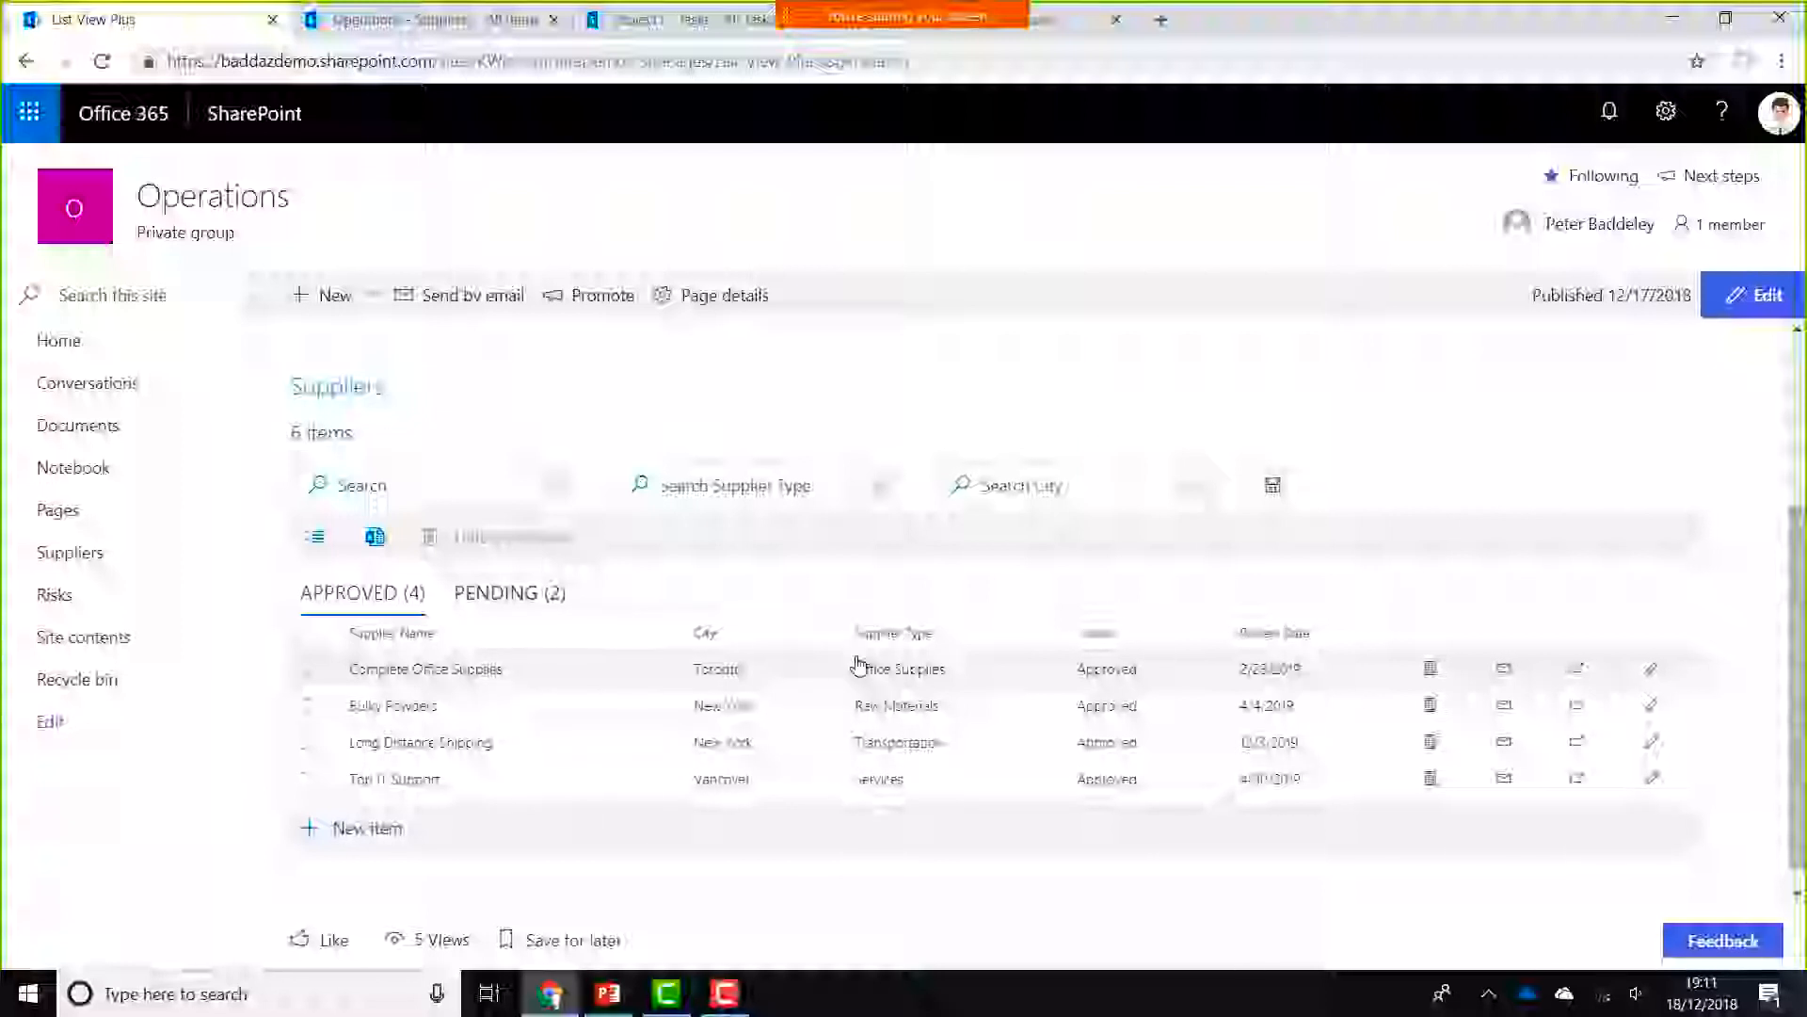
# Group the suppliers table by City and add a search filter for the Status column
pyautogui.moveTo(708, 643); pyautogui.dragTo(640, 610)
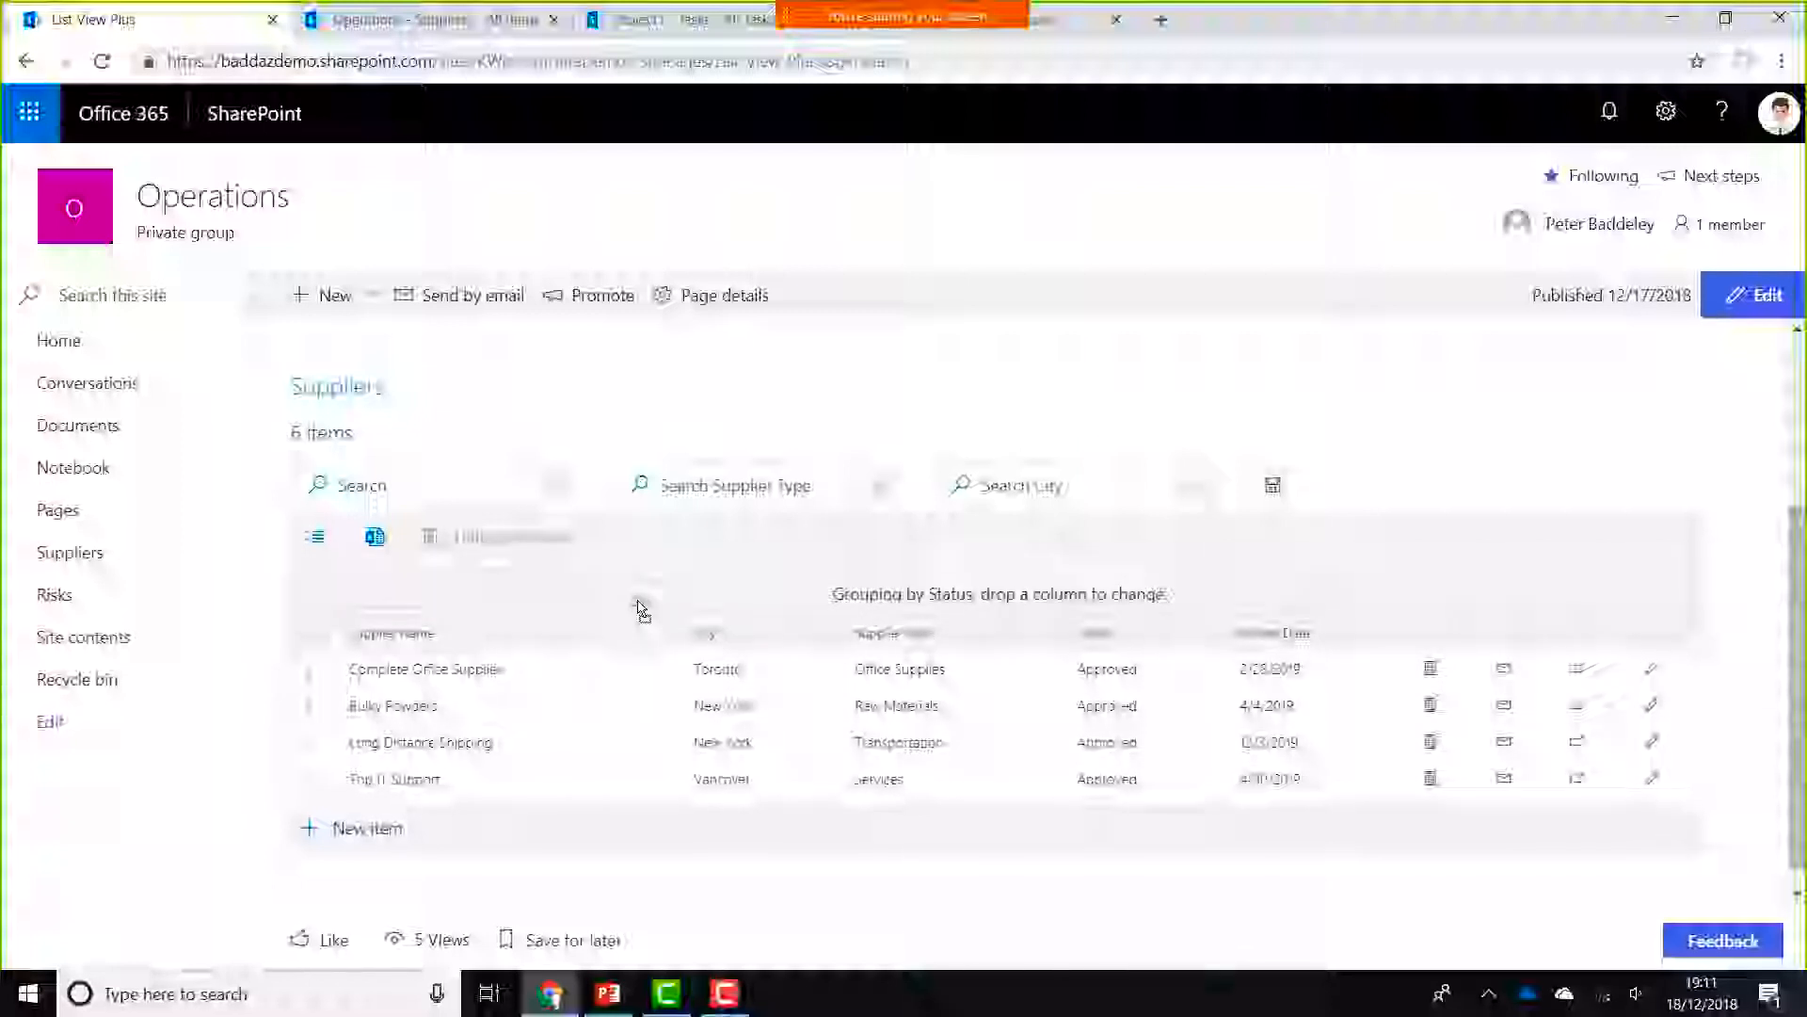
pyautogui.moveTo(640, 610); pyautogui.dragTo(640, 610)
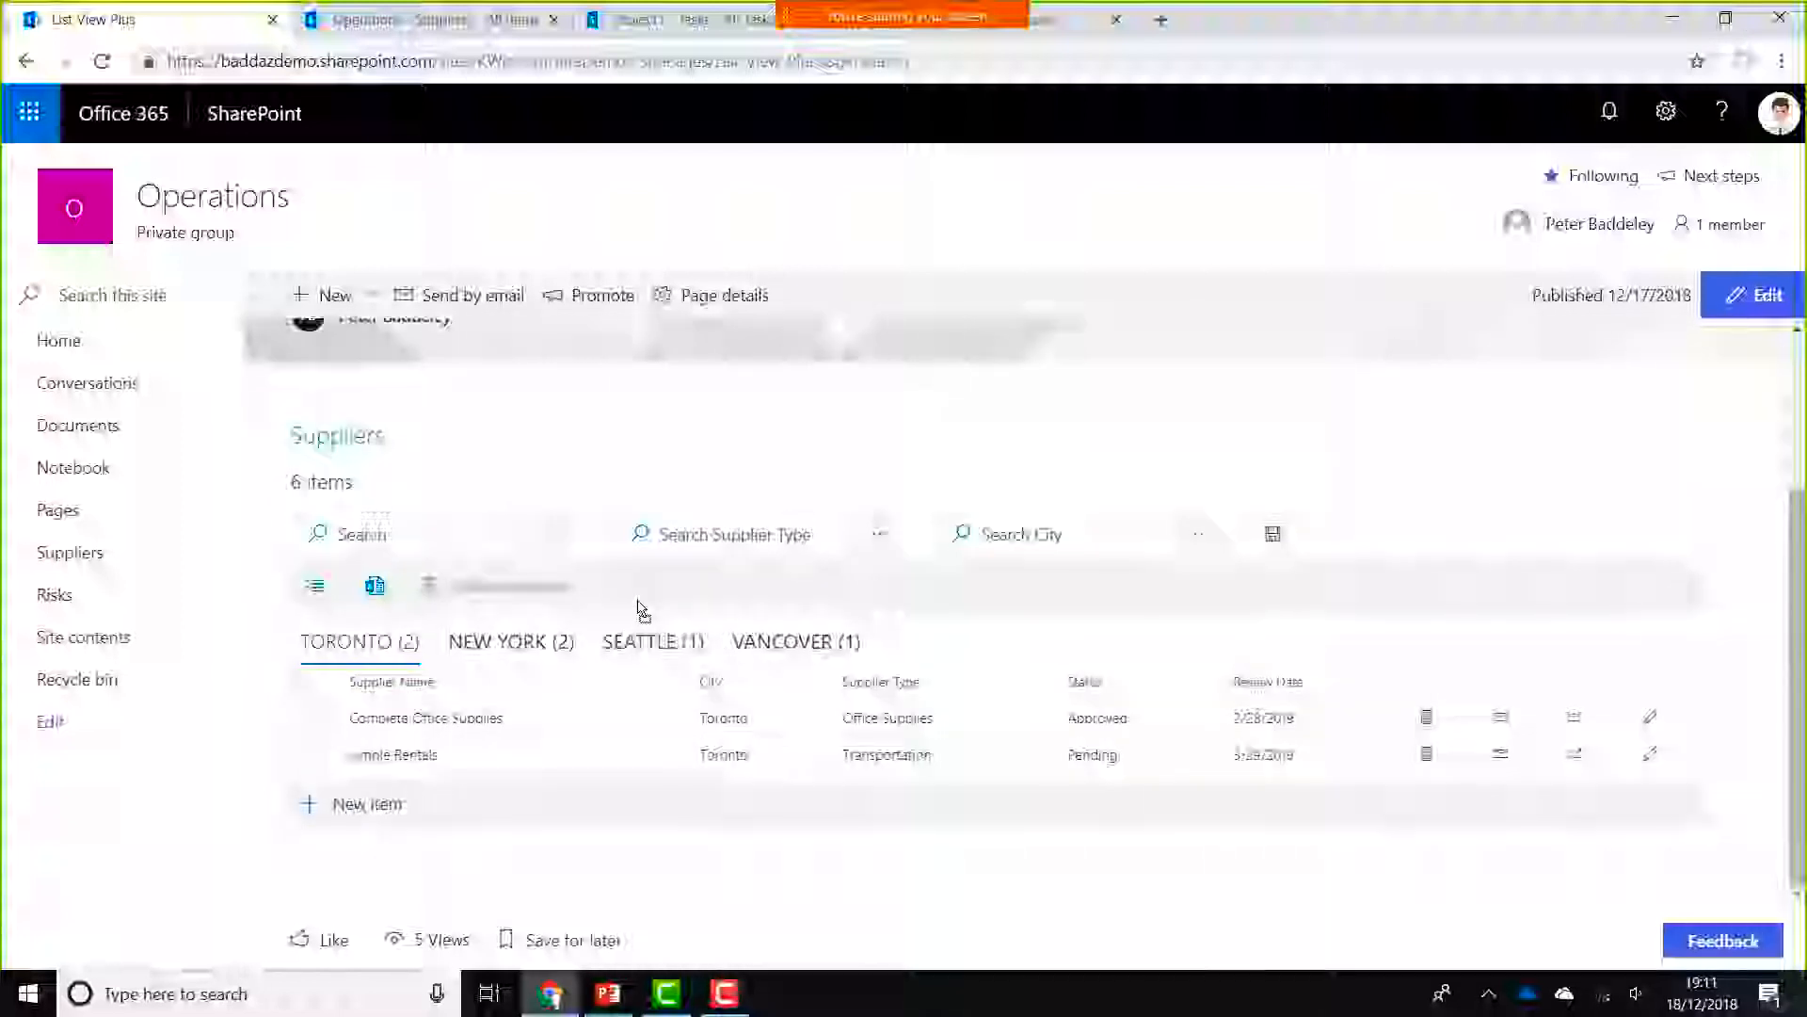
pyautogui.click(1202, 536)
pyautogui.click(1202, 536)
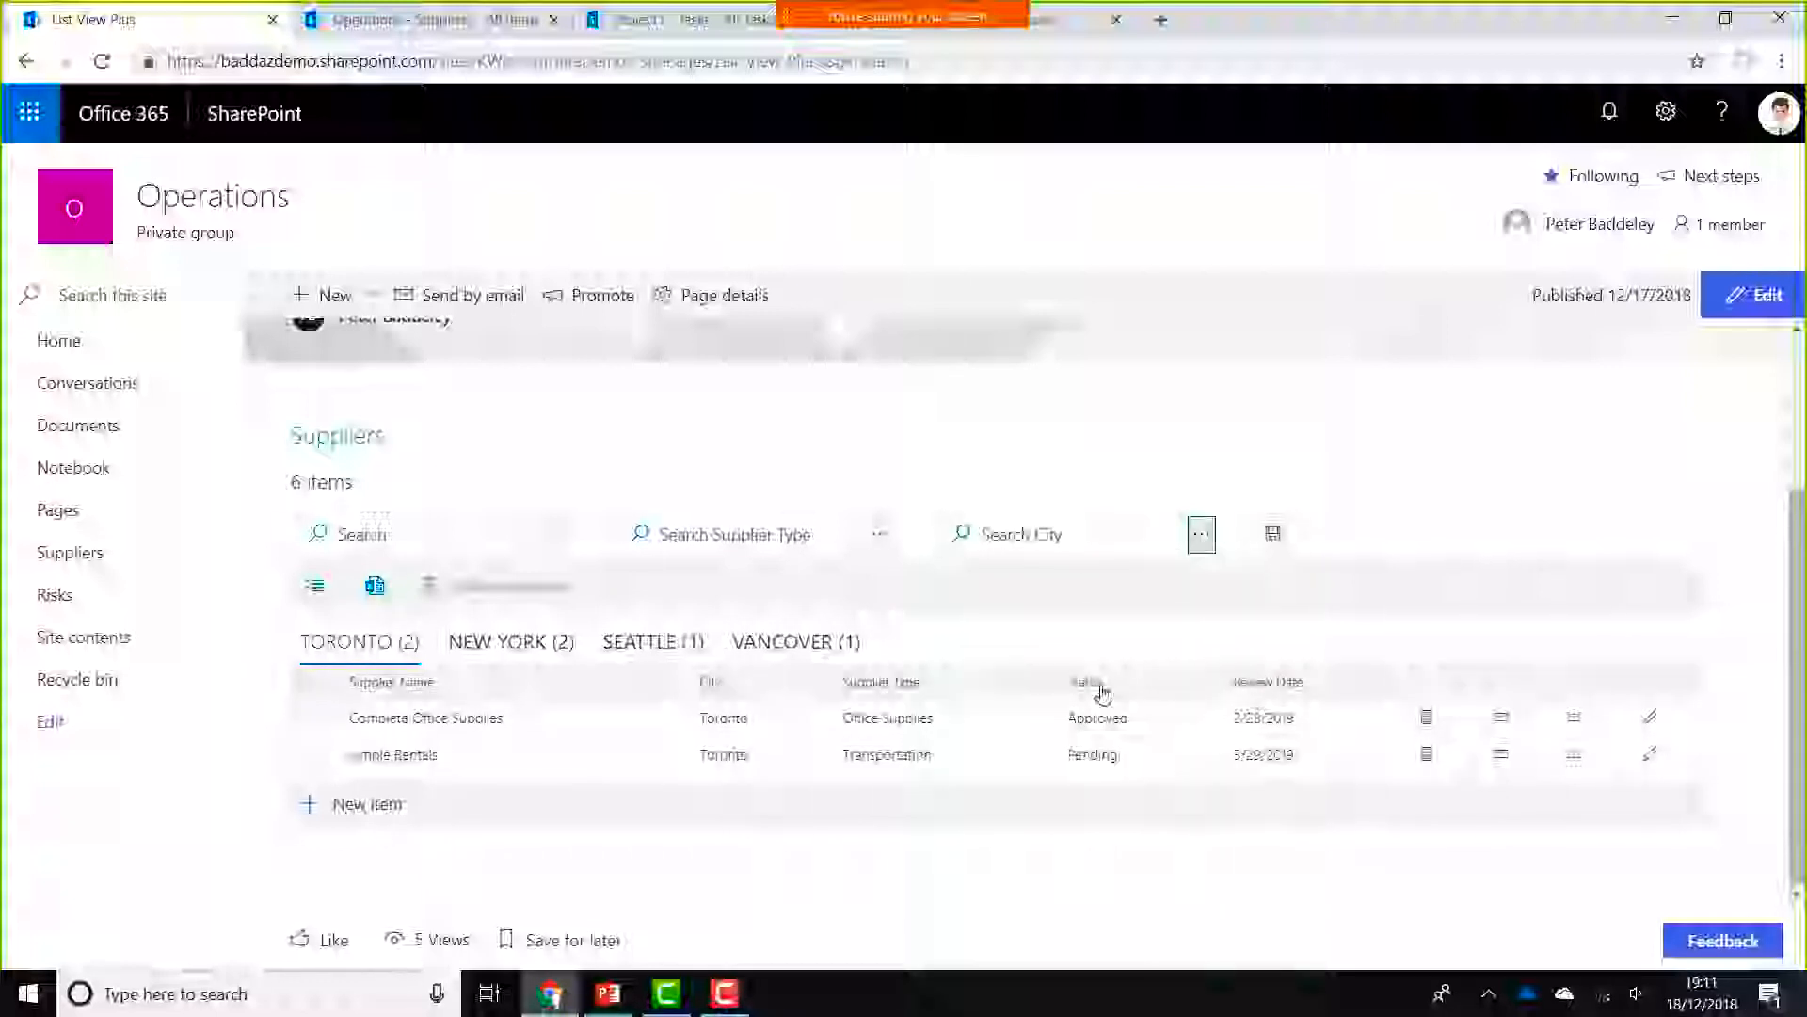
pyautogui.moveTo(1100, 692); pyautogui.dragTo(1246, 550)
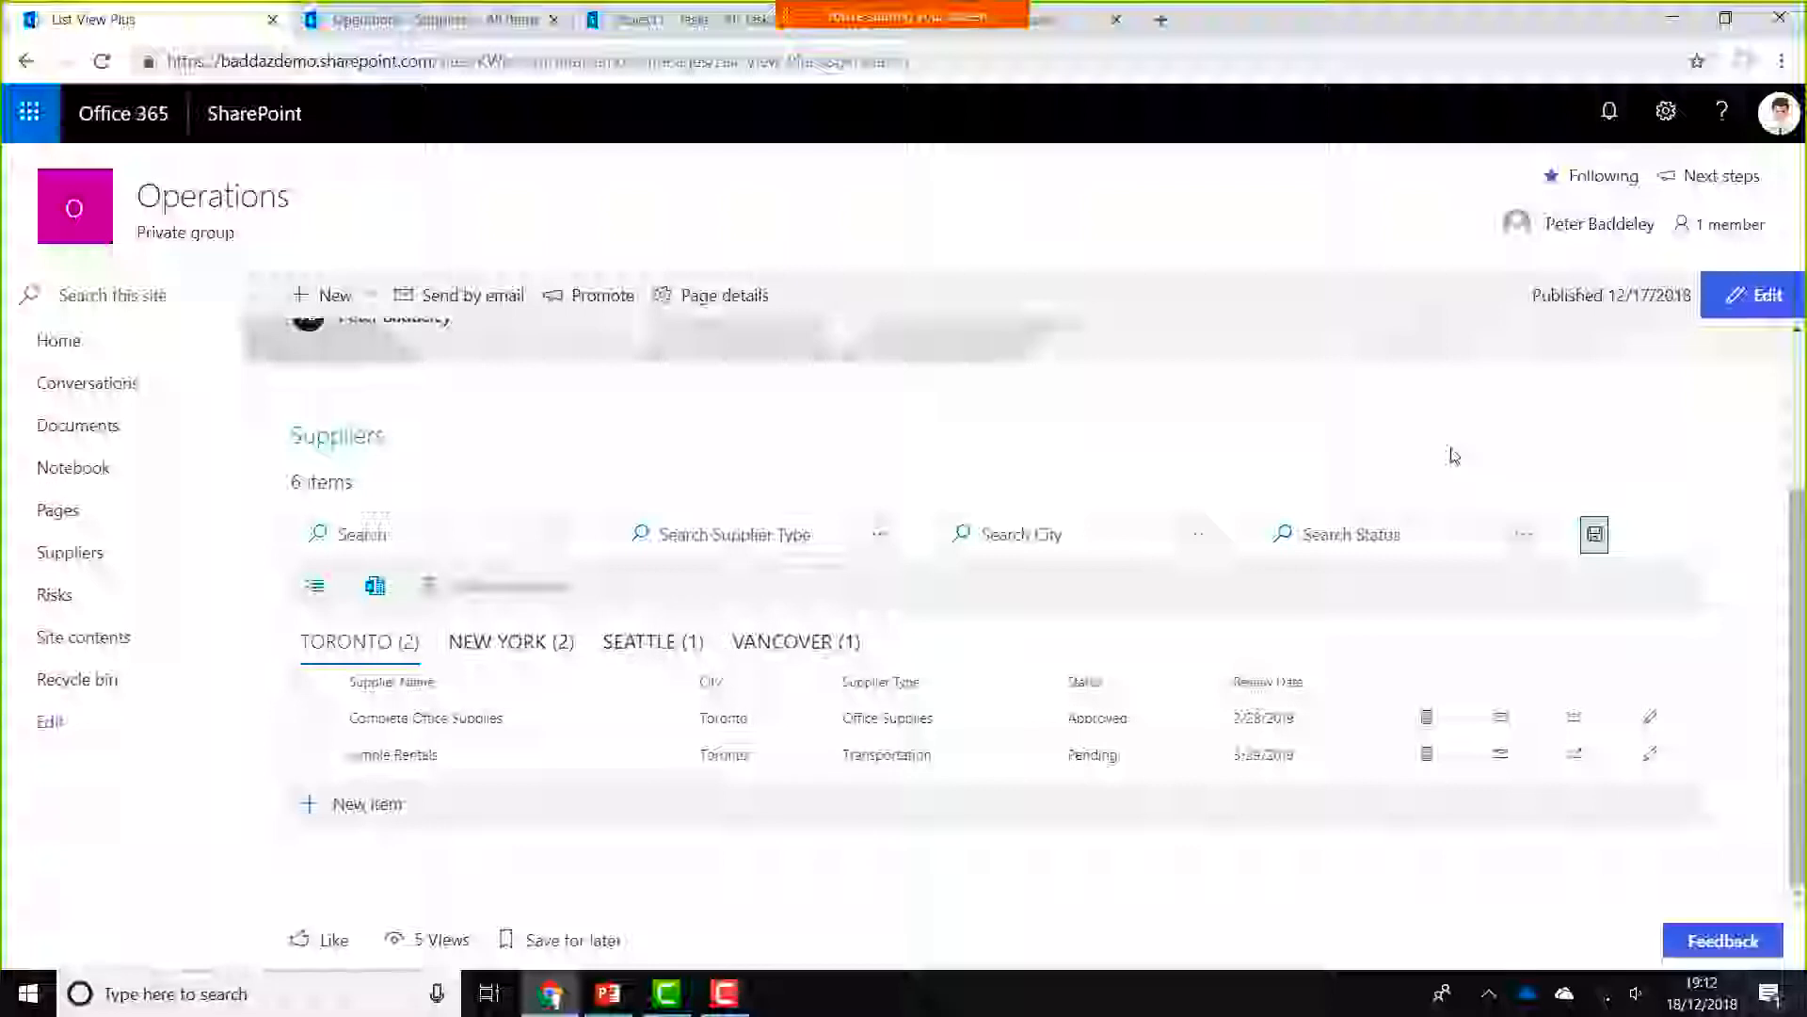
# Put the List View Plus page in edit mode and delete the section holding the existing suppliers web part
pyautogui.click(1759, 300)
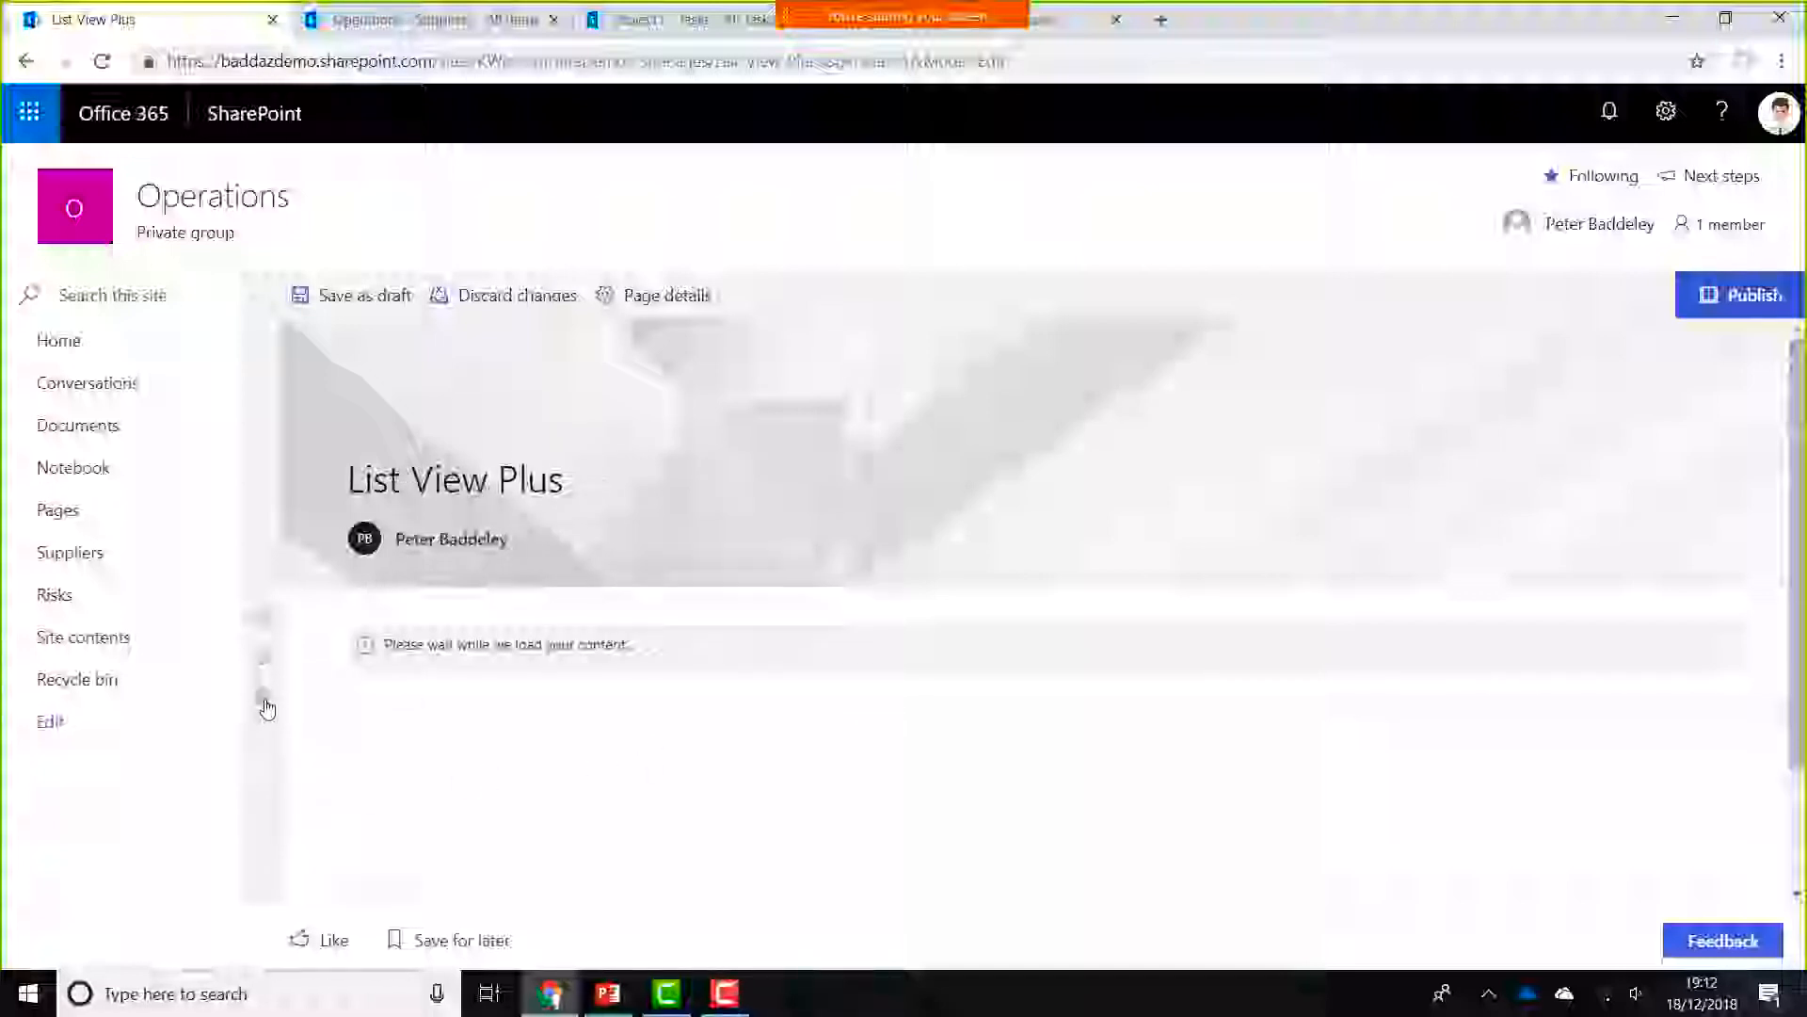
pyautogui.click(266, 701)
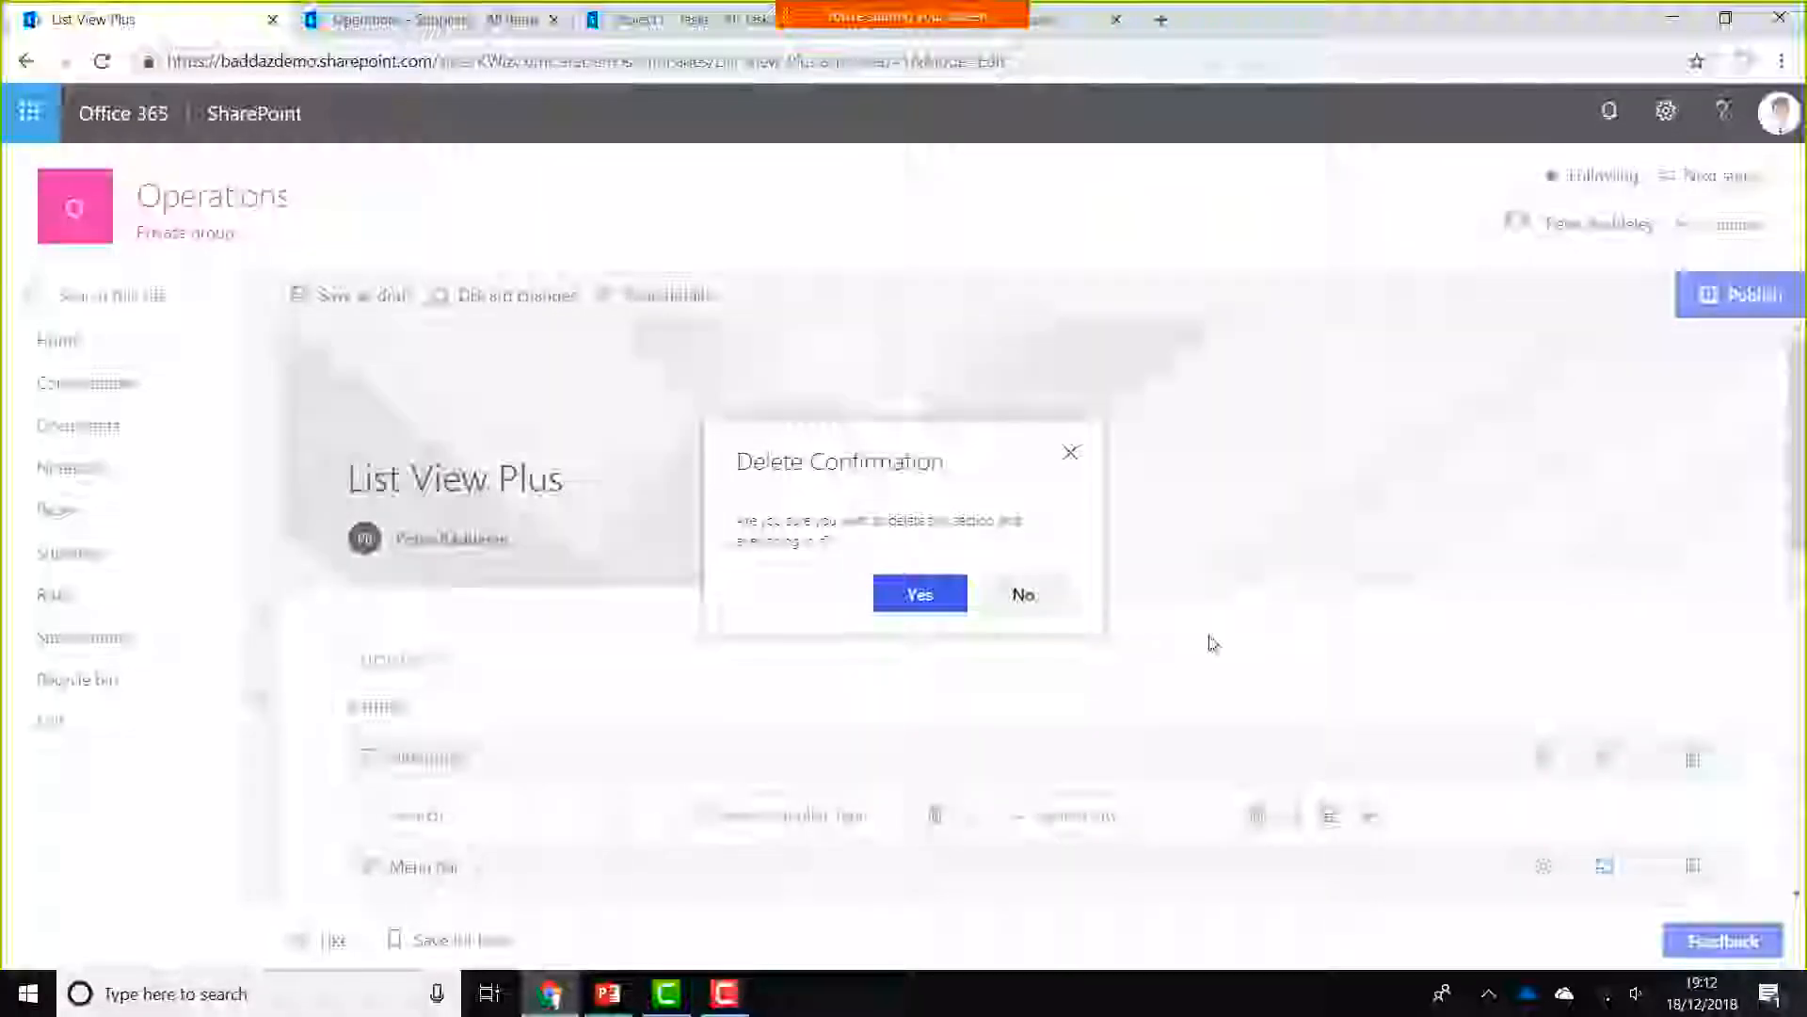
pyautogui.click(951, 605)
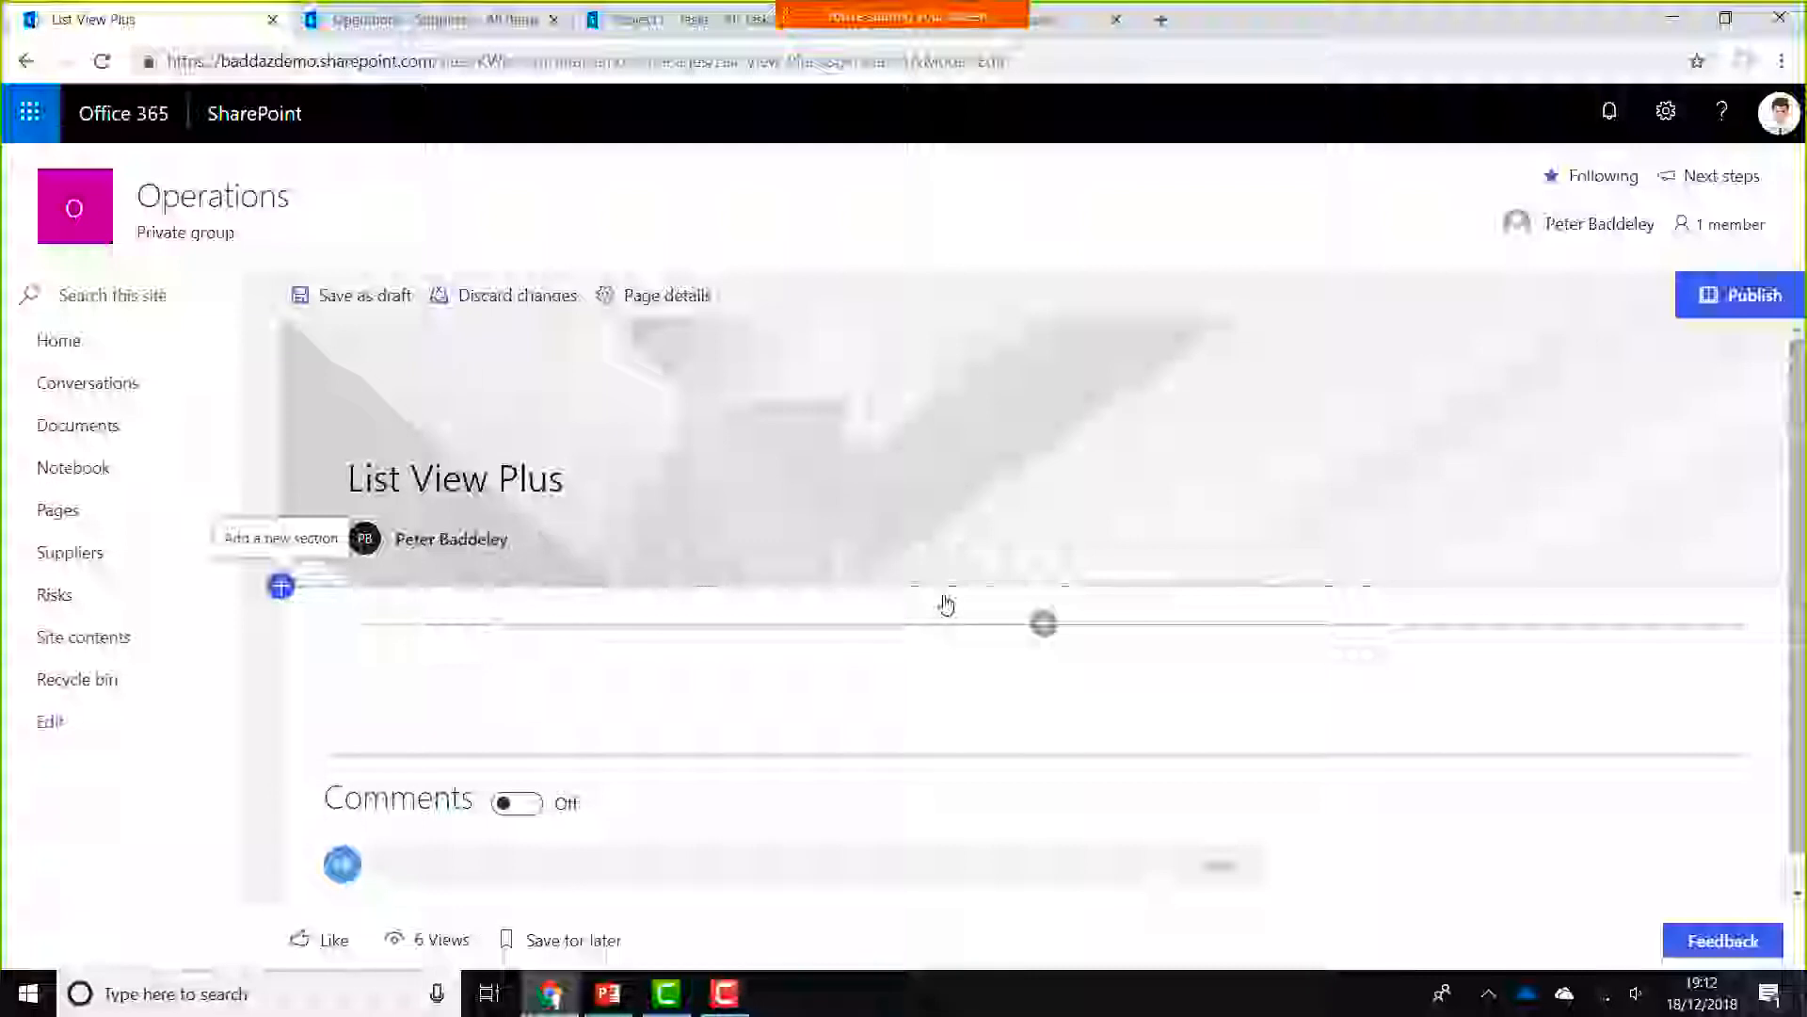
# Add a List View Plus web part to the empty section below the page title
pyautogui.click(1046, 627)
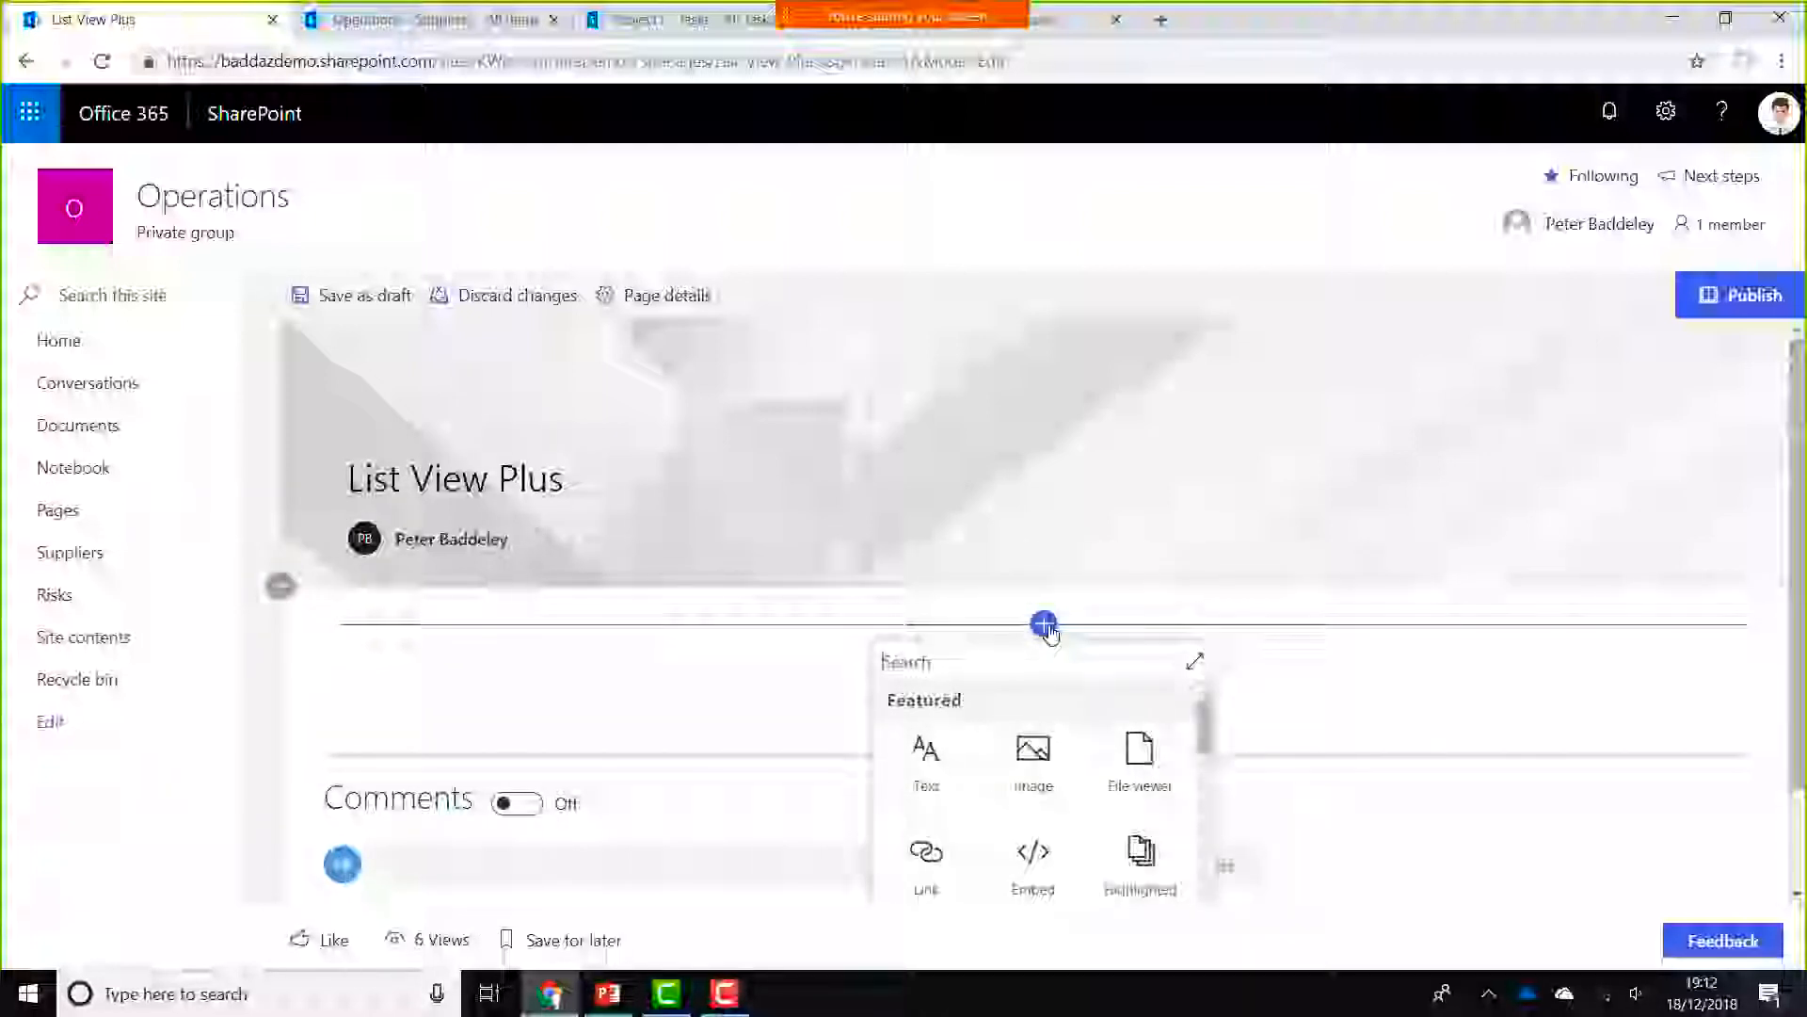
pyautogui.scroll(-3, 1073, 664)
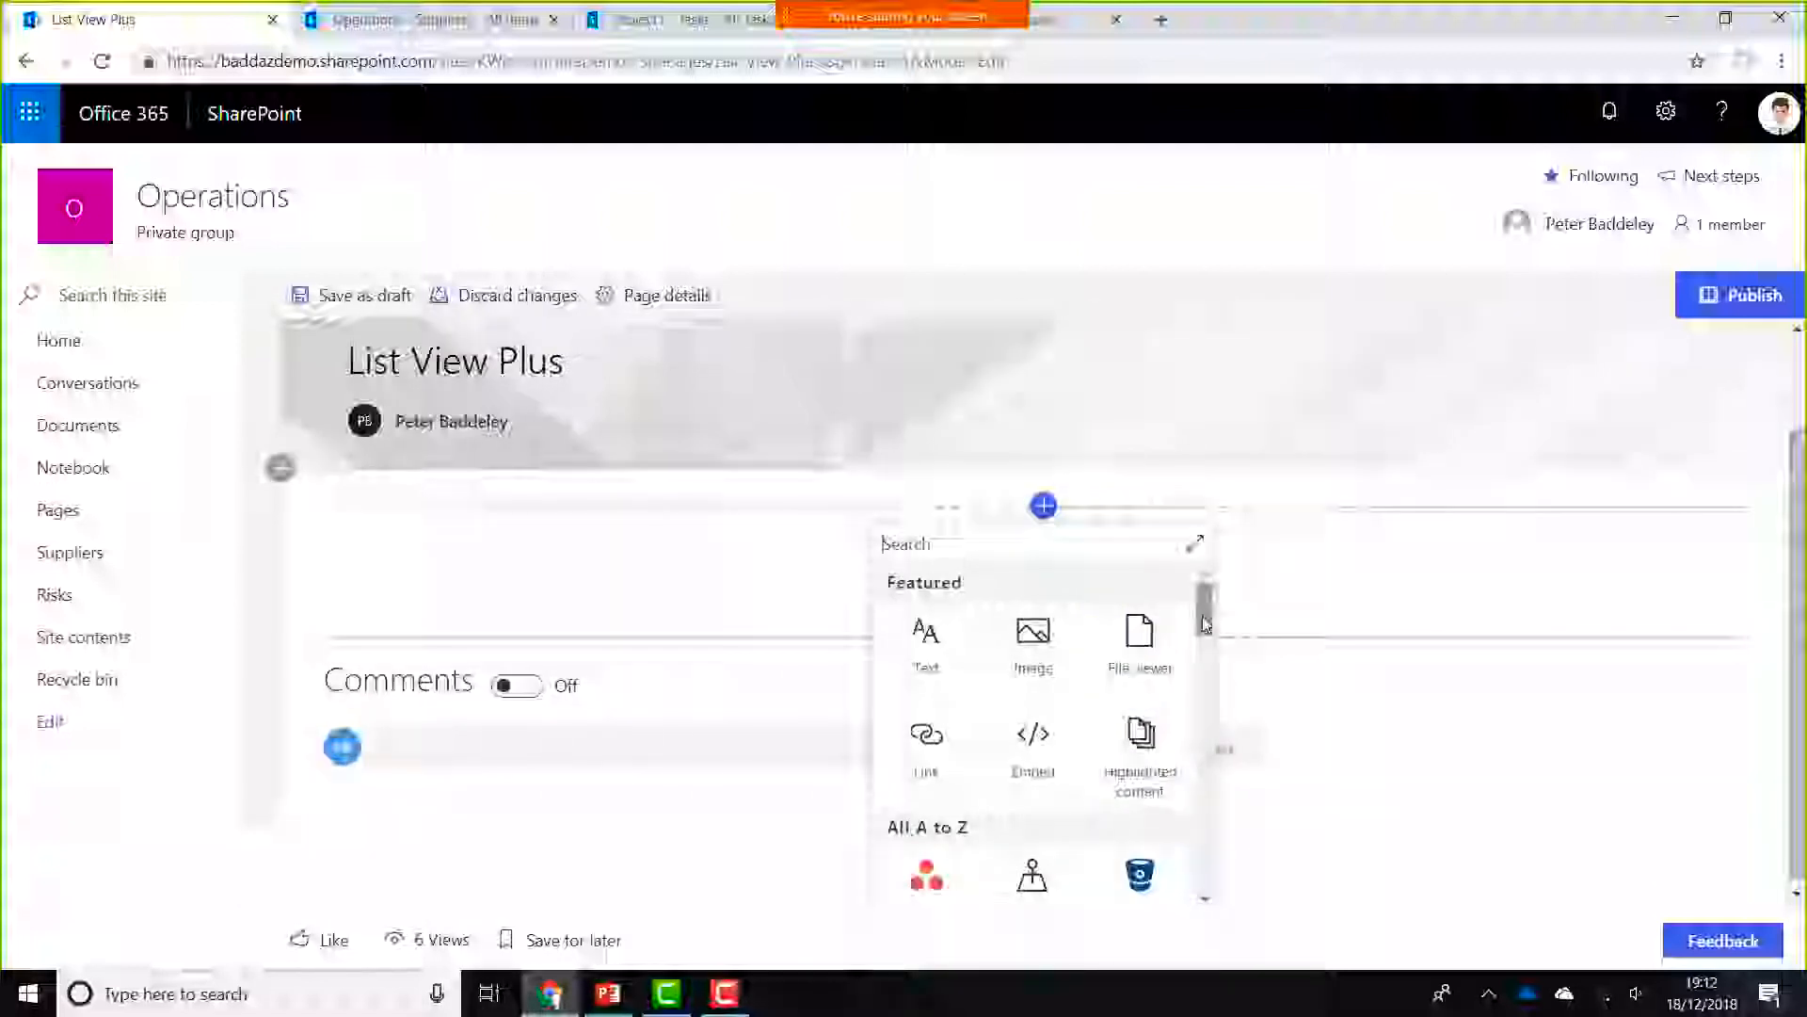
pyautogui.scroll(-1, 1203, 648)
pyautogui.moveTo(1203, 647); pyautogui.dragTo(1181, 764)
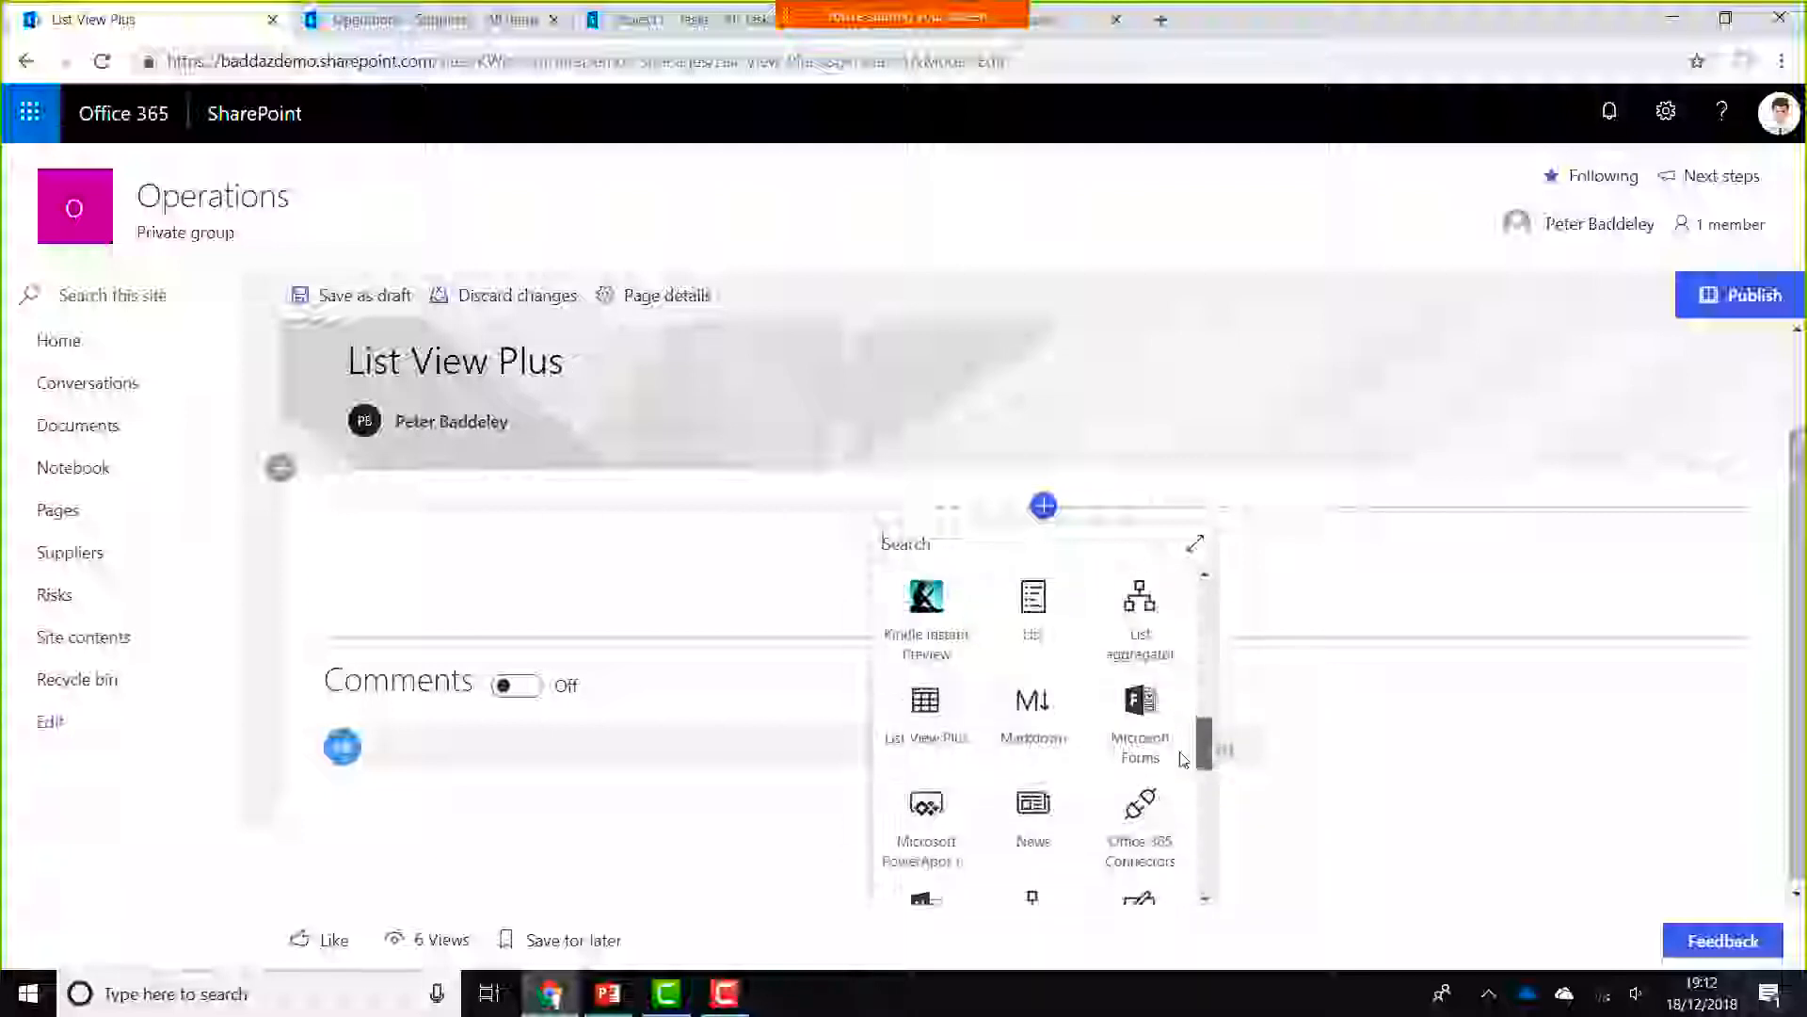
pyautogui.click(955, 750)
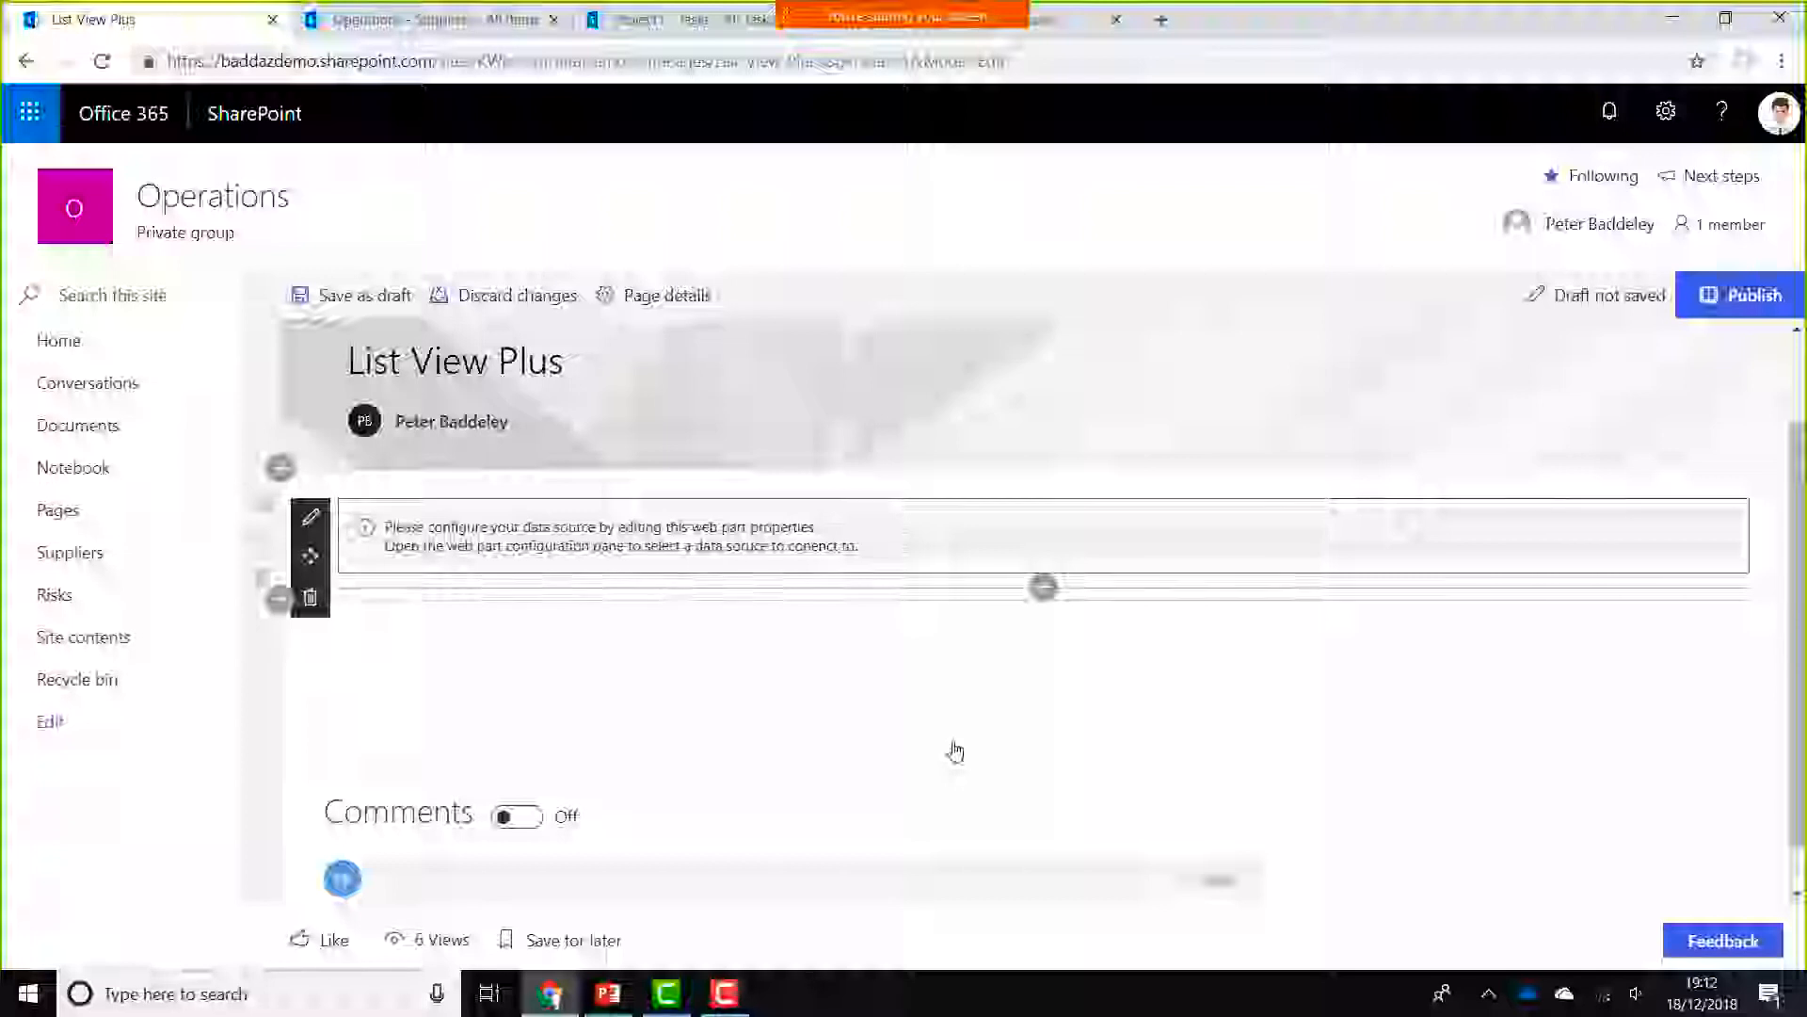
# Connect the new List View Plus web part to the Suppliers list on the current site, keep the Default view, and close its properties
pyautogui.click(316, 530)
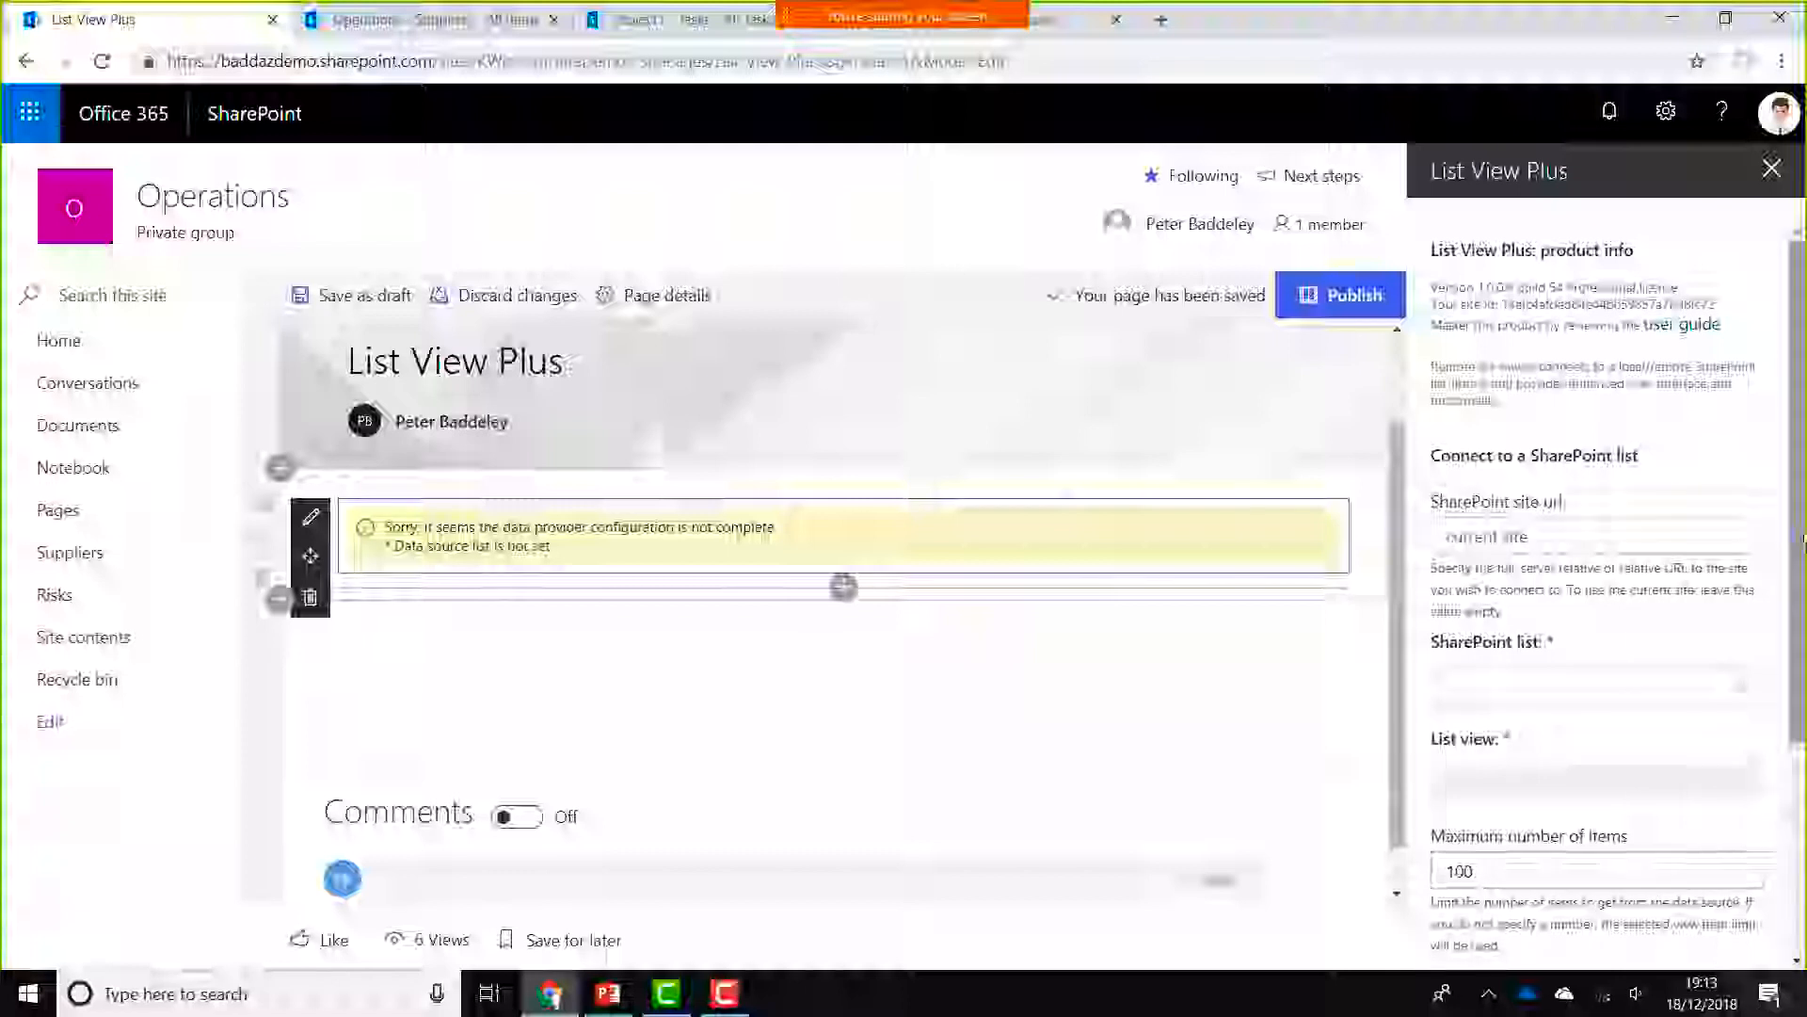
pyautogui.moveTo(1804, 516); pyautogui.dragTo(1803, 610)
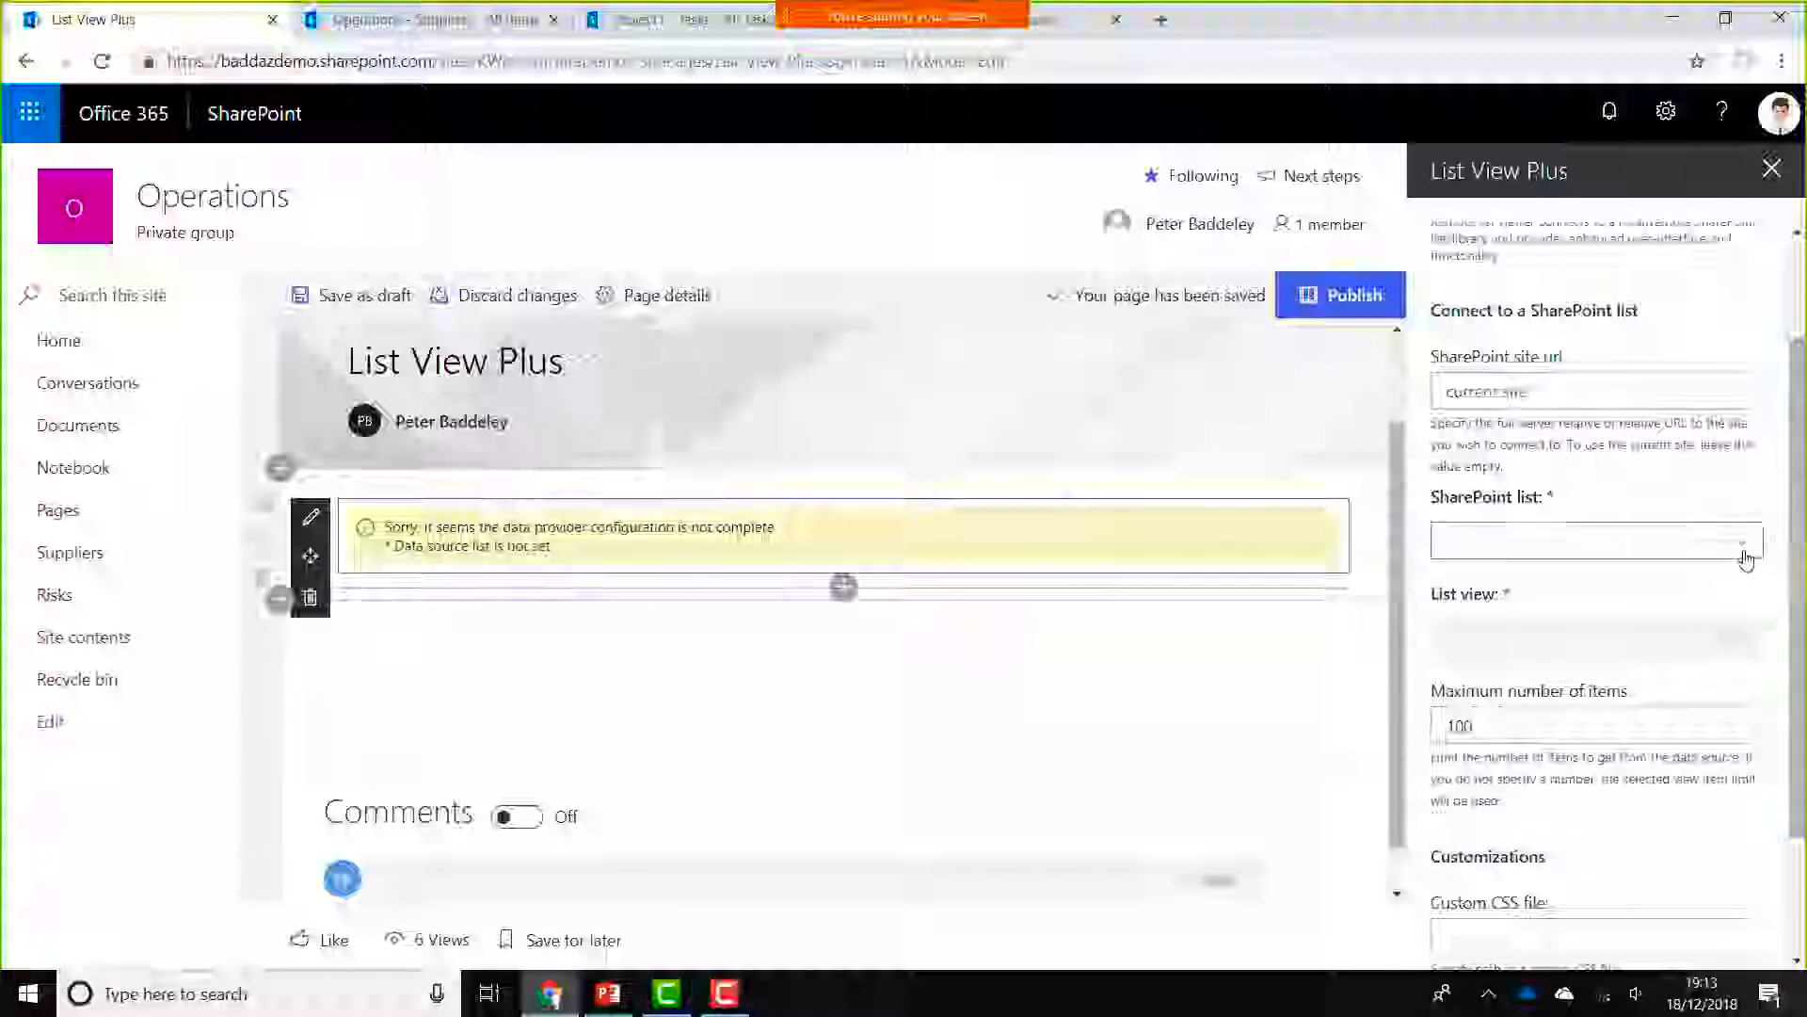
pyautogui.click(1746, 557)
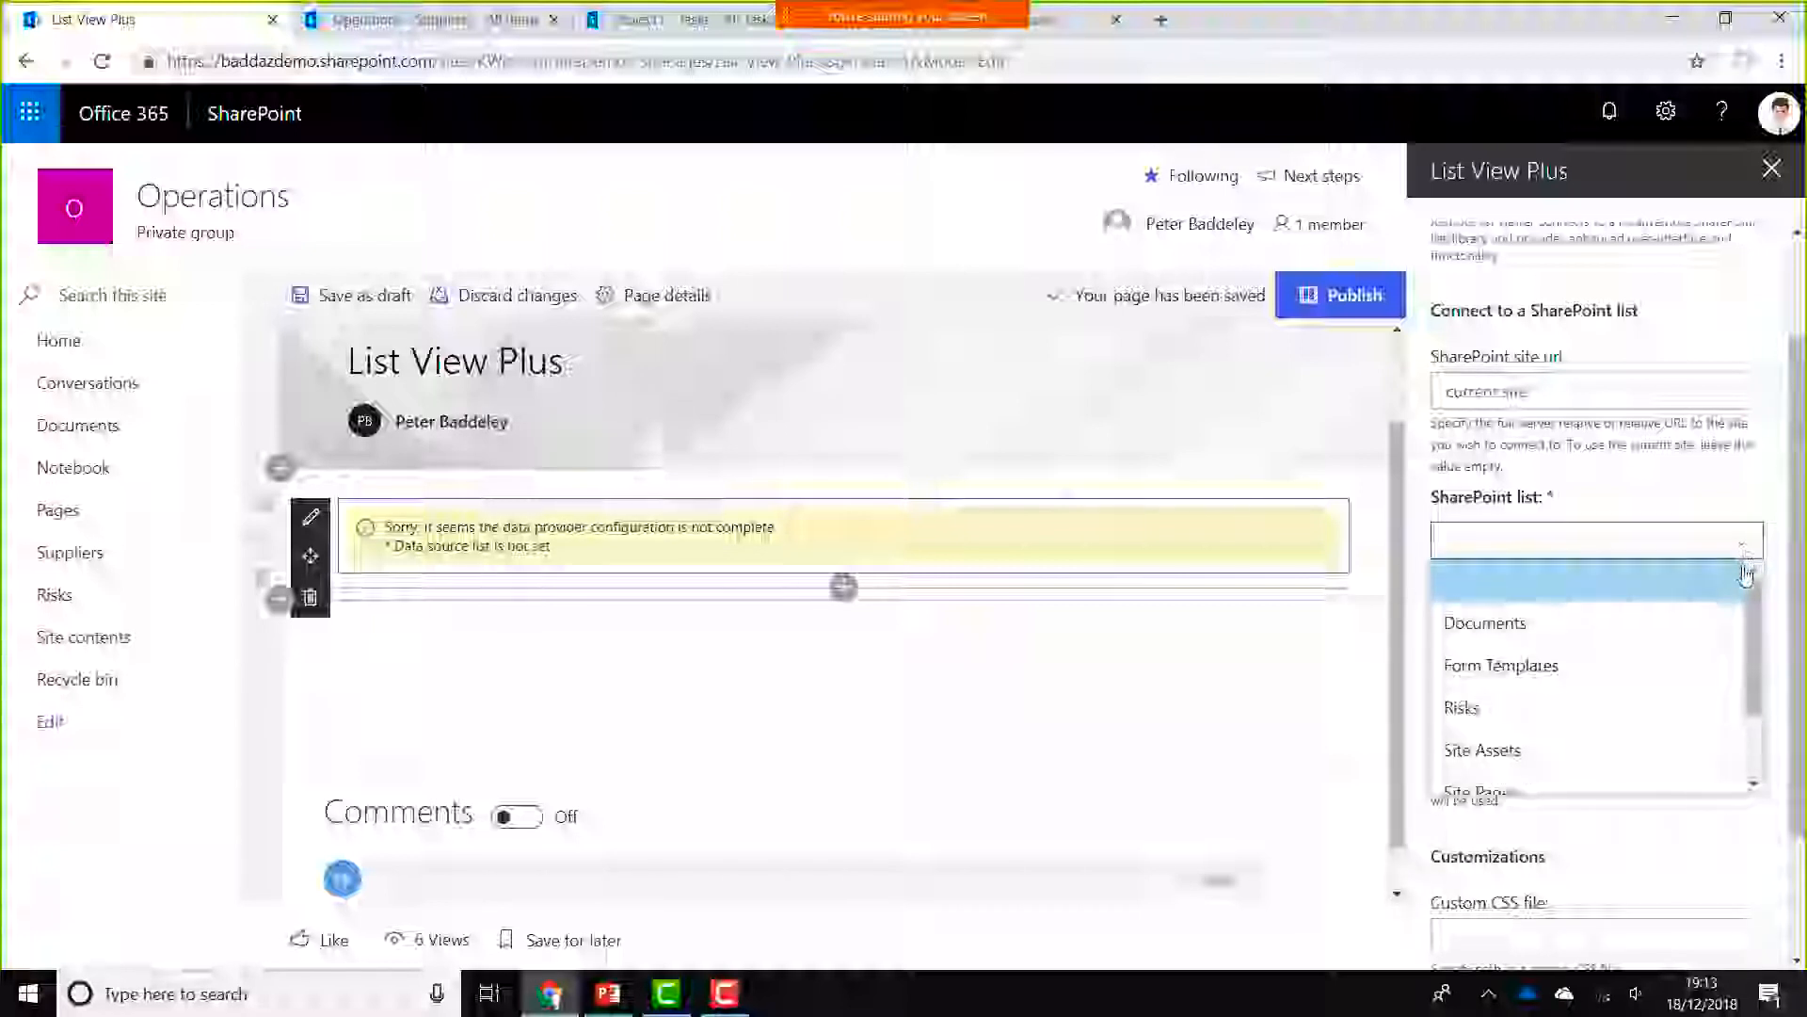
pyautogui.moveTo(1749, 618); pyautogui.dragTo(1758, 720)
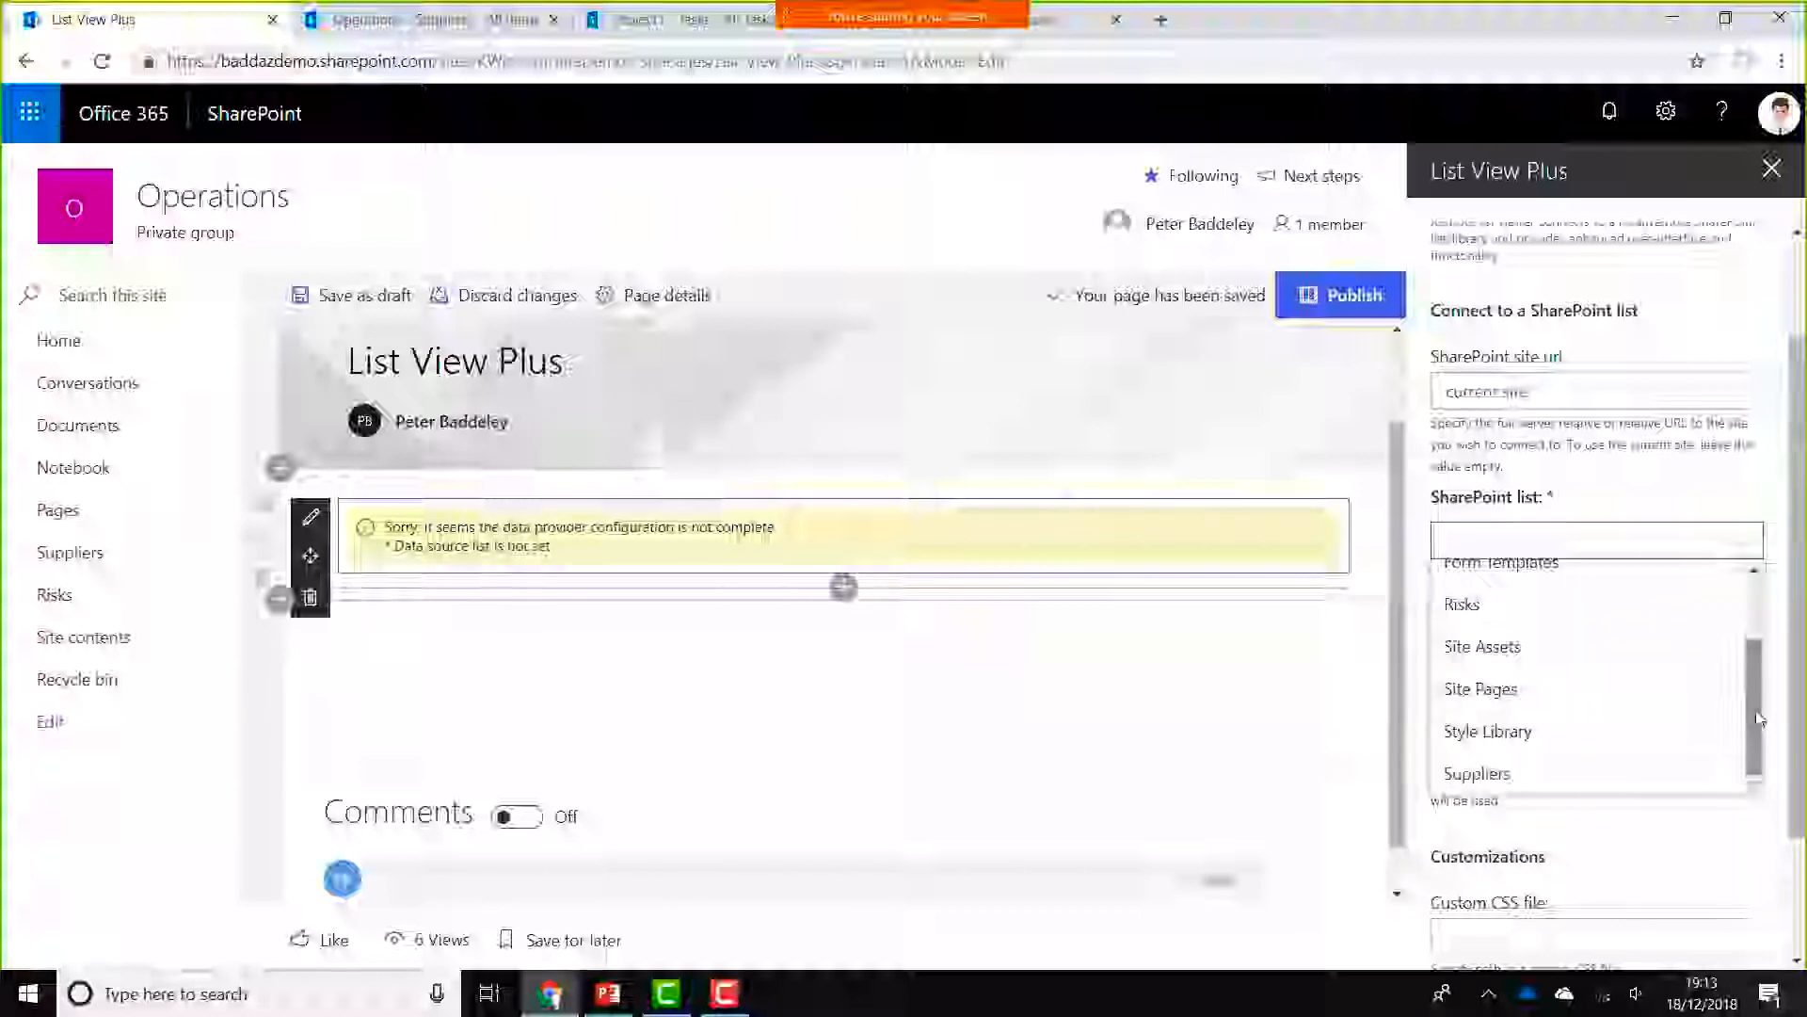
pyautogui.click(1583, 778)
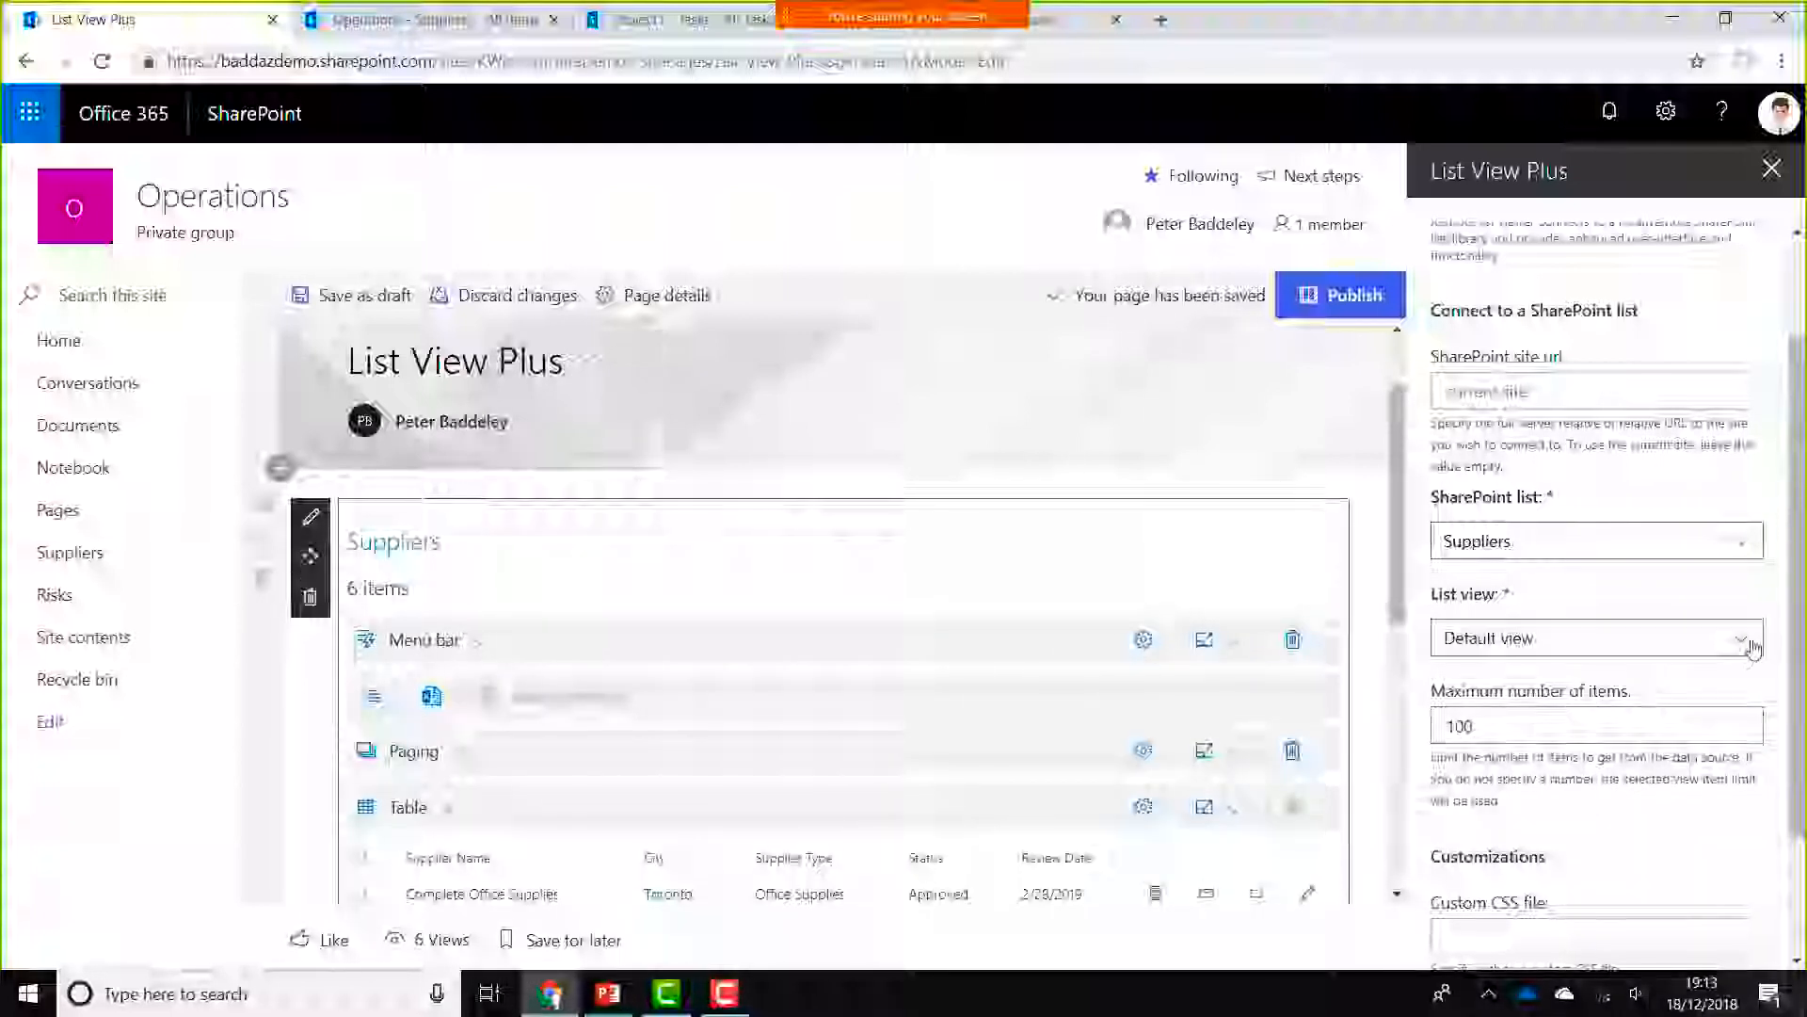
pyautogui.click(1749, 640)
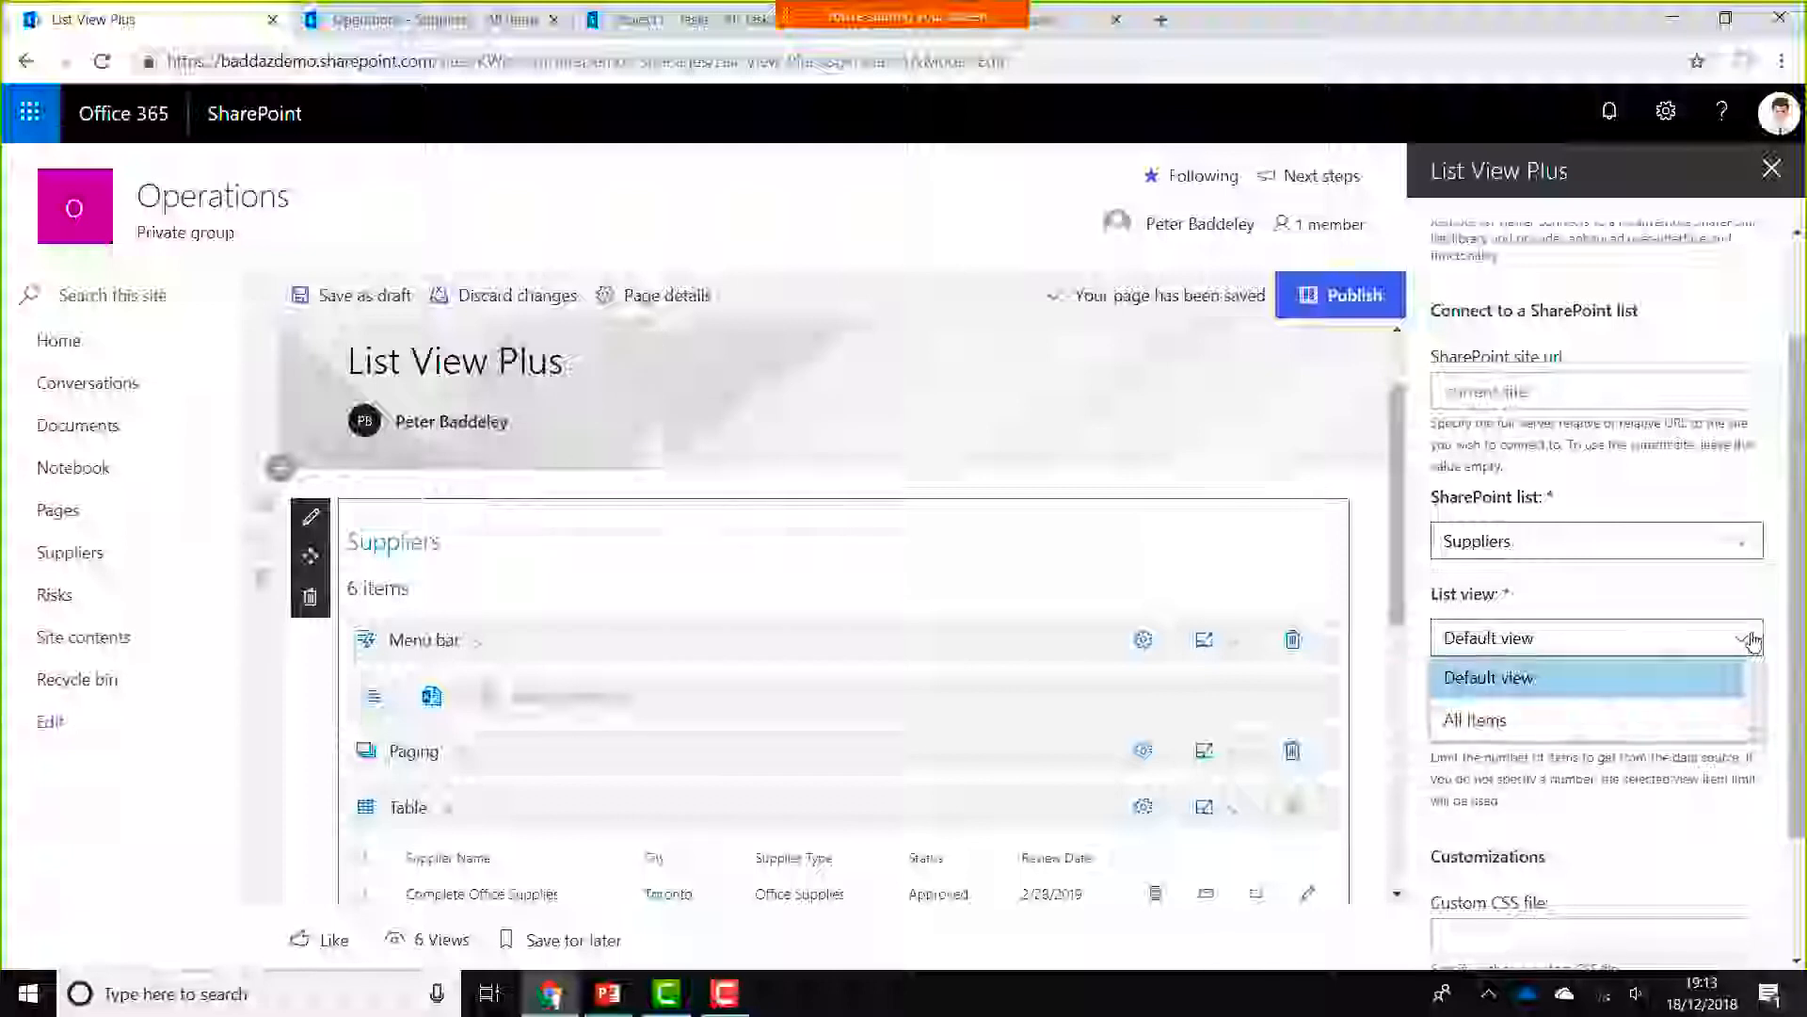
pyautogui.click(1753, 640)
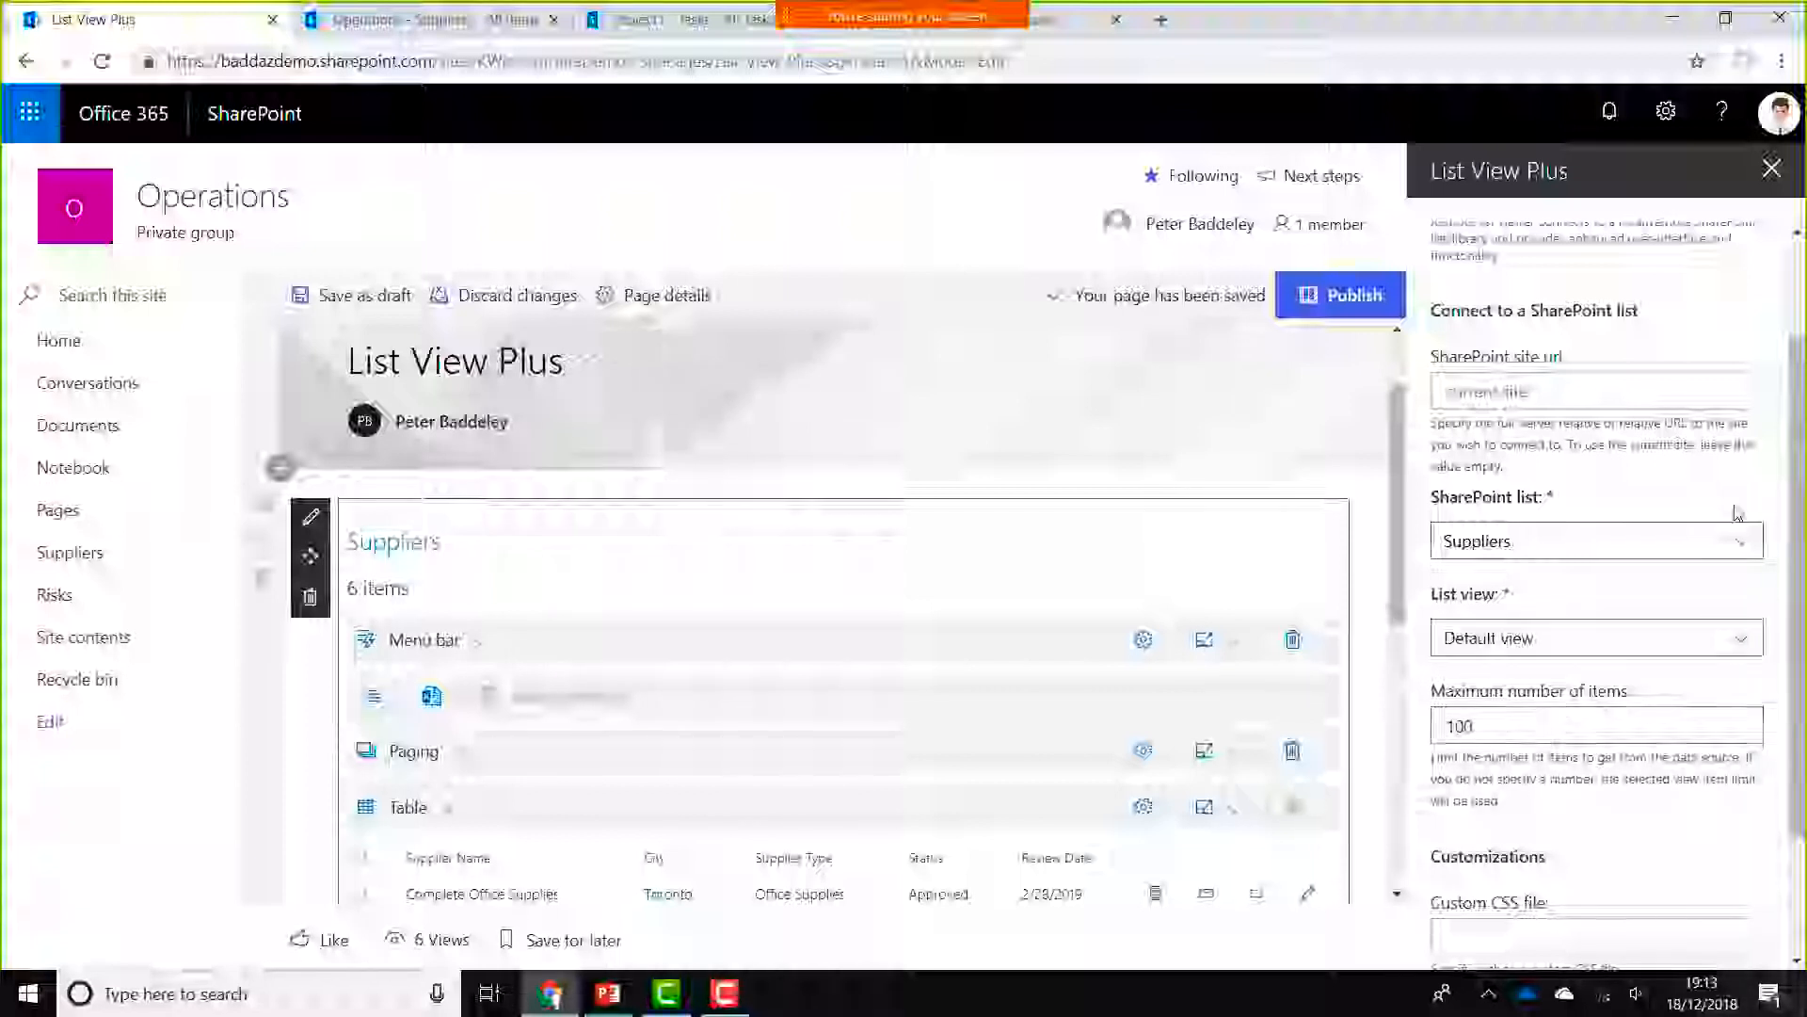
pyautogui.click(1771, 169)
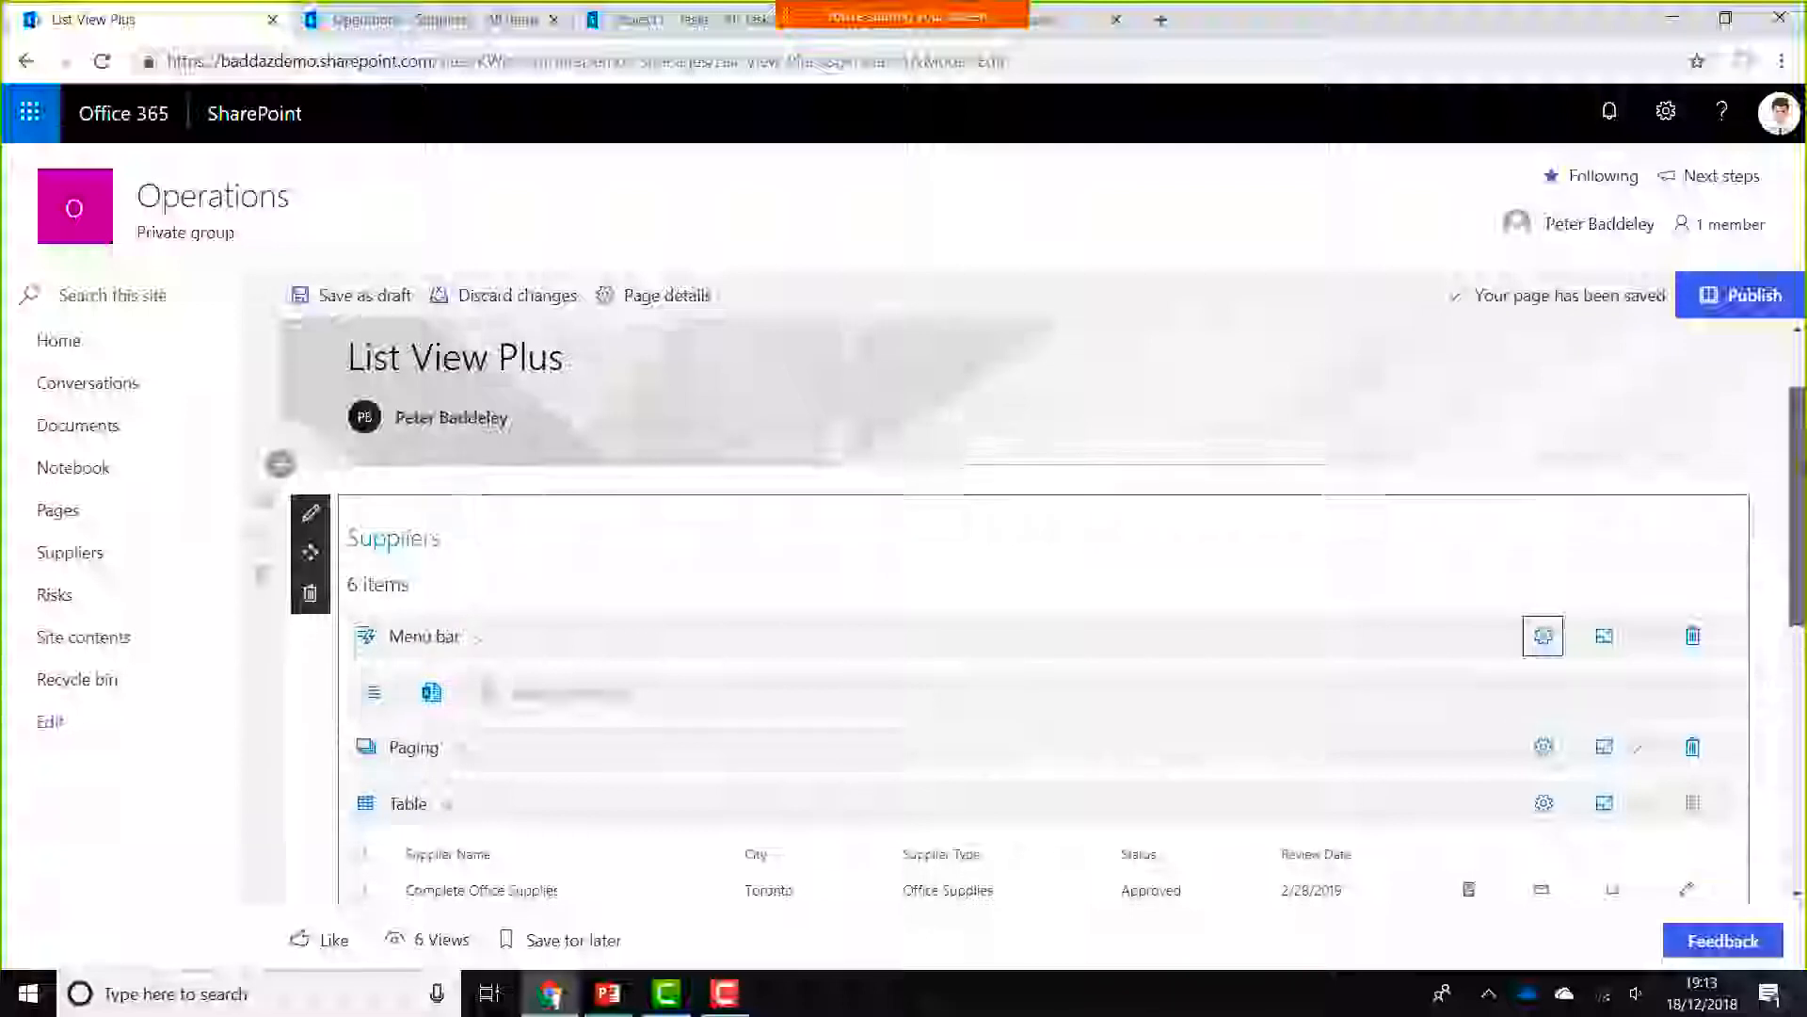
# Try the List control in place of the suppliers Table control, look through the layout, and switch back to Table
pyautogui.scroll(-3, 1025, 601)
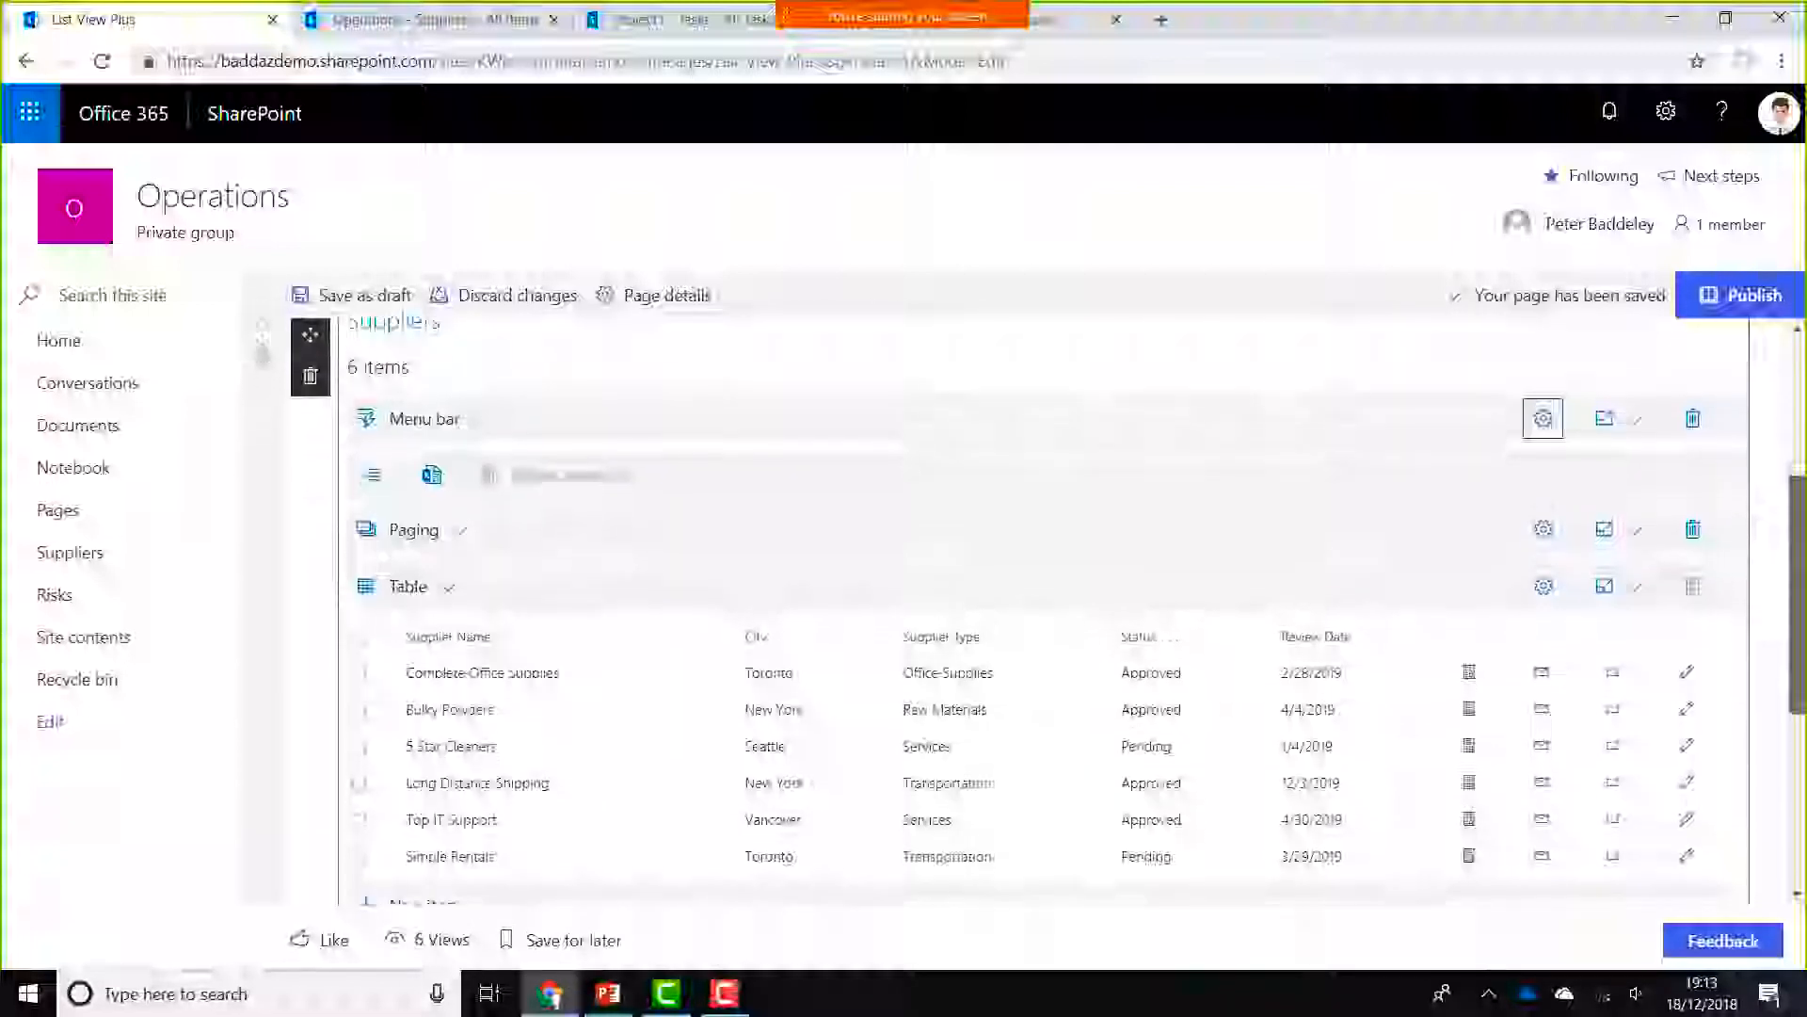
pyautogui.scroll(-1, 1025, 601)
pyautogui.scroll(1, 1025, 601)
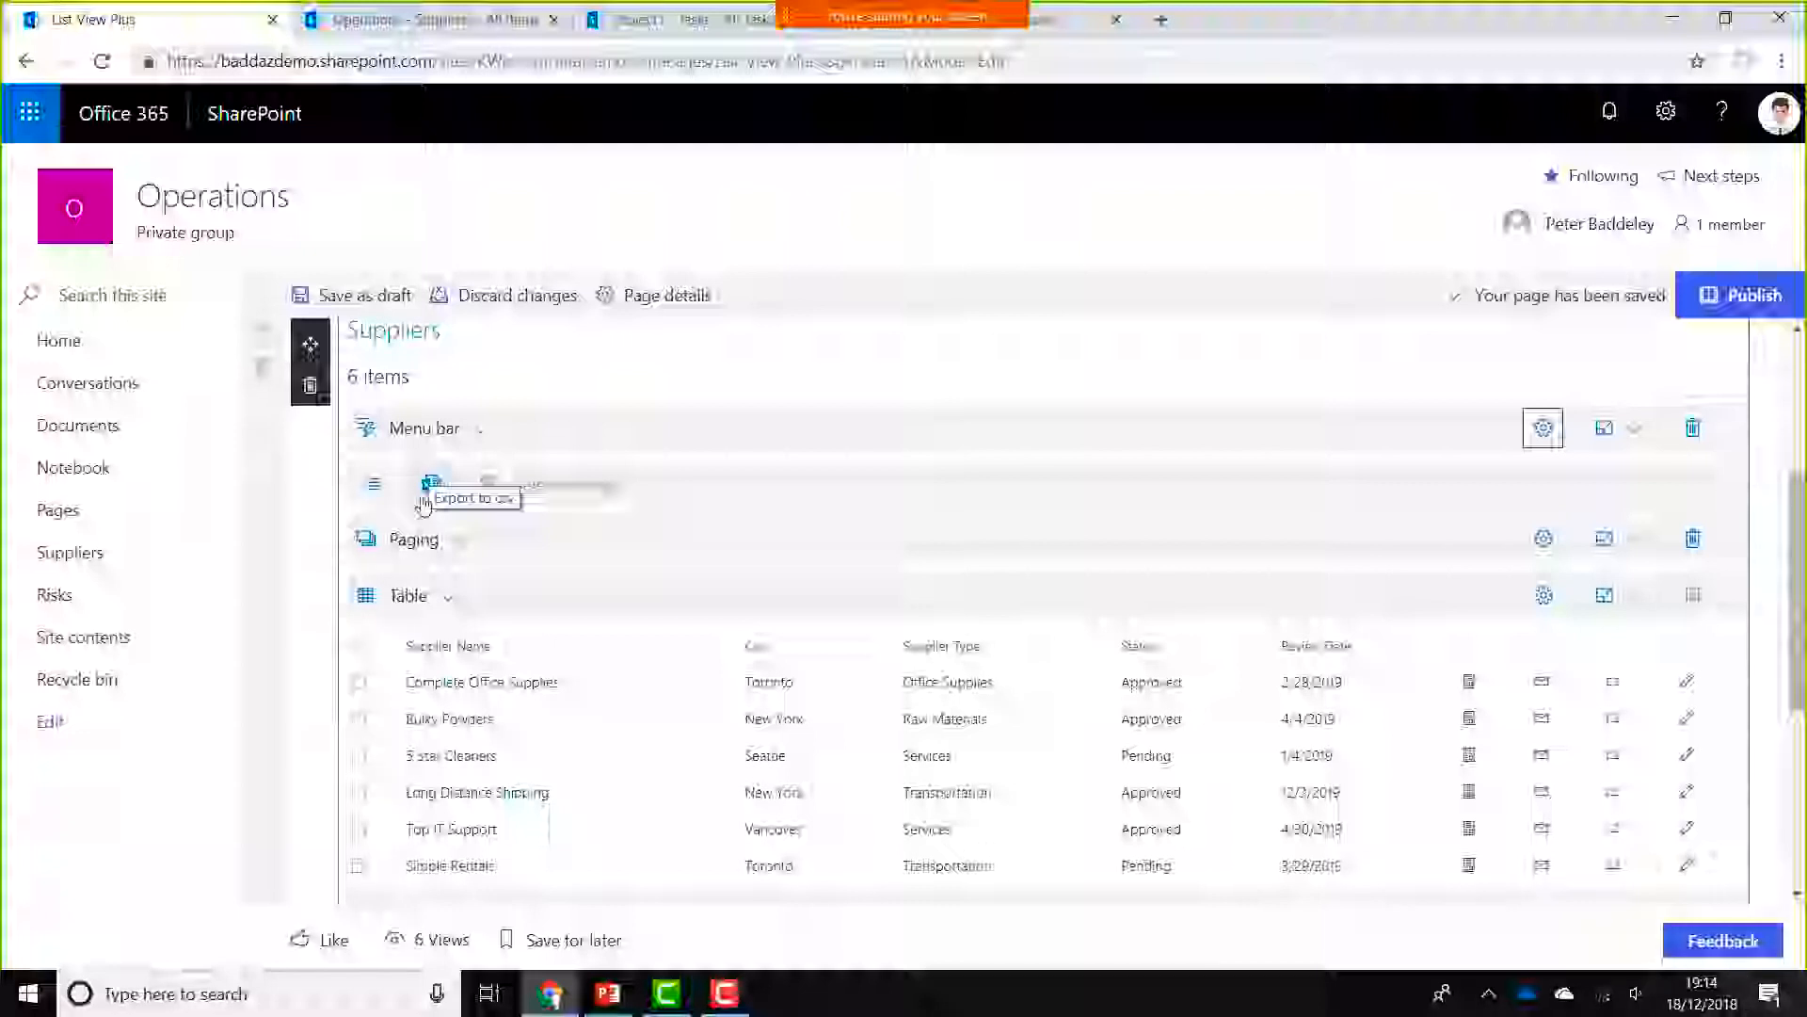
pyautogui.click(452, 597)
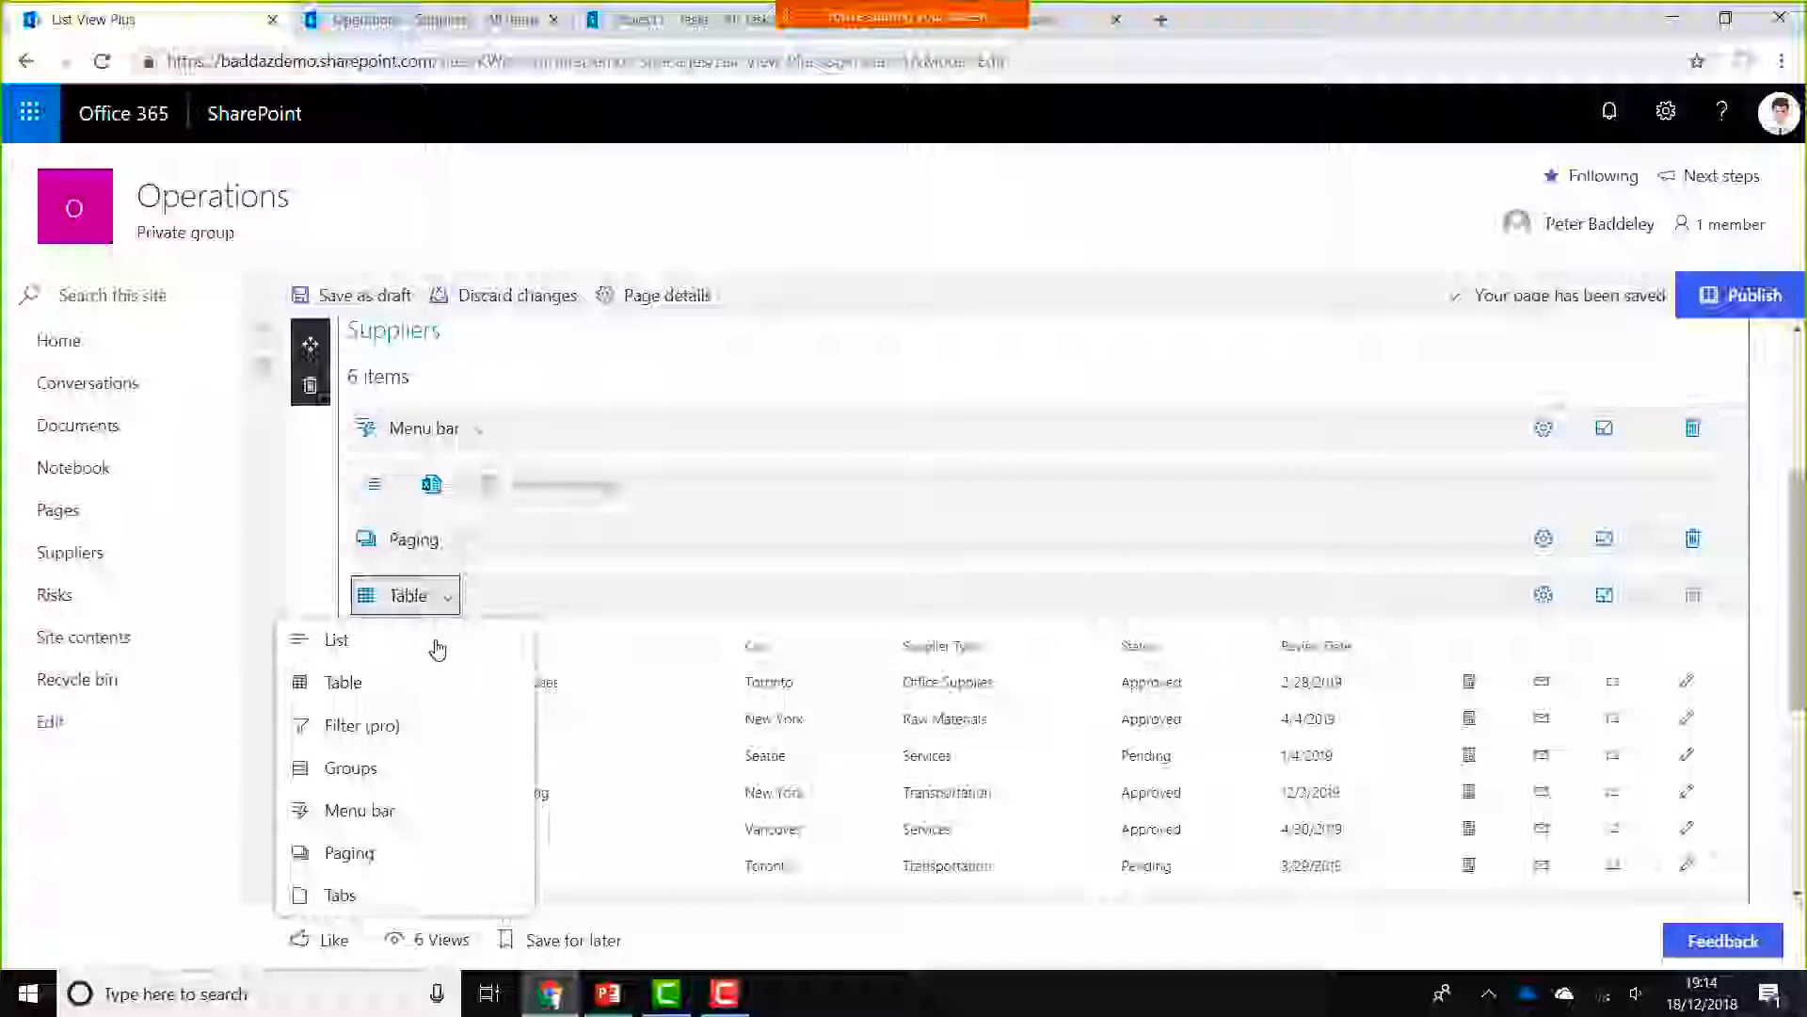
pyautogui.click(431, 642)
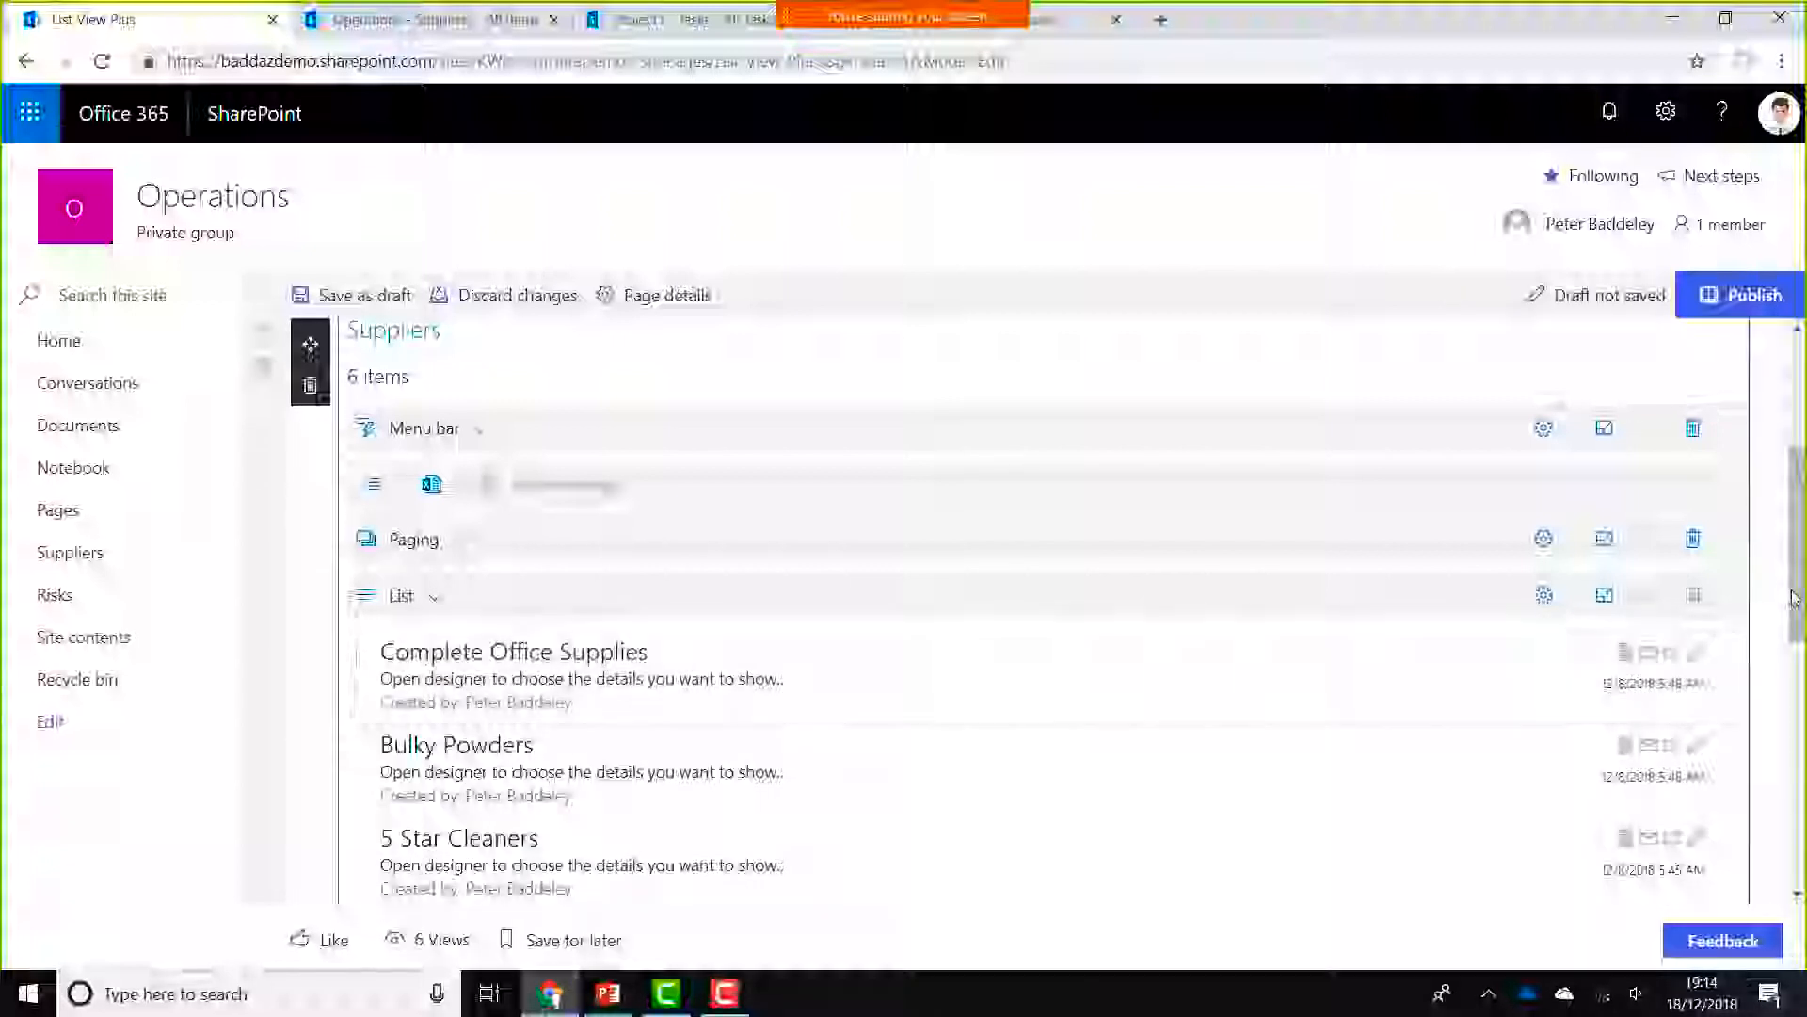
pyautogui.moveTo(1799, 610); pyautogui.dragTo(1799, 765)
pyautogui.scroll(5, 826, 601)
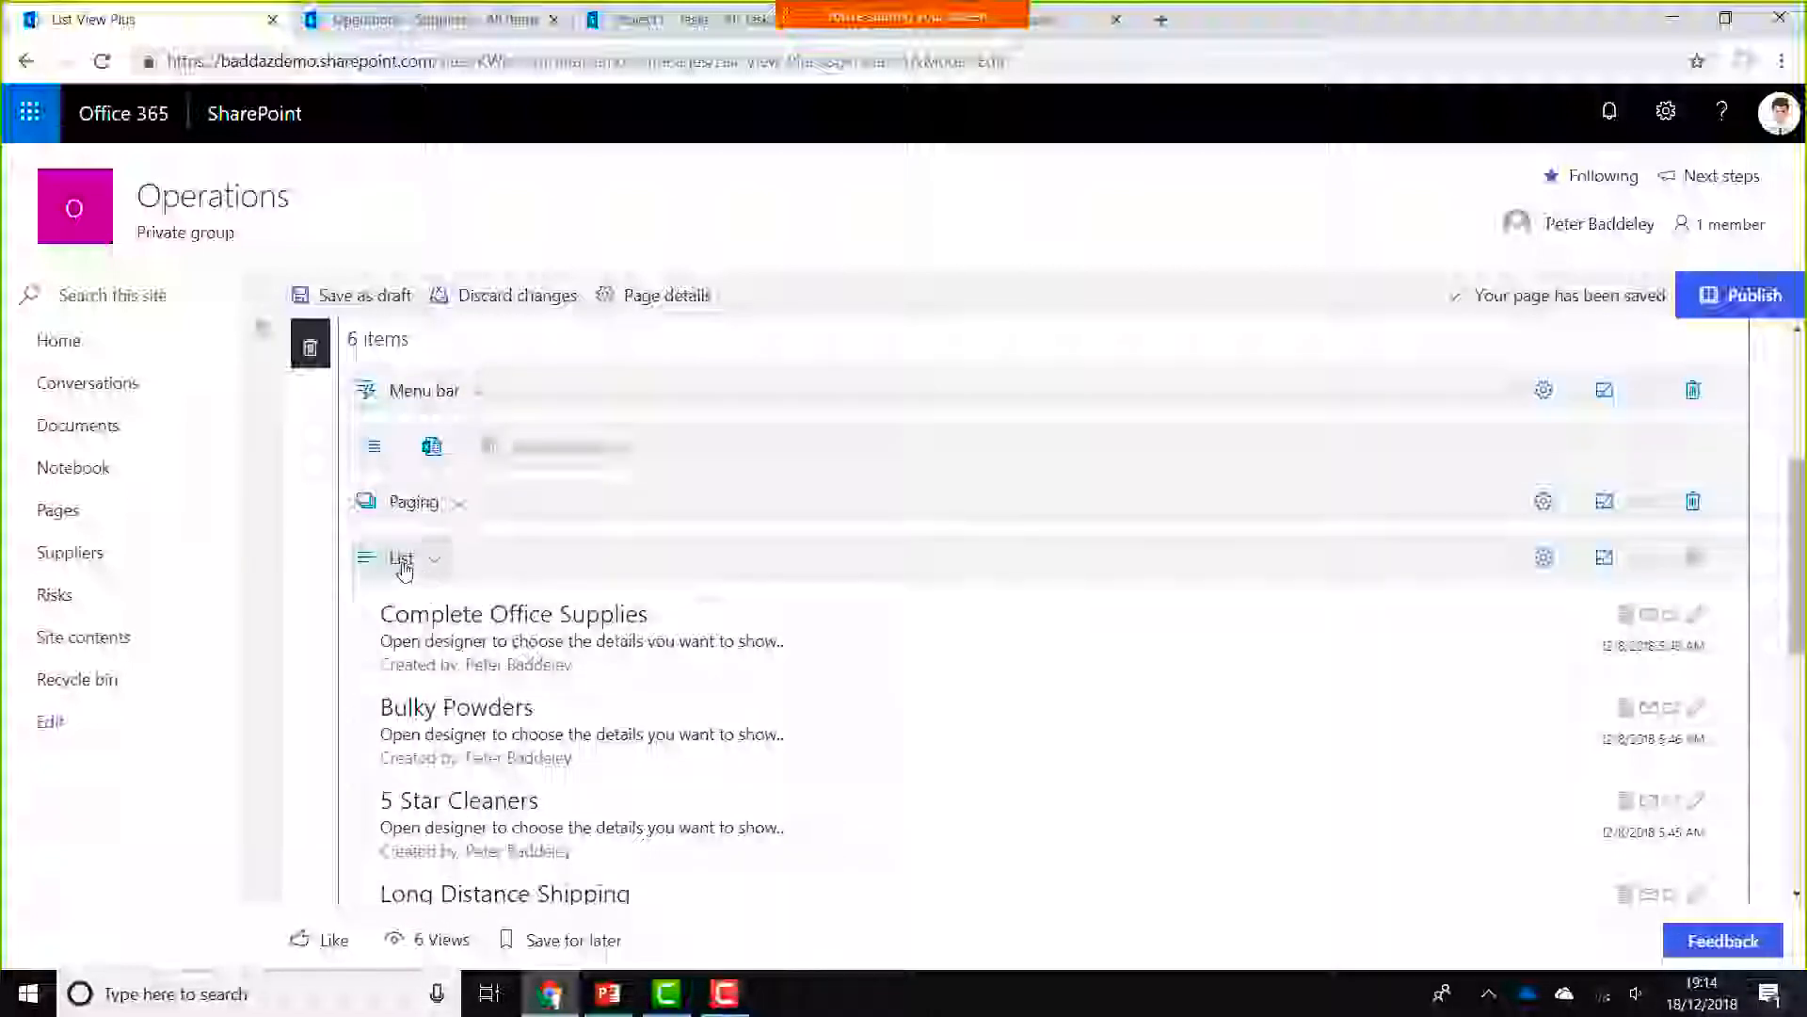
pyautogui.click(433, 559)
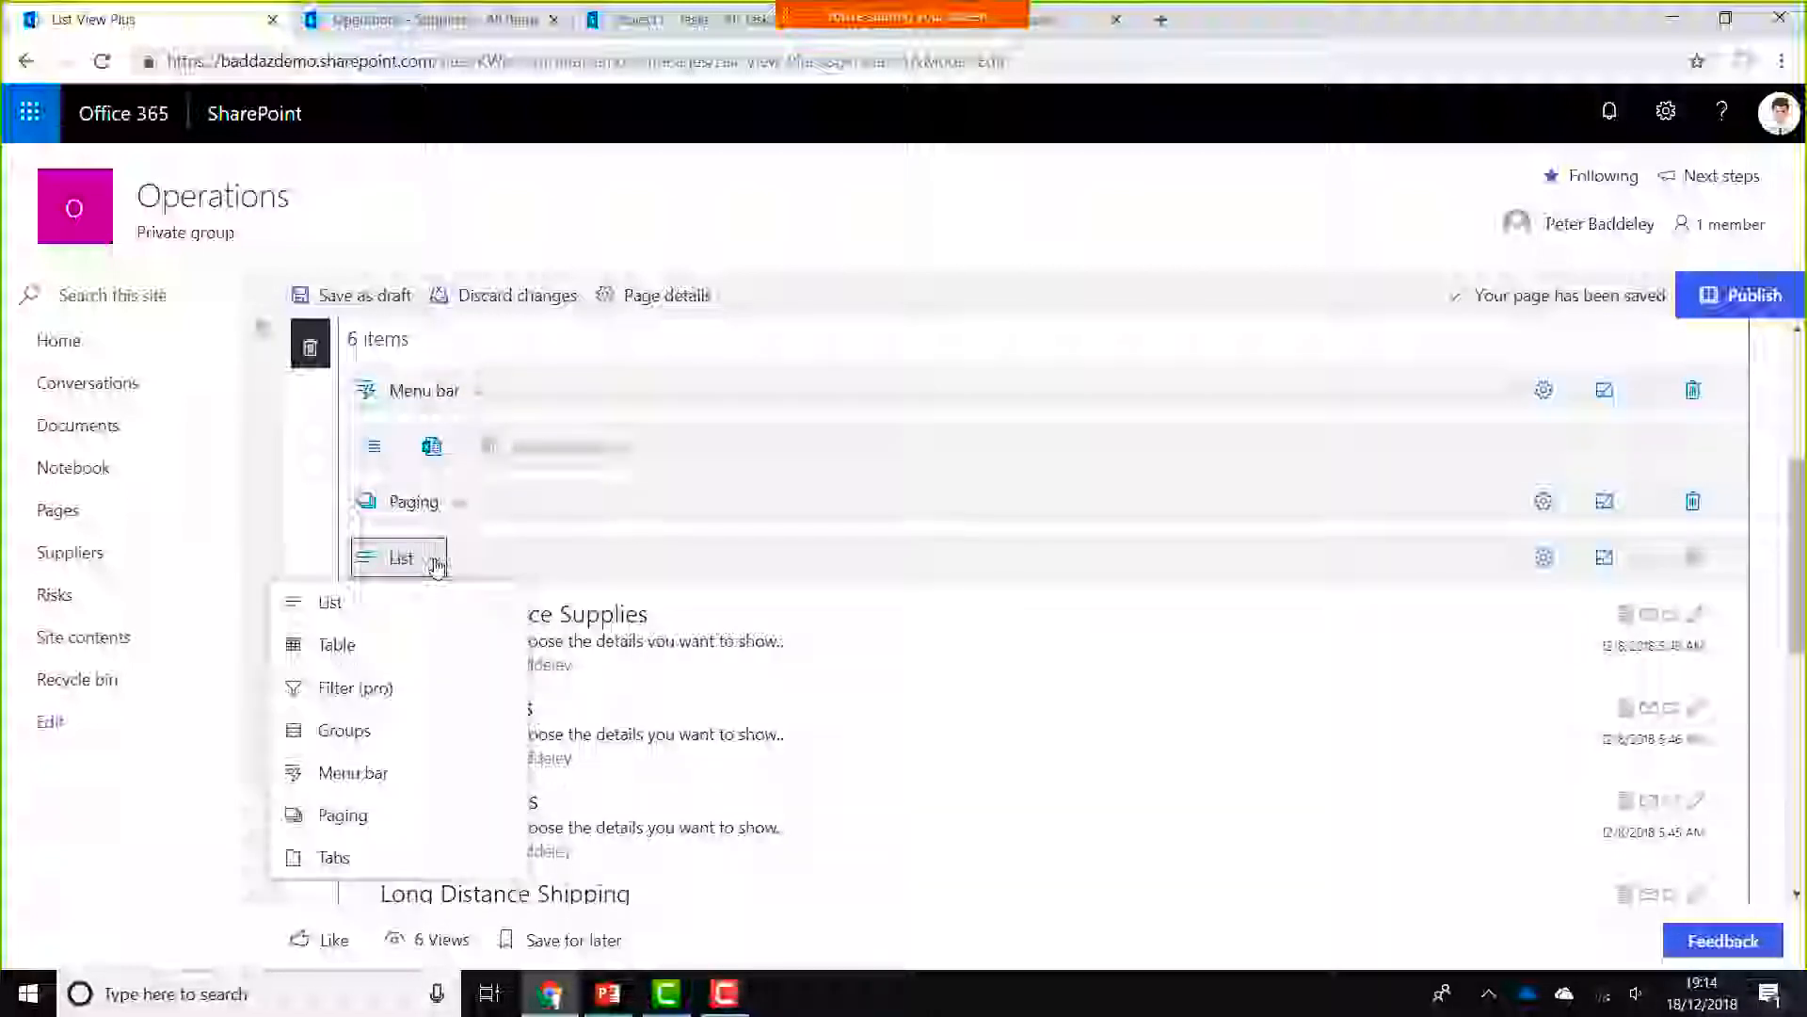
pyautogui.click(372, 646)
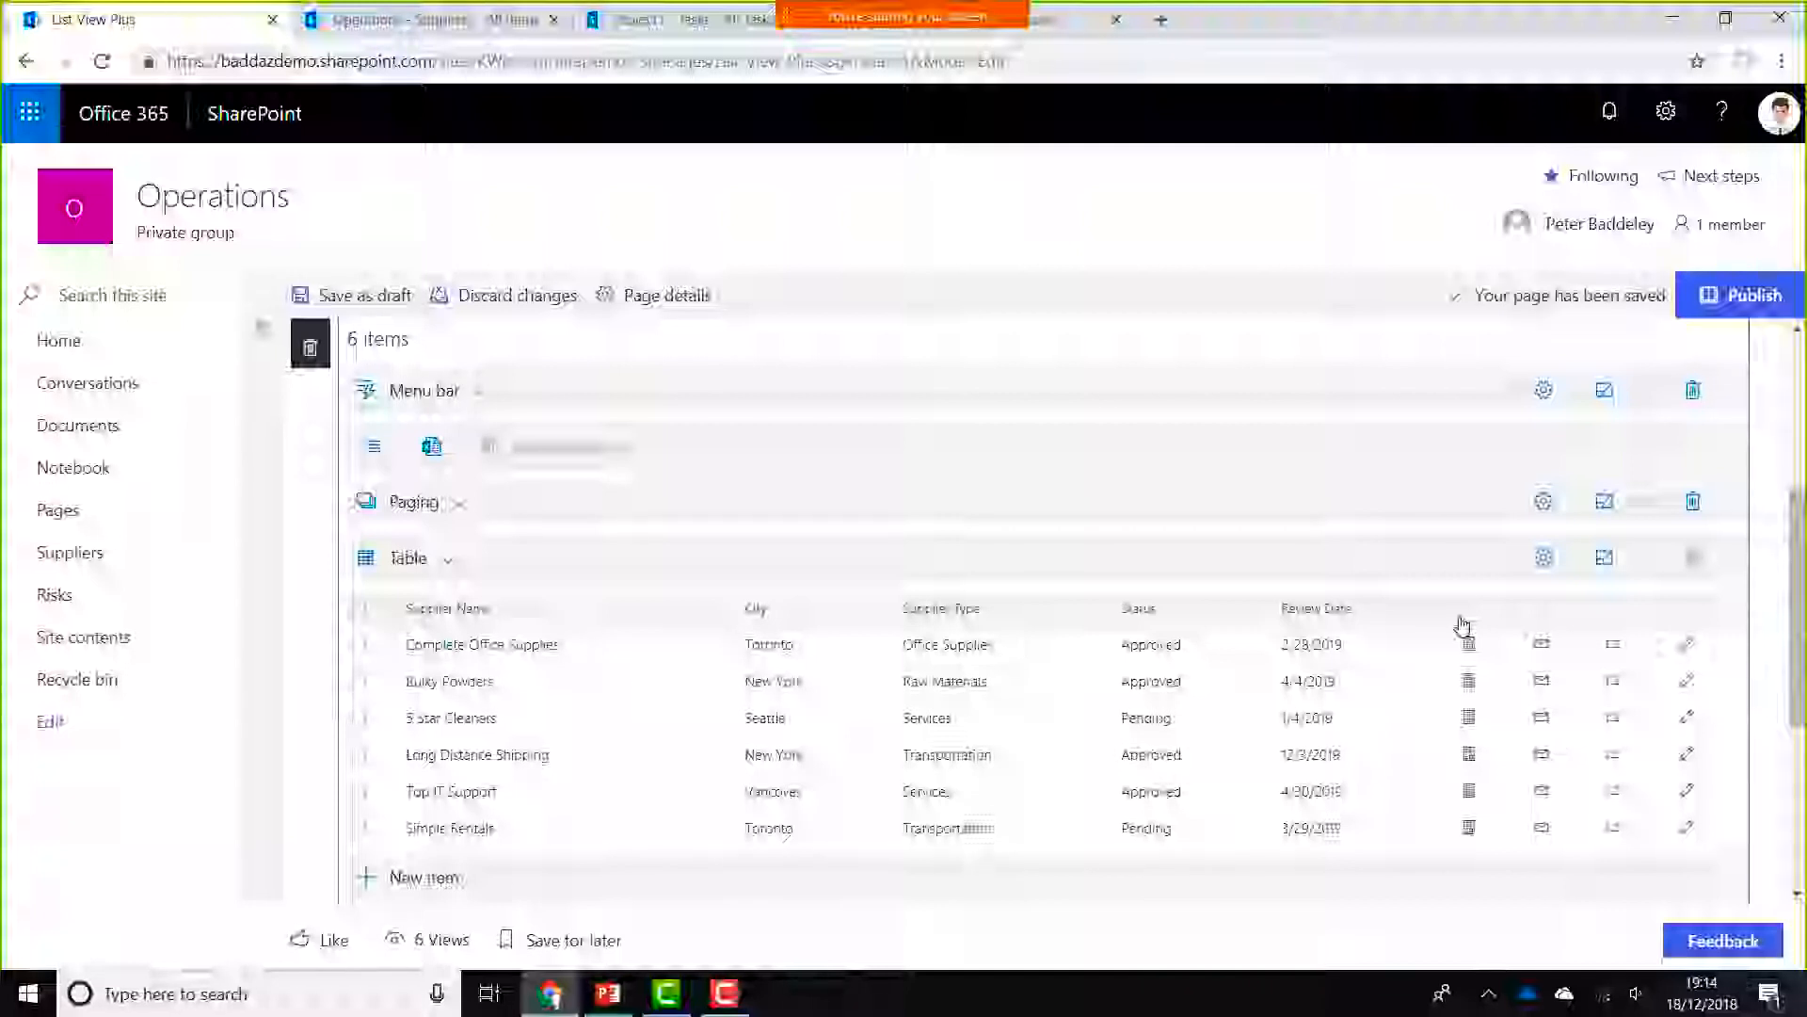
# Wrap the suppliers table in a Groups control and look through the grouped sections
pyautogui.click(1624, 576)
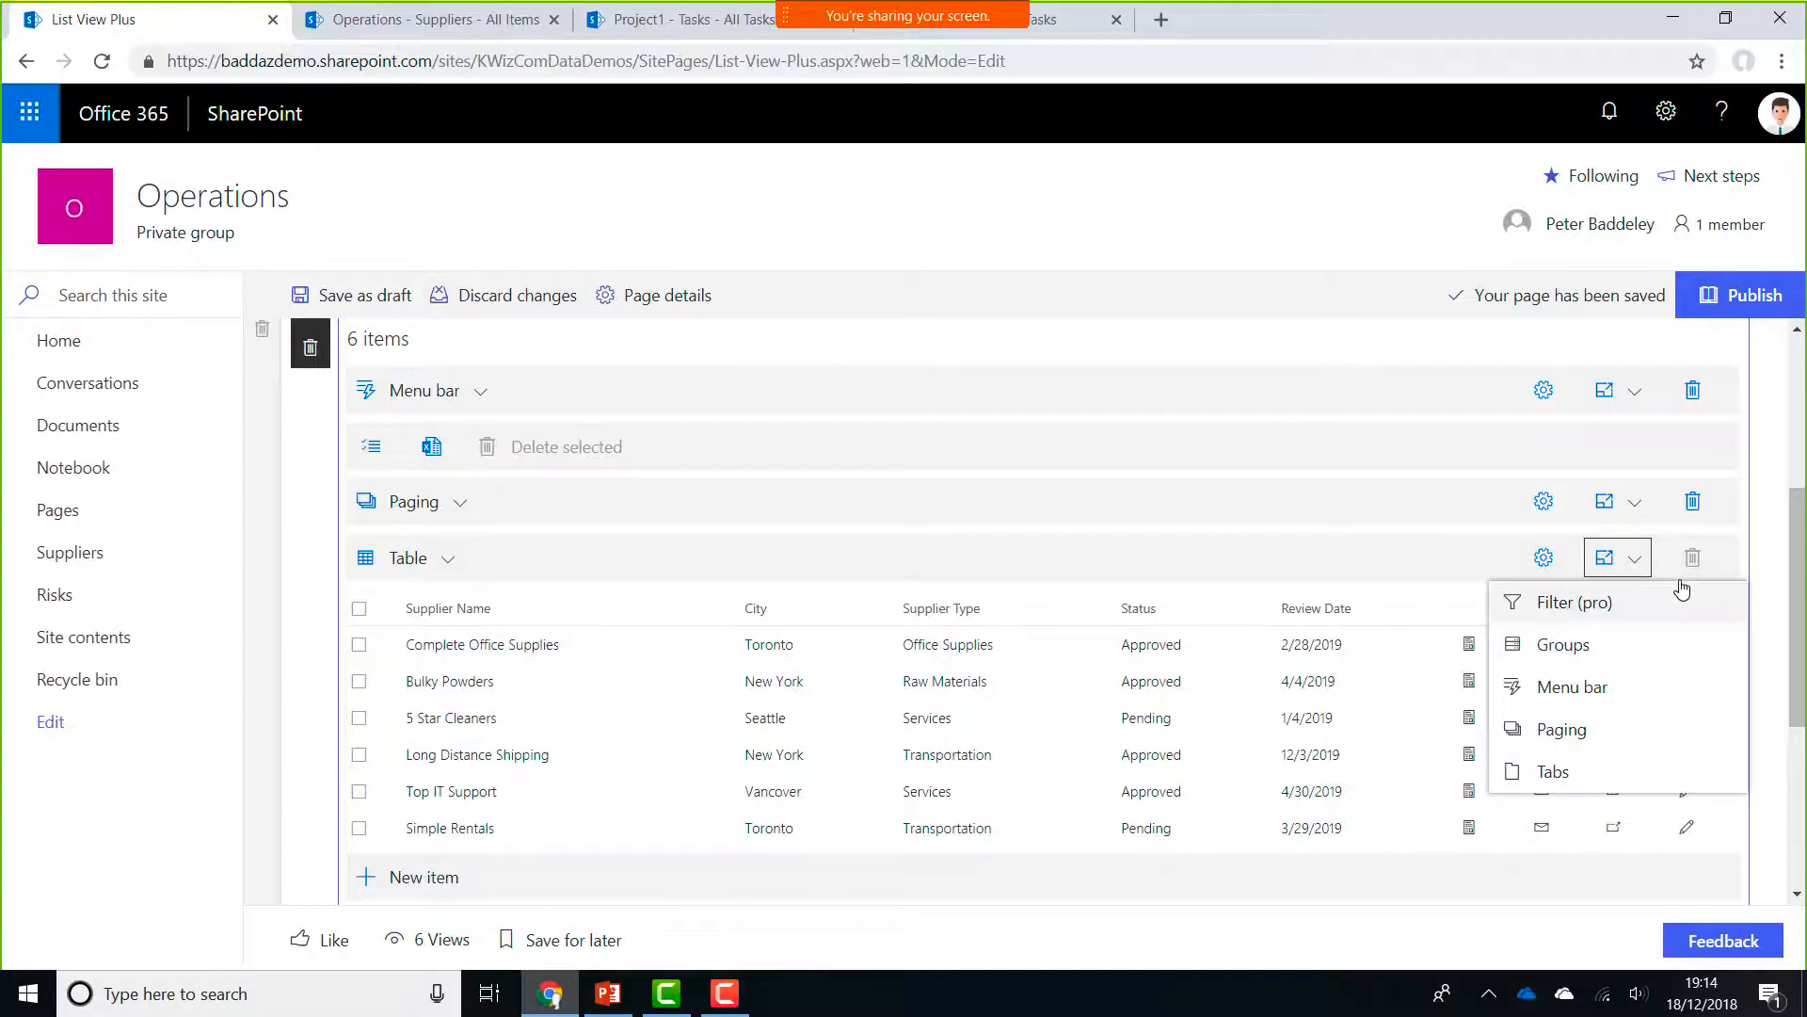
pyautogui.click(1621, 652)
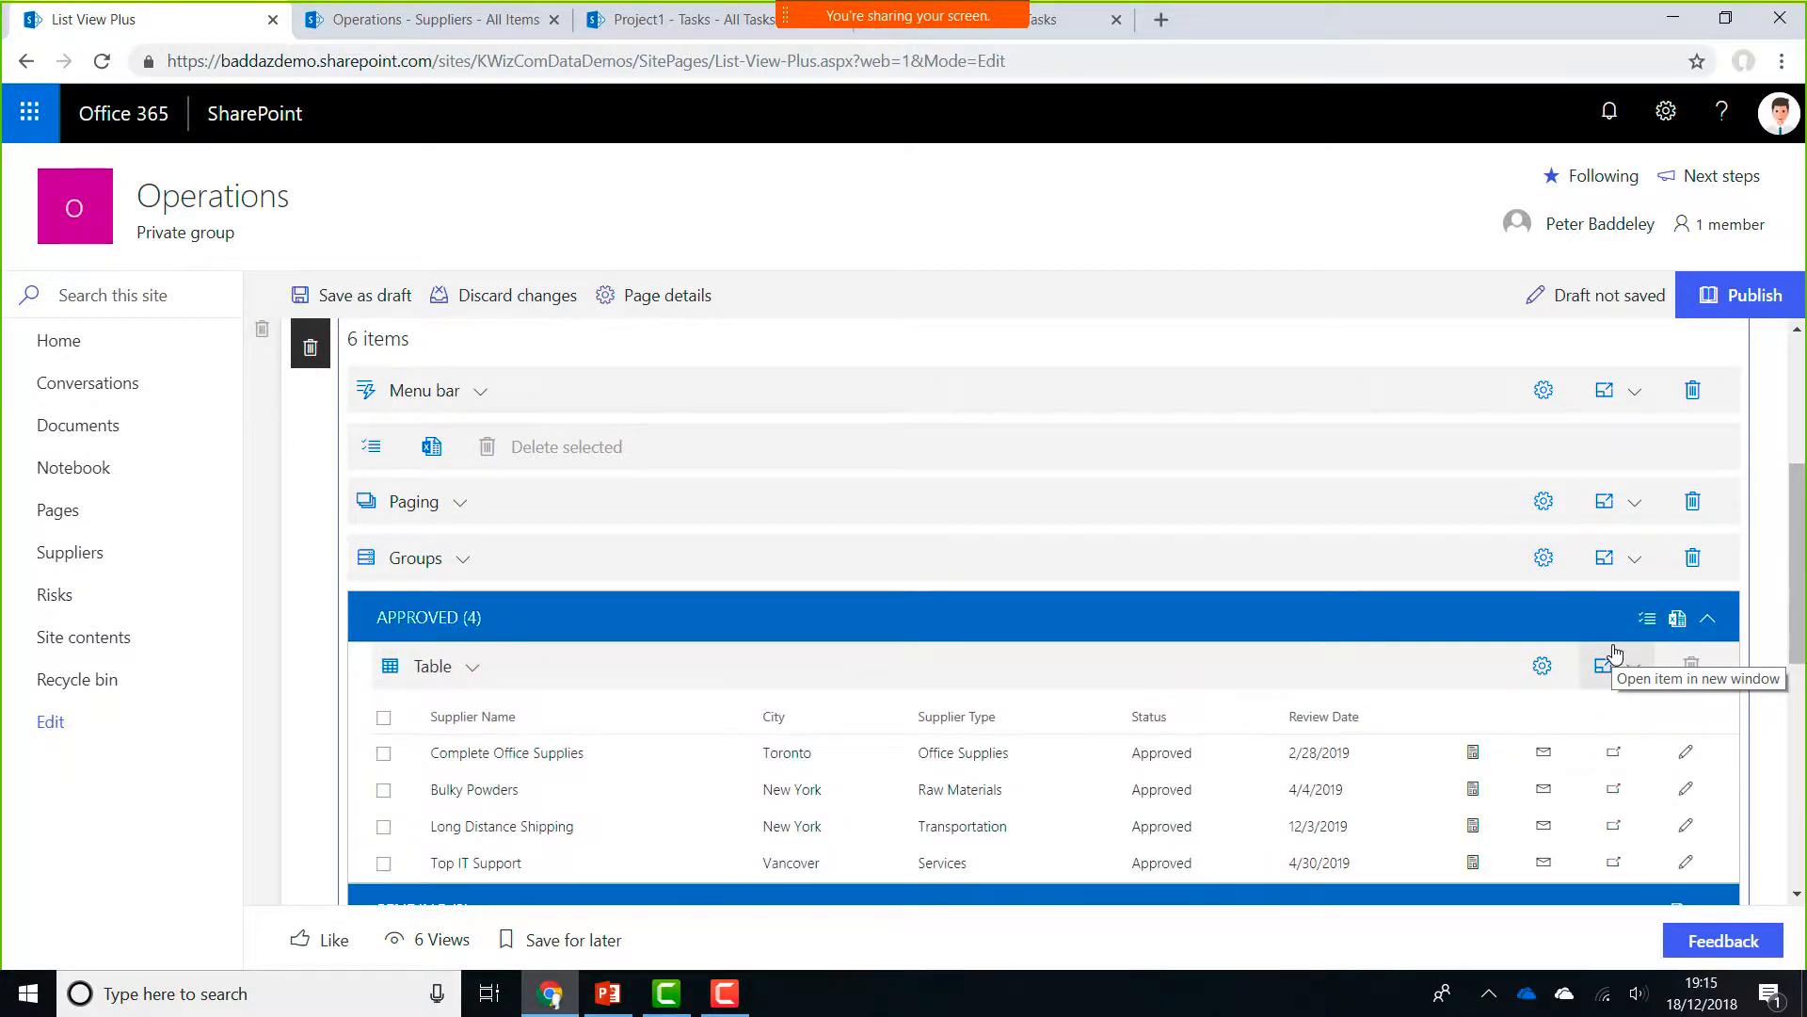
pyautogui.scroll(-4, 1150, 749)
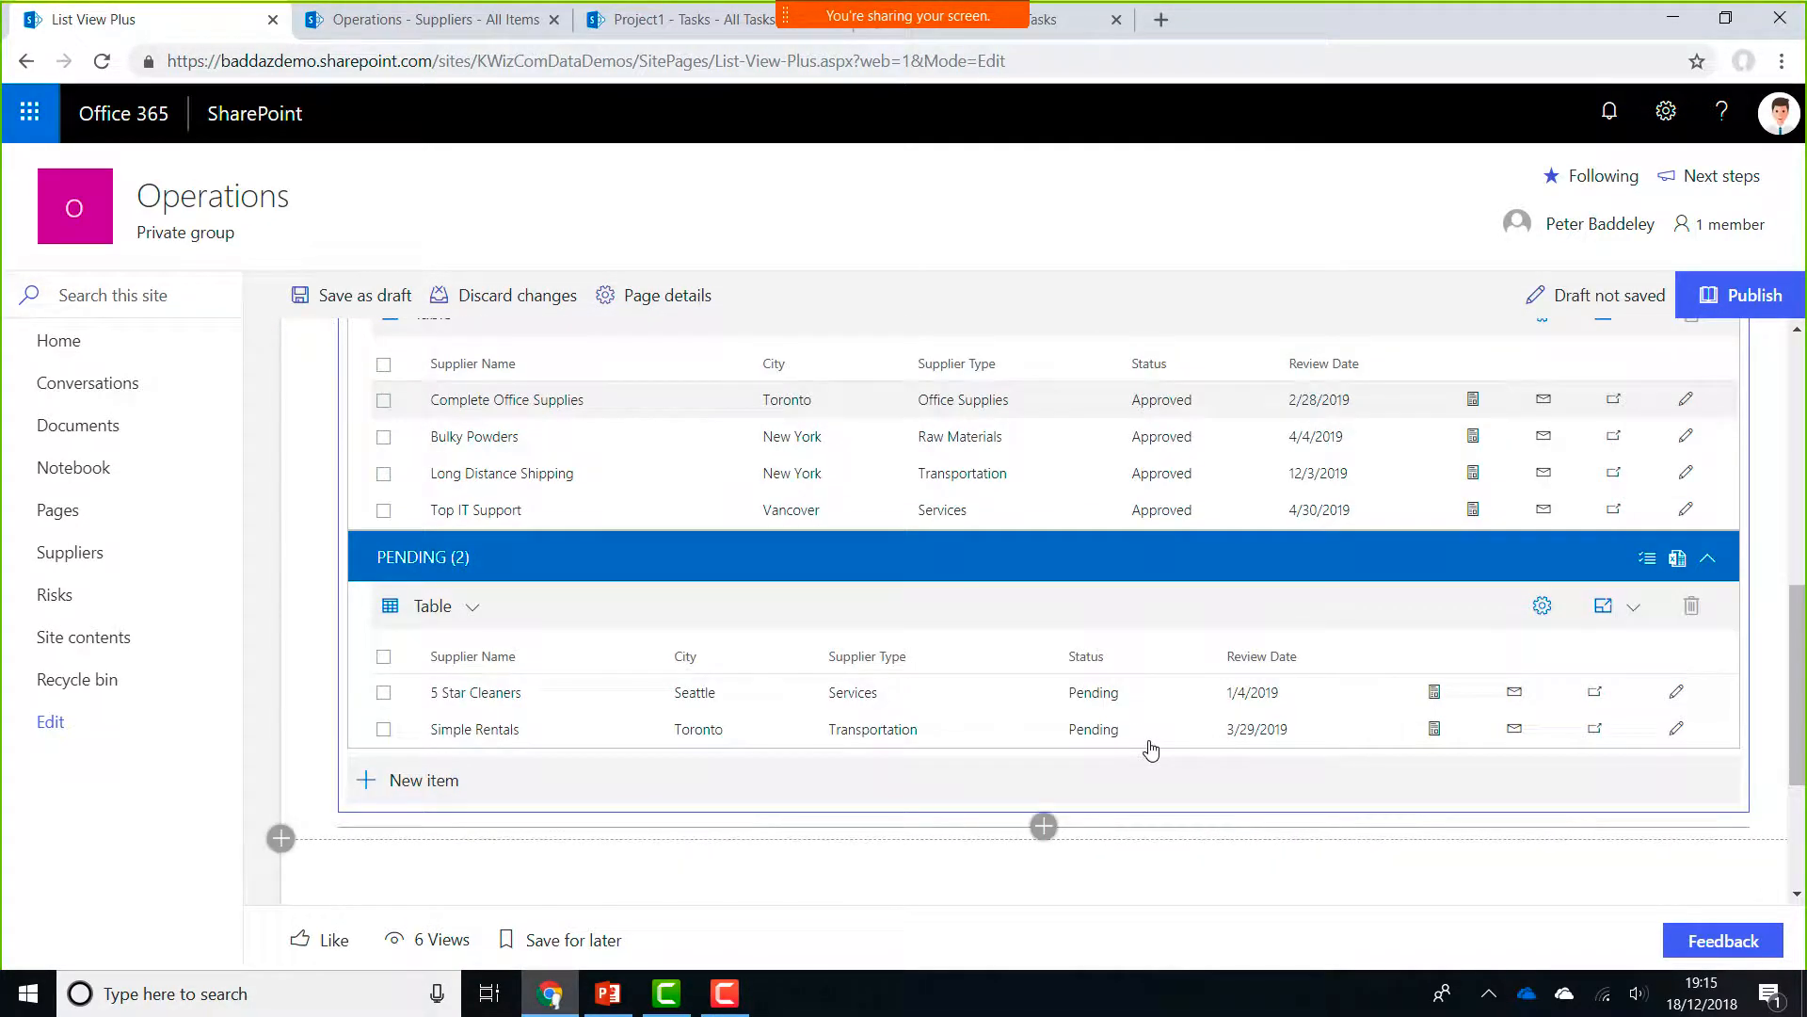
pyautogui.scroll(2, 1151, 751)
pyautogui.scroll(-1, 1150, 750)
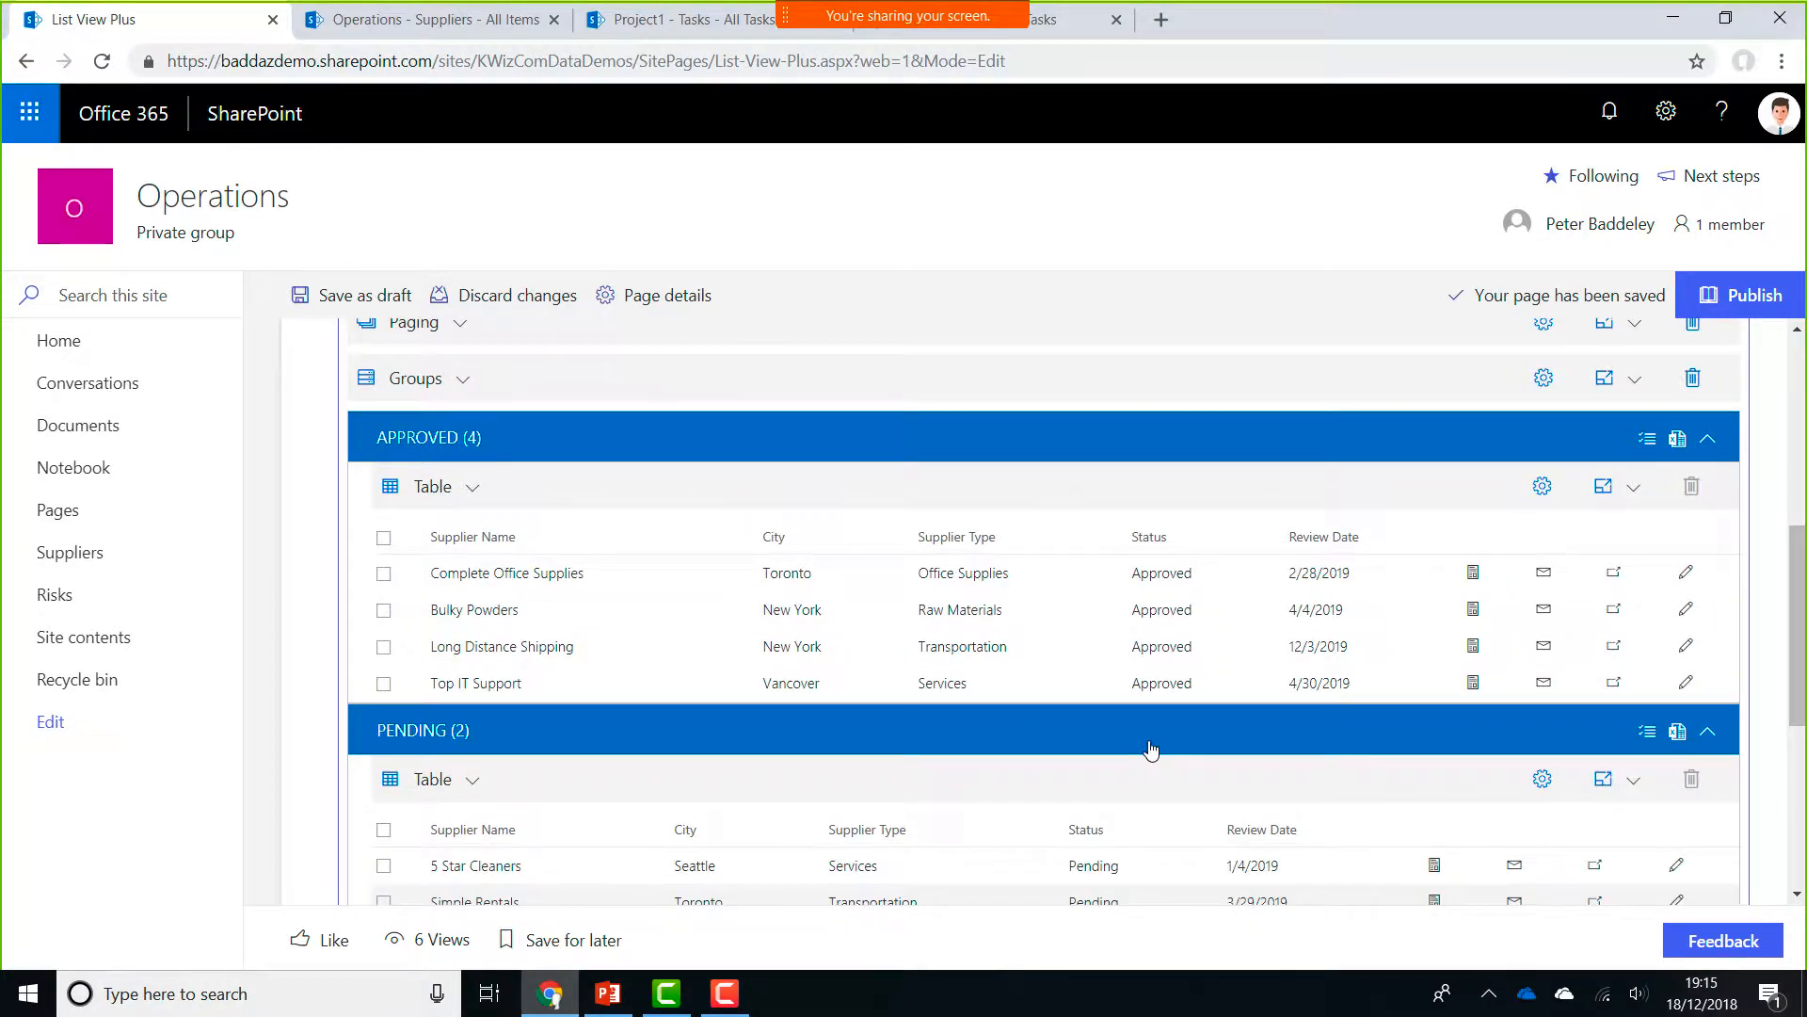
pyautogui.scroll(1, 1158, 457)
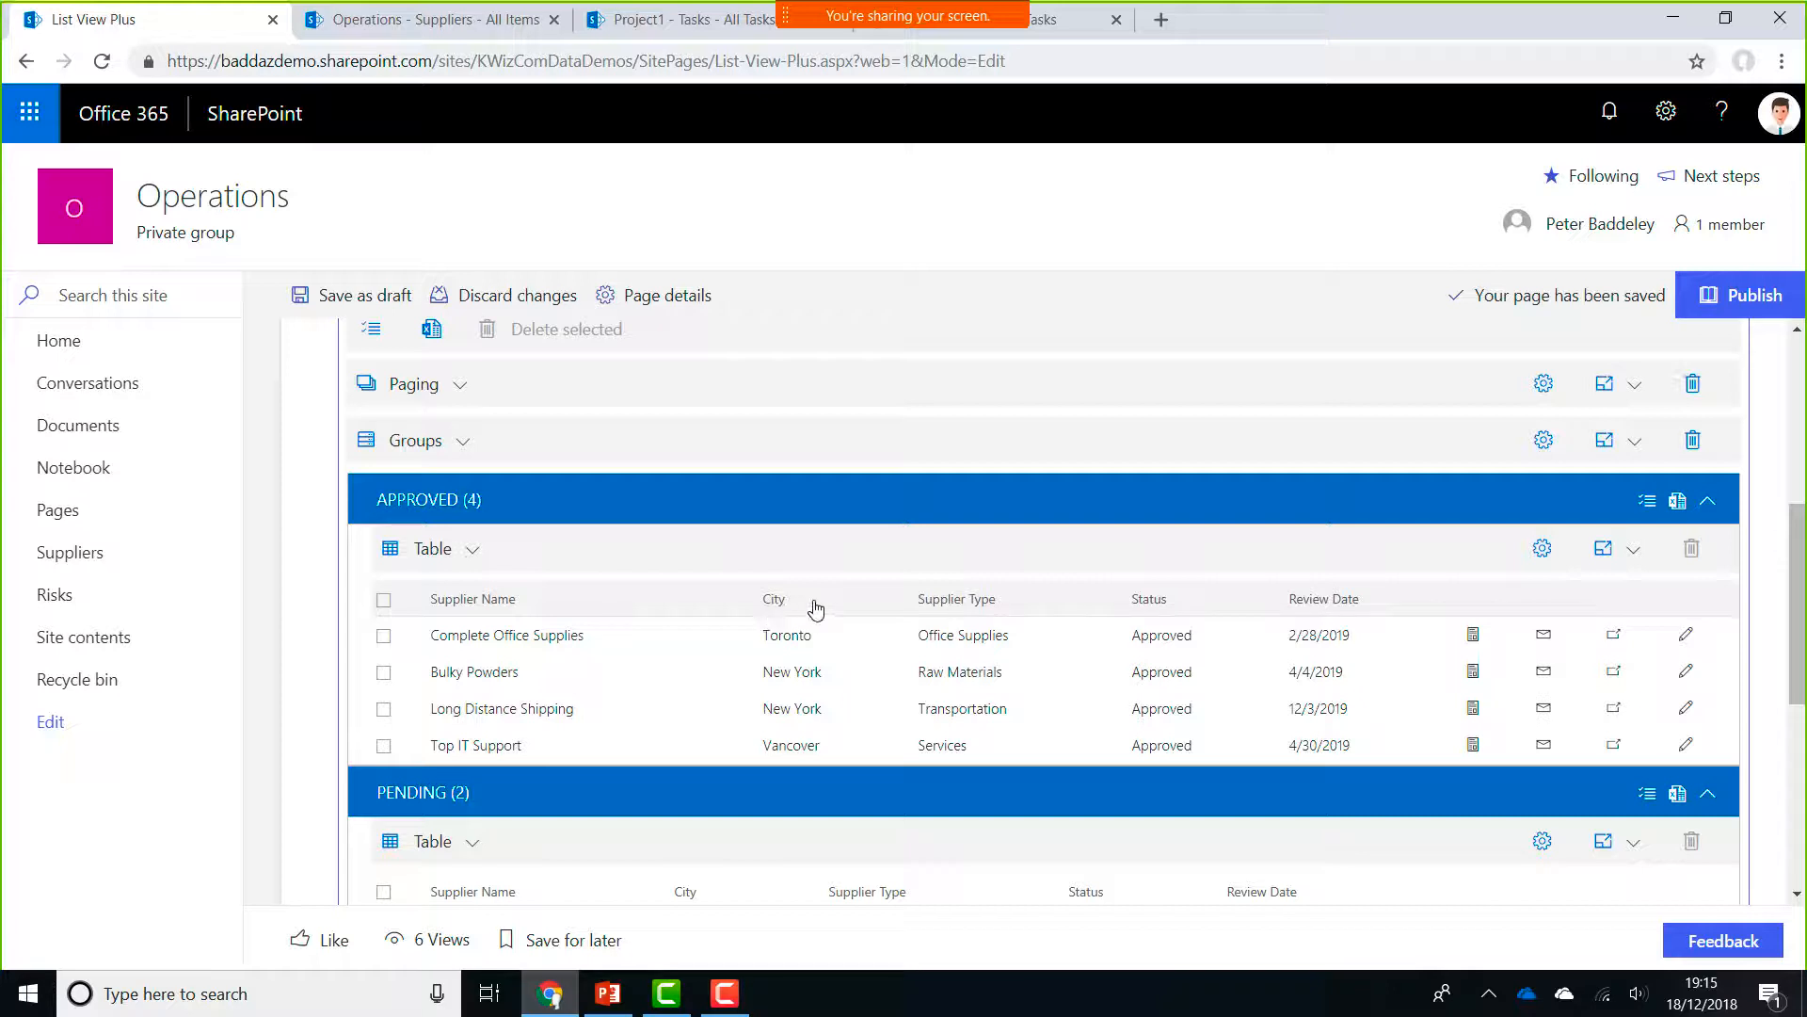
# Regroup the suppliers by the Supplier Type column
pyautogui.moveTo(958, 607); pyautogui.dragTo(631, 506)
pyautogui.moveTo(969, 610); pyautogui.dragTo(502, 513)
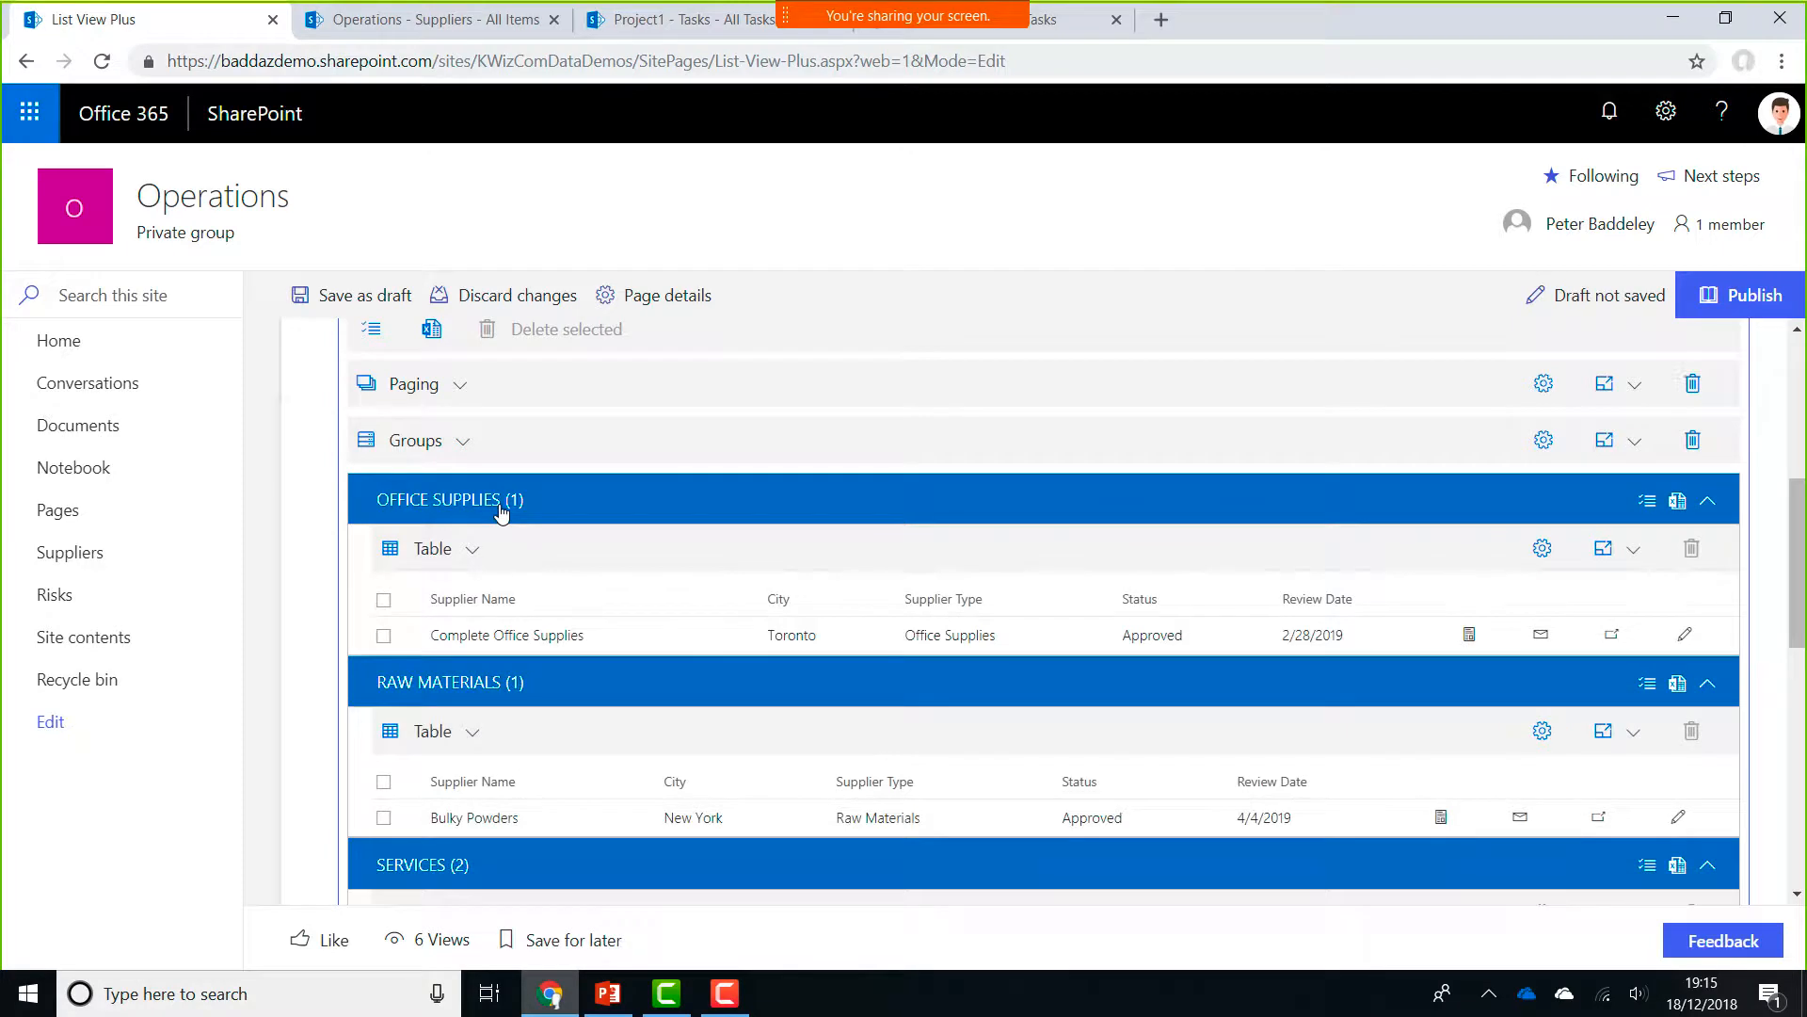
pyautogui.scroll(1, 807, 616)
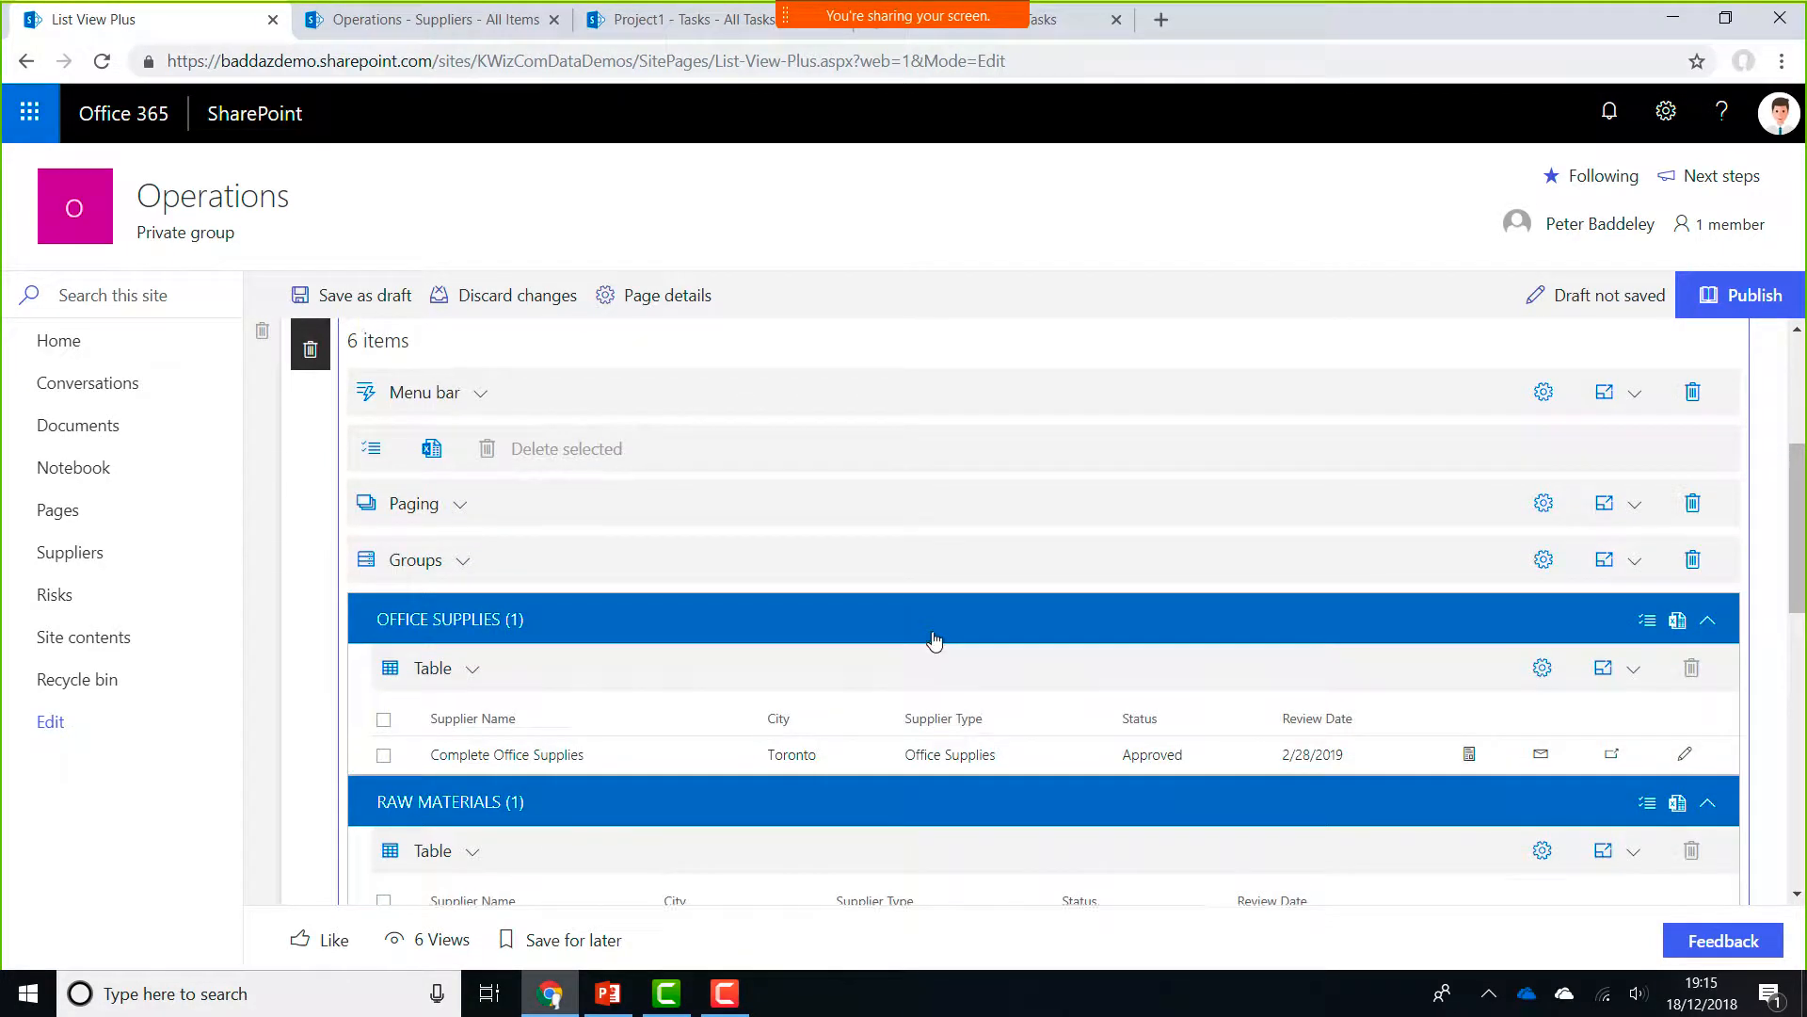
# Wrap the menu bar in a Filter (pro) control and view the fields available for filtering without adding one
pyautogui.scroll(1, 1082, 650)
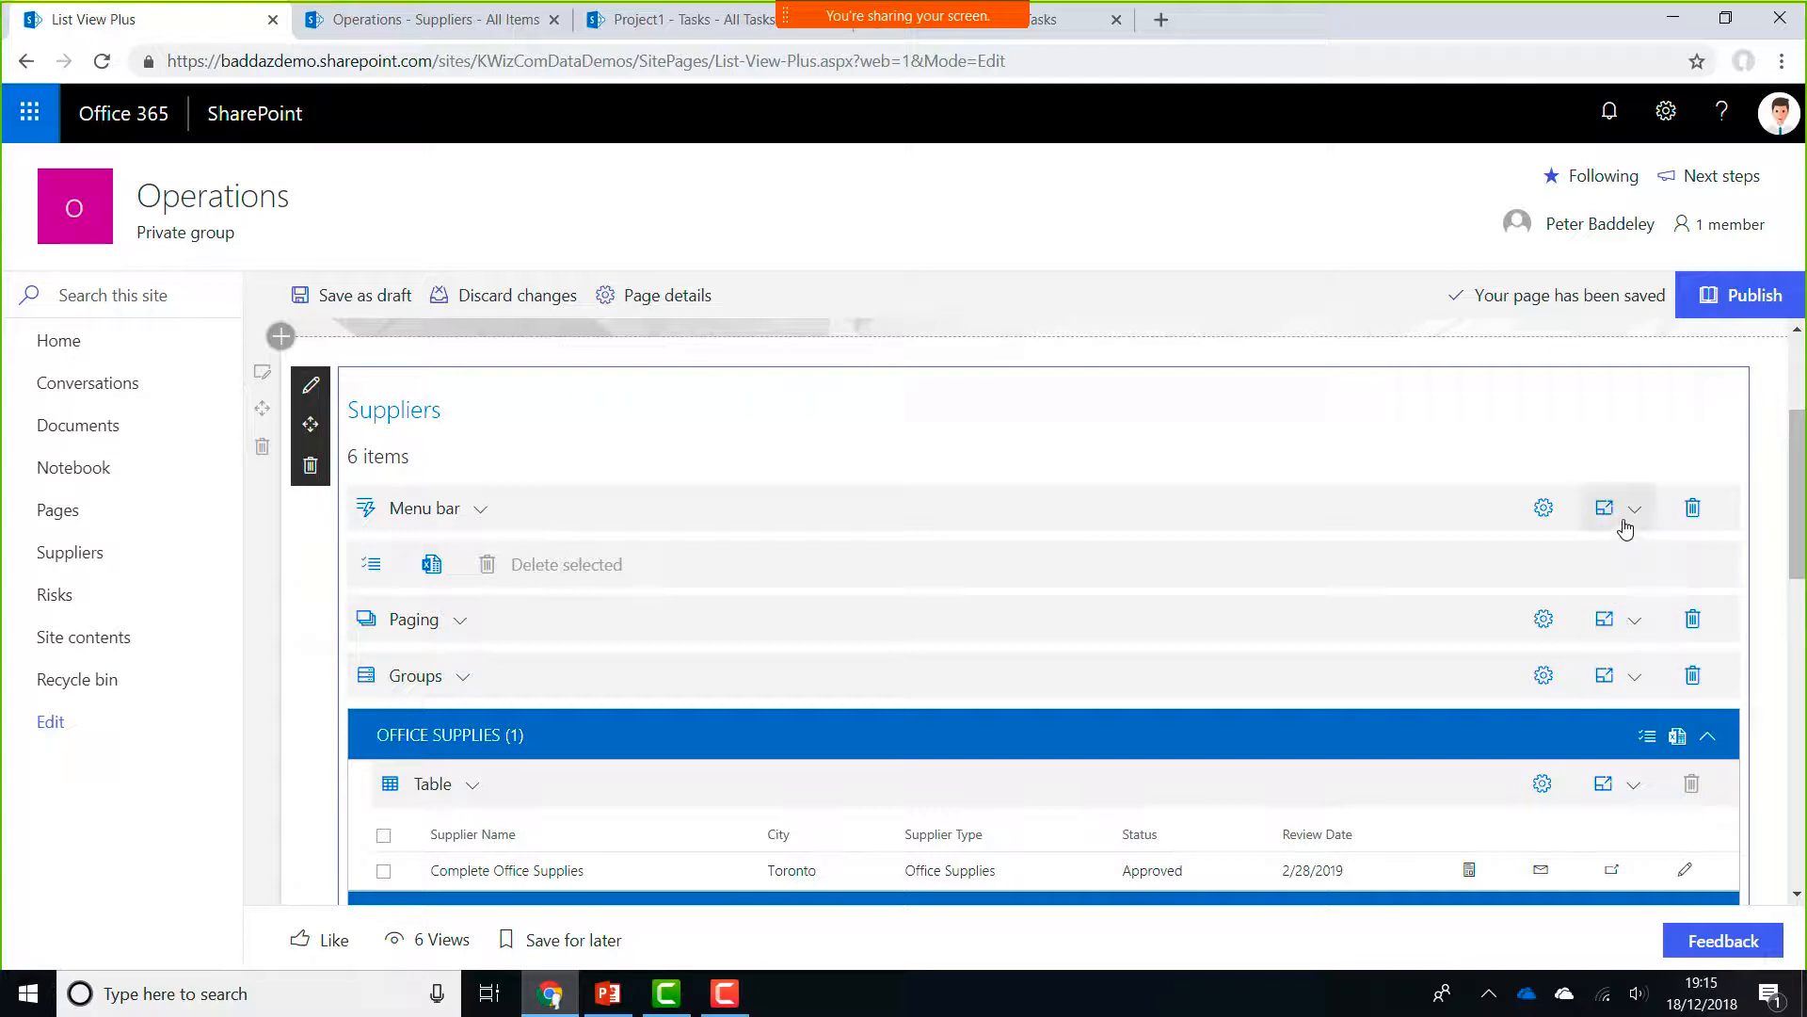
pyautogui.click(1626, 525)
pyautogui.click(1600, 557)
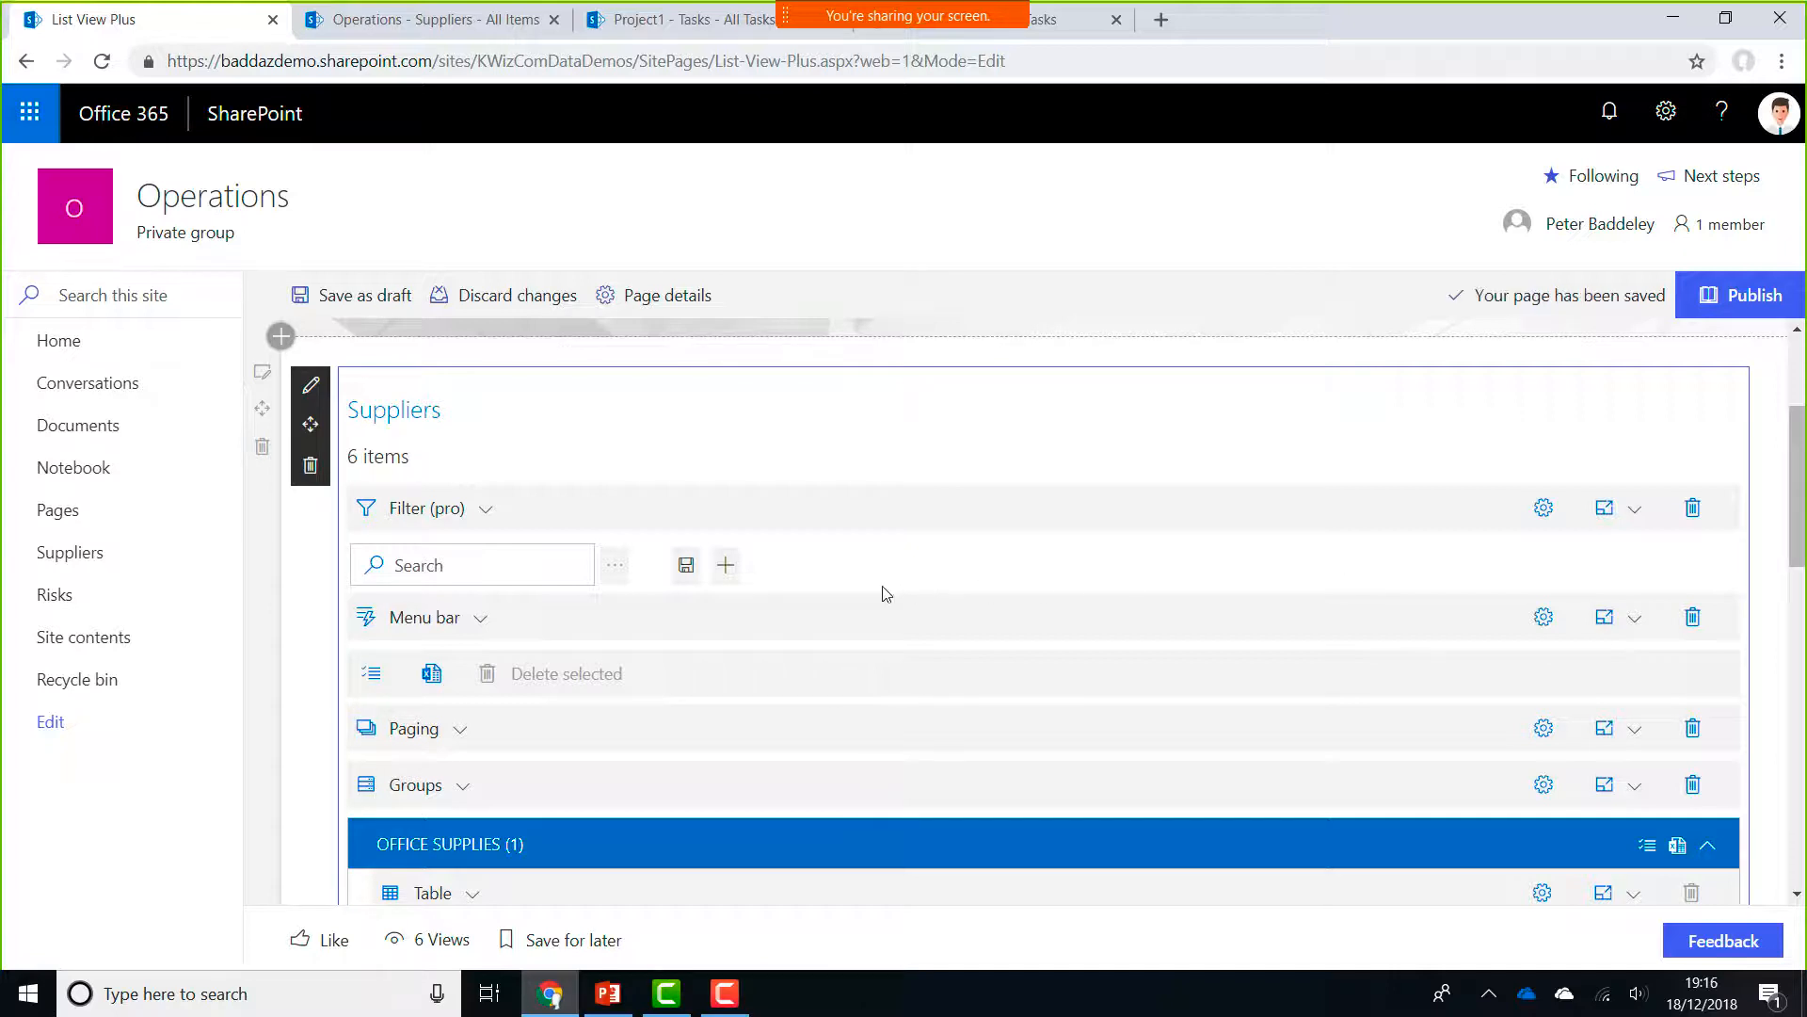
pyautogui.click(726, 565)
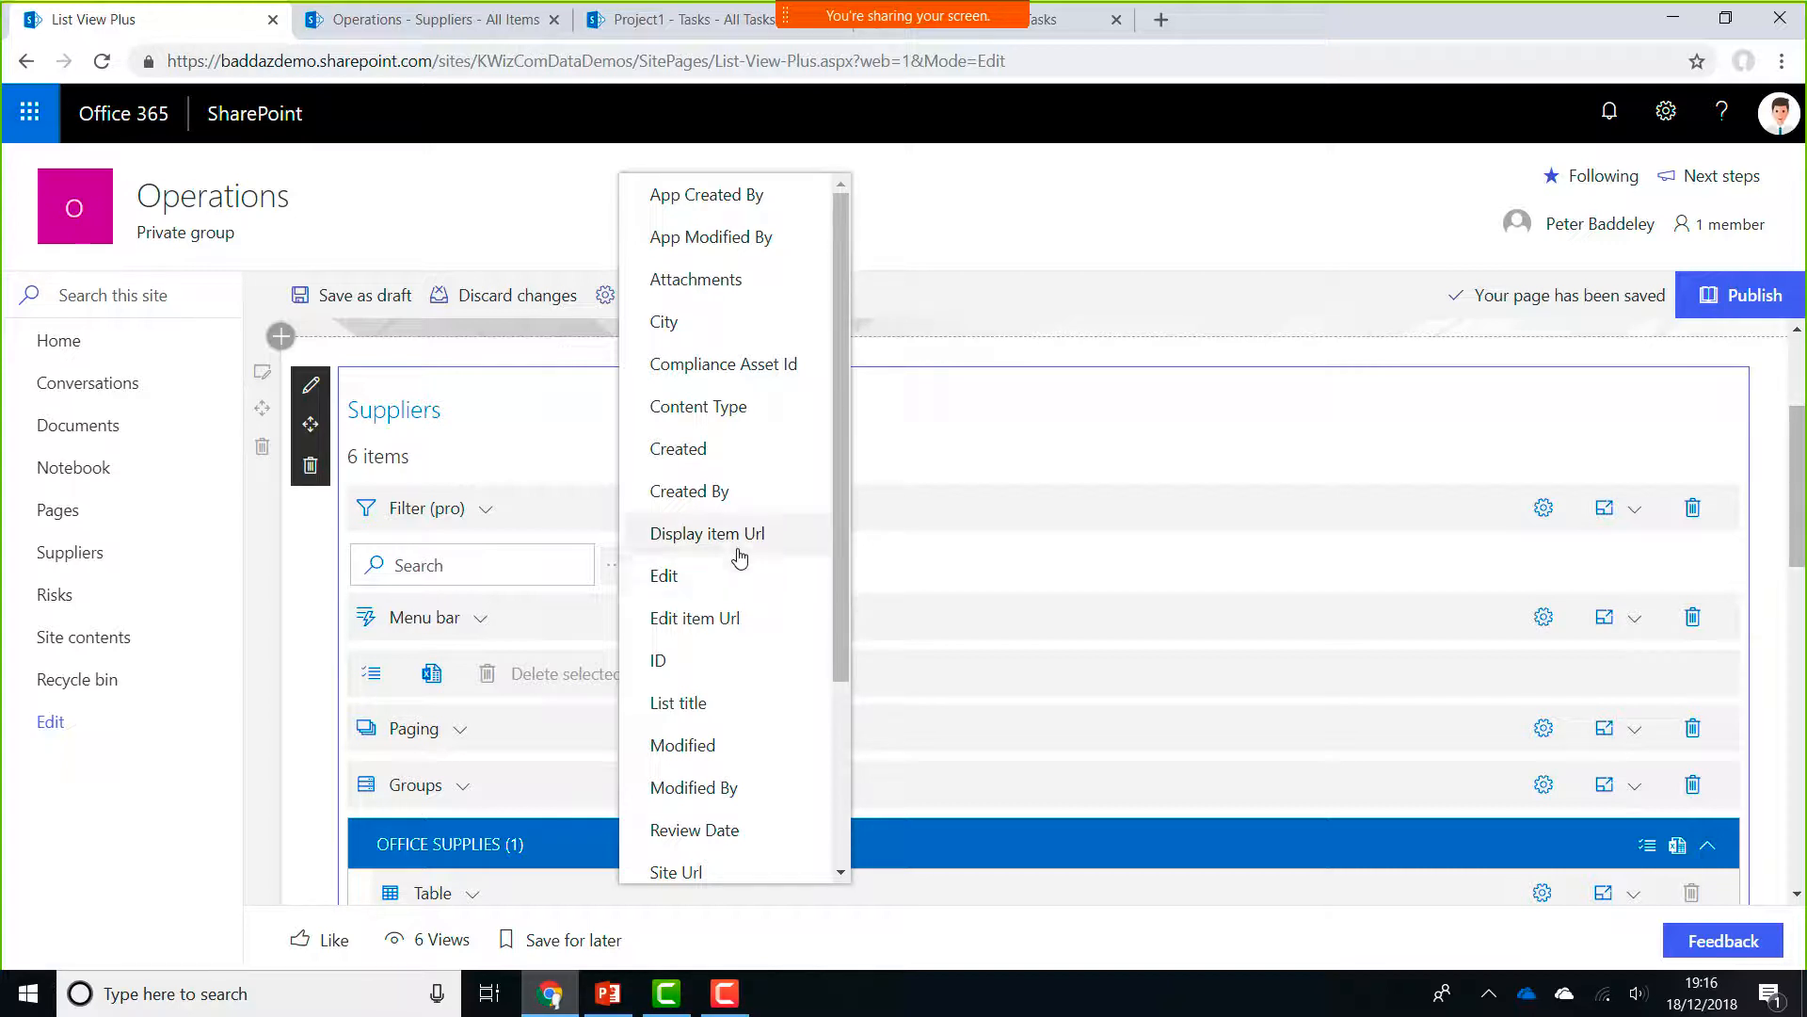
pyautogui.click(1090, 560)
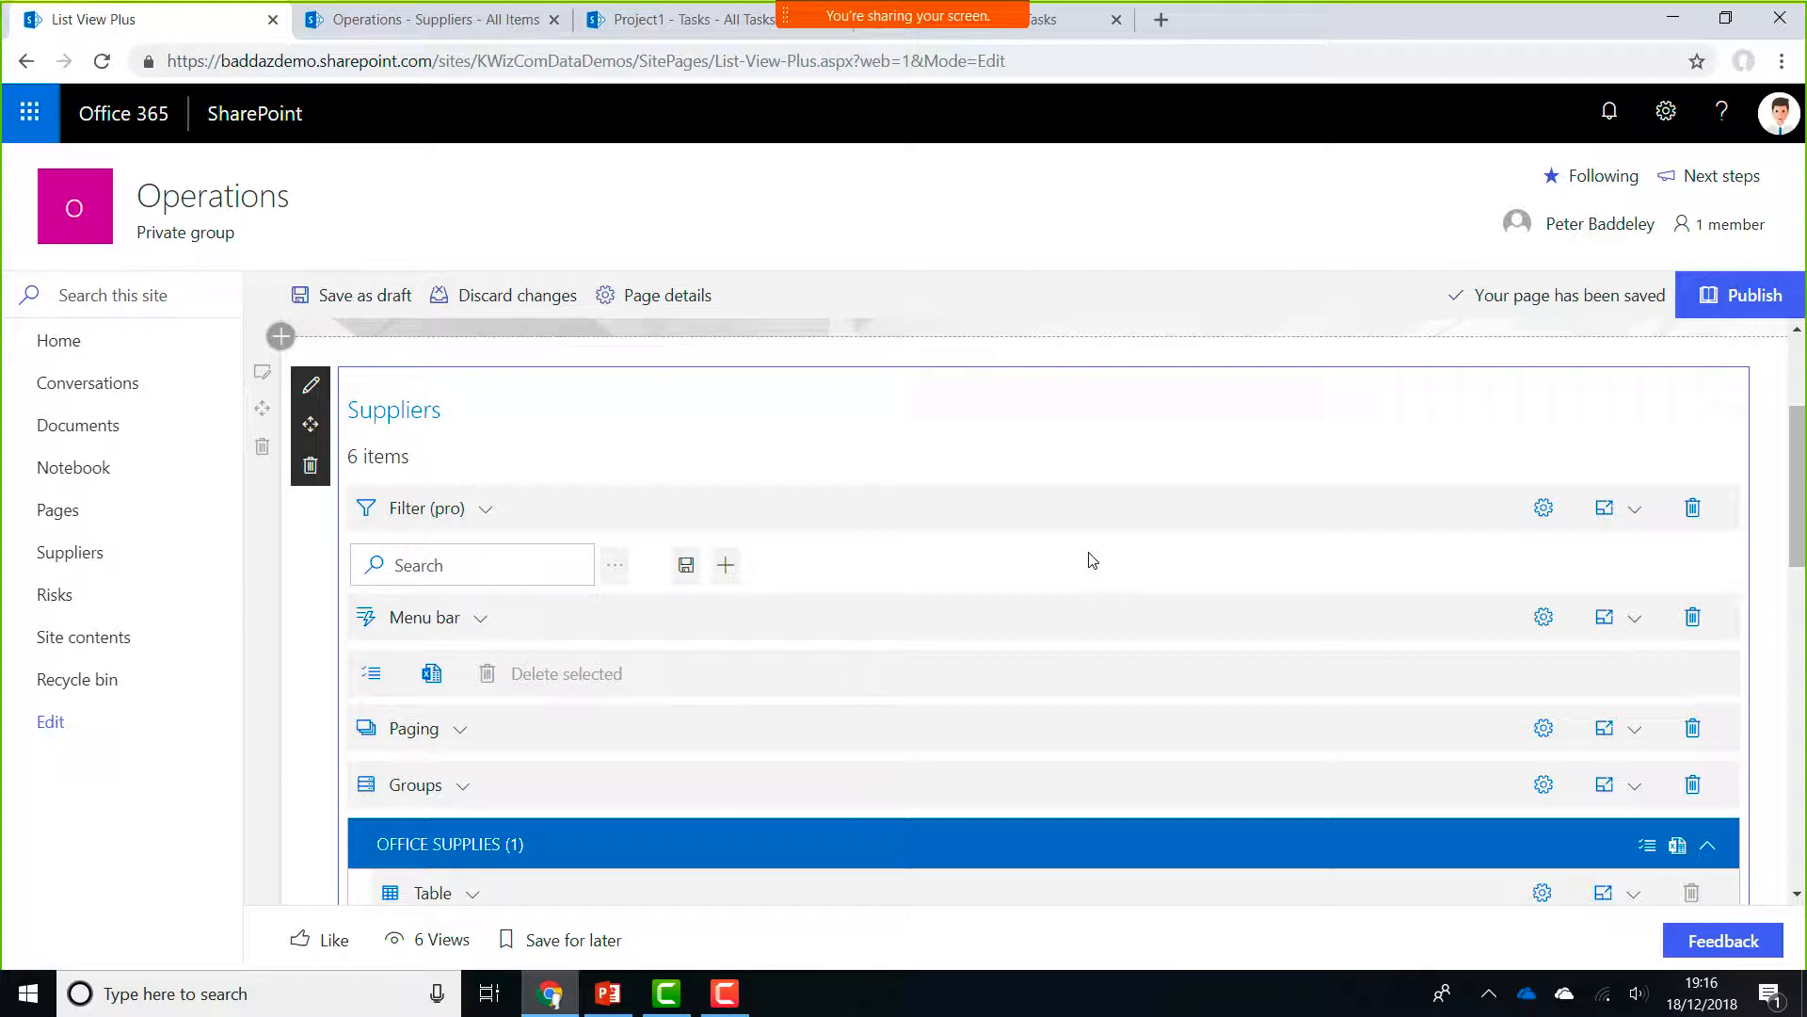
# Remove the Groups control around the suppliers table and confirm the removal
pyautogui.scroll(-3, 1092, 560)
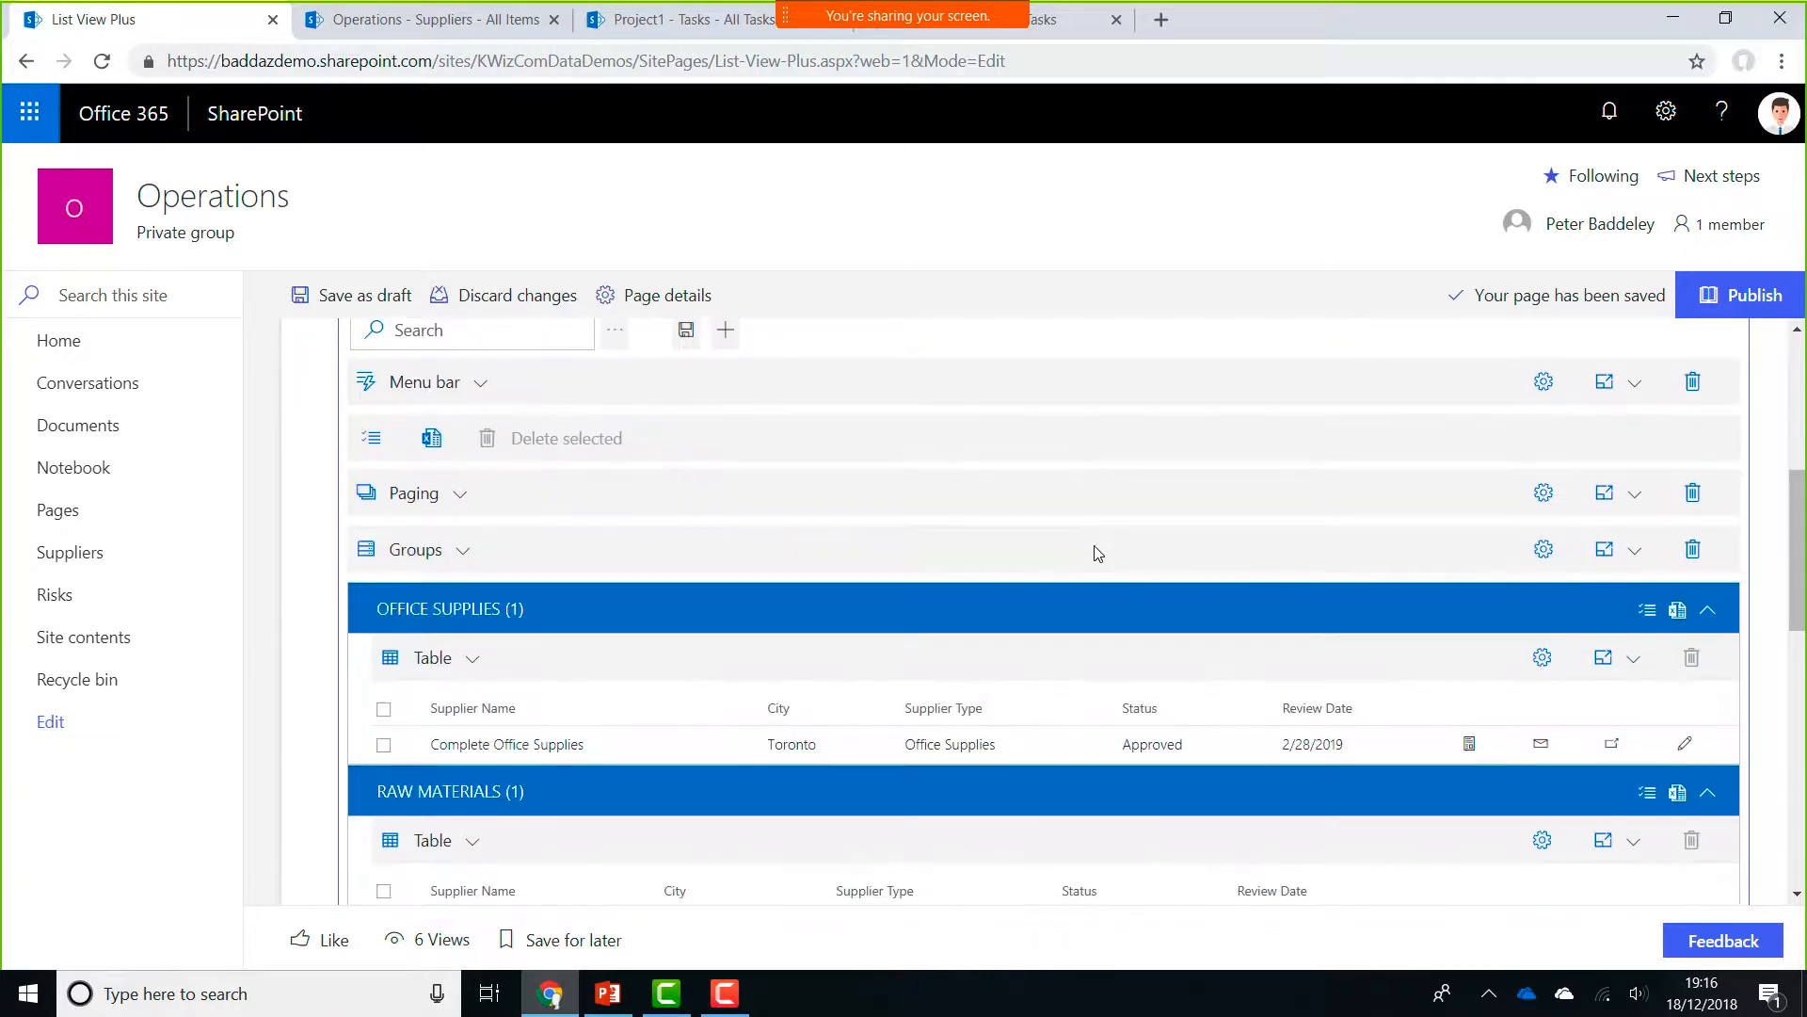
pyautogui.scroll(-2, 1096, 552)
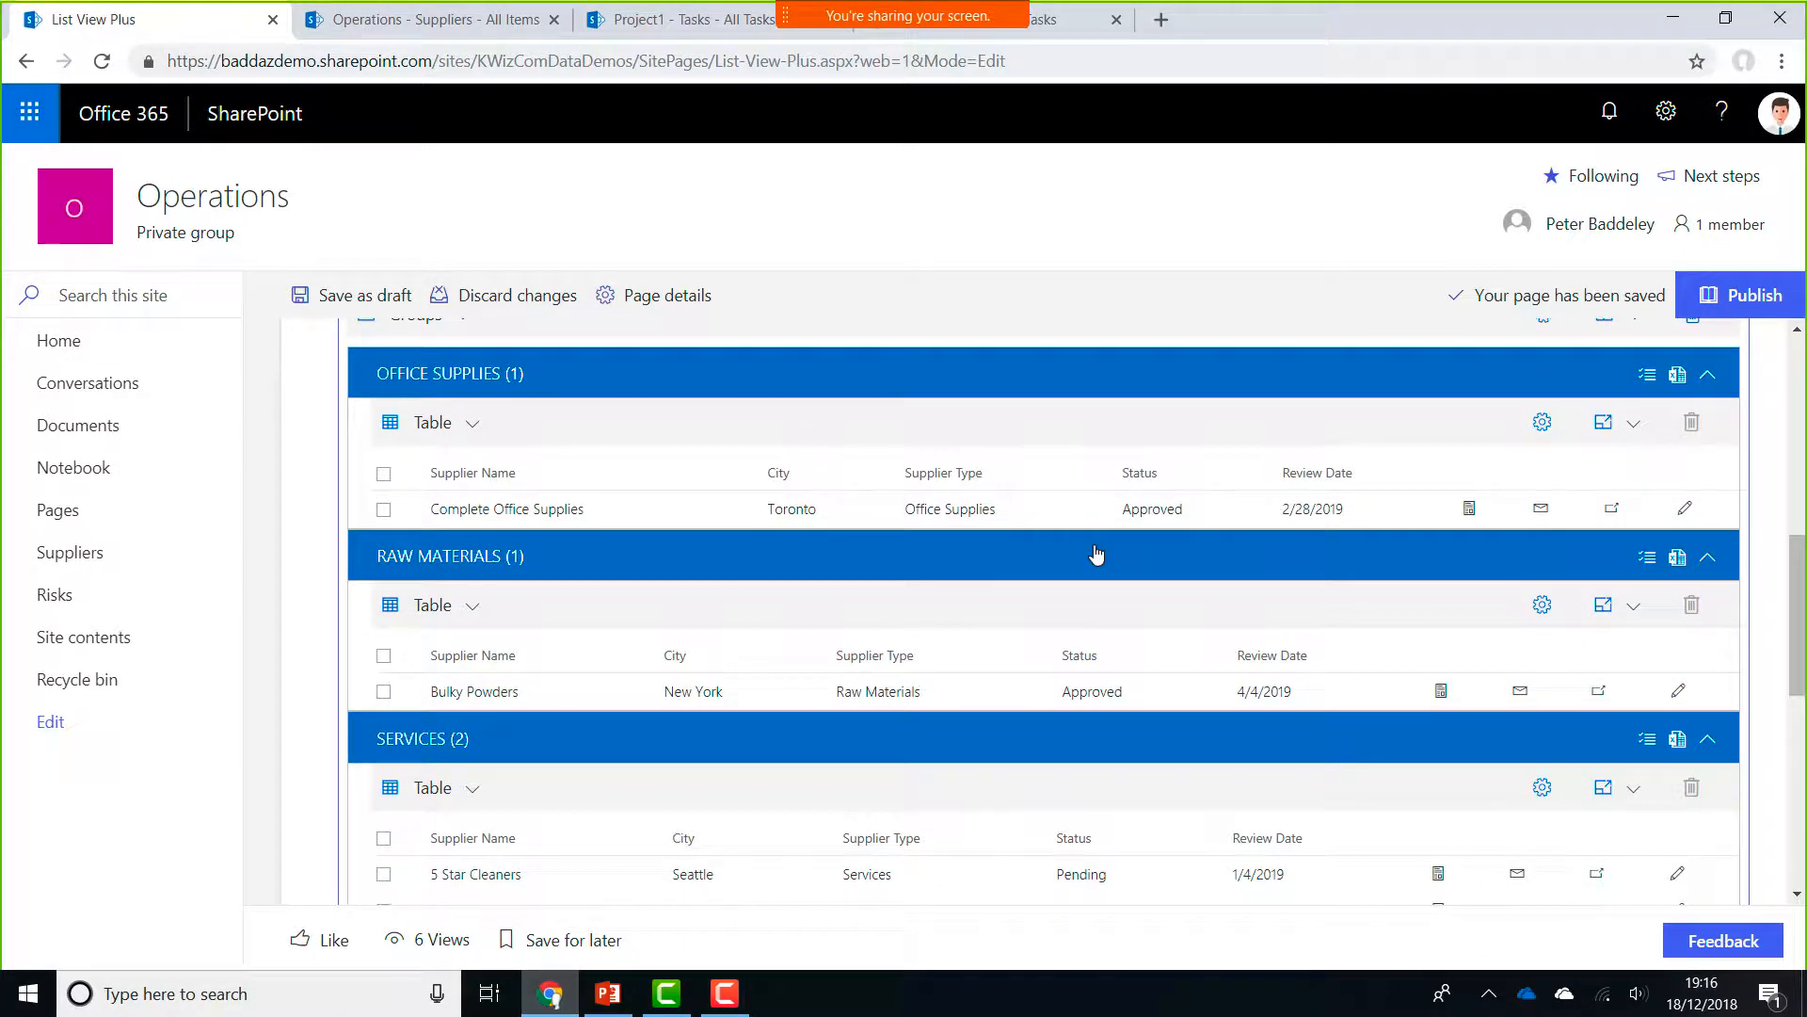
pyautogui.scroll(1, 1095, 551)
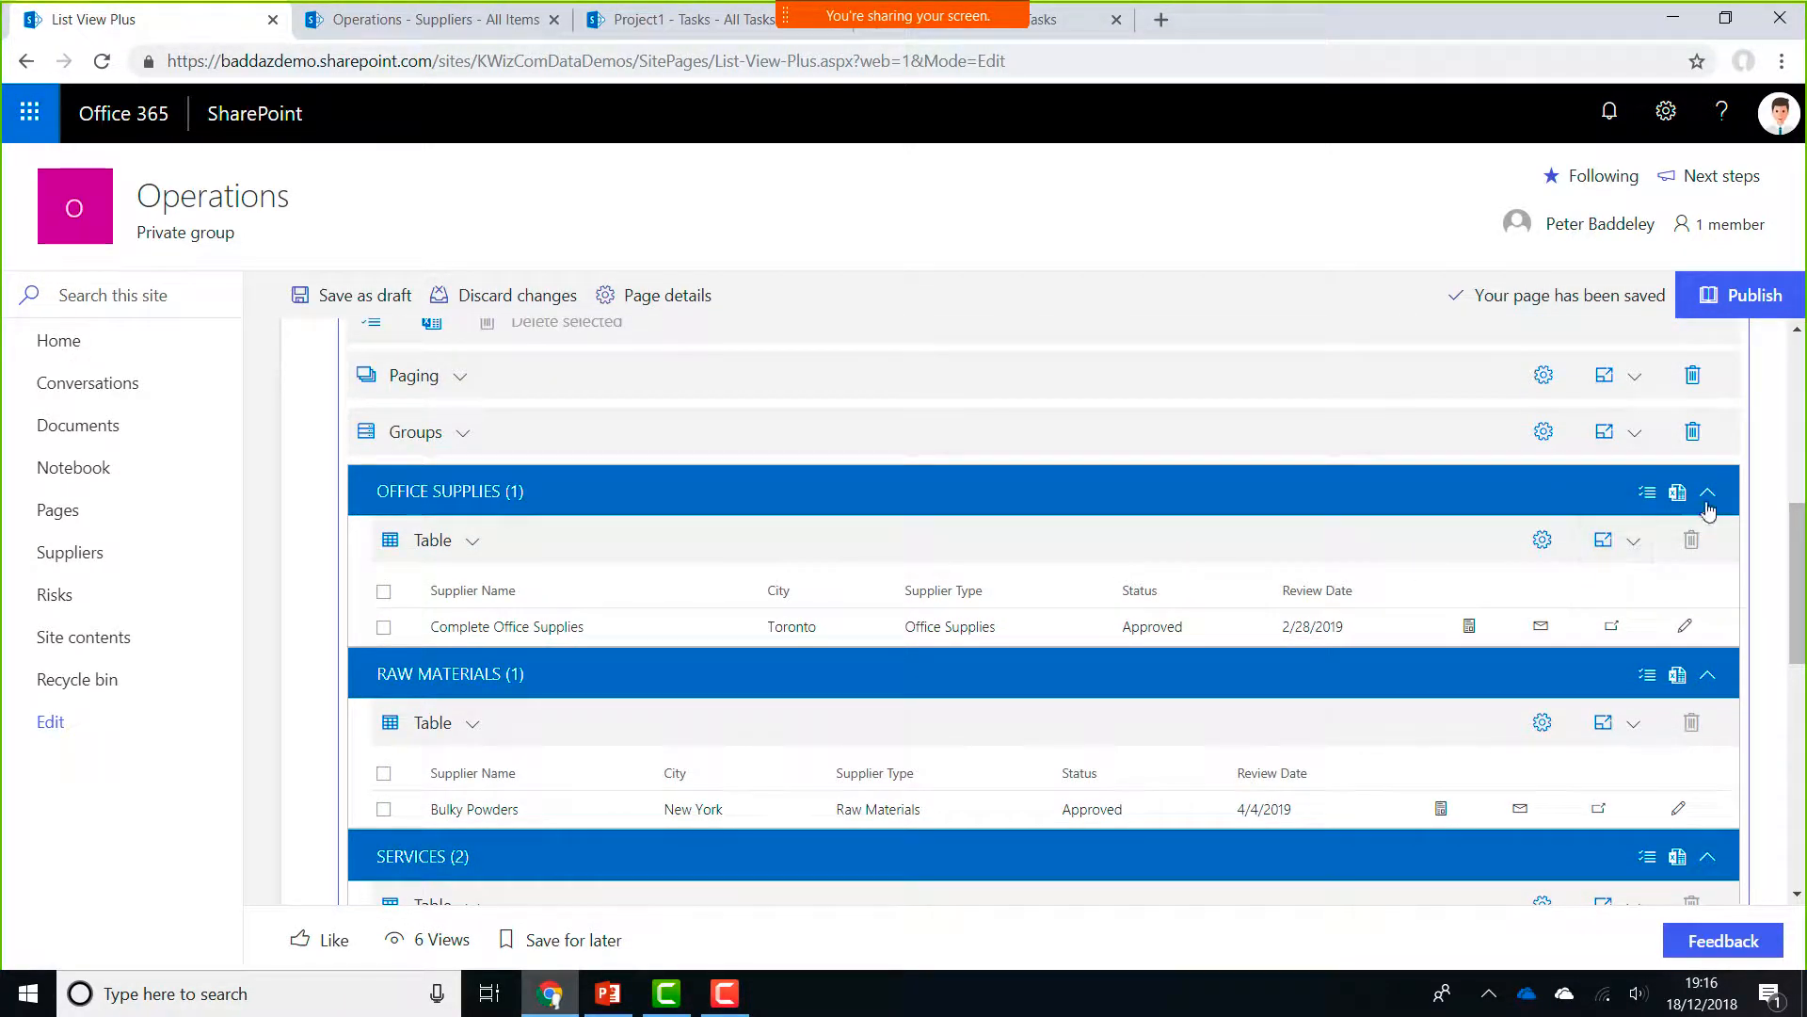
pyautogui.click(1694, 434)
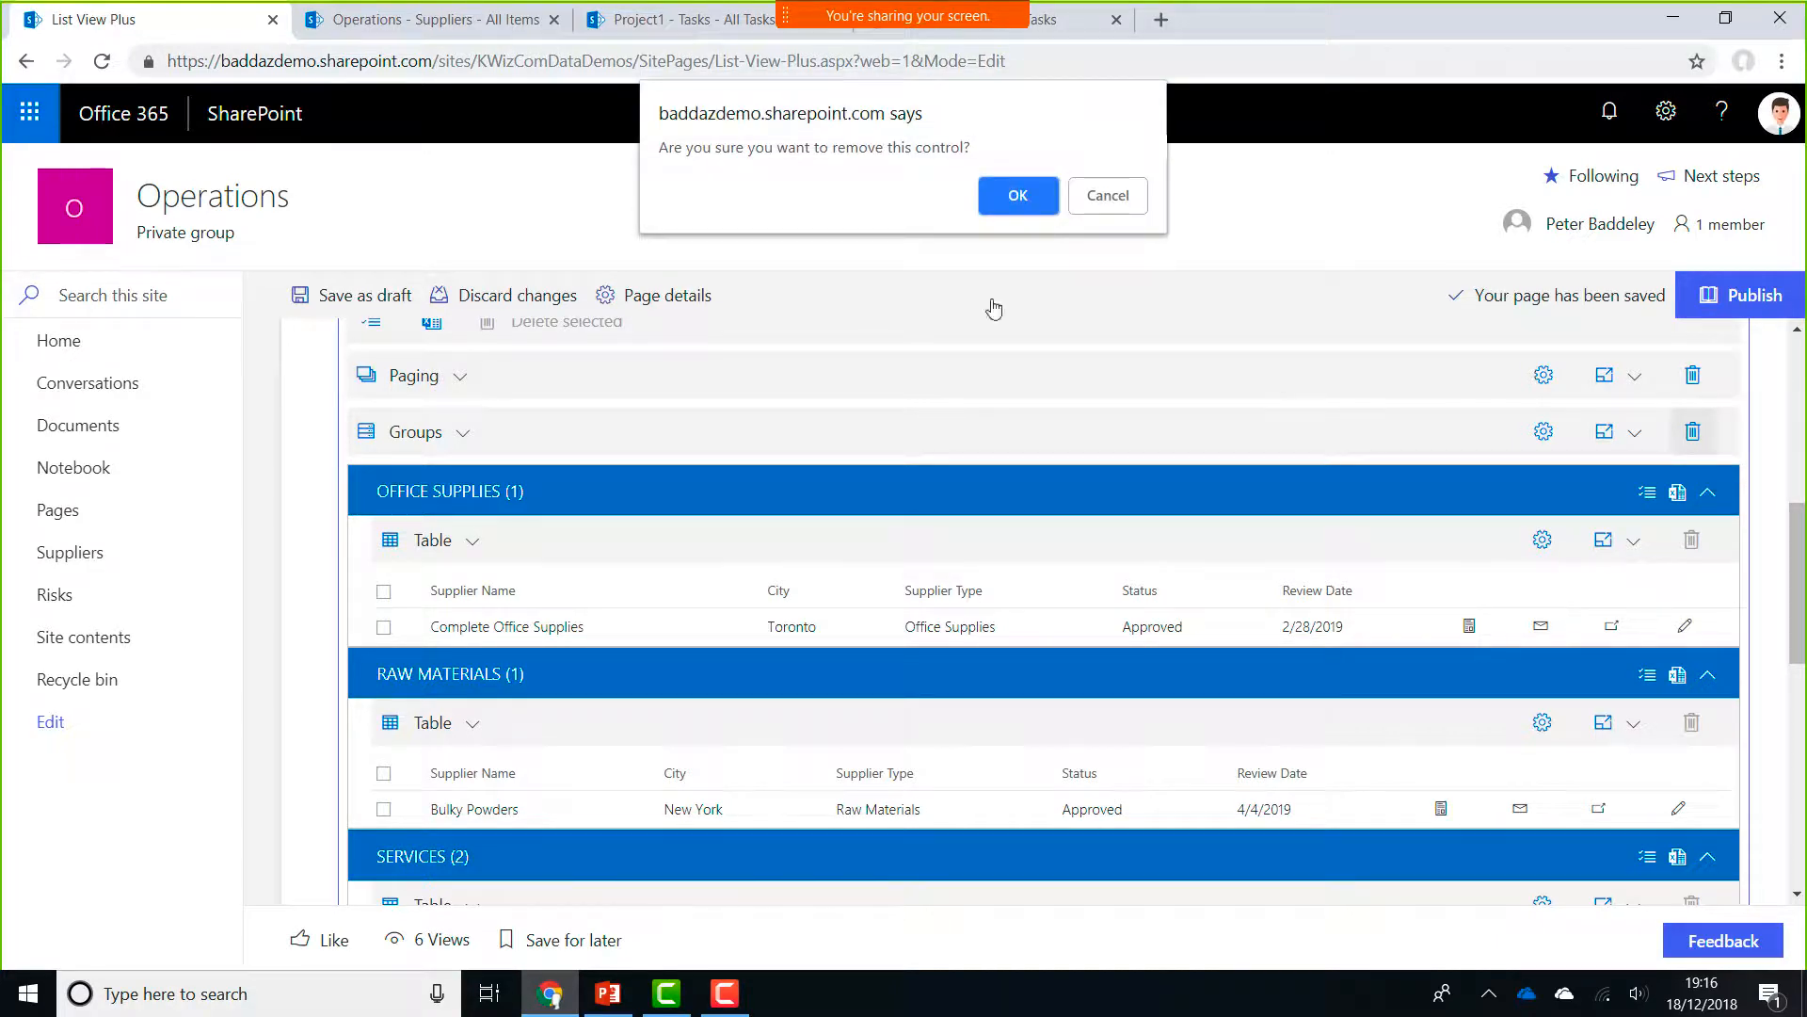
pyautogui.click(985, 202)
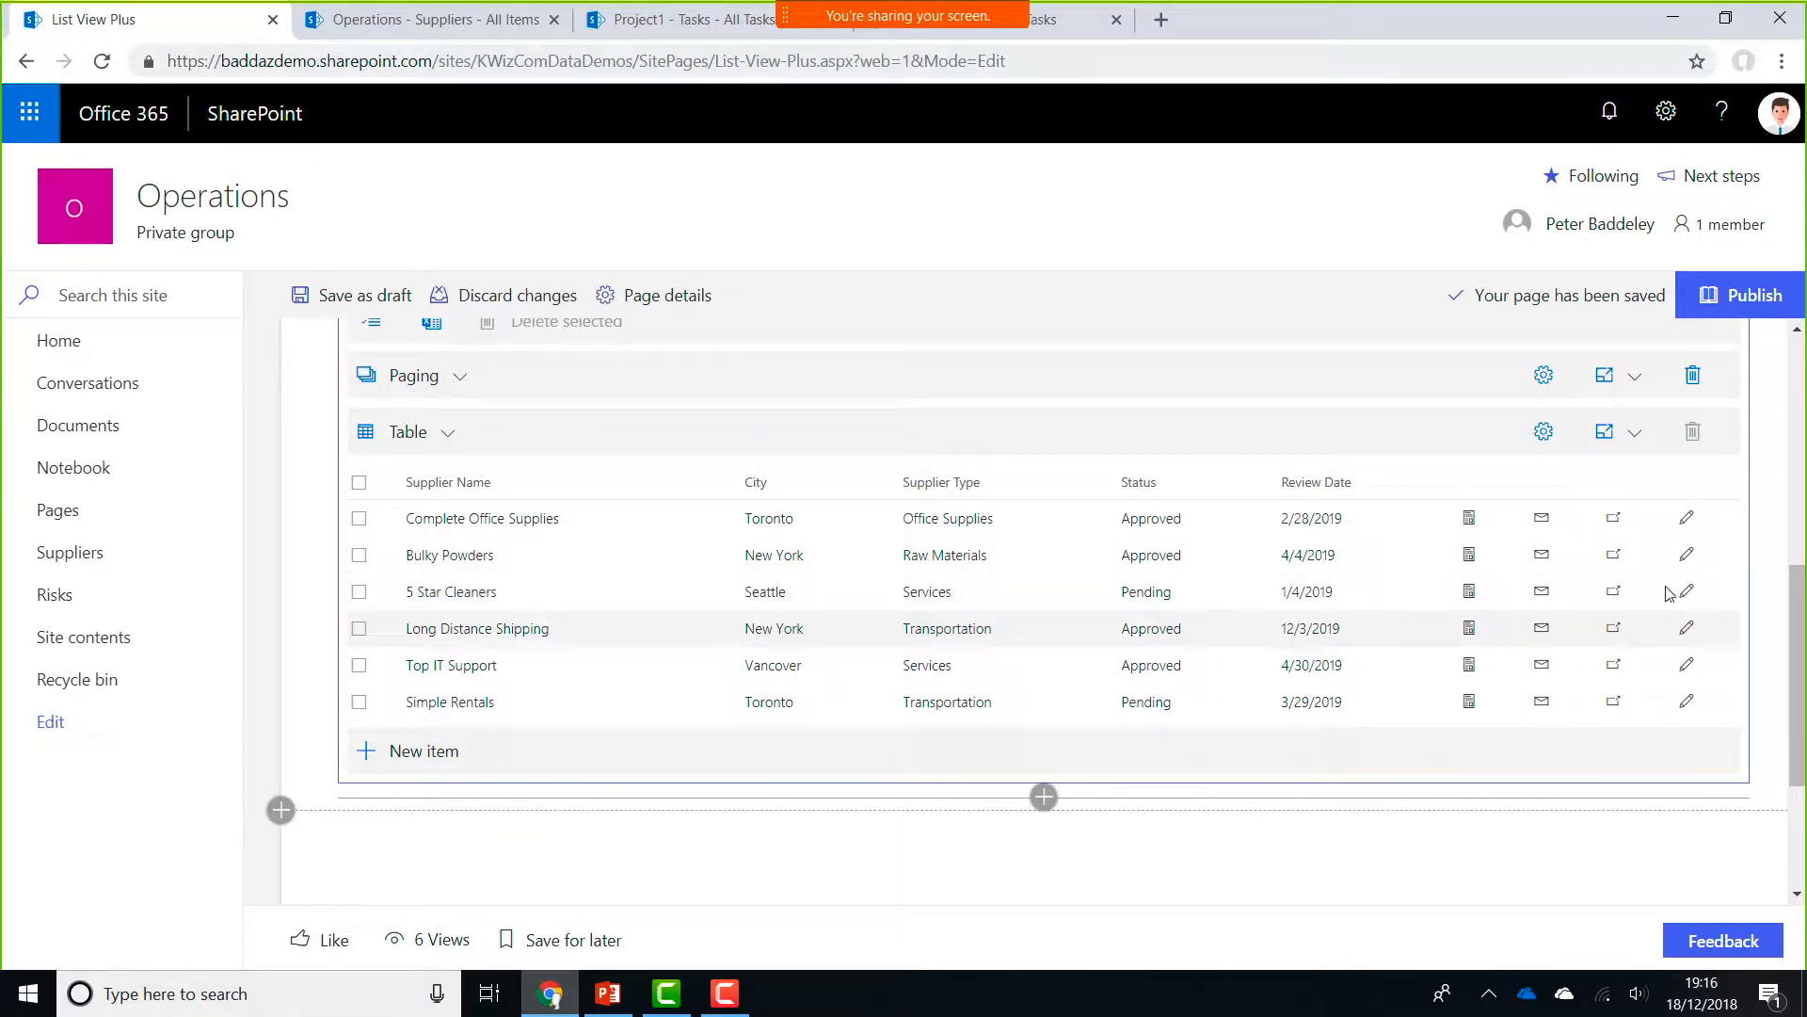
# Open the designer for the suppliers table and view the columns available as display fields without adding any
pyautogui.click(1559, 446)
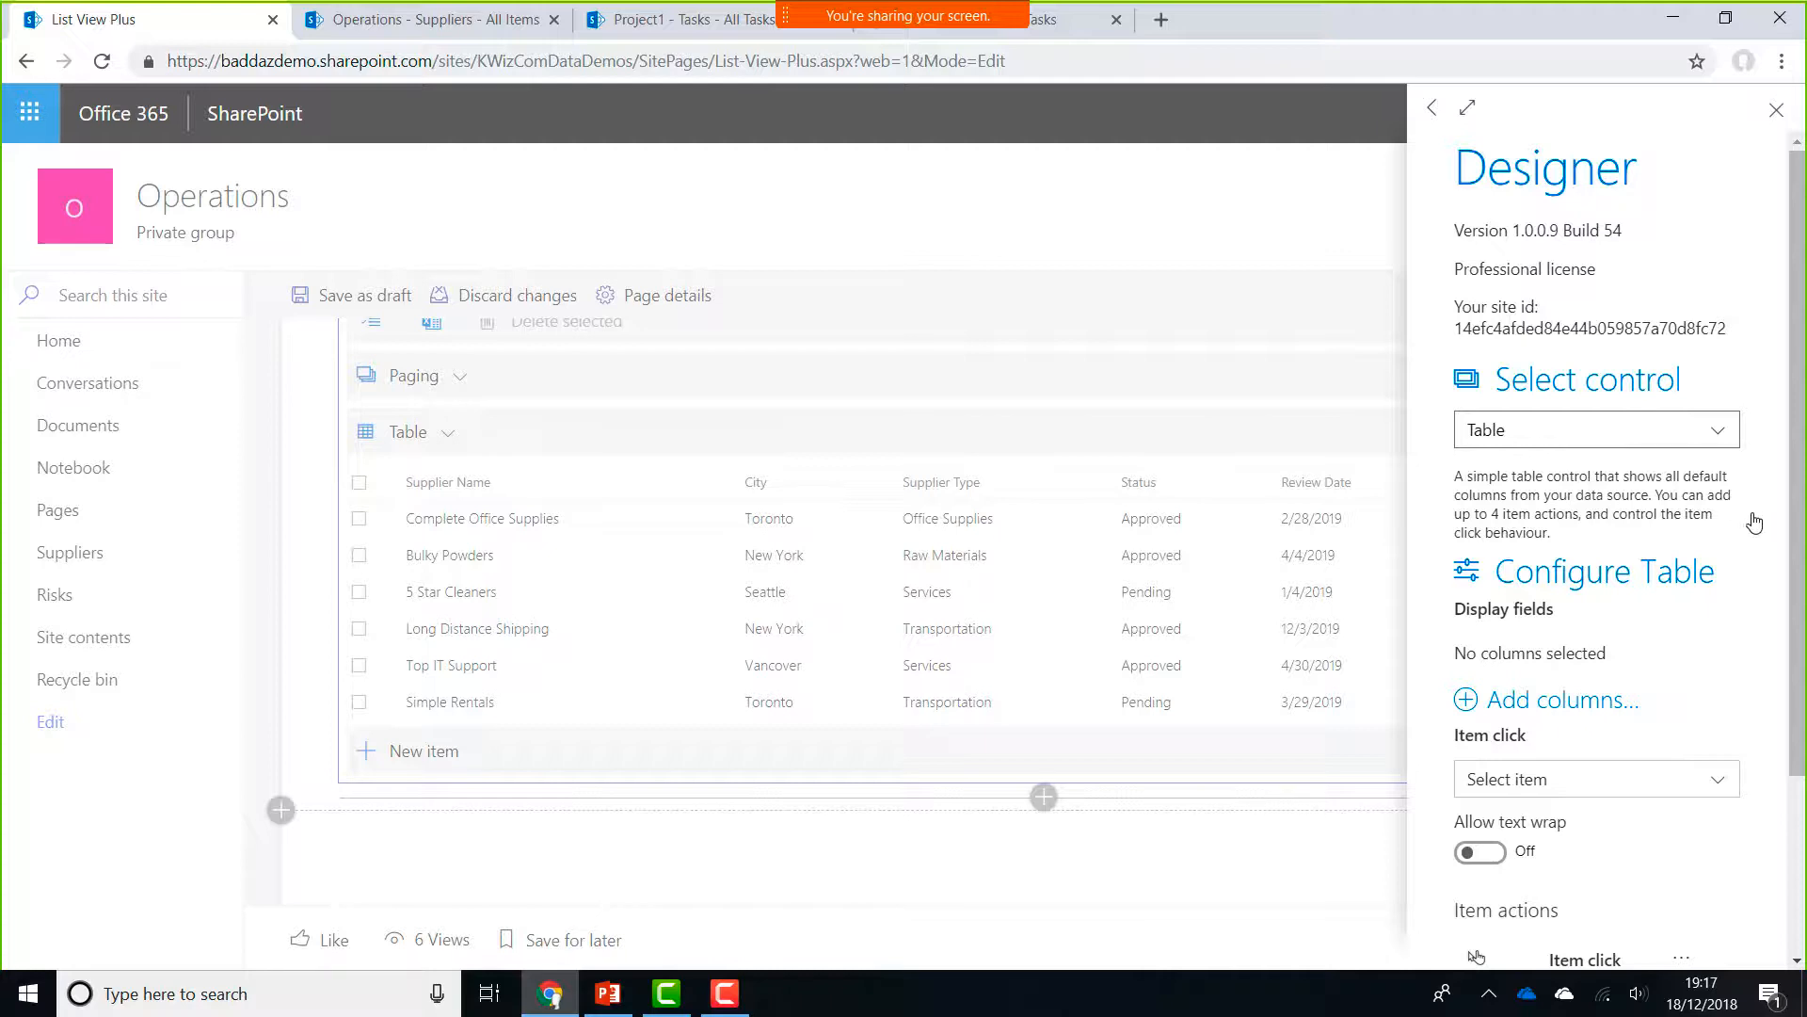
pyautogui.moveTo(1799, 506); pyautogui.dragTo(1799, 540)
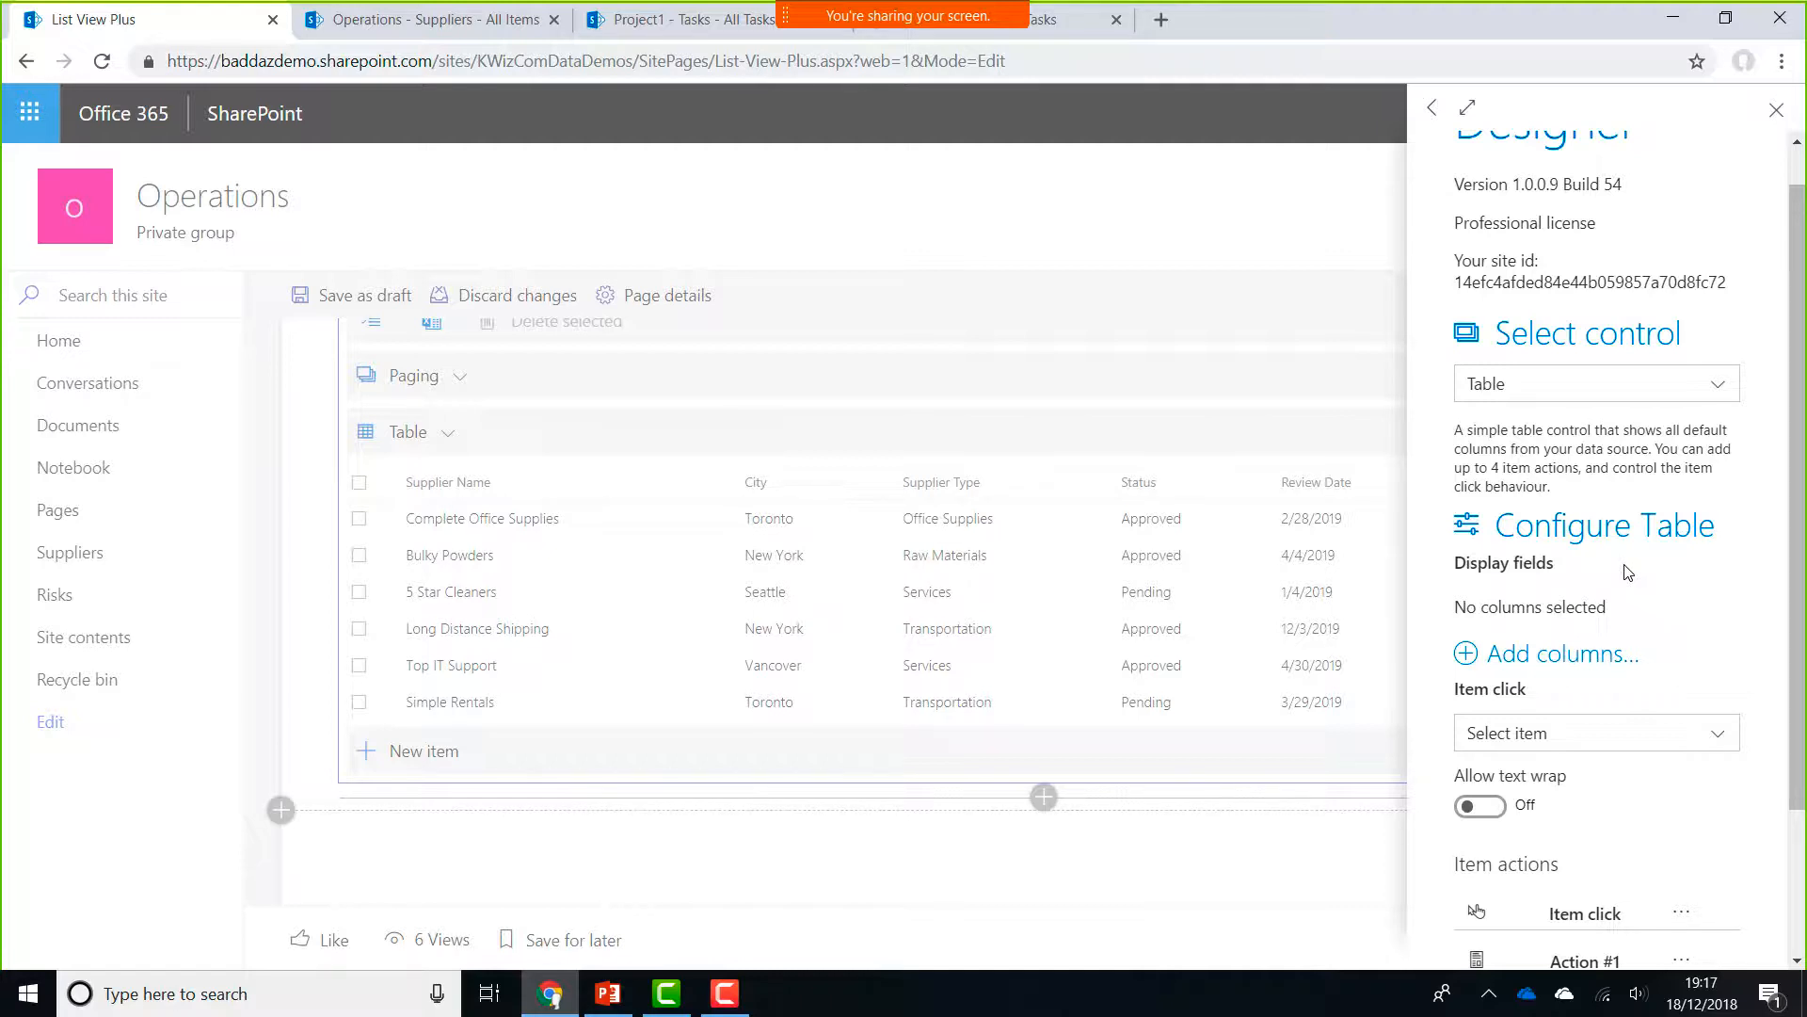
pyautogui.click(1578, 654)
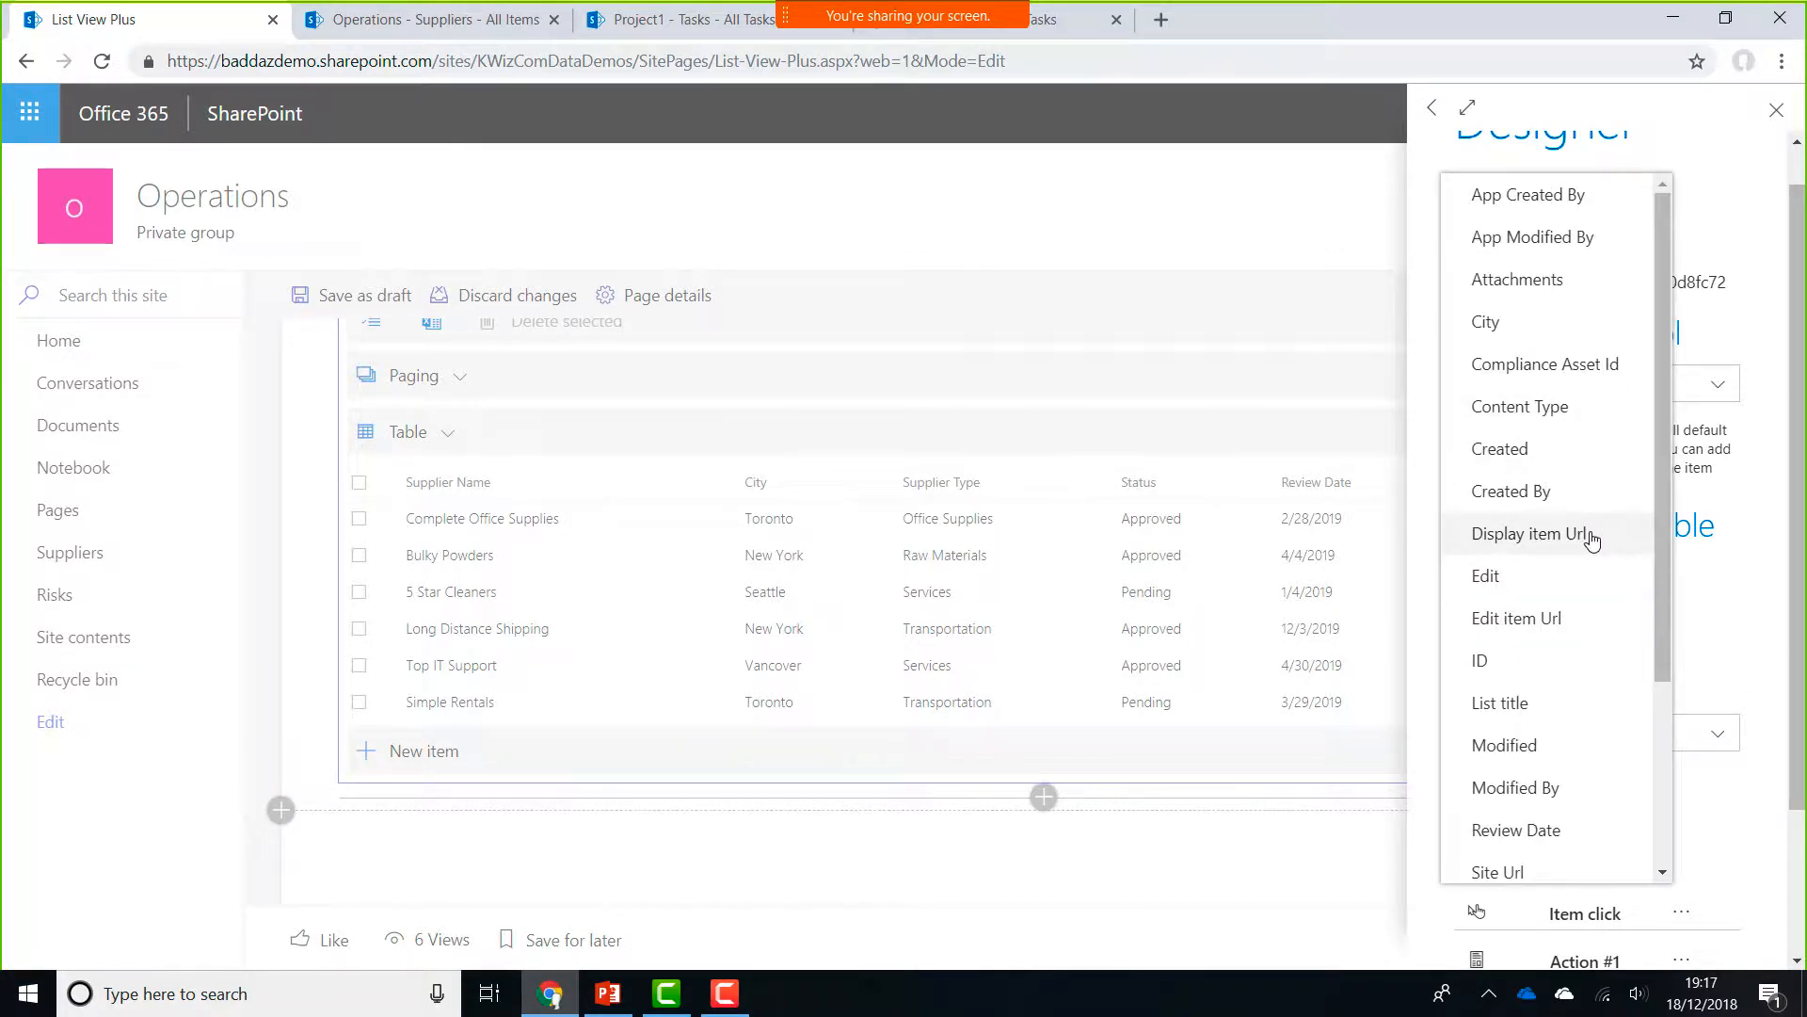
pyautogui.click(1738, 543)
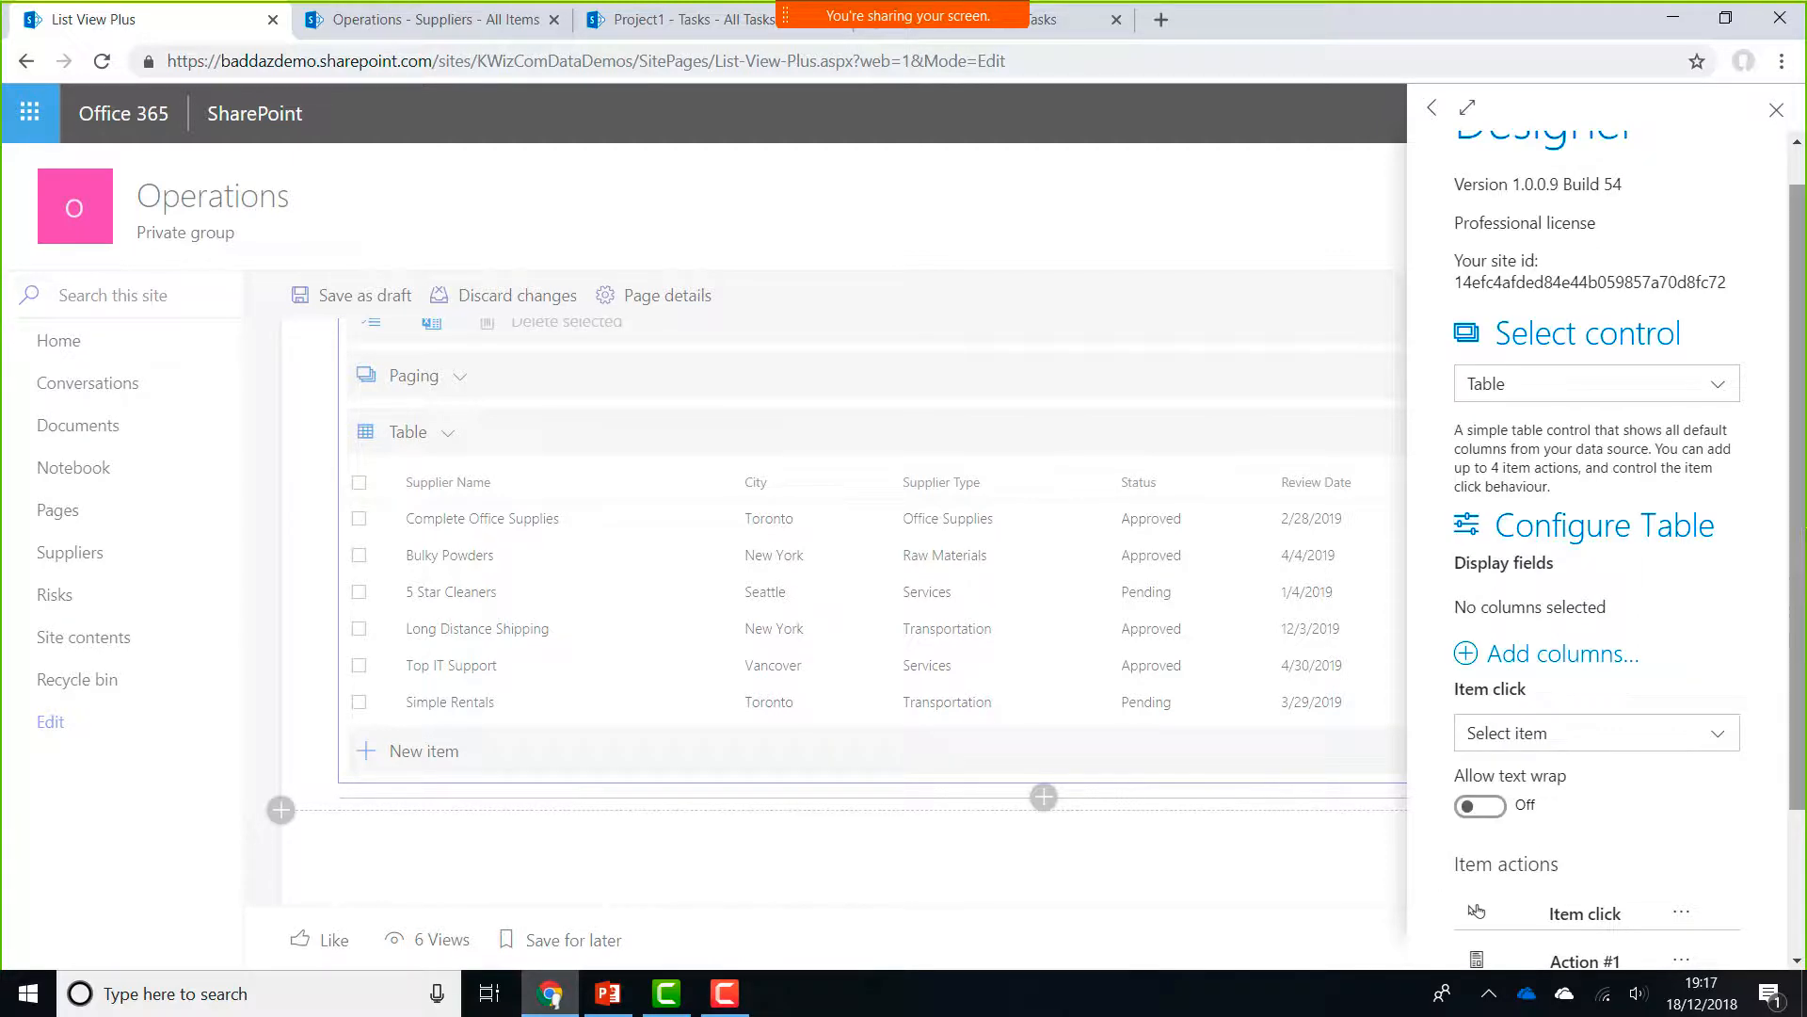
# View the item click behaviours and item actions available for the suppliers table without changing them
pyautogui.scroll(-2, 1628, 546)
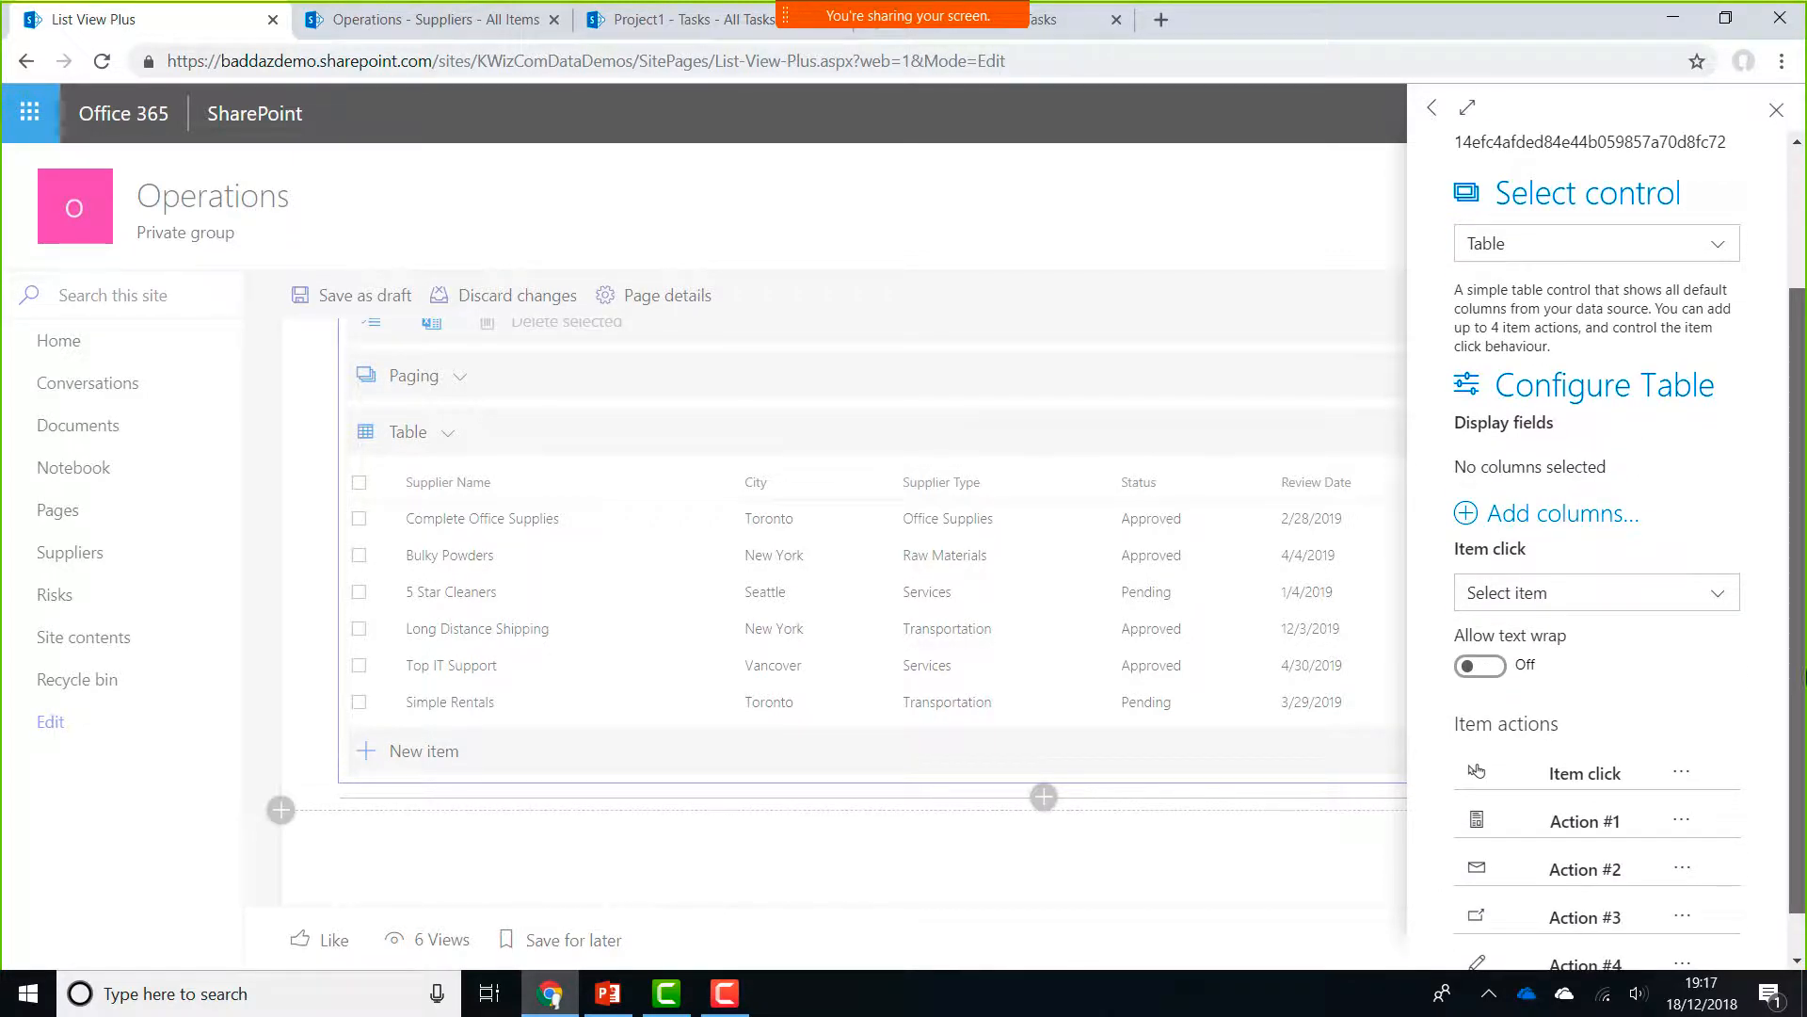
pyautogui.moveTo(1806, 676); pyautogui.dragTo(1806, 715)
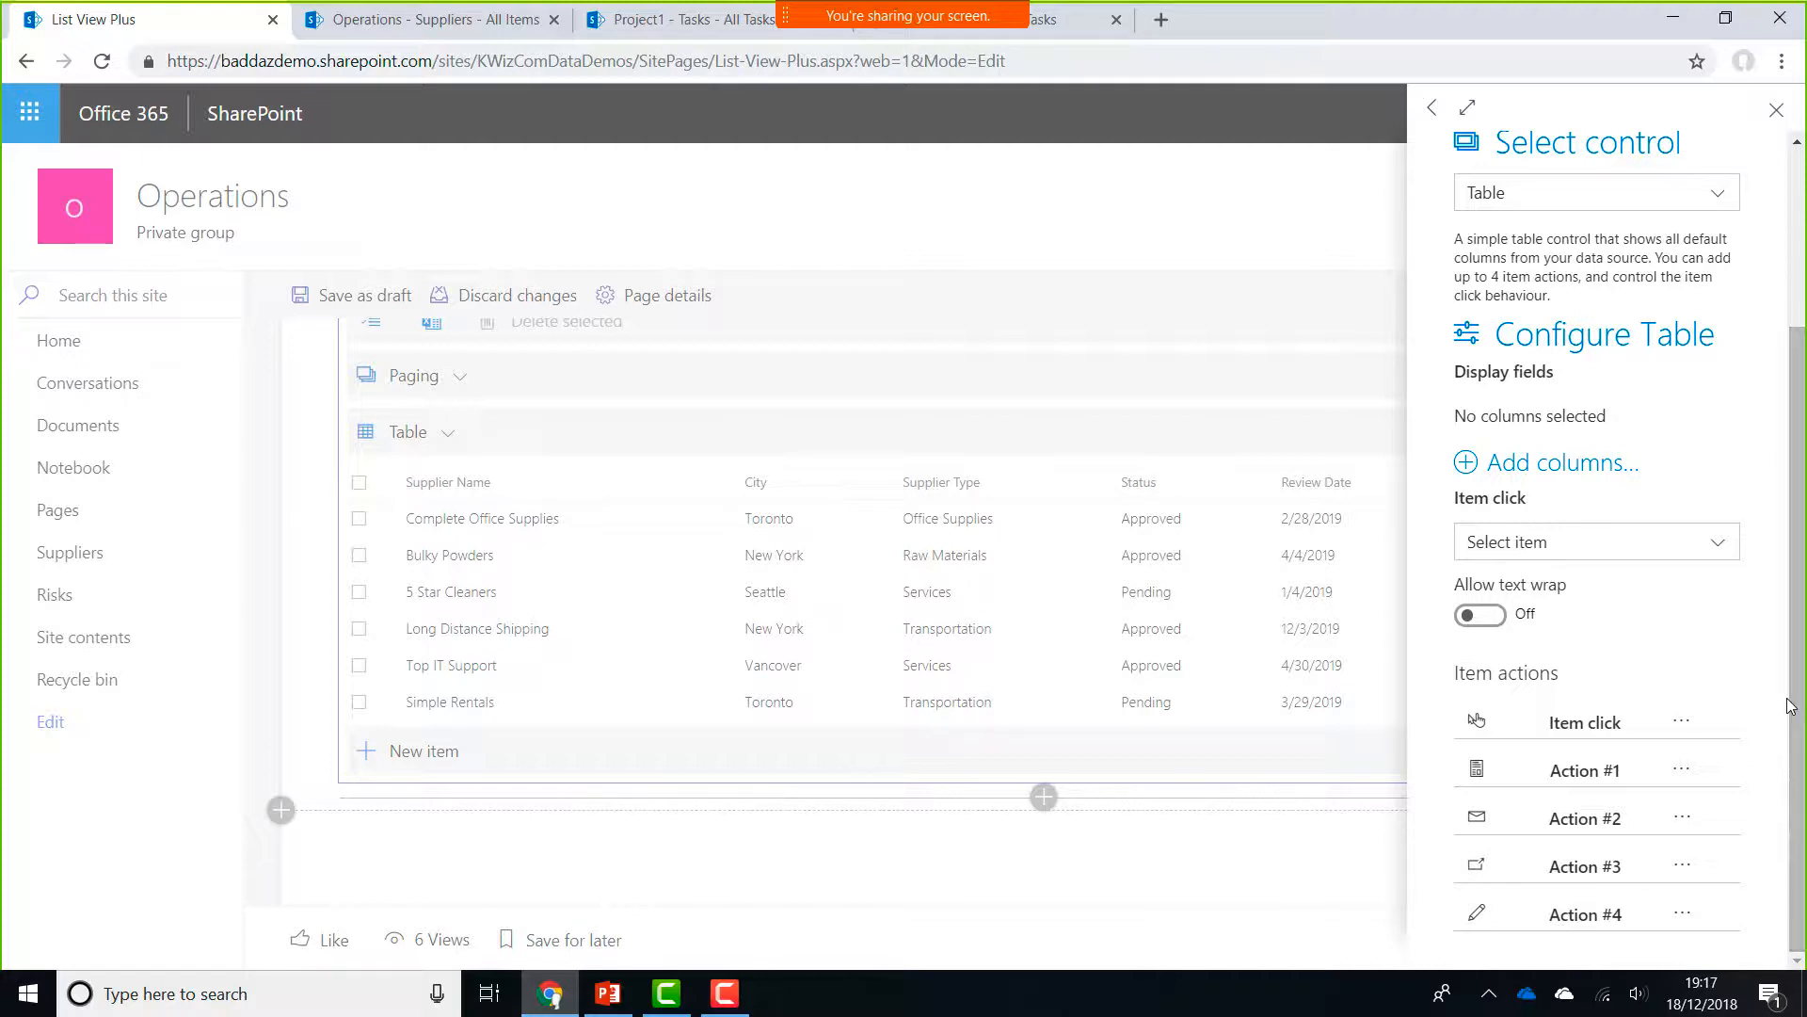
pyautogui.click(1716, 549)
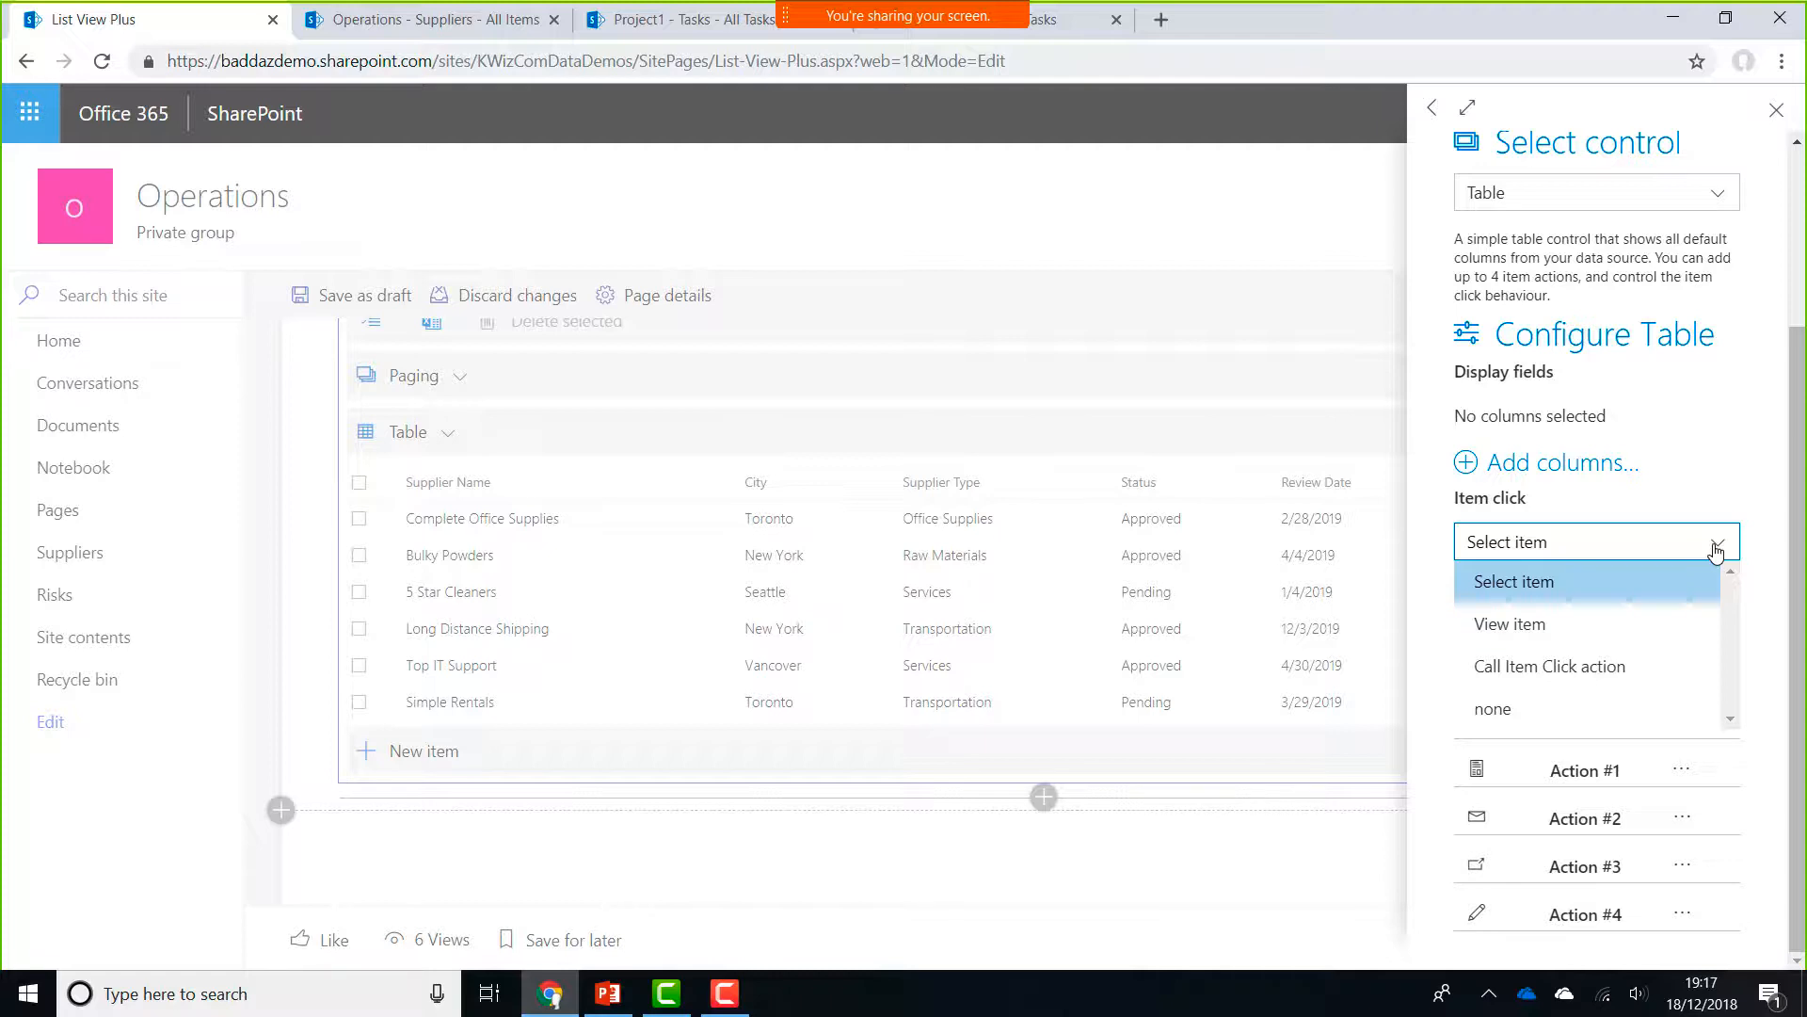
pyautogui.click(1715, 550)
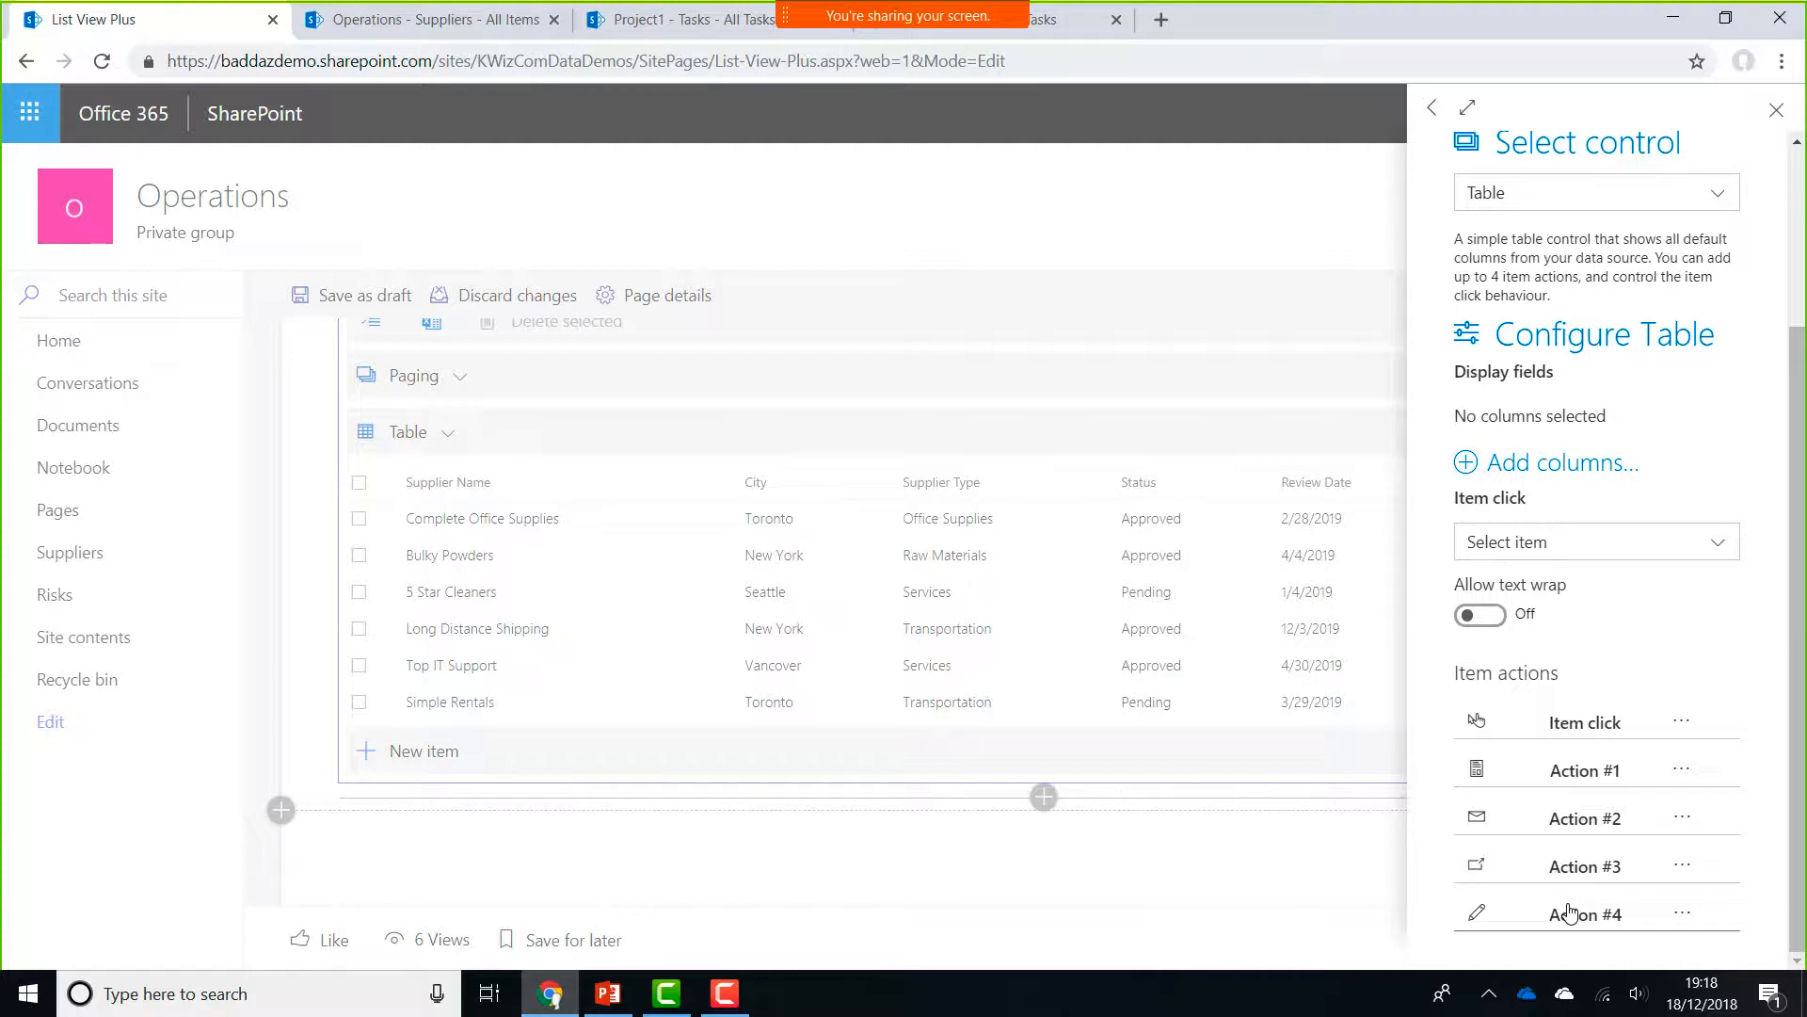
# Open the settings of the table's Action #2 and set its icon to MapPin
pyautogui.click(1684, 819)
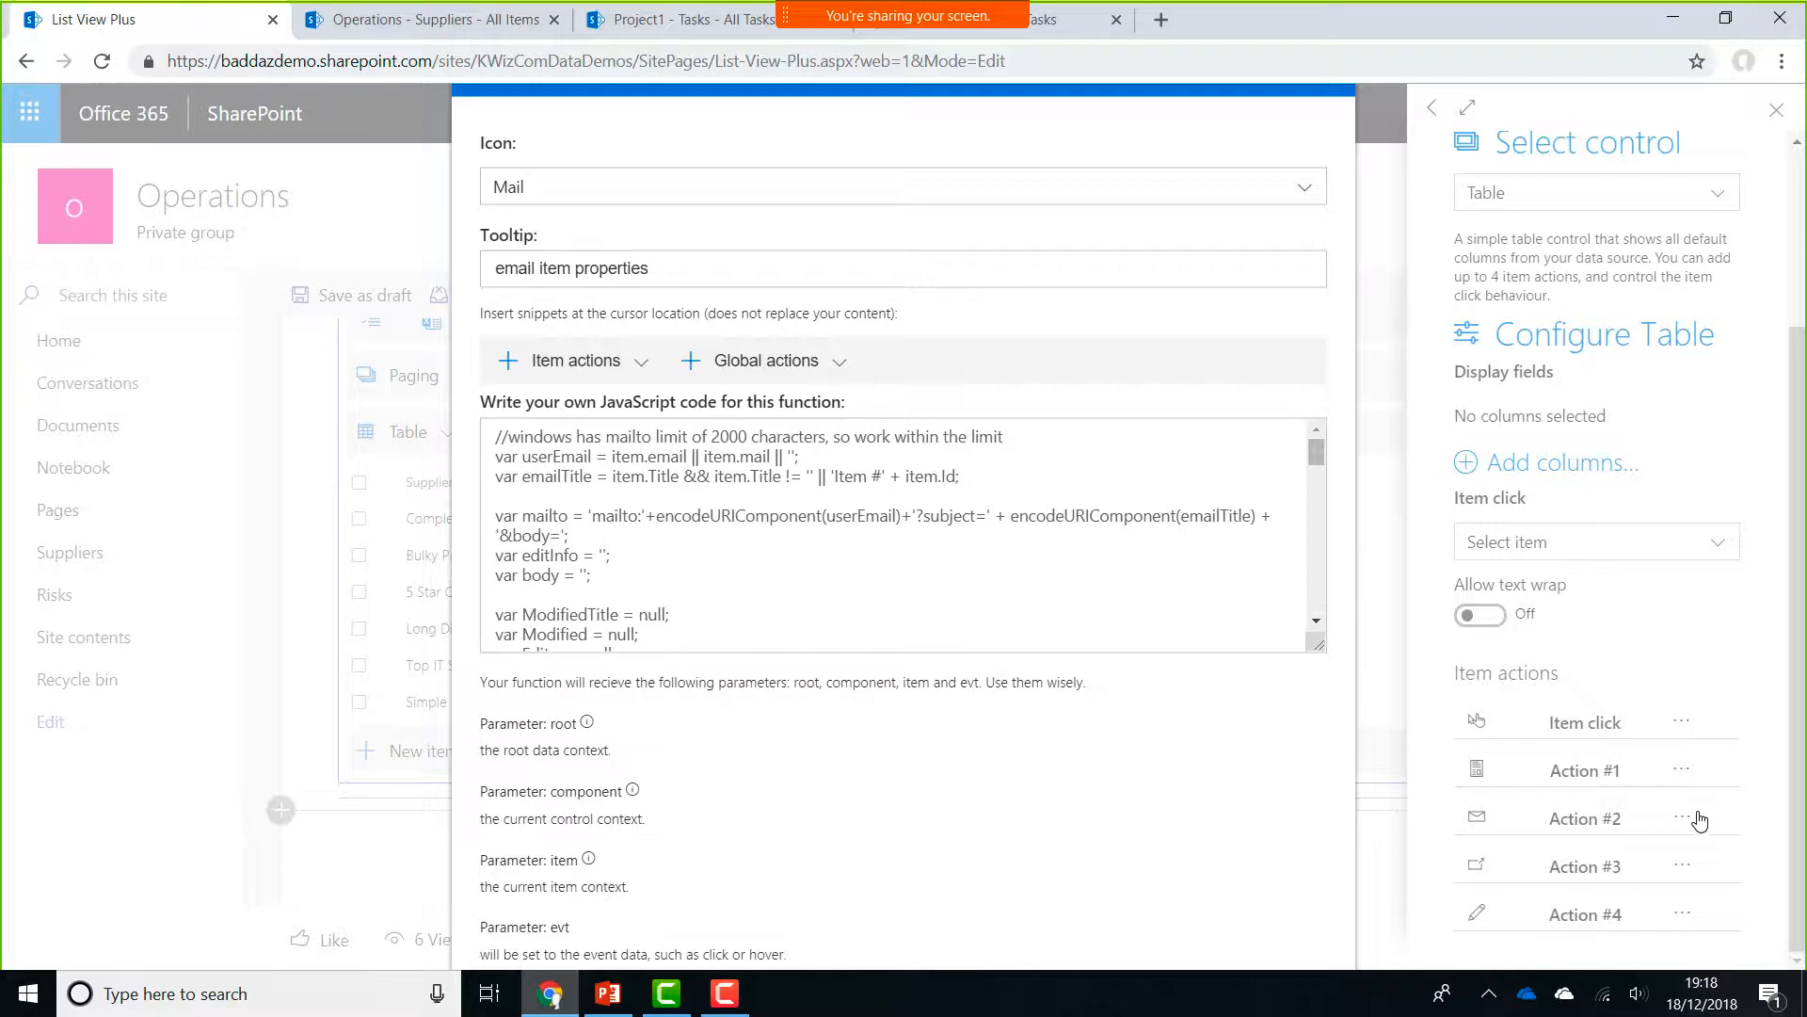
pyautogui.click(1304, 204)
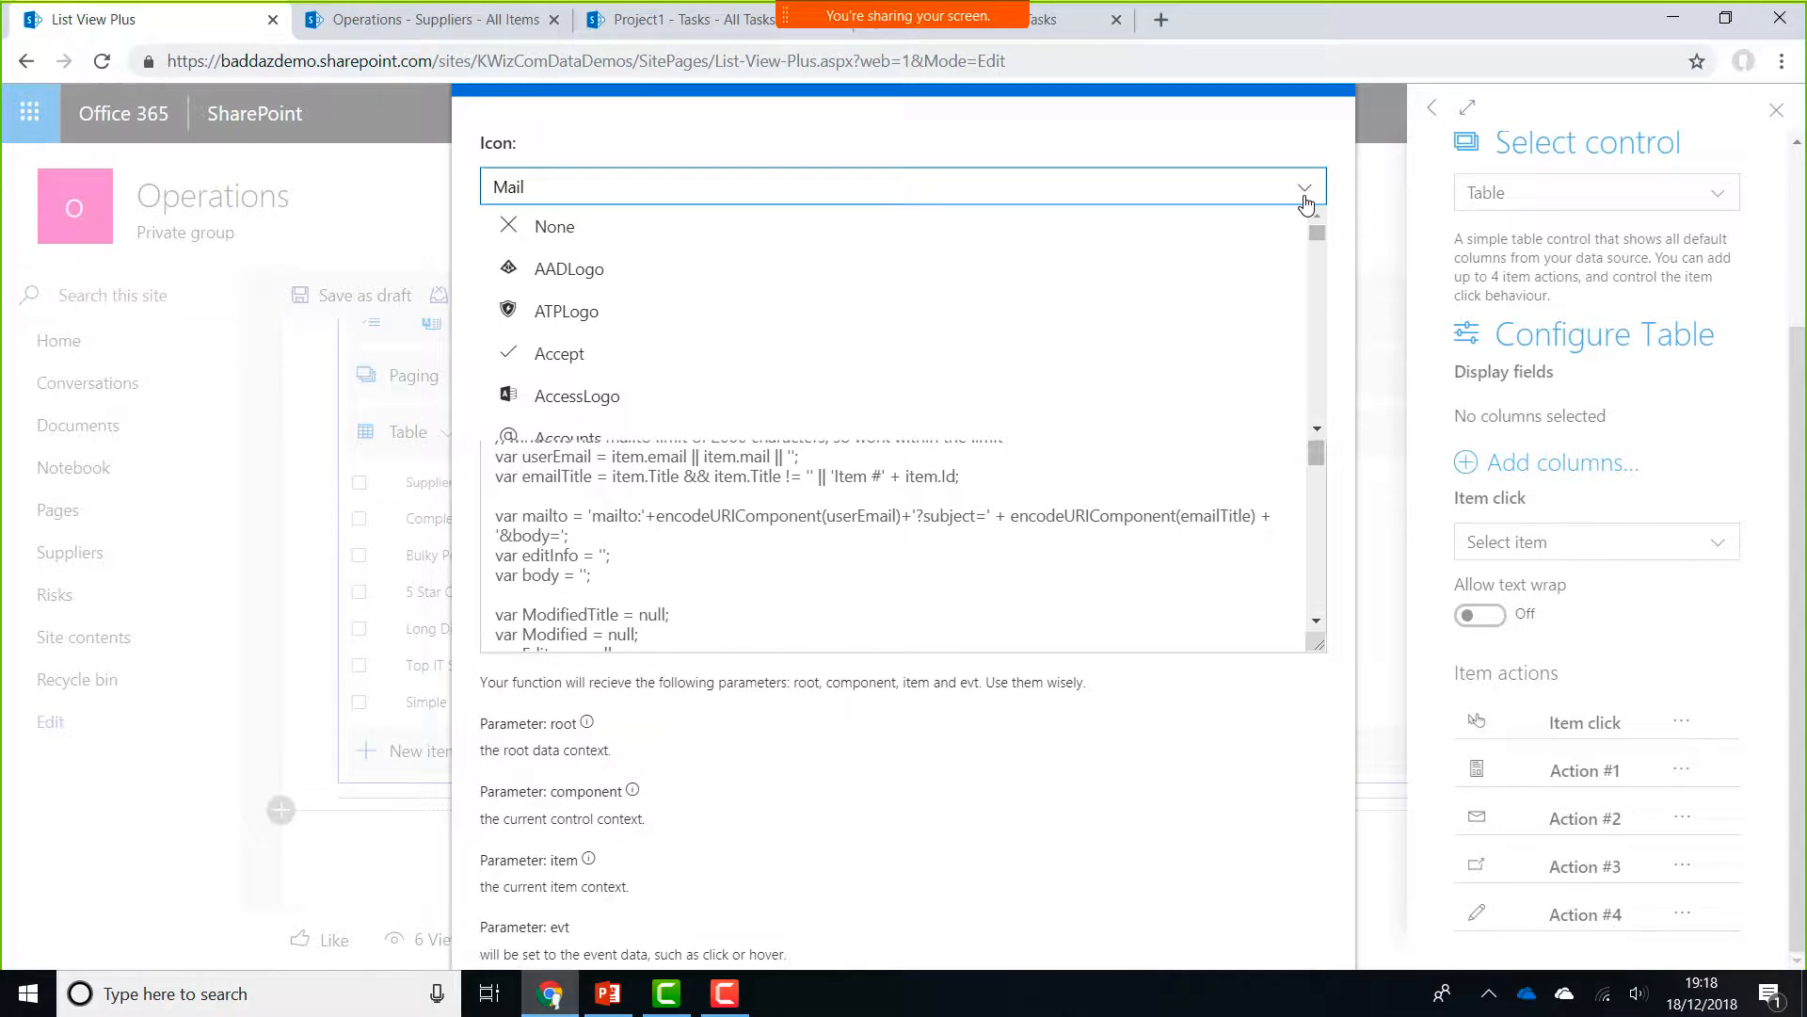
pyautogui.write('map')
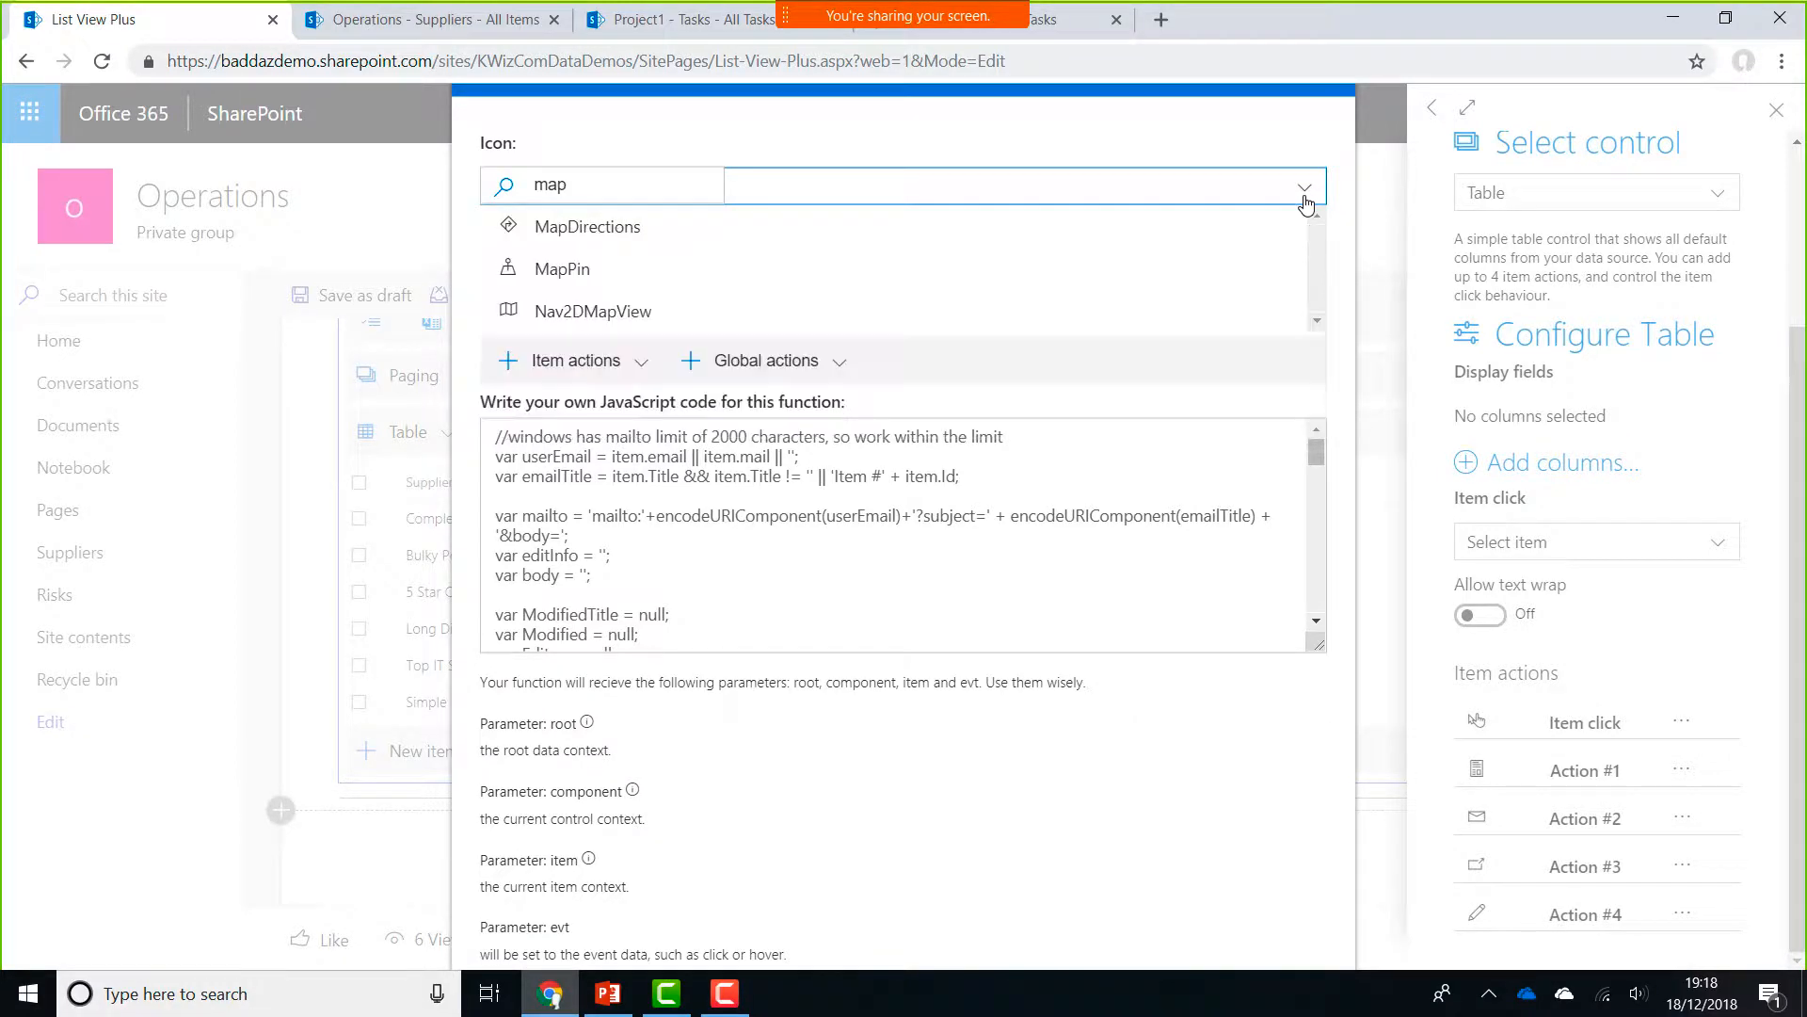
pyautogui.click(619, 270)
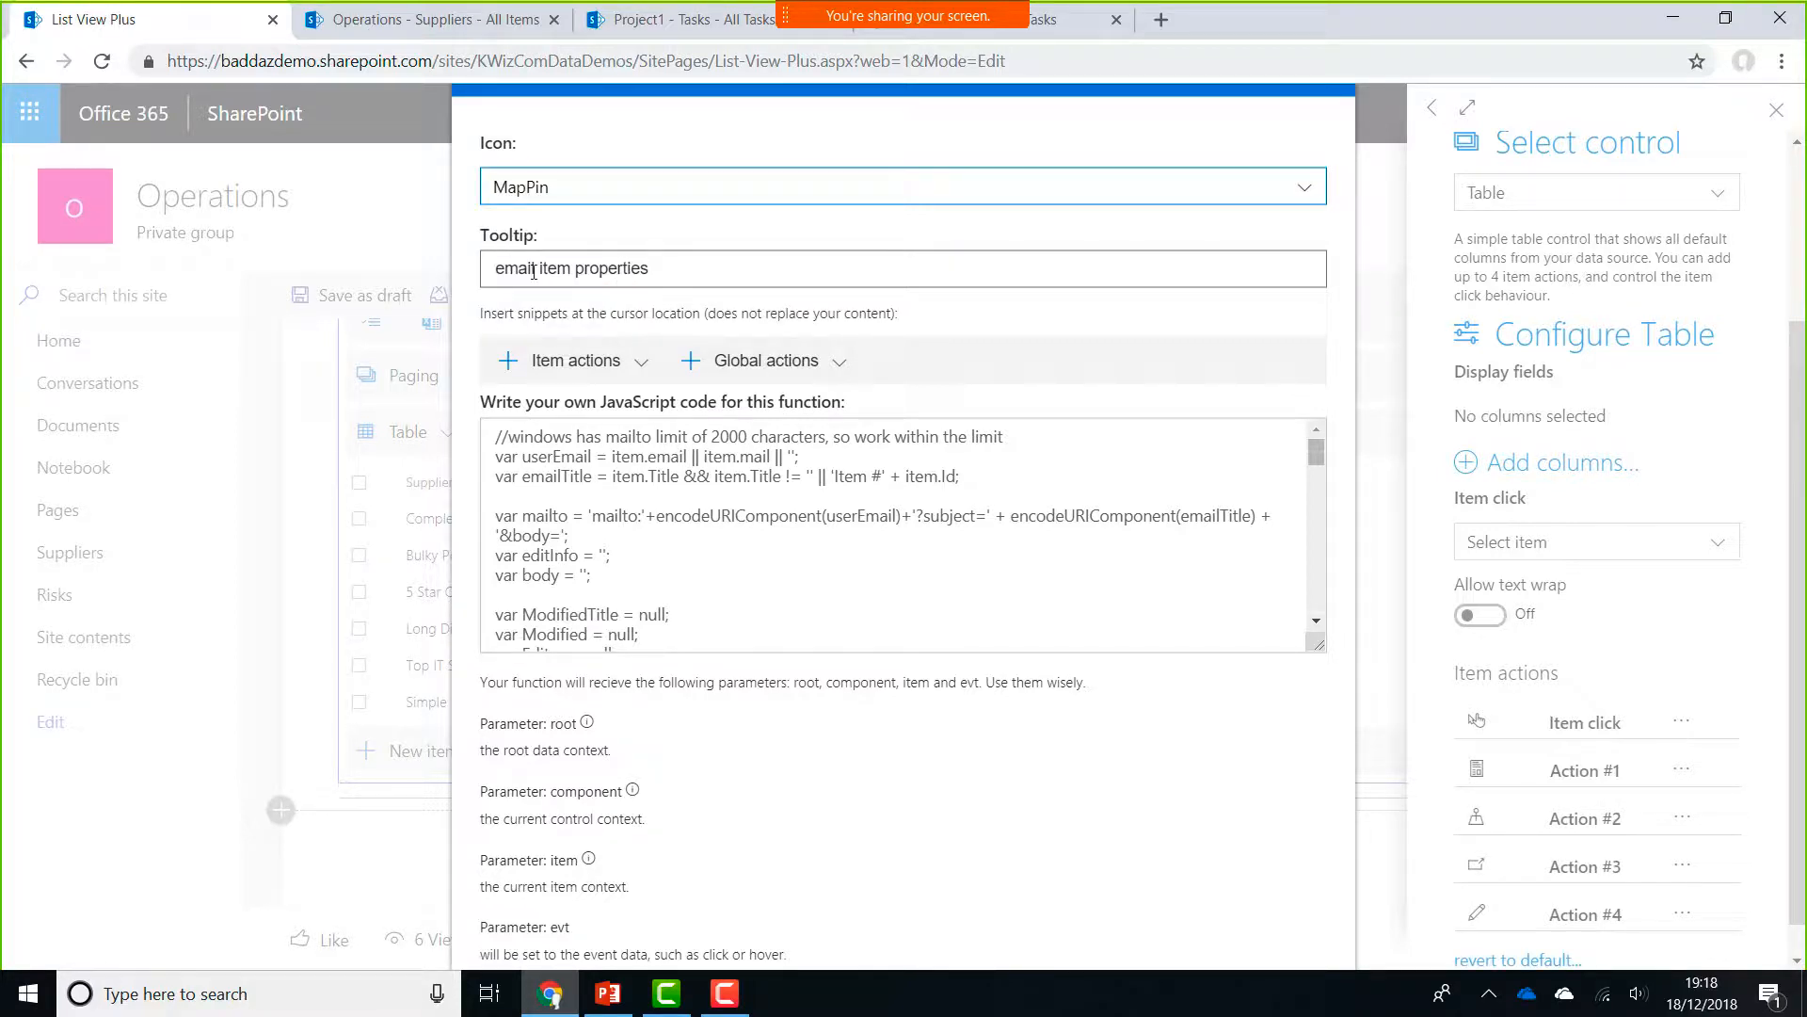
# Replace the Action #2 tooltip with "open map"
pyautogui.click(681, 266)
pyautogui.press('BackSpace')
pyautogui.press('BackSpace')
pyautogui.press('BackSpace')
pyautogui.press('BackSpace')
pyautogui.press('BackSpace')
pyautogui.press('BackSpace')
pyautogui.press('BackSpace')
pyautogui.press('BackSpace')
pyautogui.press('BackSpace')
pyautogui.press('BackSpace')
pyautogui.press('BackSpace')
pyautogui.press('BackSpace')
pyautogui.press('BackSpace')
pyautogui.press('BackSpace')
pyautogui.press('BackSpace')
pyautogui.press('BackSpace')
pyautogui.press('BackSpace')
pyautogui.press('BackSpace')
pyautogui.press('BackSpace')
pyautogui.press('BackSpace')
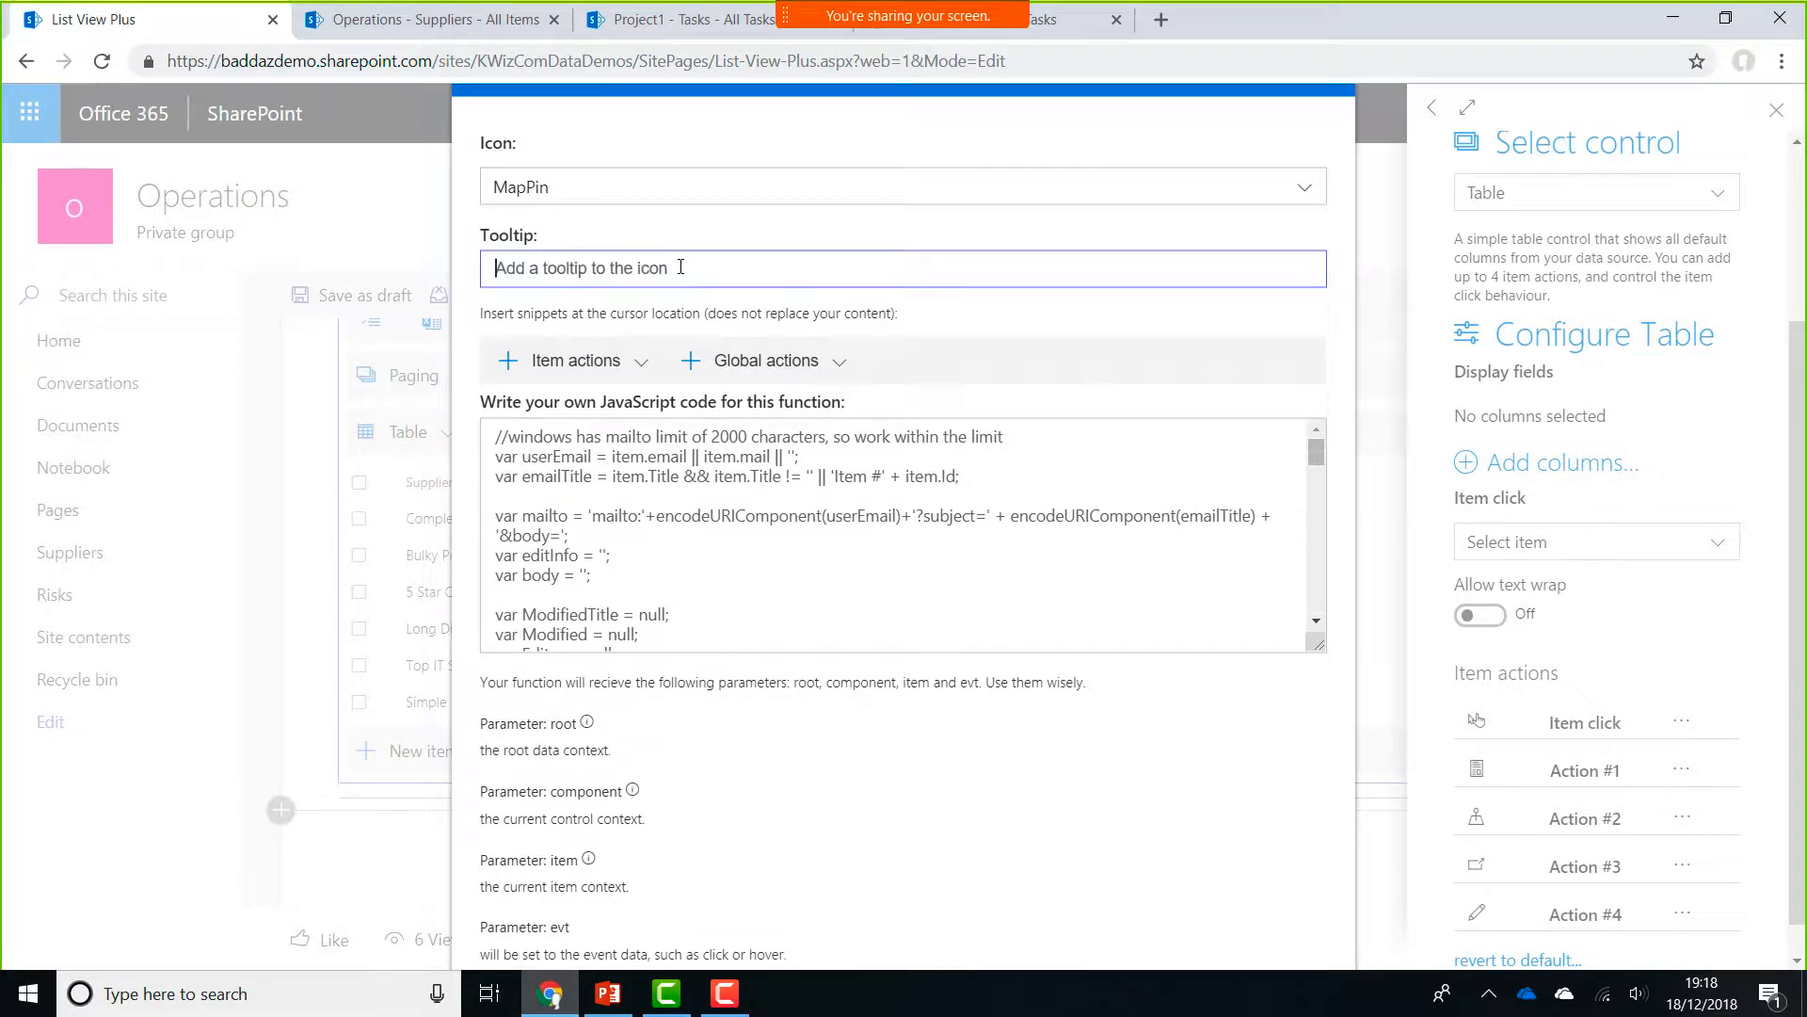
pyautogui.write('open map')
# Replace the JavaScript code of Action #2 with the "Show city in maps" item action snippet
pyautogui.click(723, 558)
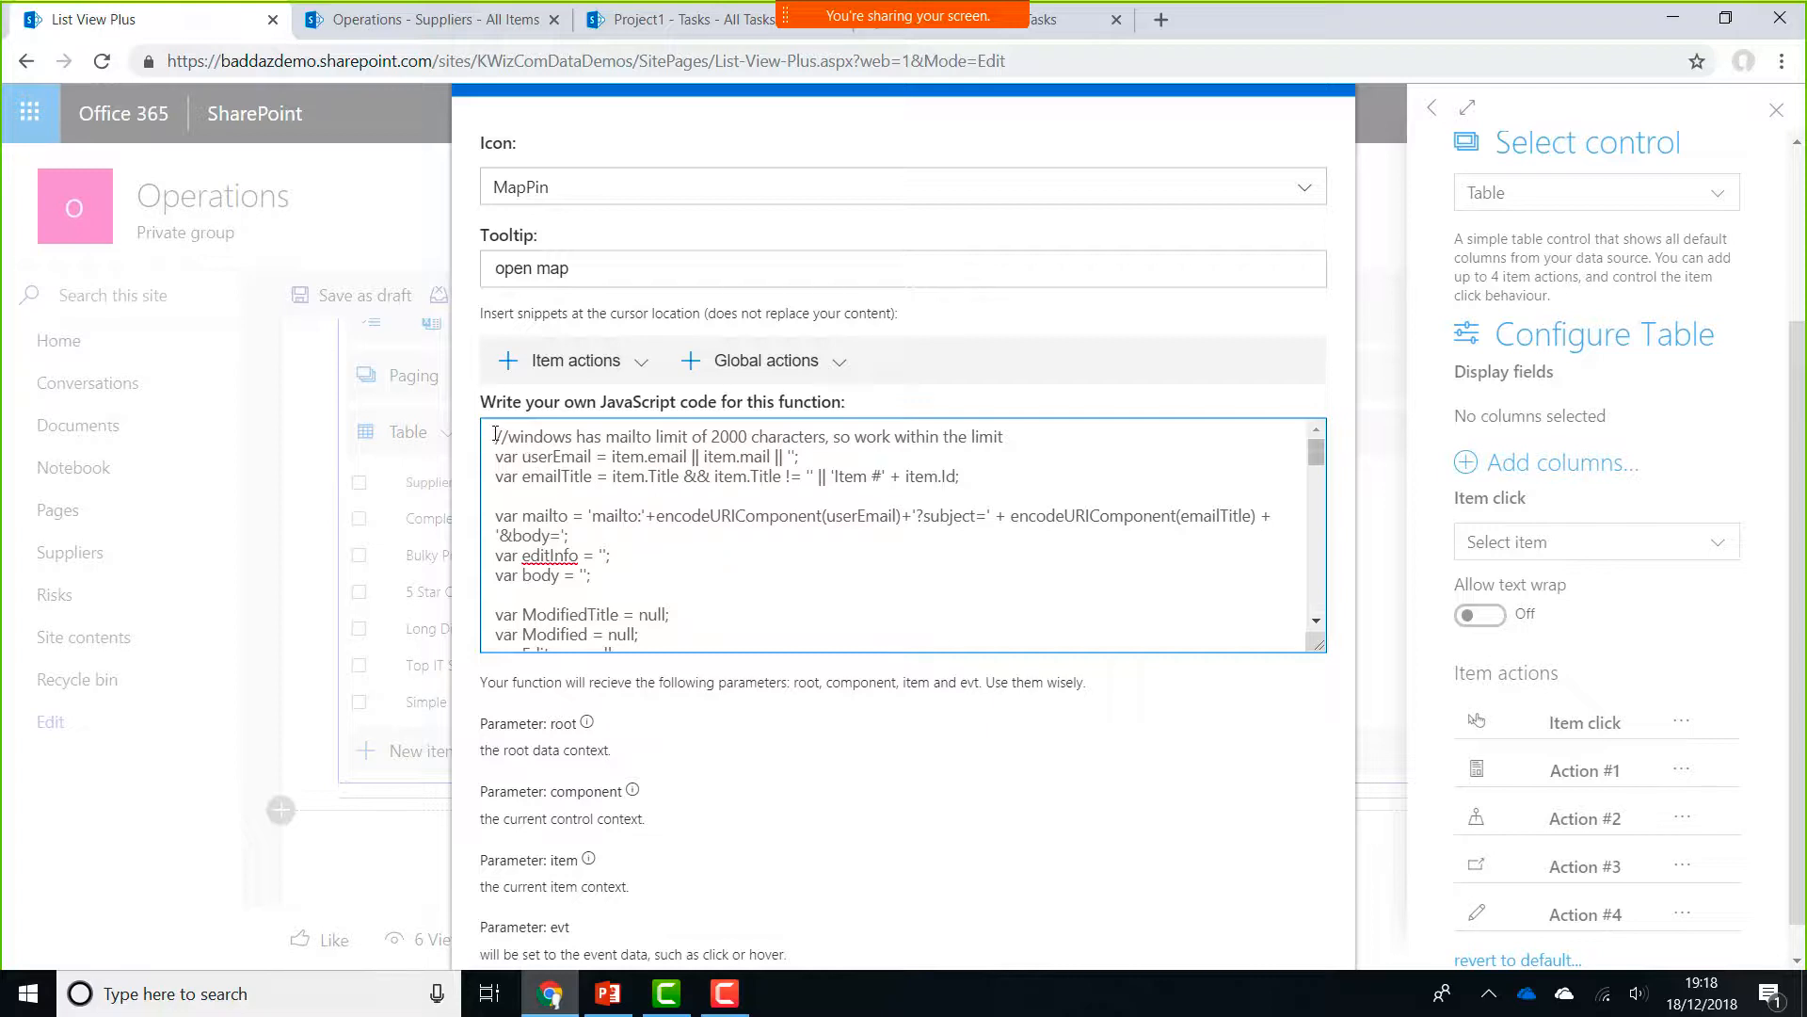
pyautogui.hotkey('ctrl', 'a')
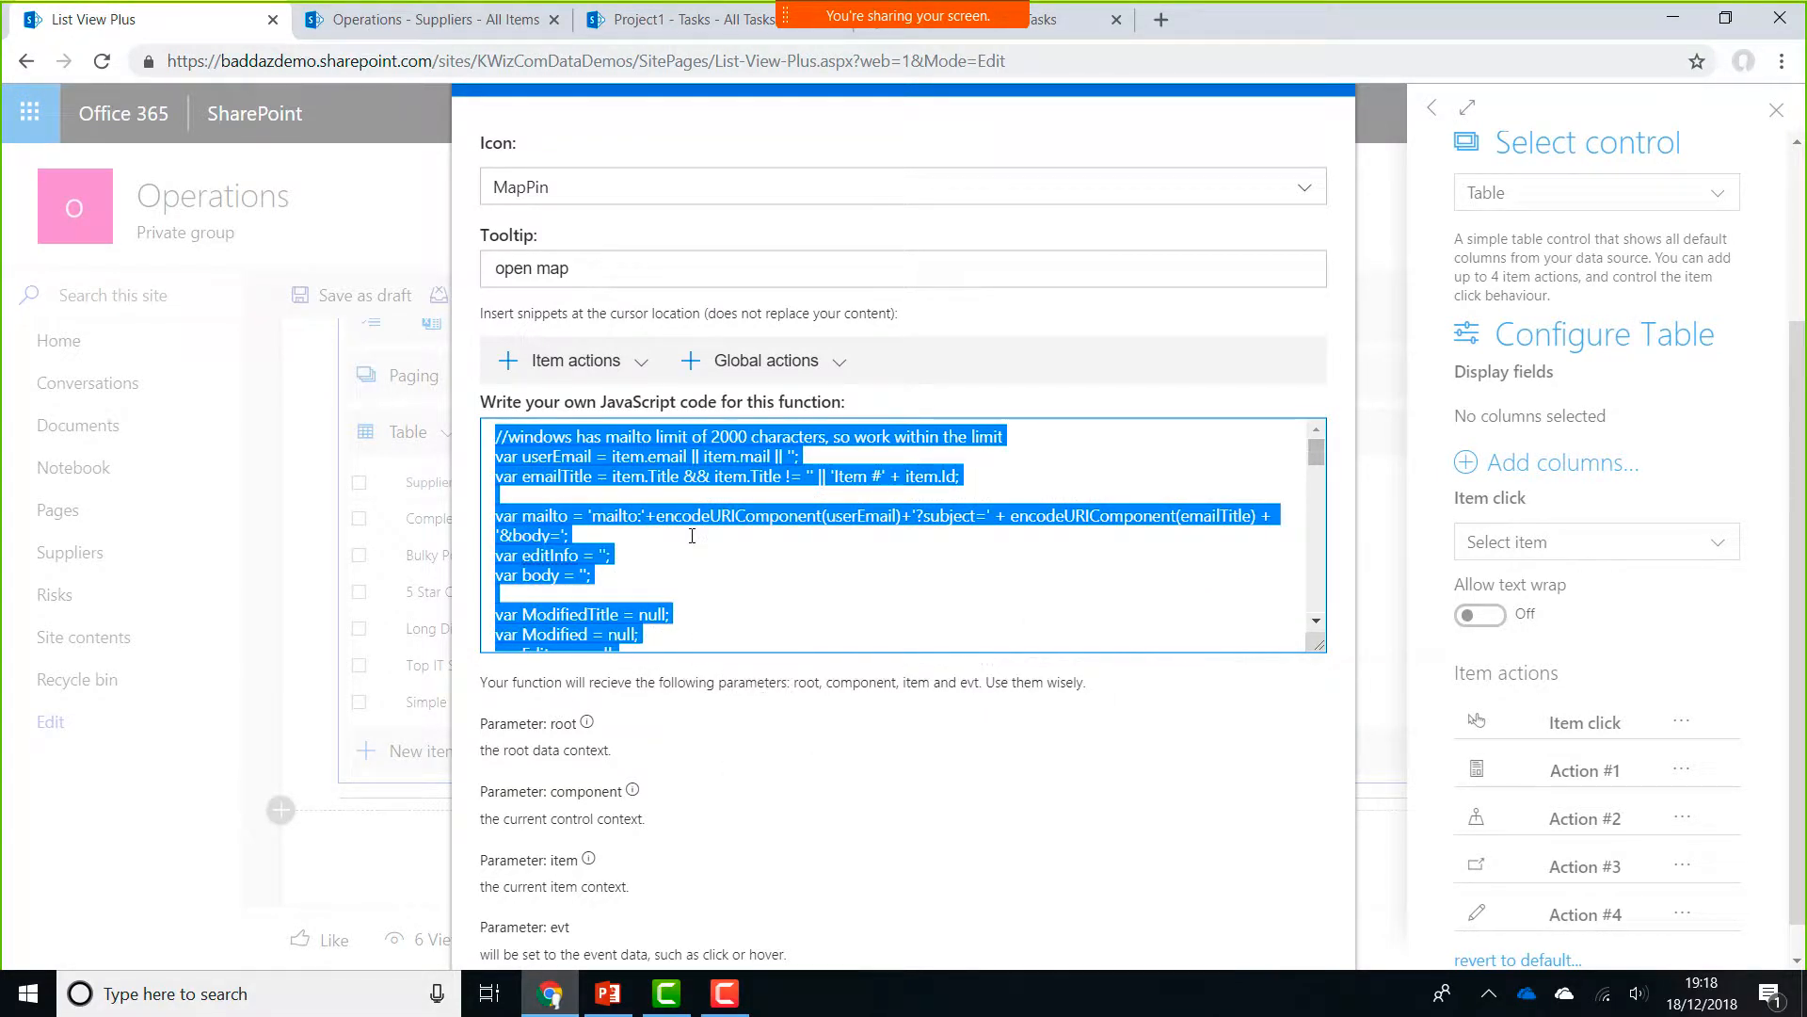
pyautogui.press('BackSpace')
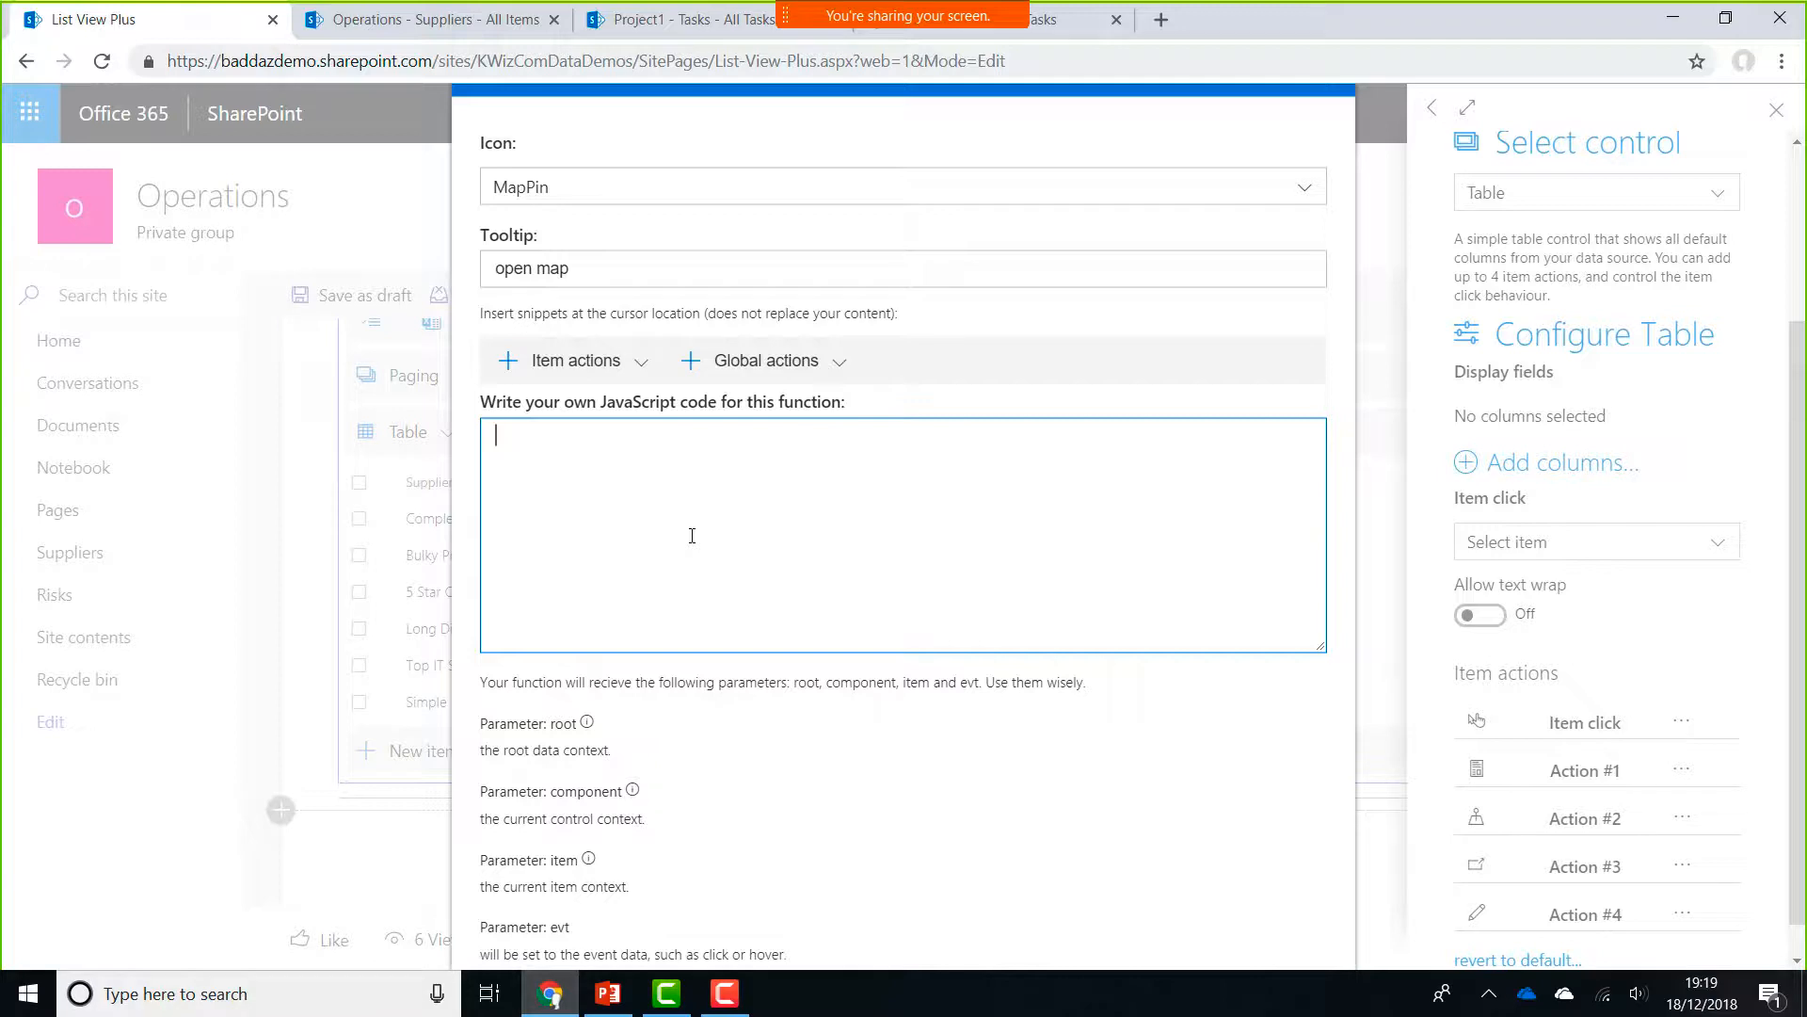
pyautogui.click(638, 365)
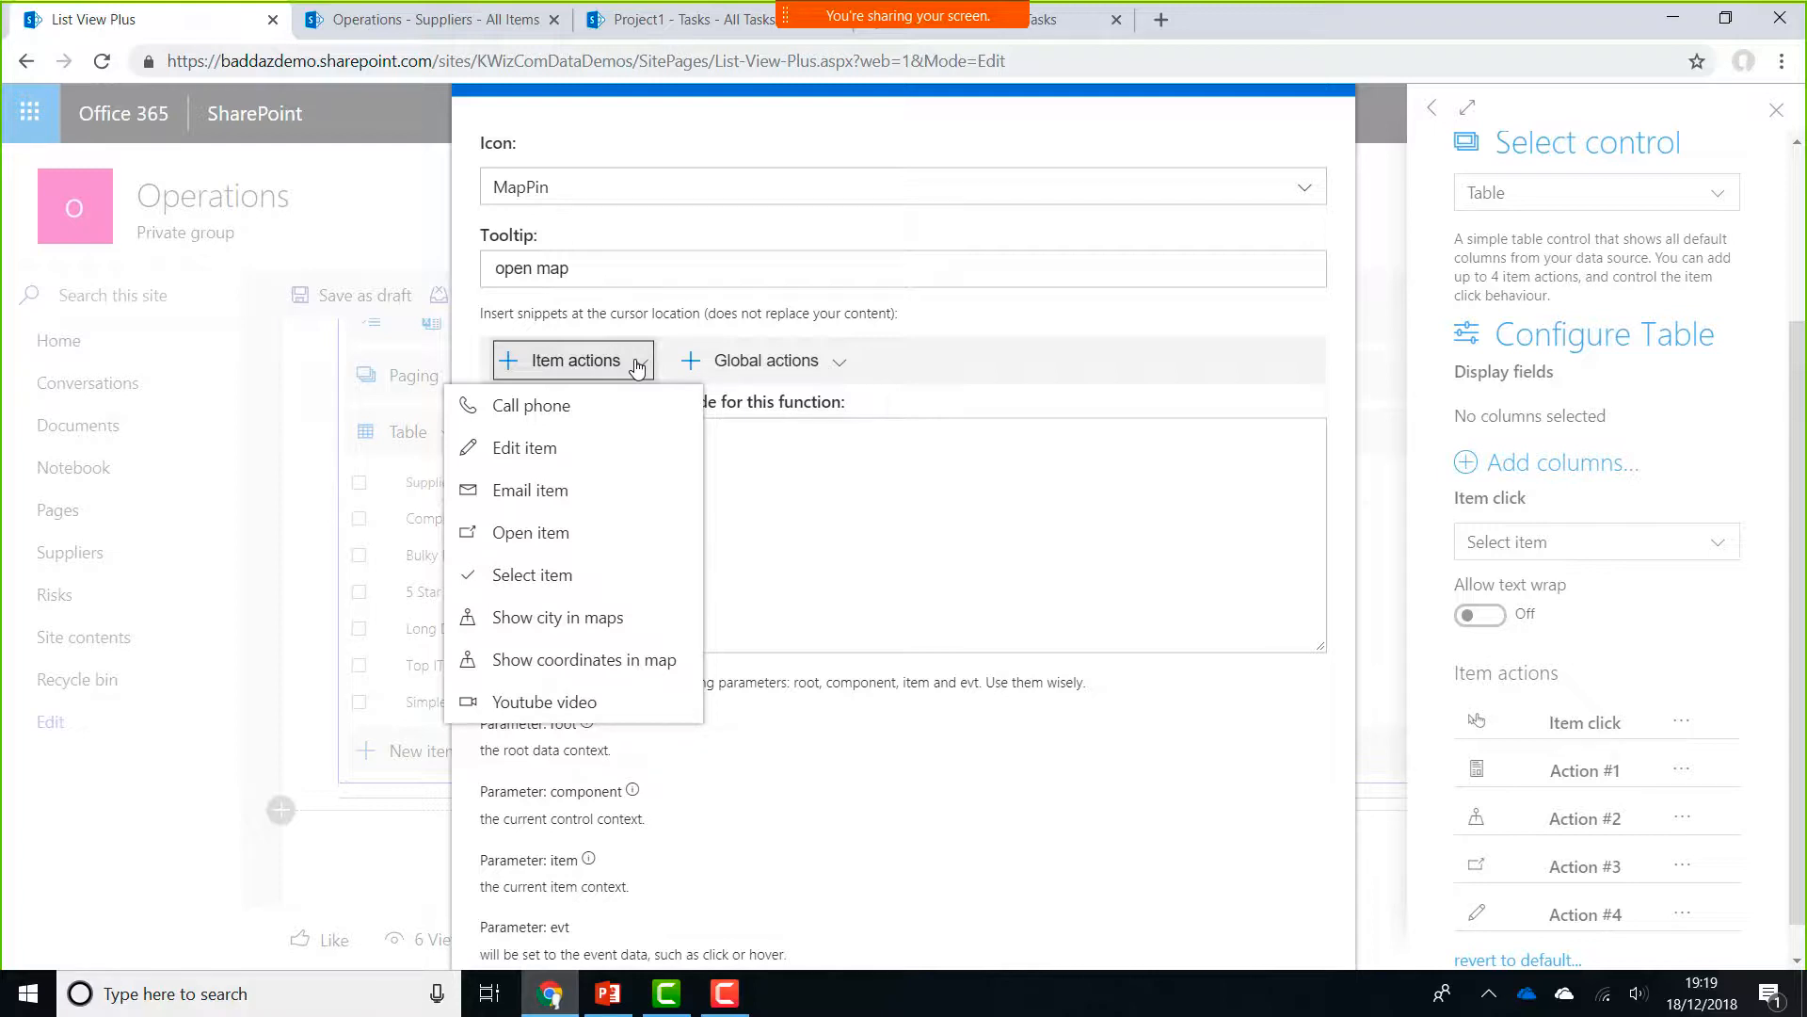
pyautogui.click(574, 615)
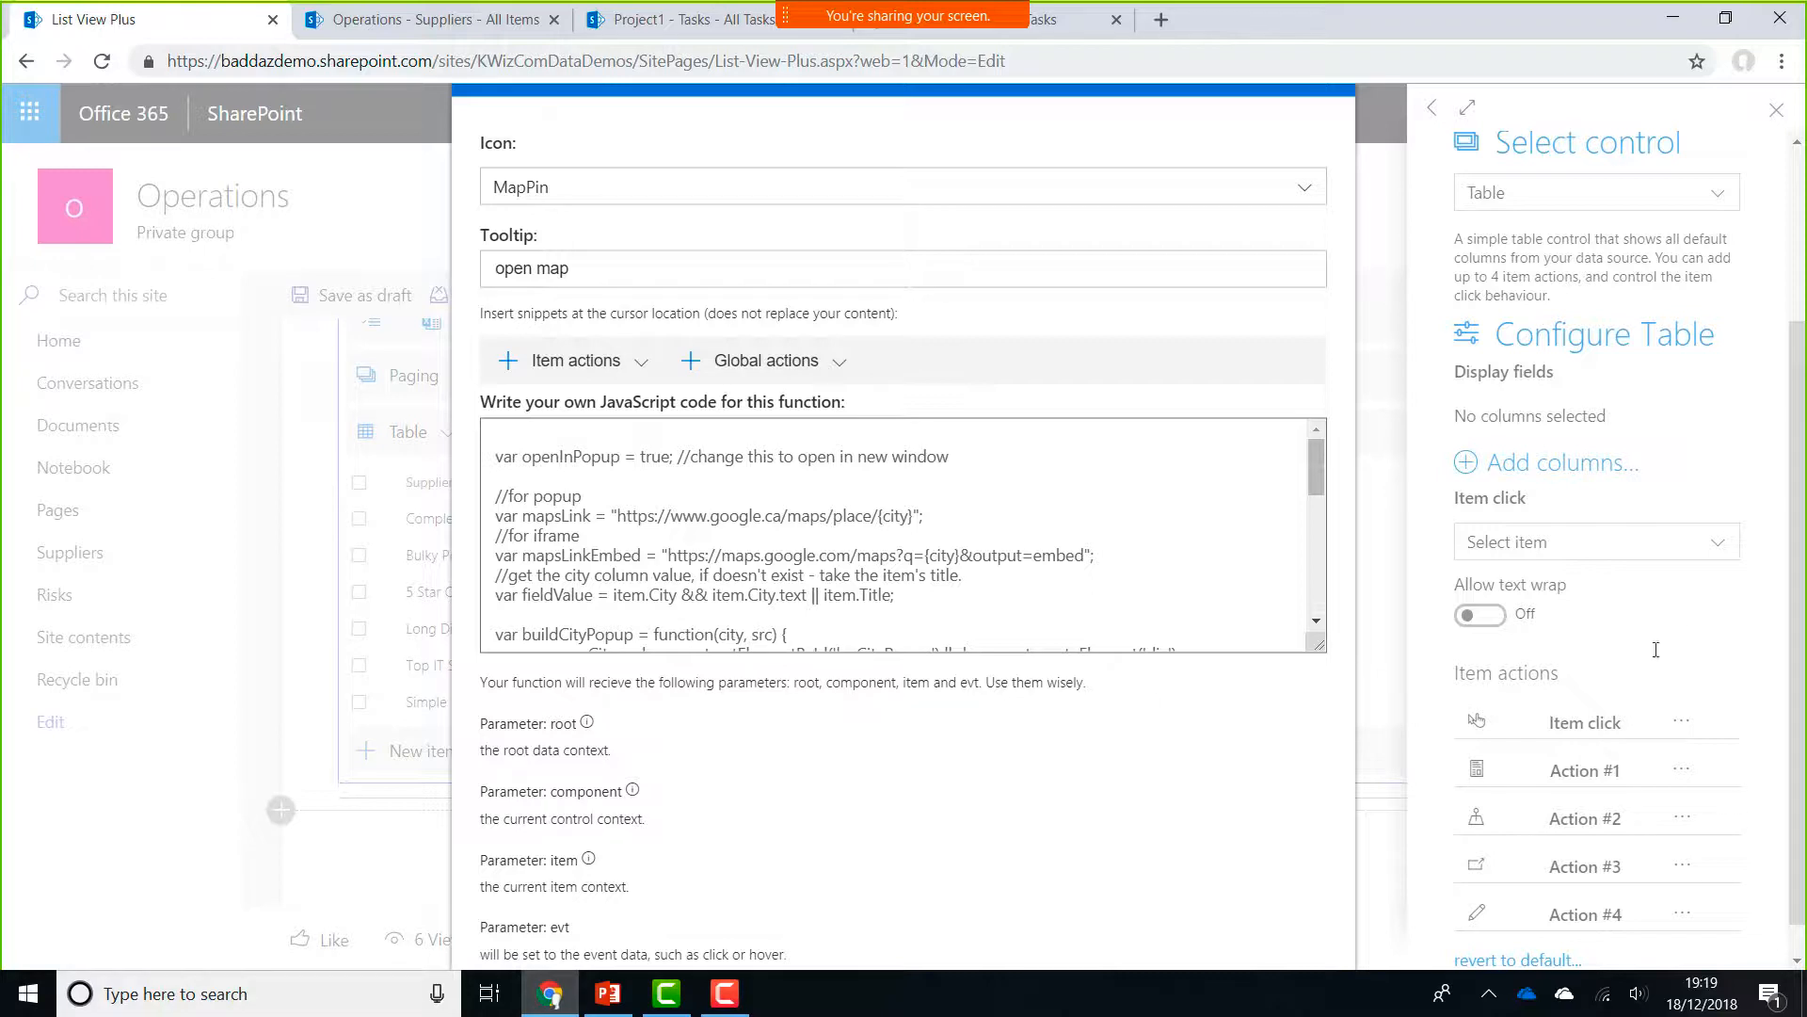
# Close the action settings and the table designer, and publish the List View Plus page
pyautogui.click(1725, 624)
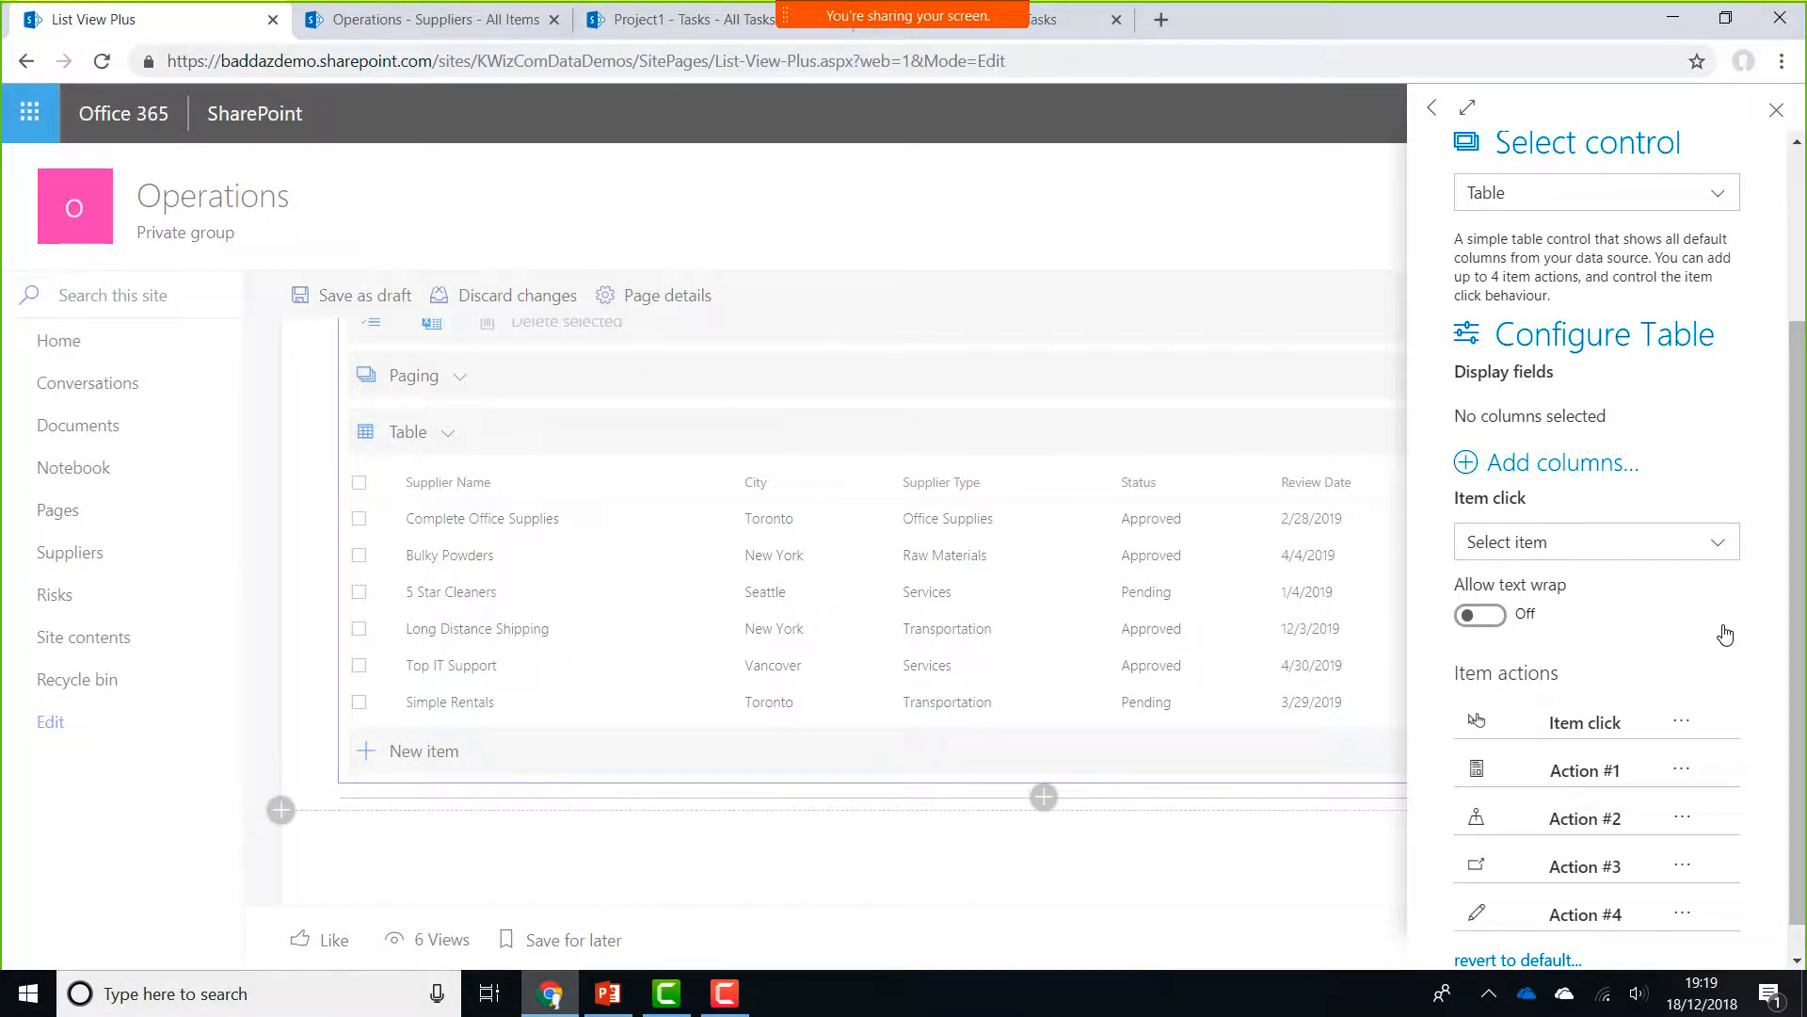
pyautogui.click(1778, 113)
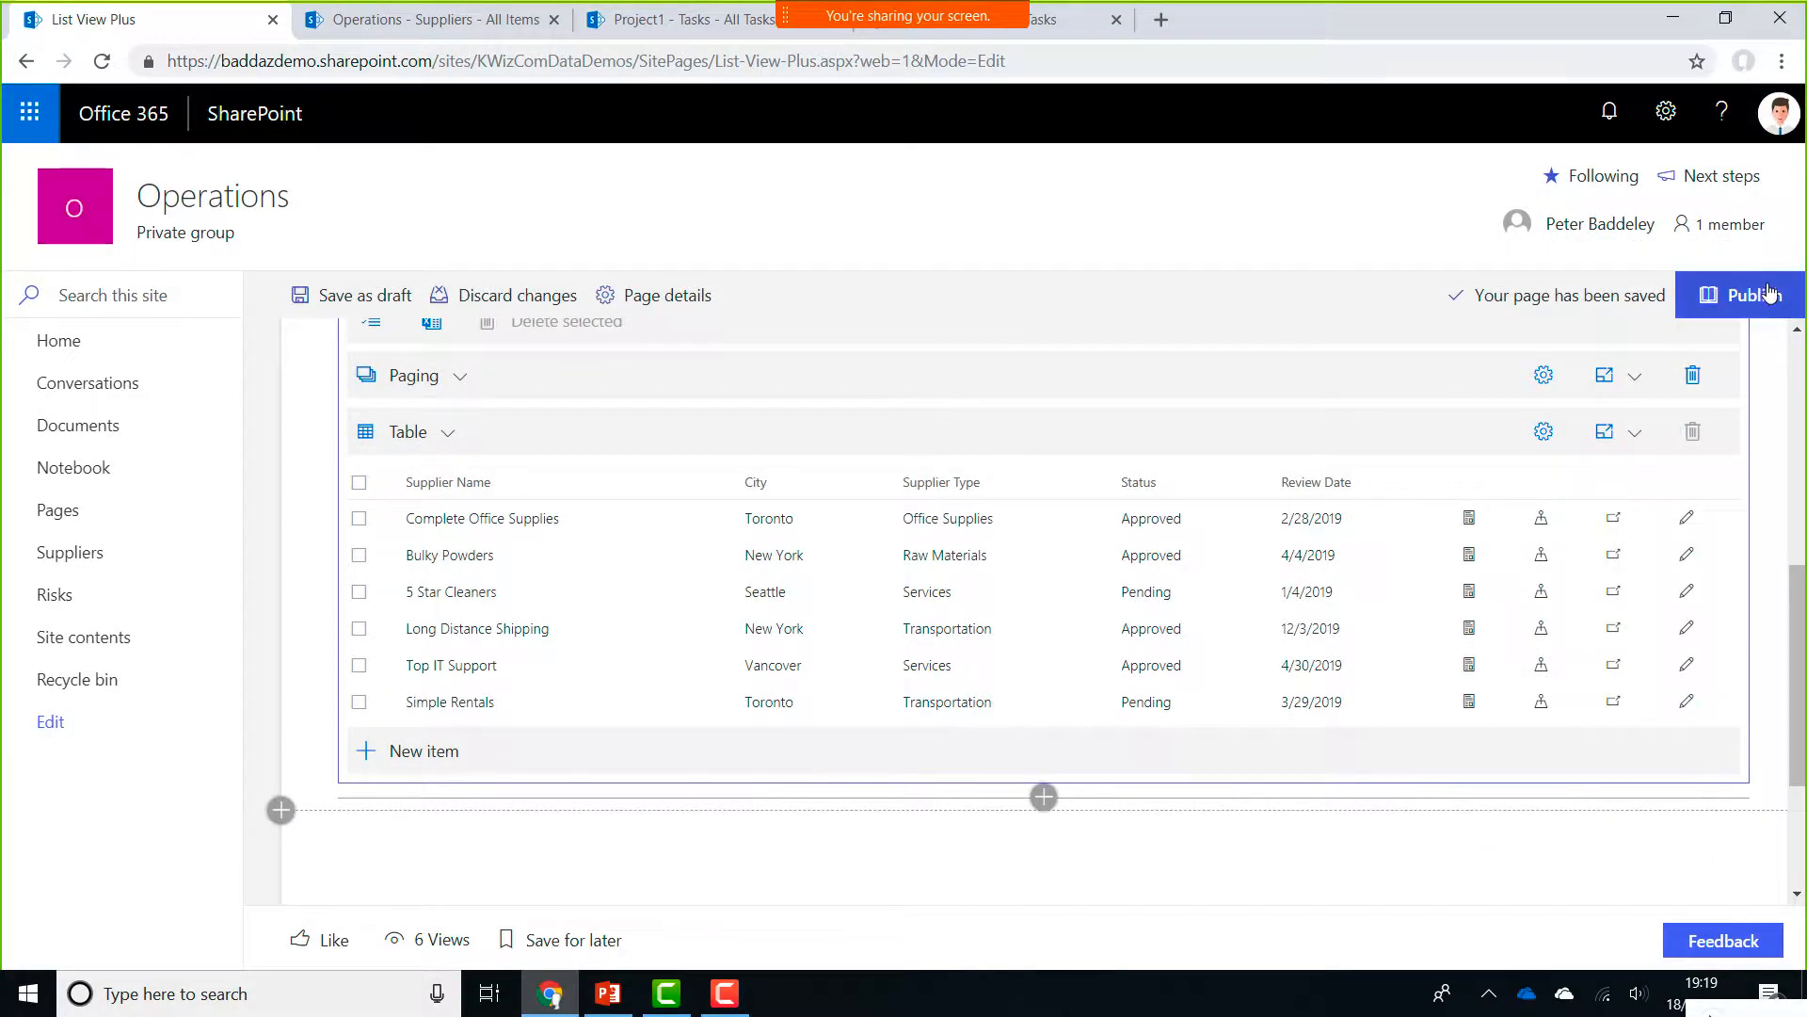
pyautogui.click(1756, 296)
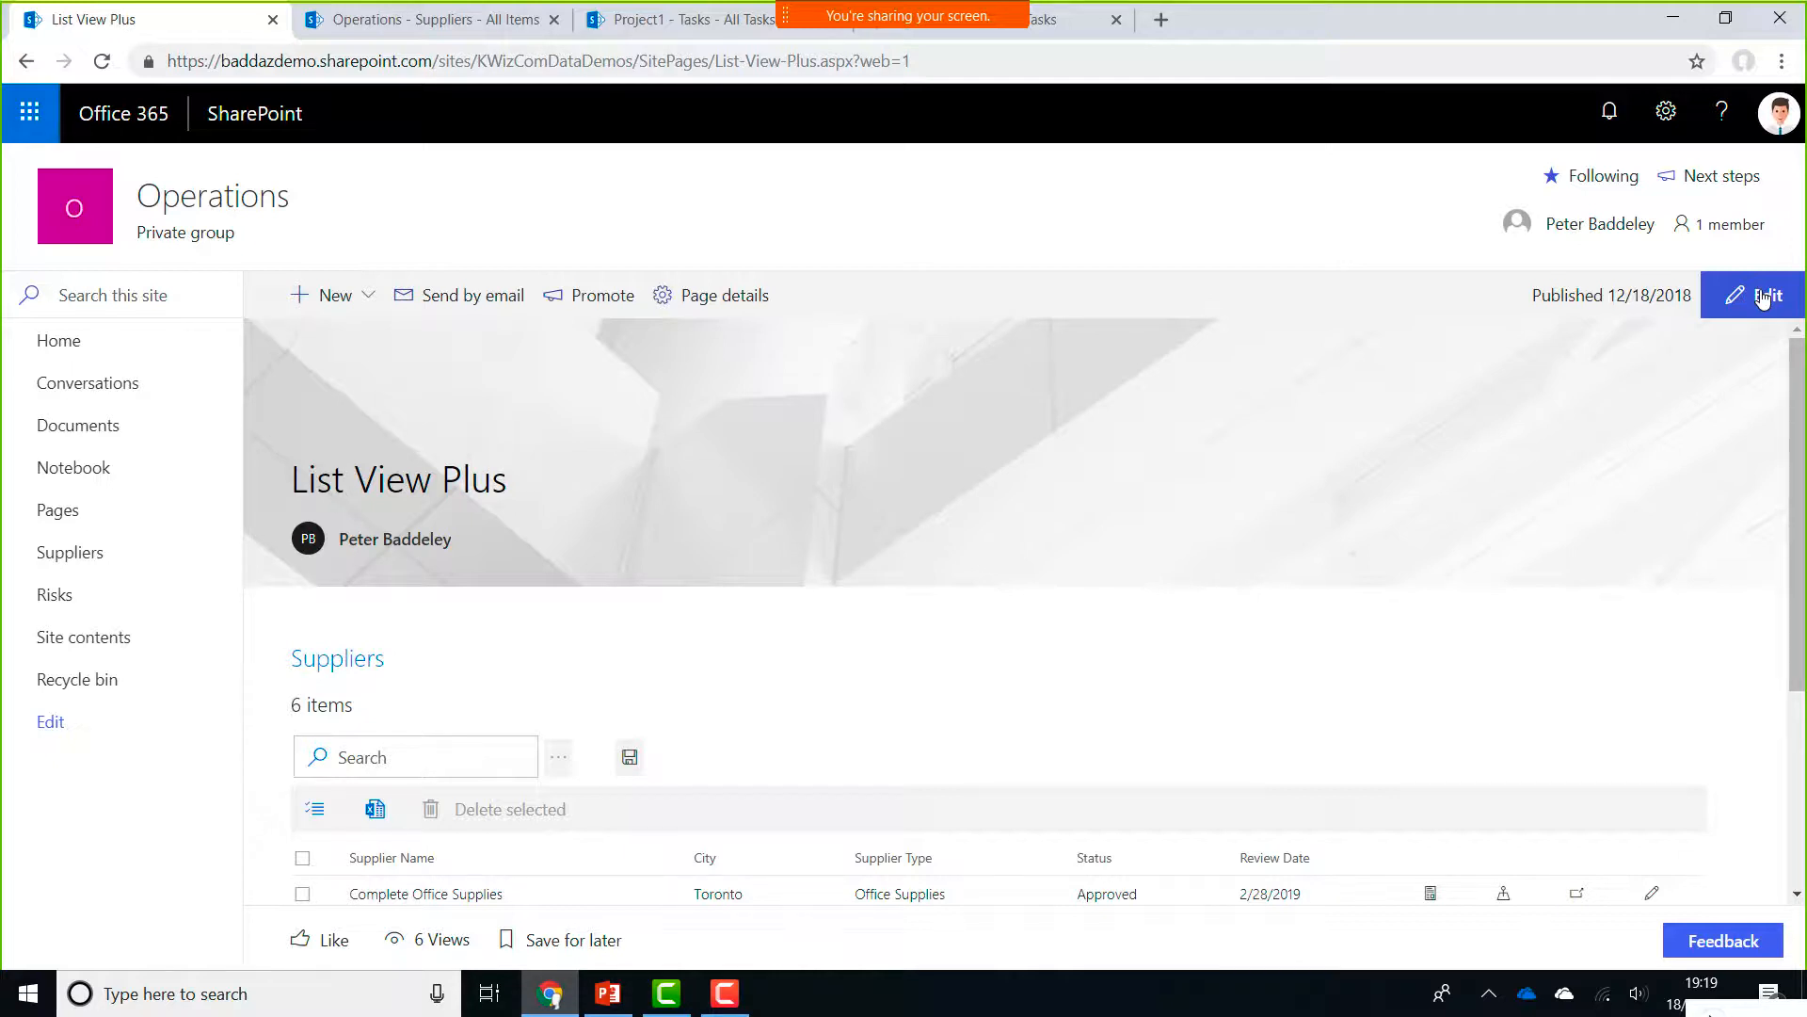
# Test the map action on the Complete Office Supplies row and close the map popup
pyautogui.scroll(-3, 1464, 614)
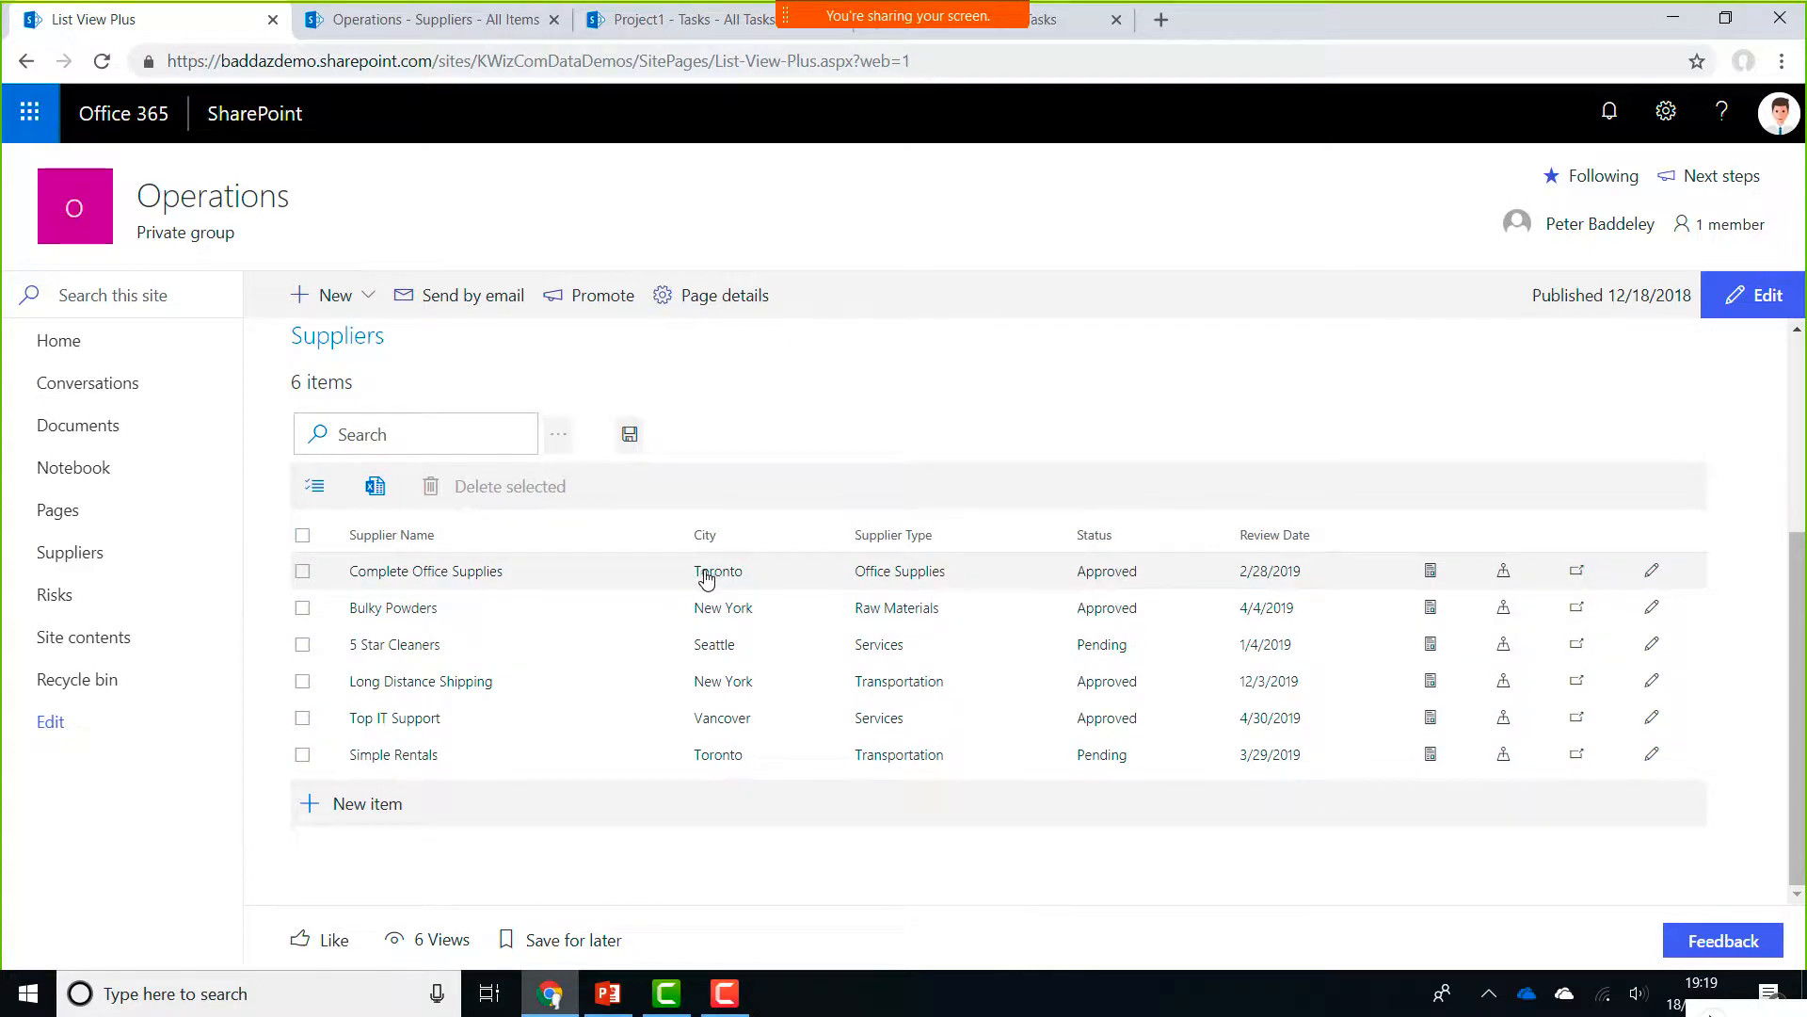
pyautogui.click(1504, 573)
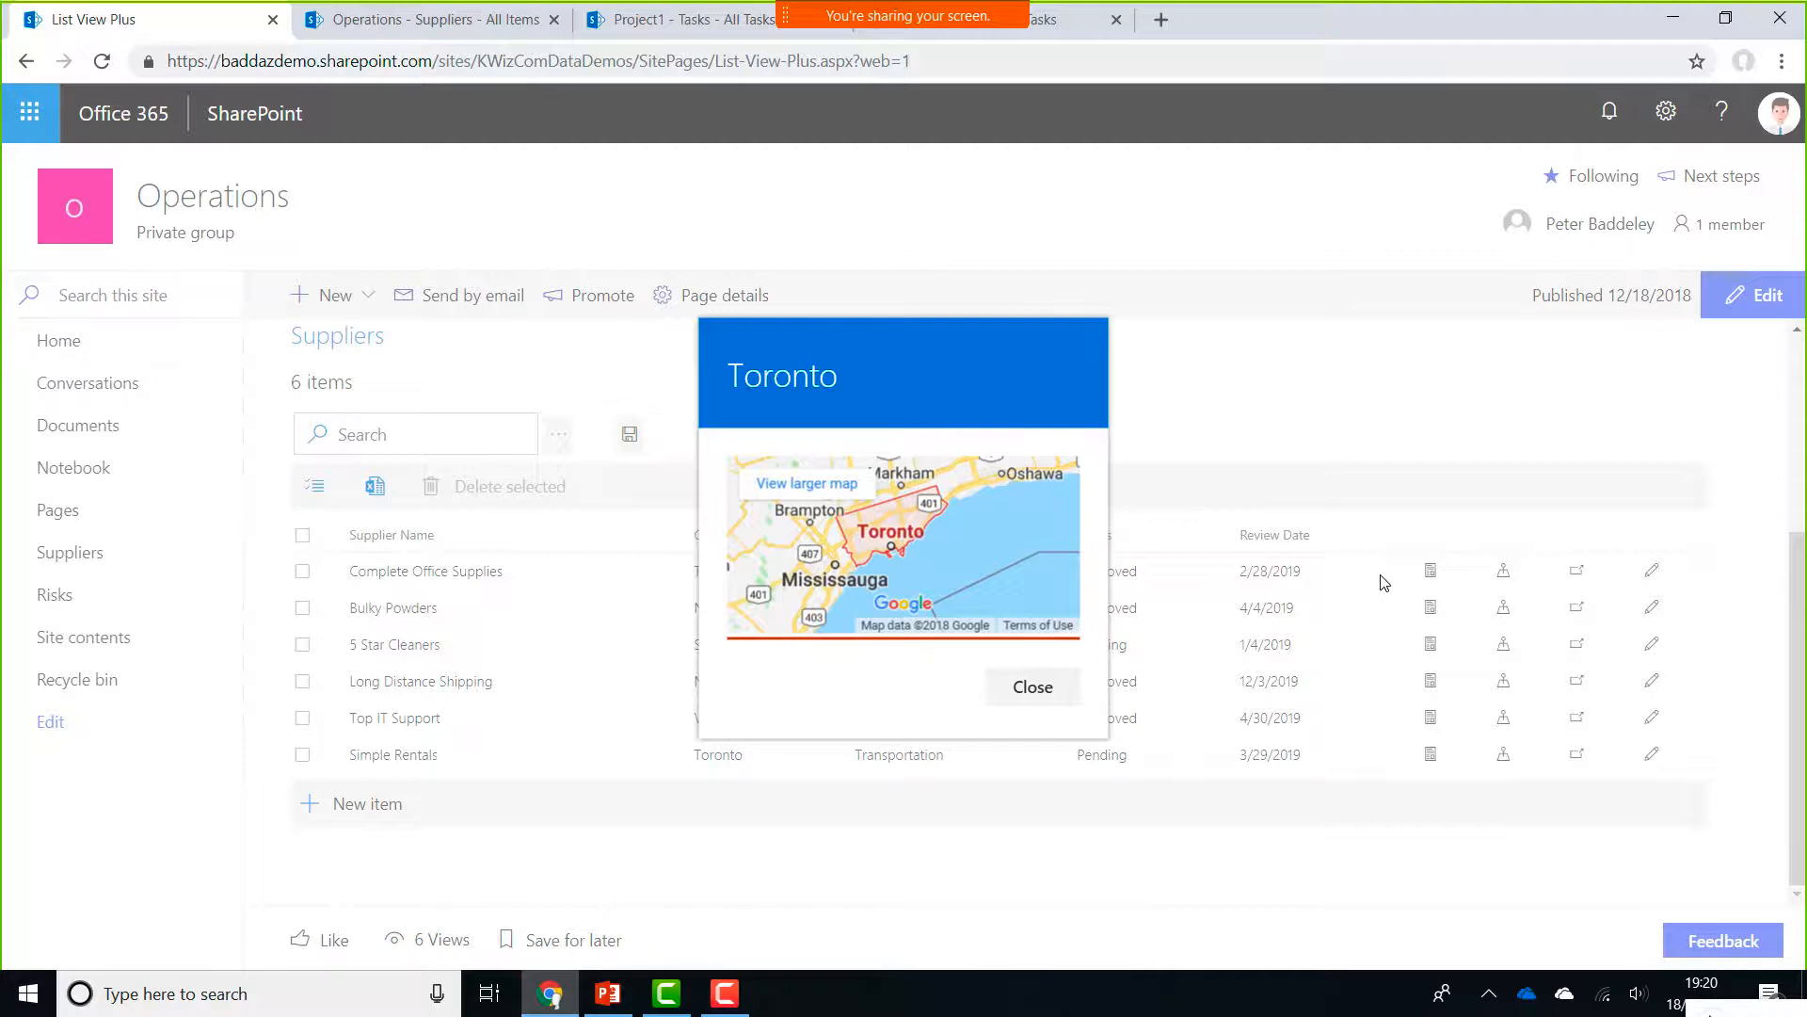
pyautogui.click(1027, 690)
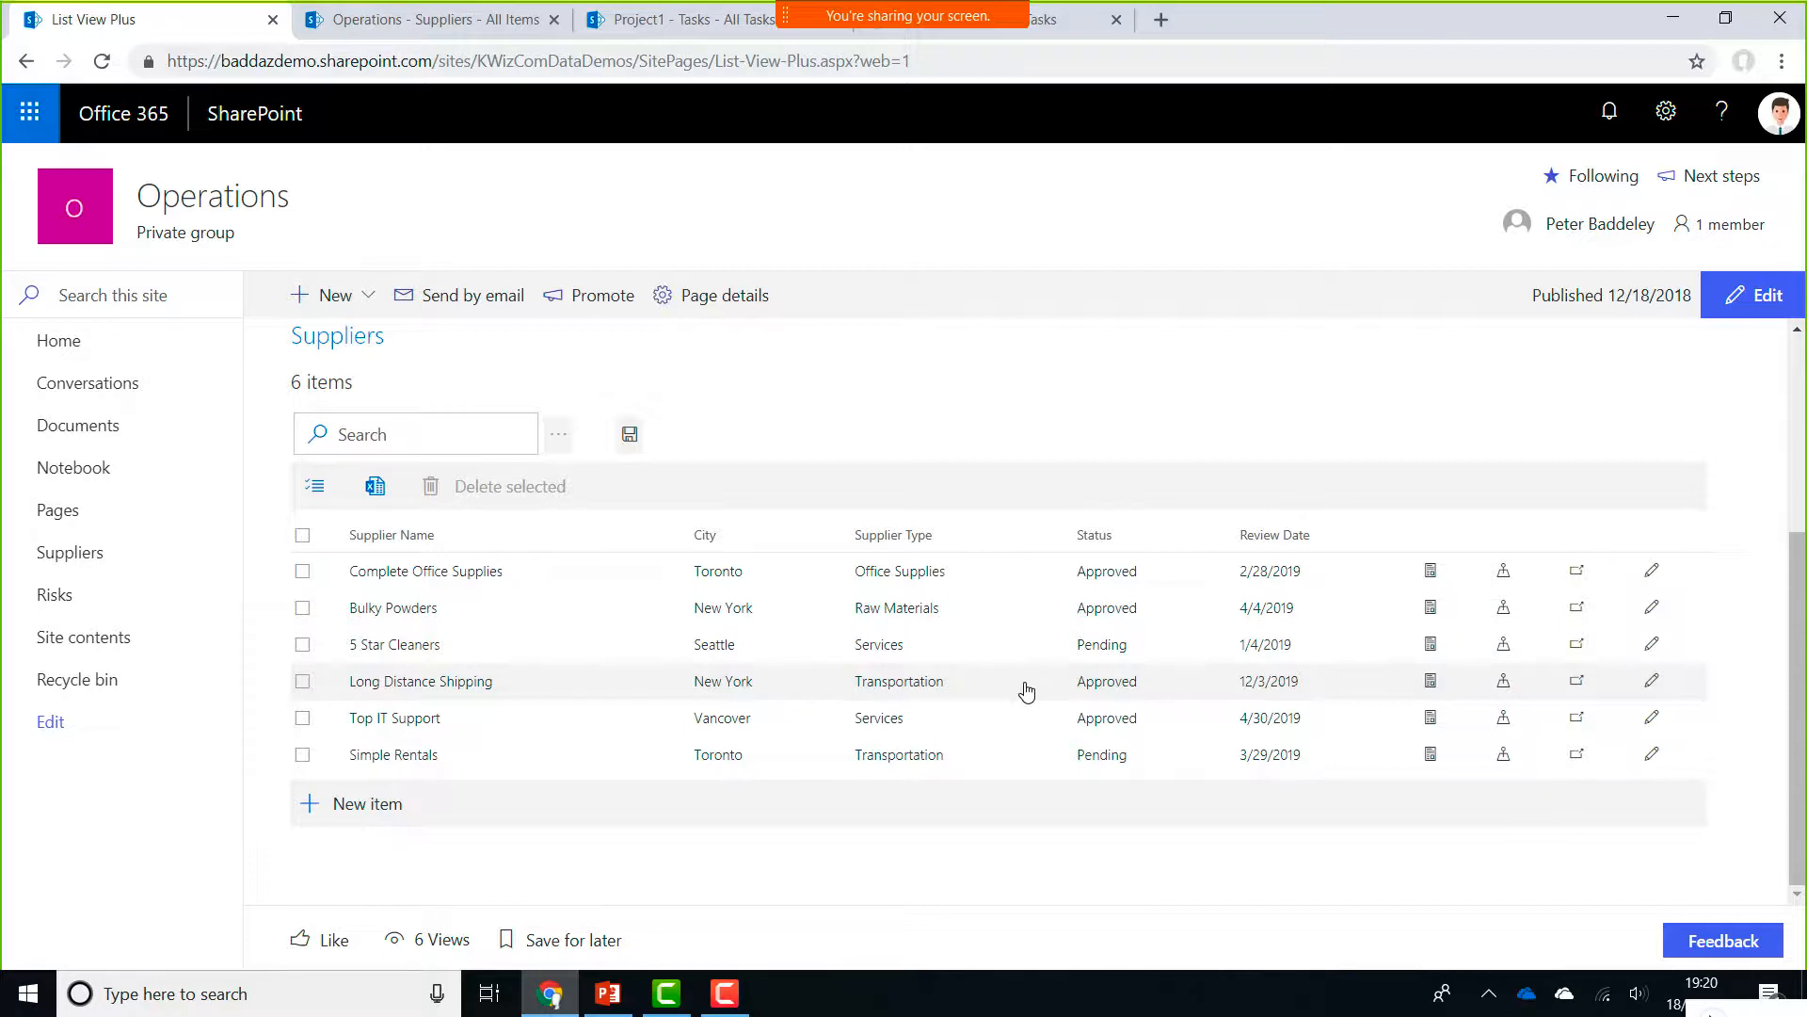
# Go to the site's home page, open the List Aggregator page and view its grouped Tasks web part
pyautogui.click(86, 353)
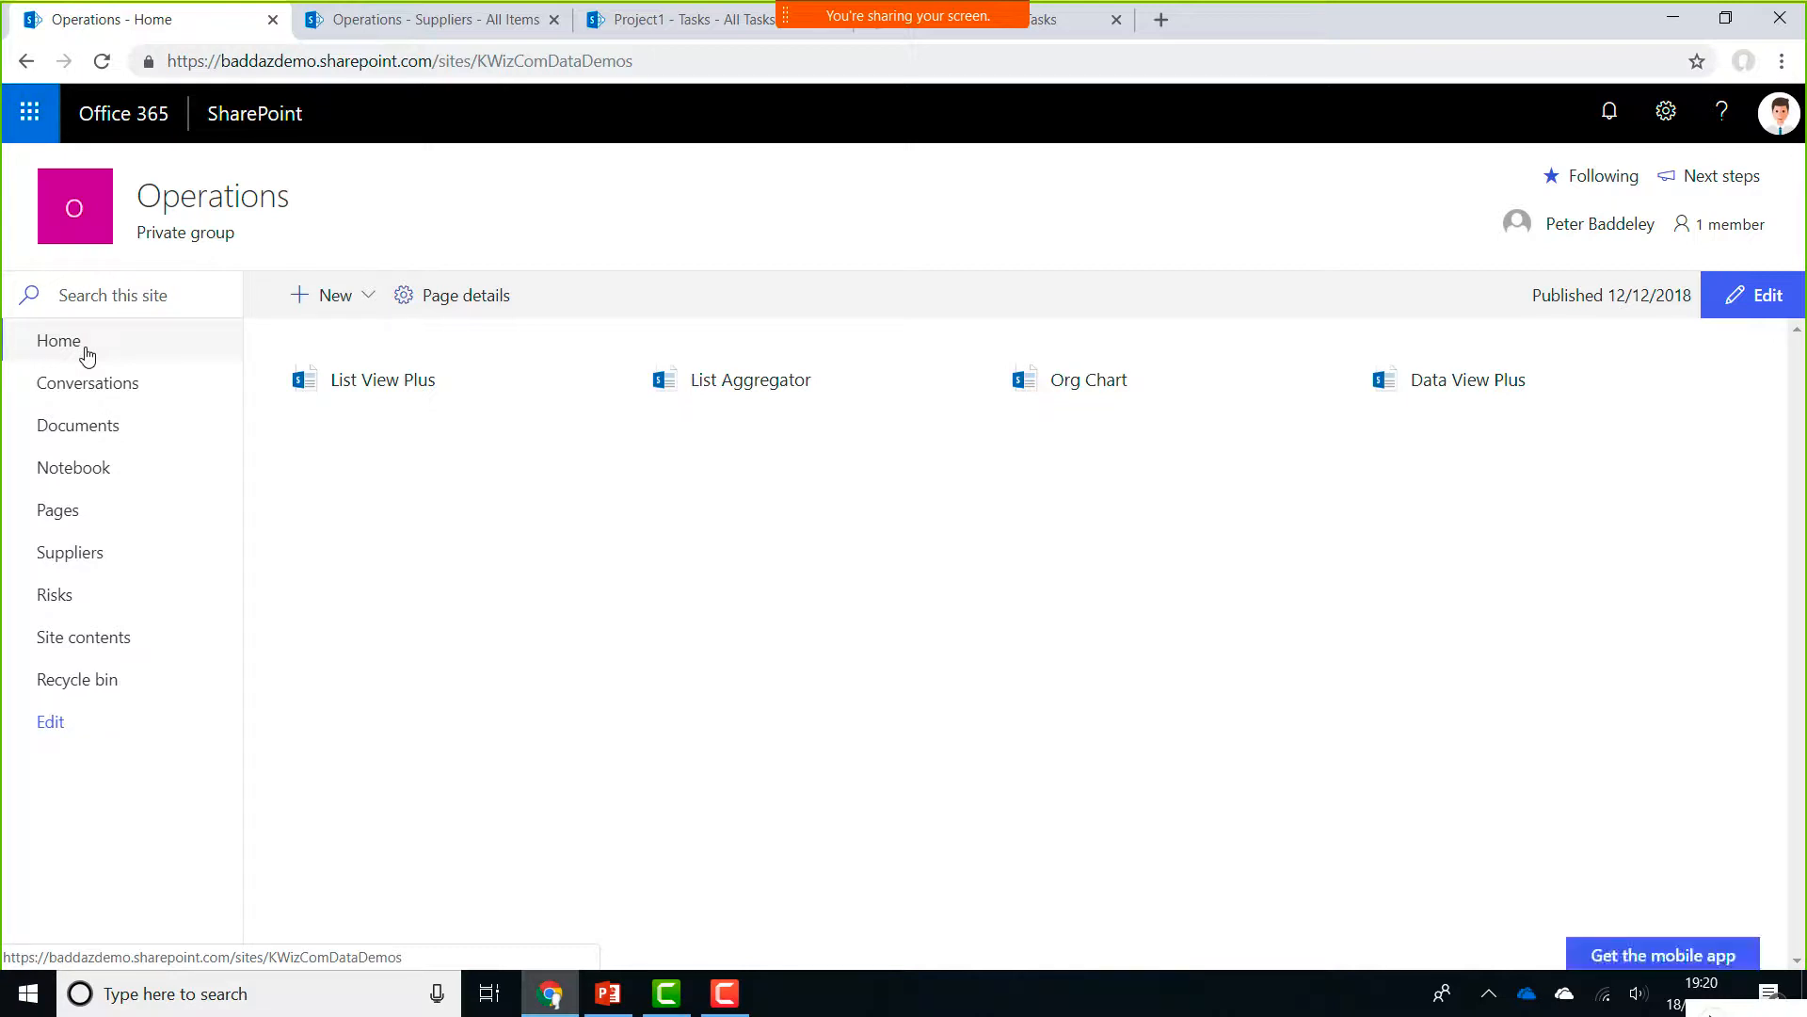
pyautogui.click(791, 378)
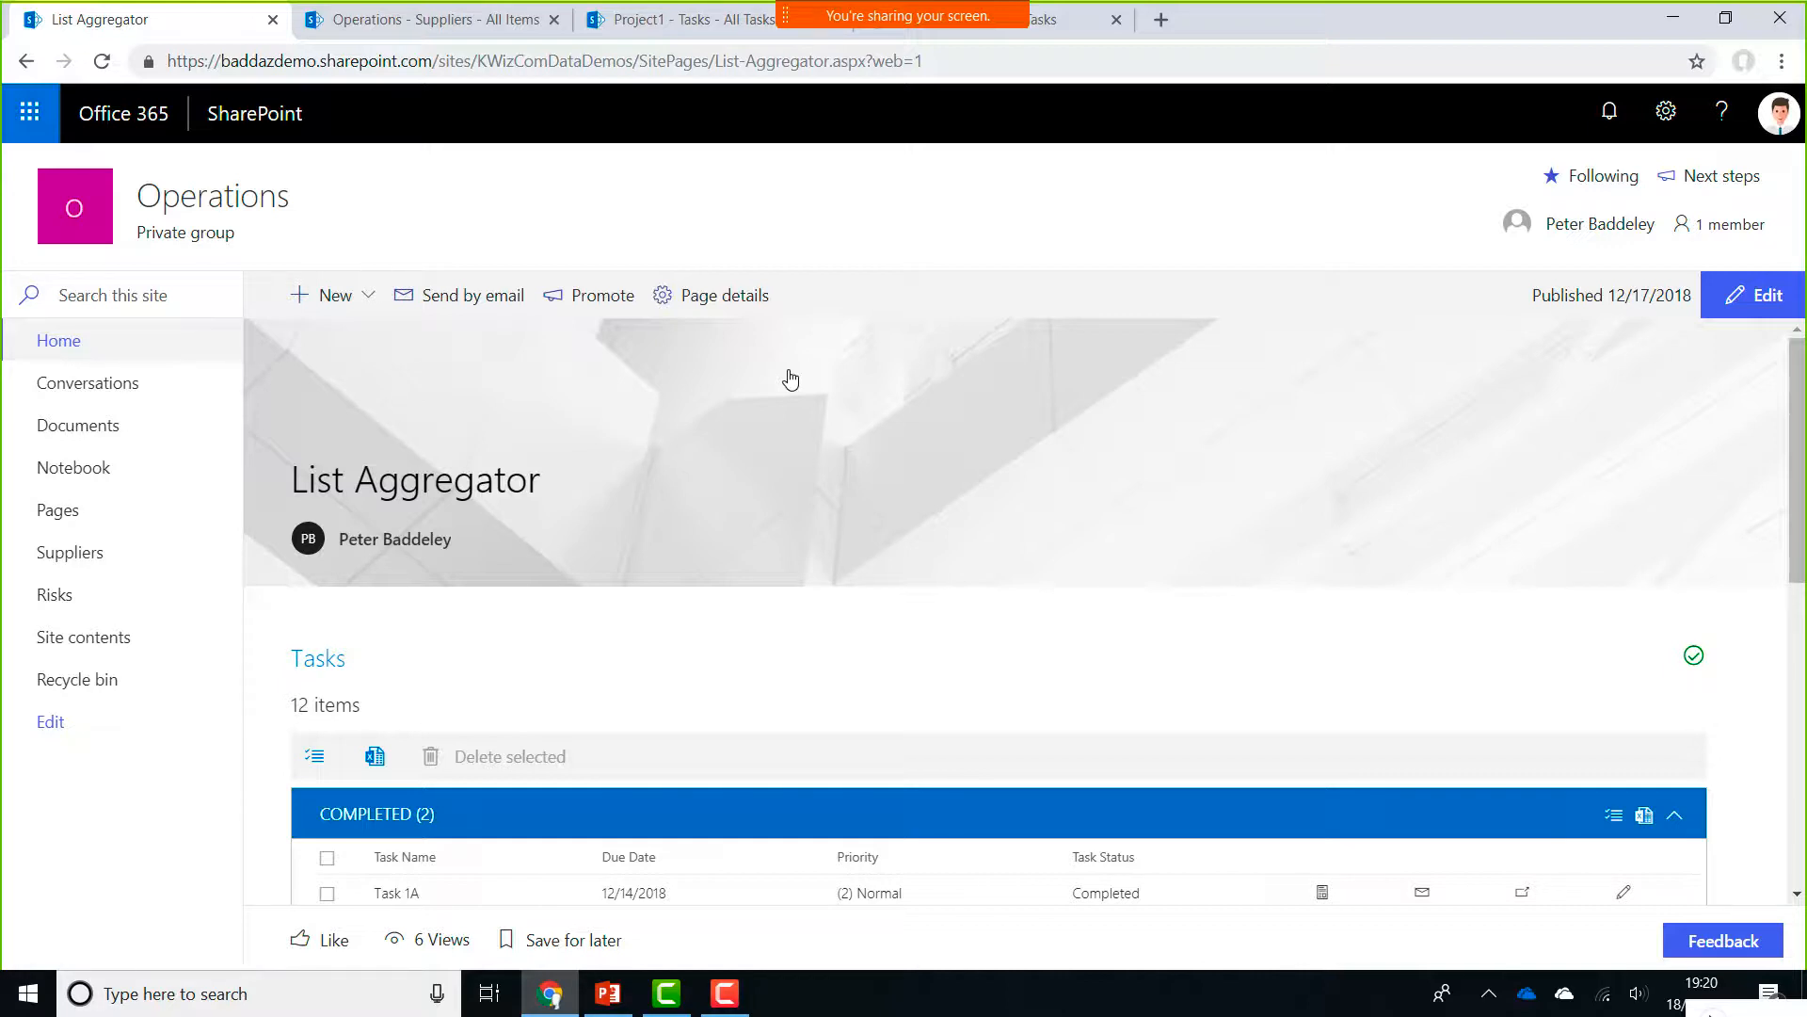
pyautogui.moveTo(1799, 408); pyautogui.dragTo(1802, 518)
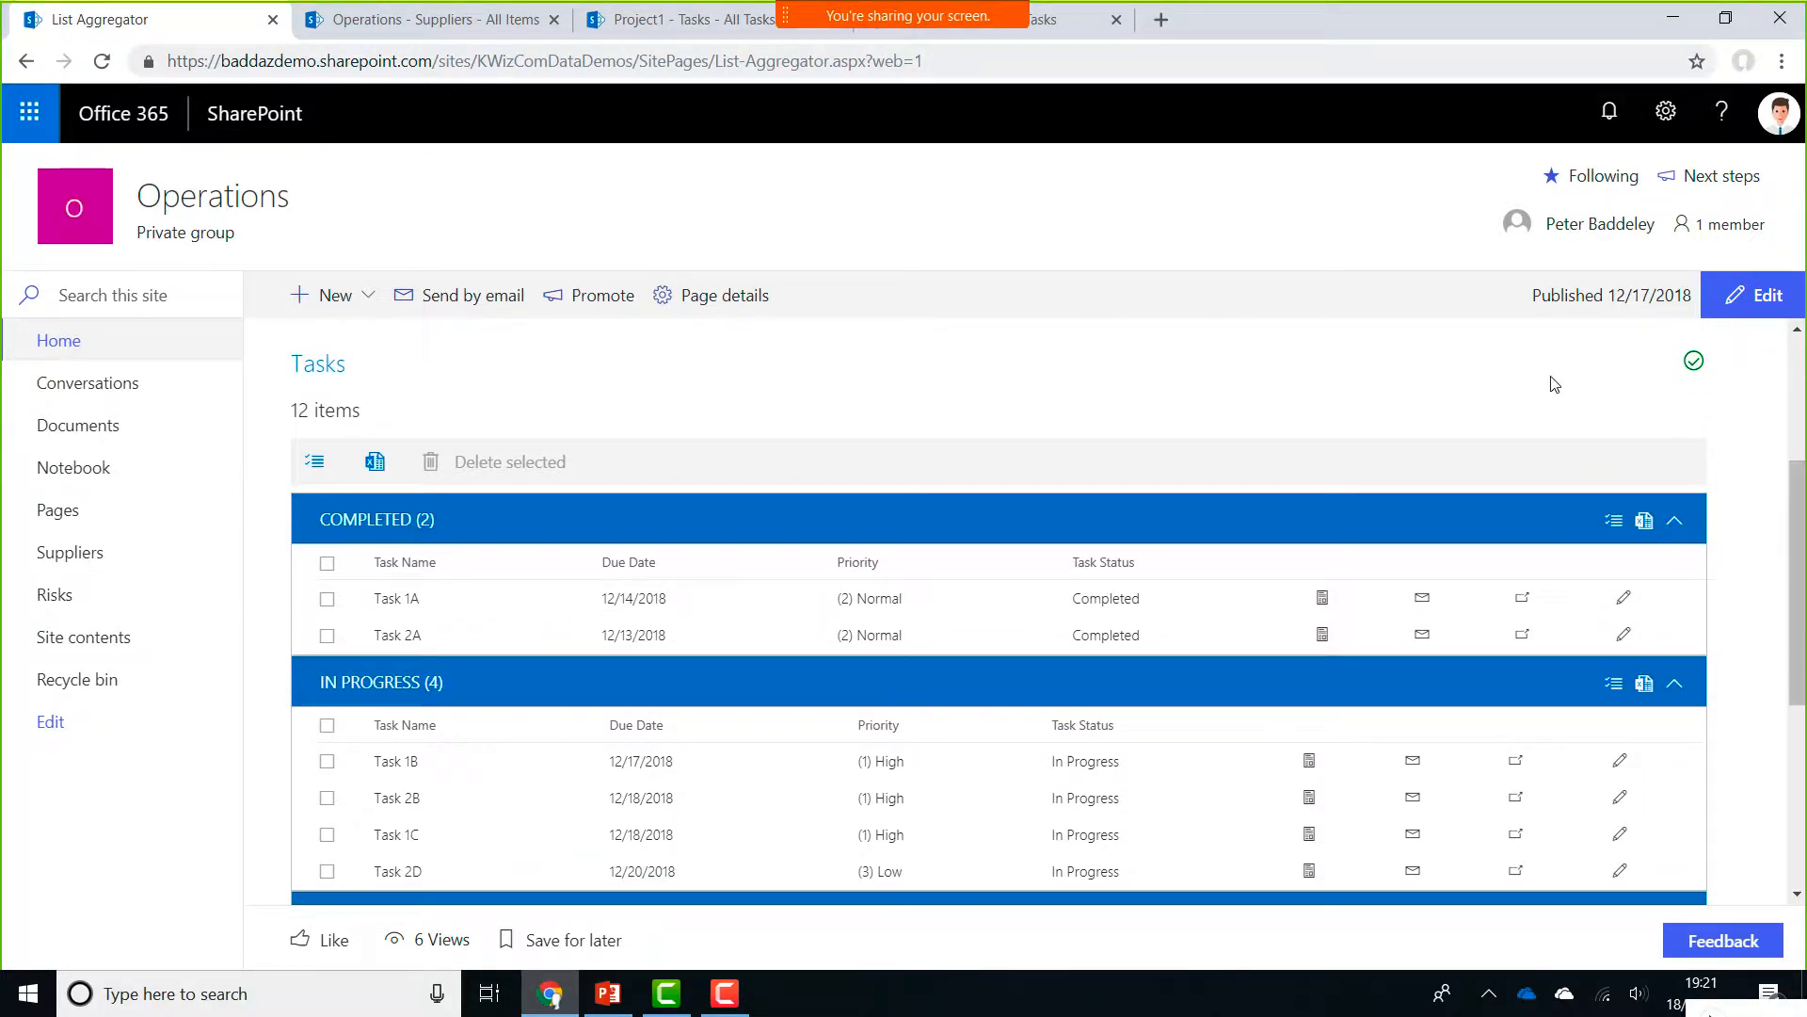
# Examine the source Tasks lists of Project1 and Project2, and return to the aggregated tasks on the List Aggregator page
pyautogui.click(637, 21)
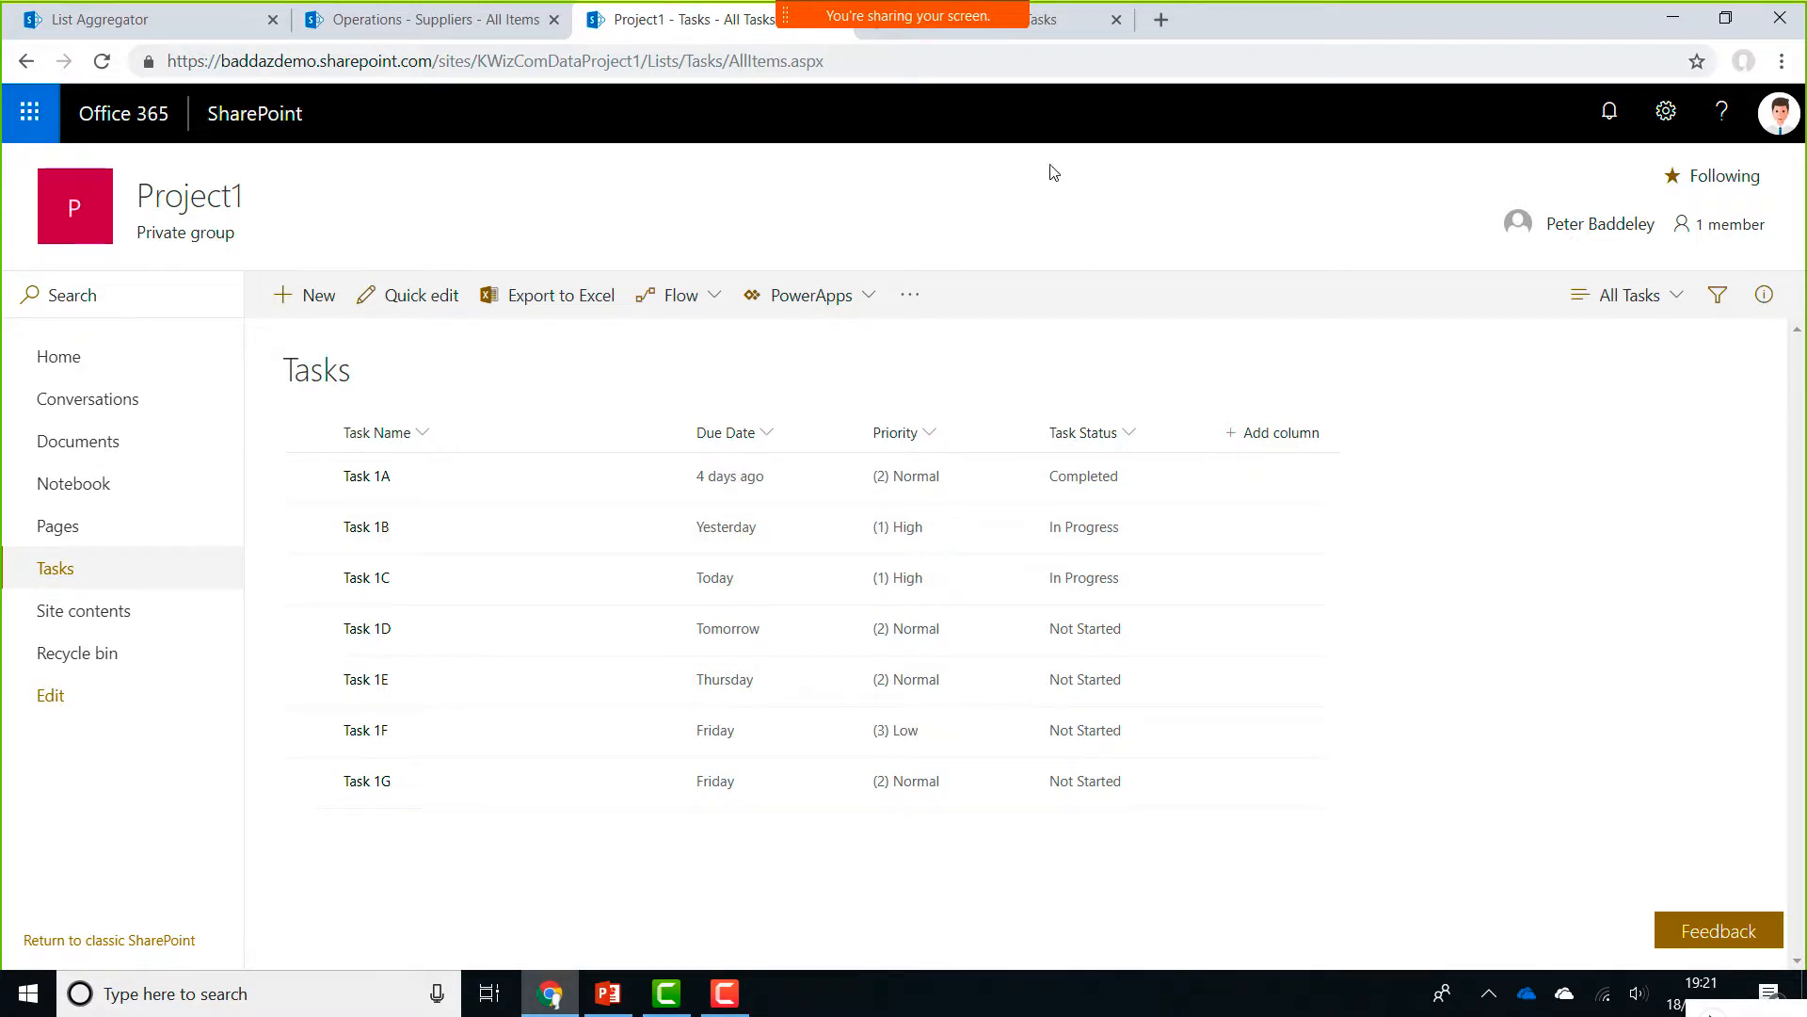
pyautogui.click(1070, 22)
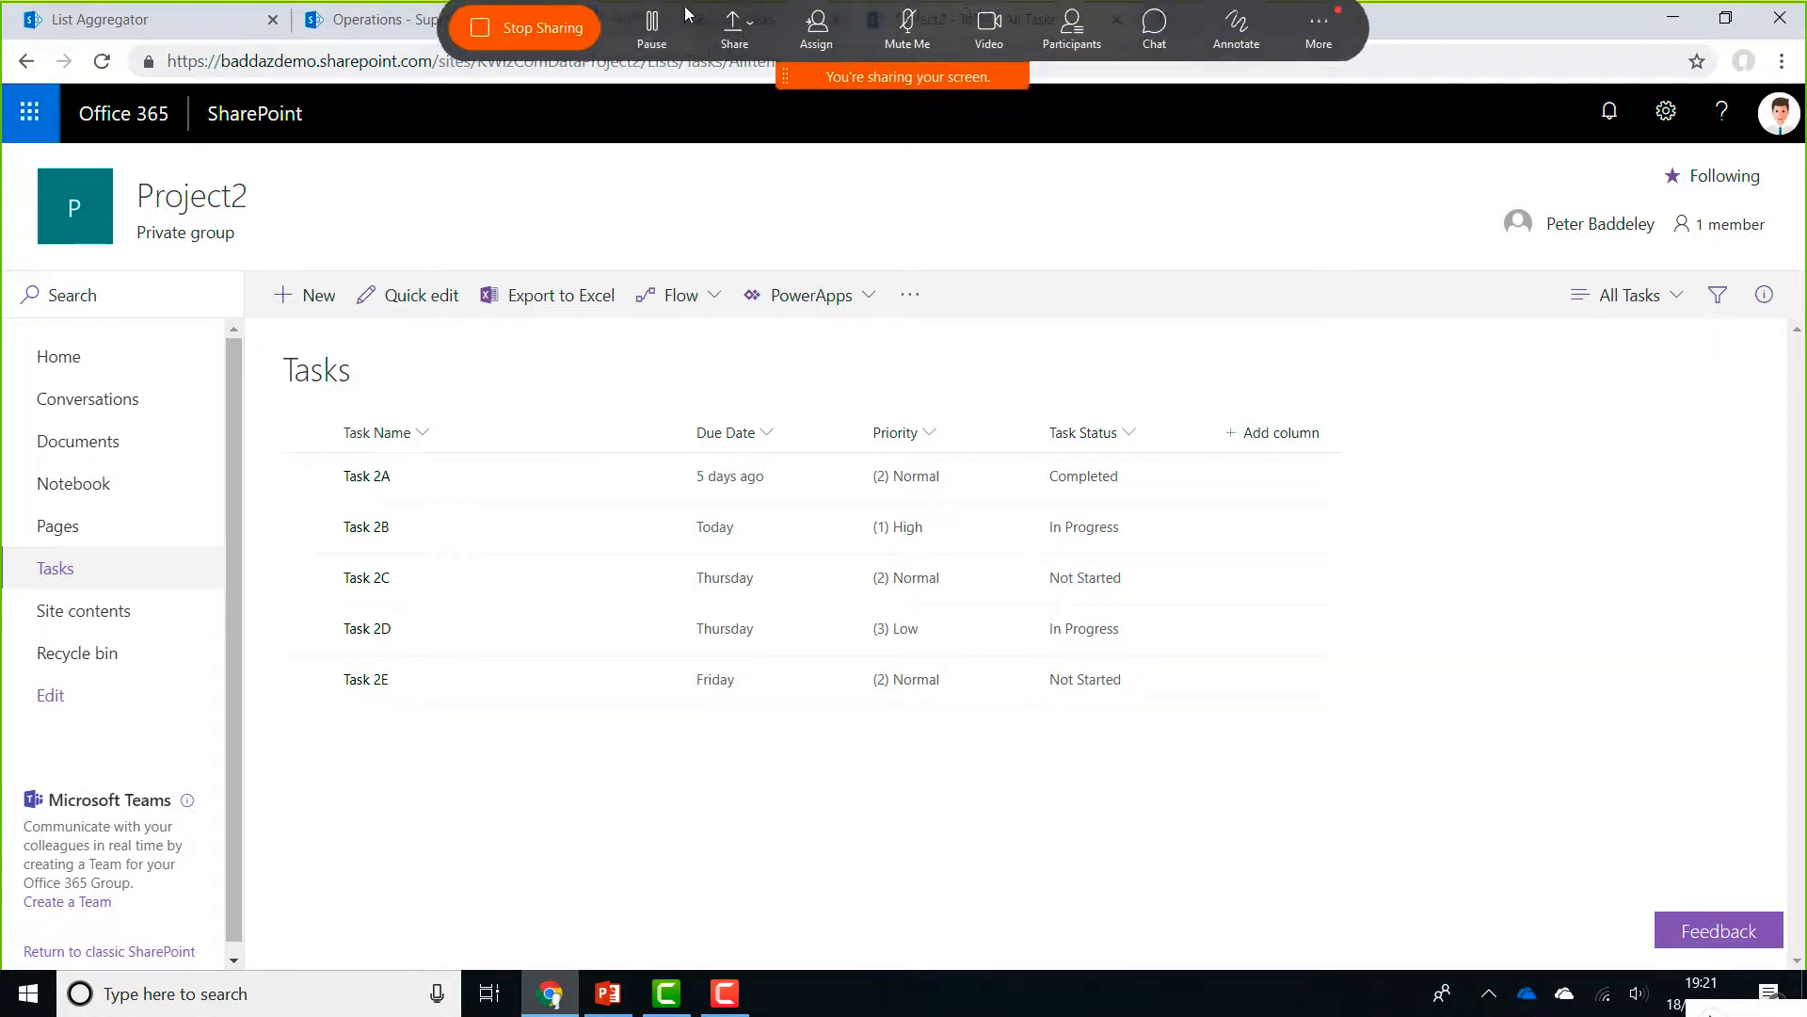
pyautogui.click(357, 26)
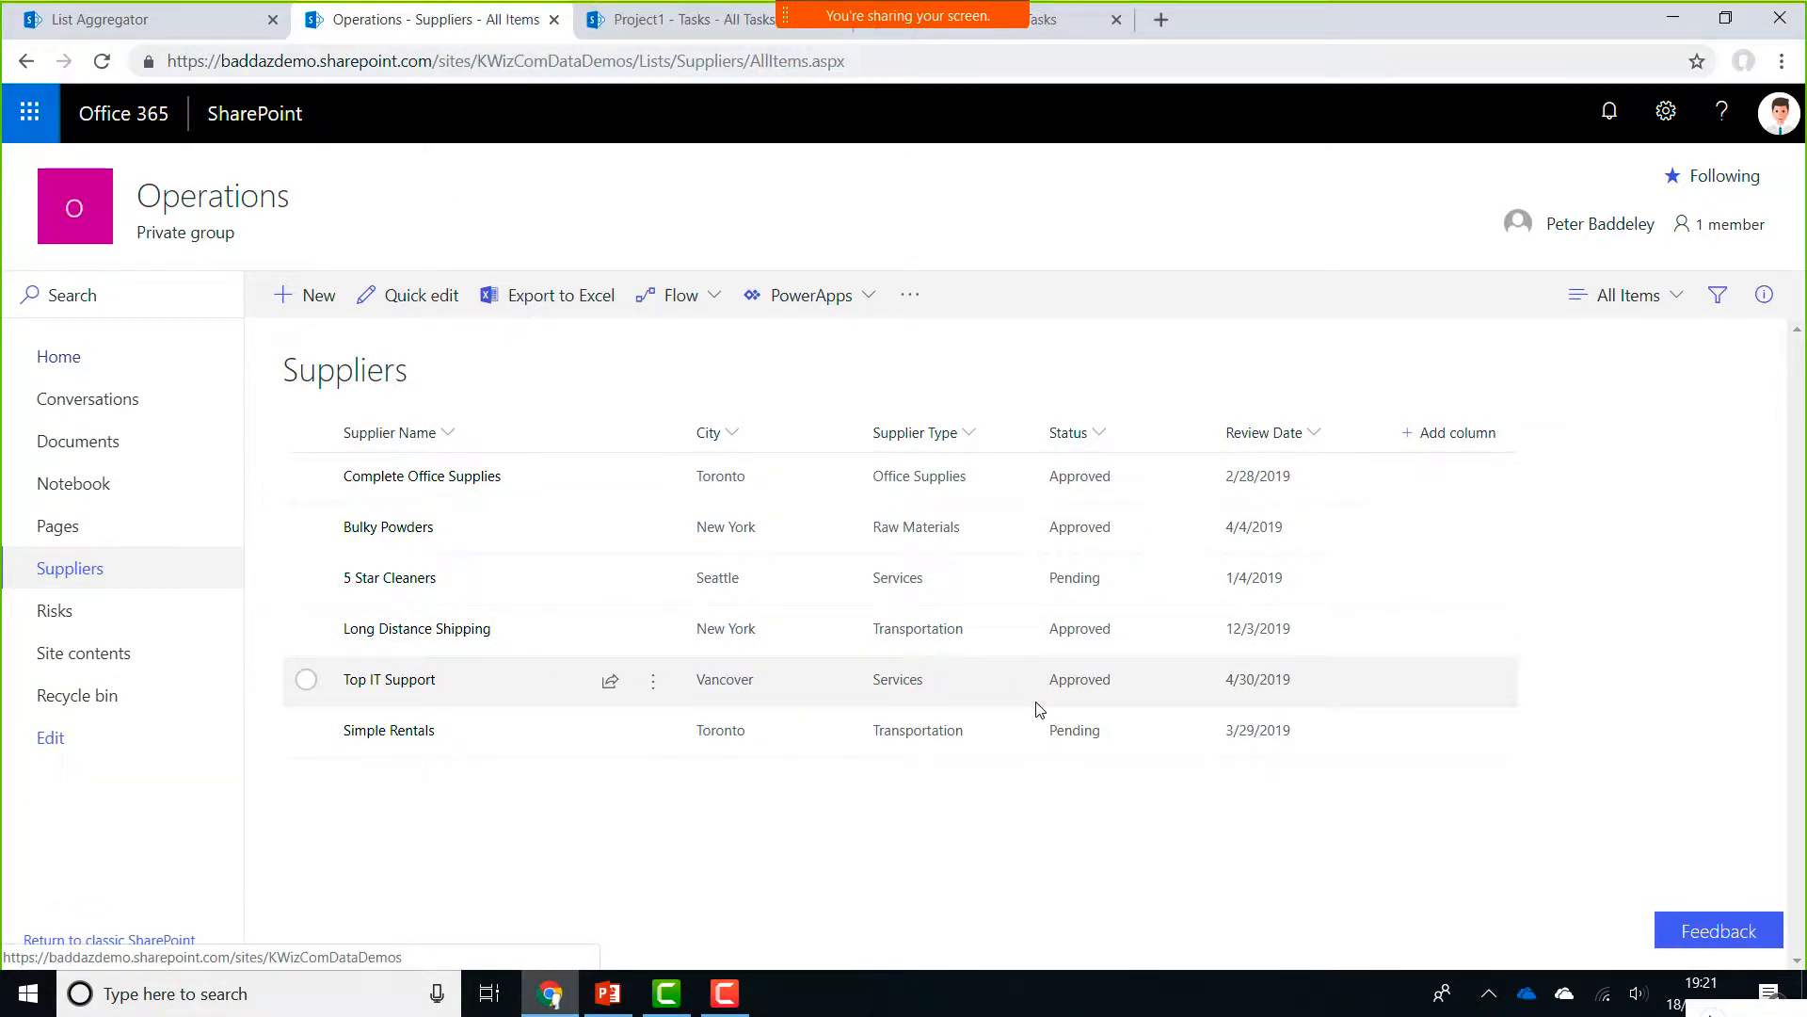
pyautogui.click(104, 20)
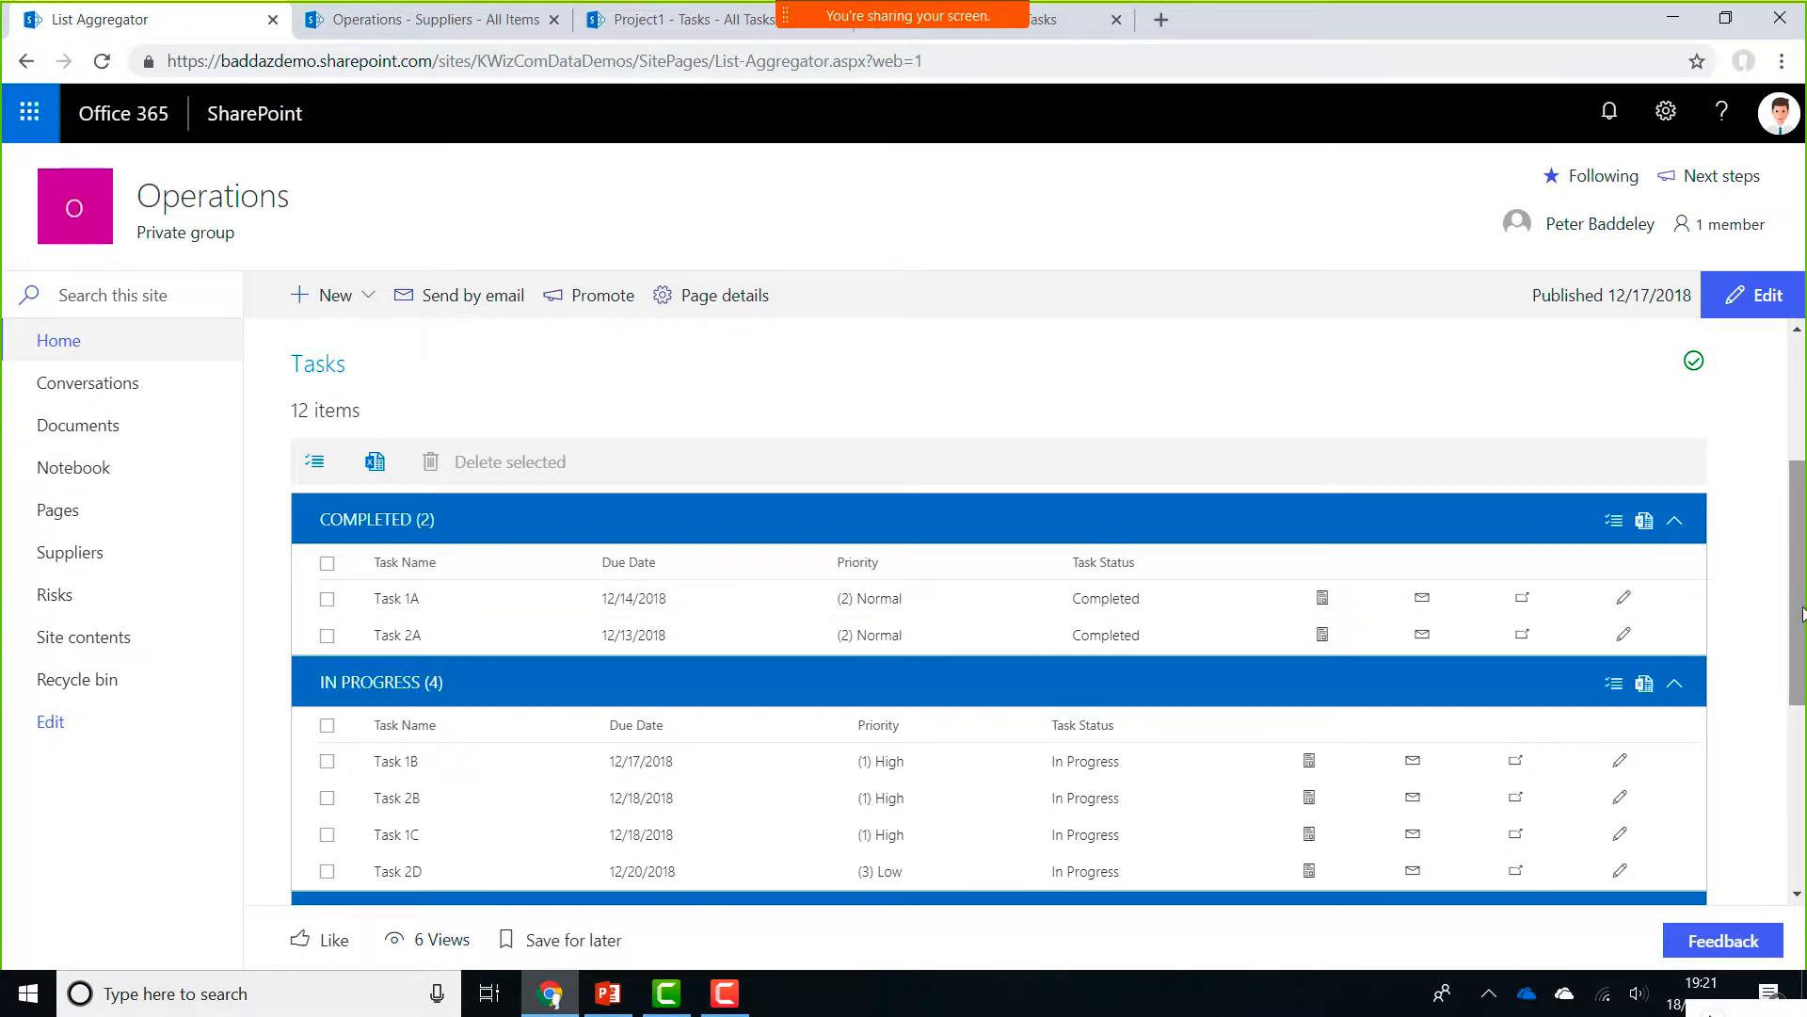
pyautogui.moveTo(1803, 621)
pyautogui.mouseDown()
pyautogui.moveTo(1801, 800)
pyautogui.moveTo(1802, 637)
pyautogui.mouseUp()
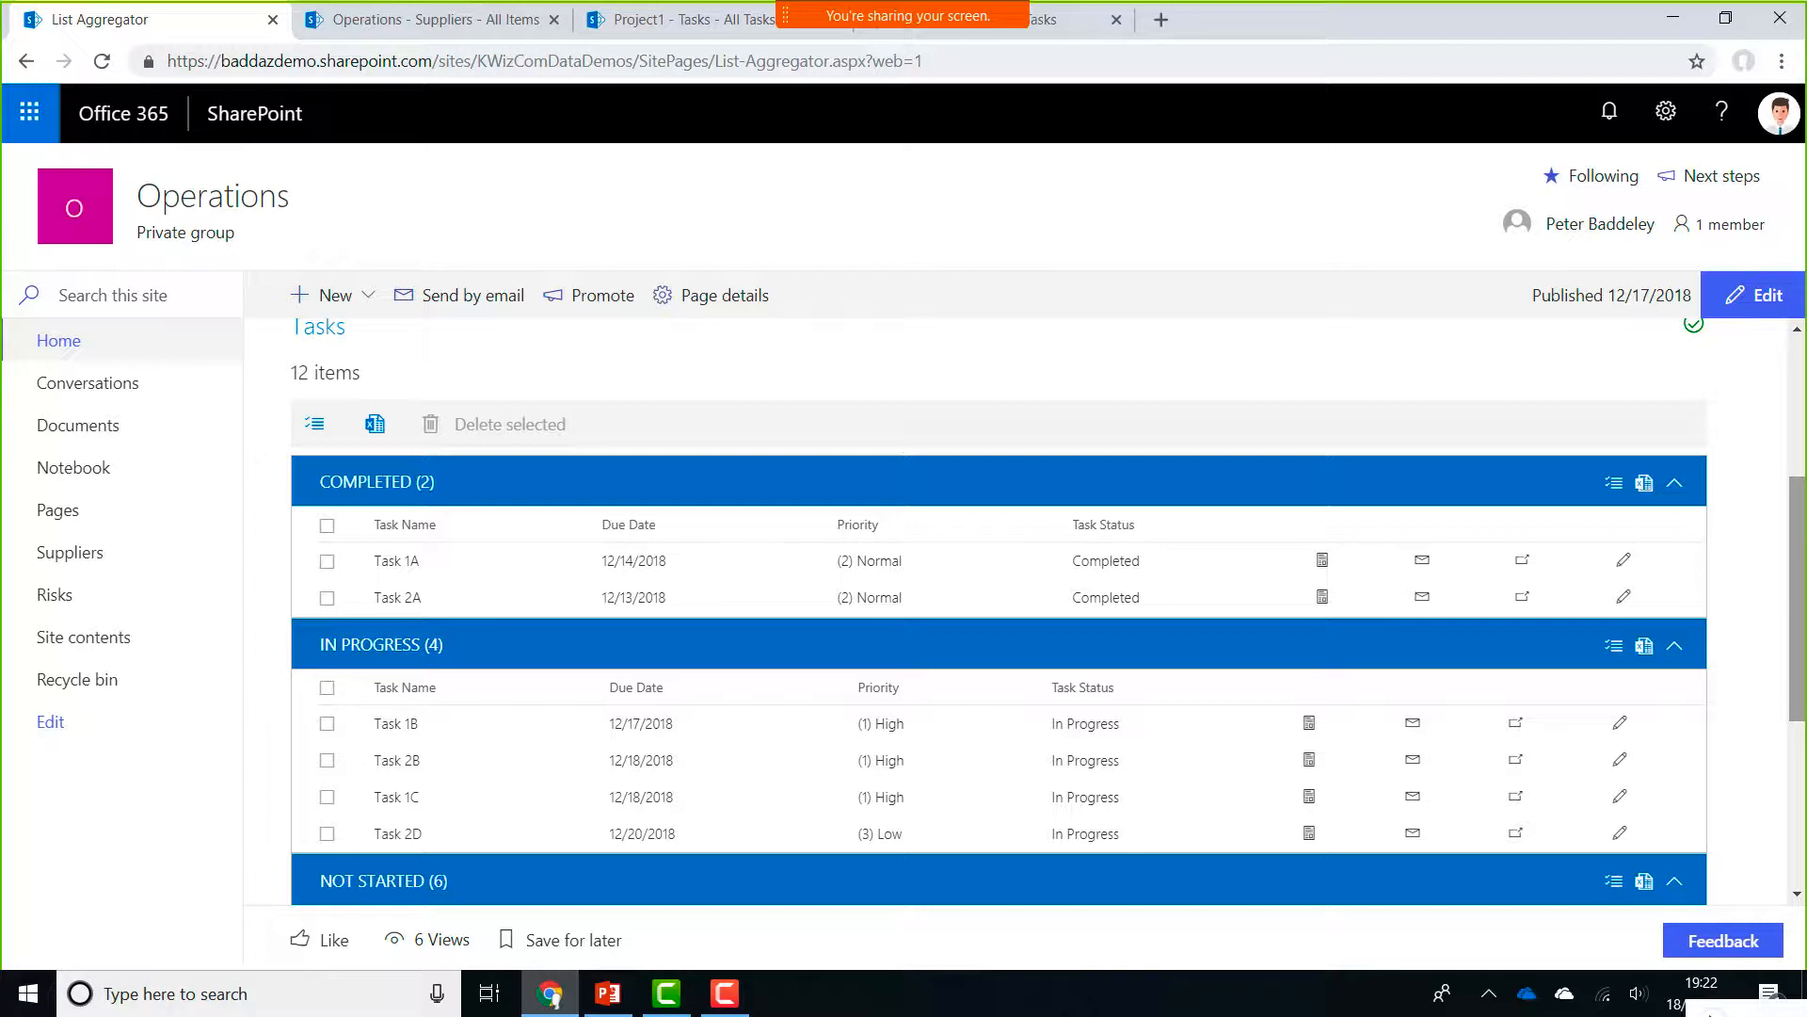
# Put the List Aggregator page in edit mode and delete the section holding the Tasks web part
pyautogui.click(1758, 300)
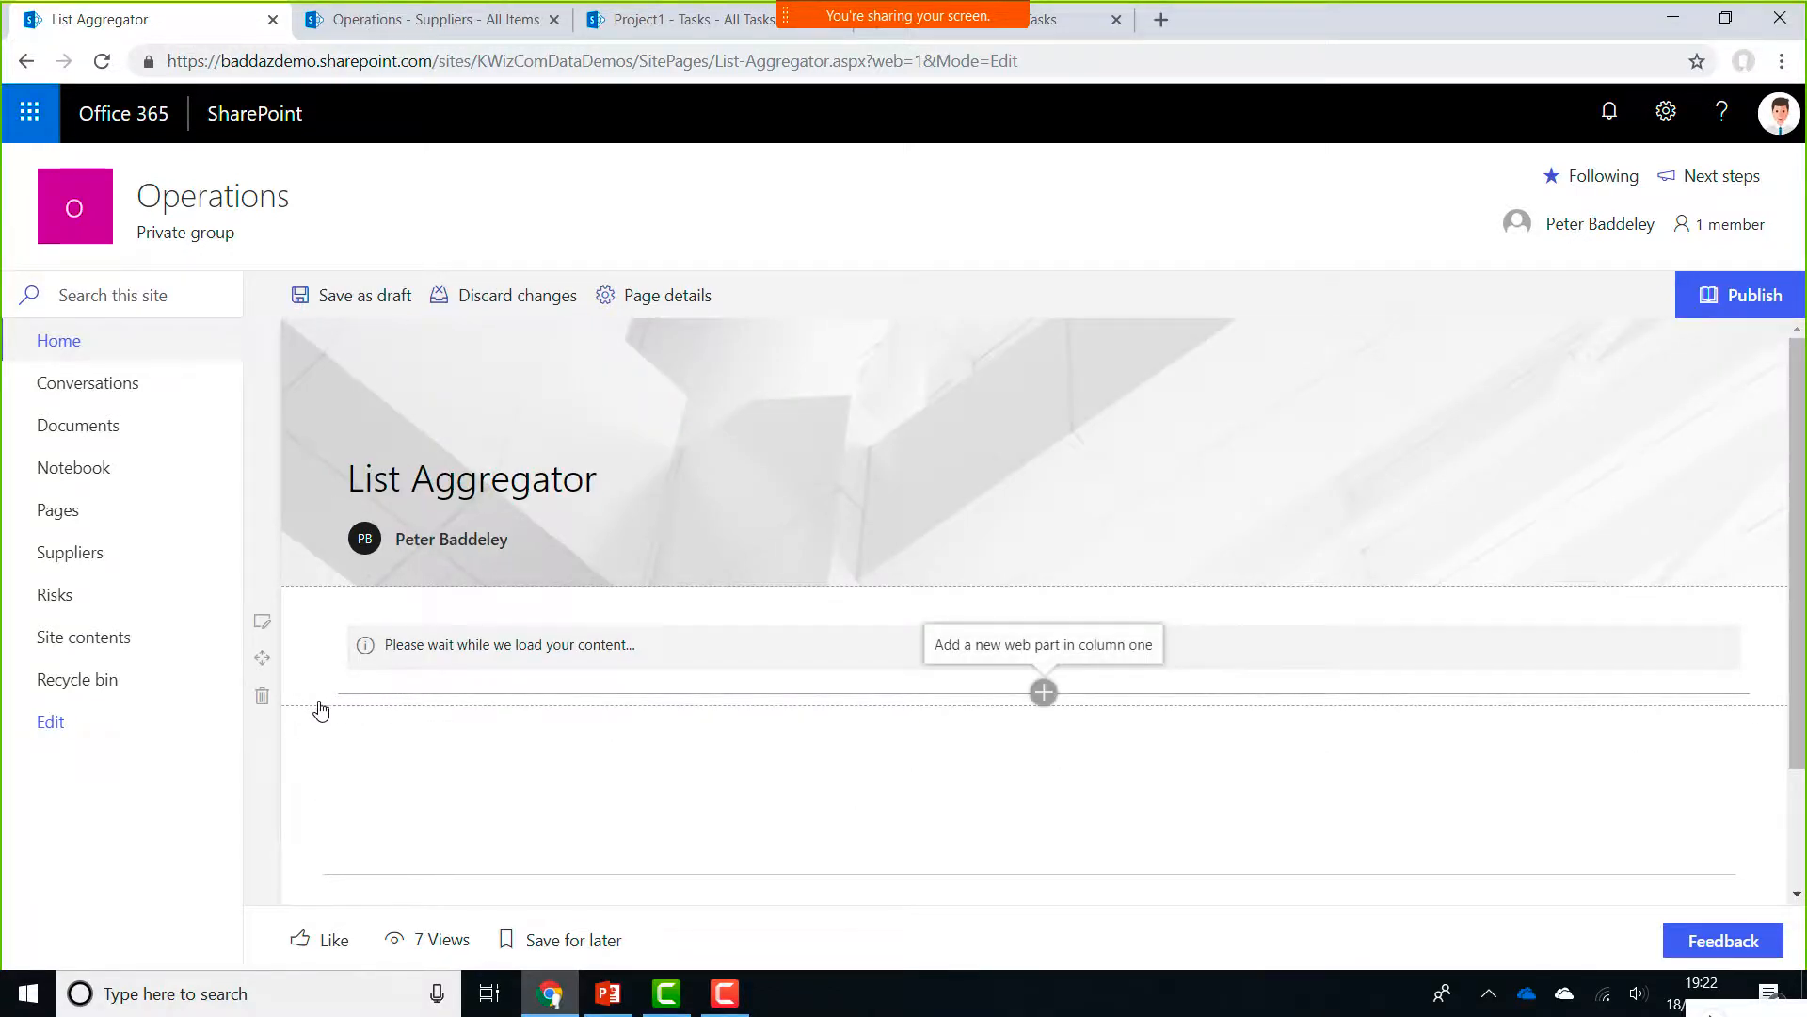
pyautogui.click(265, 698)
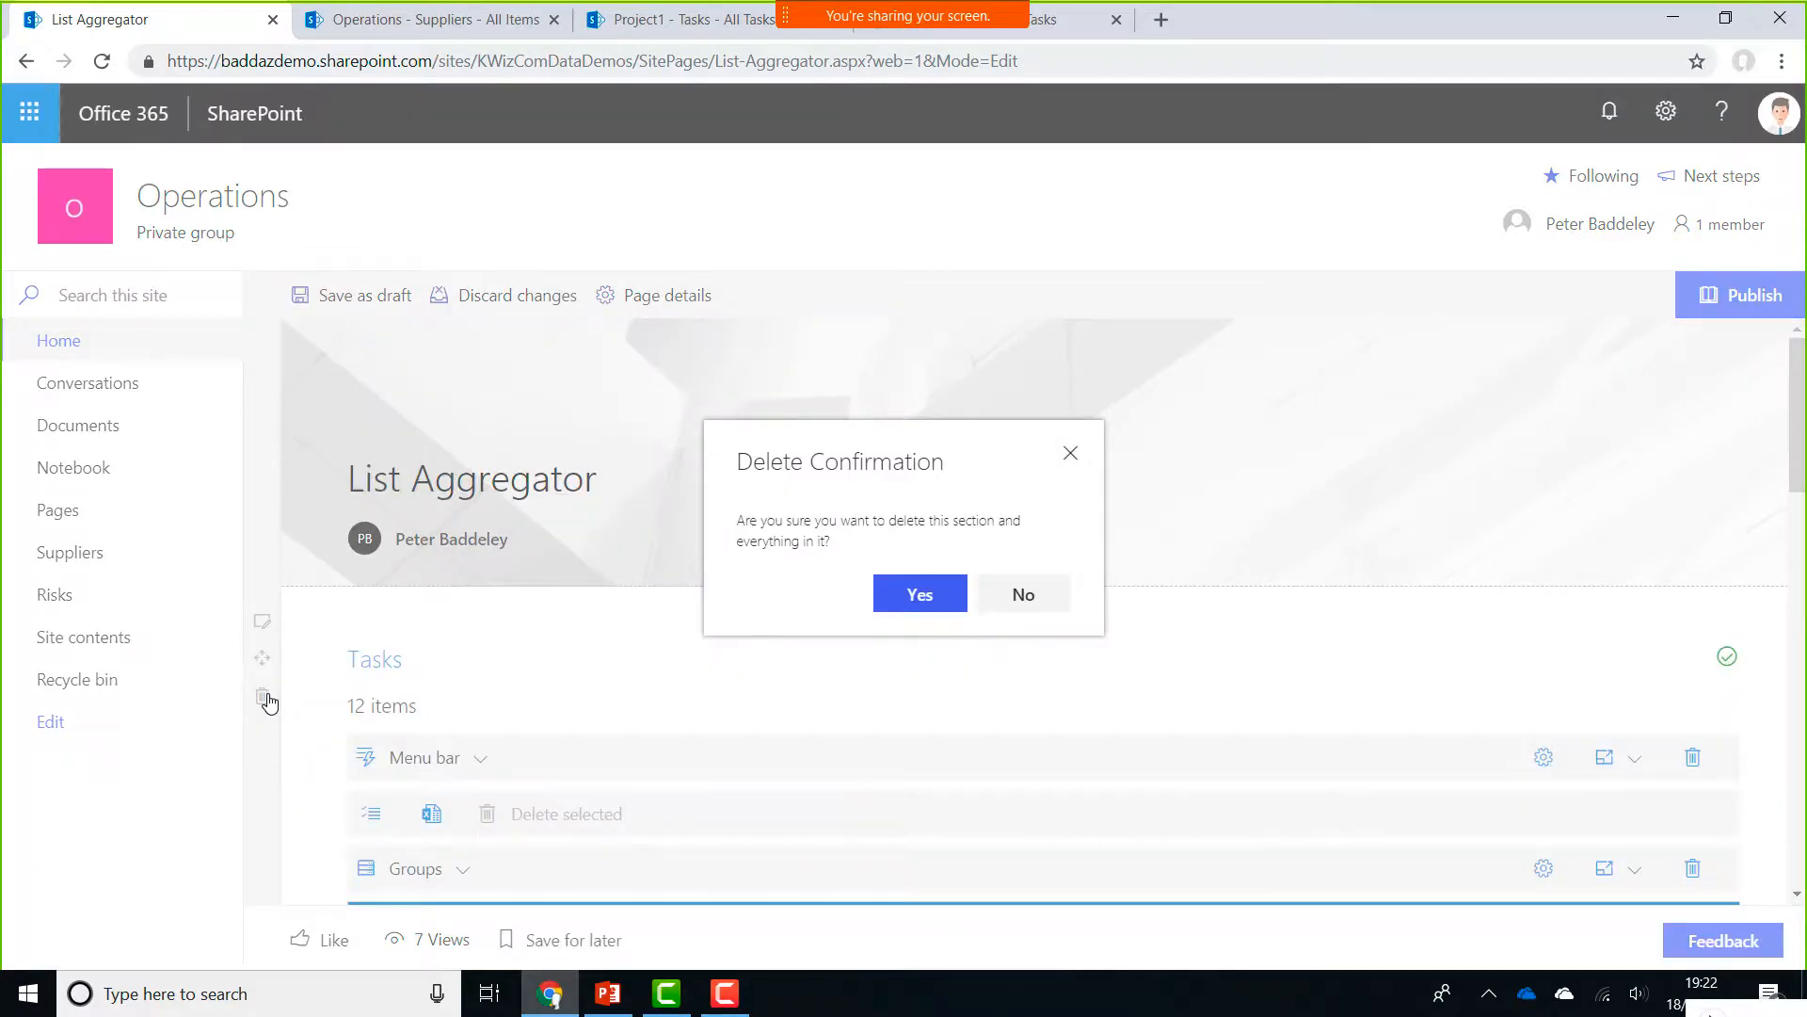
pyautogui.click(930, 597)
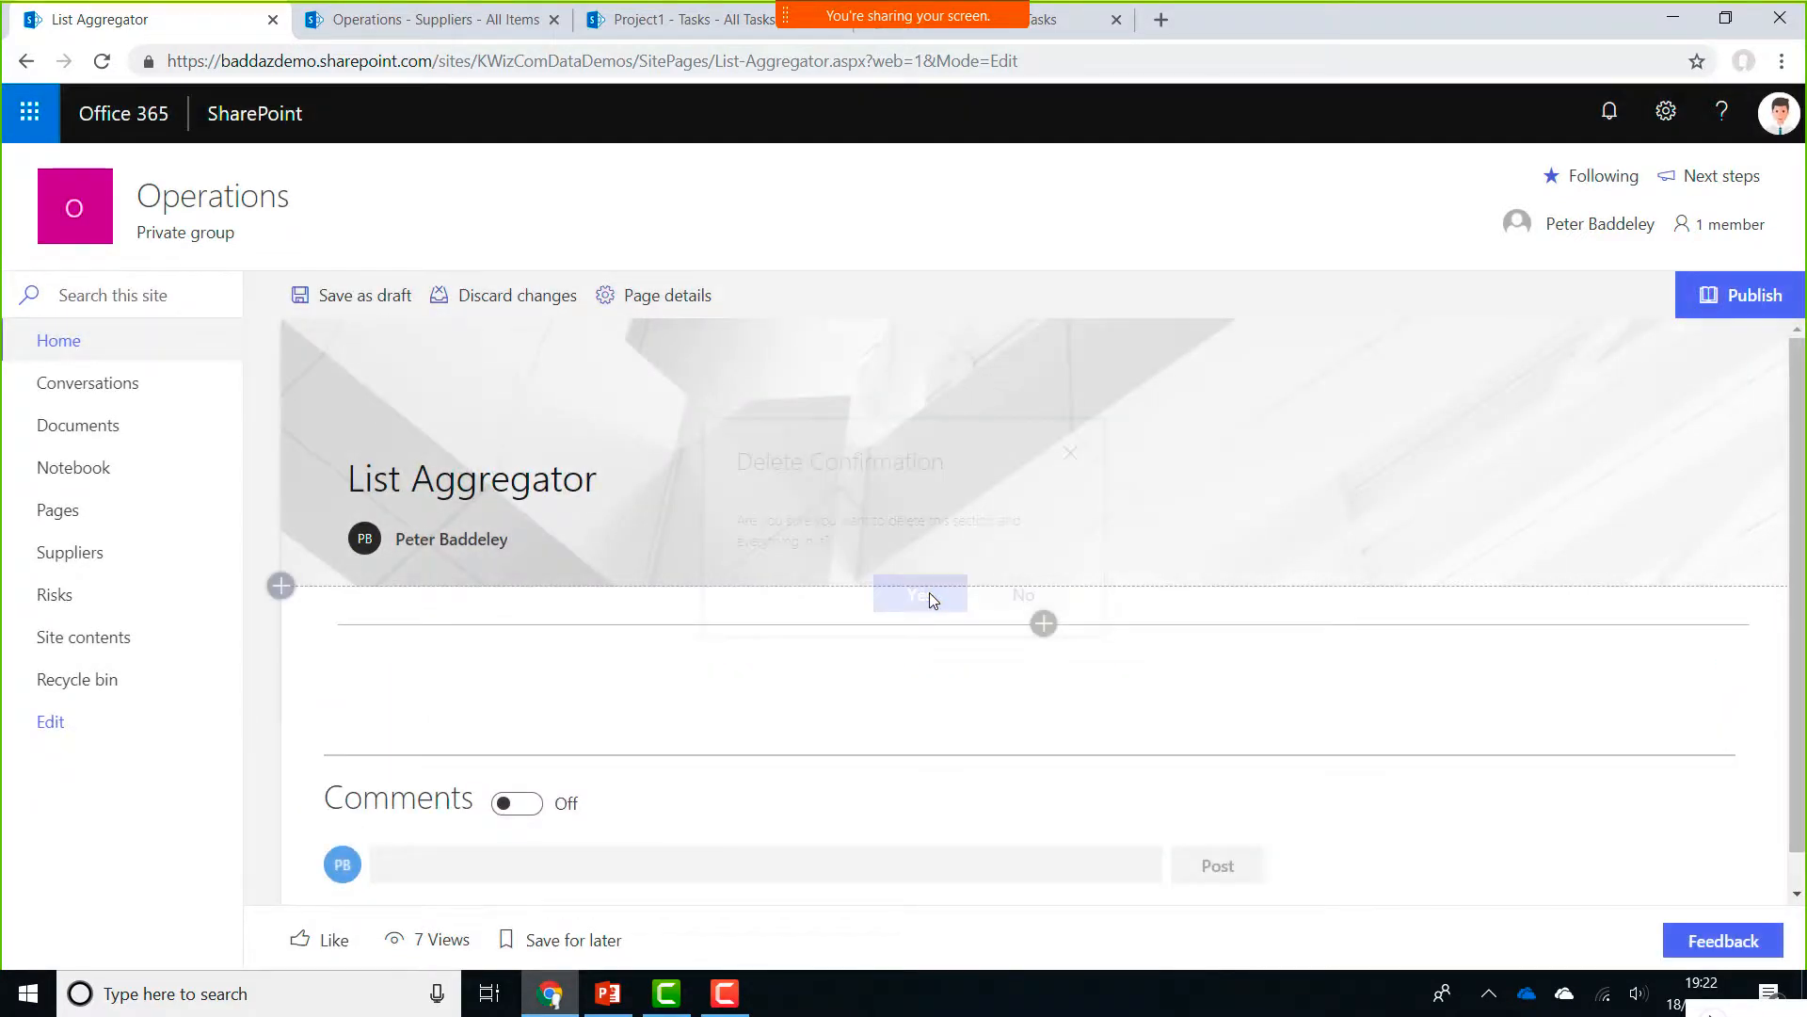
# Add the List aggregator web part to the empty section of the page
pyautogui.click(1042, 624)
pyautogui.scroll(-3, 1139, 772)
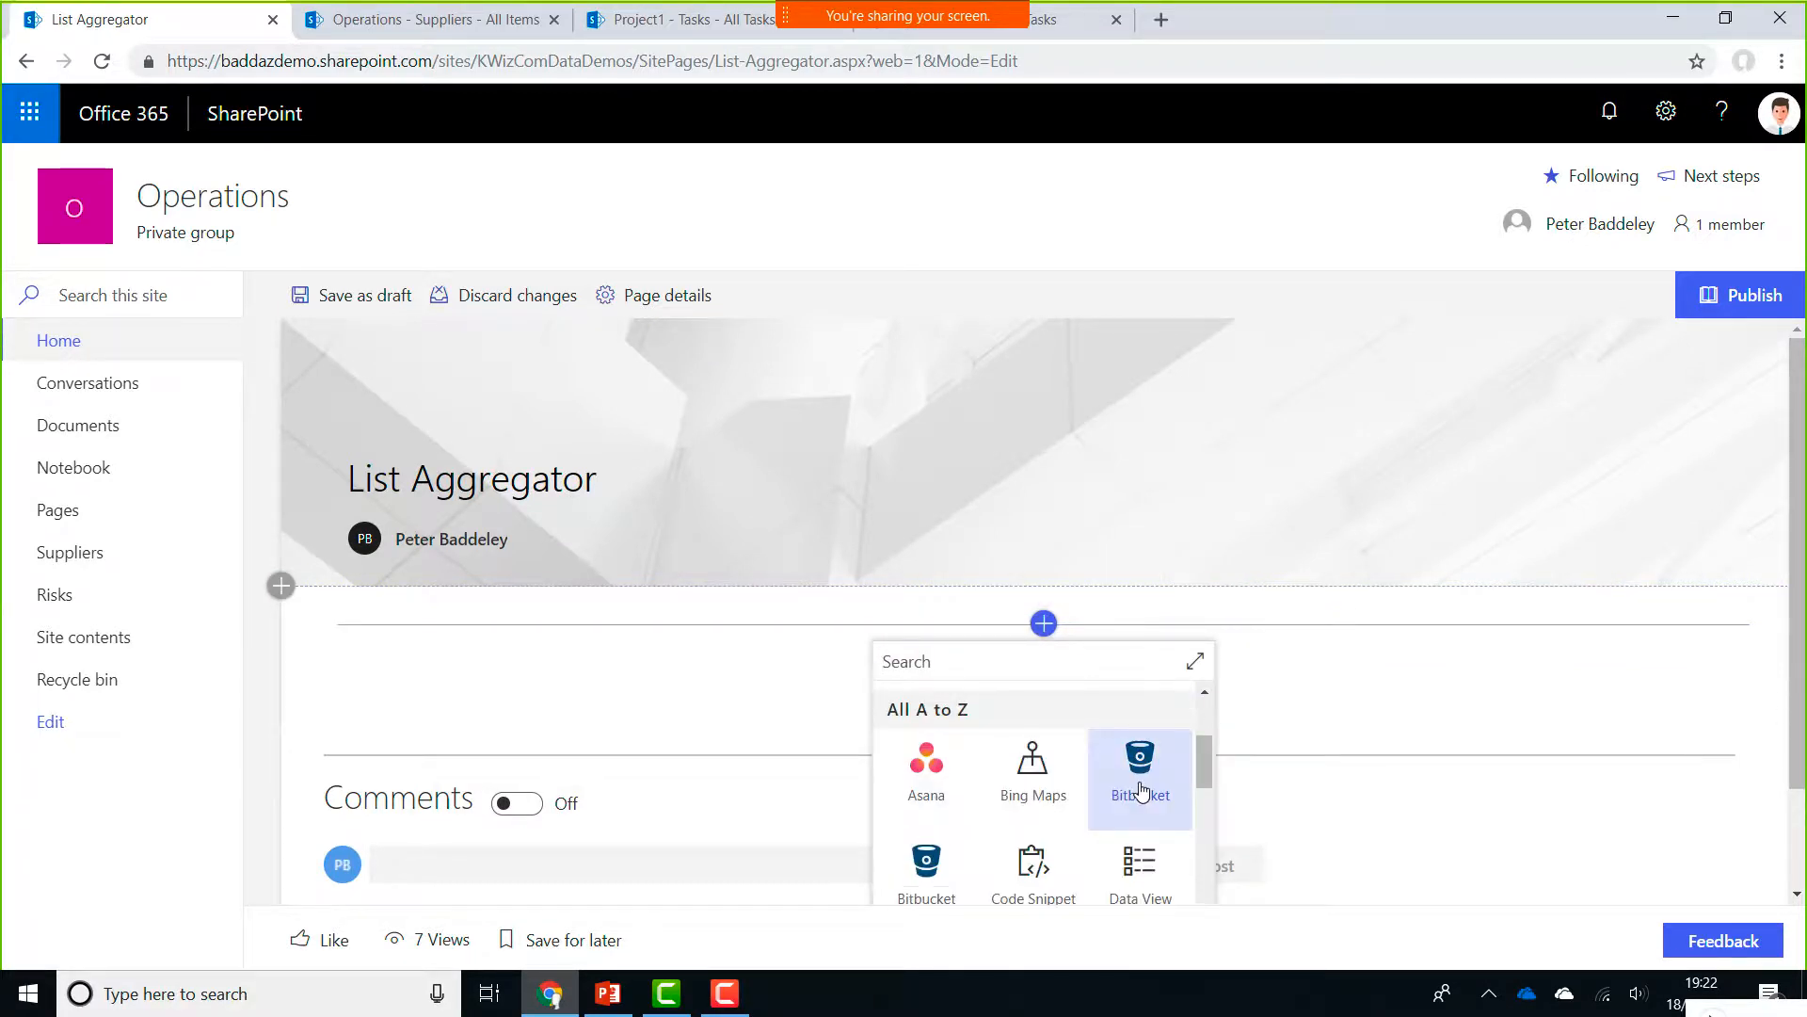
pyautogui.scroll(-5, 1141, 790)
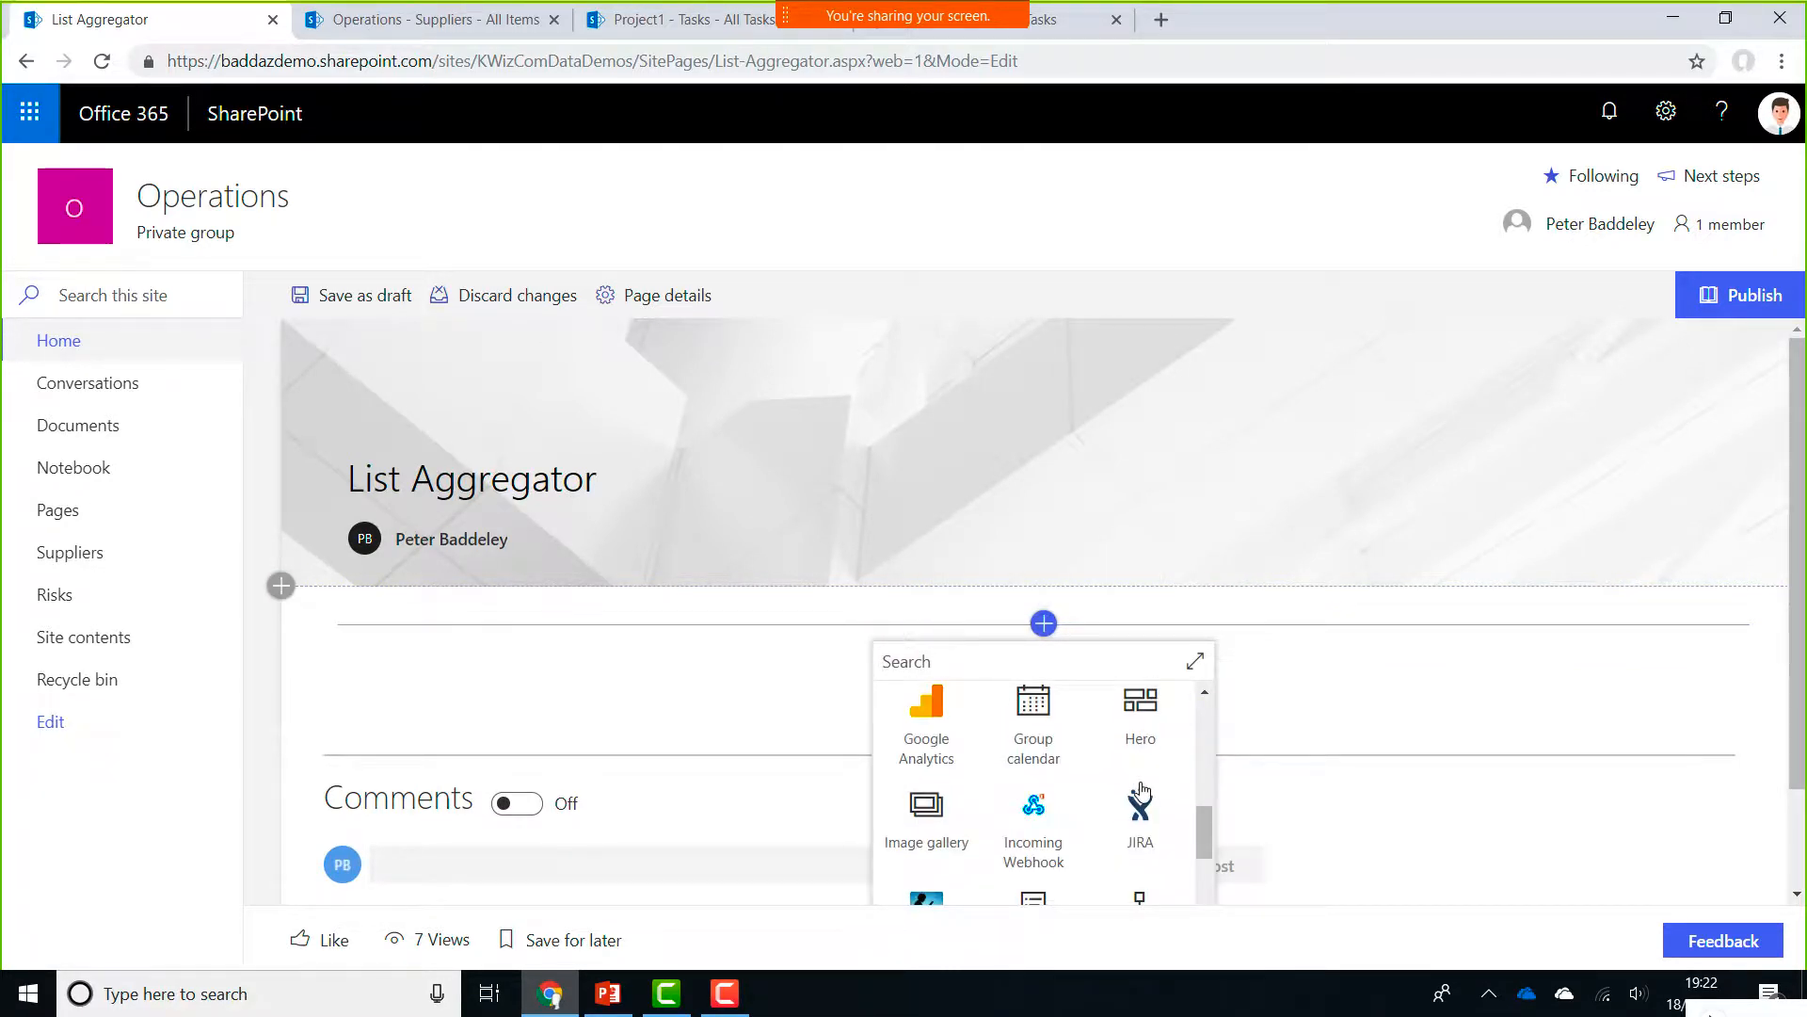
pyautogui.scroll(-1, 1140, 791)
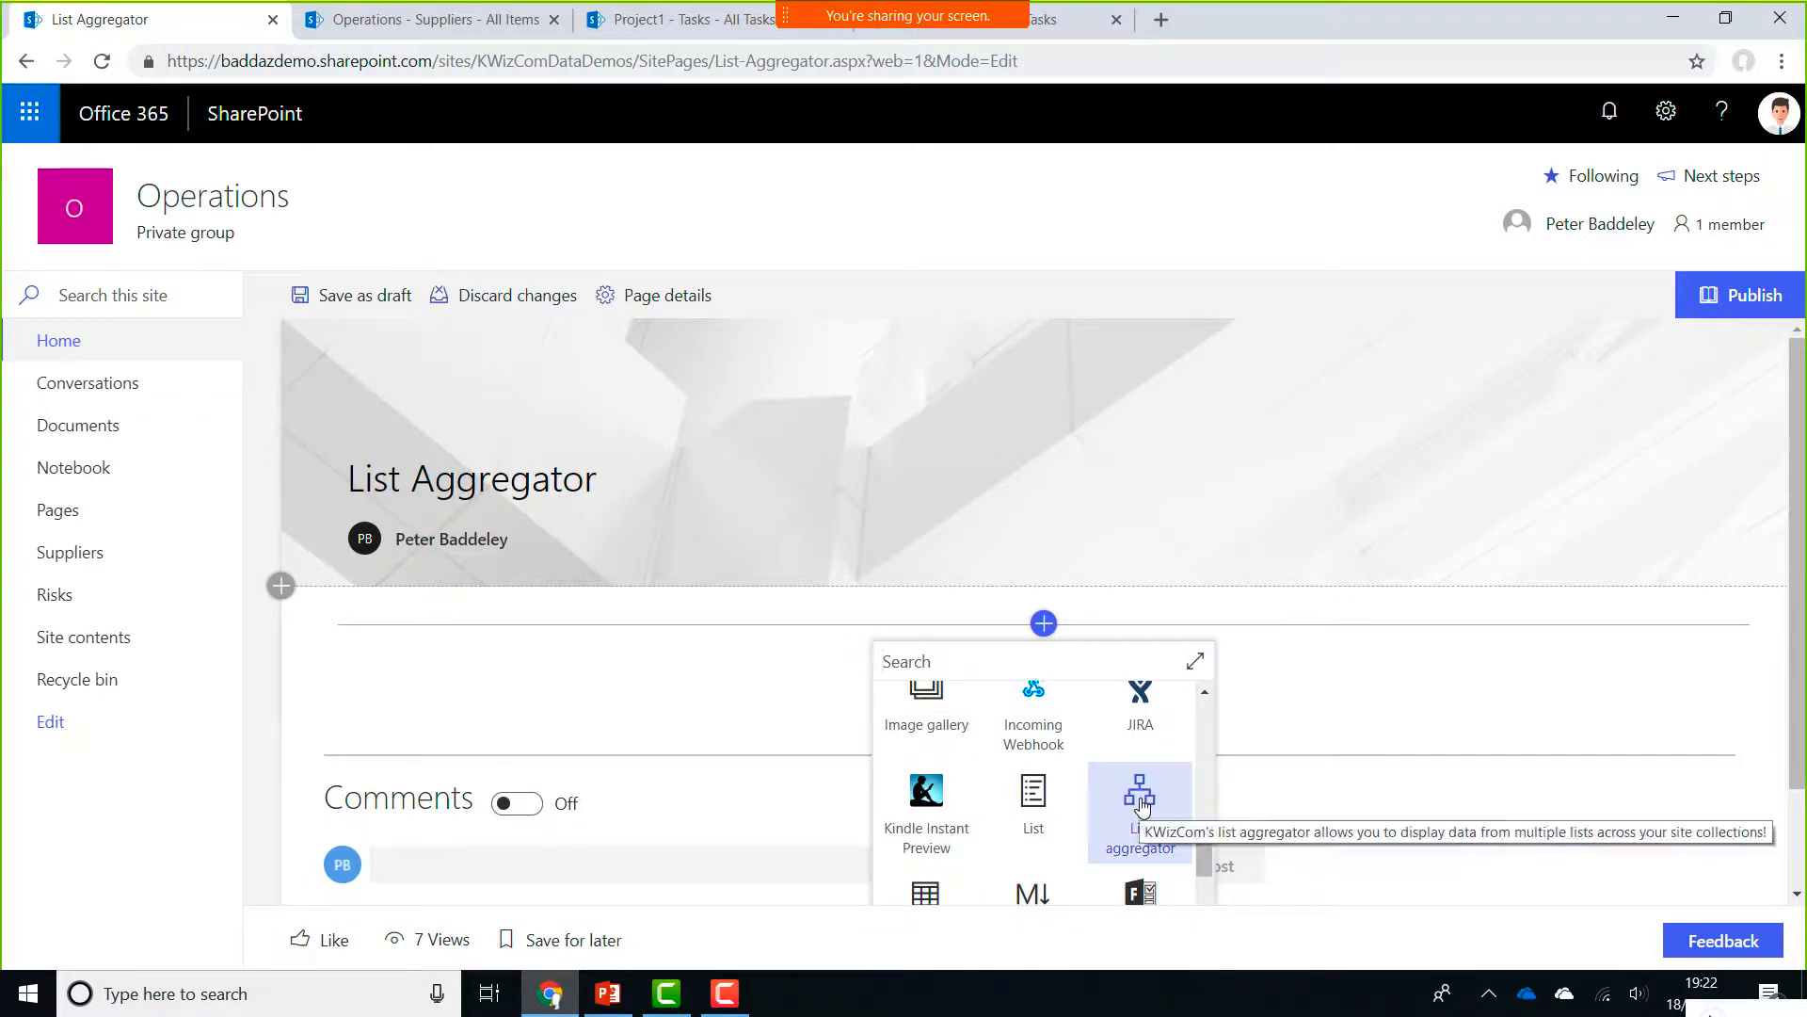
pyautogui.click(1142, 808)
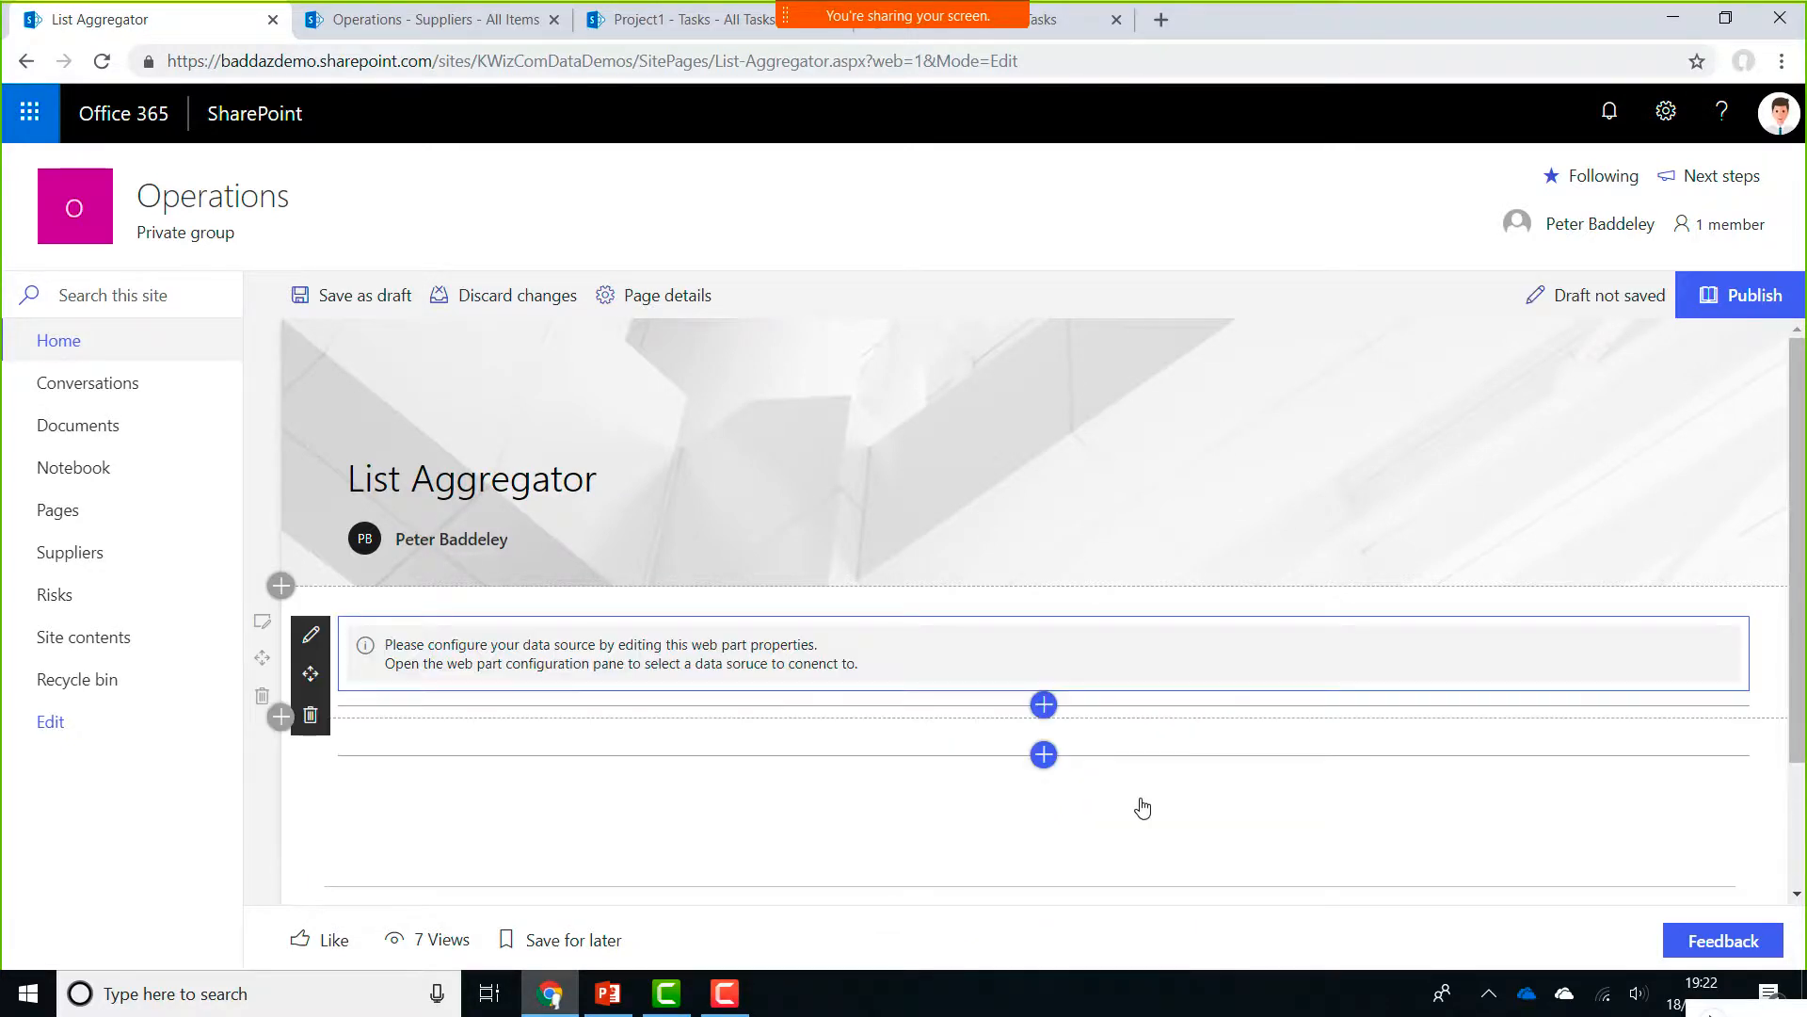
# Open the List aggregator web part's configuration and set the data source type to SharePoint List Aggregator
pyautogui.click(303, 644)
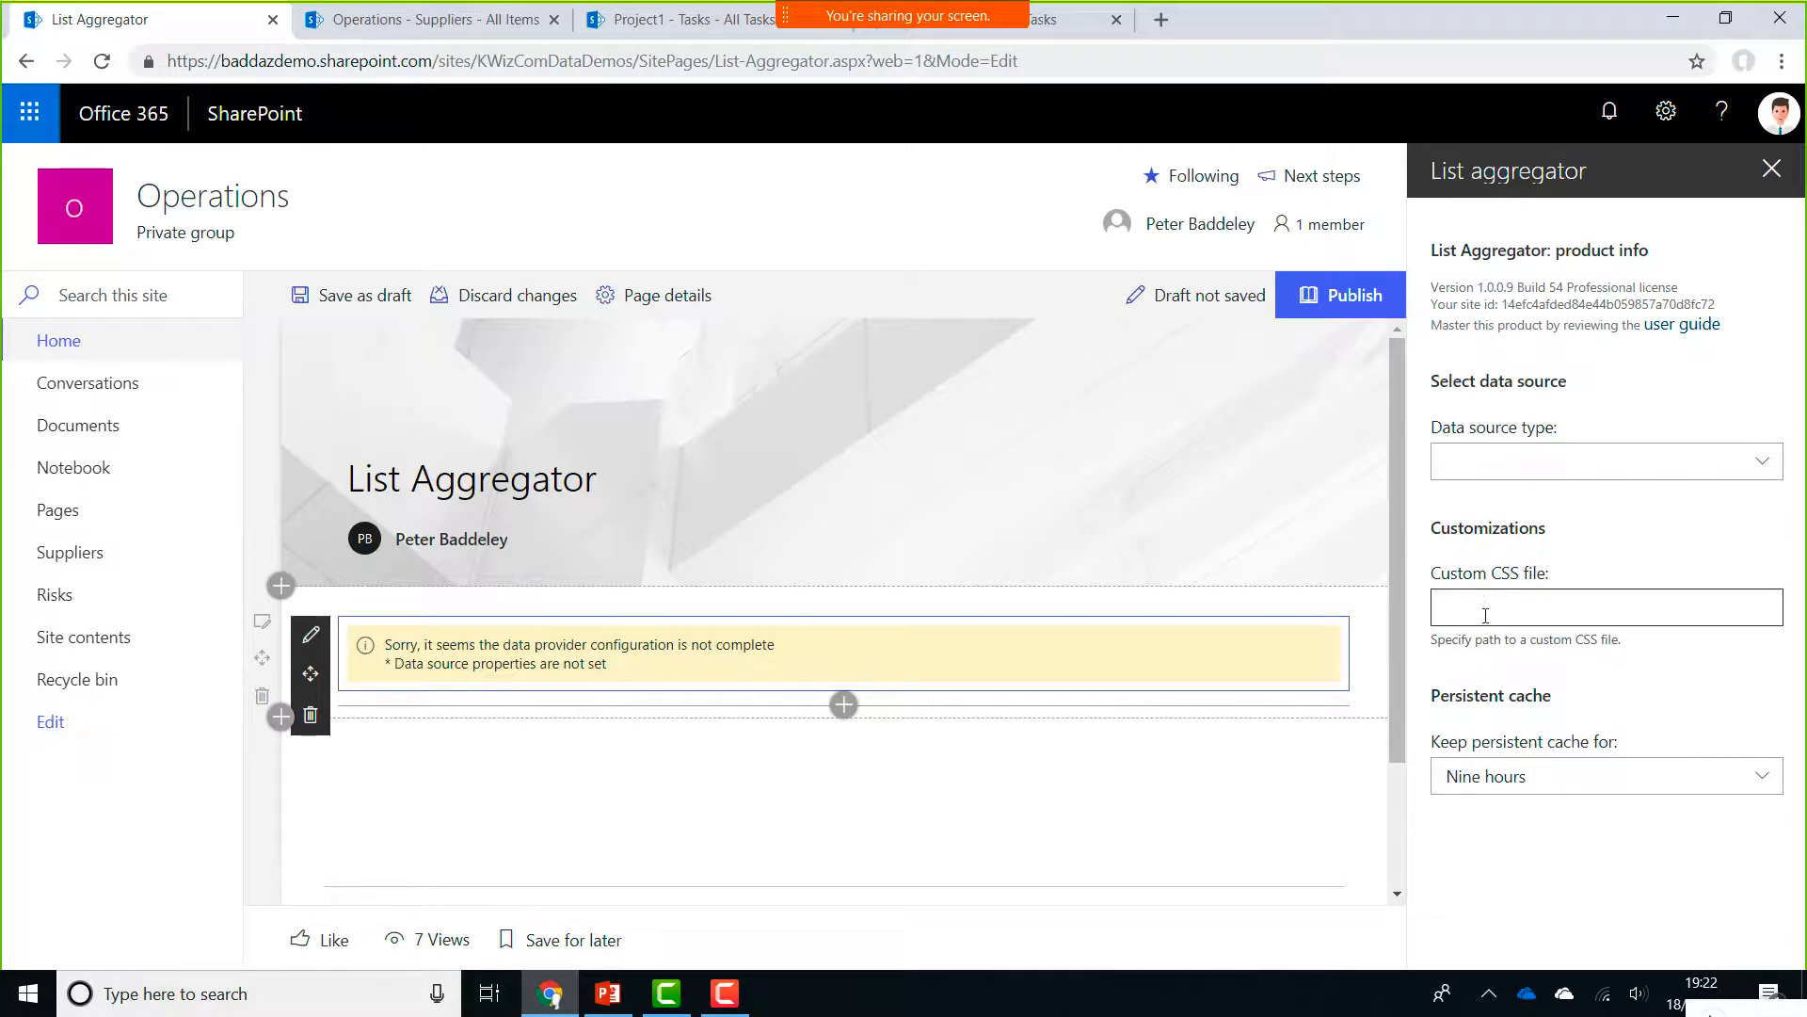
pyautogui.click(1758, 465)
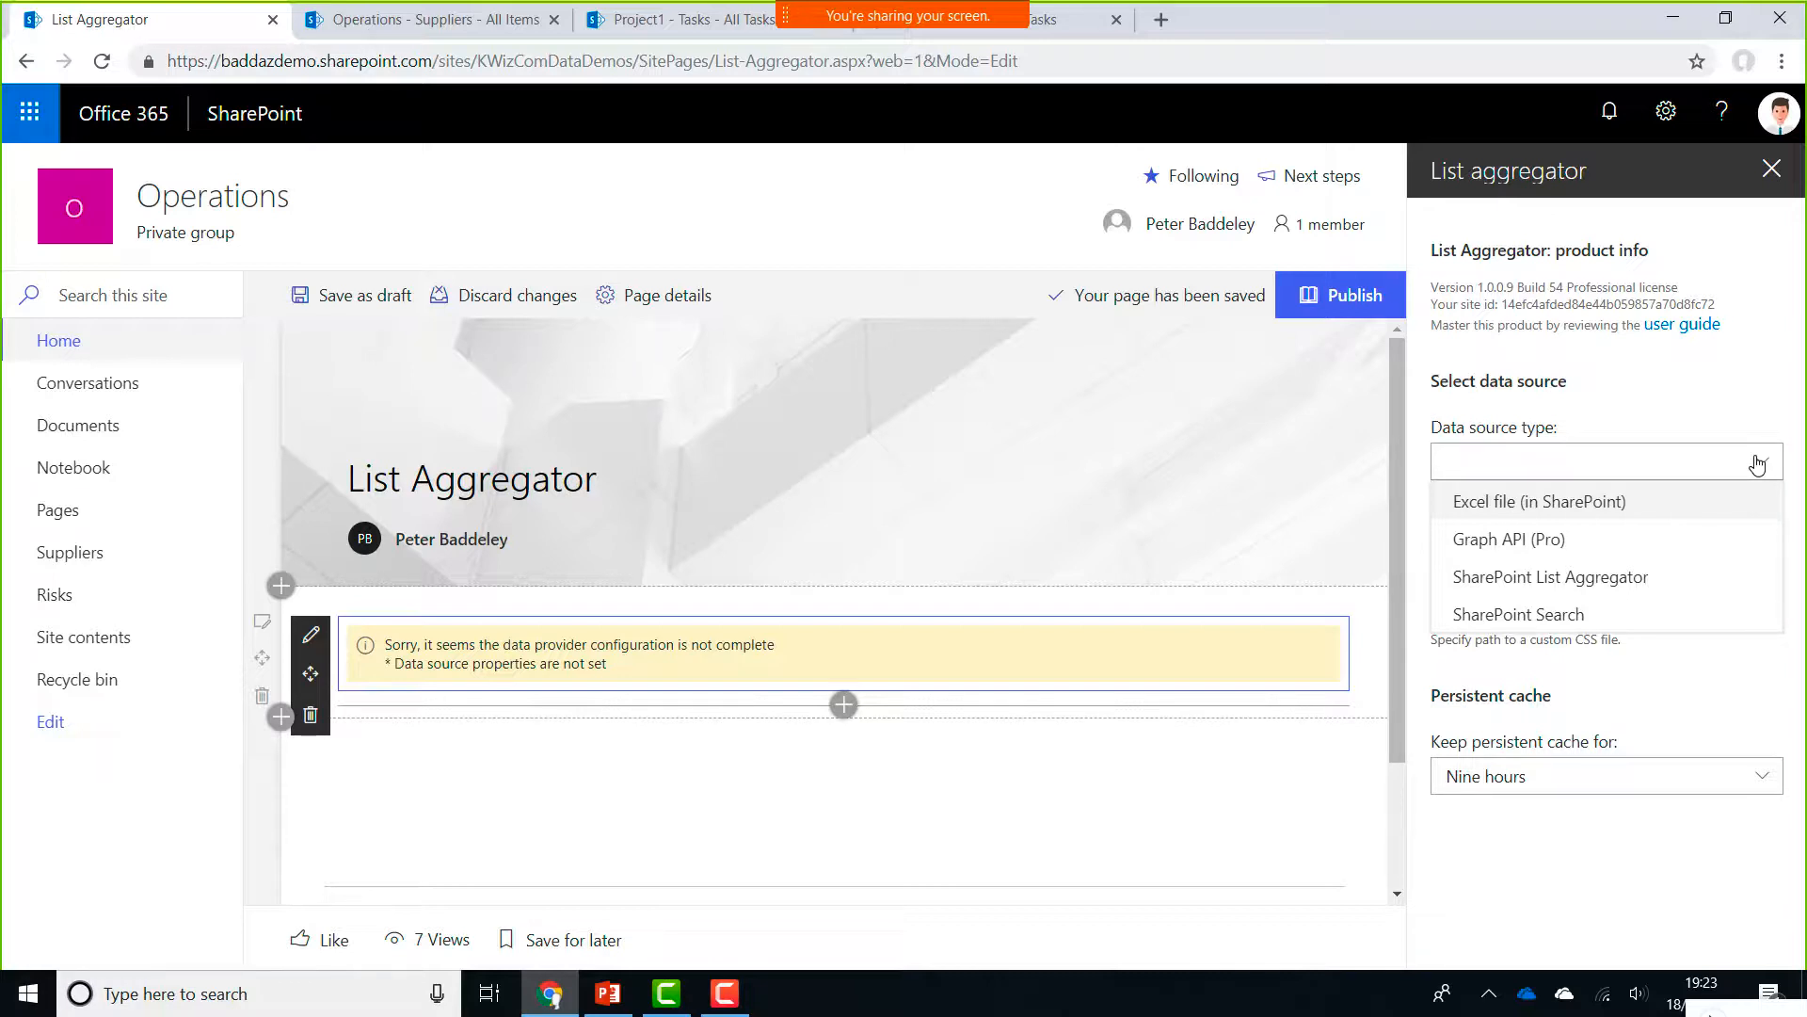
pyautogui.click(1595, 576)
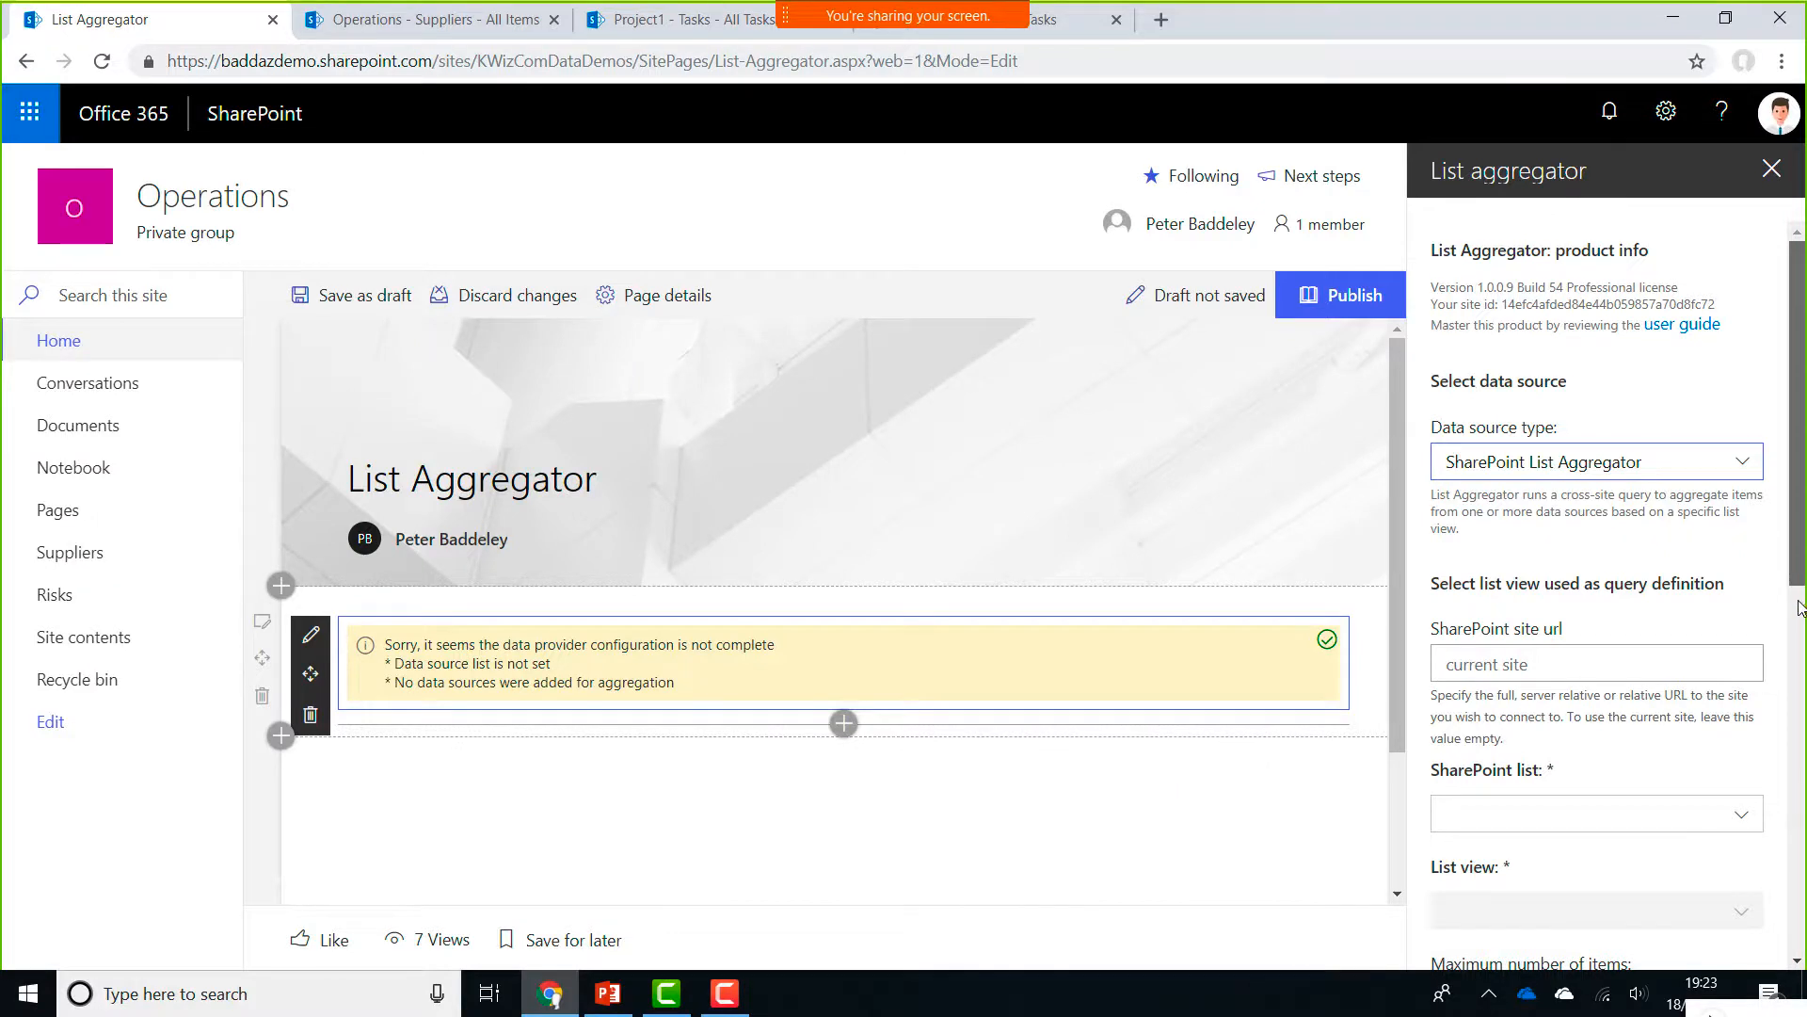
pyautogui.scroll(-3, 1800, 607)
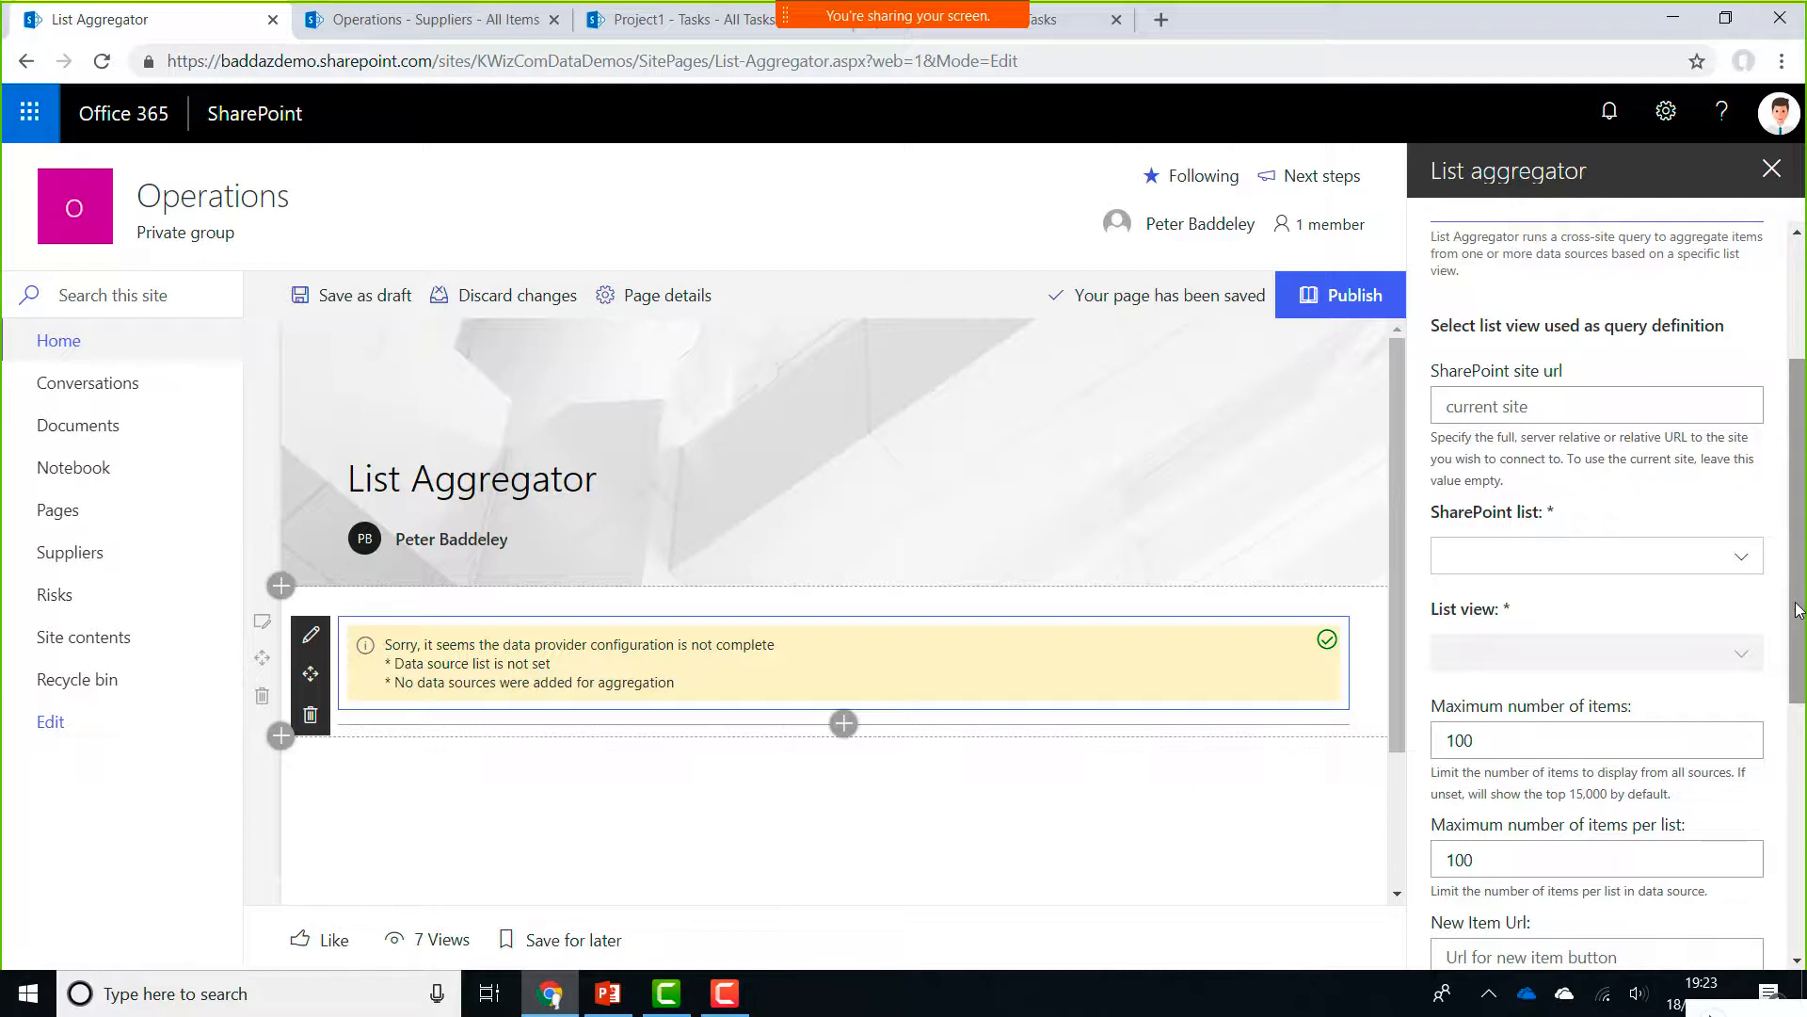
pyautogui.click(637, 38)
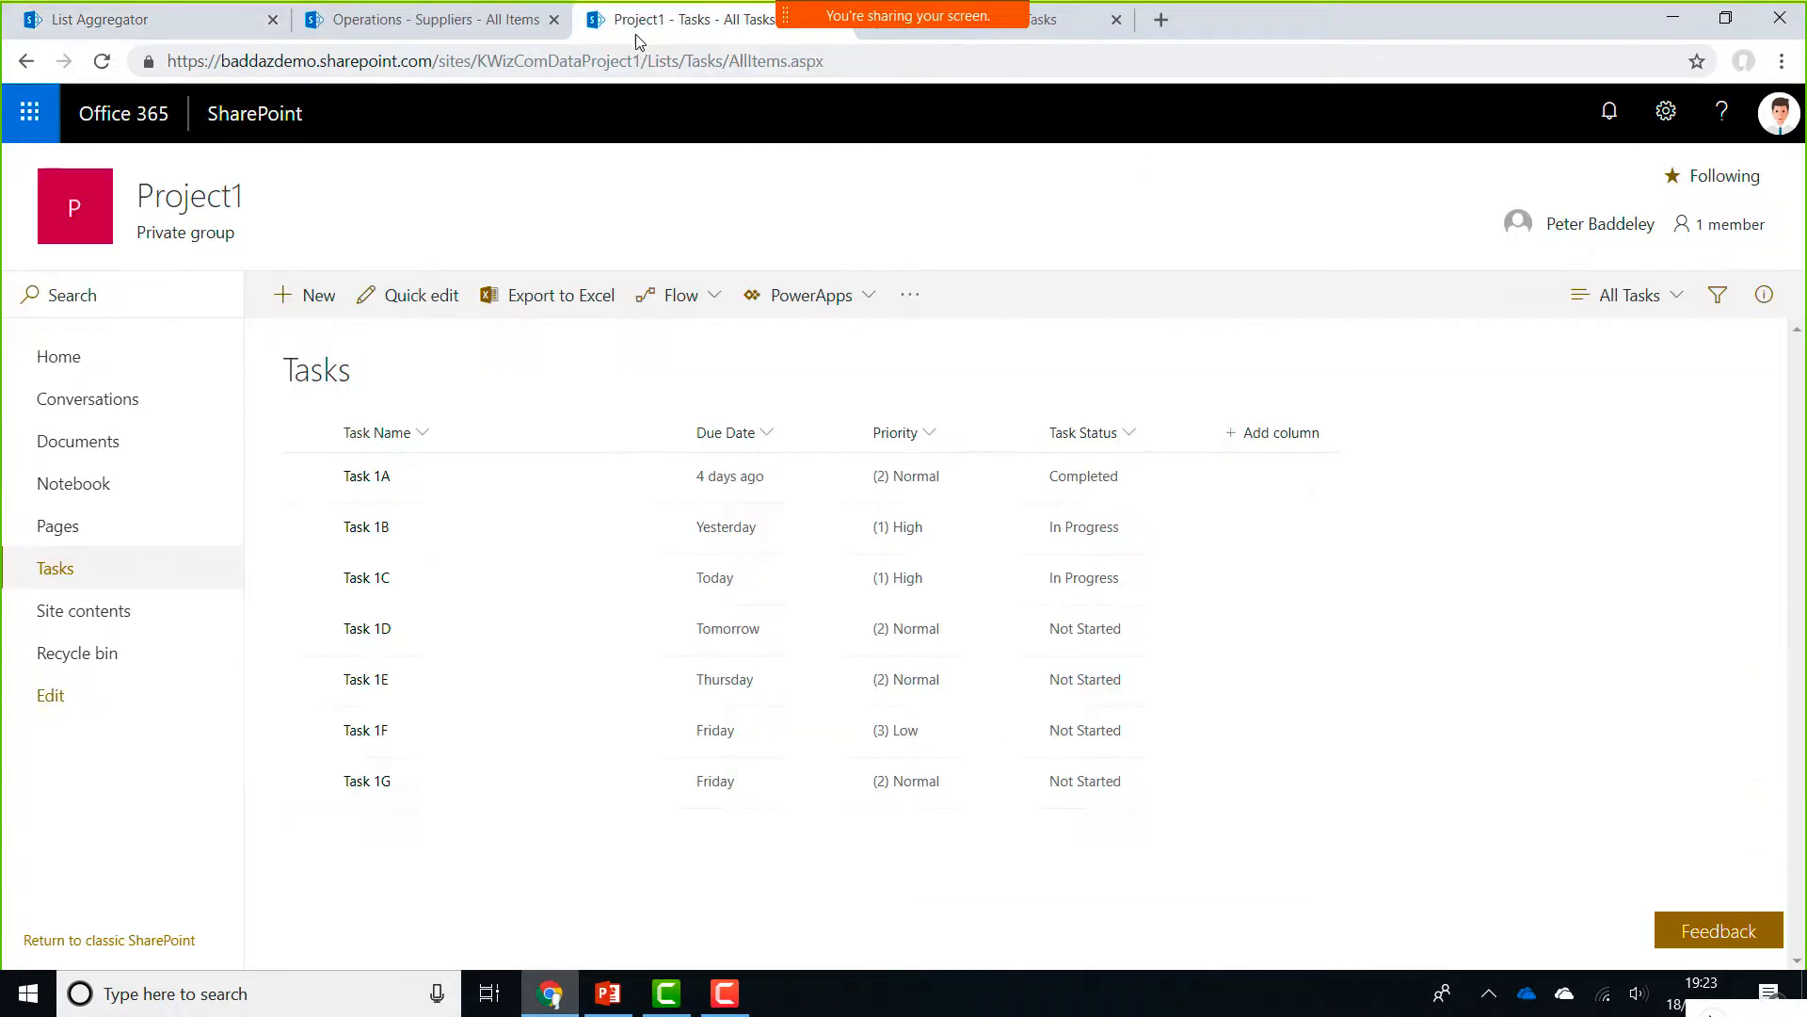
pyautogui.click(634, 60)
pyautogui.click(644, 60)
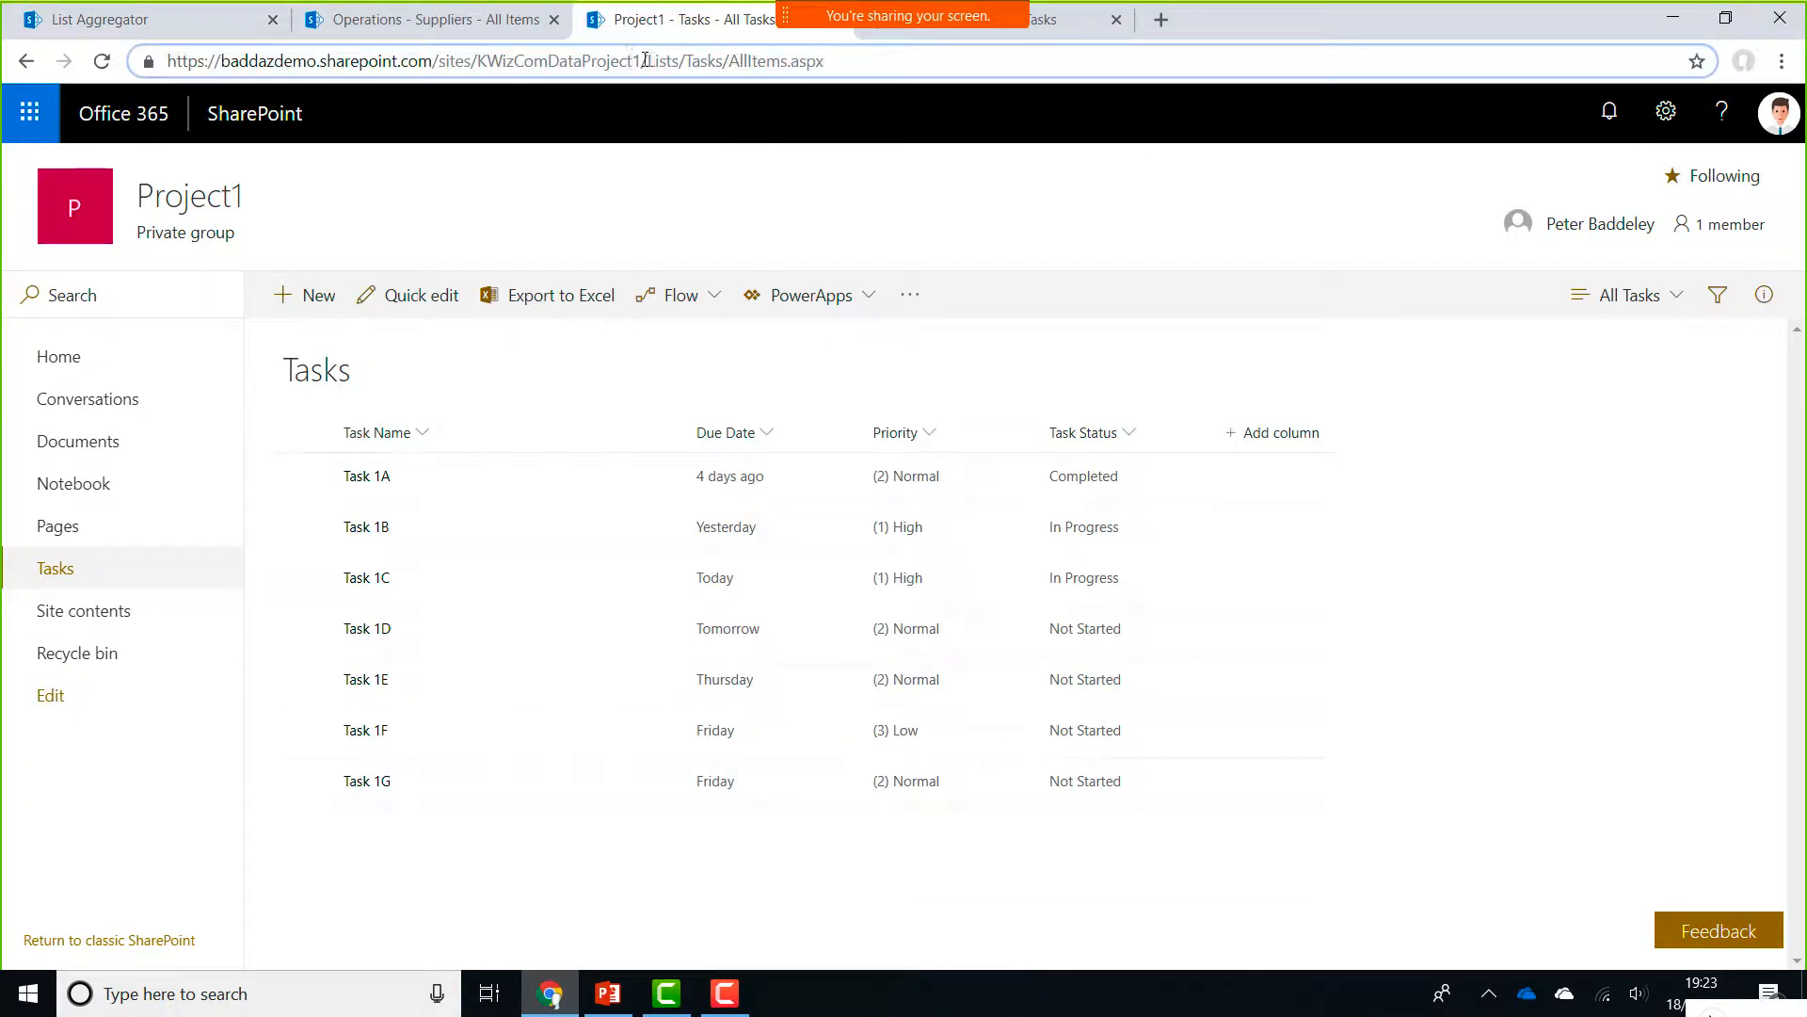
pyautogui.moveTo(644, 61); pyautogui.dragTo(106, 21)
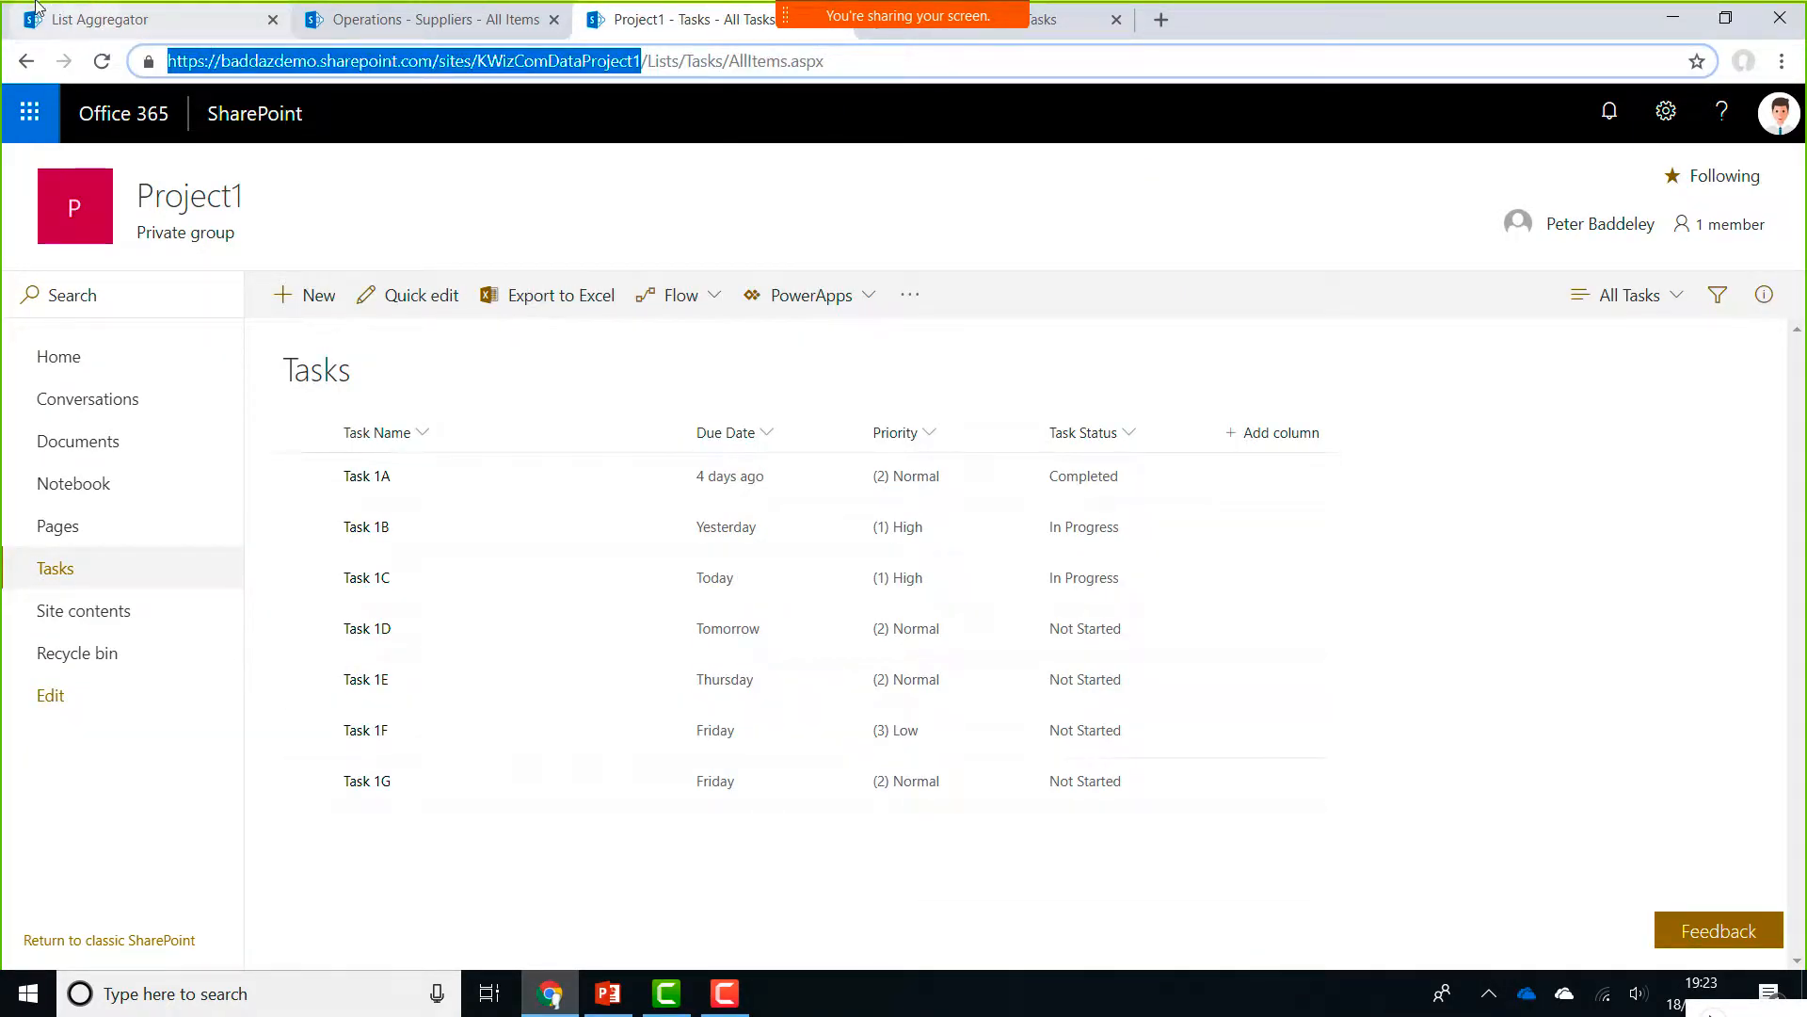
pyautogui.click(174, 21)
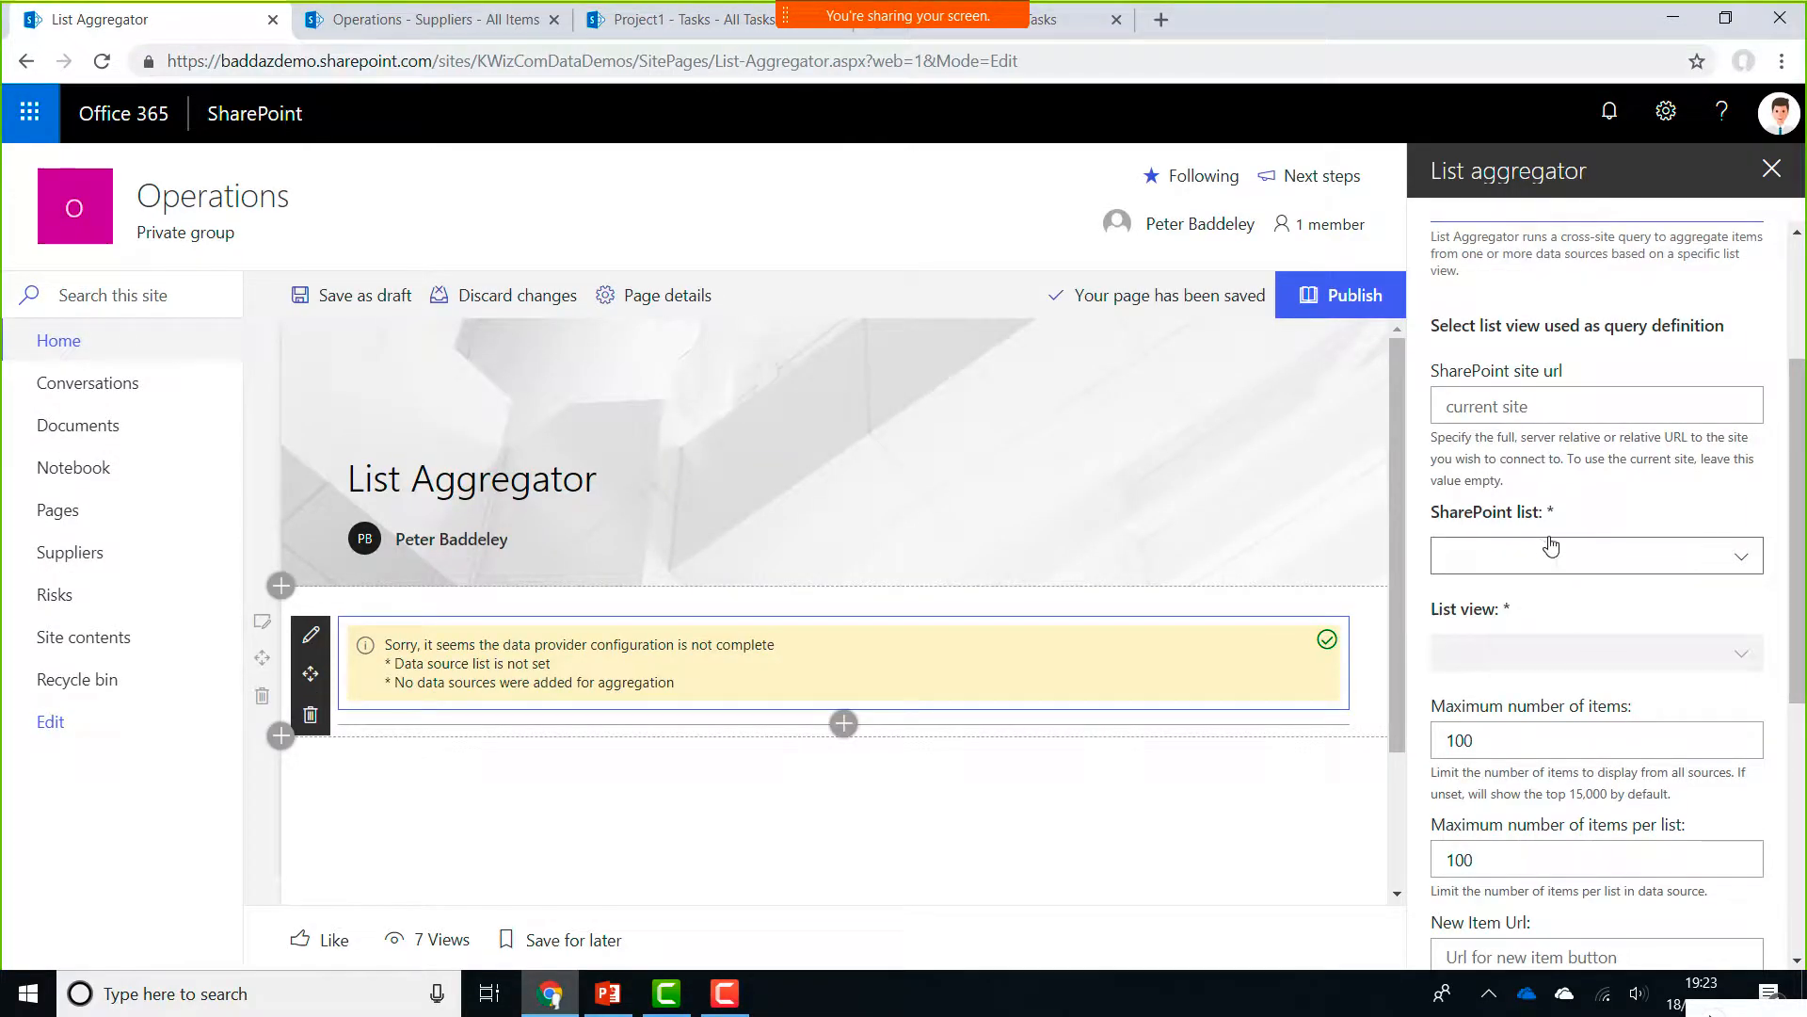
pyautogui.click(1553, 406)
pyautogui.hotkey('ctrl', 'v')
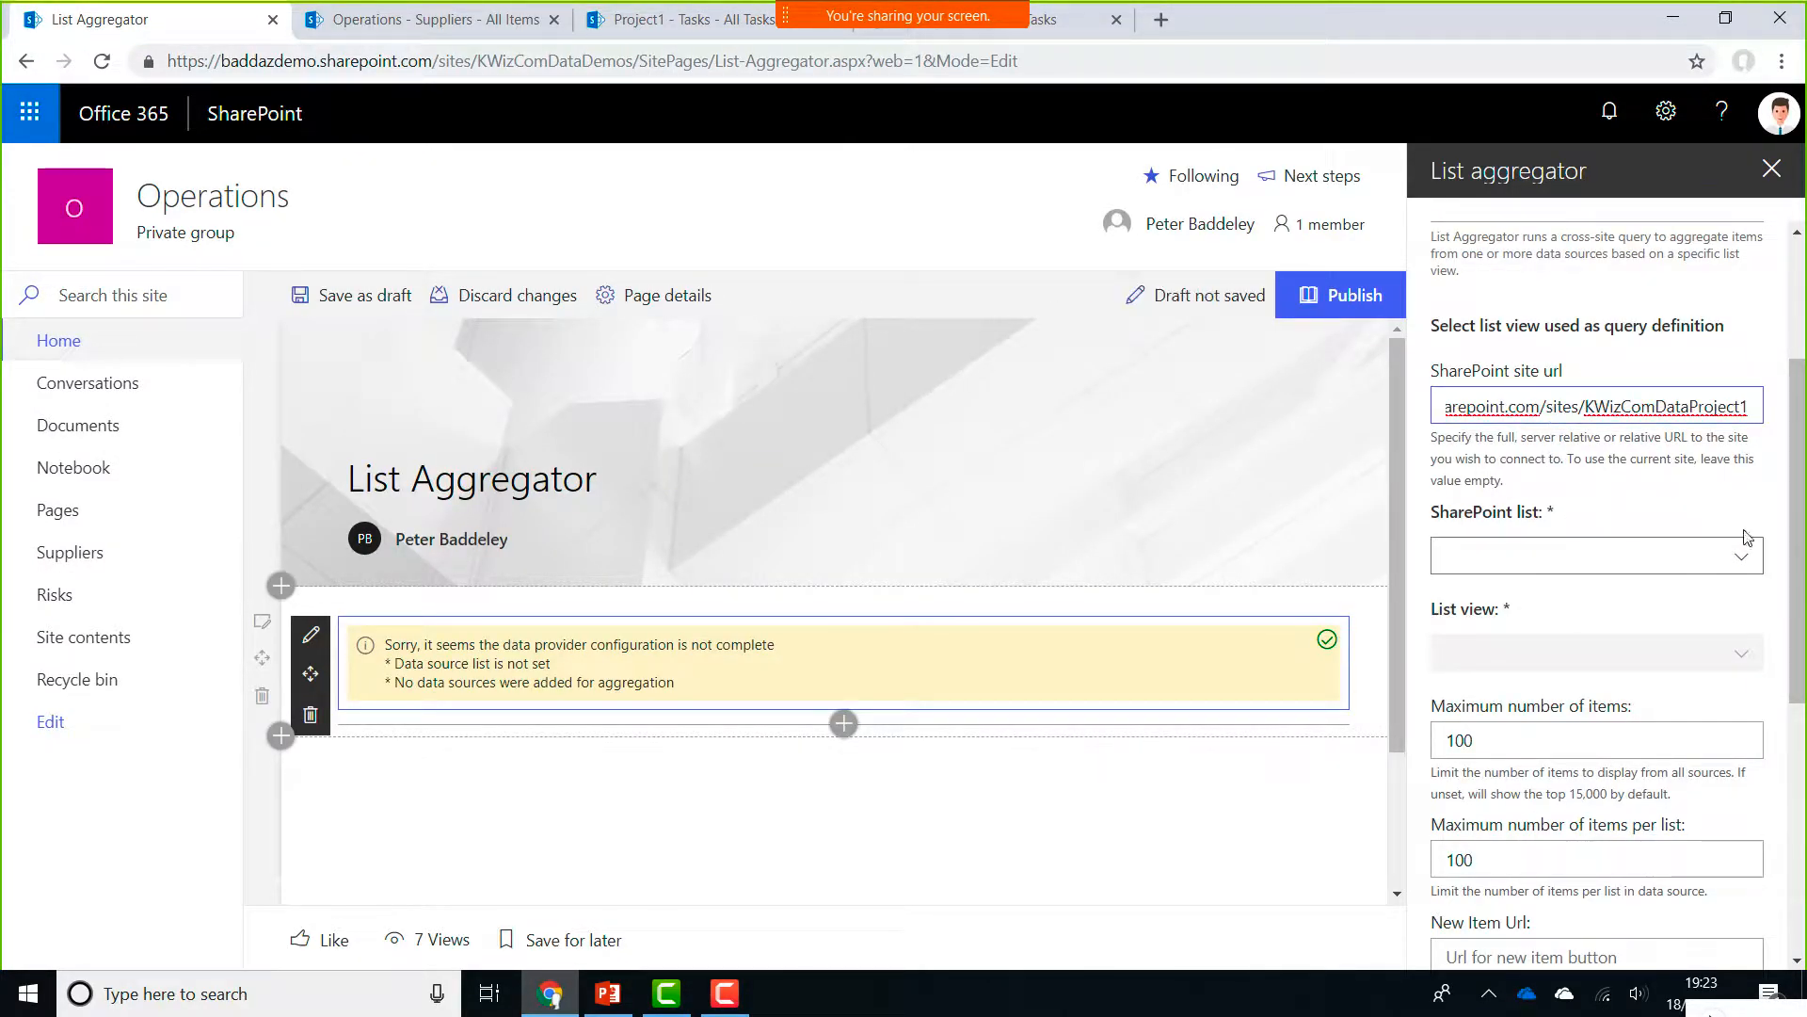
# Select Tasks as the SharePoint list used for the query definition
pyautogui.click(1741, 557)
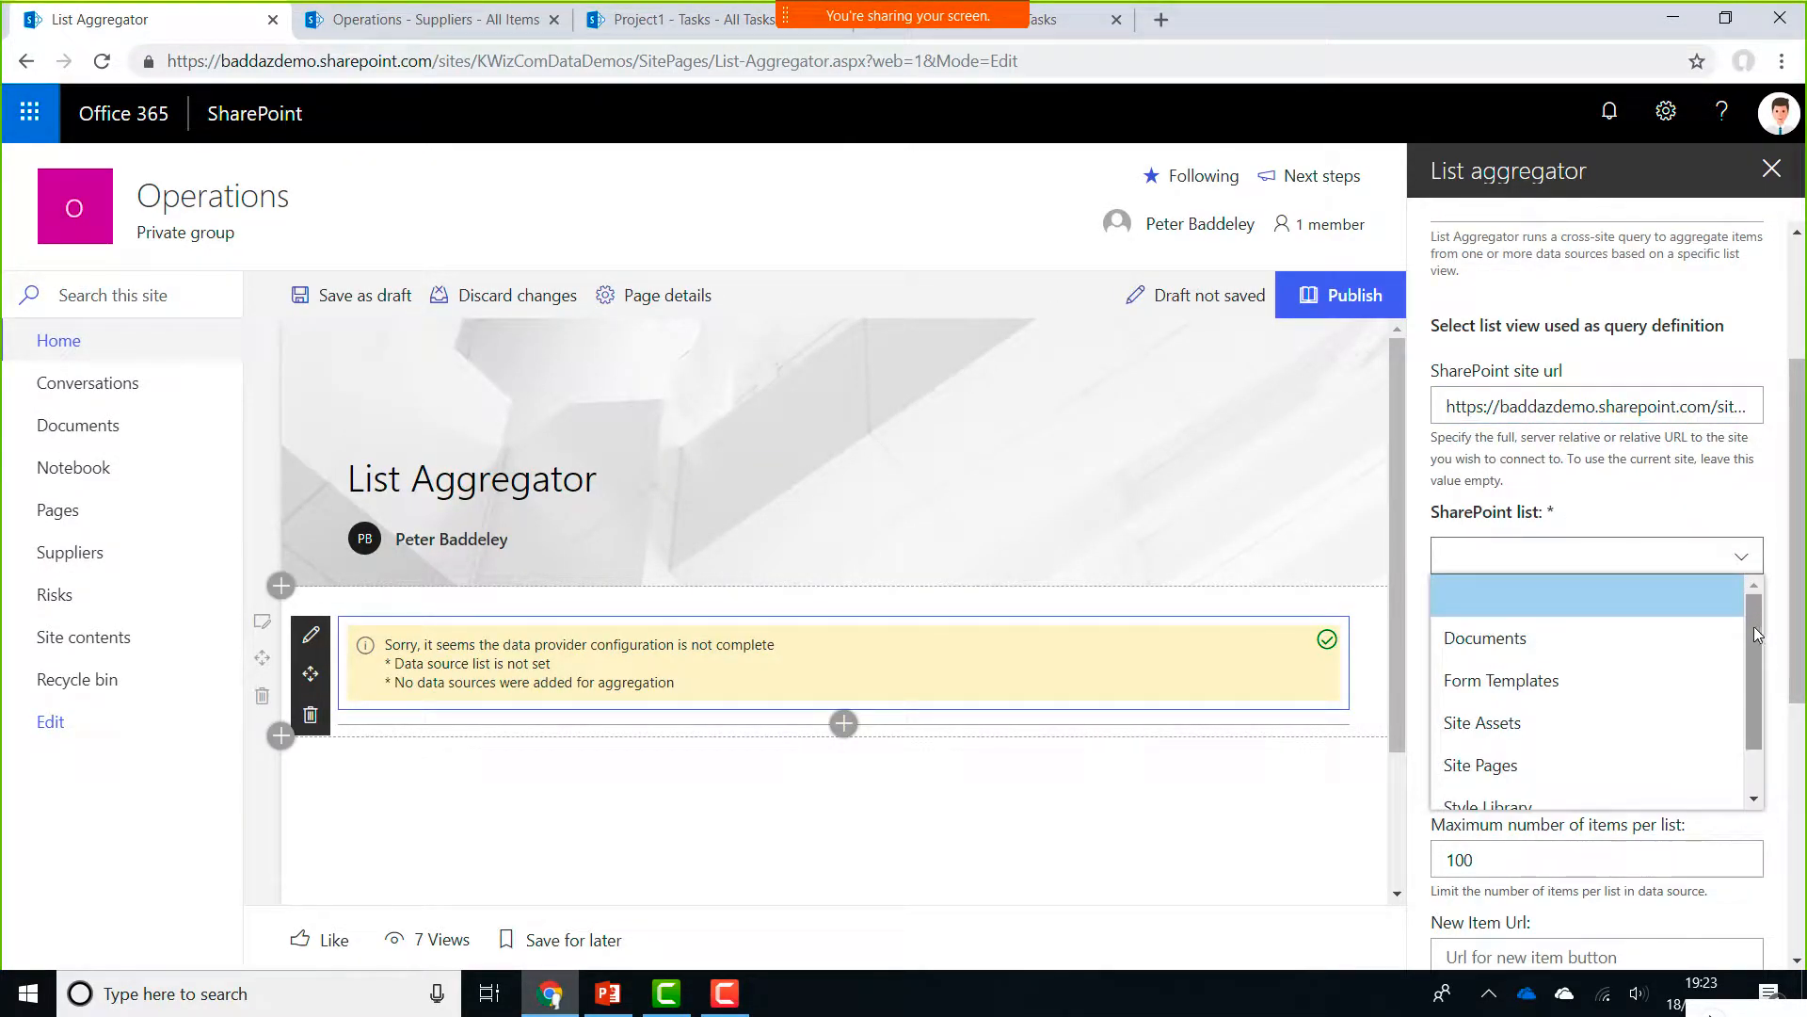
pyautogui.moveTo(1754, 625); pyautogui.dragTo(1748, 706)
pyautogui.click(1627, 791)
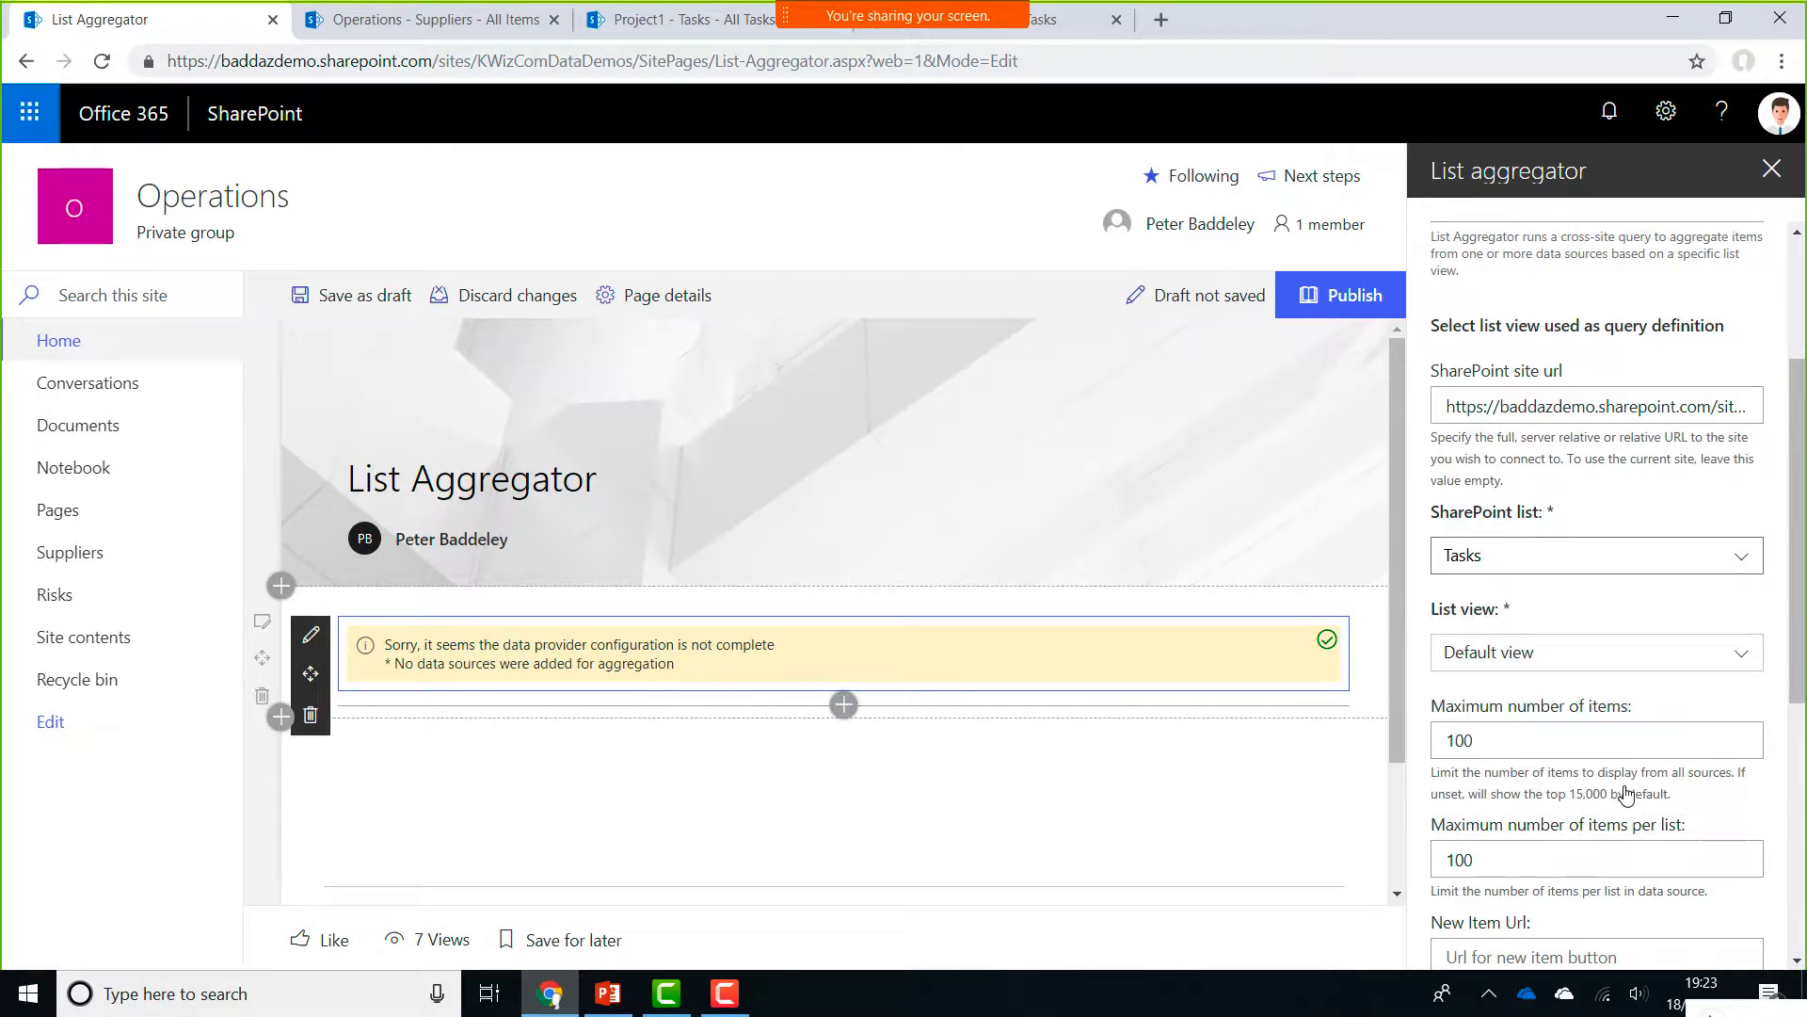
# Add a data source for aggregation with the friendly name "Project 1"
pyautogui.moveTo(1800, 641); pyautogui.dragTo(1792, 739)
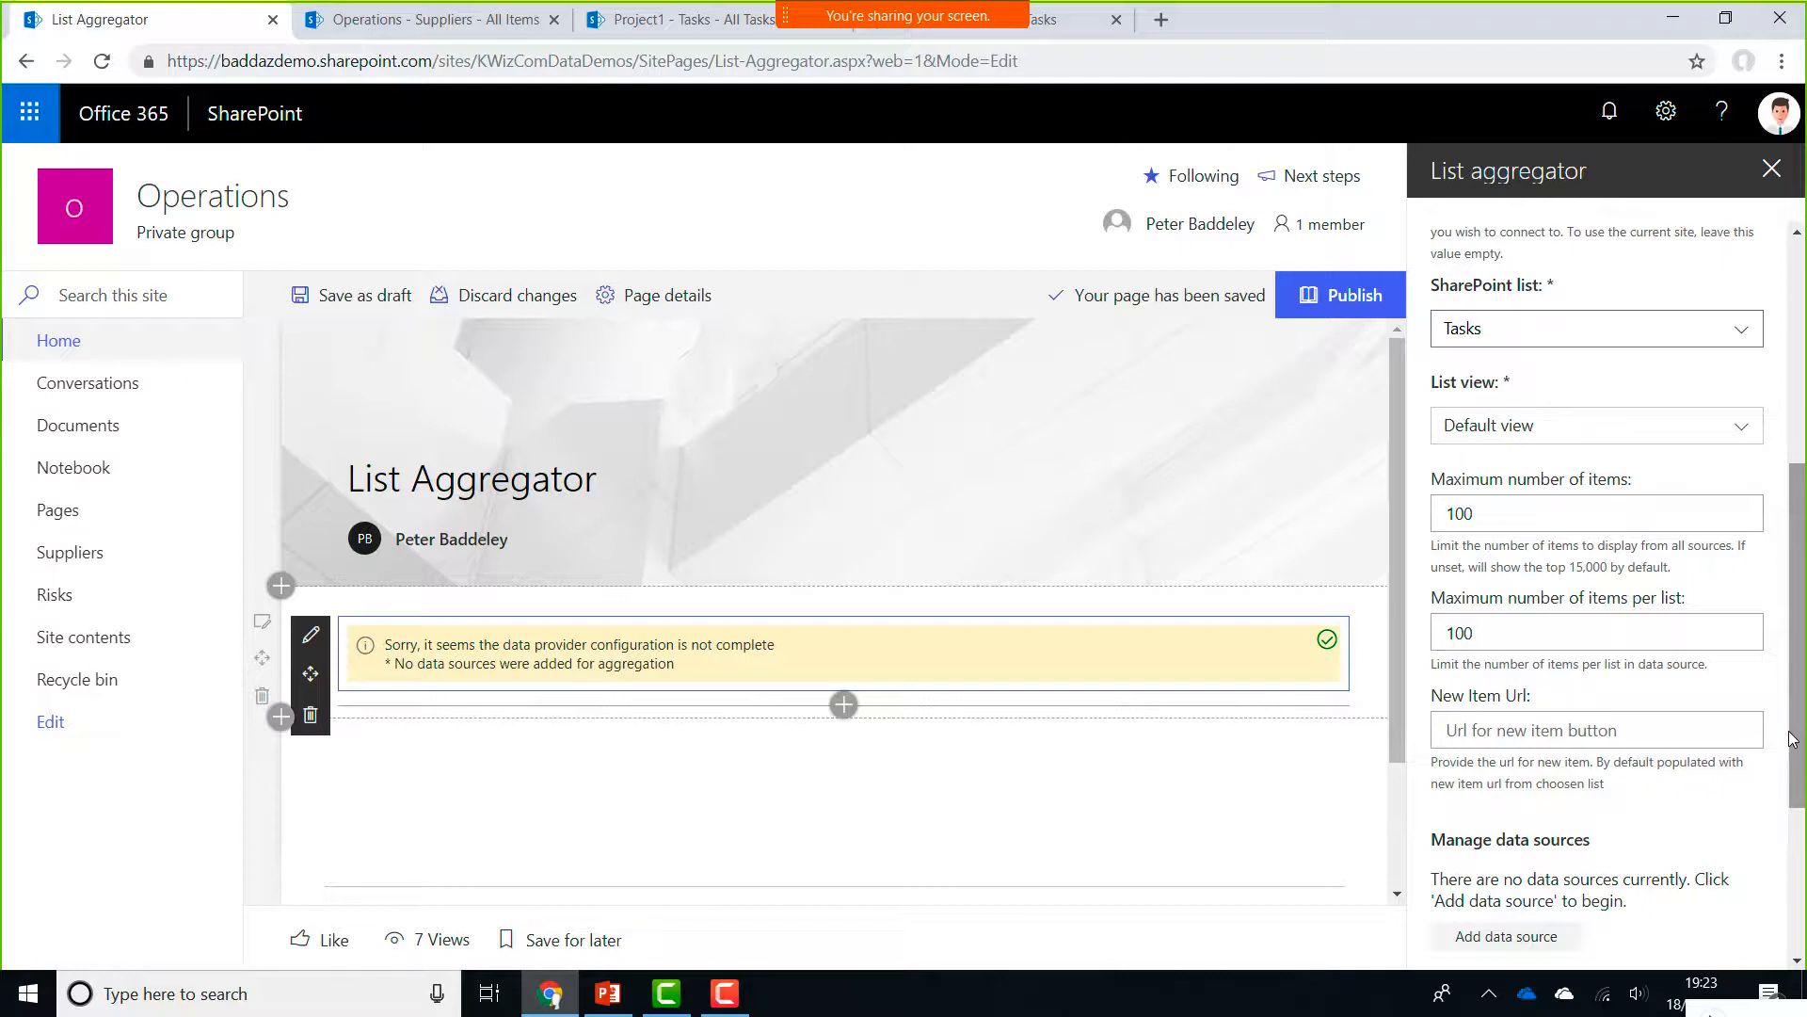
pyautogui.moveTo(1792, 739); pyautogui.dragTo(1799, 850)
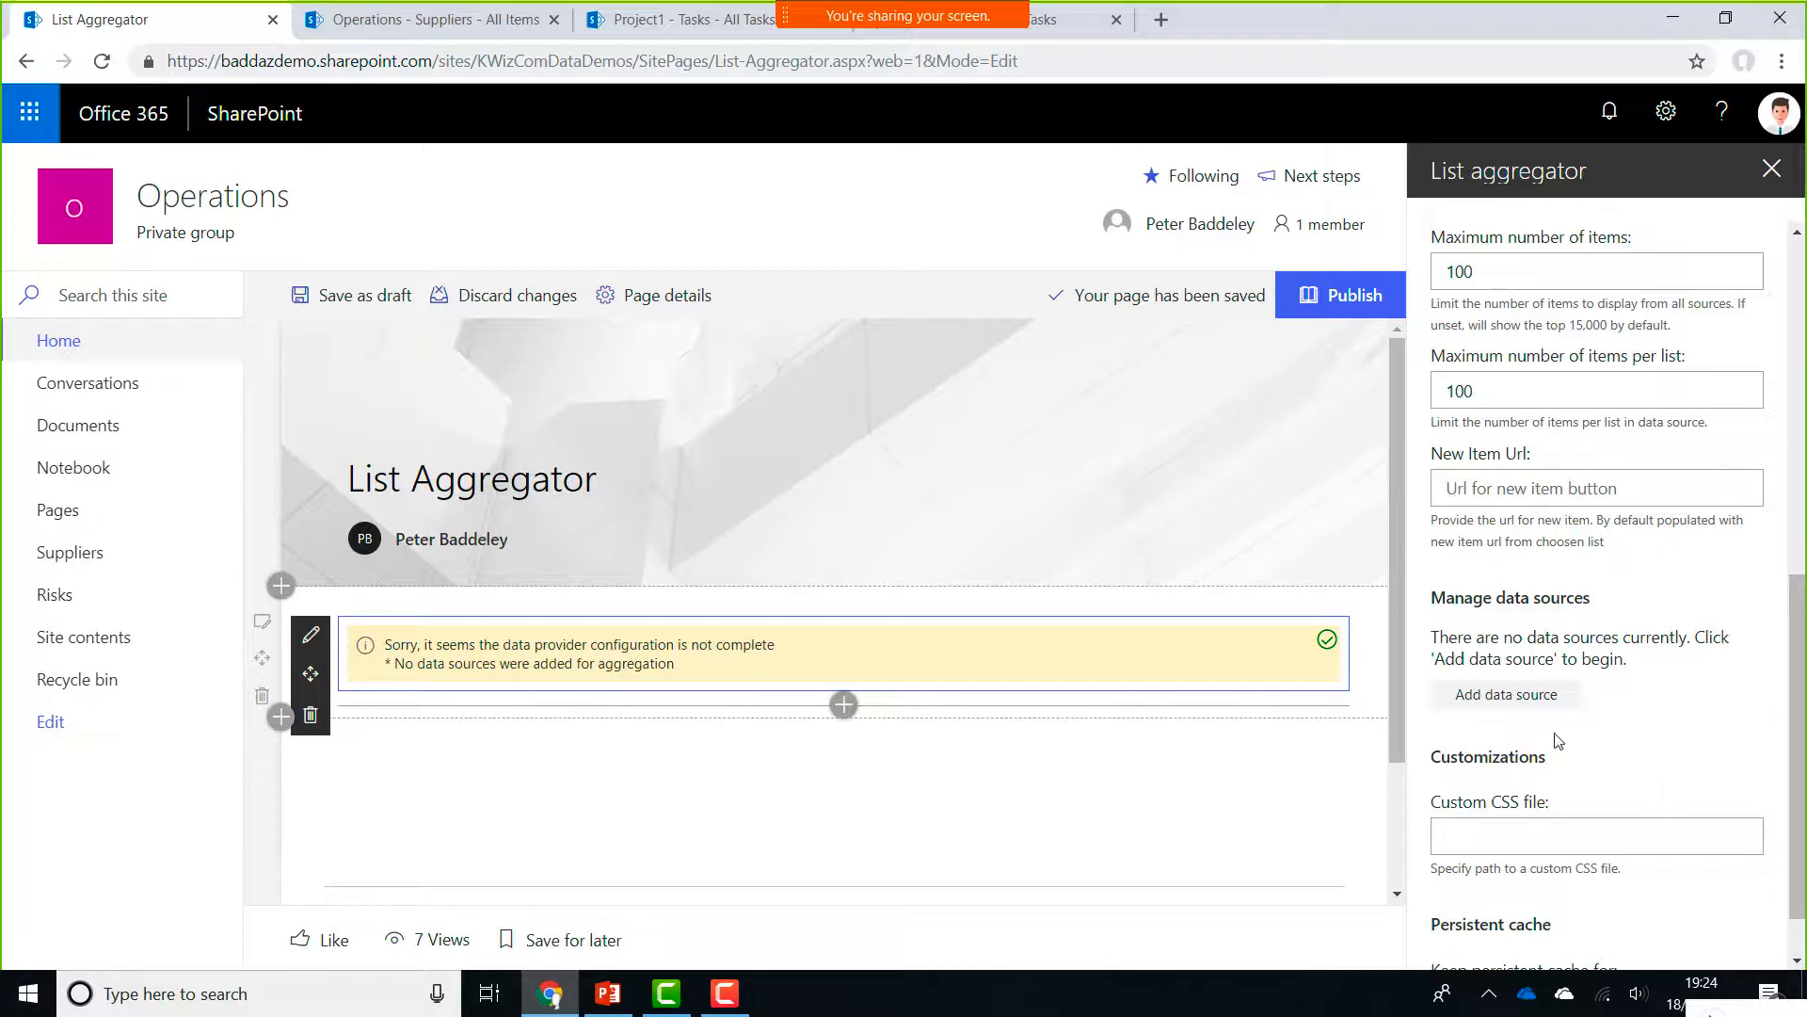
pyautogui.click(1519, 704)
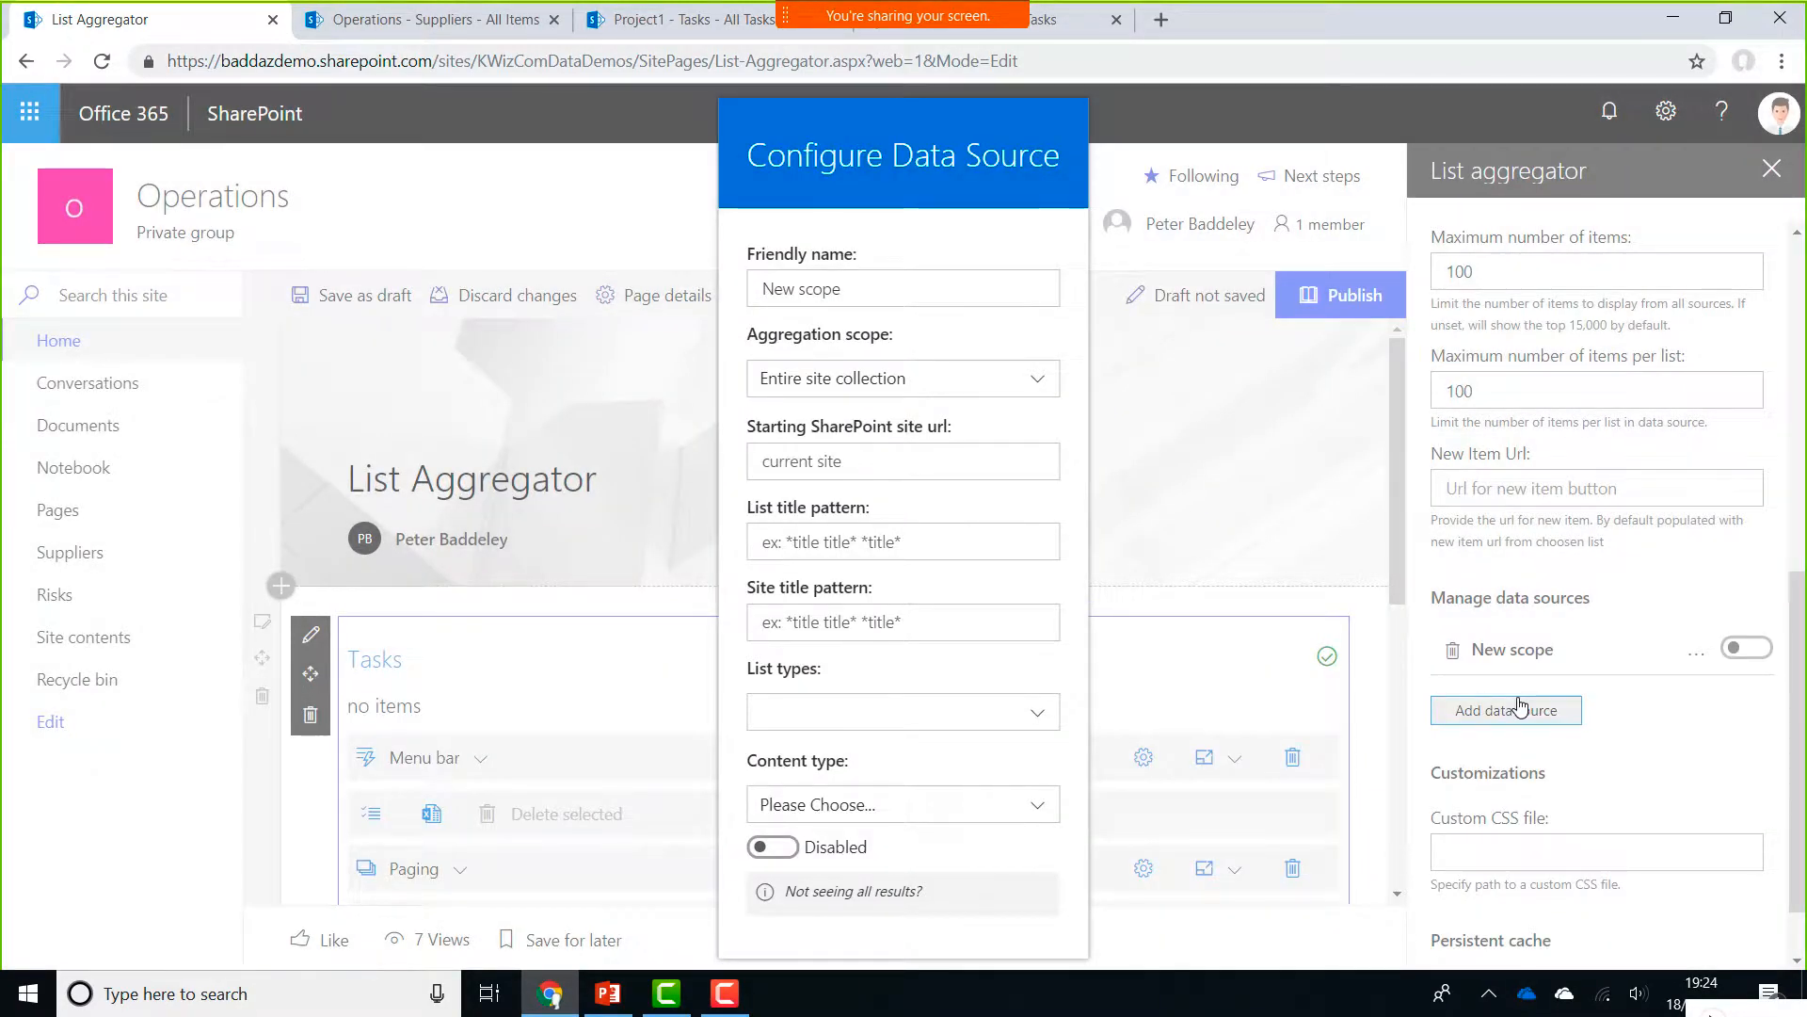
pyautogui.tripleClick(815, 284)
pyautogui.write('Project ')
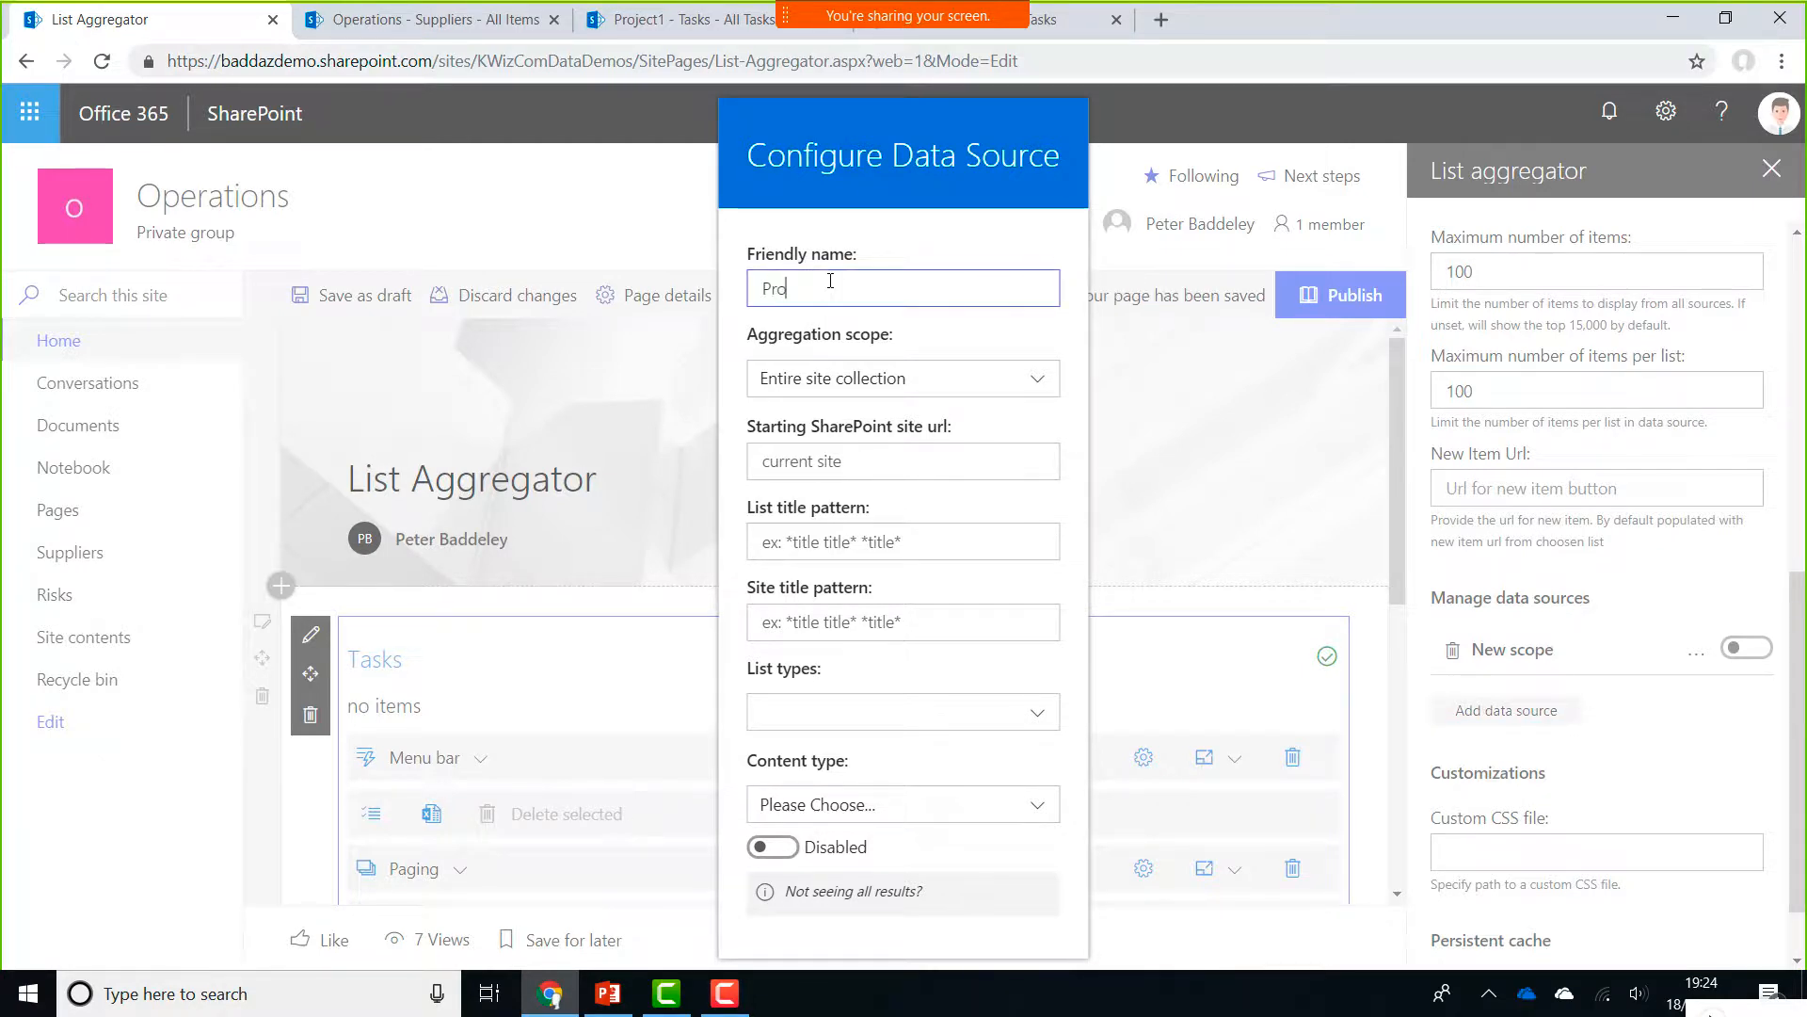
pyautogui.write('1')
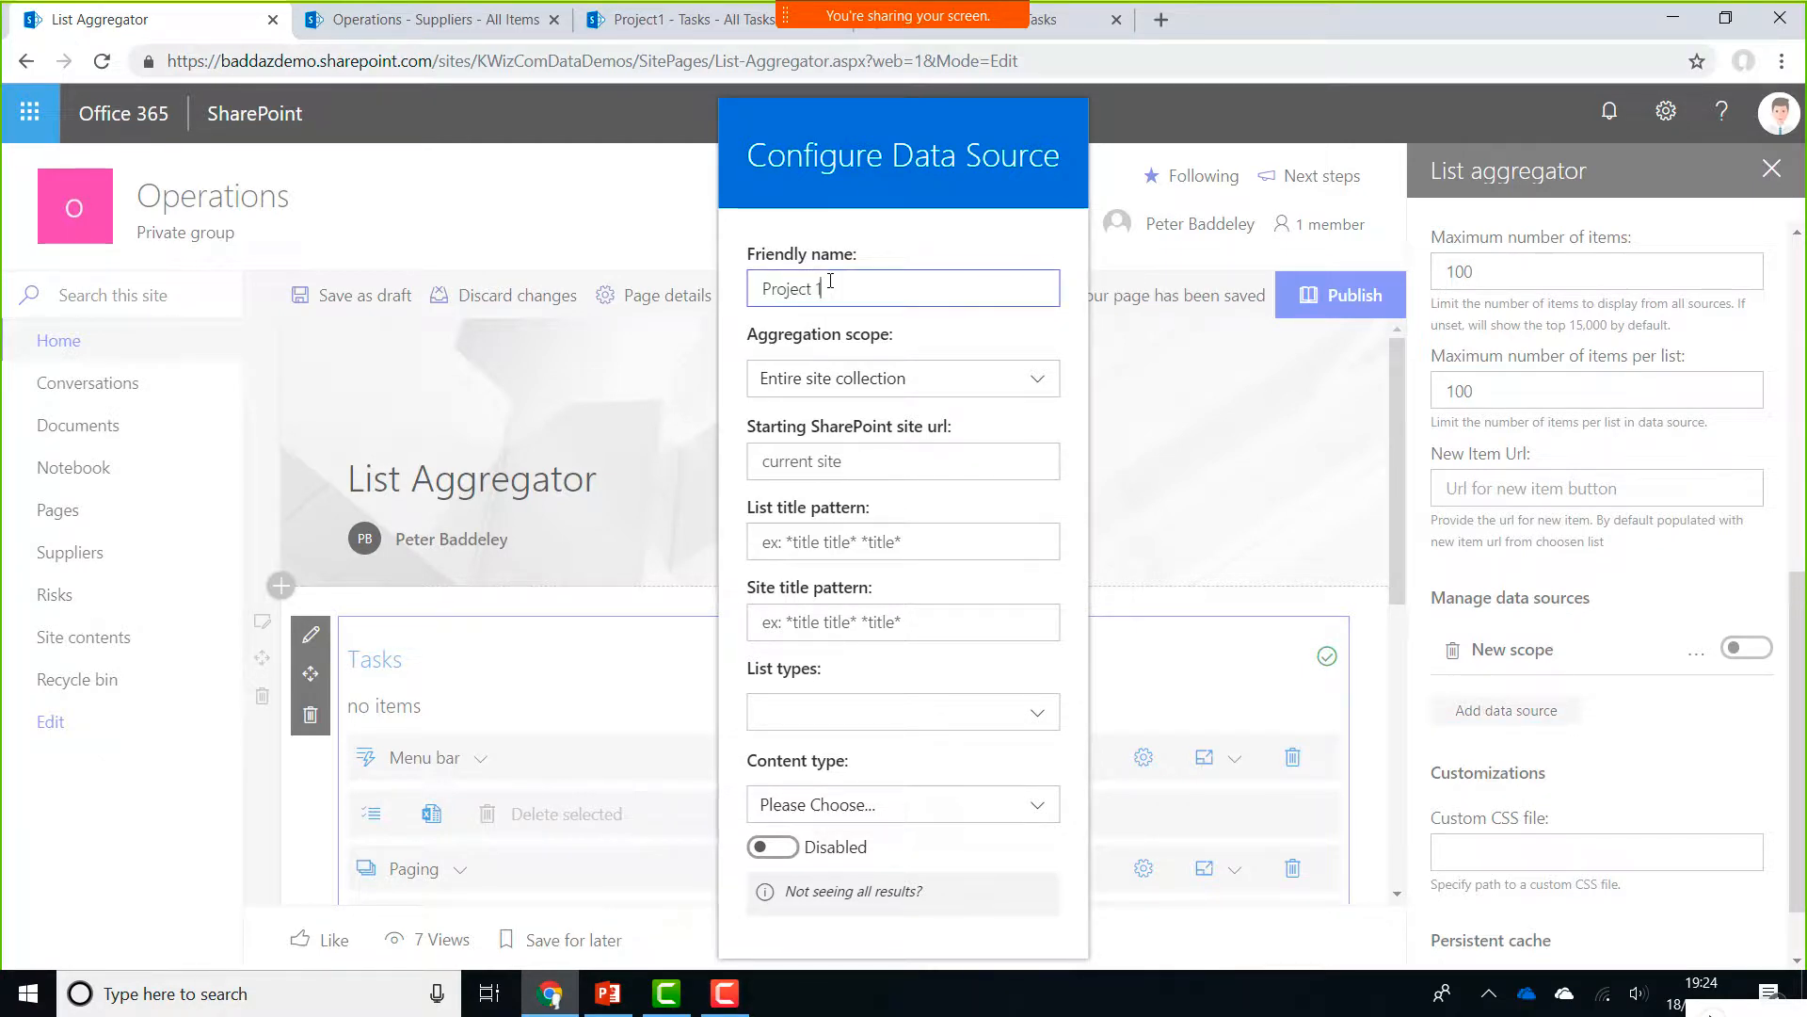
# Review the aggregation scope options and paste the copied KWizComDataProject1 address as Project 1's starting SharePoint site url
pyautogui.click(889, 379)
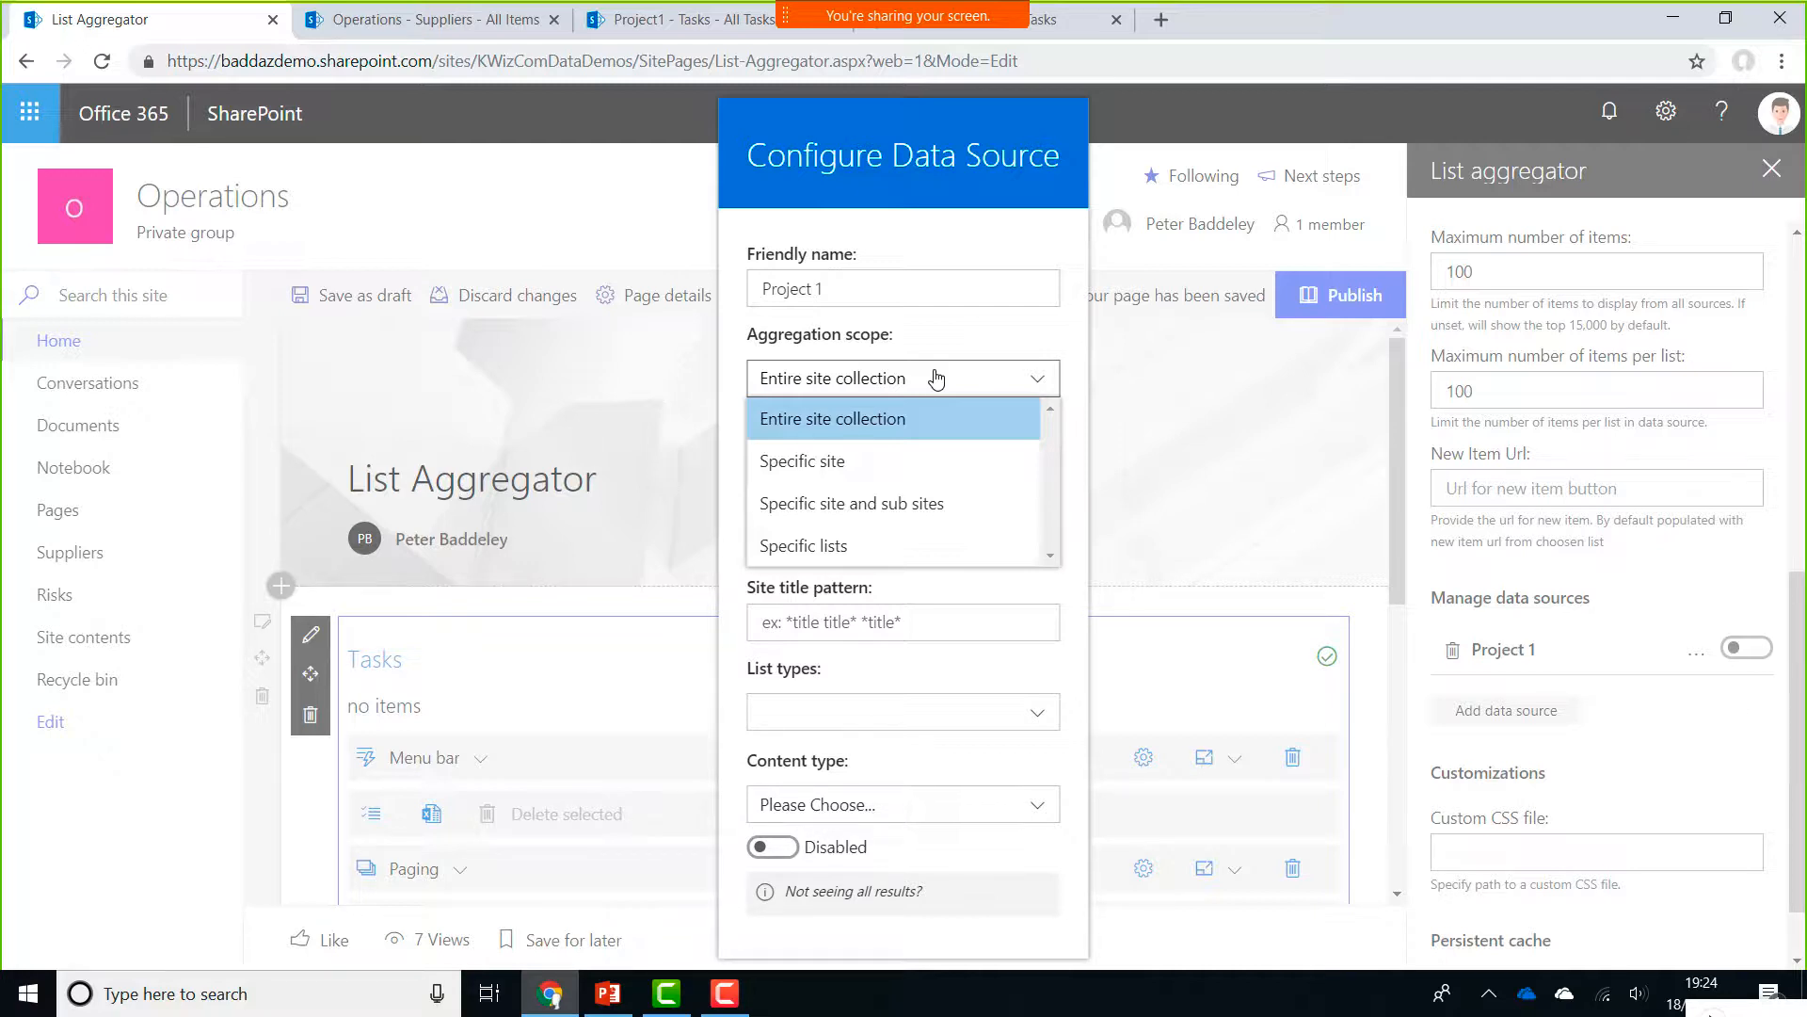
pyautogui.click(1000, 336)
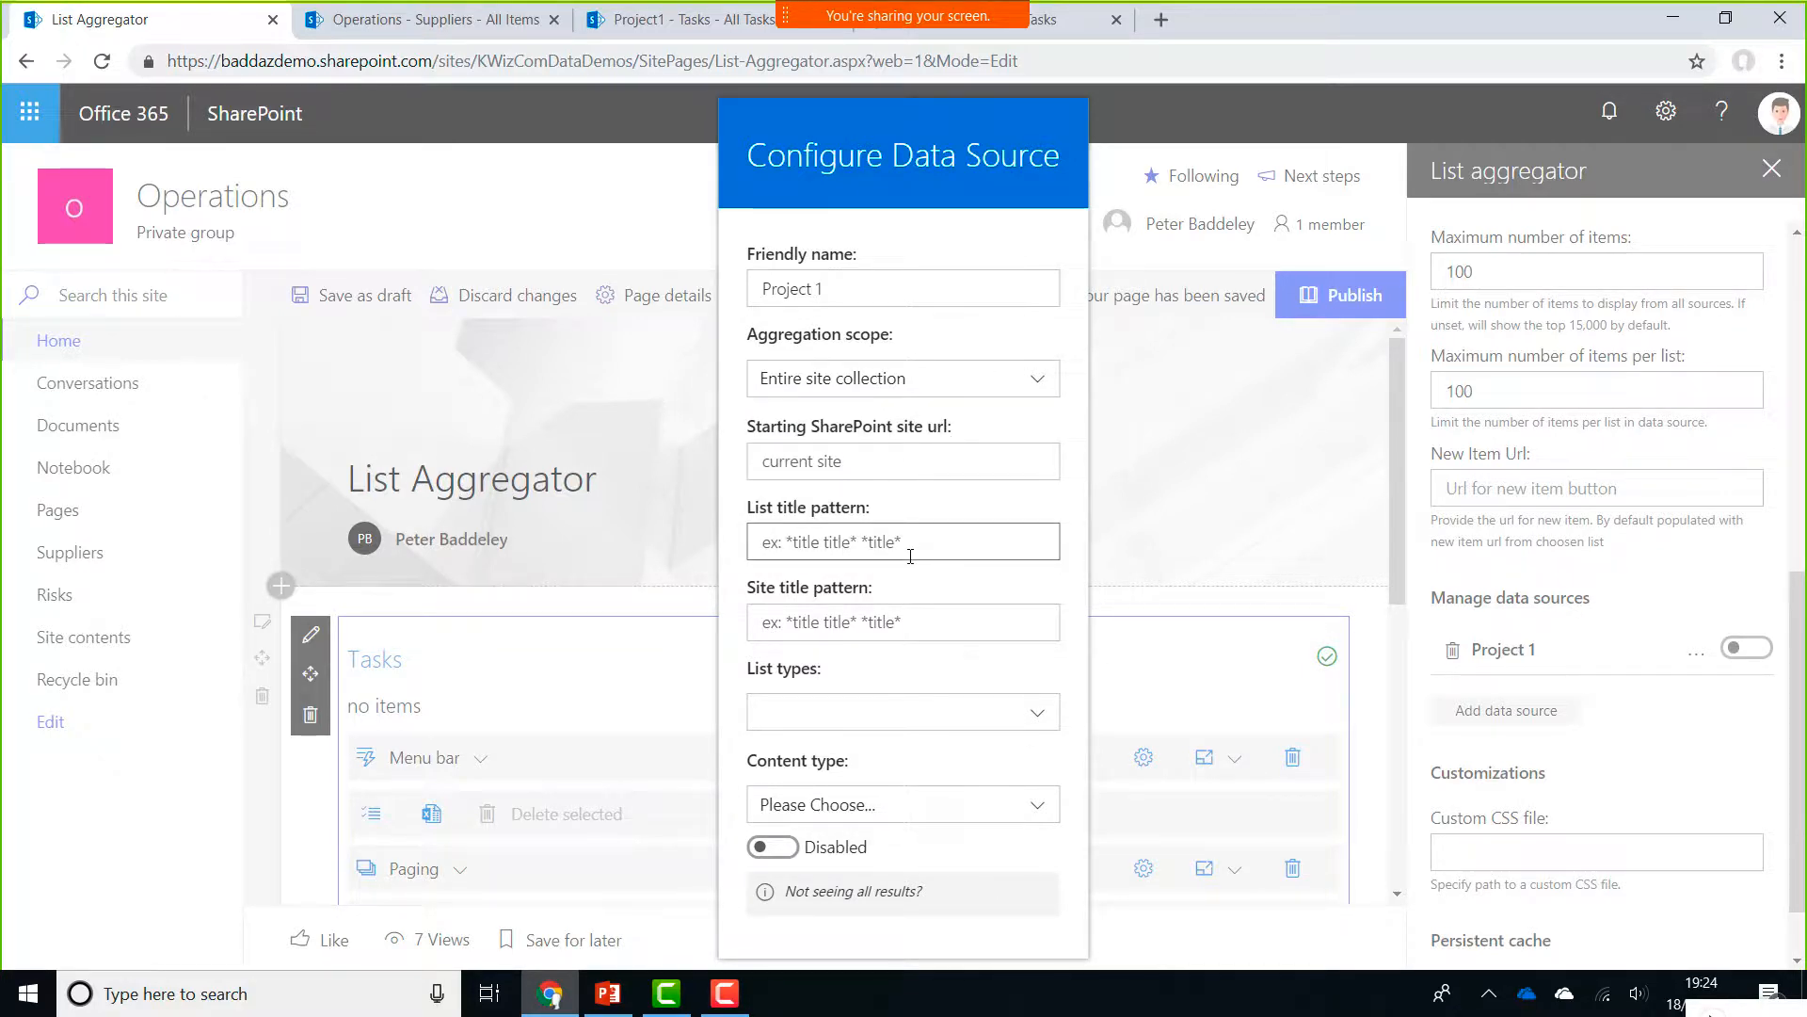
pyautogui.click(874, 459)
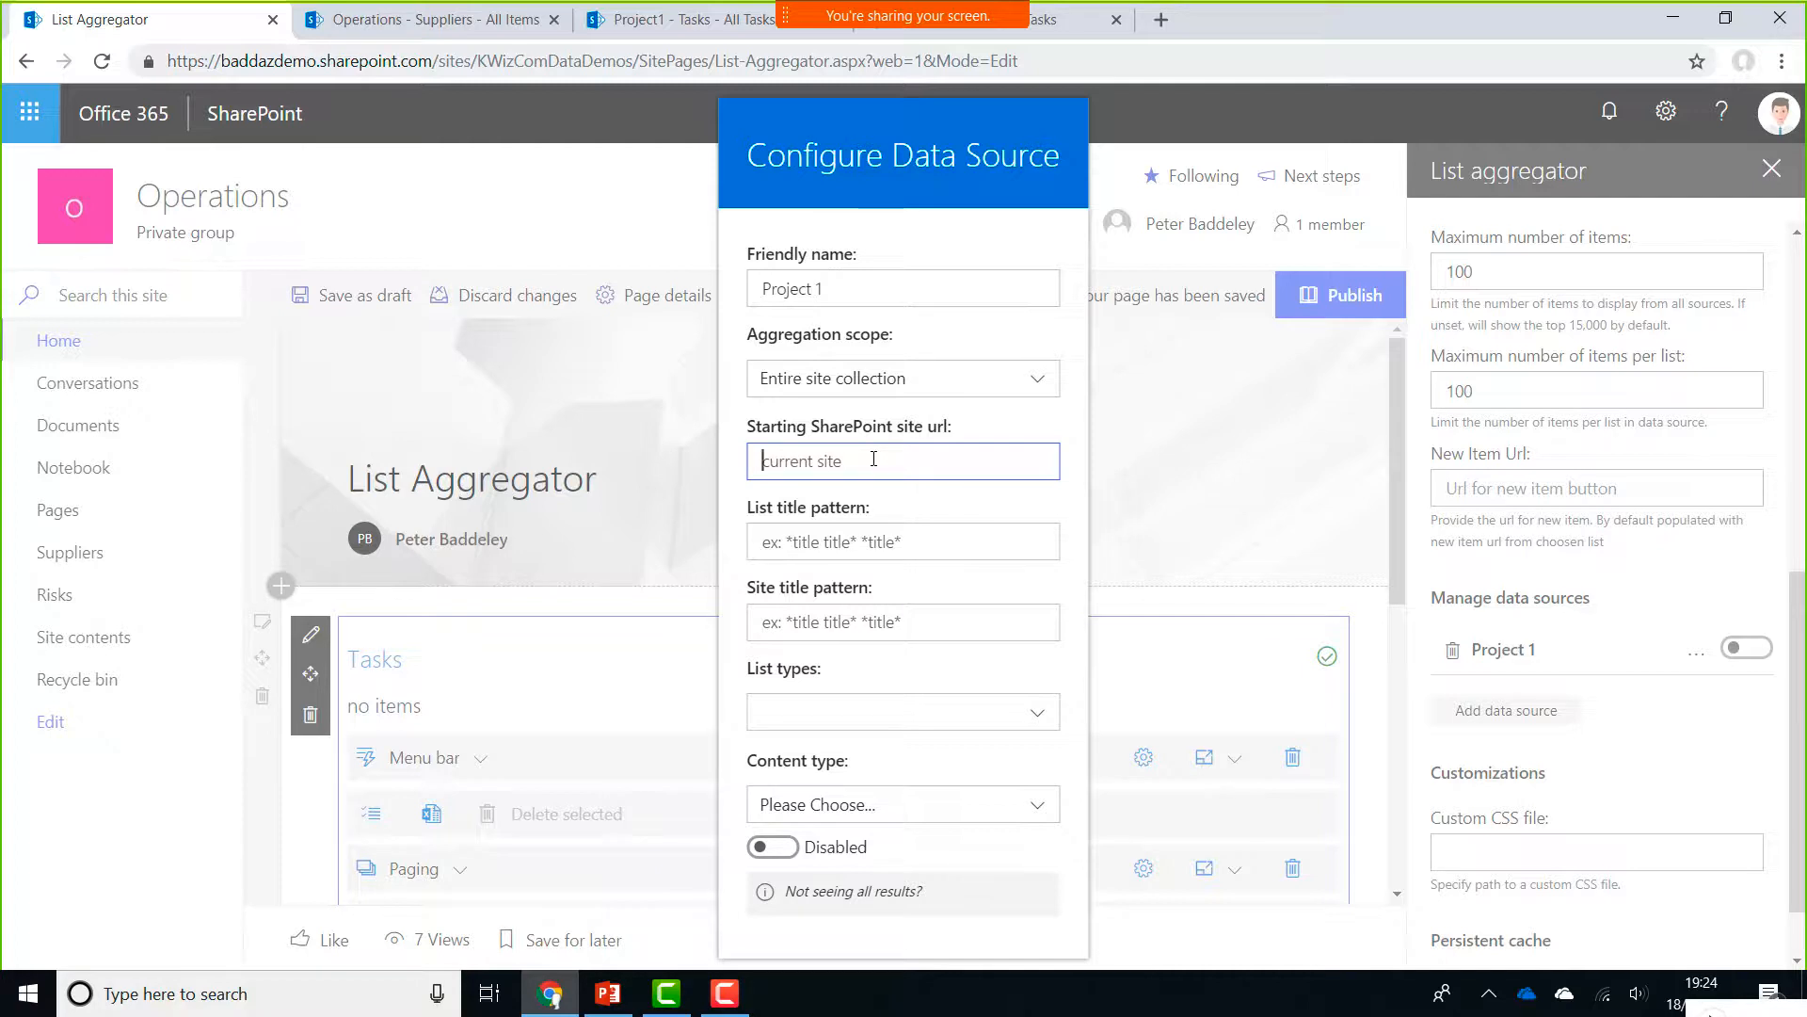
pyautogui.hotkey('ctrl', 'v')
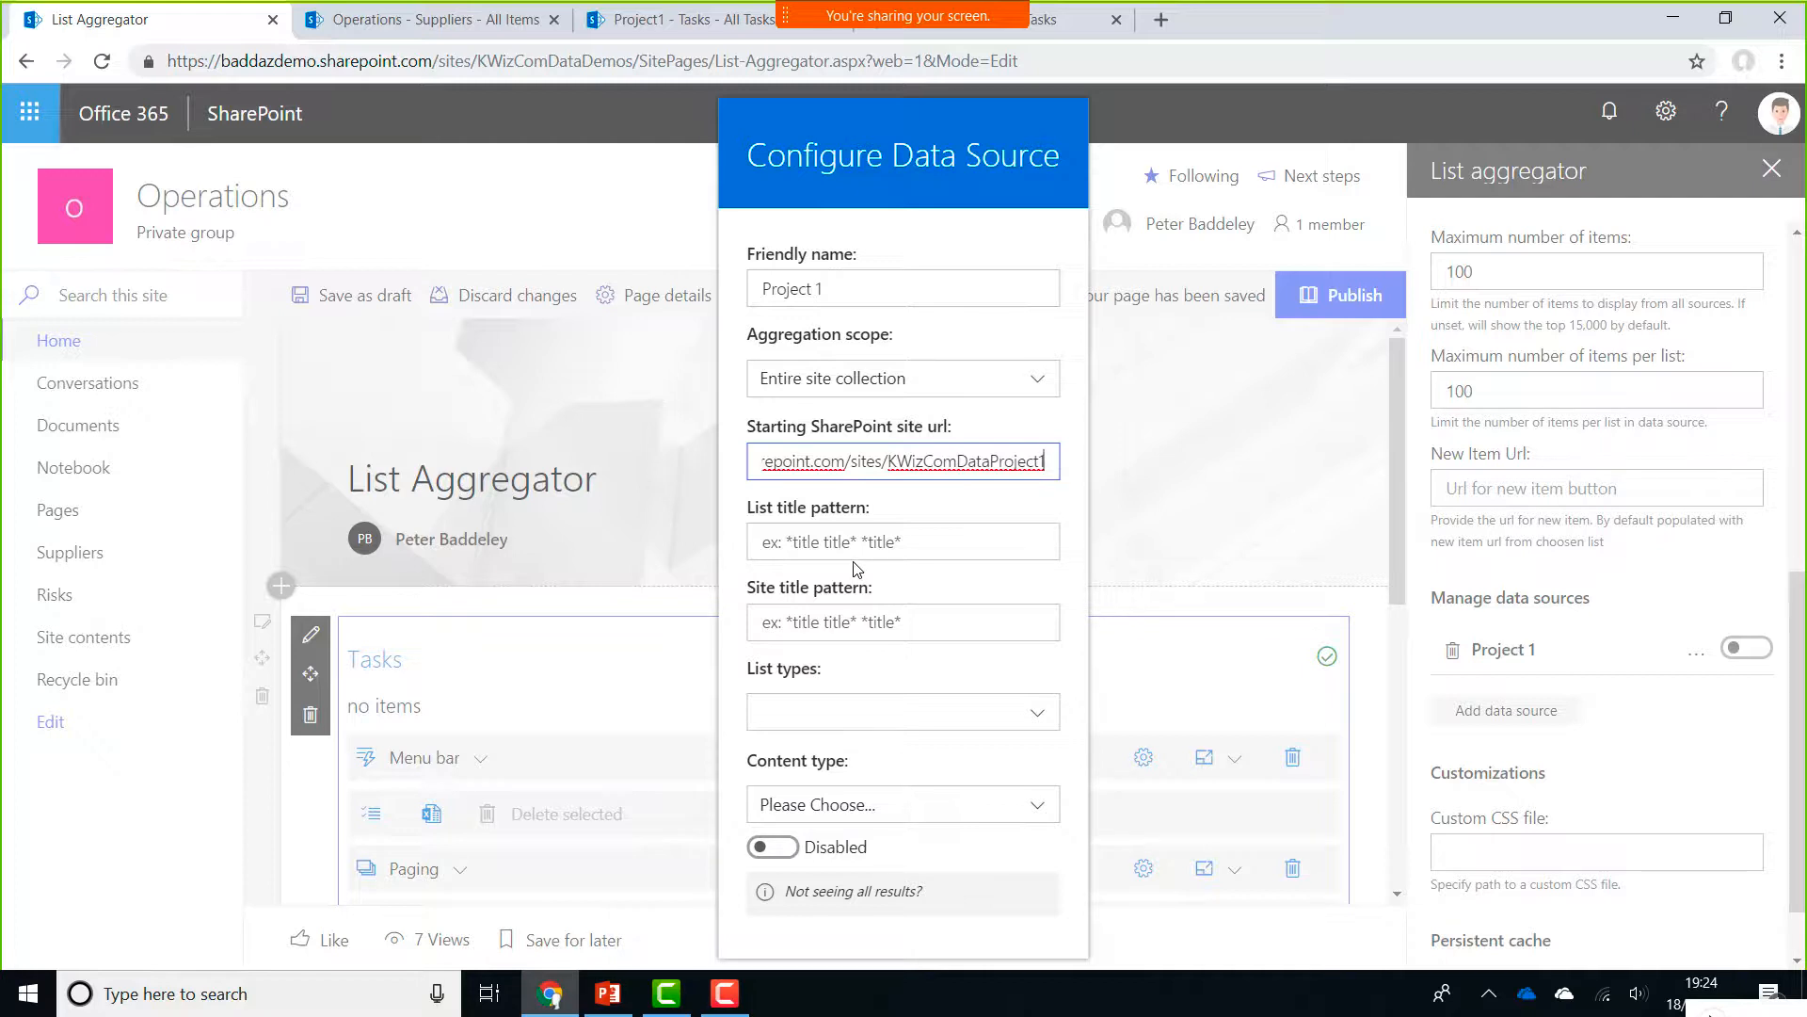
# Set the Project 1 data source's list type to Tasks, enable it and close its configuration
pyautogui.click(1021, 718)
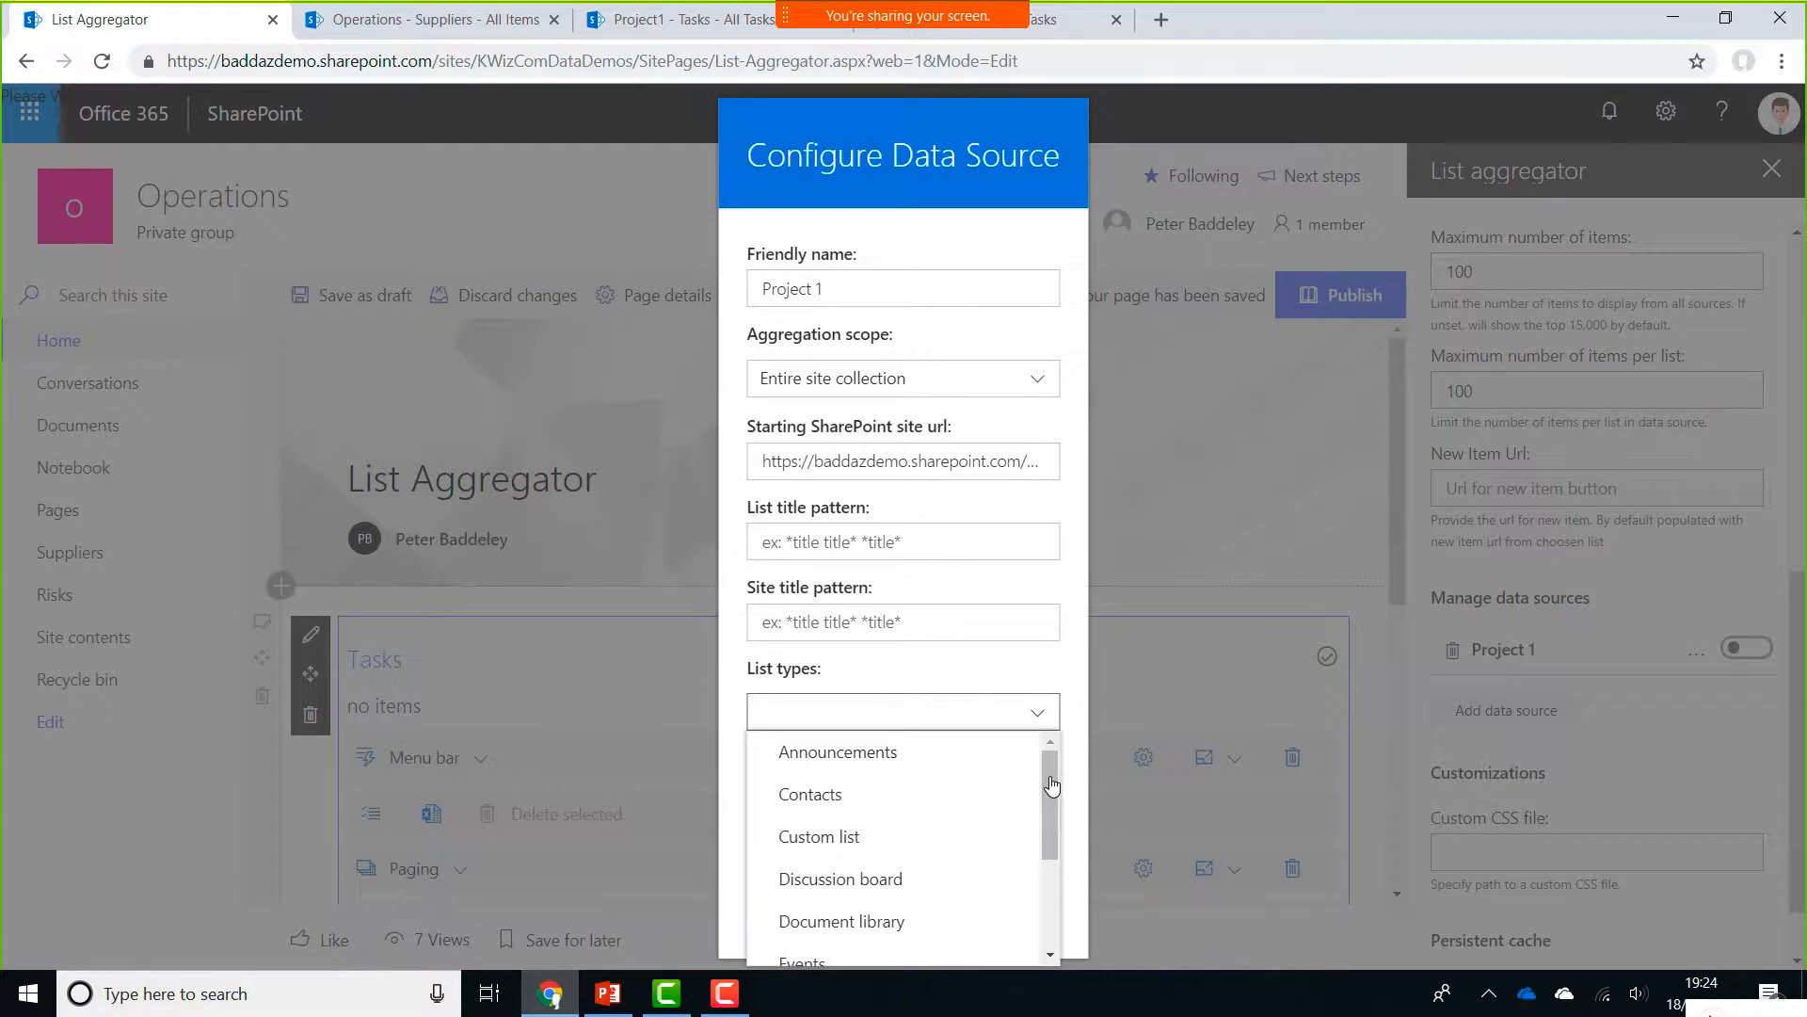
pyautogui.moveTo(1052, 786); pyautogui.dragTo(1058, 933)
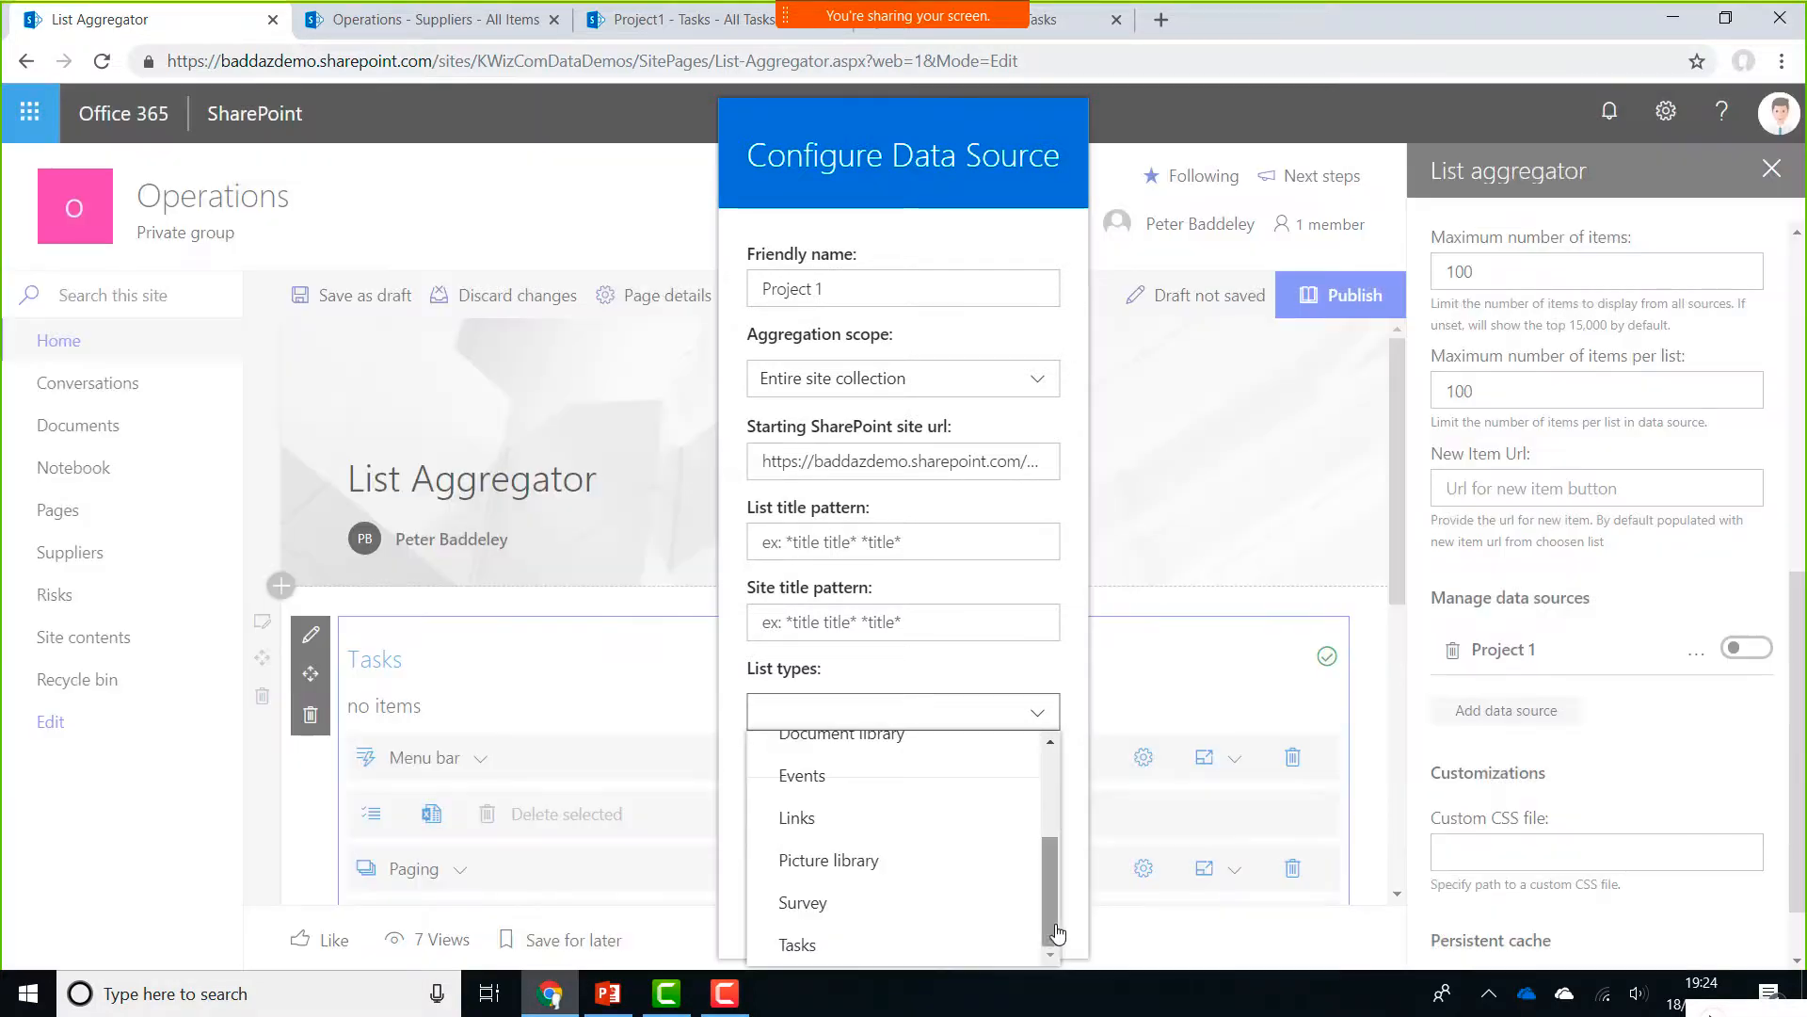
pyautogui.click(876, 944)
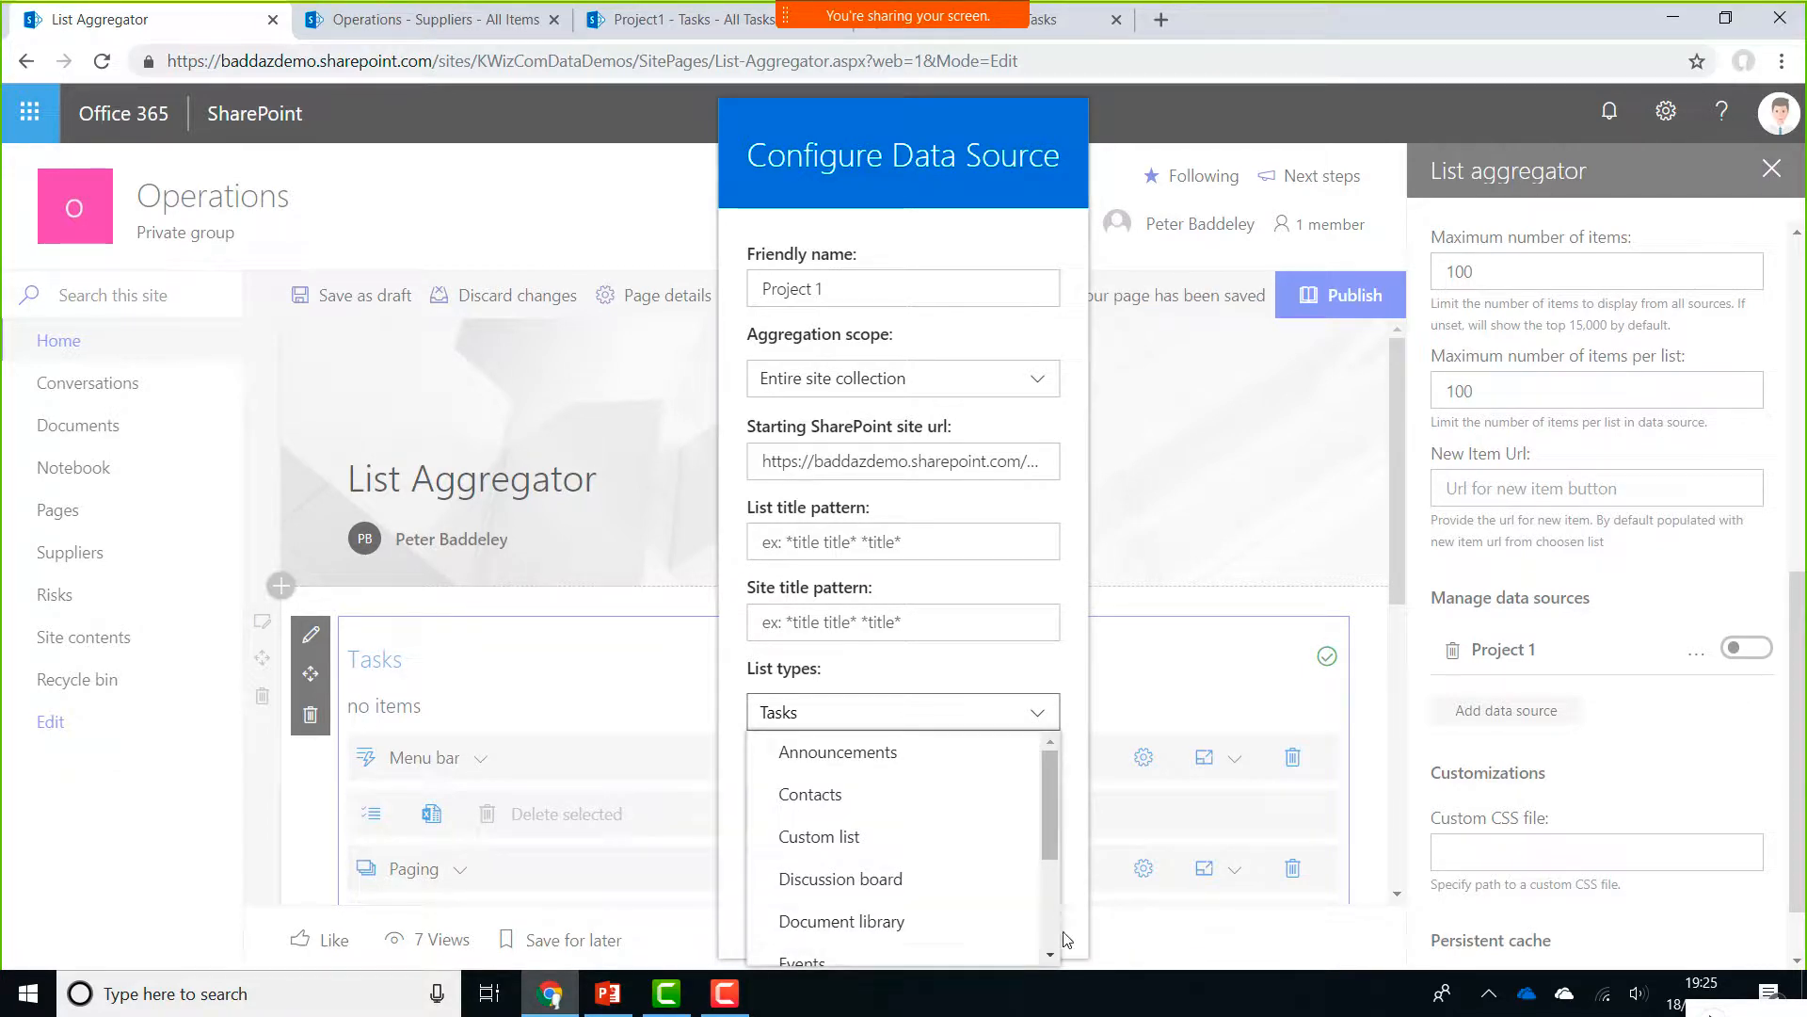
pyautogui.click(1069, 670)
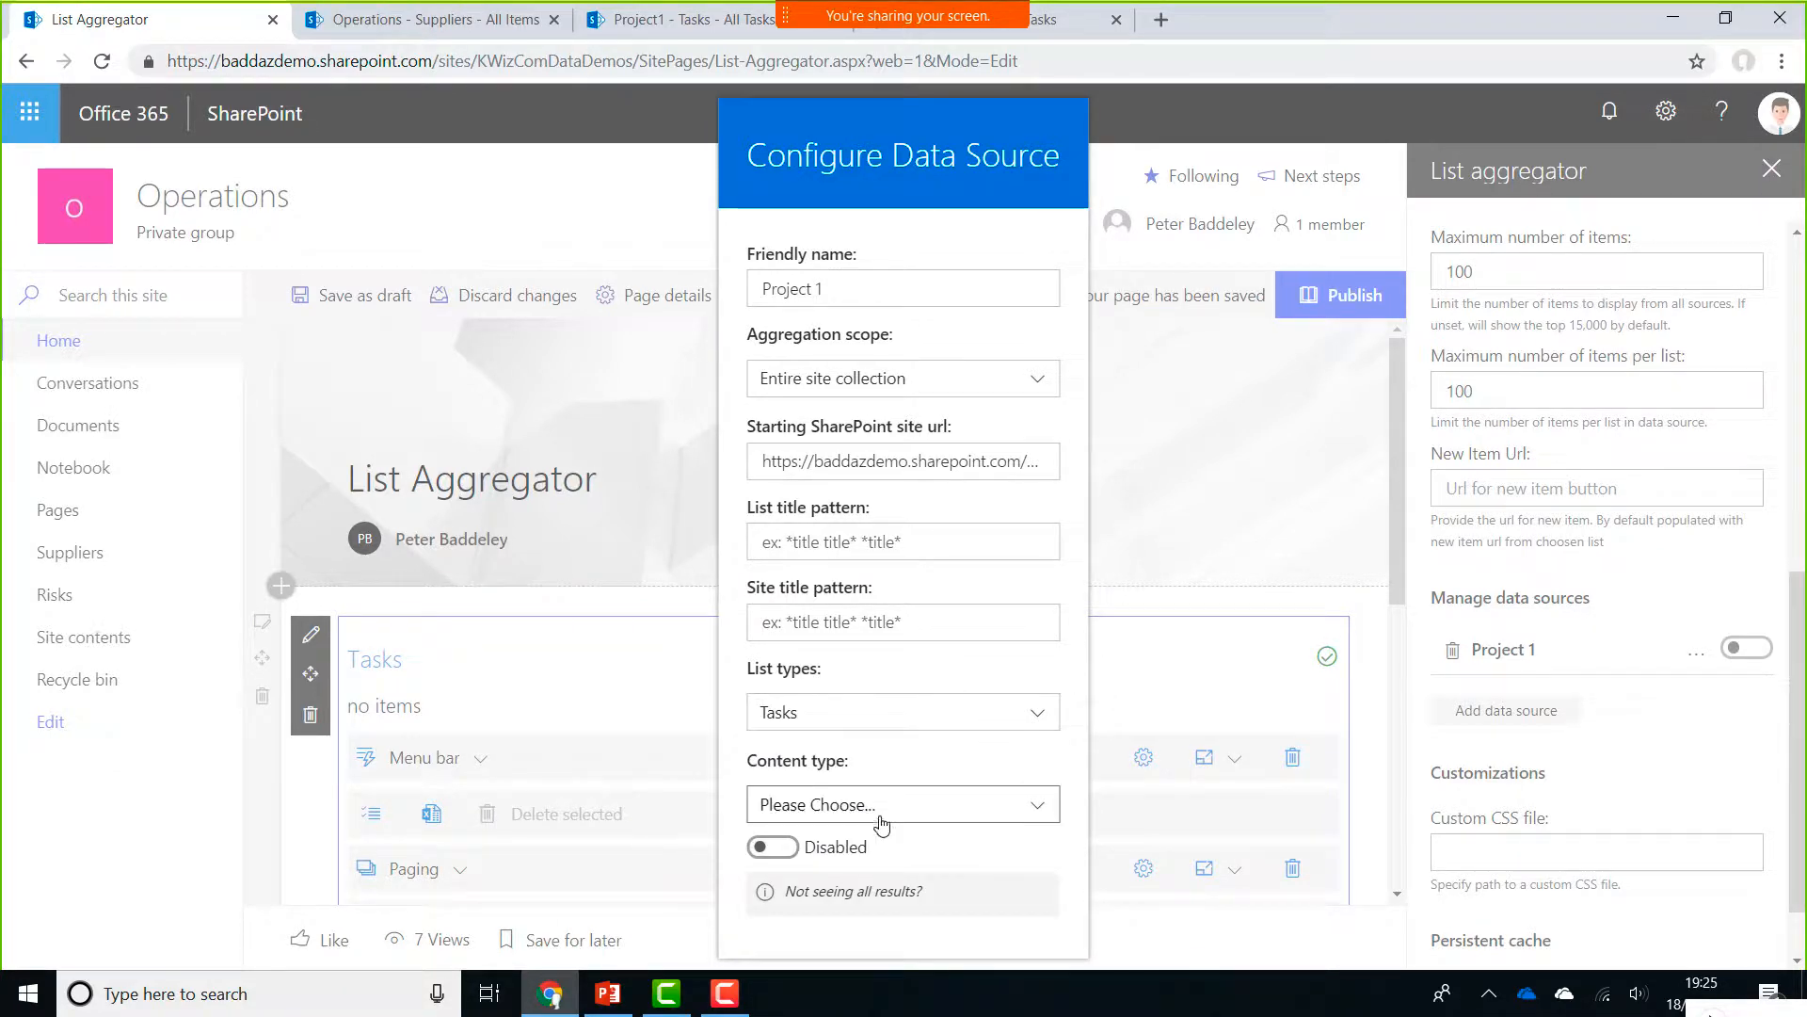
pyautogui.click(781, 855)
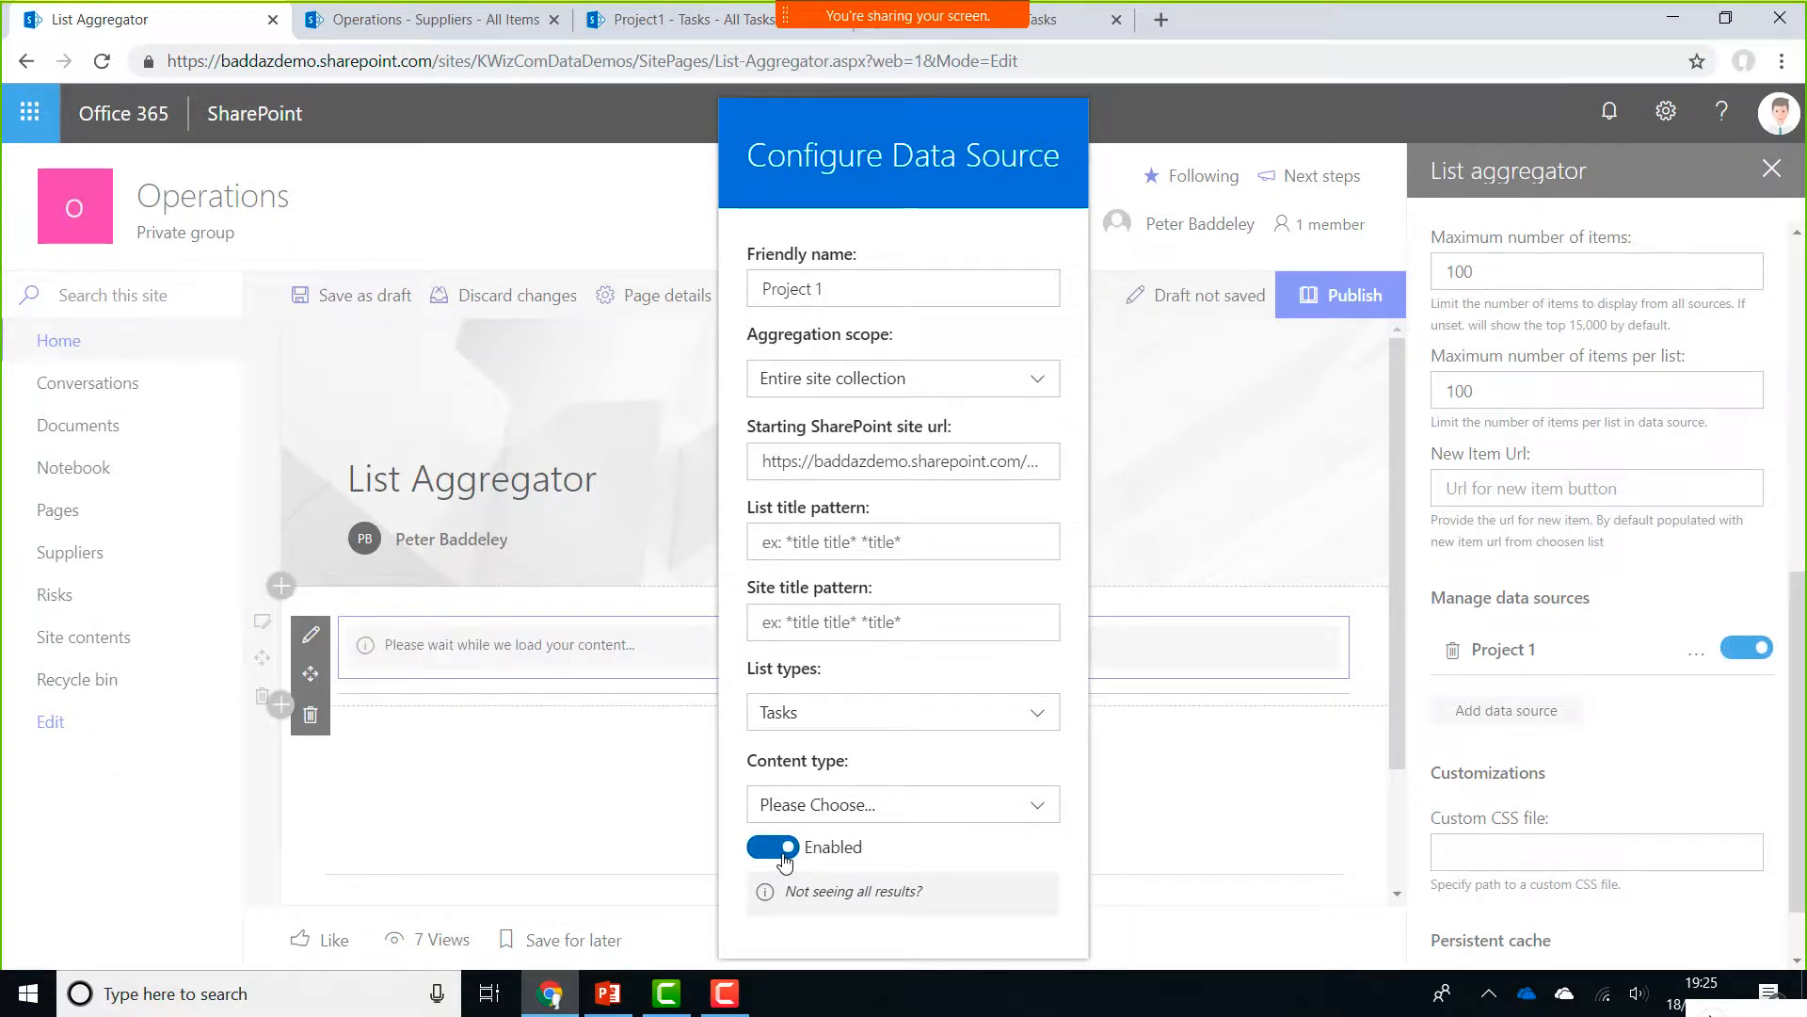
pyautogui.click(1638, 793)
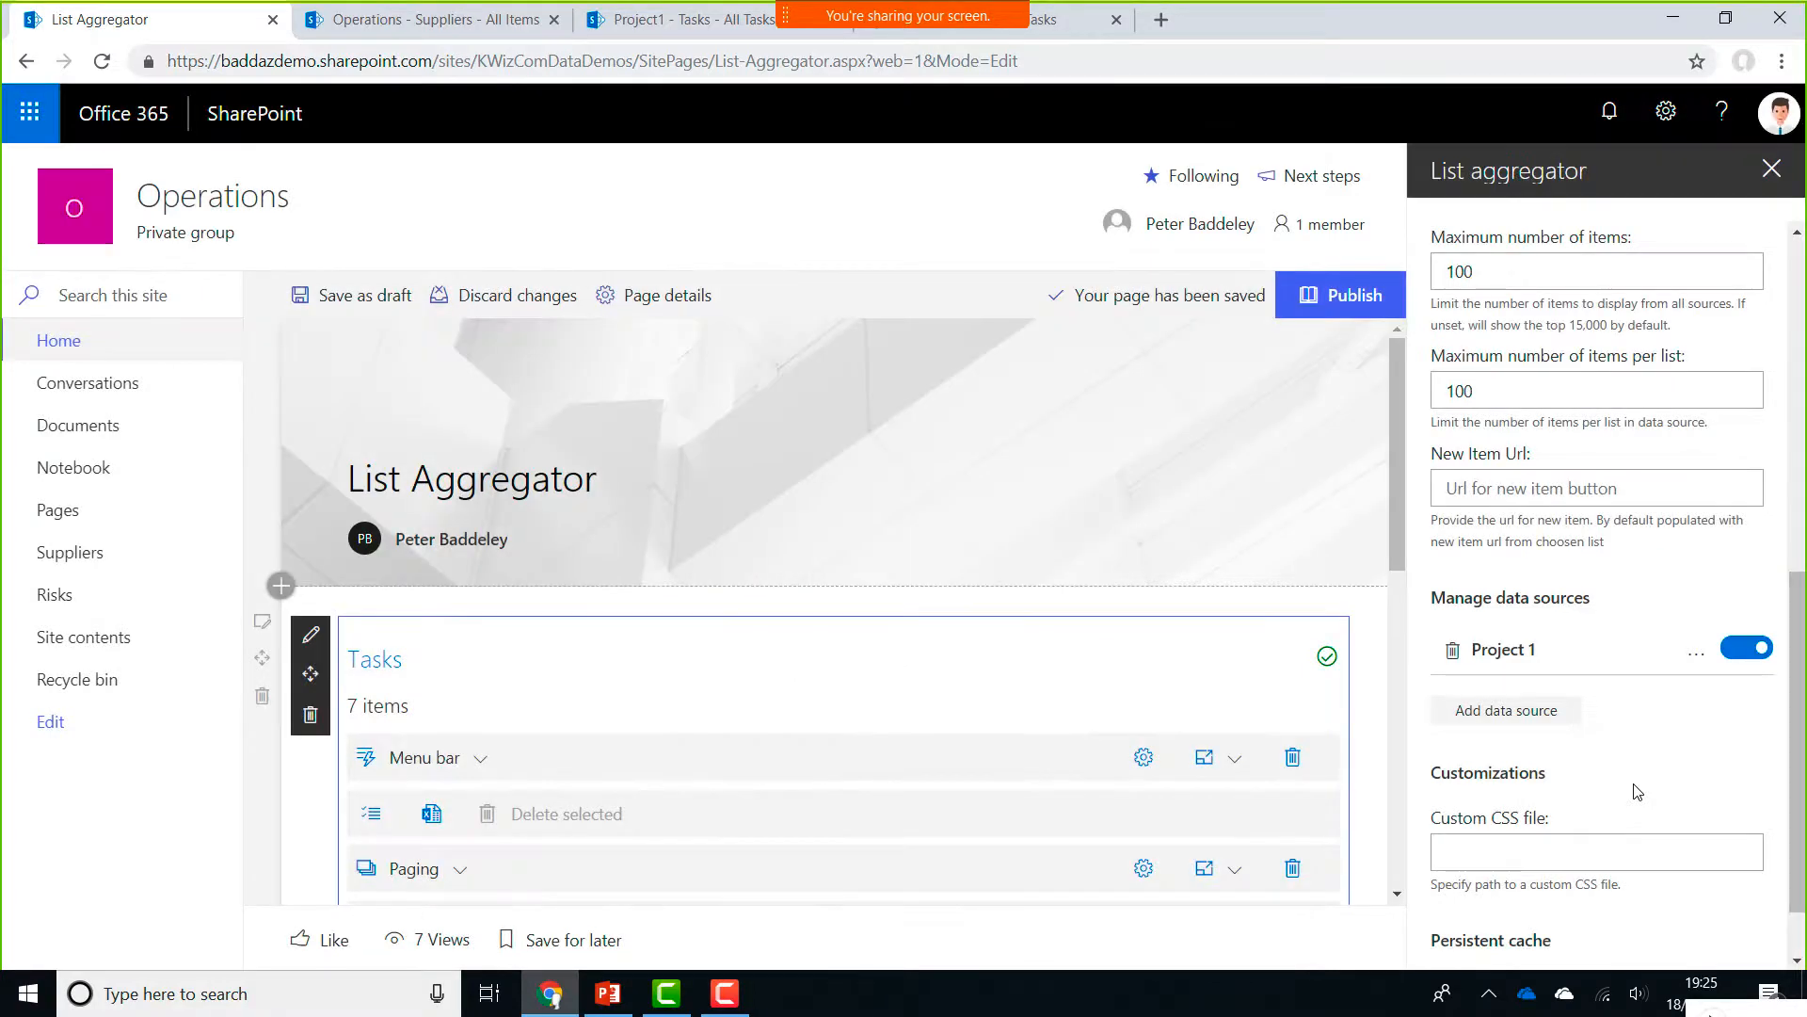
# Add a second data source named "Project 2" with the KWizComDataProject2 site as its starting SharePoint site url
pyautogui.click(1515, 721)
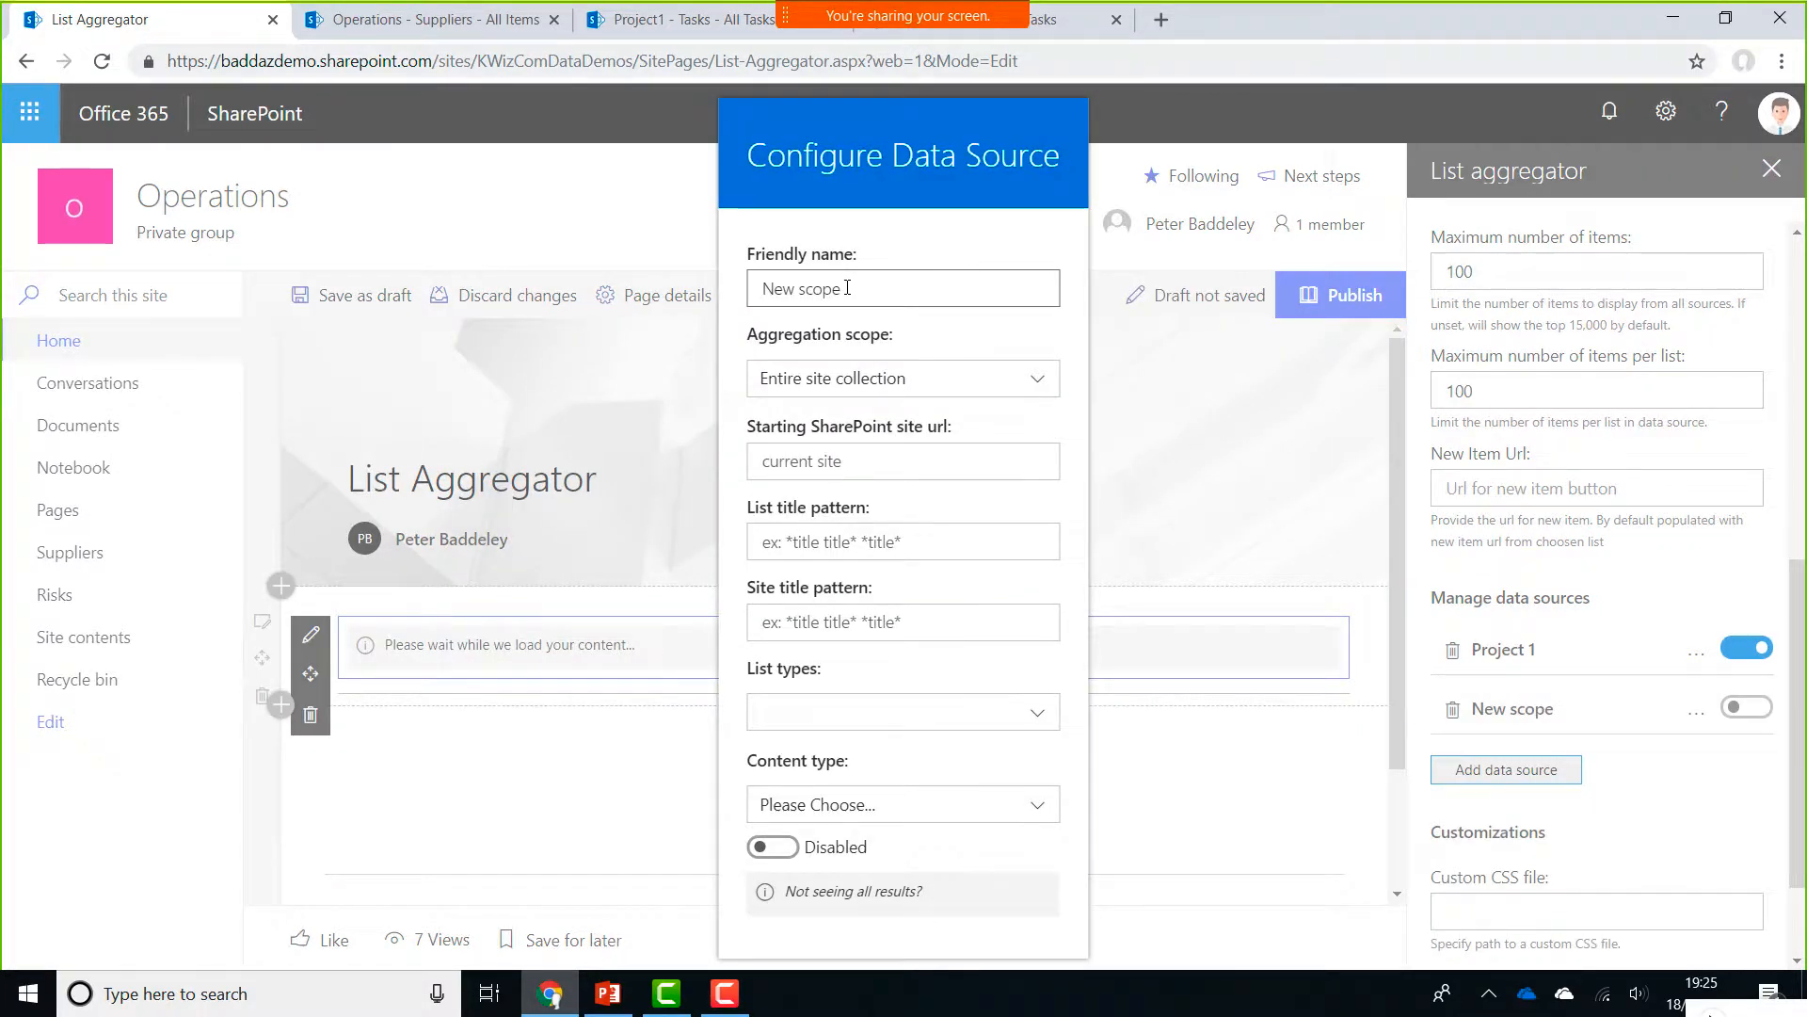
pyautogui.tripleClick(847, 287)
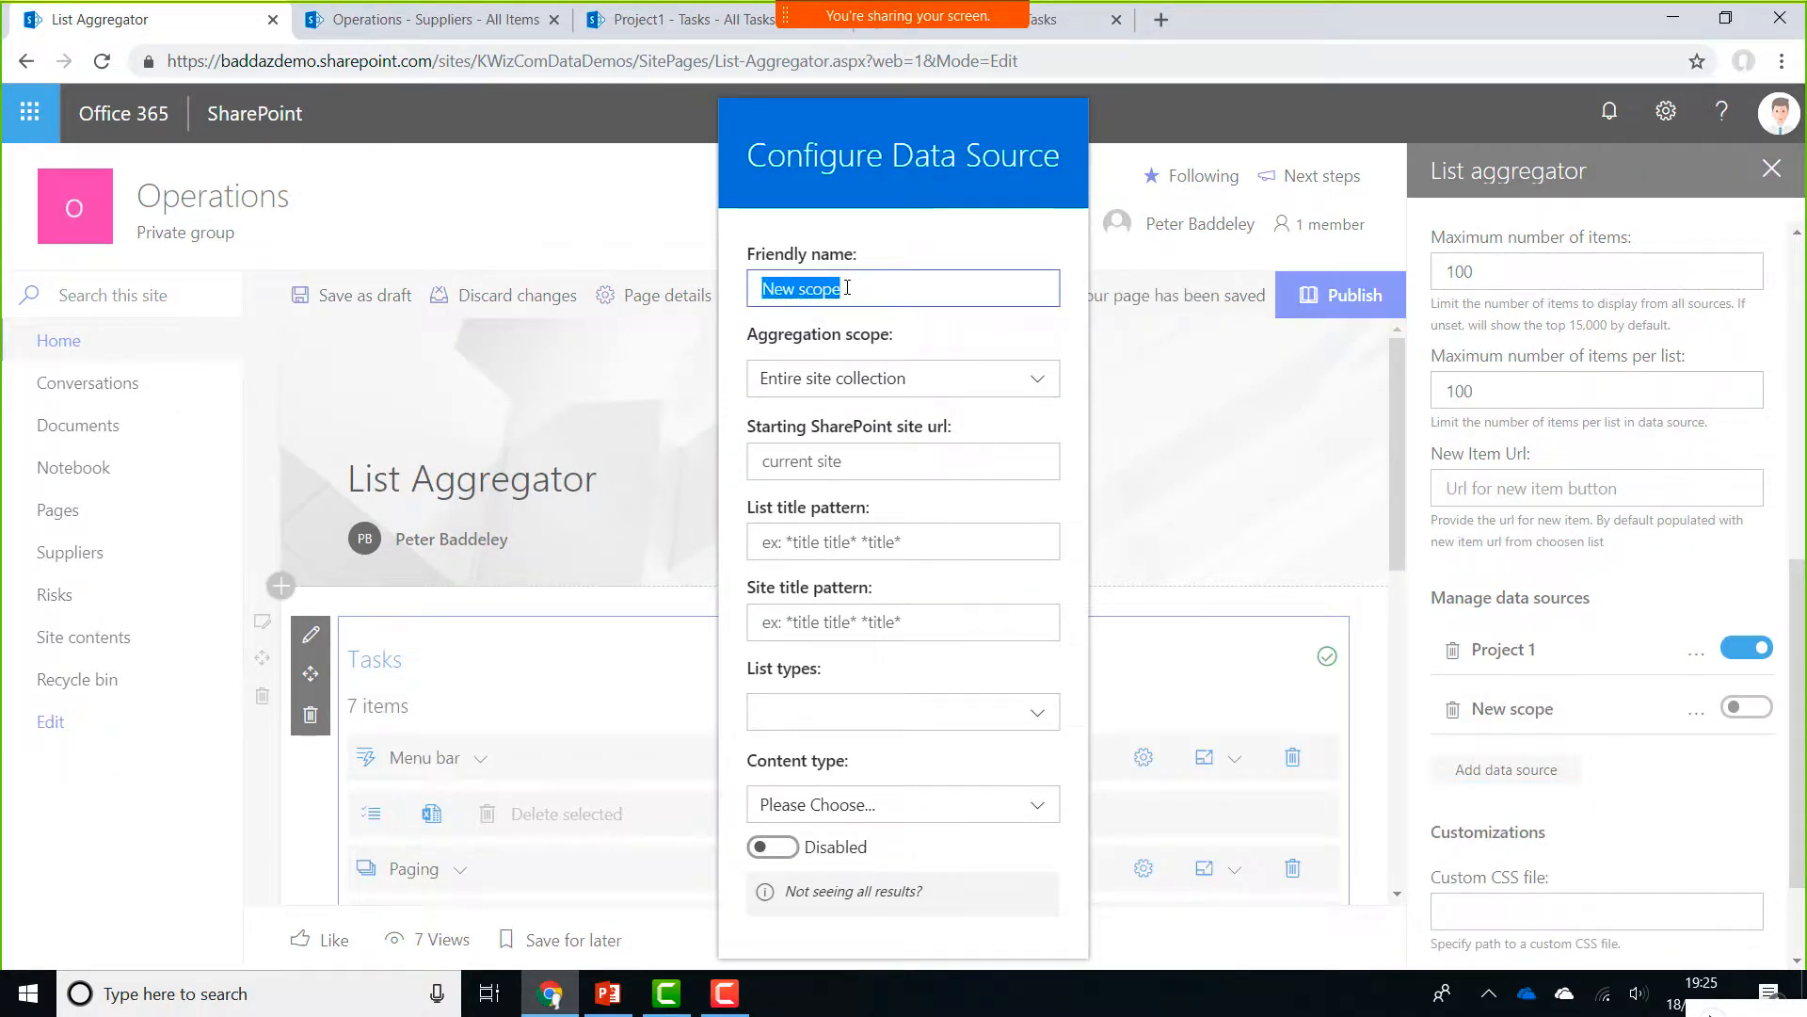
pyautogui.write('Project 2')
pyautogui.click(852, 472)
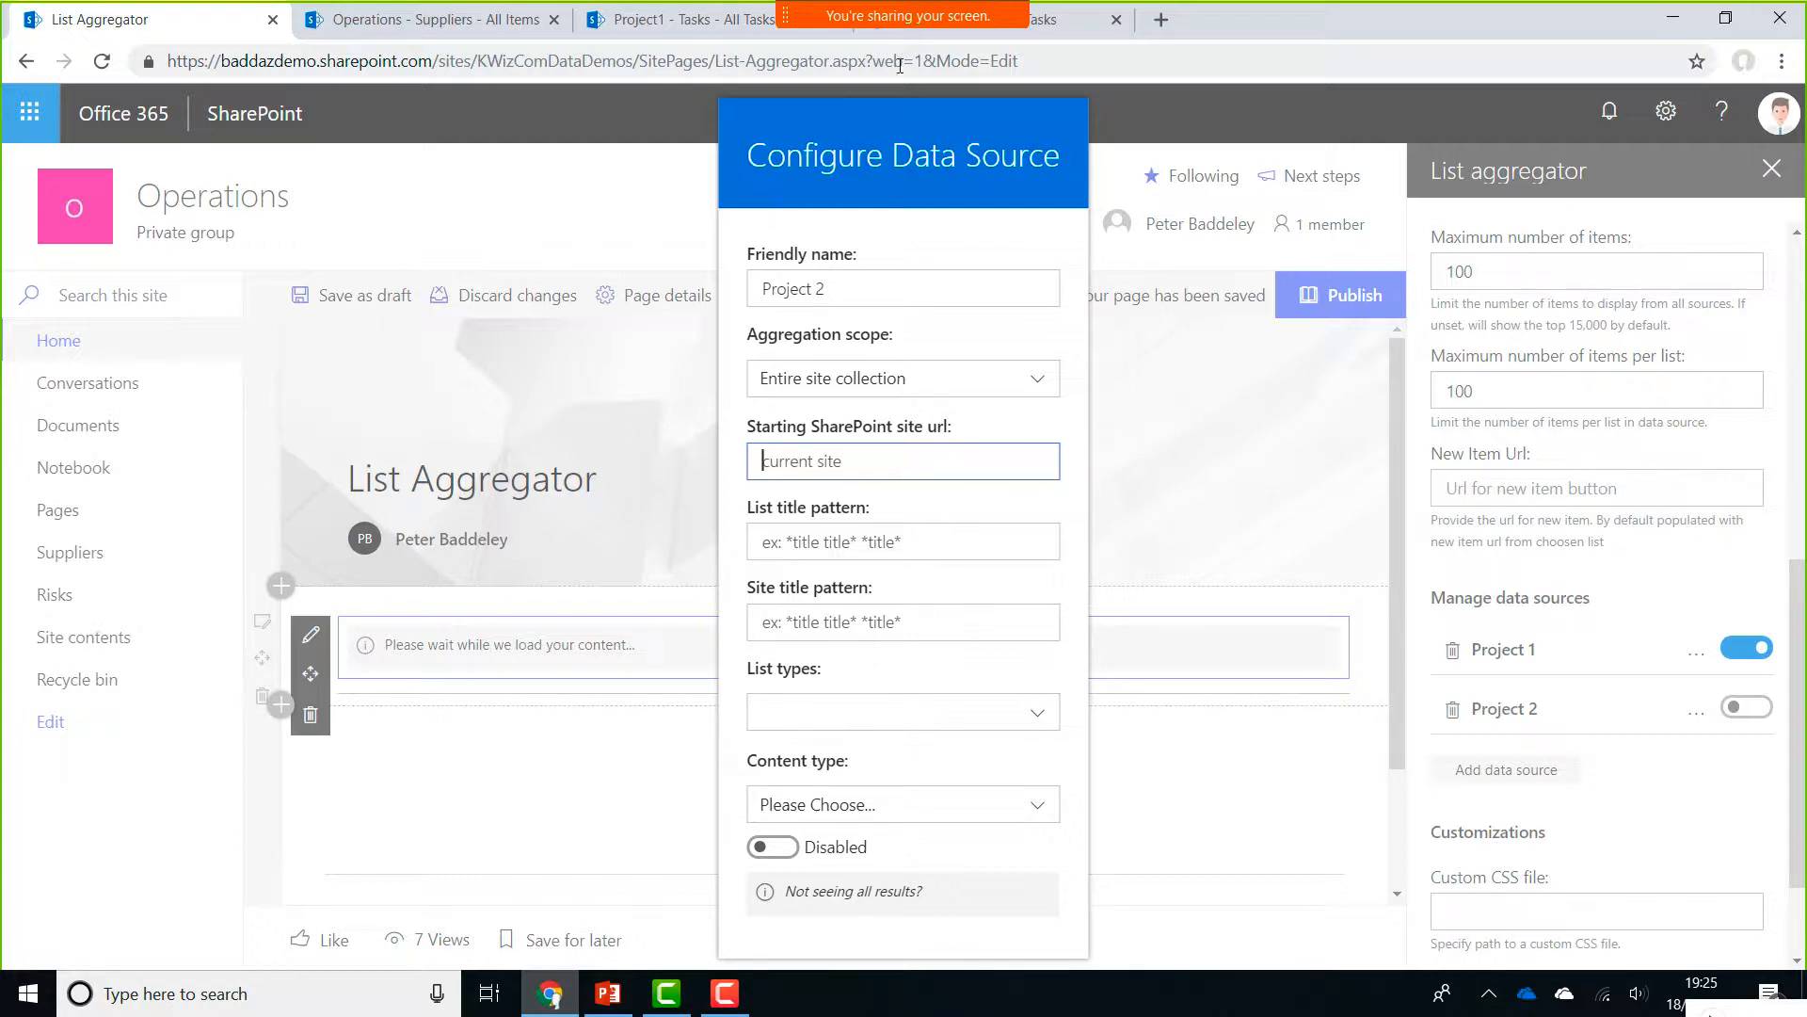
pyautogui.hotkey('ctrl', 'v')
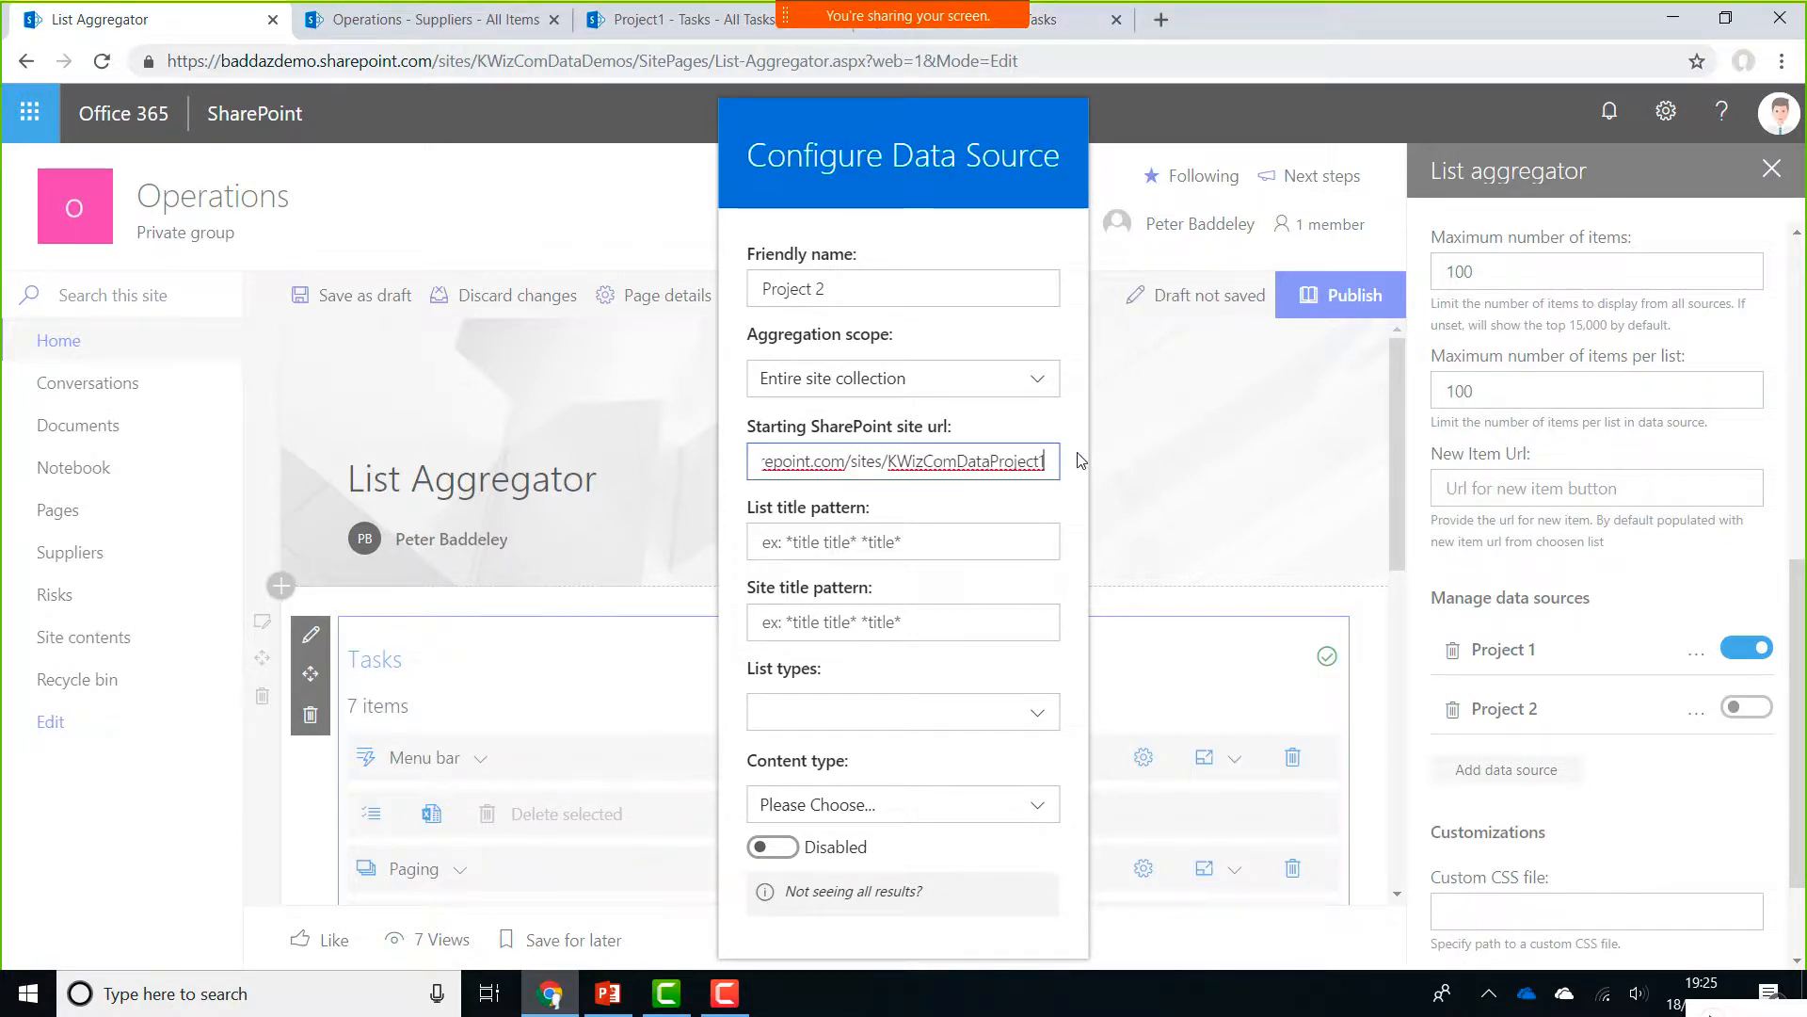
pyautogui.press('BackSpace')
pyautogui.write('2')
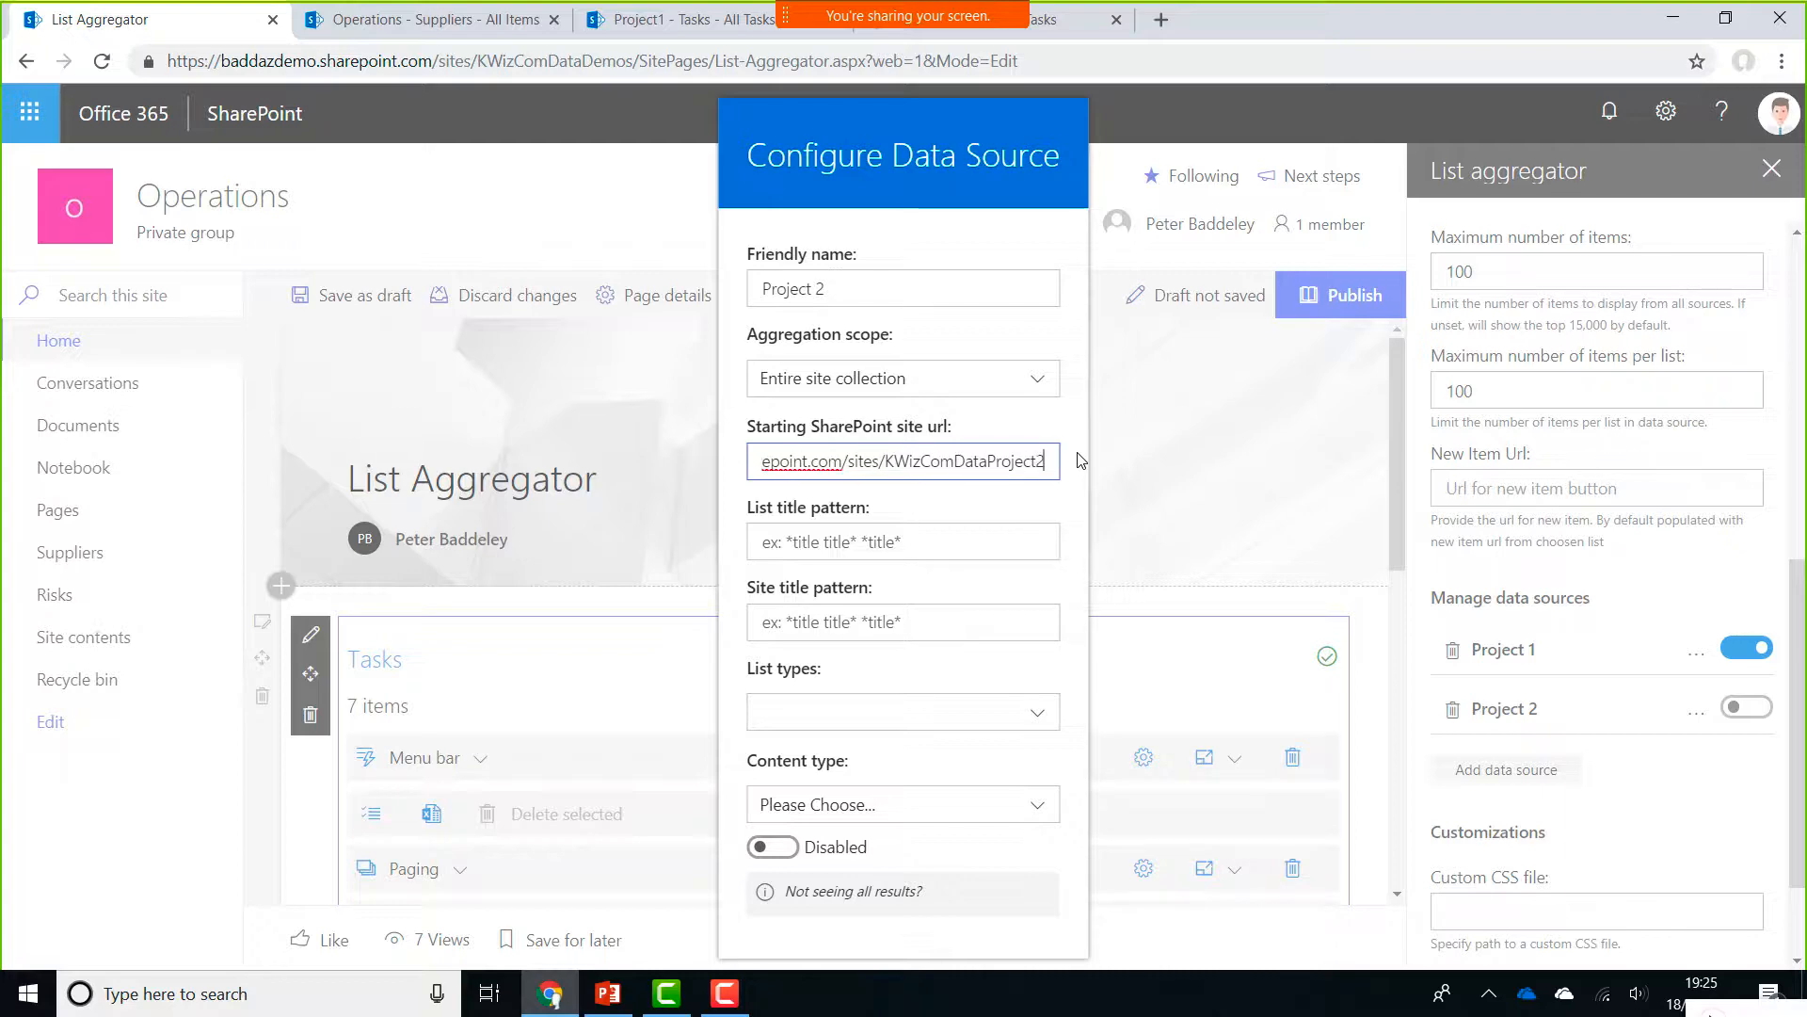
# Set the Project 2 data source's list type to Tasks and enable it
pyautogui.click(1036, 713)
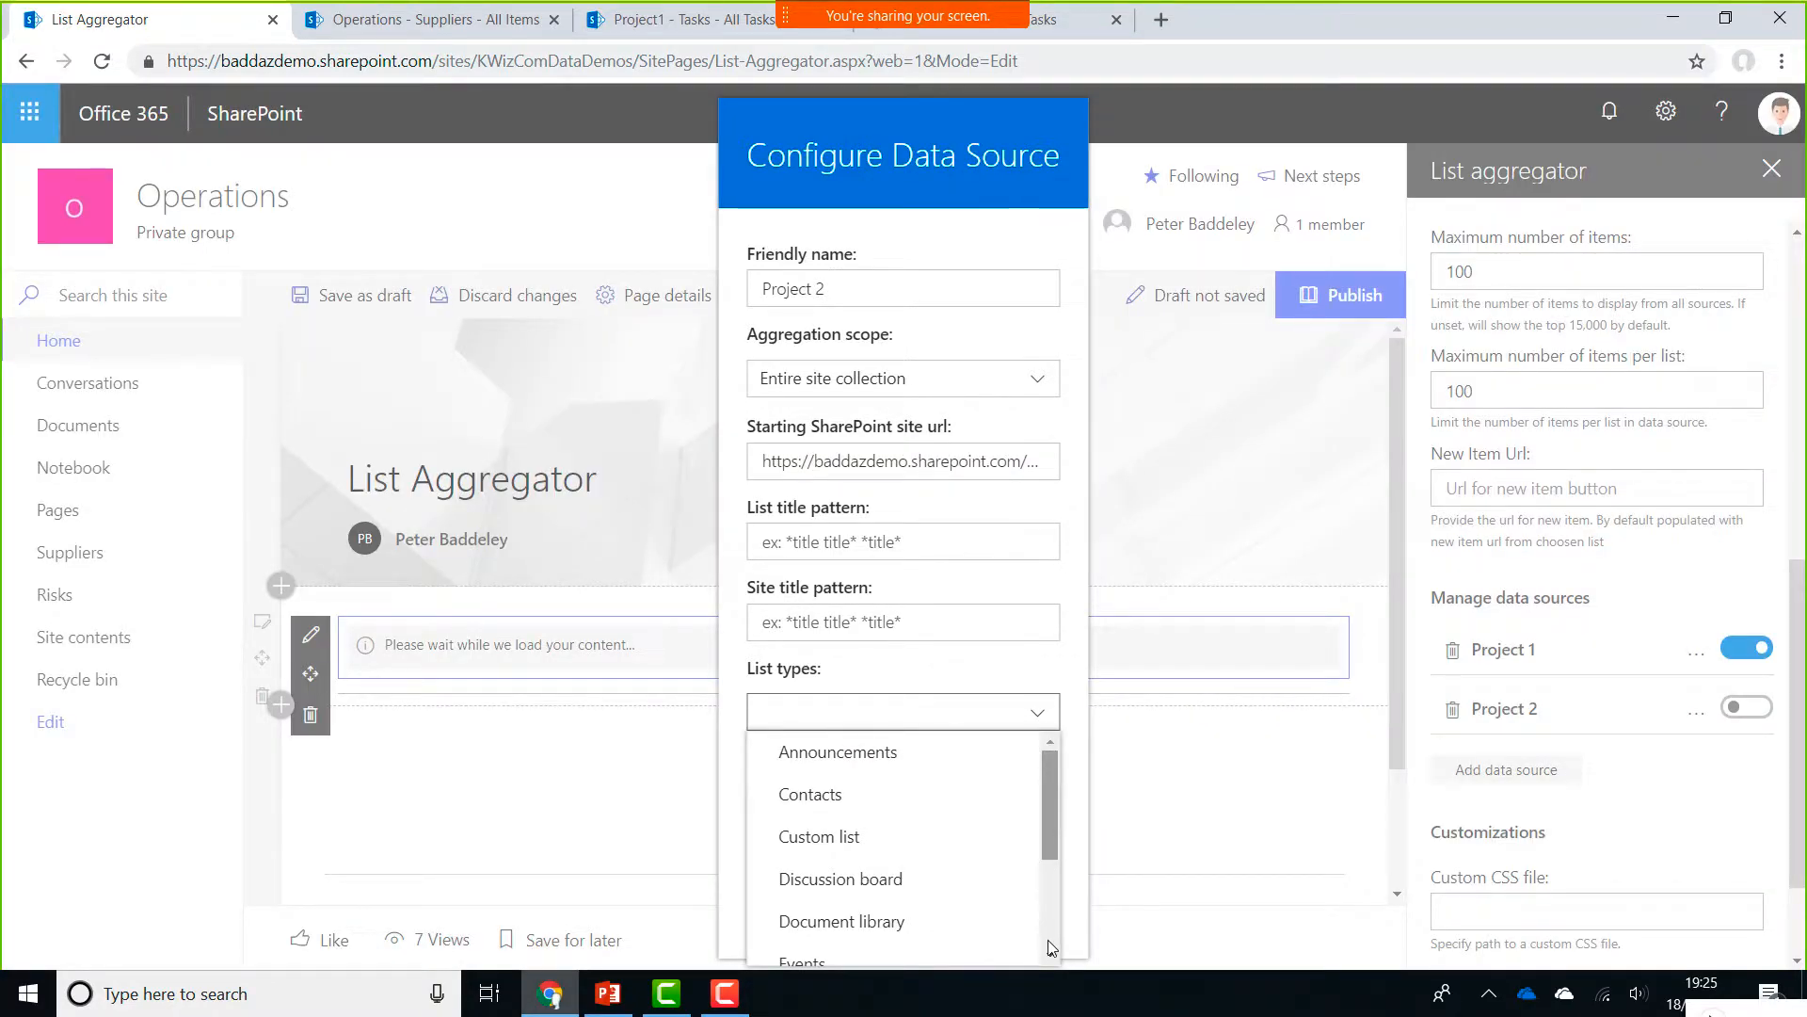
pyautogui.moveTo(1047, 866); pyautogui.dragTo(1047, 940)
pyautogui.click(917, 946)
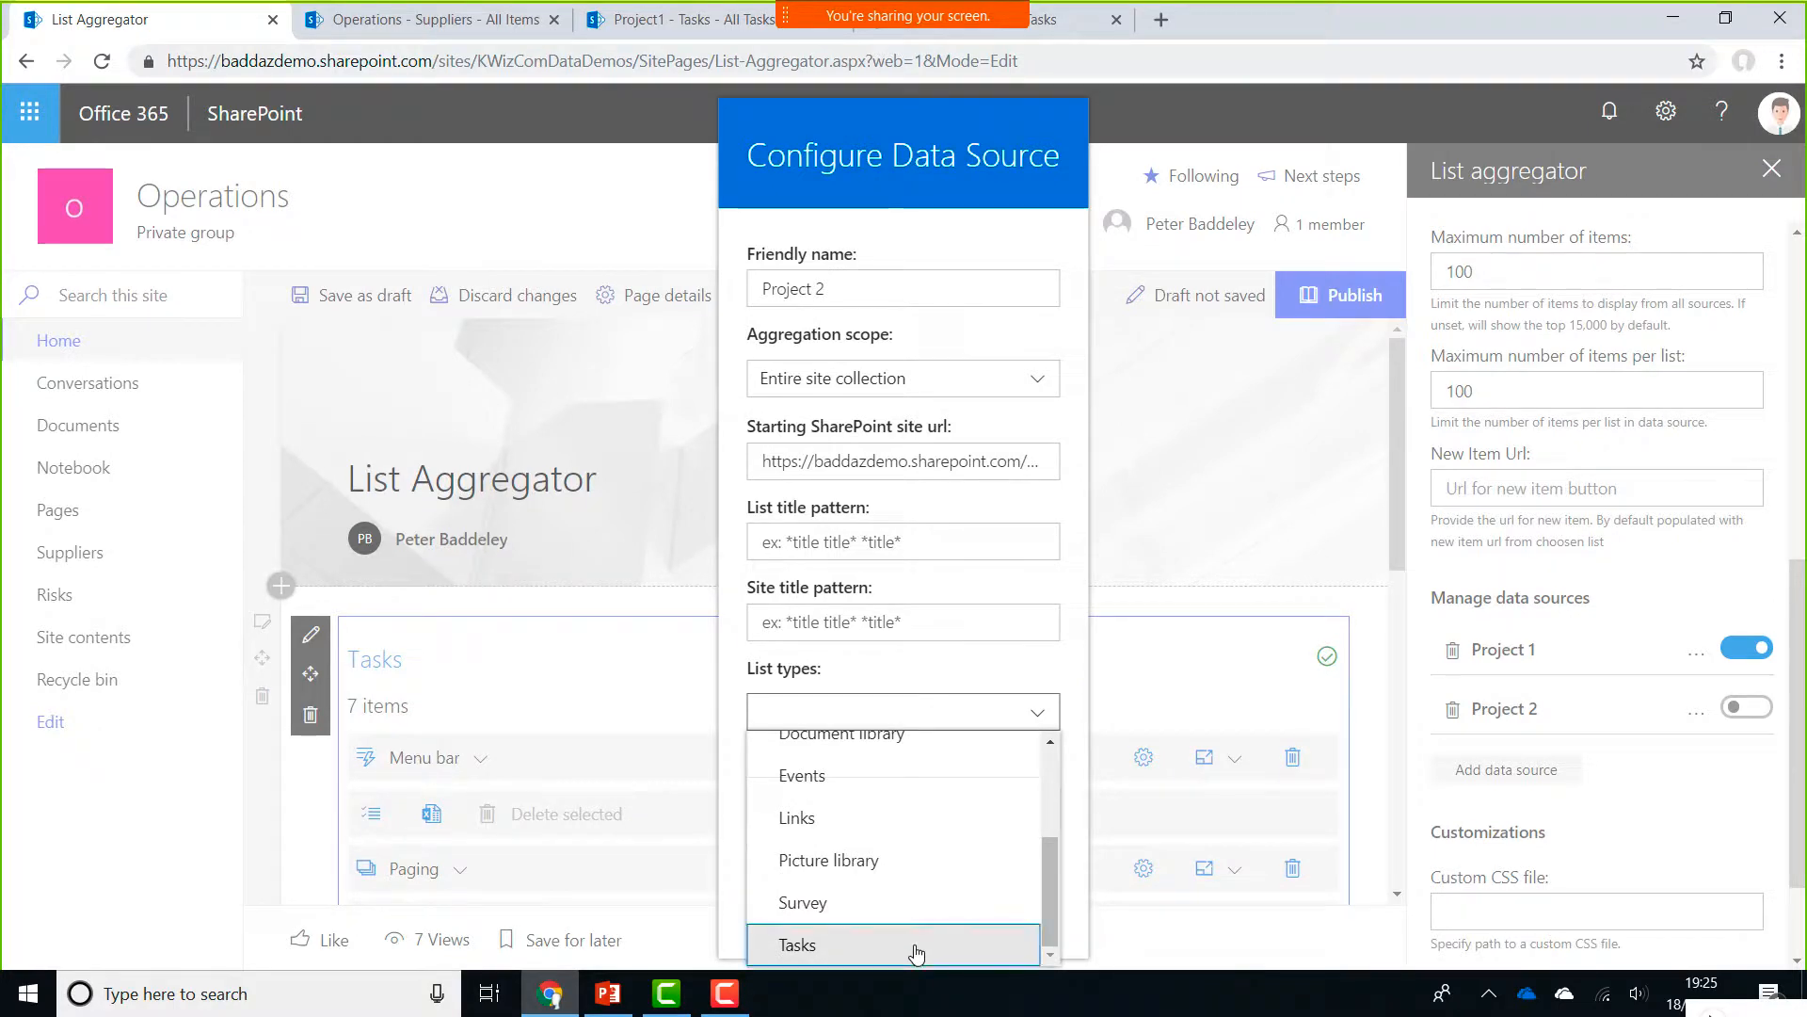
pyautogui.click(1067, 681)
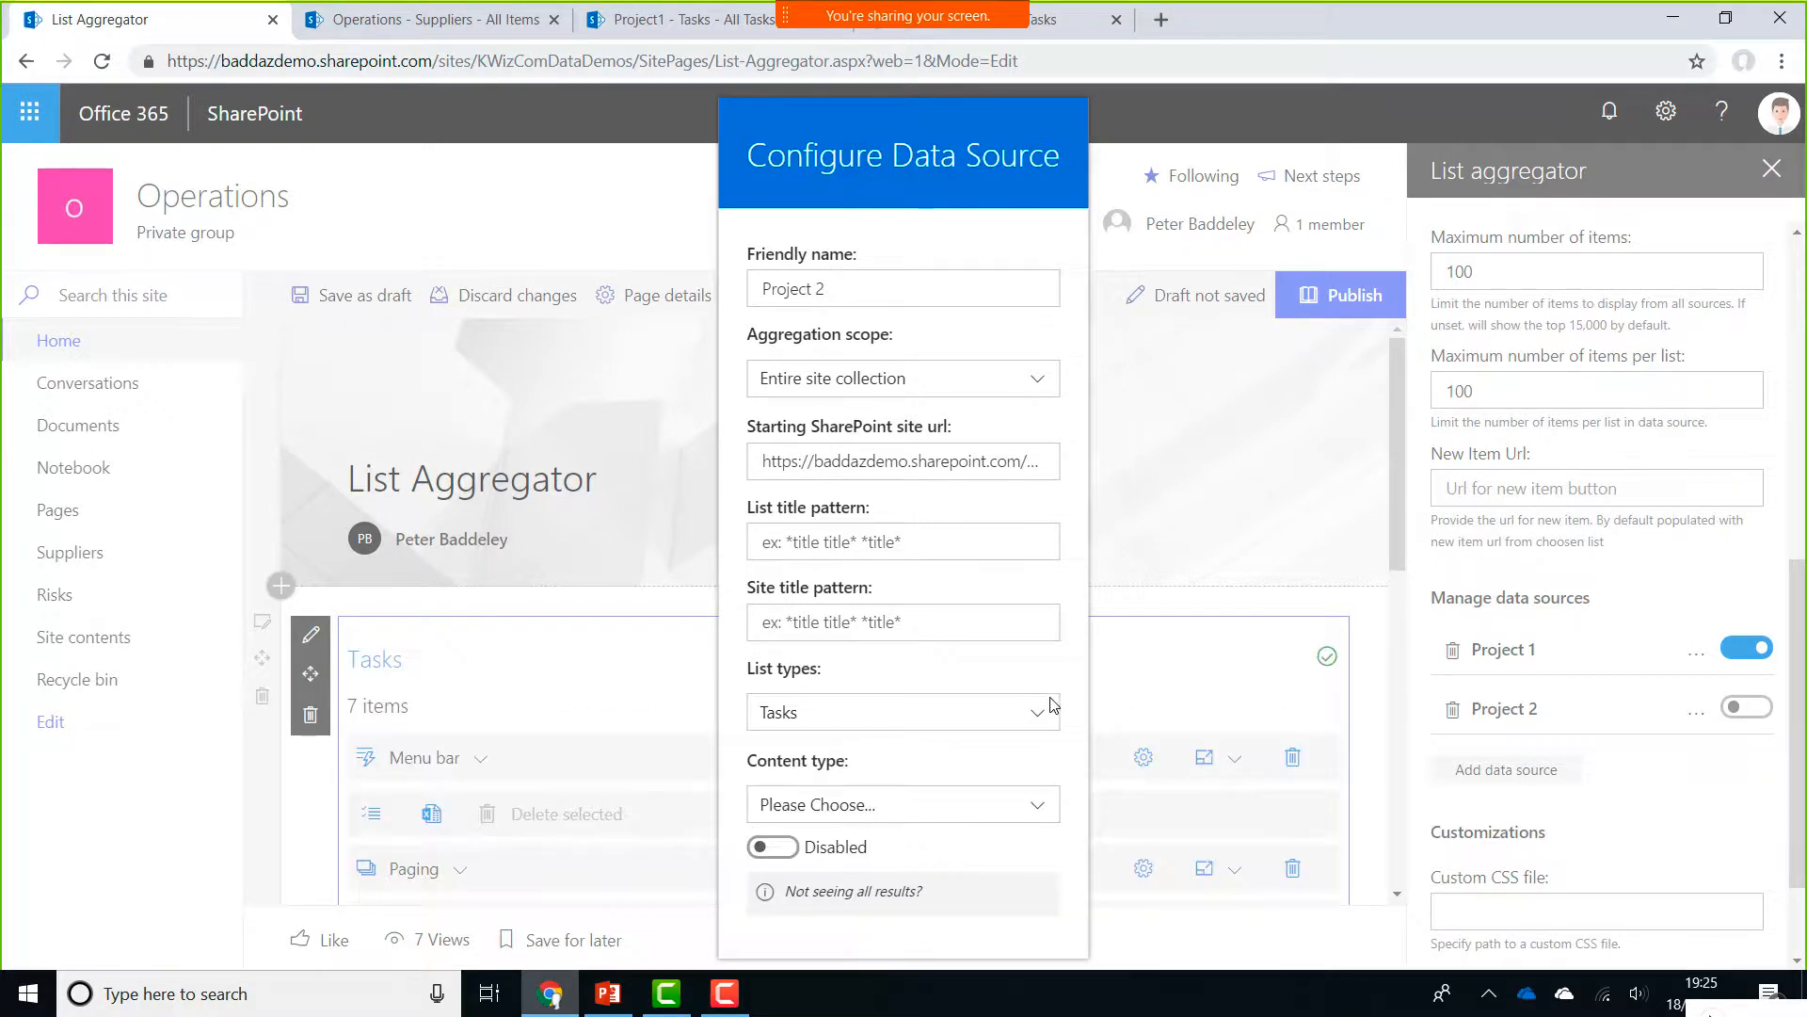
pyautogui.click(776, 848)
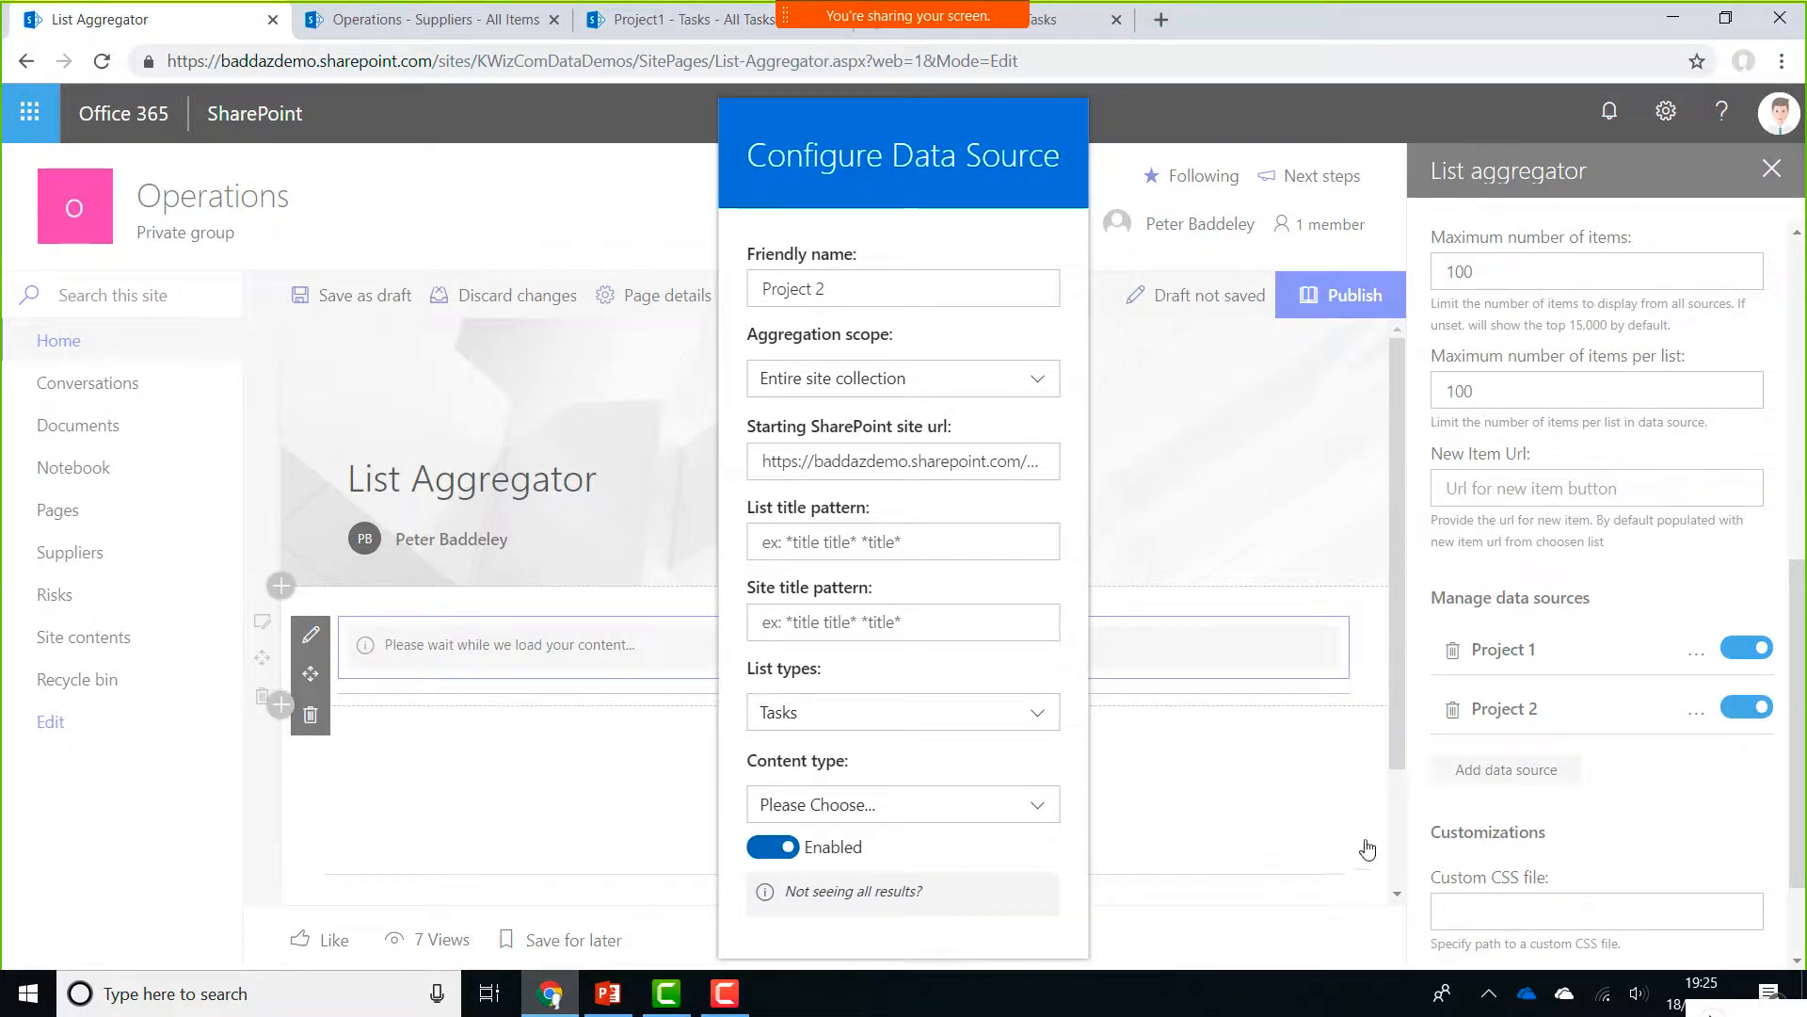
# Close the Project 2 data source configuration, check the combined tasks table, and close the List aggregator settings
pyautogui.click(1720, 784)
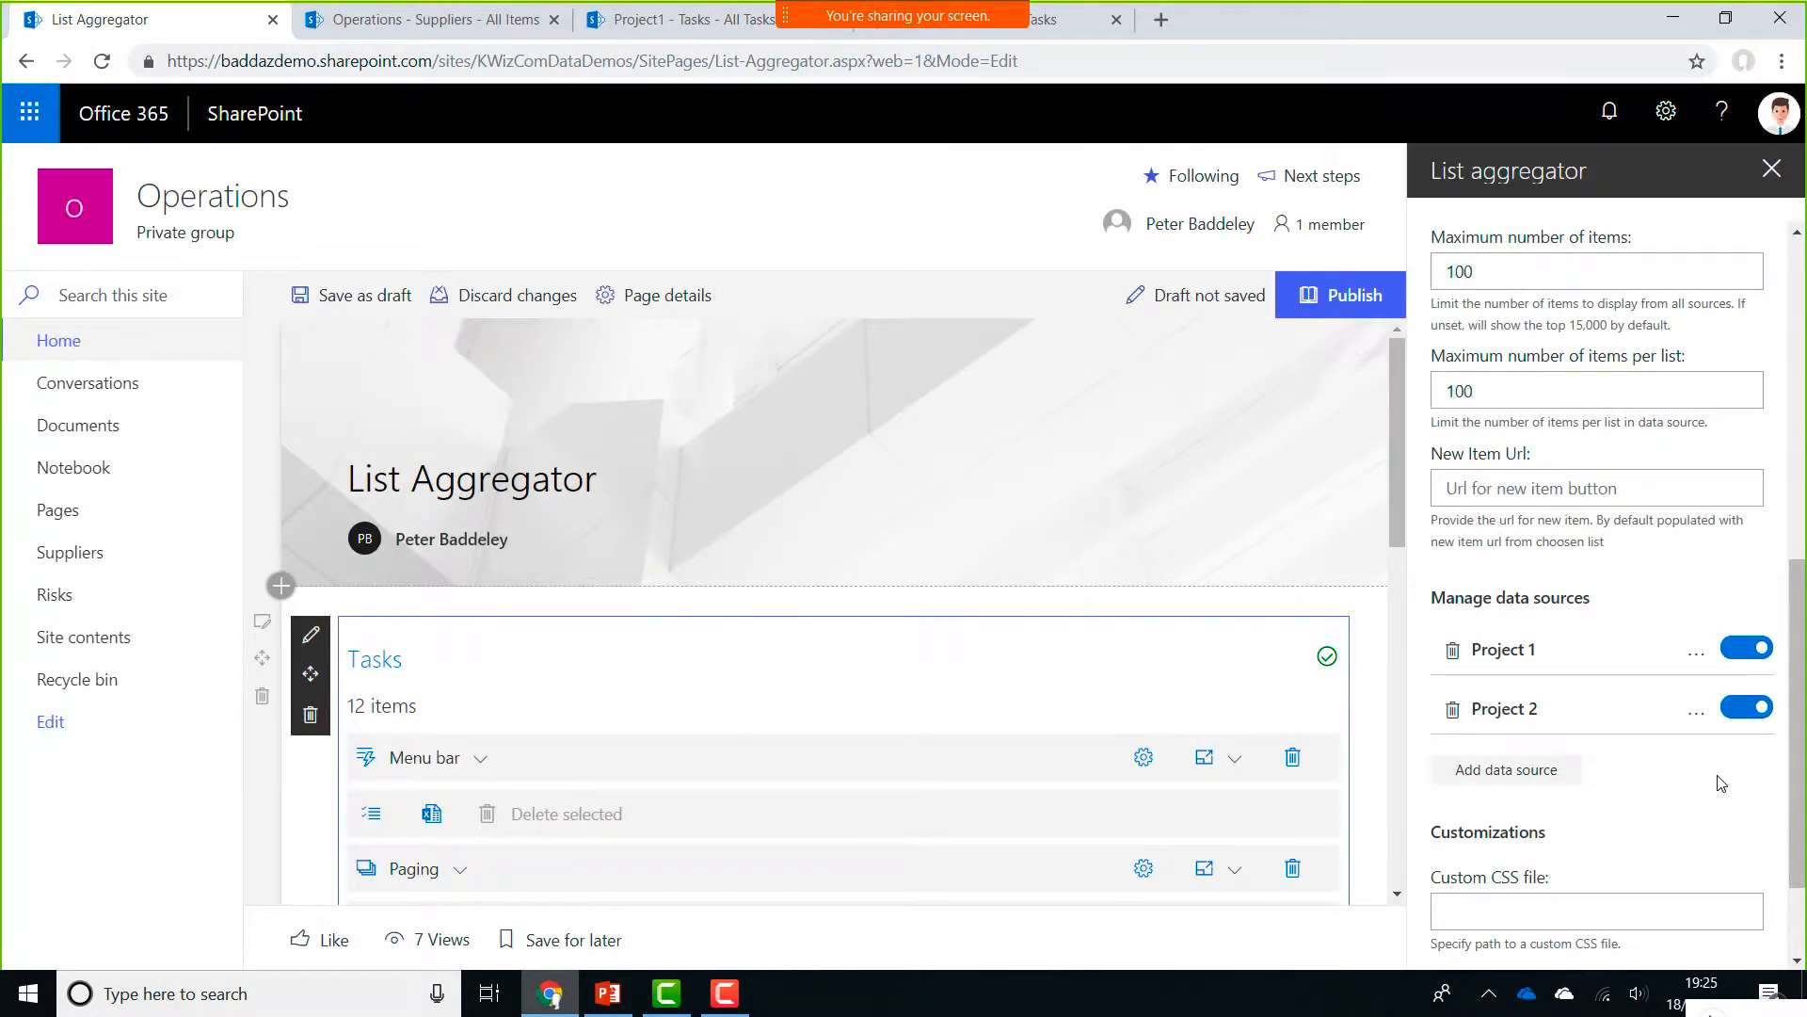
pyautogui.scroll(-6, 1395, 632)
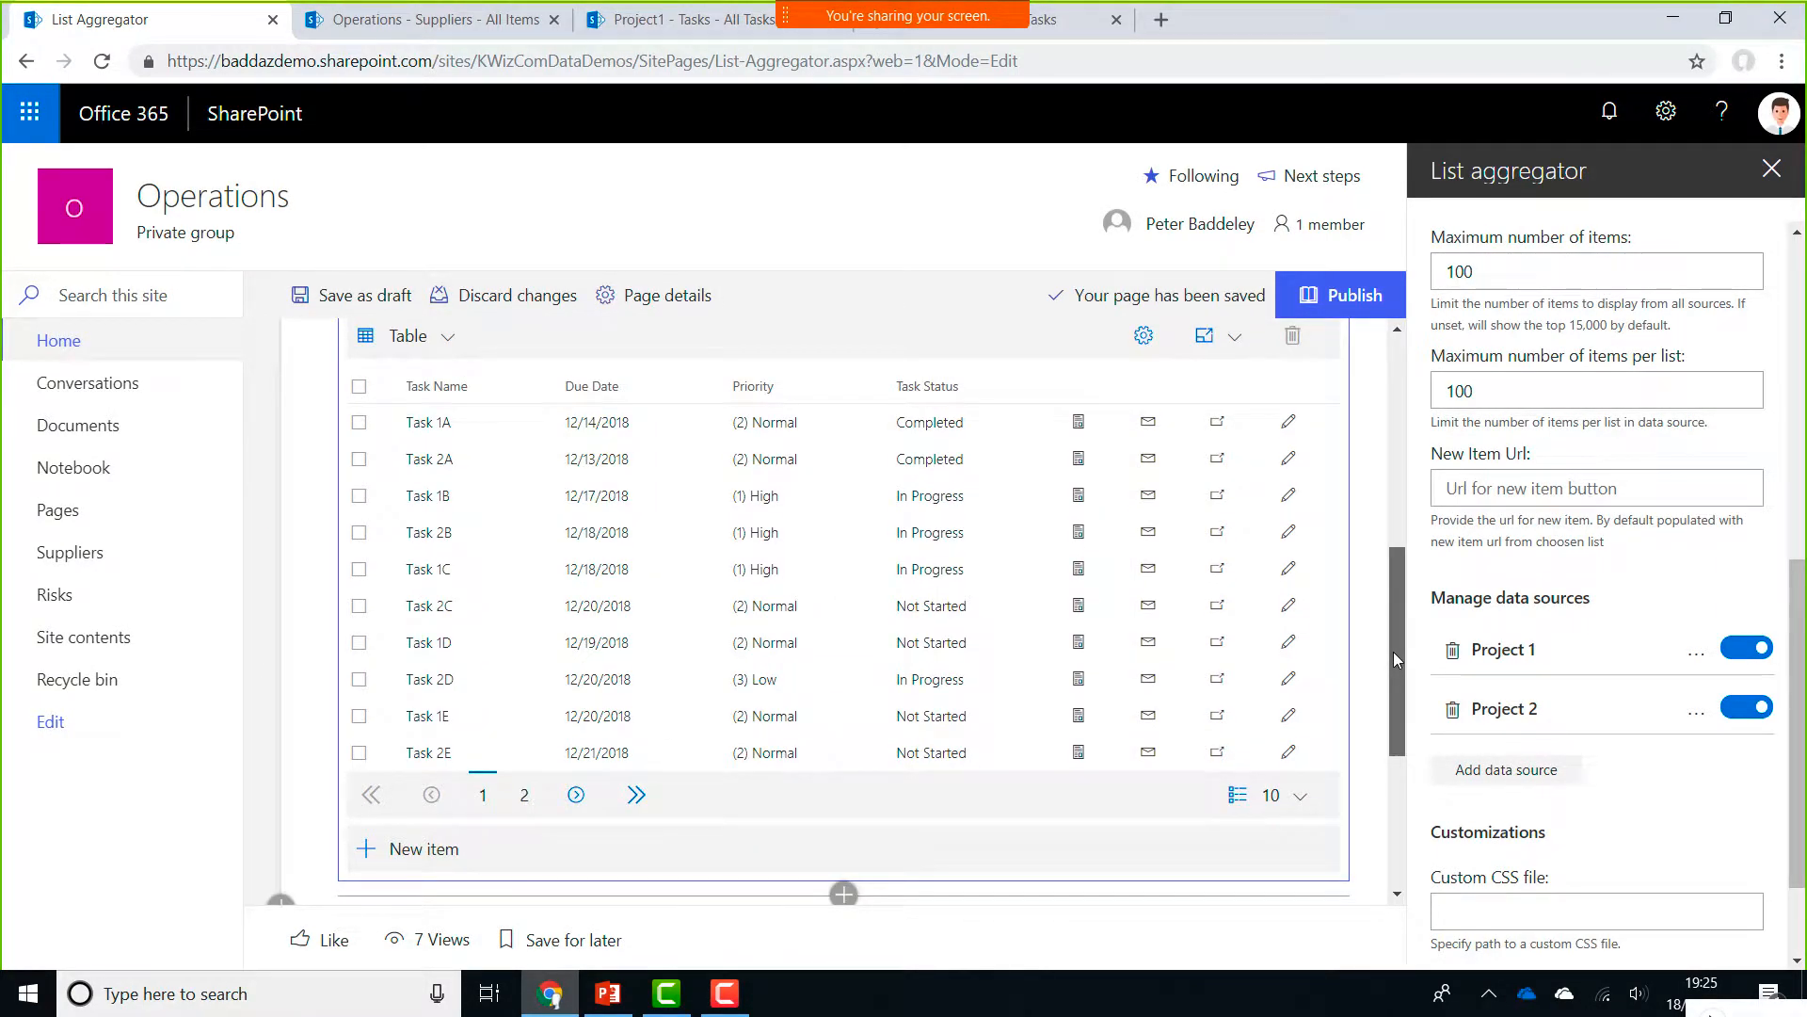
pyautogui.moveTo(1393, 651); pyautogui.dragTo(1397, 633)
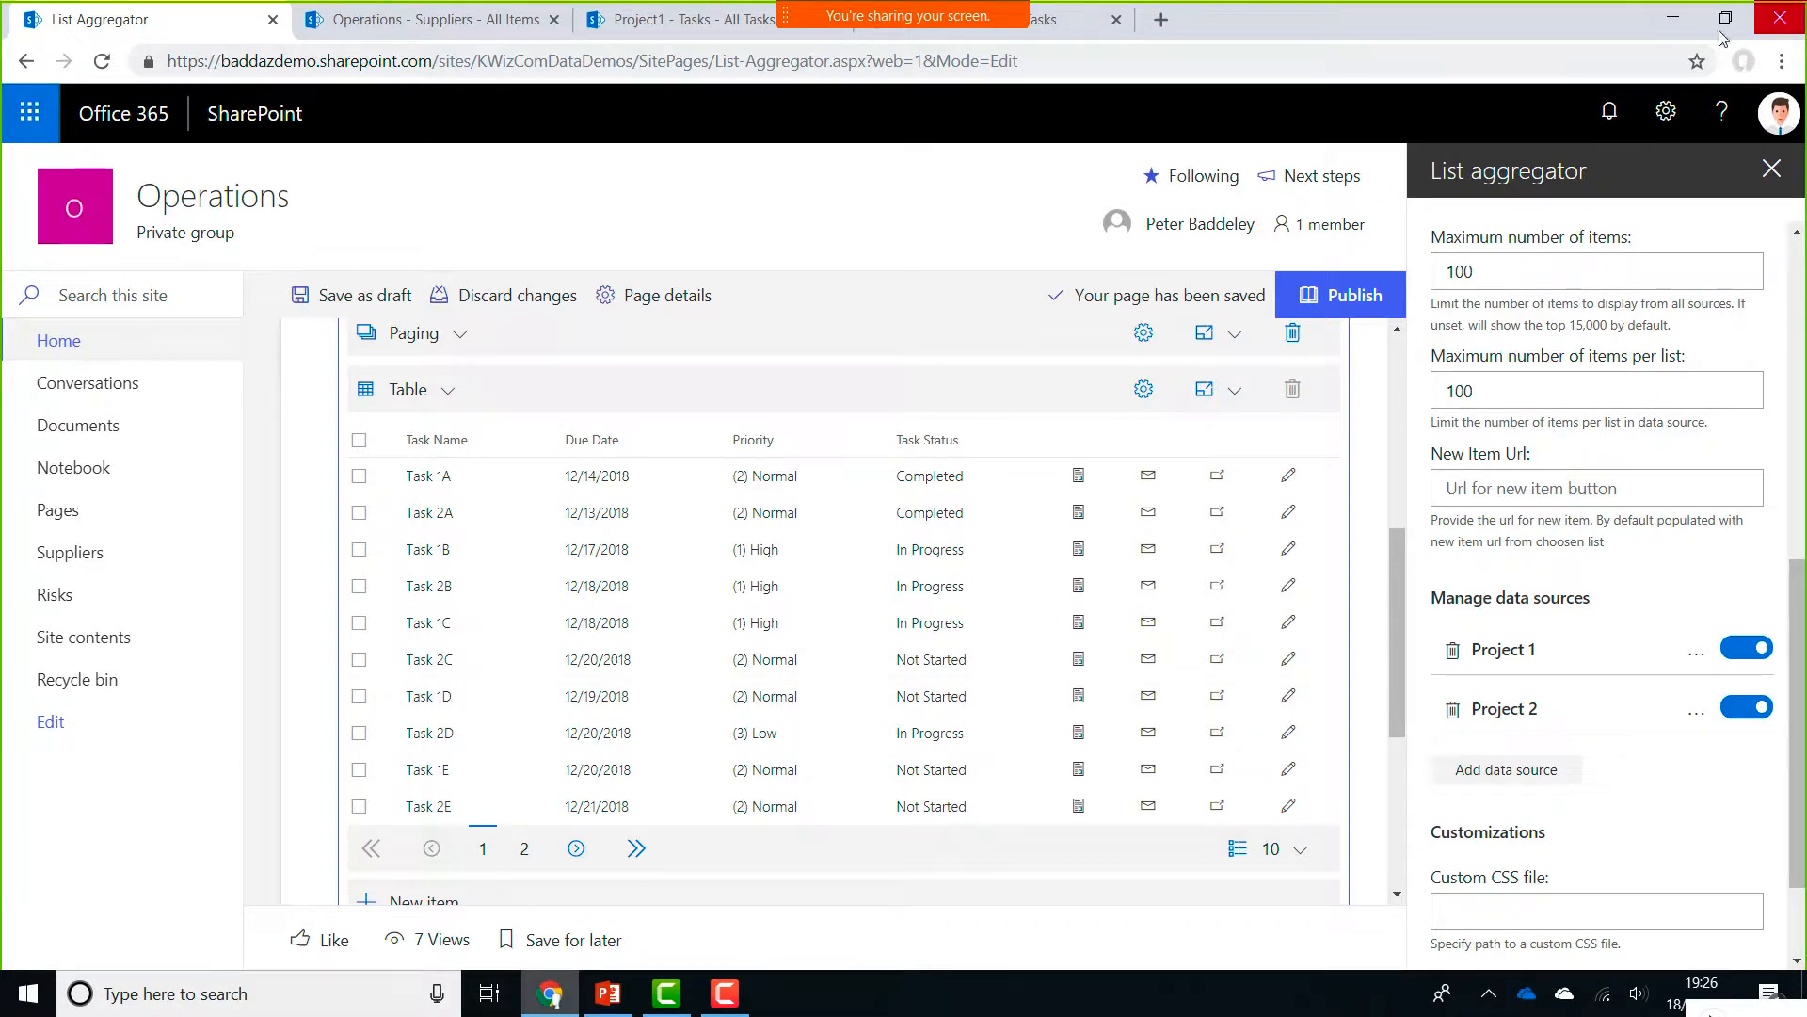
pyautogui.click(1777, 175)
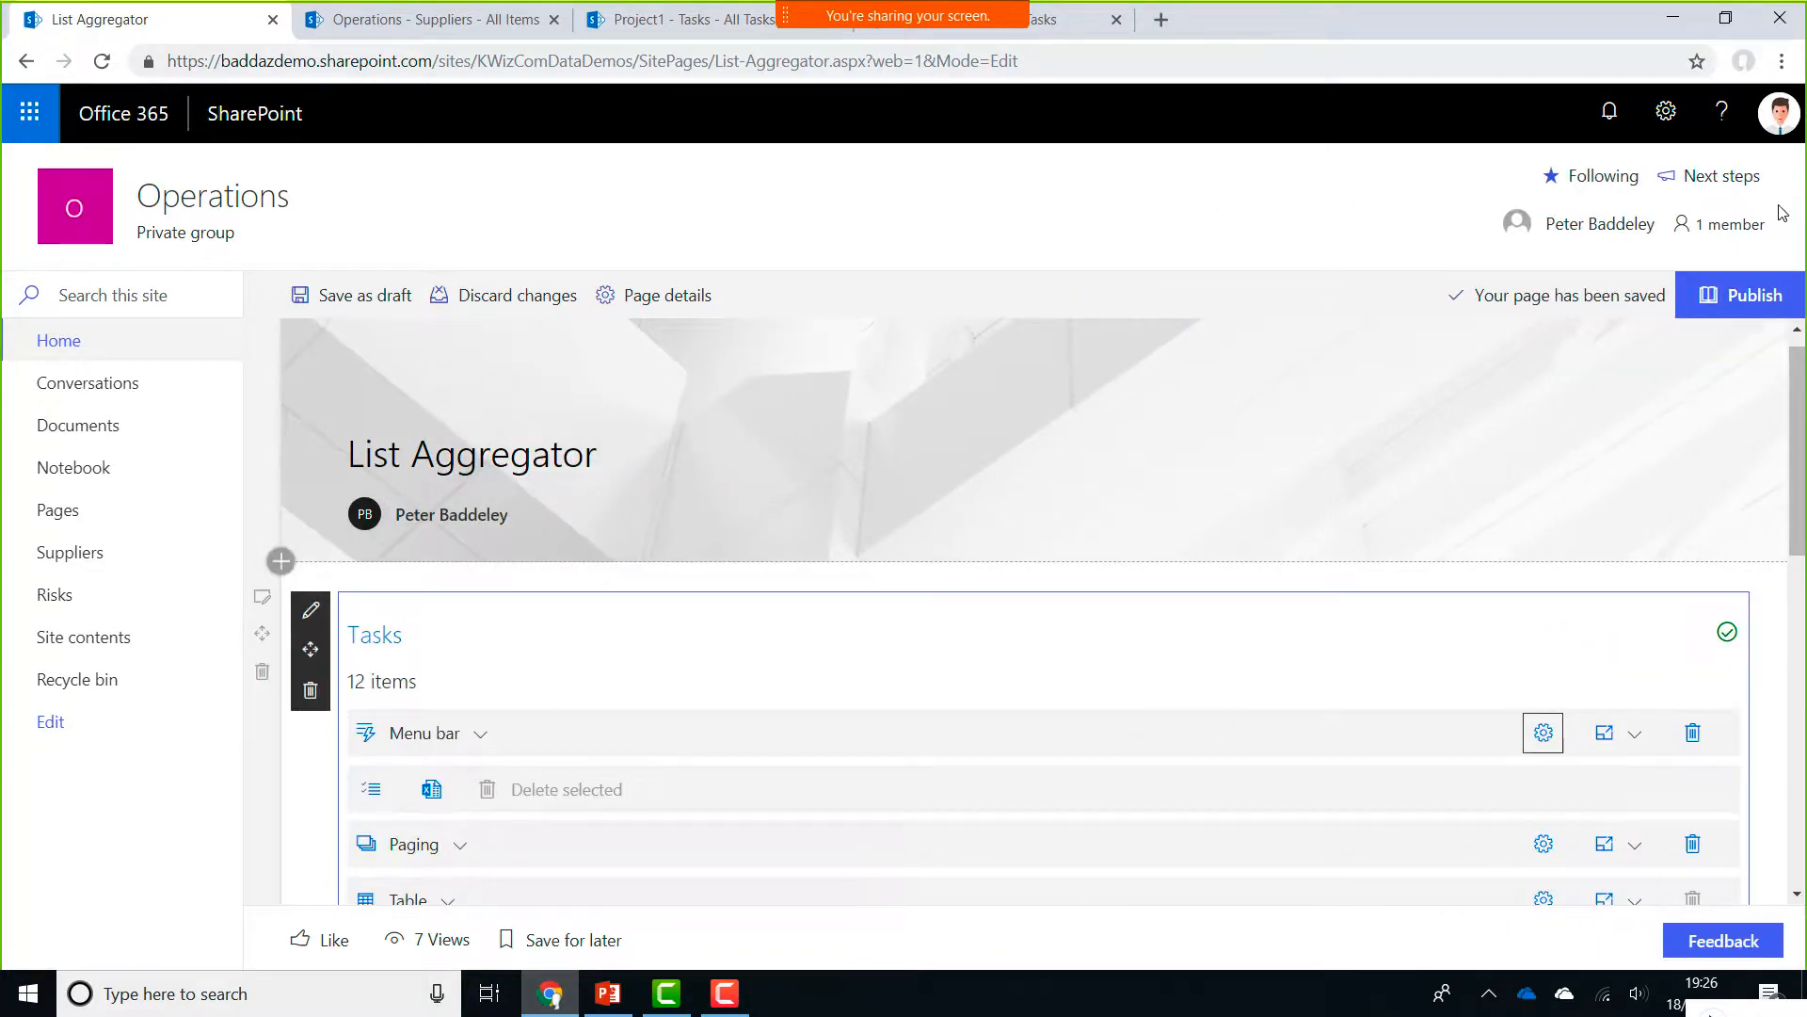
# Review the components that can be added around the Tasks table and publish the List Aggregator page
pyautogui.scroll(-4, 1035, 612)
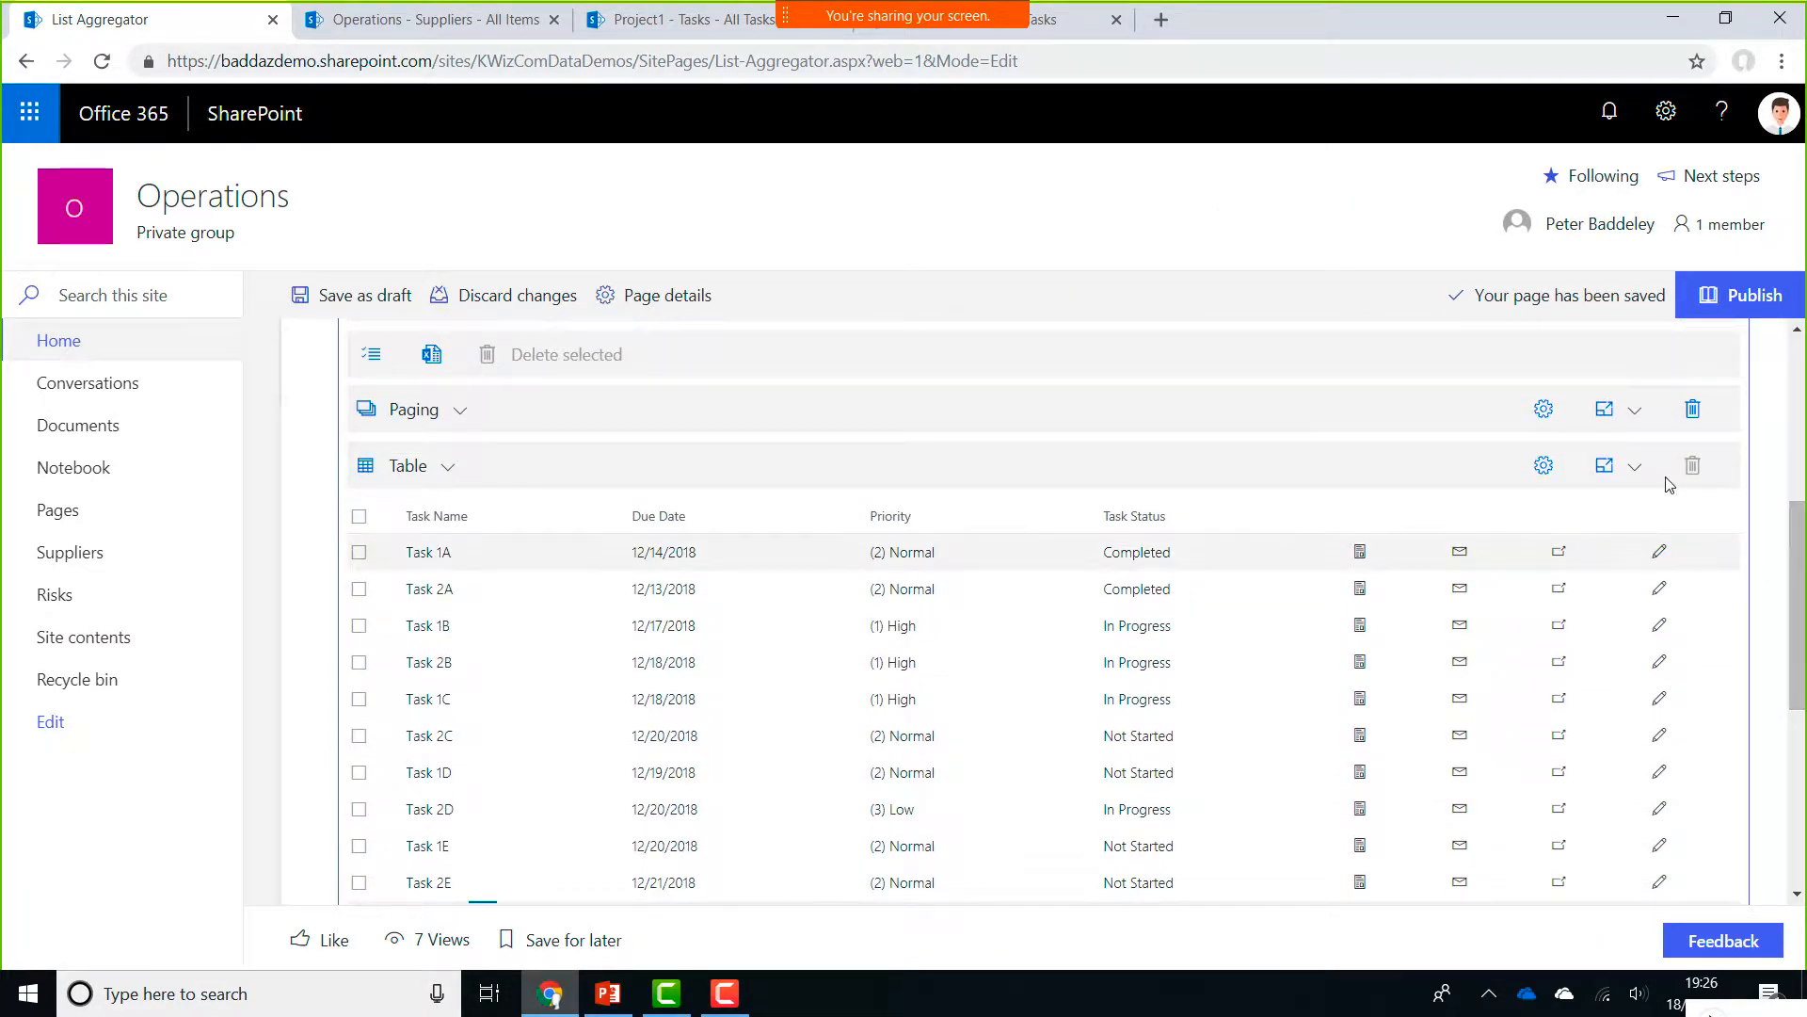
pyautogui.click(1609, 467)
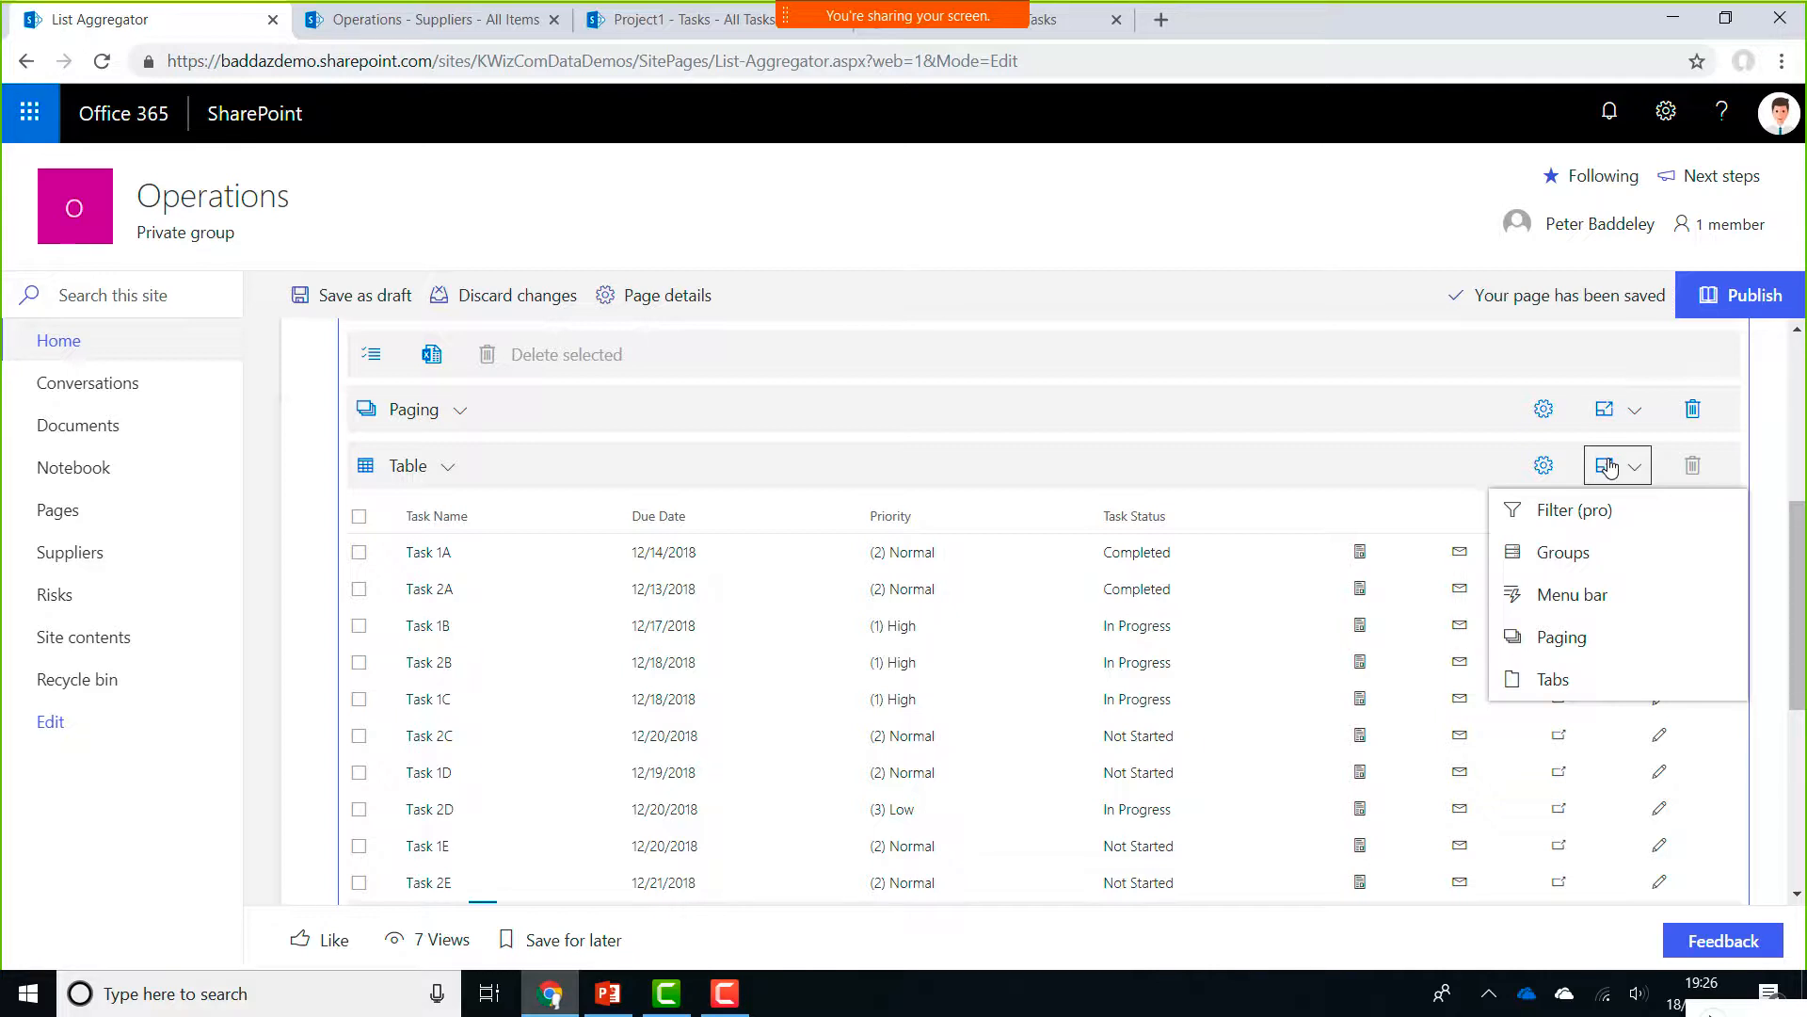
pyautogui.click(1750, 303)
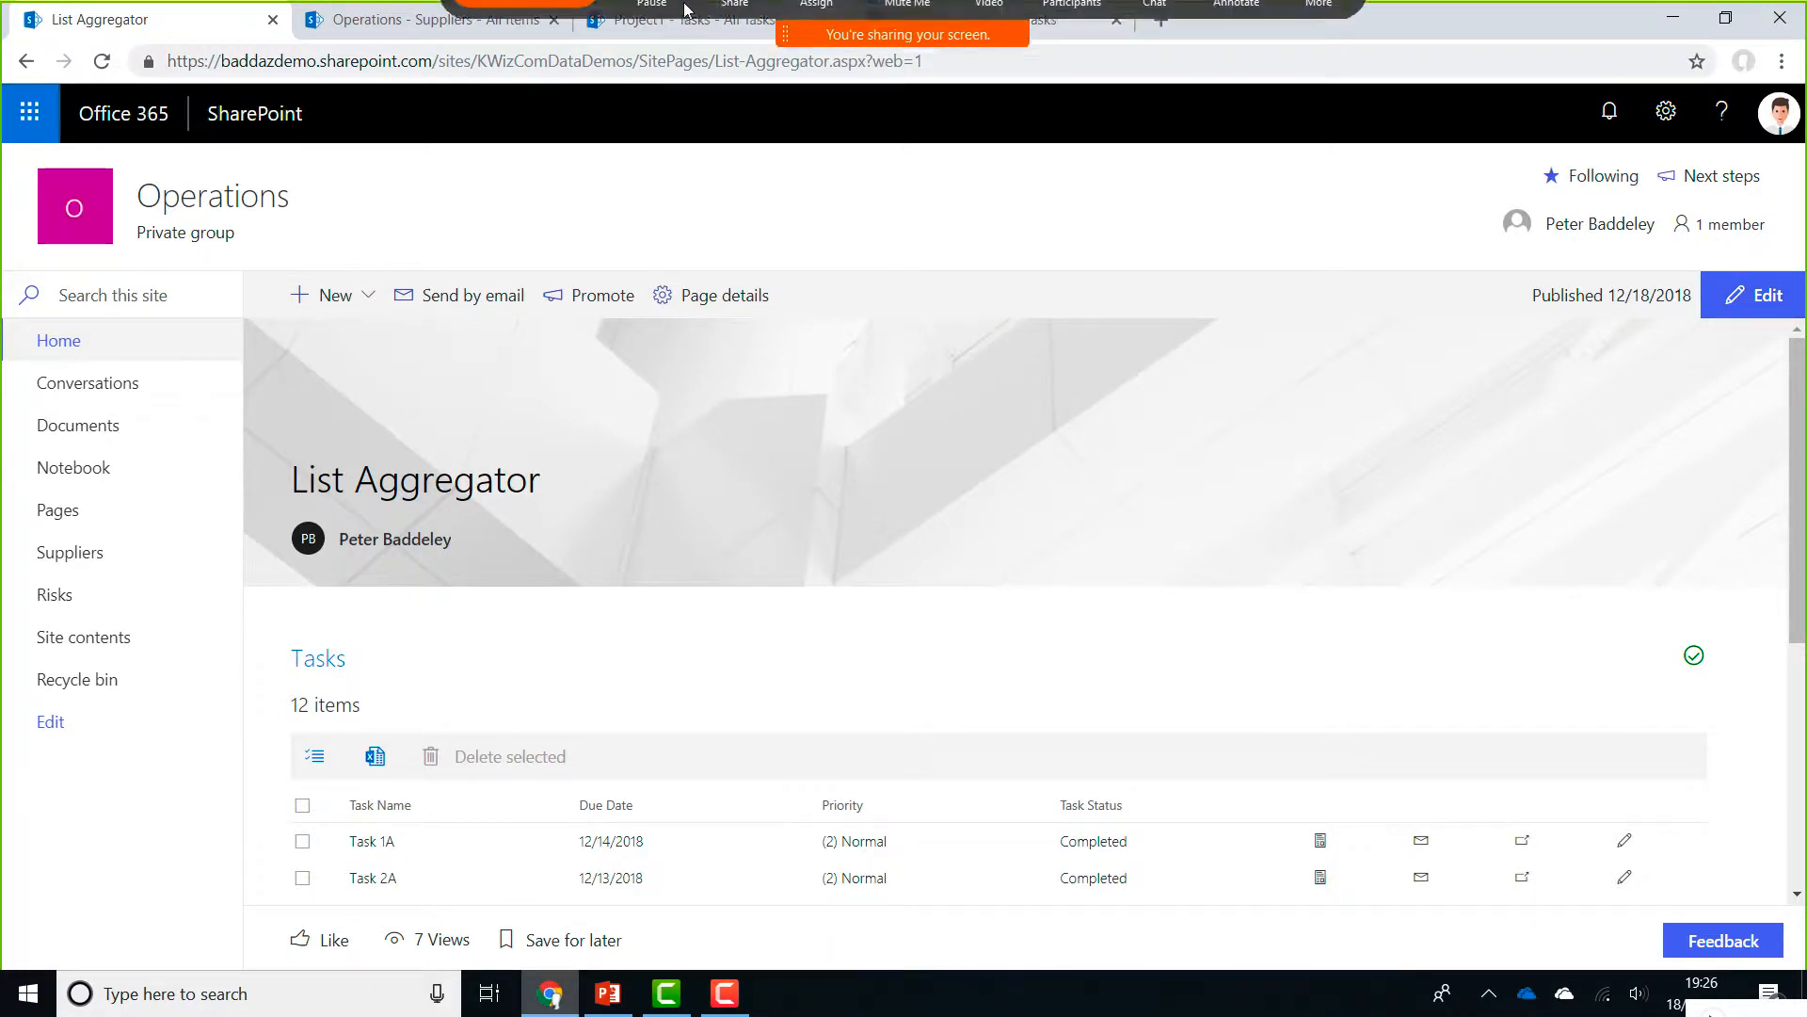
# Open the Org Chart page from the Operations site's home page and bring the organization chart into view
pyautogui.click(60, 339)
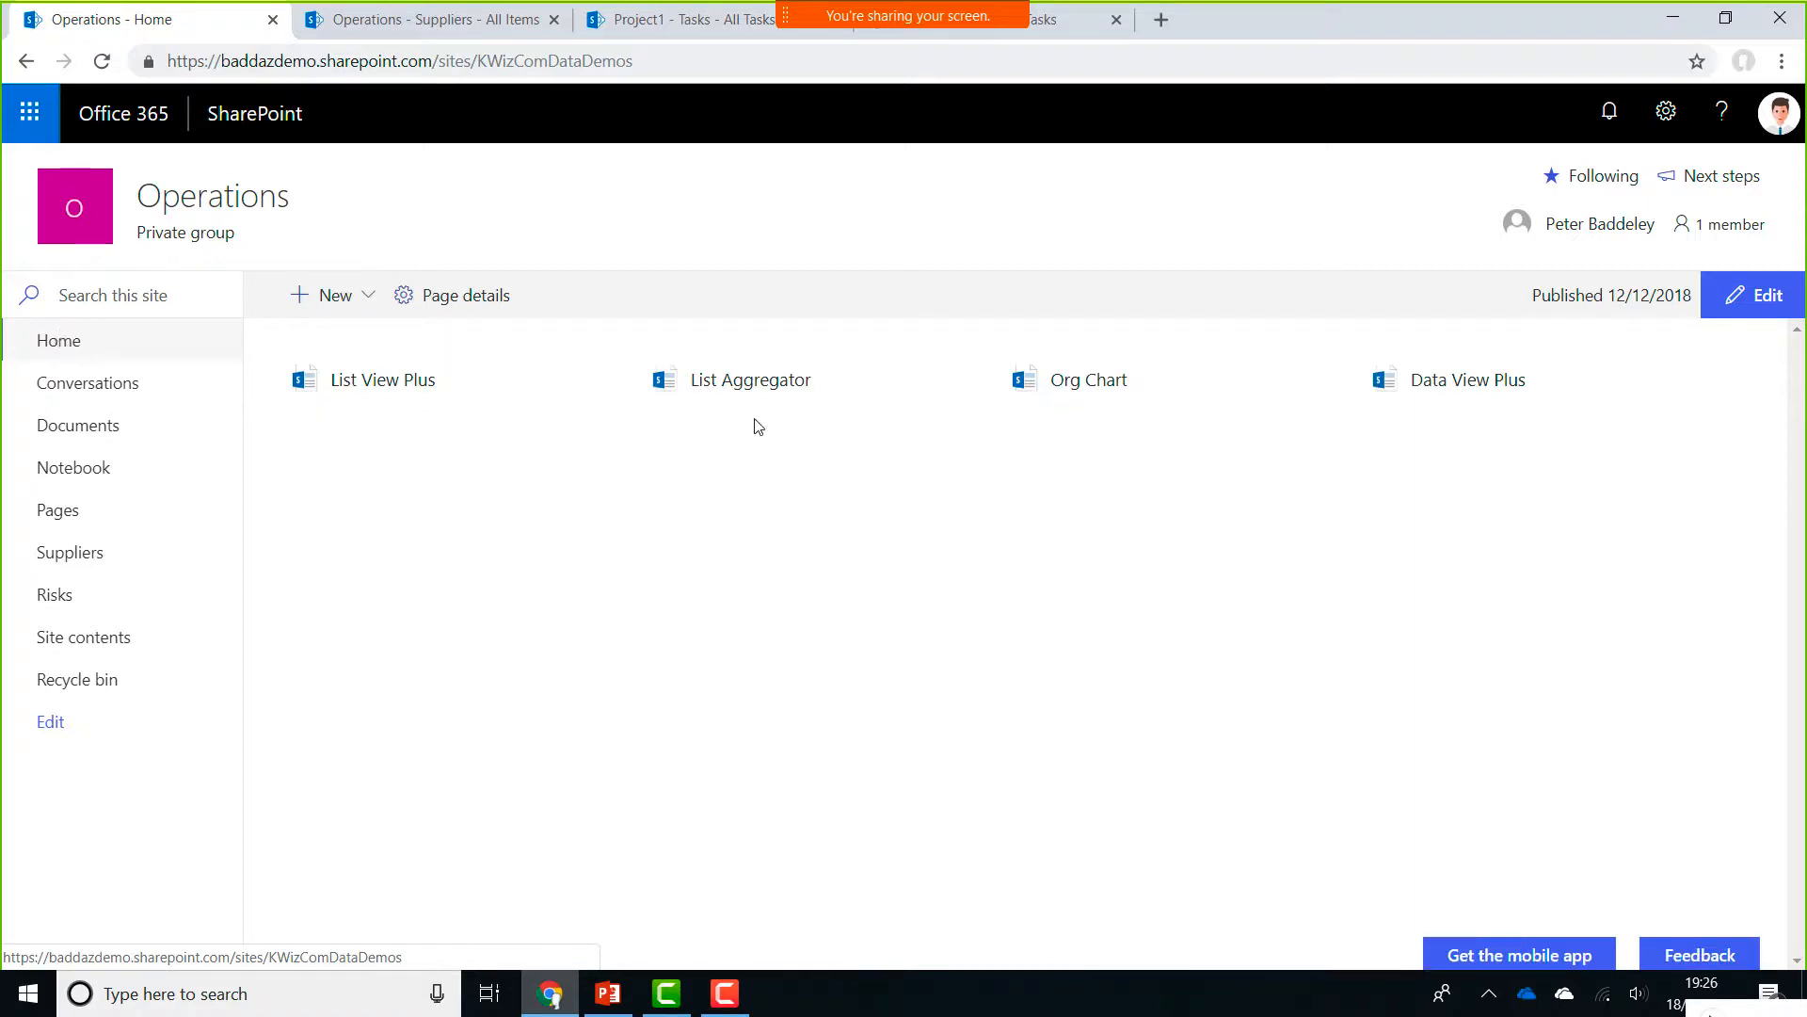
pyautogui.click(1041, 382)
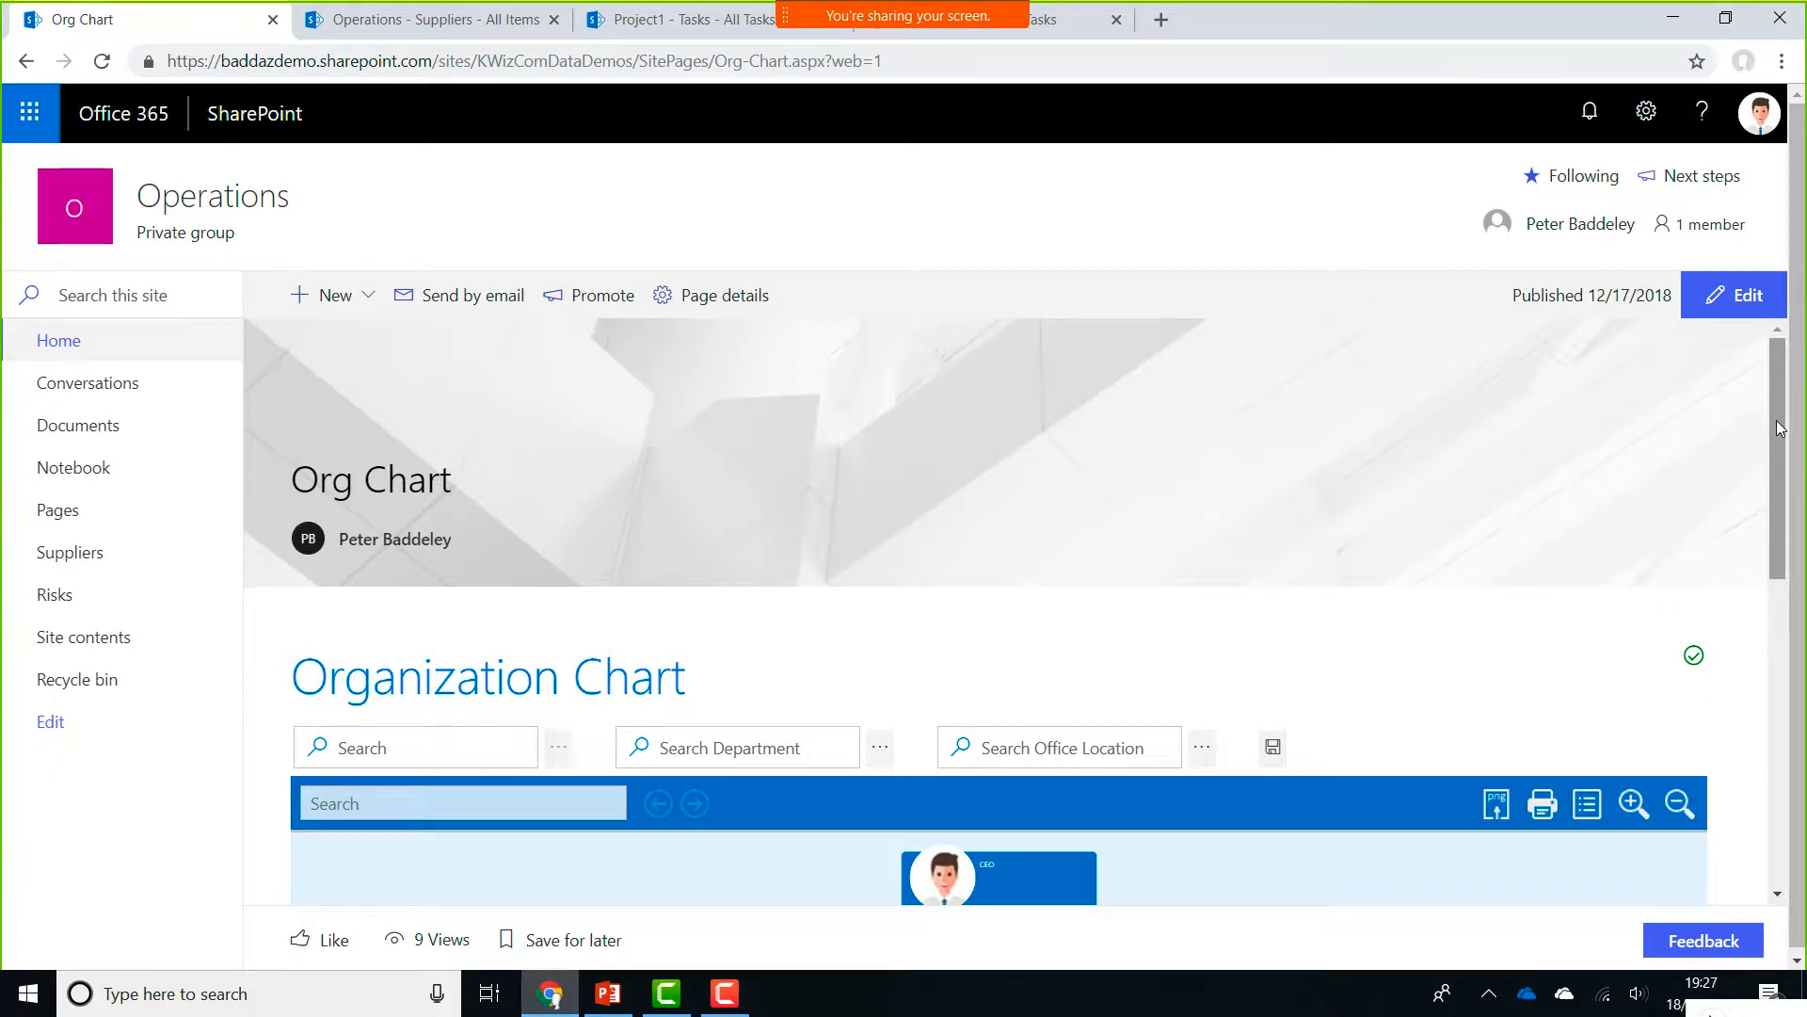
pyautogui.moveTo(1779, 428); pyautogui.dragTo(1730, 563)
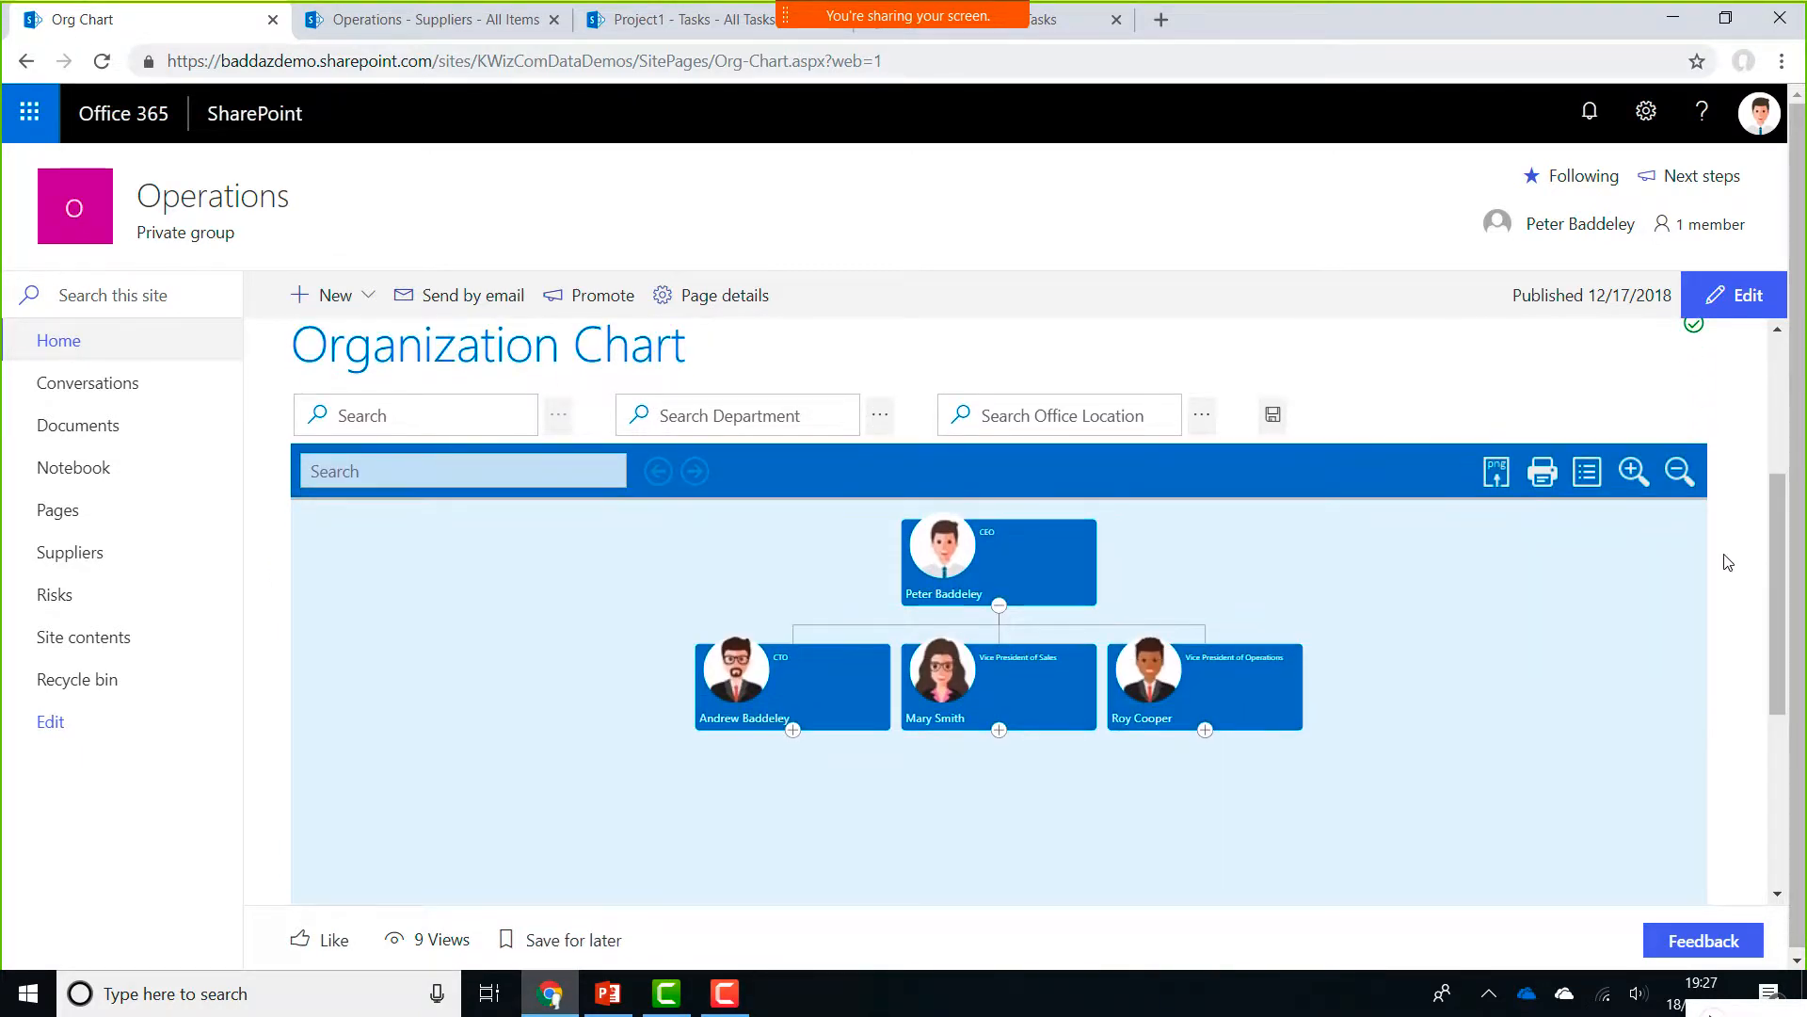
# Zoom into the organization chart, pan up to the CEO card and zoom back out
pyautogui.click(1638, 485)
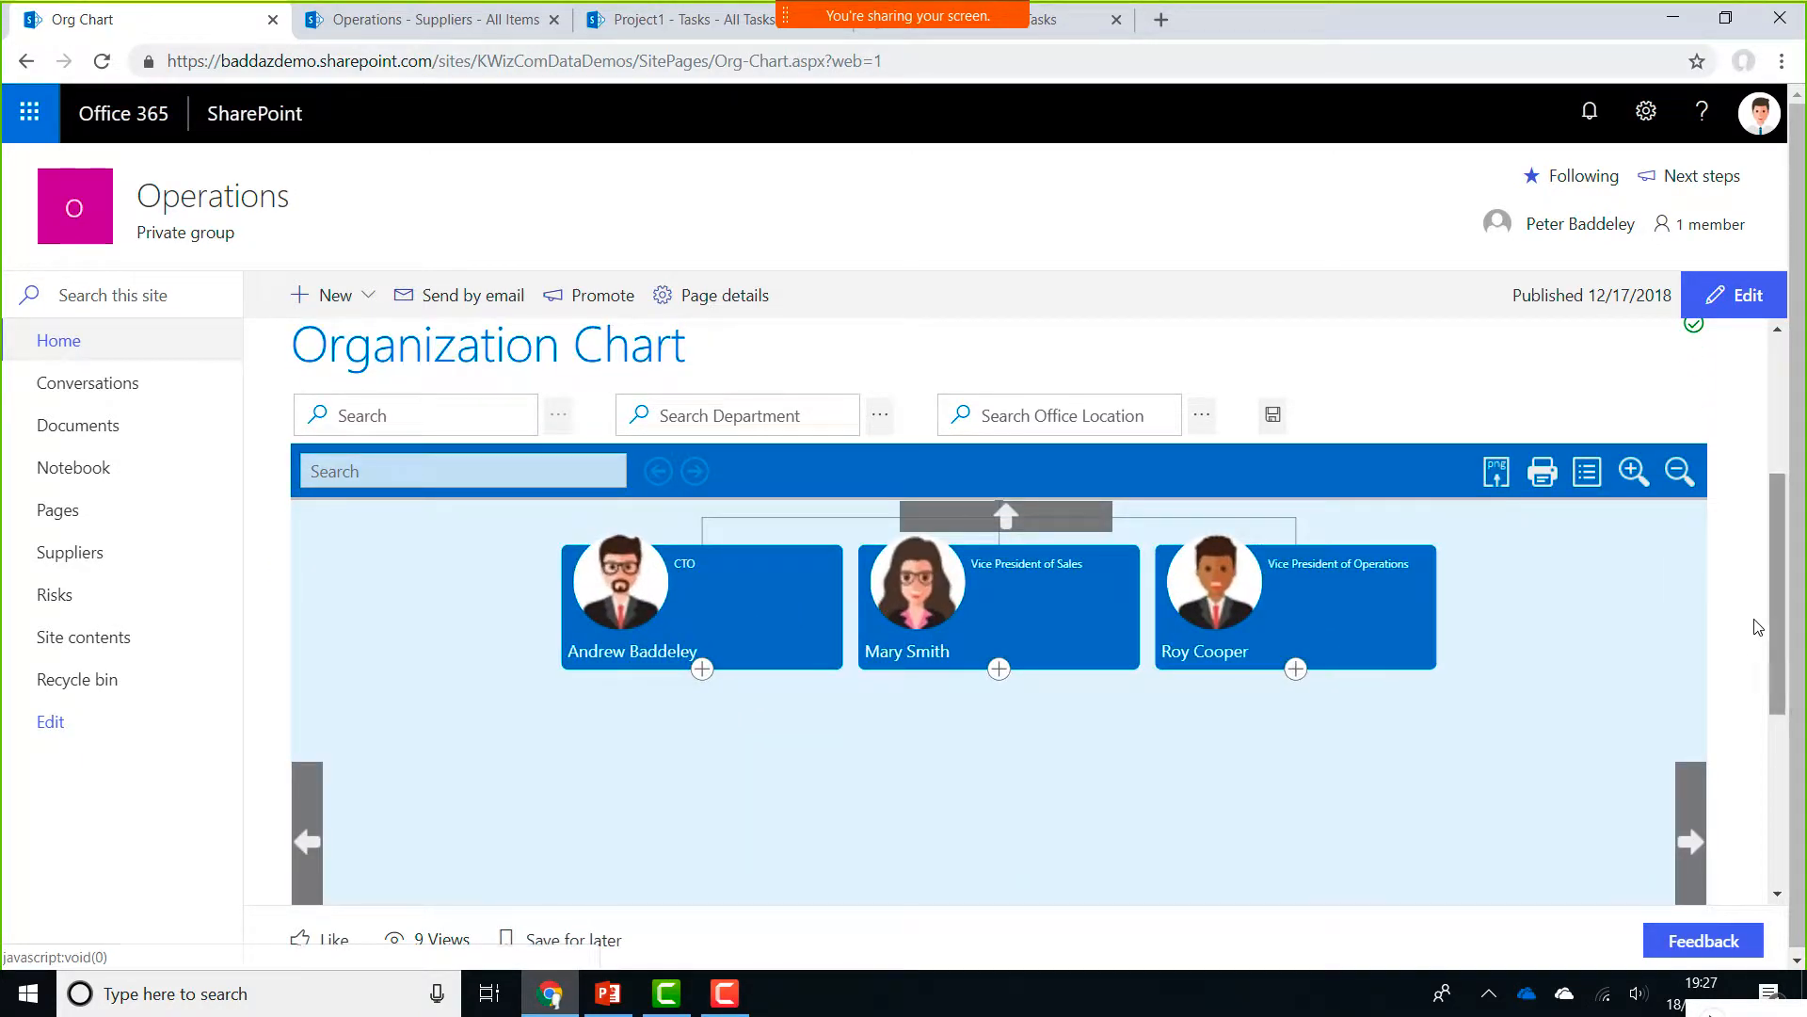
pyautogui.moveTo(1779, 633); pyautogui.dragTo(1779, 617)
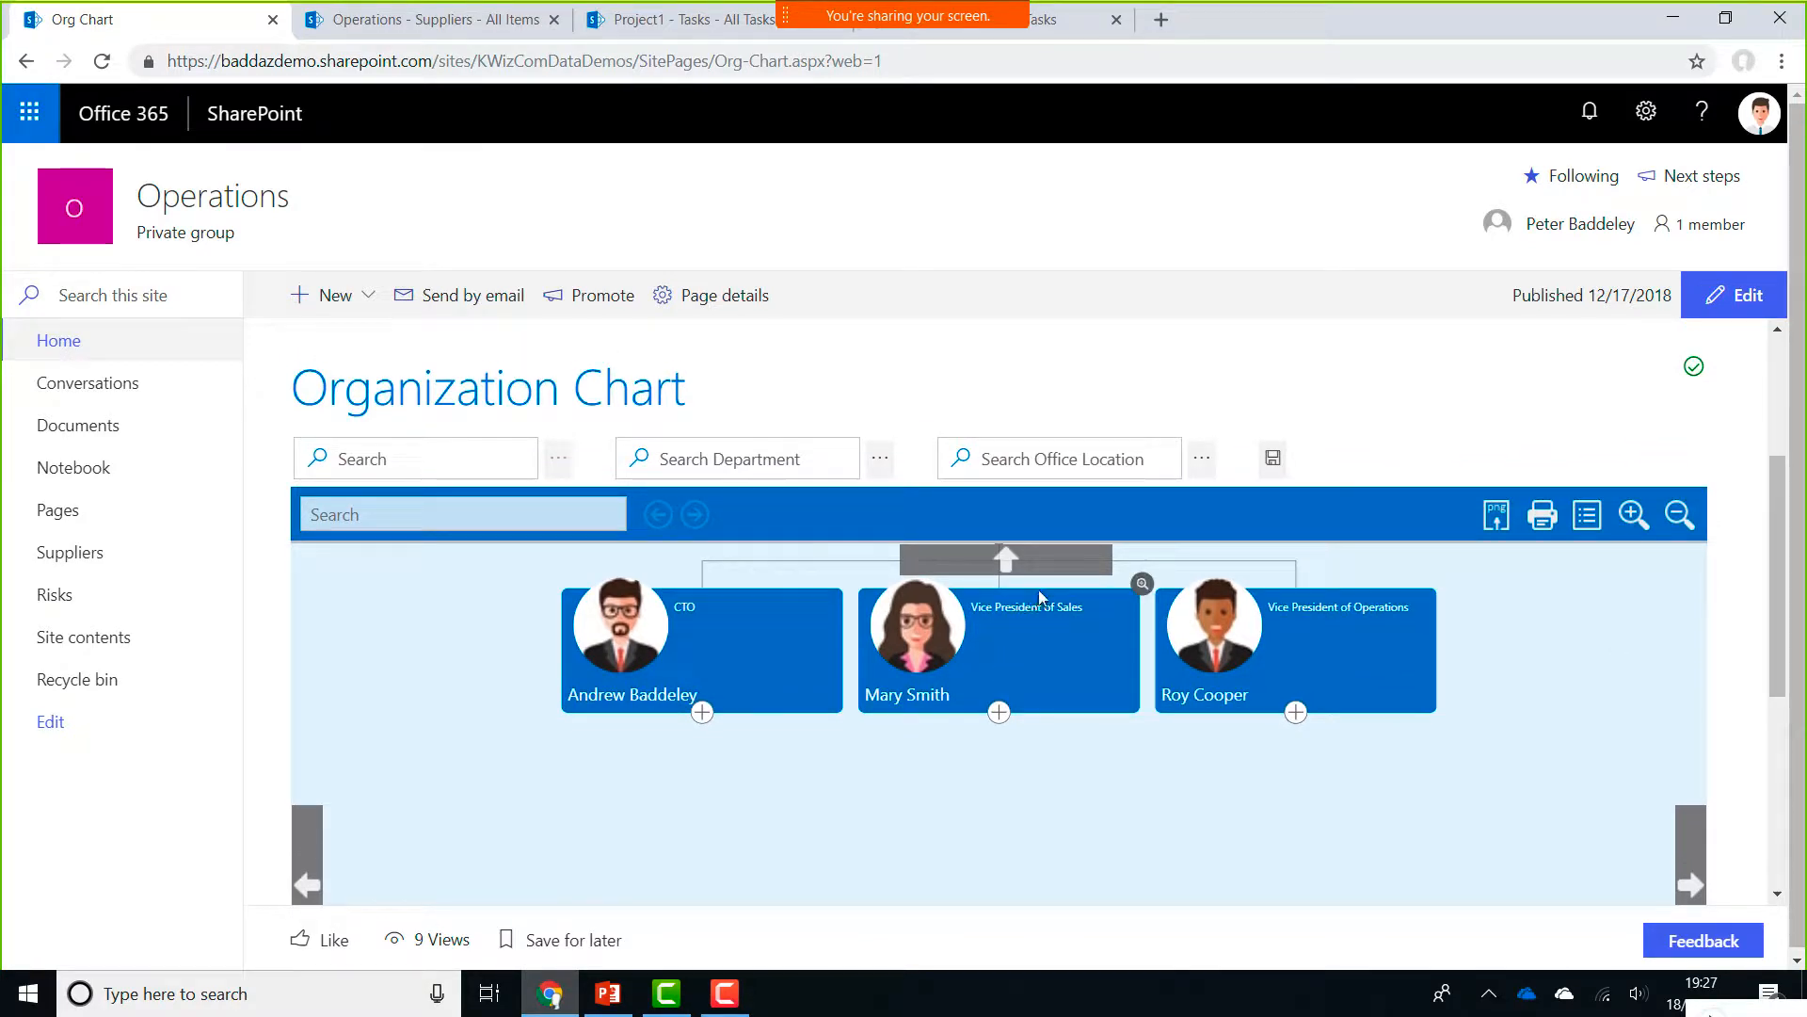
pyautogui.click(1052, 567)
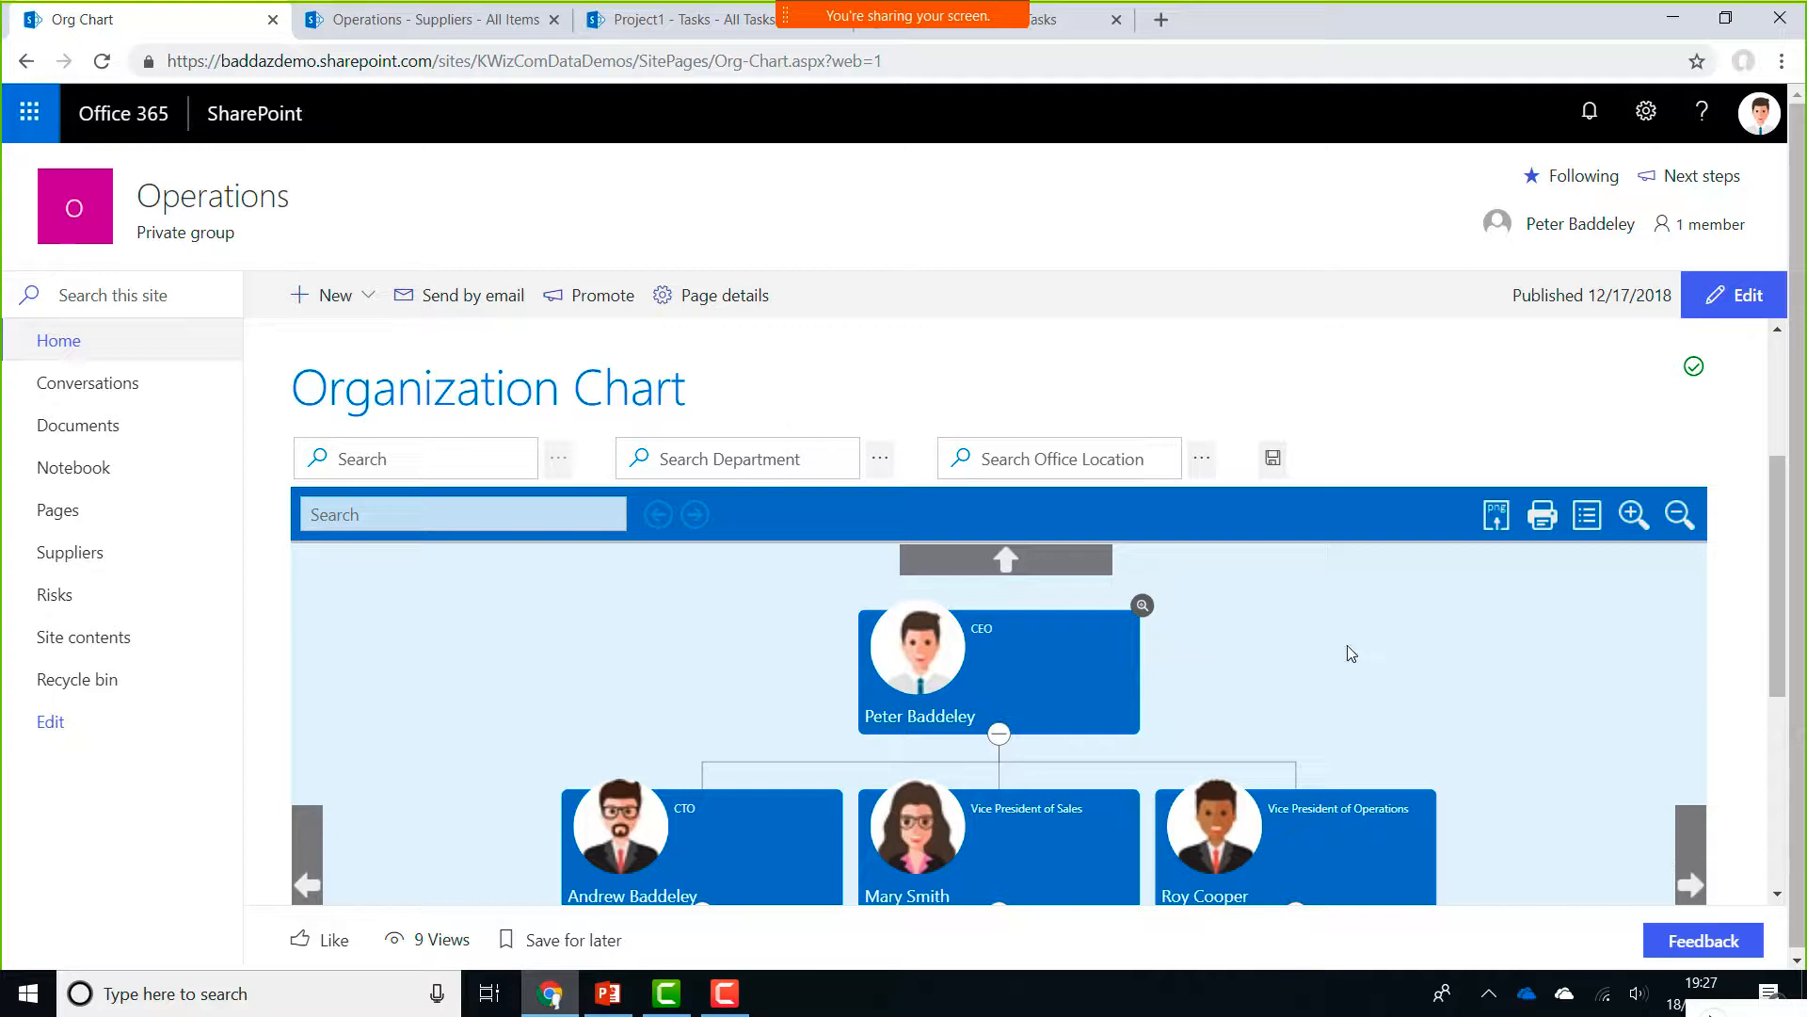
pyautogui.click(1679, 516)
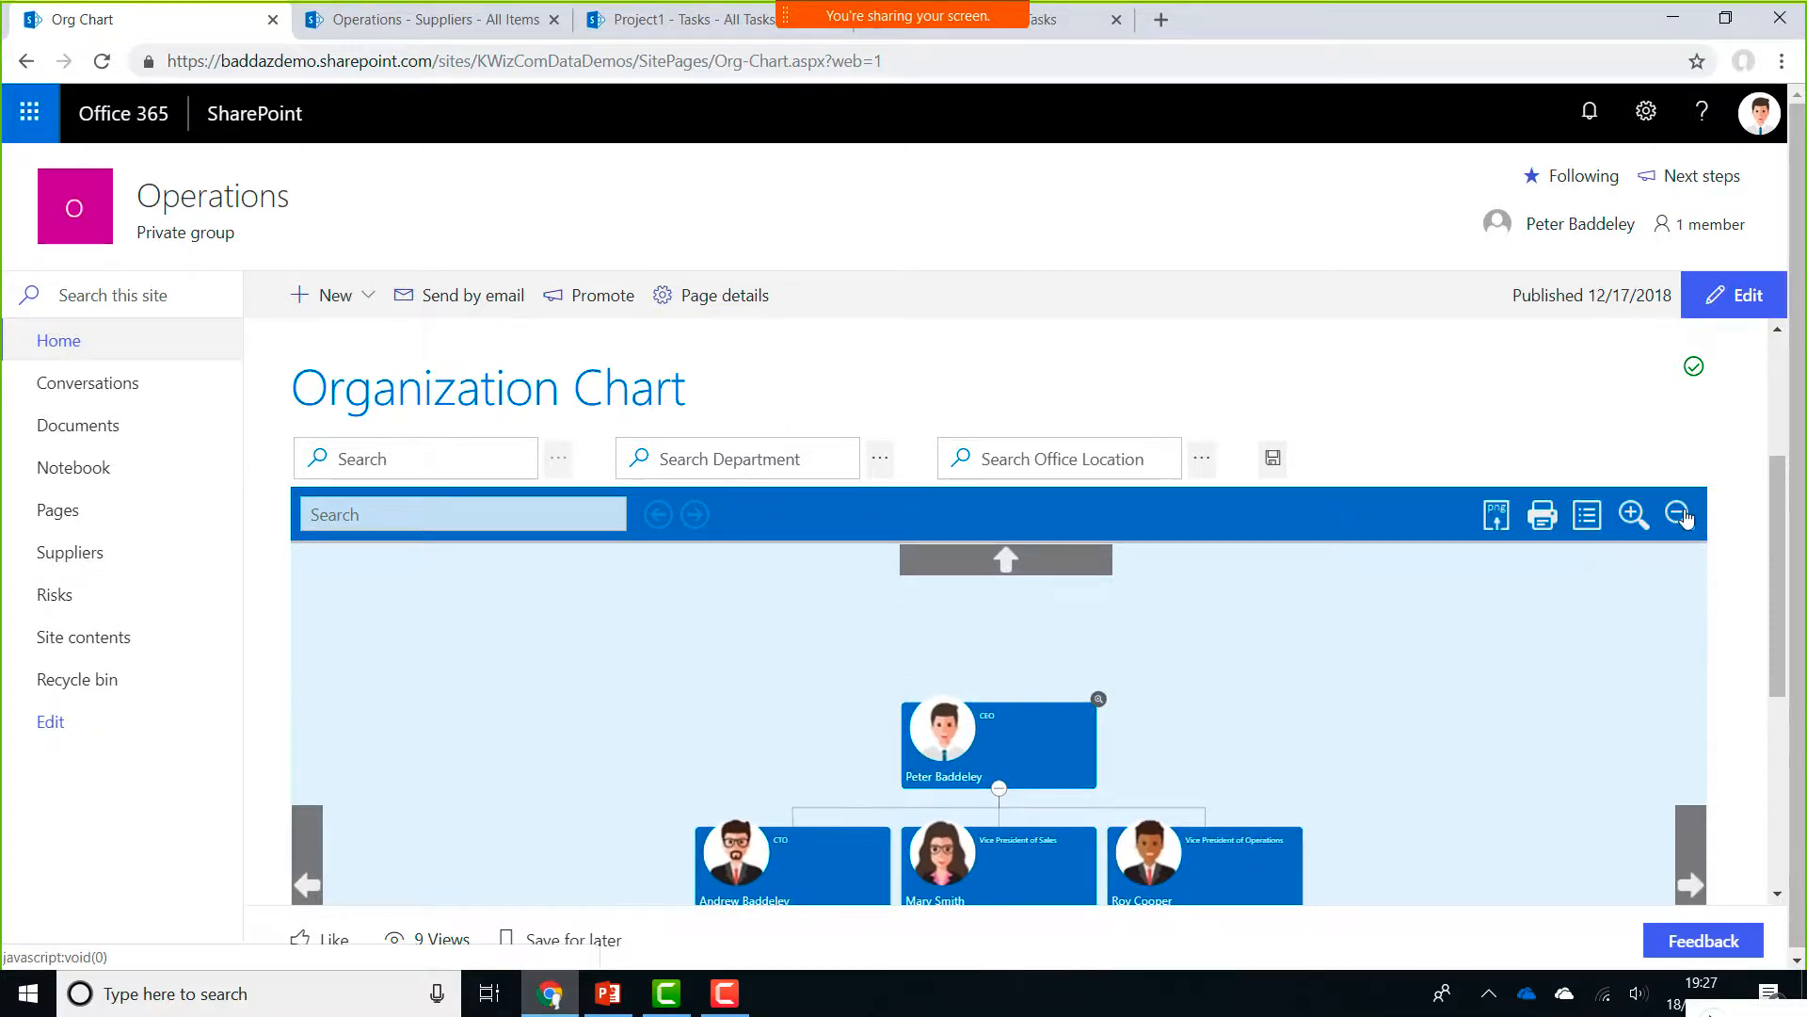
# Expand the chart branches under the Vice President of Operations, the Customer Services Manager and the Vice President of Sales
pyautogui.scroll(-1, 1774, 687)
pyautogui.scroll(-2, 1774, 688)
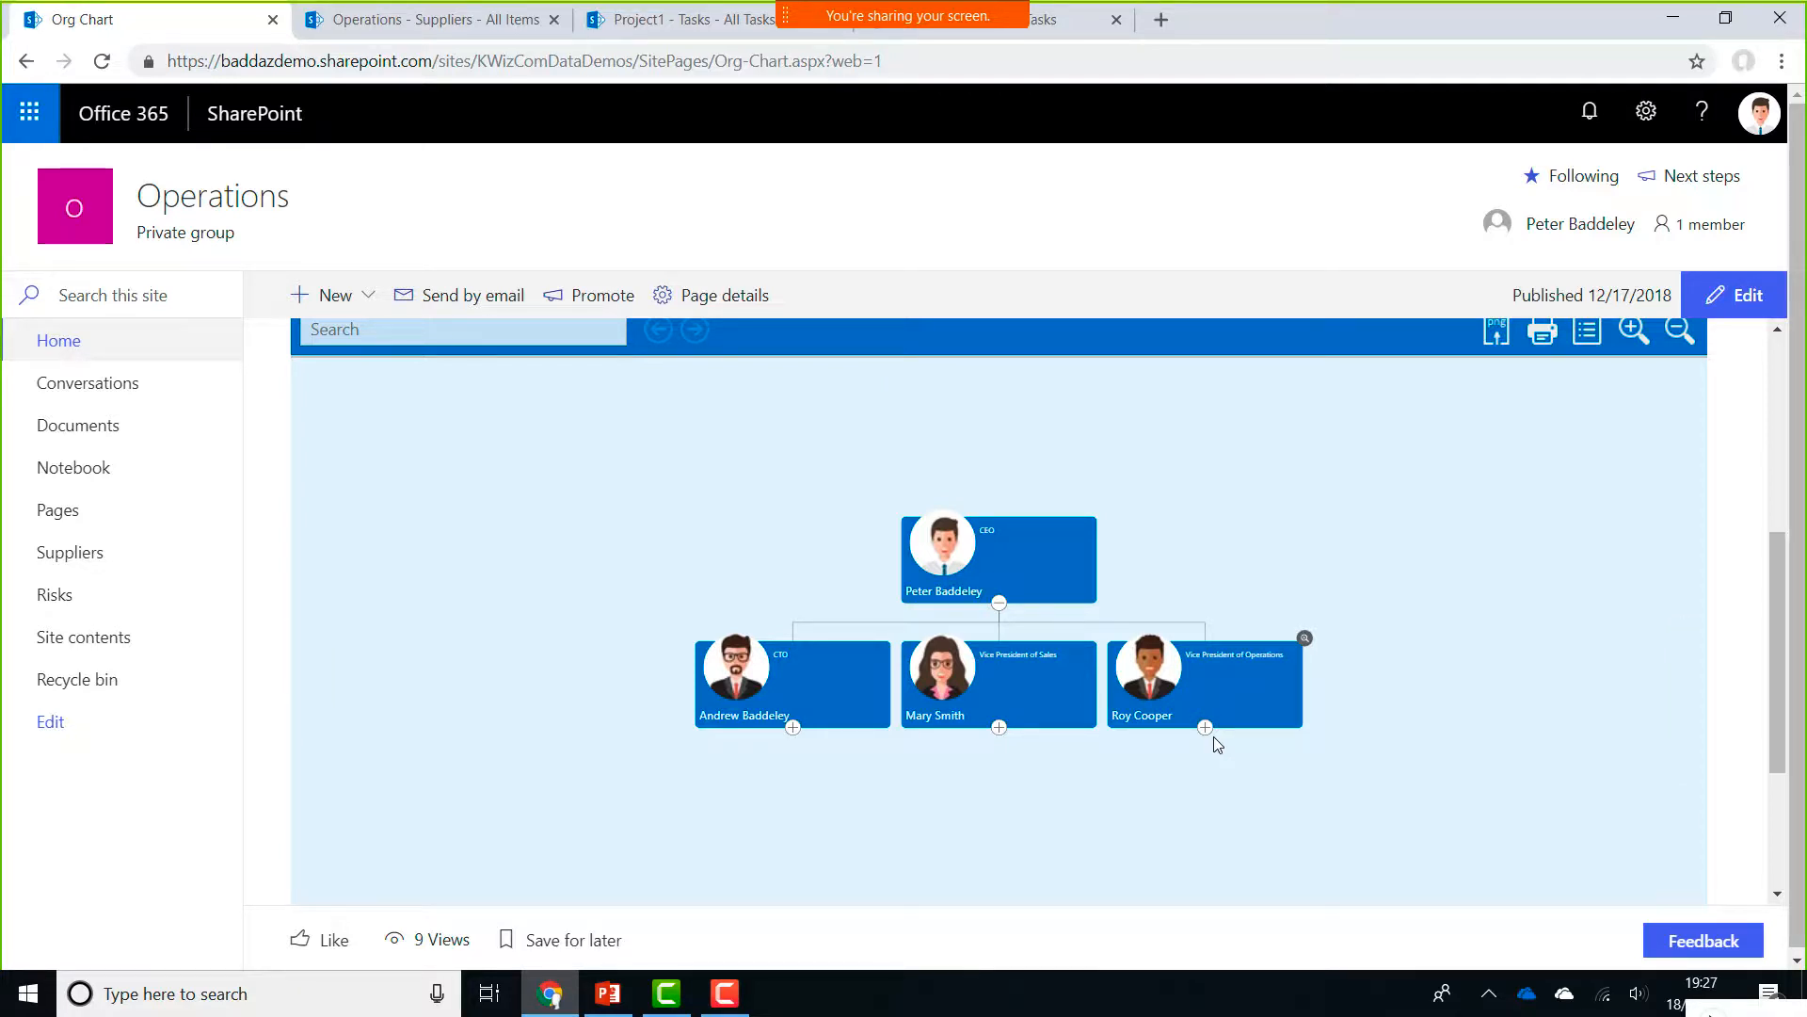
pyautogui.click(1205, 728)
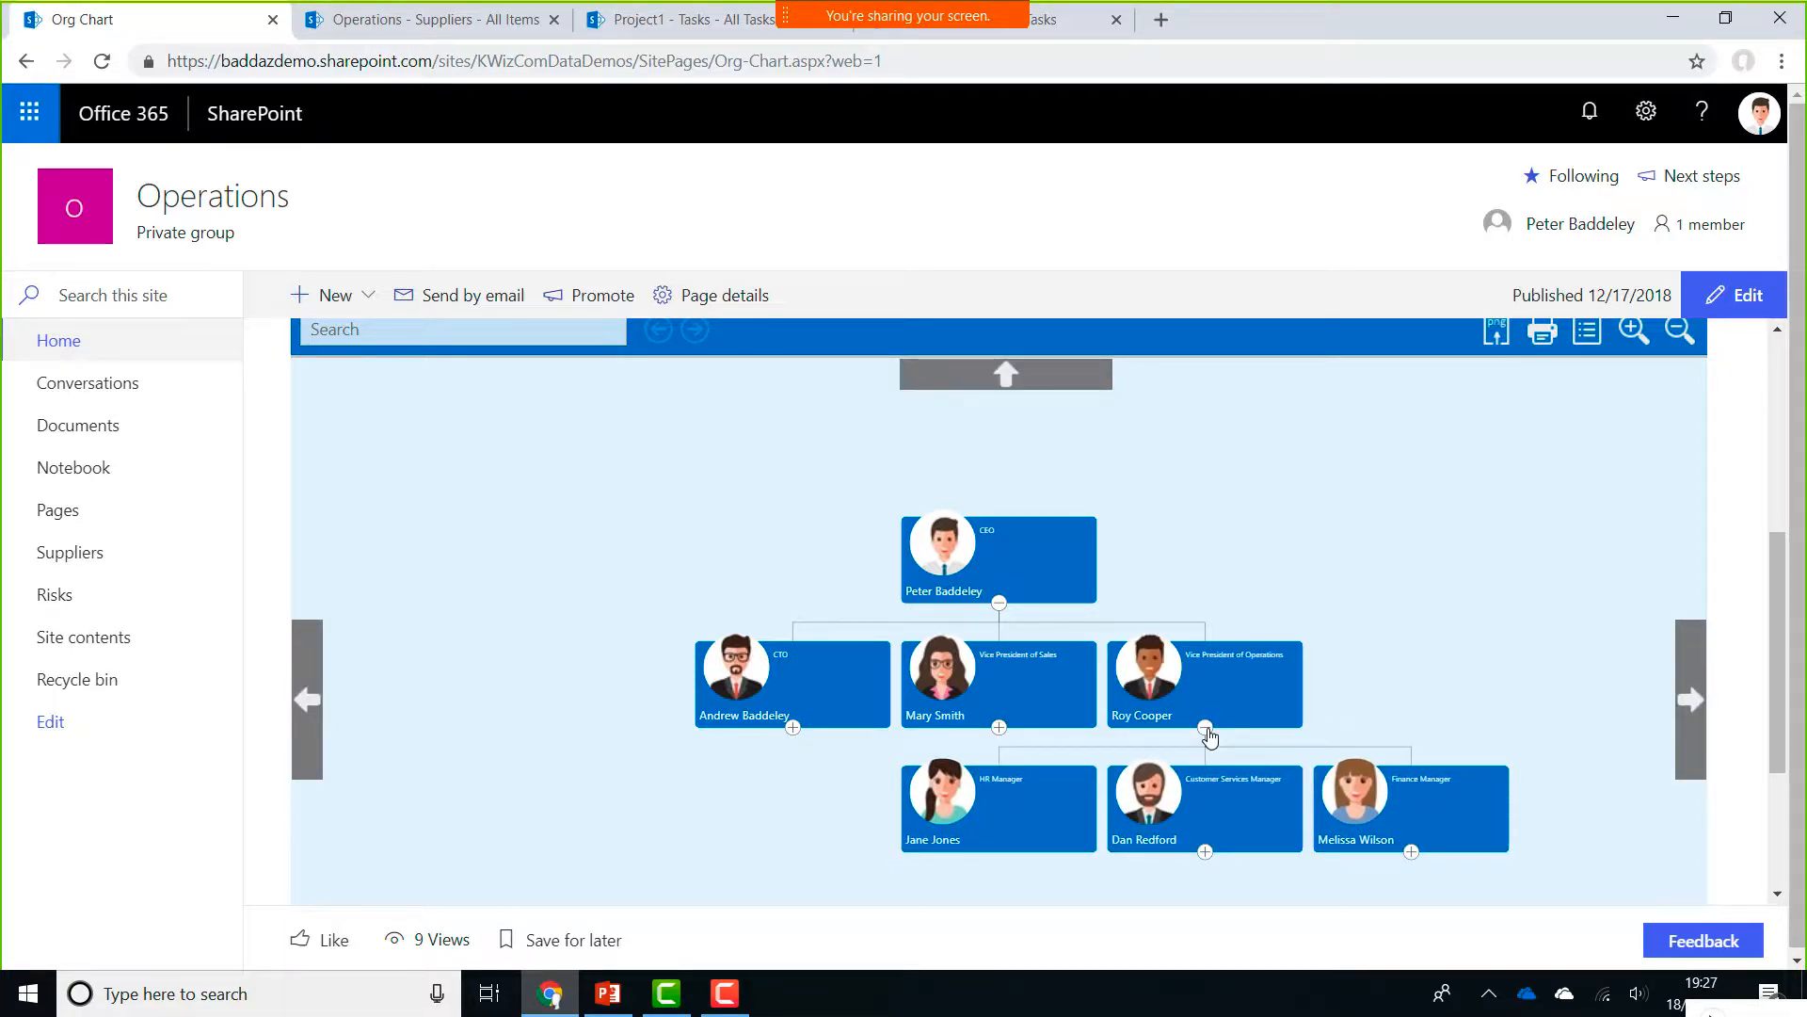
pyautogui.click(1205, 852)
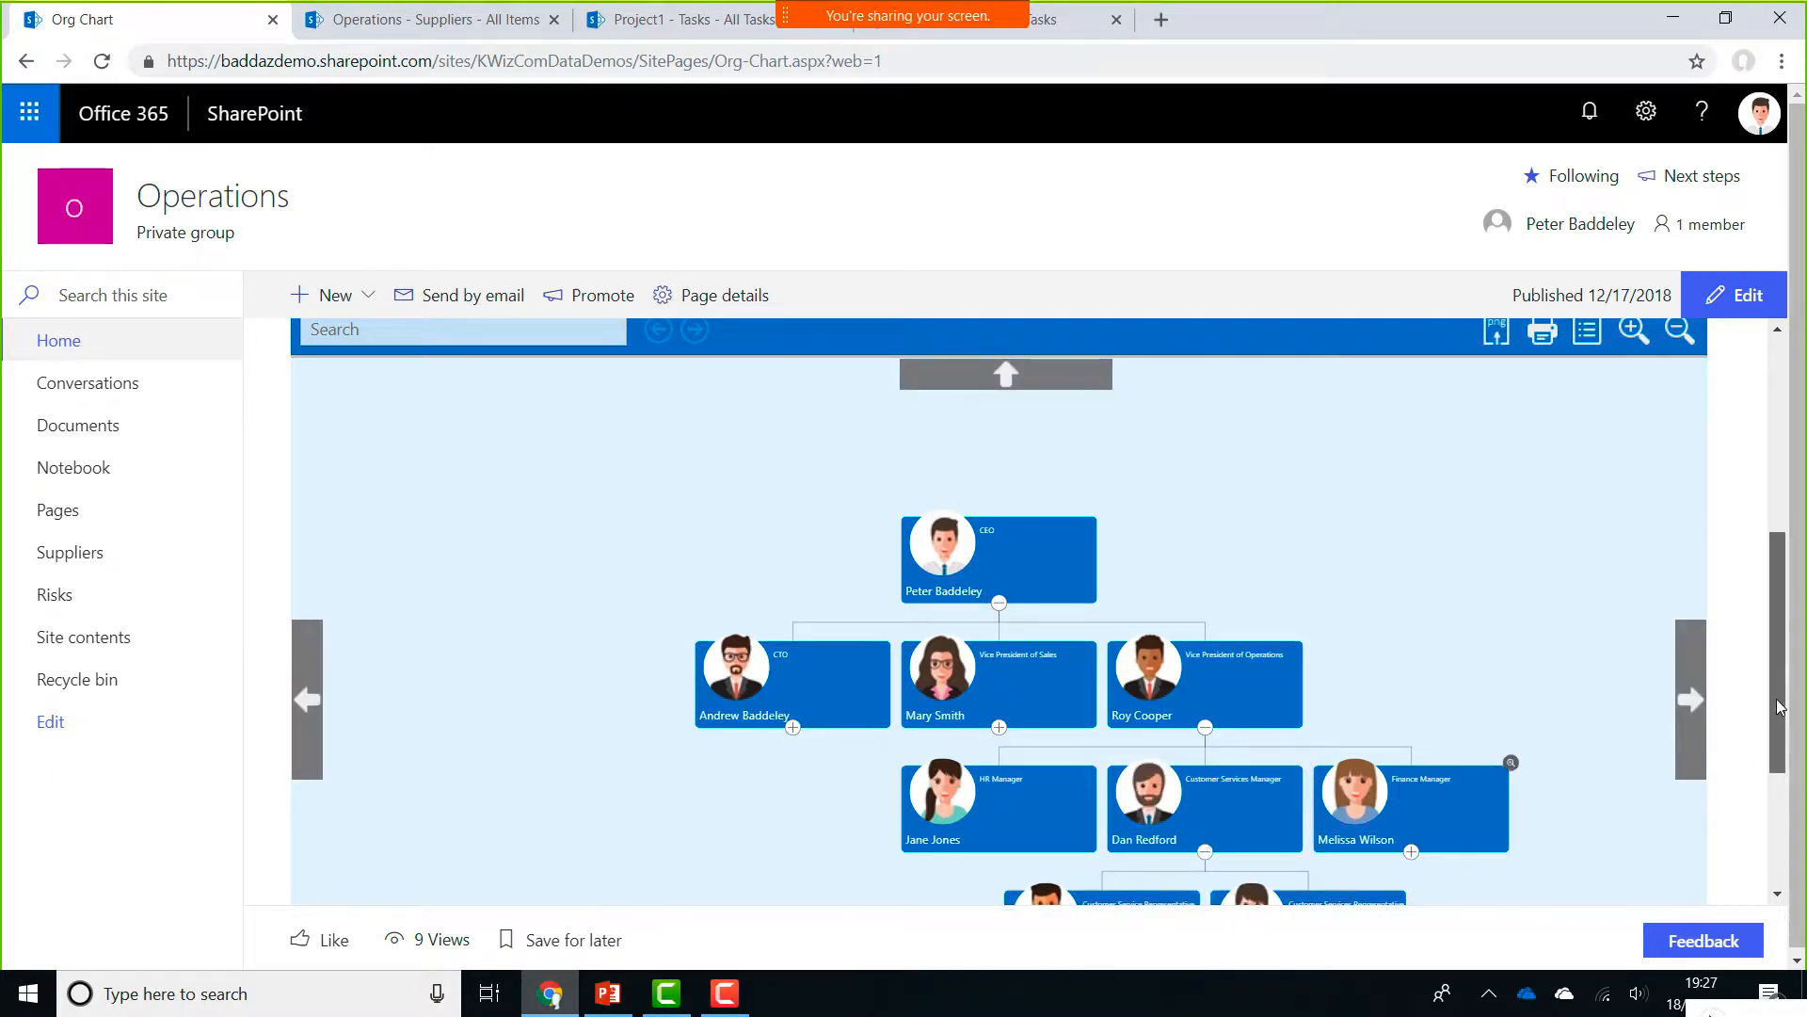
pyautogui.scroll(-1, 1769, 743)
pyautogui.scroll(-1, 1769, 744)
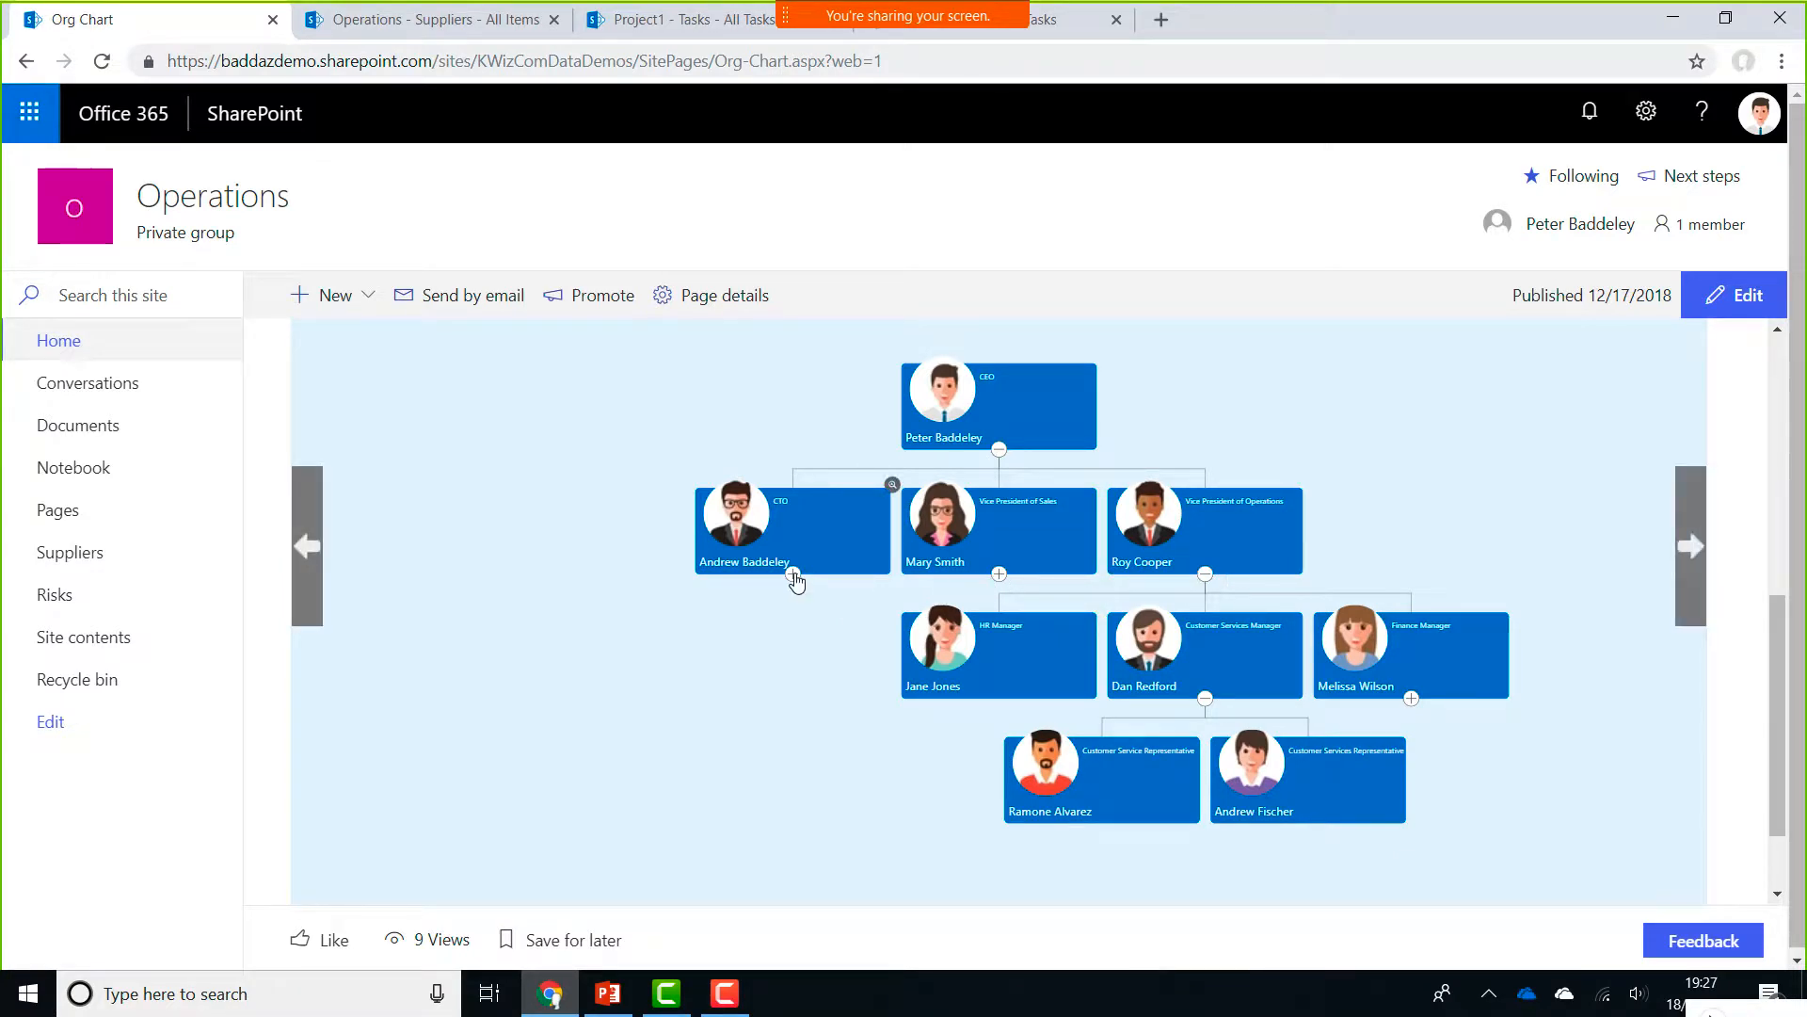
pyautogui.click(999, 573)
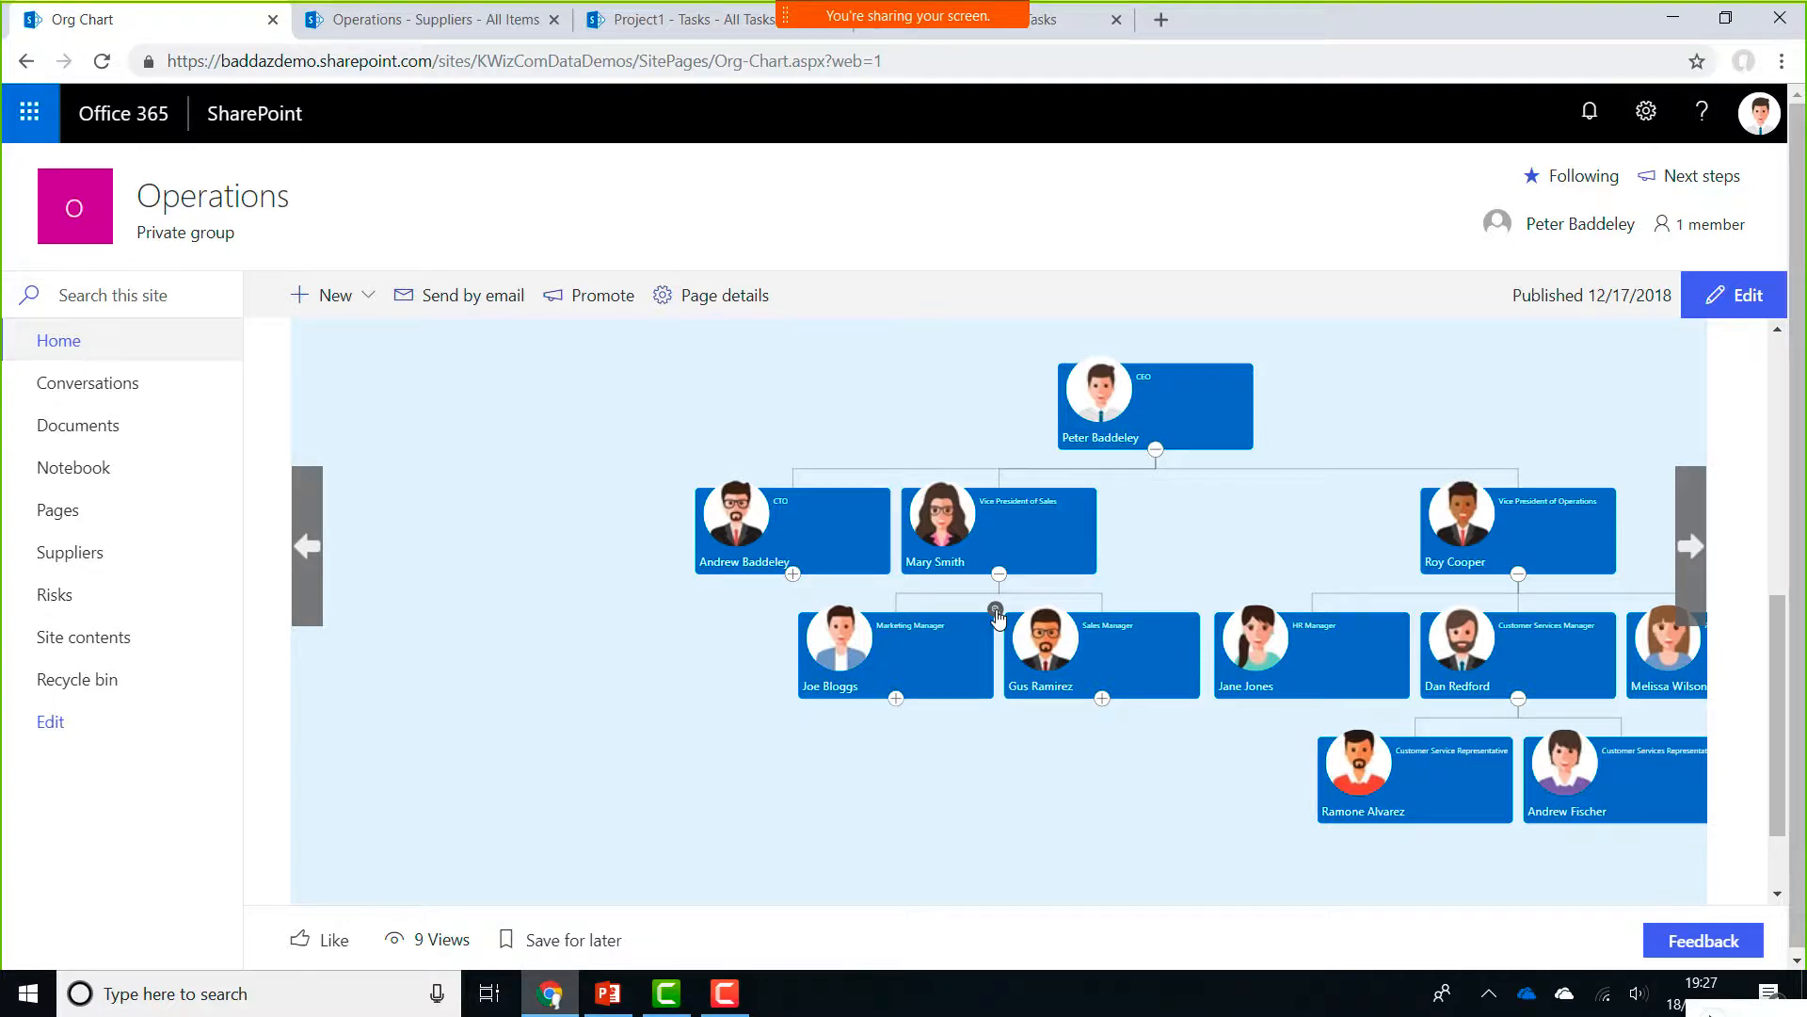
# Review the phone, video call, email and social contact options on the Marketing Manager's card, and close the card
pyautogui.click(996, 612)
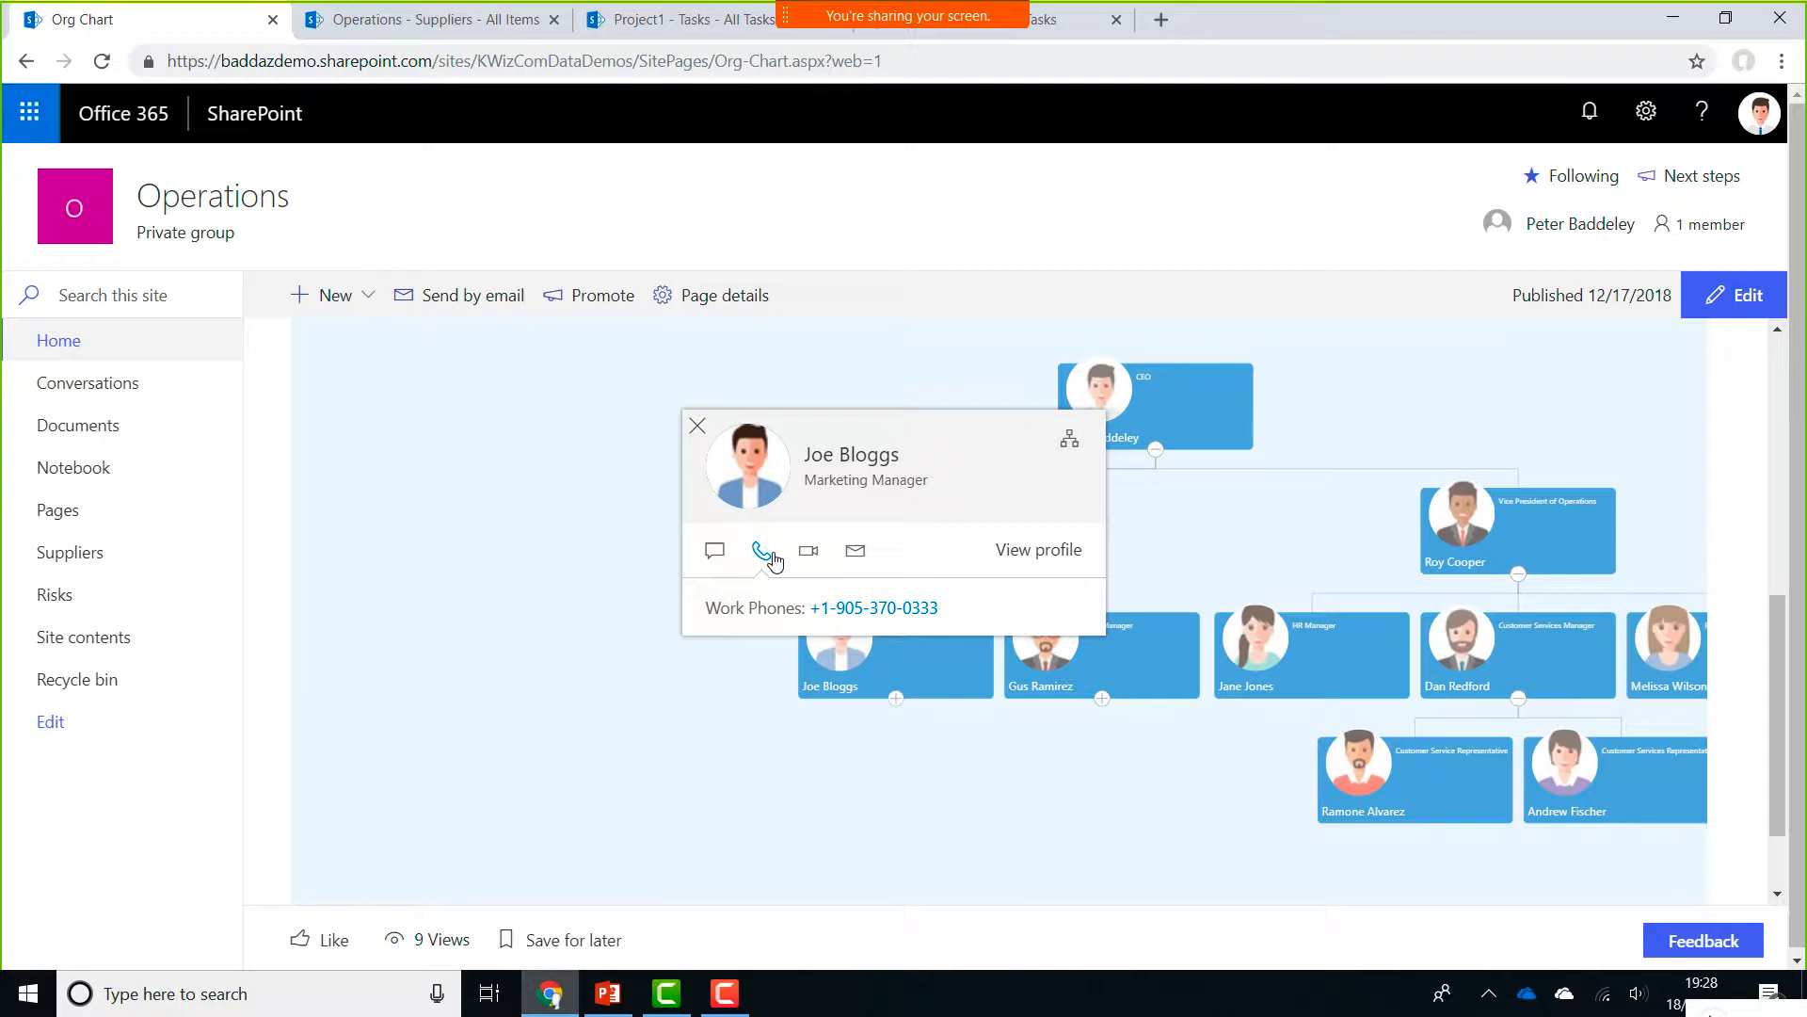
pyautogui.click(815, 559)
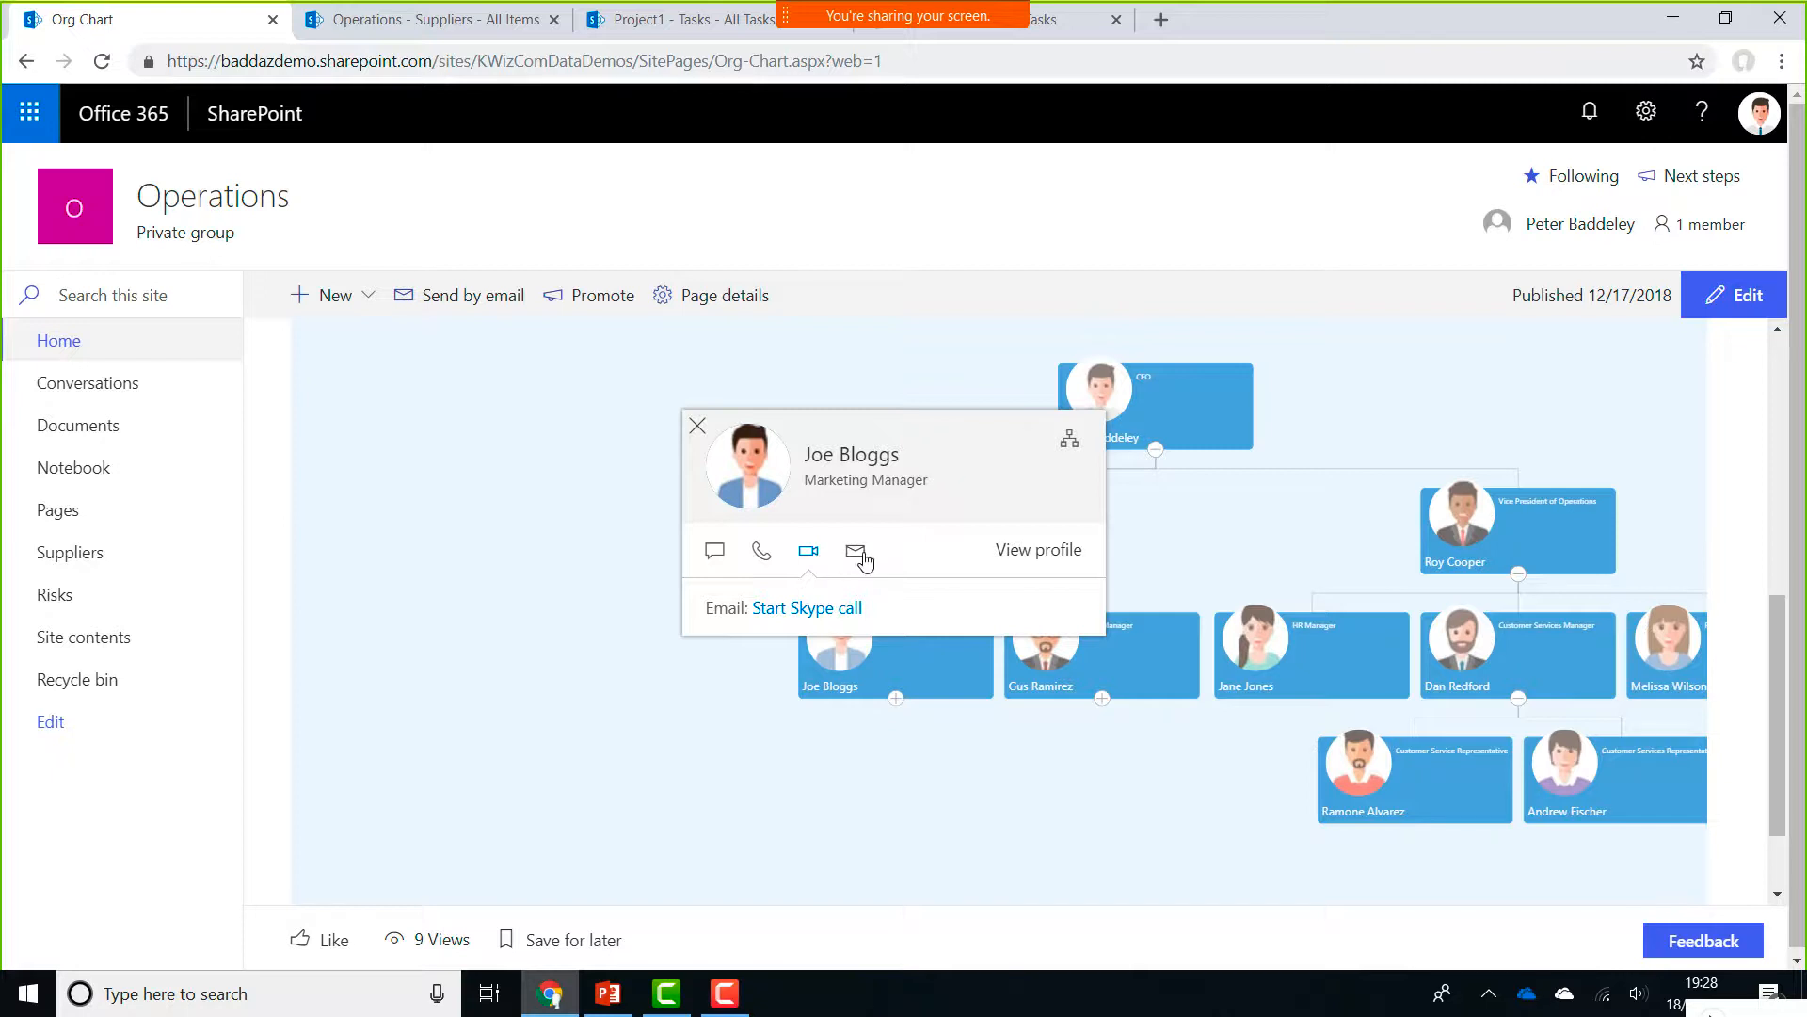
pyautogui.click(861, 557)
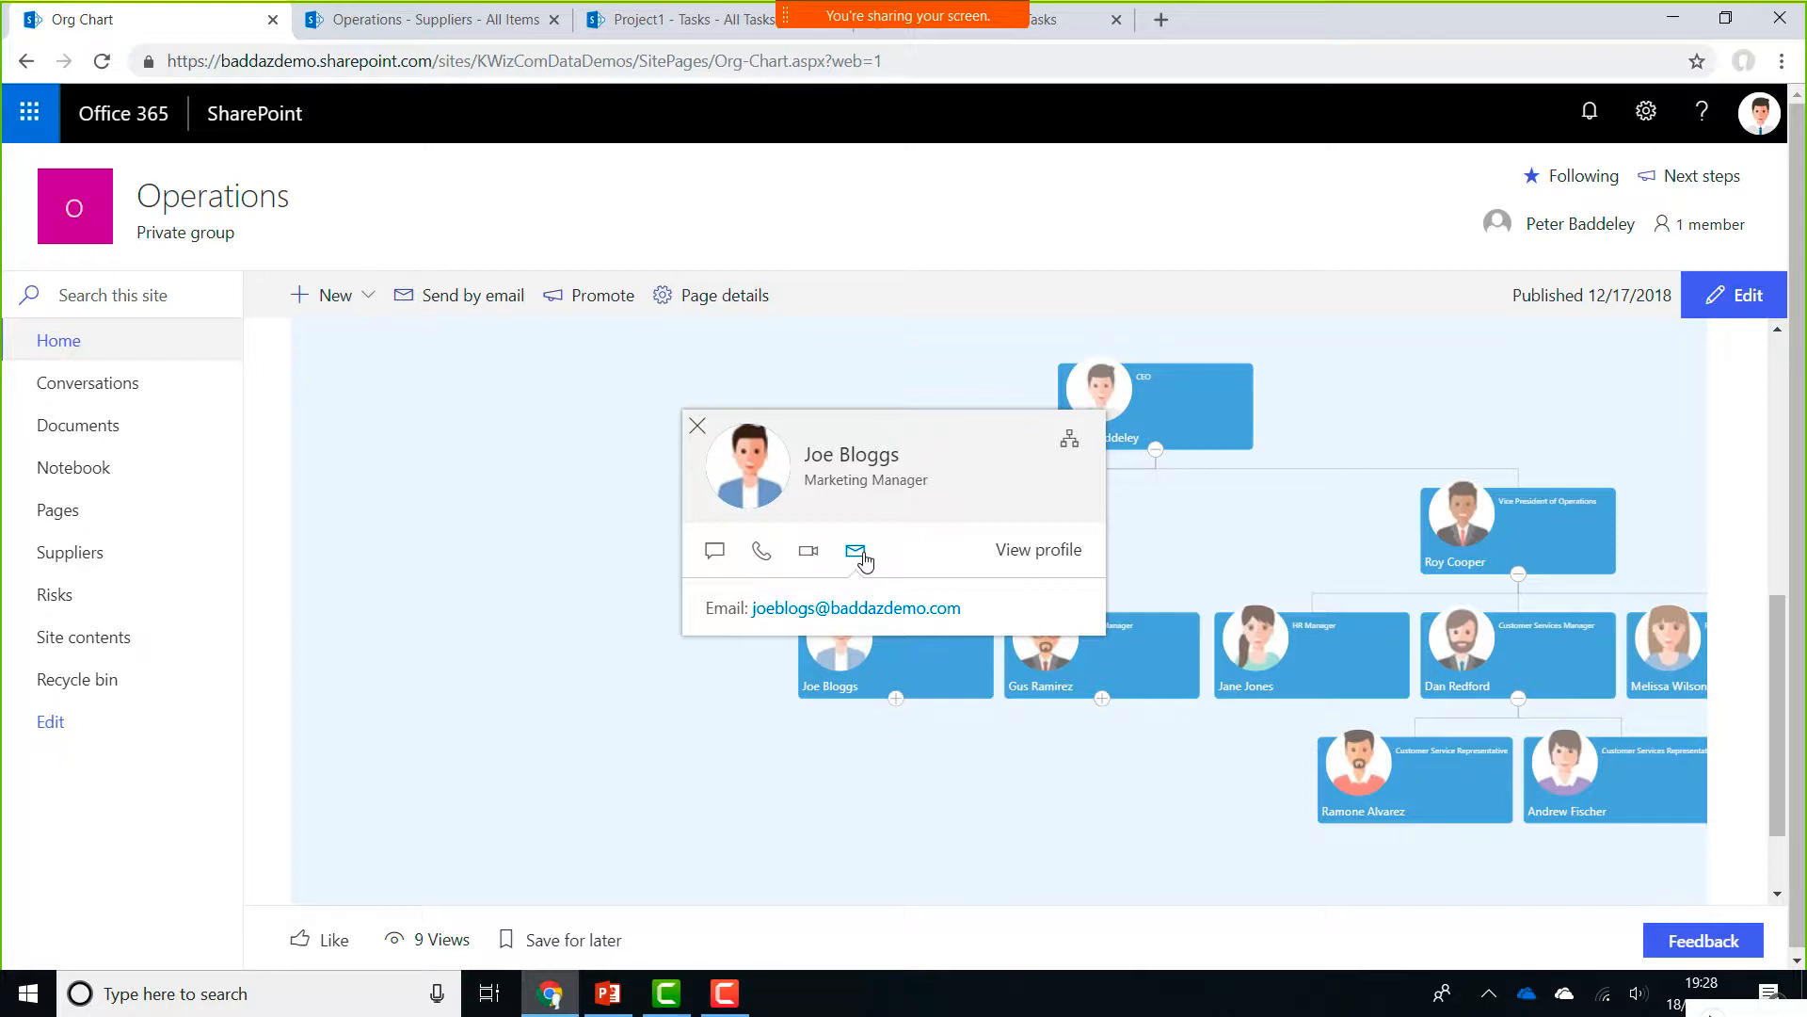
pyautogui.click(715, 554)
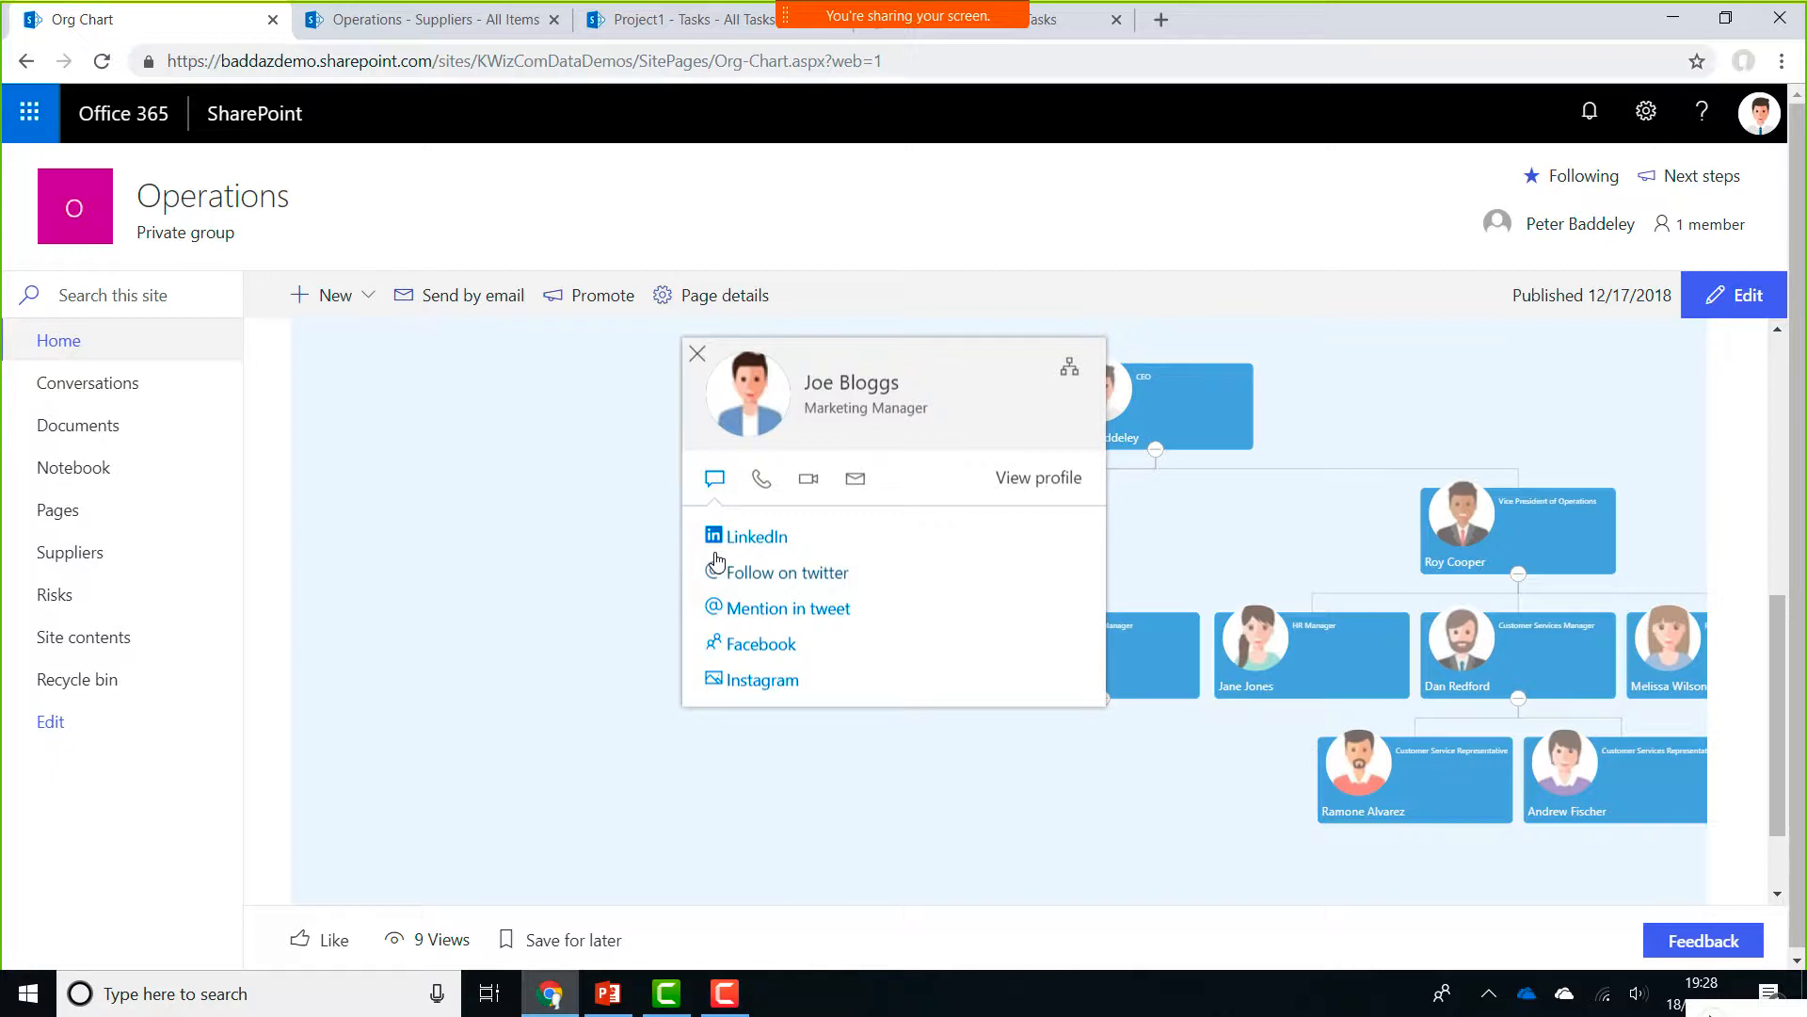
pyautogui.click(698, 353)
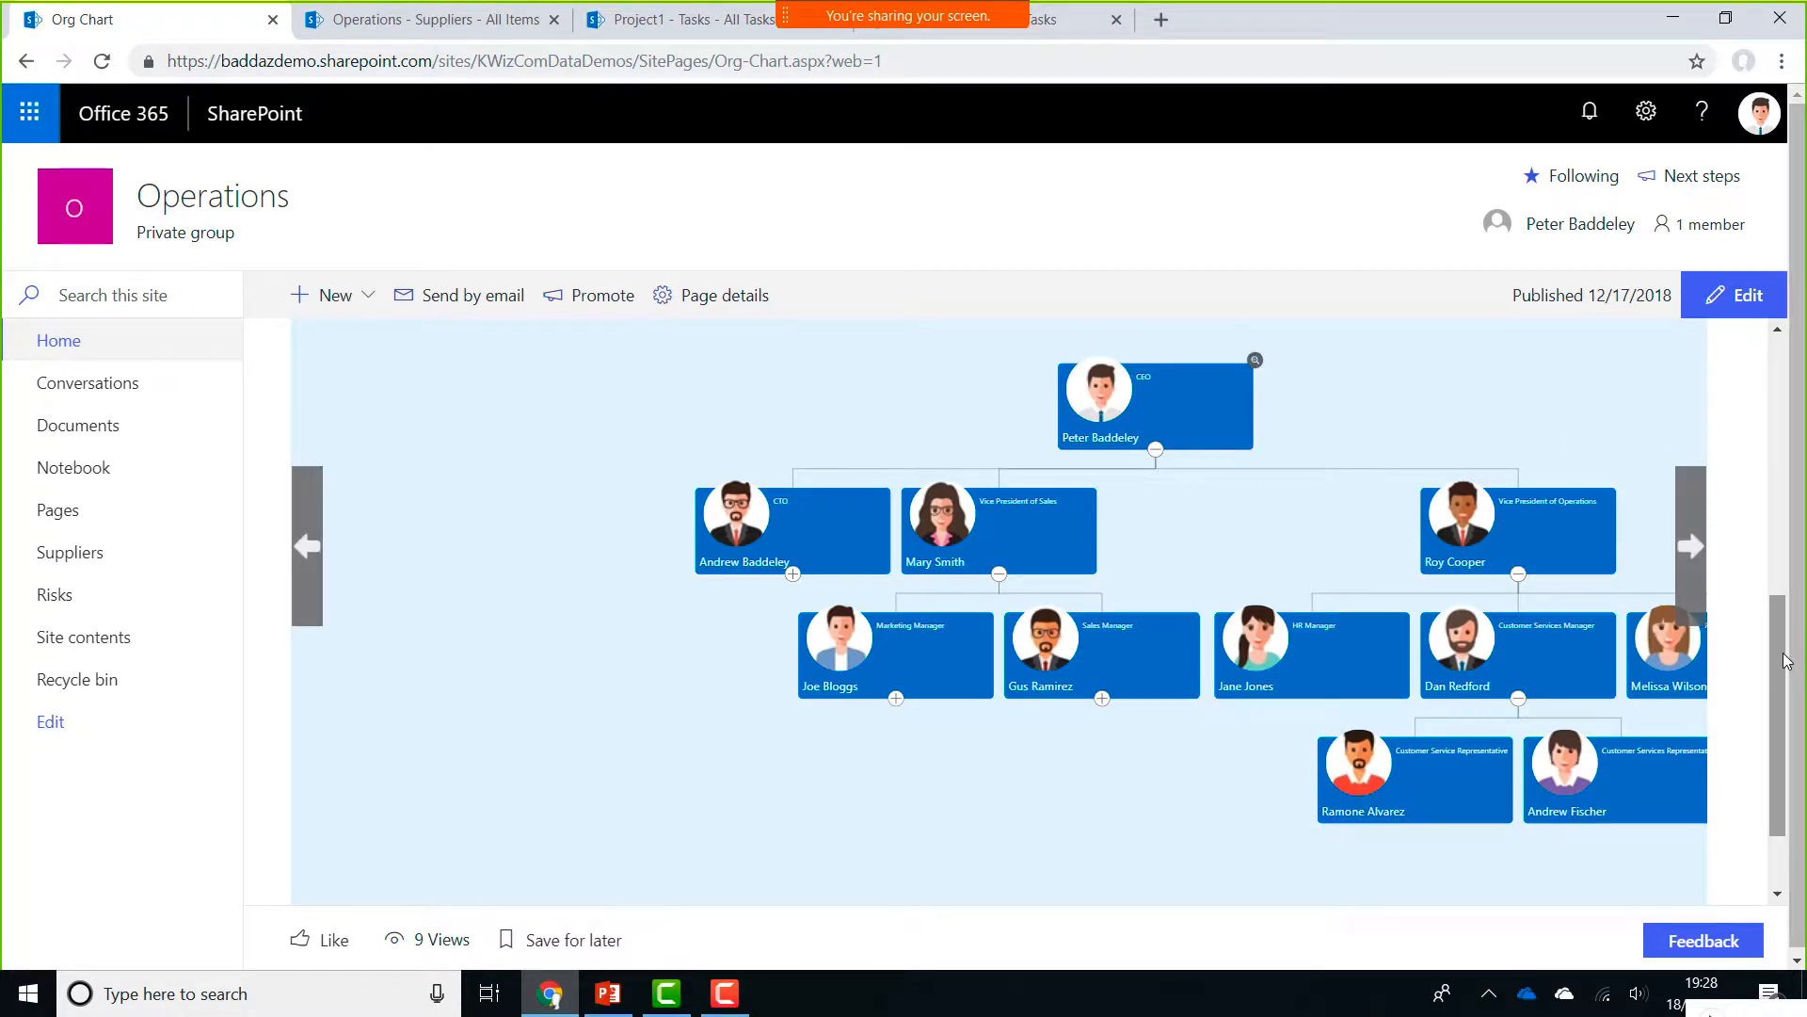
# Filter the organization chart by the Sales department
pyautogui.scroll(1, 1779, 621)
pyautogui.scroll(4, 1786, 610)
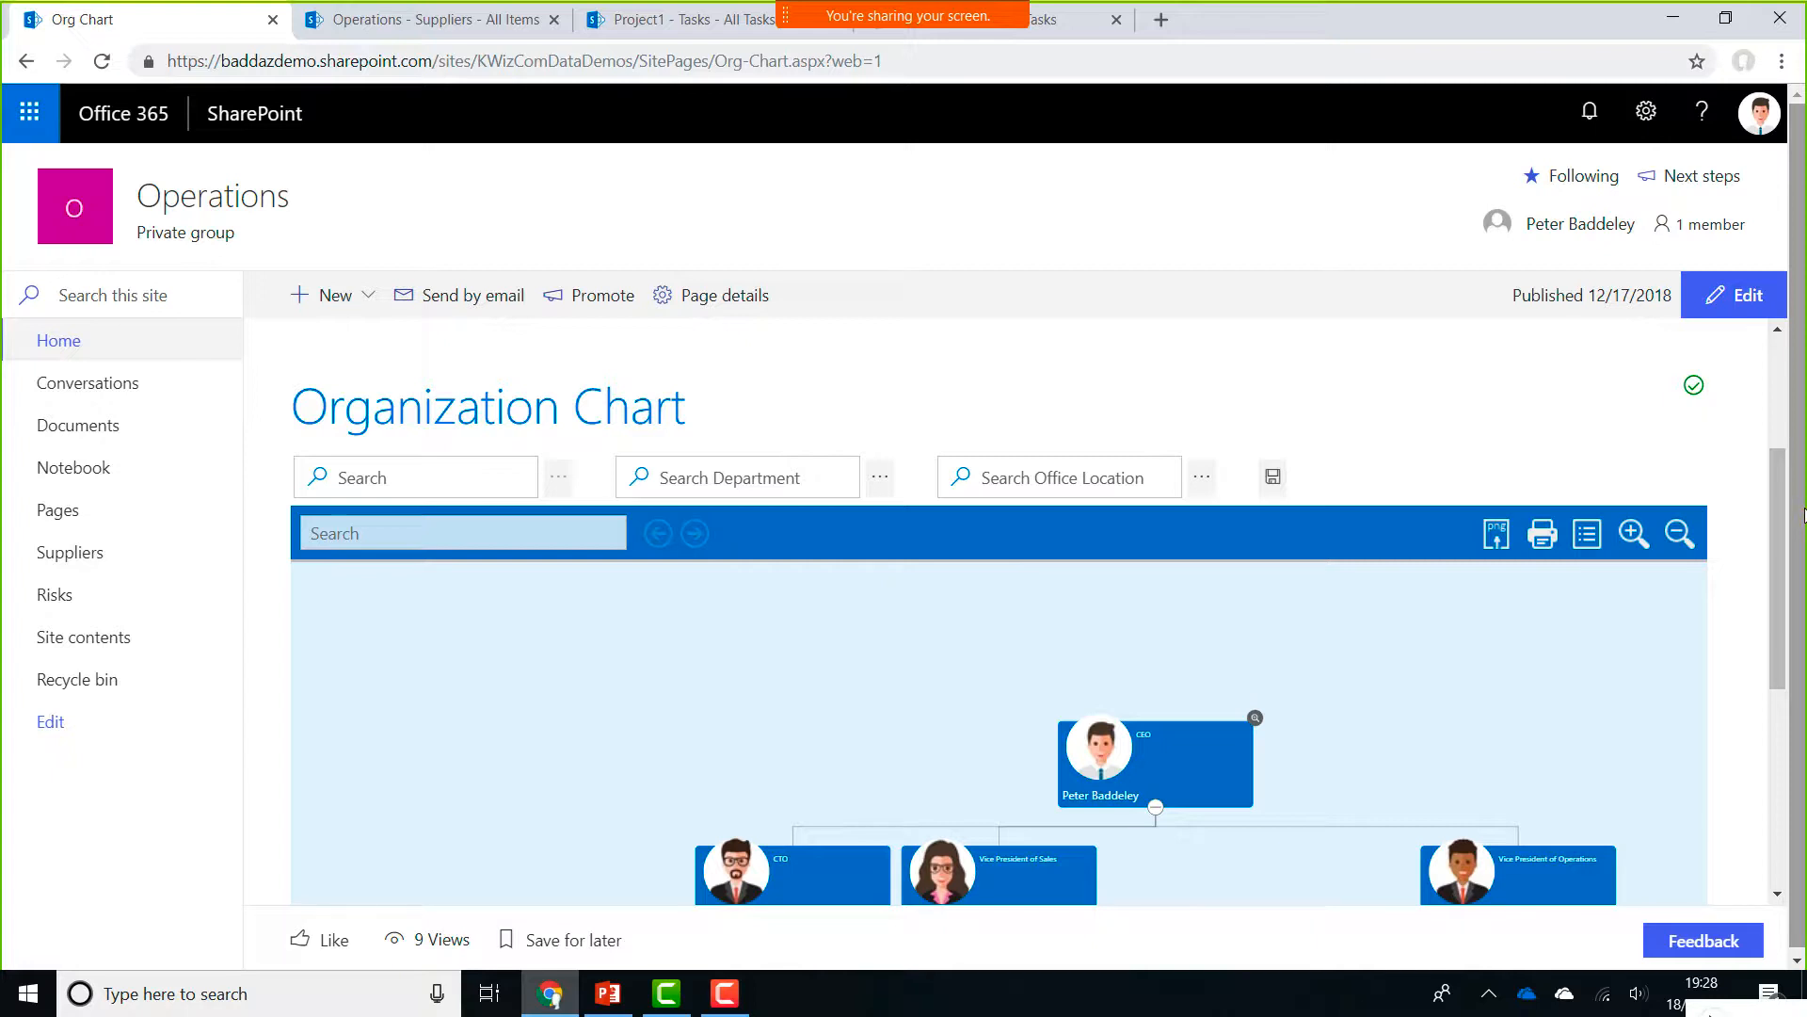
pyautogui.click(890, 490)
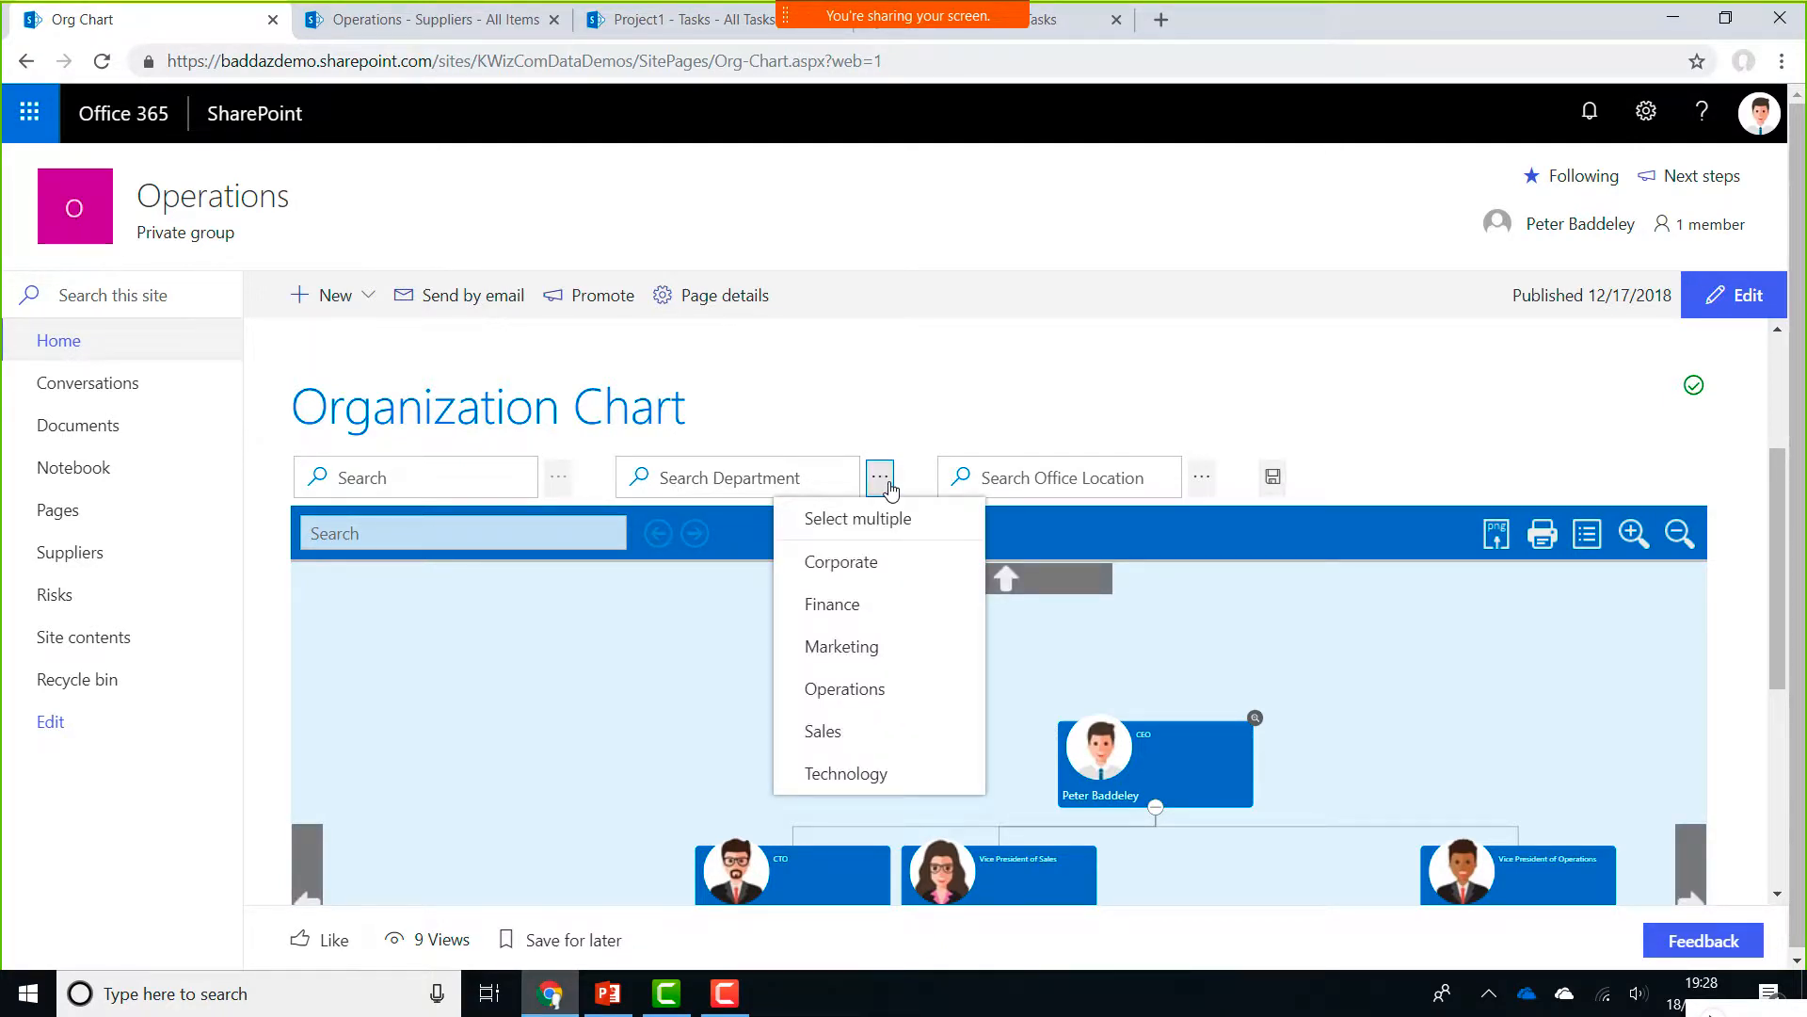
pyautogui.click(860, 732)
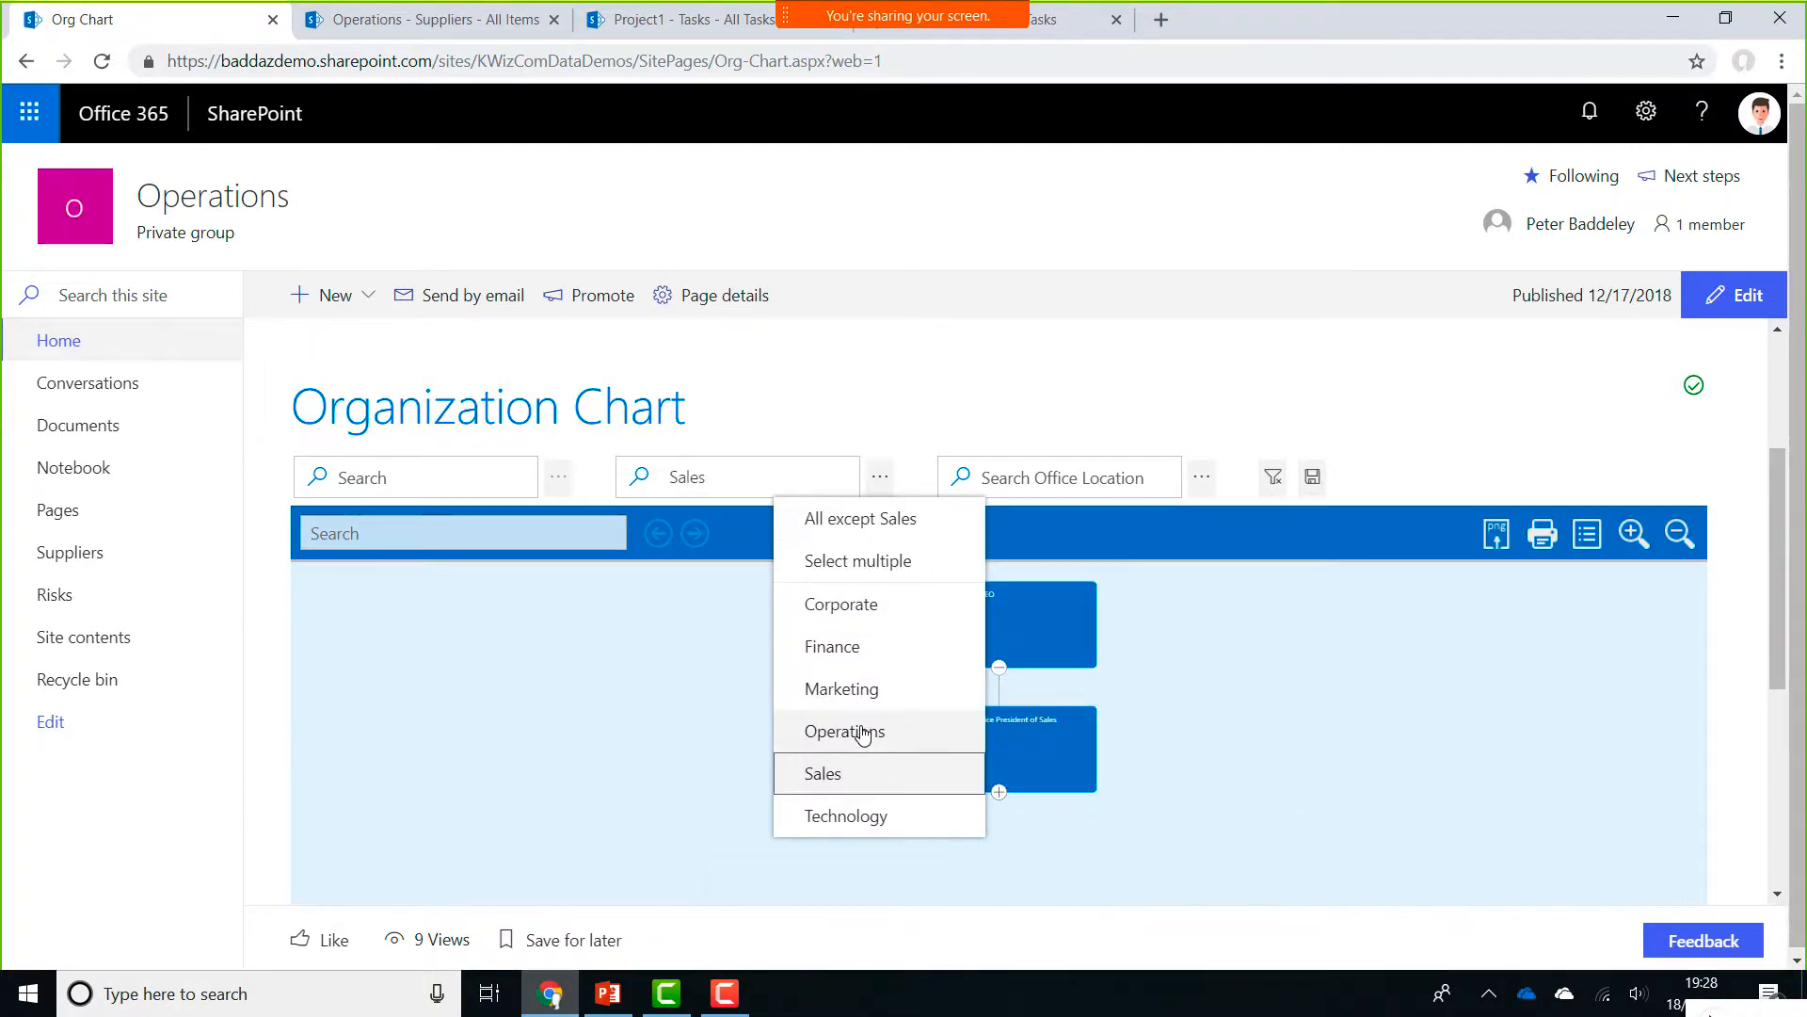
pyautogui.click(1753, 577)
# Expand the filtered chart under the Vice President of Sales and the Sales Manager down to the sales representatives
pyautogui.moveTo(1777, 617); pyautogui.dragTo(1781, 792)
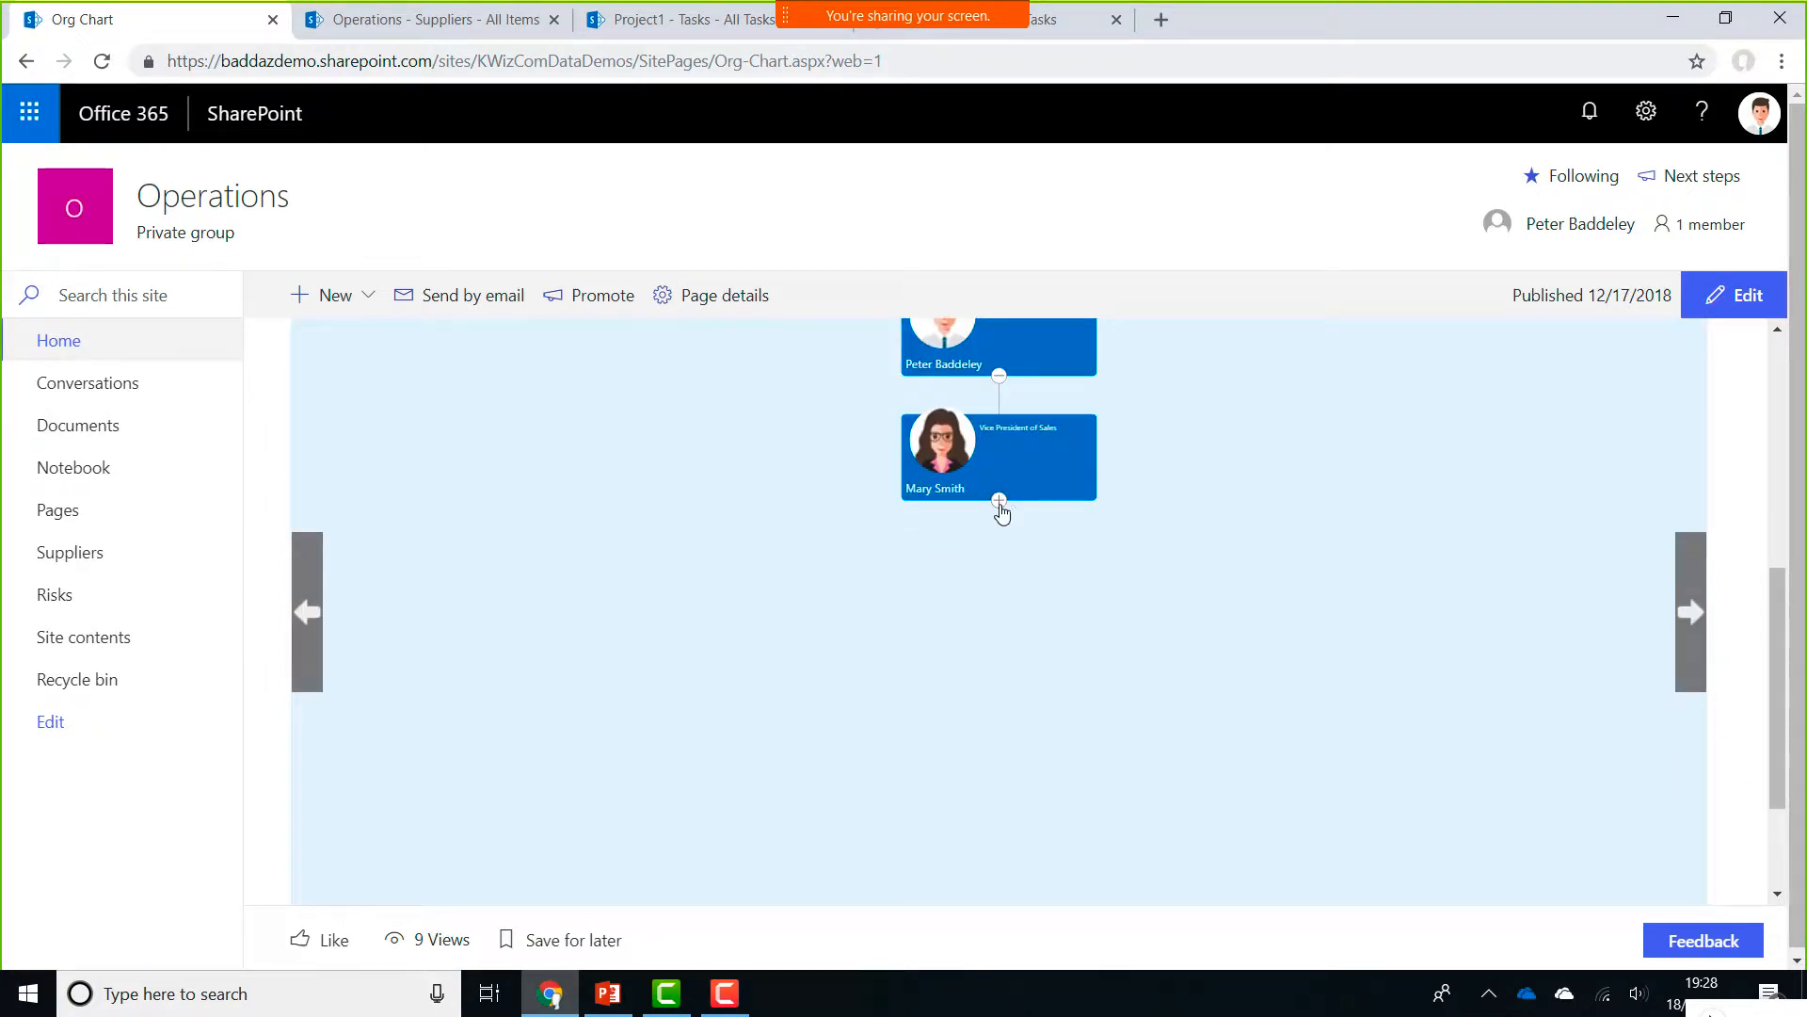
pyautogui.click(1000, 507)
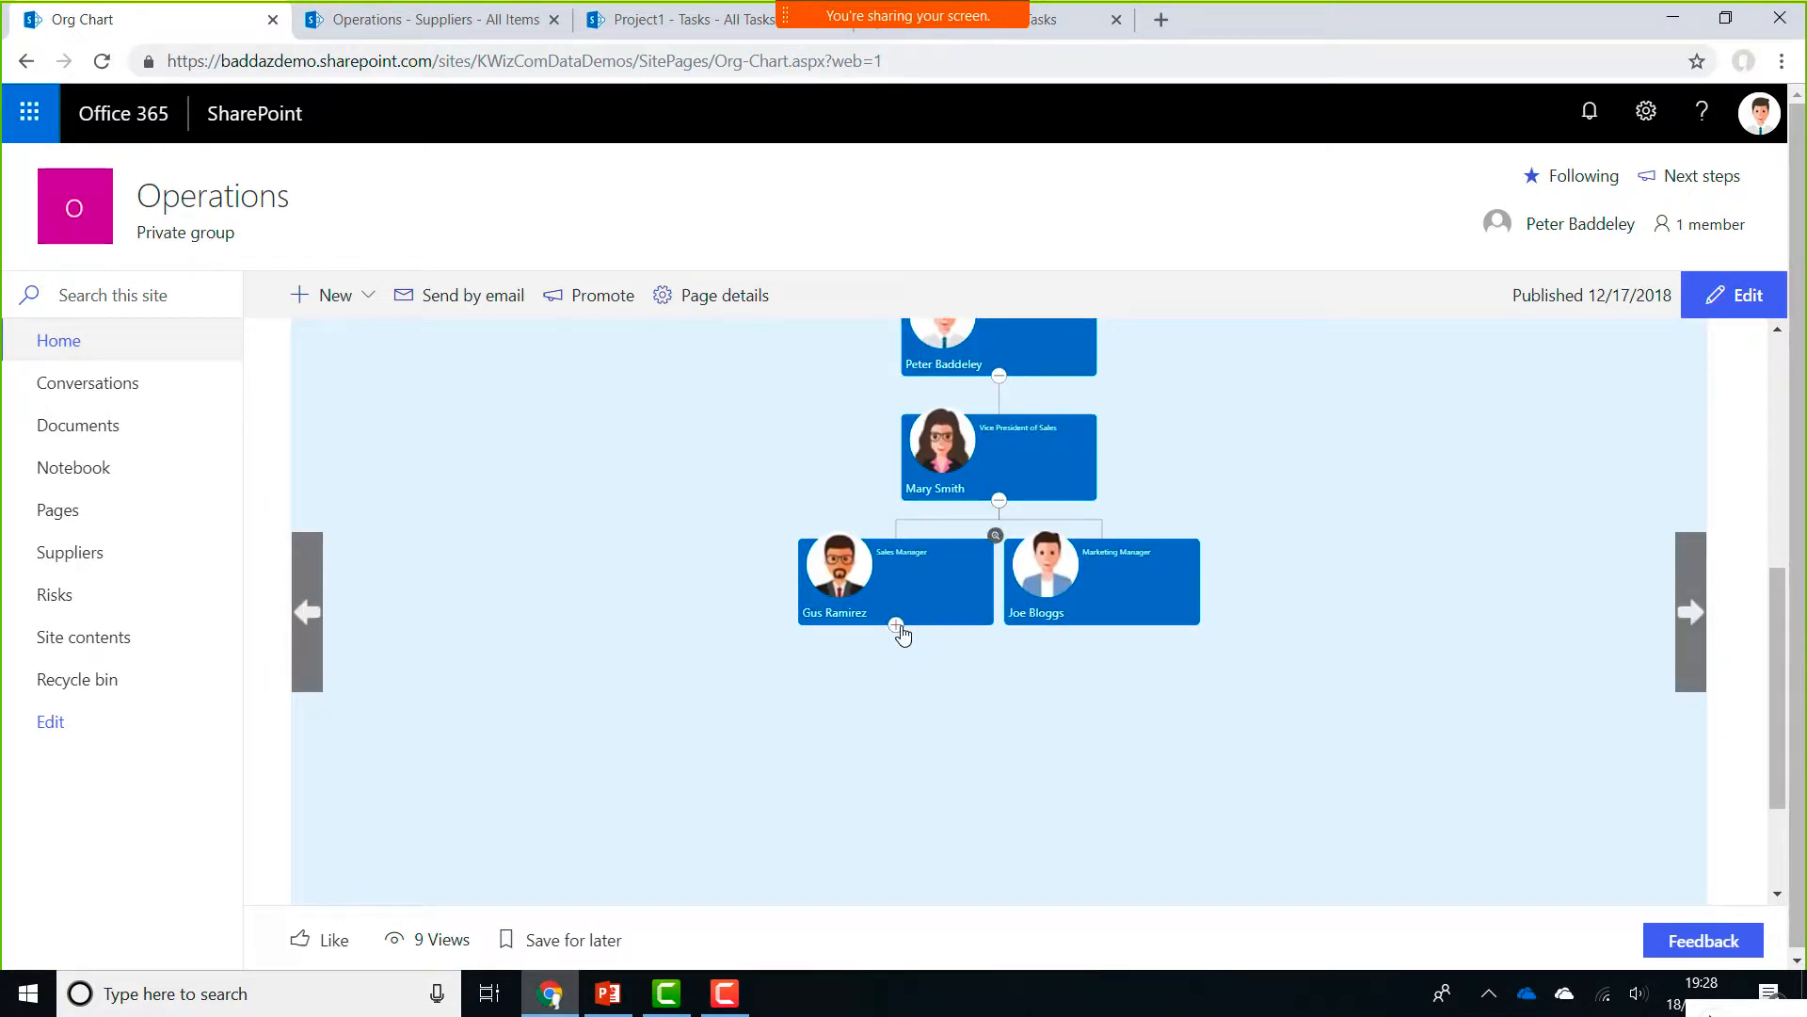
pyautogui.click(897, 626)
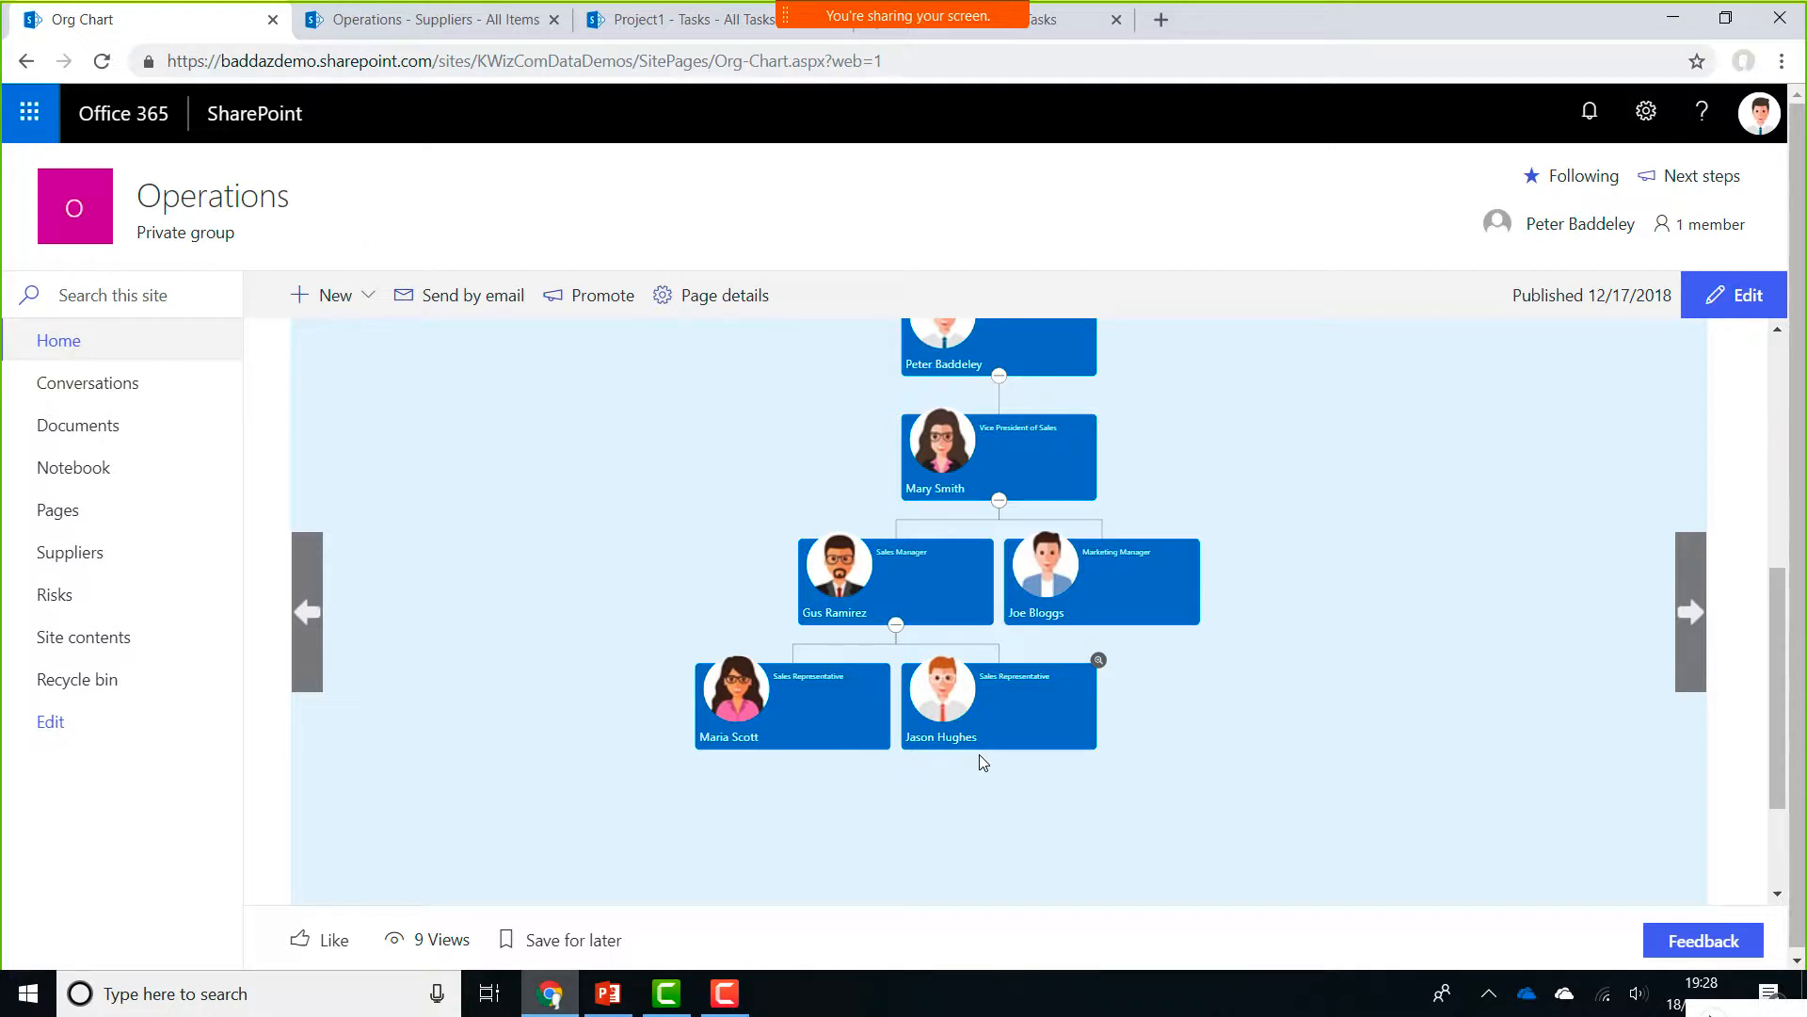
# Show the filtered organization chart as a list of employees and return to the chart view
pyautogui.moveTo(1771, 623); pyautogui.dragTo(1770, 542)
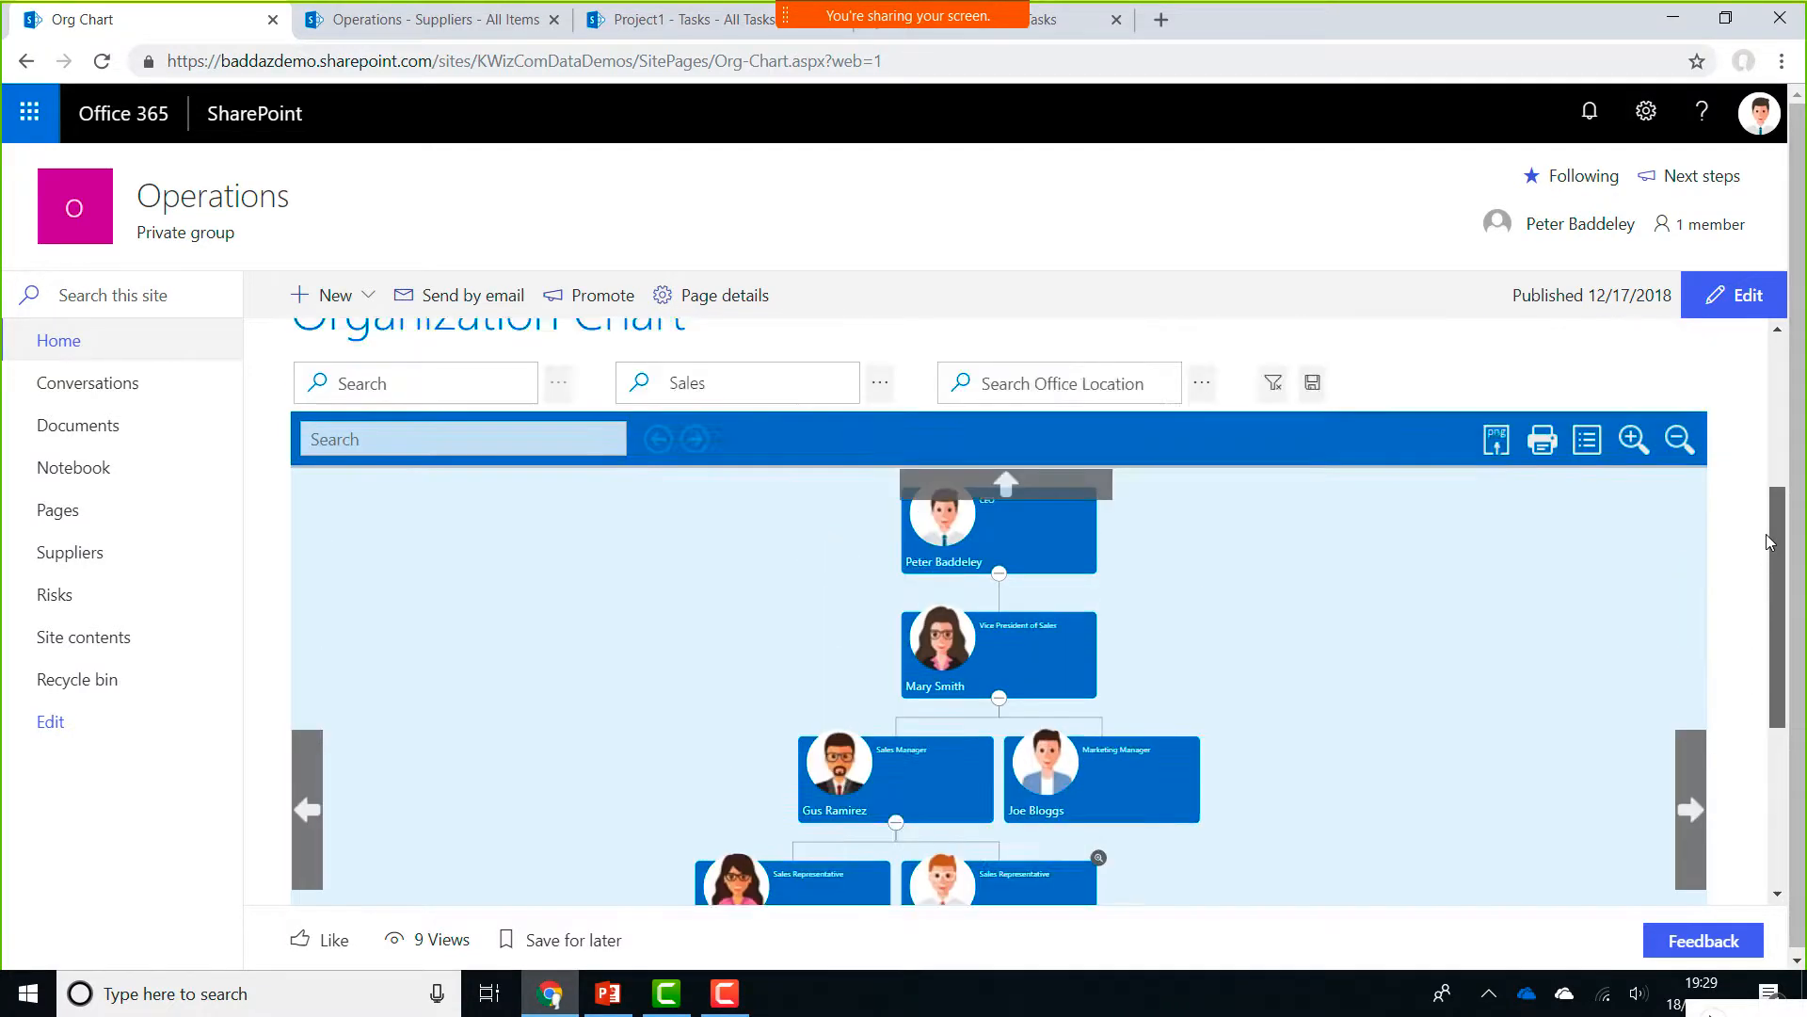
pyautogui.scroll(2, 1770, 542)
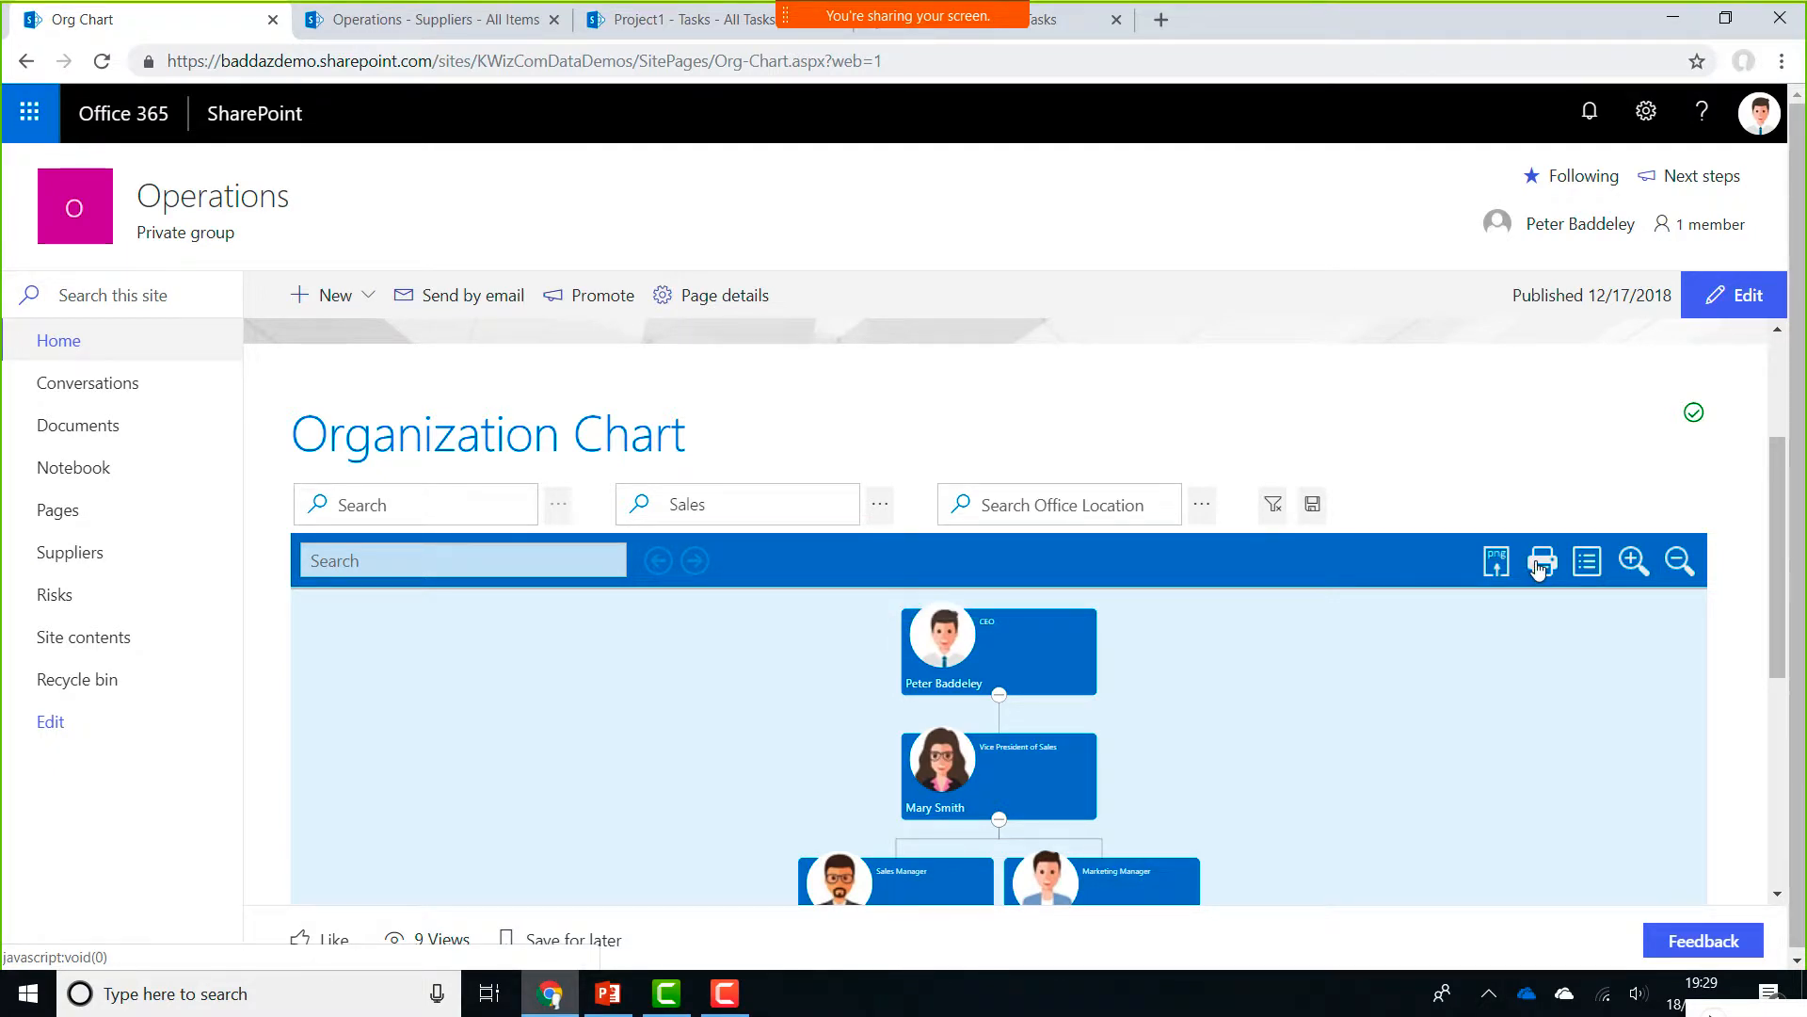
pyautogui.click(1587, 562)
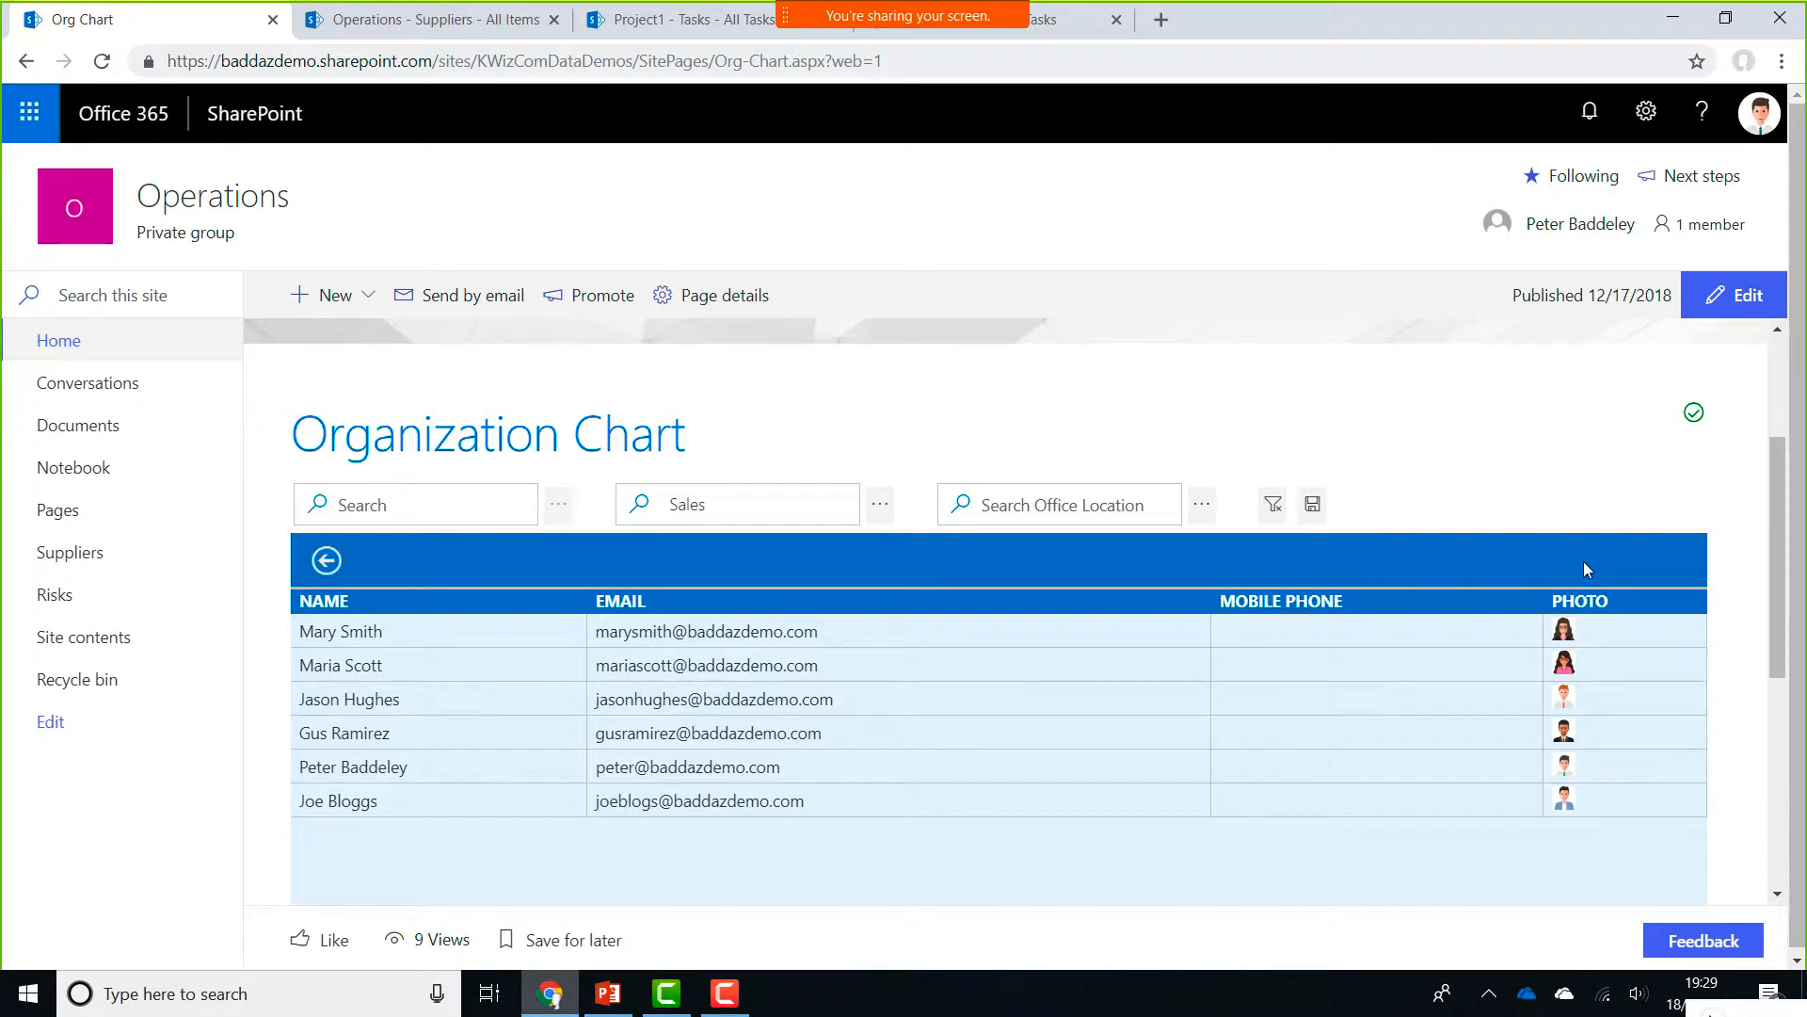
pyautogui.click(327, 560)
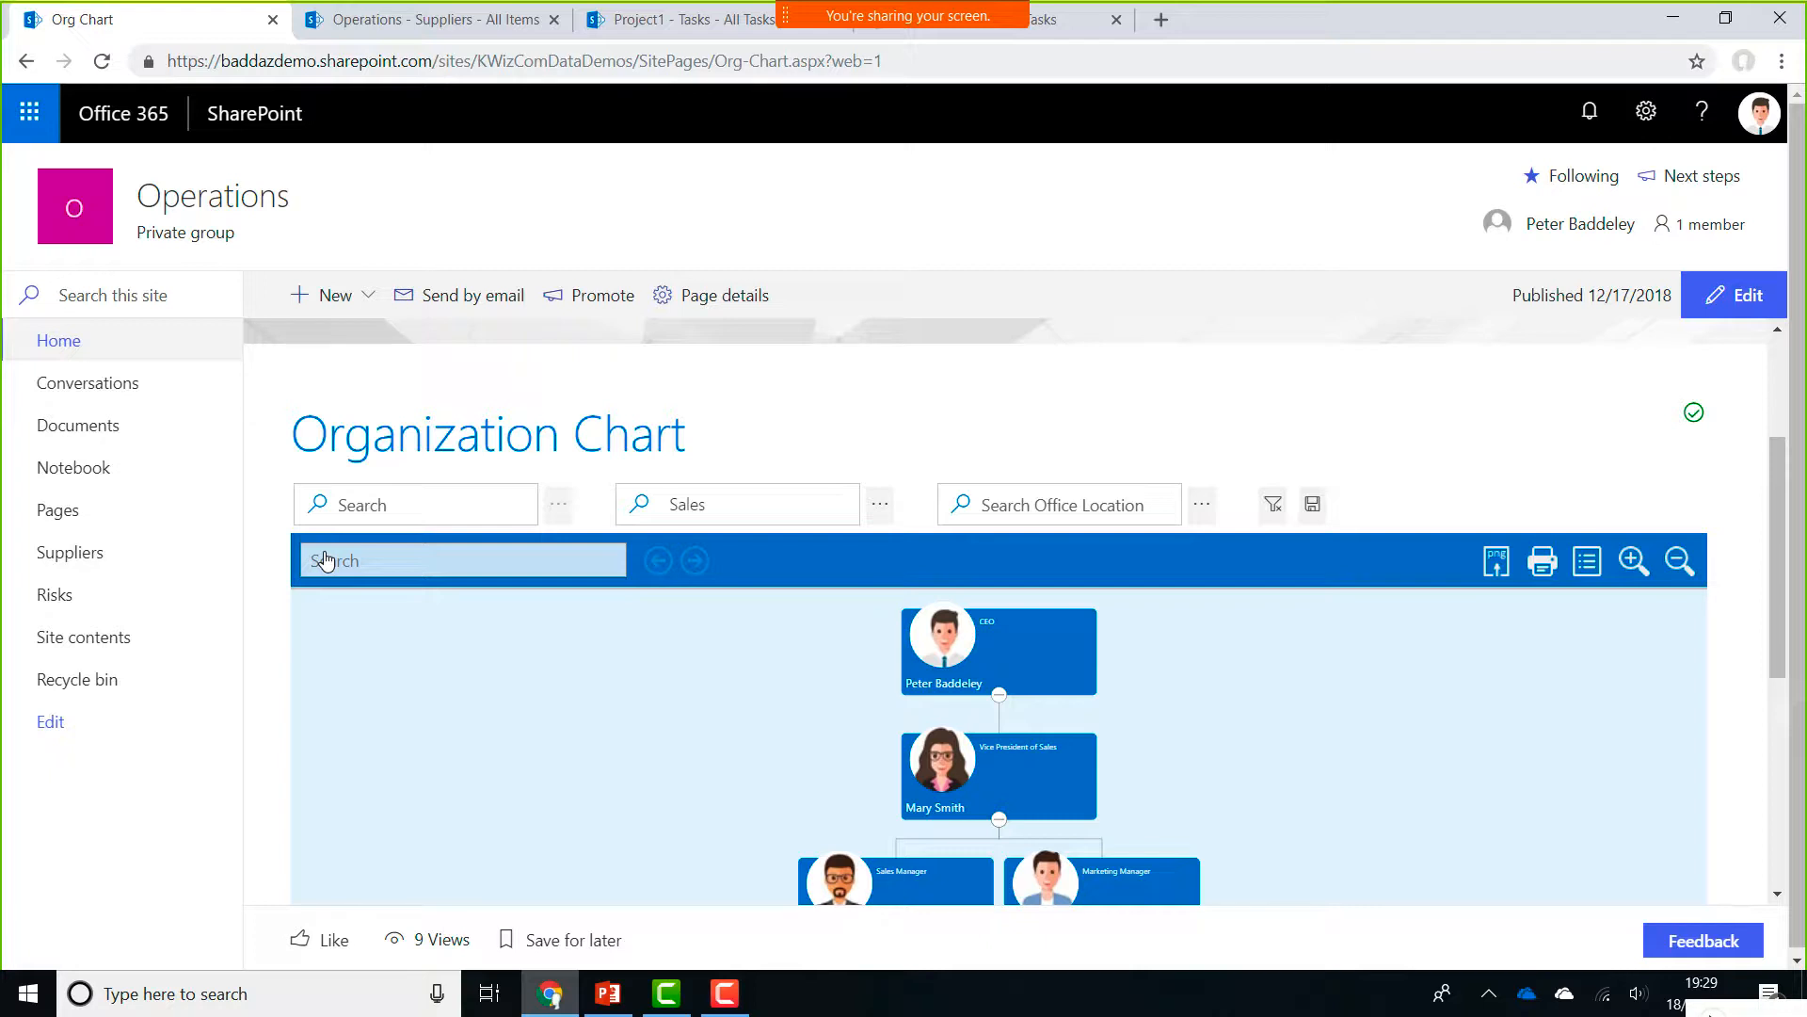
# Open the Org Chart page for editing
pyautogui.click(1748, 297)
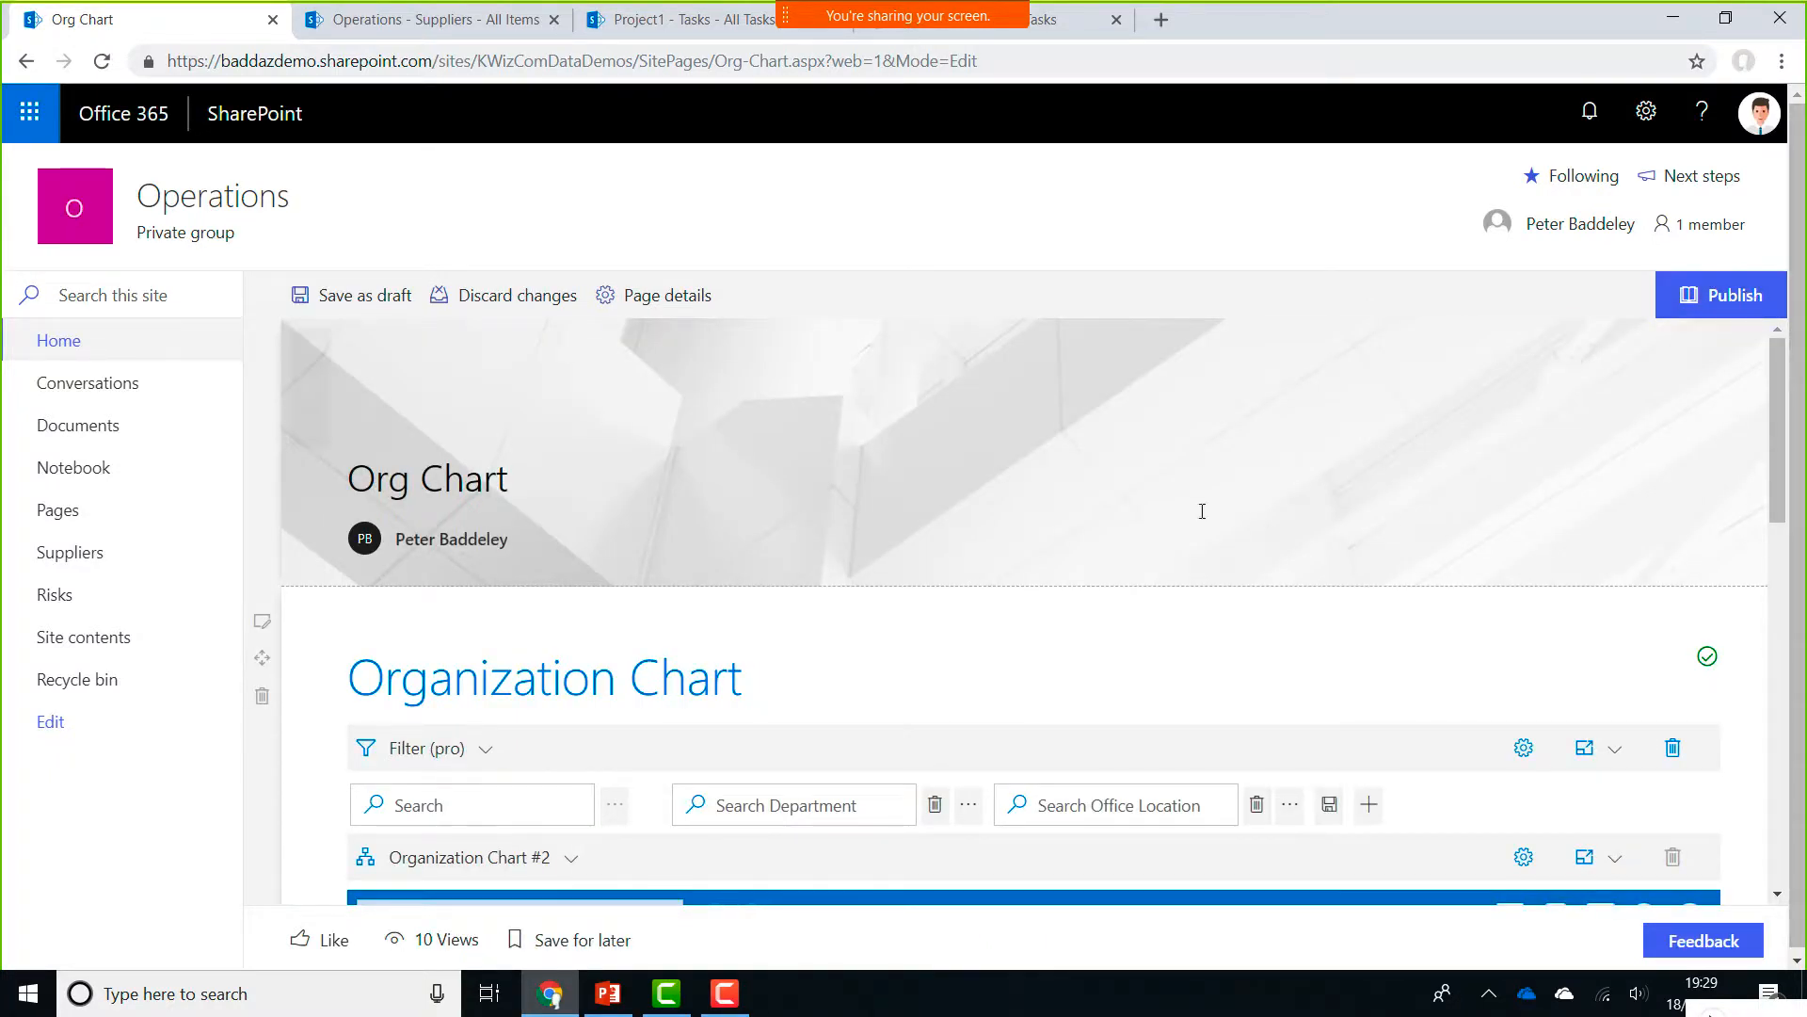
# Delete the page's existing organization chart section and add a new Org. Chart web part in its place
pyautogui.click(262, 696)
pyautogui.click(919, 595)
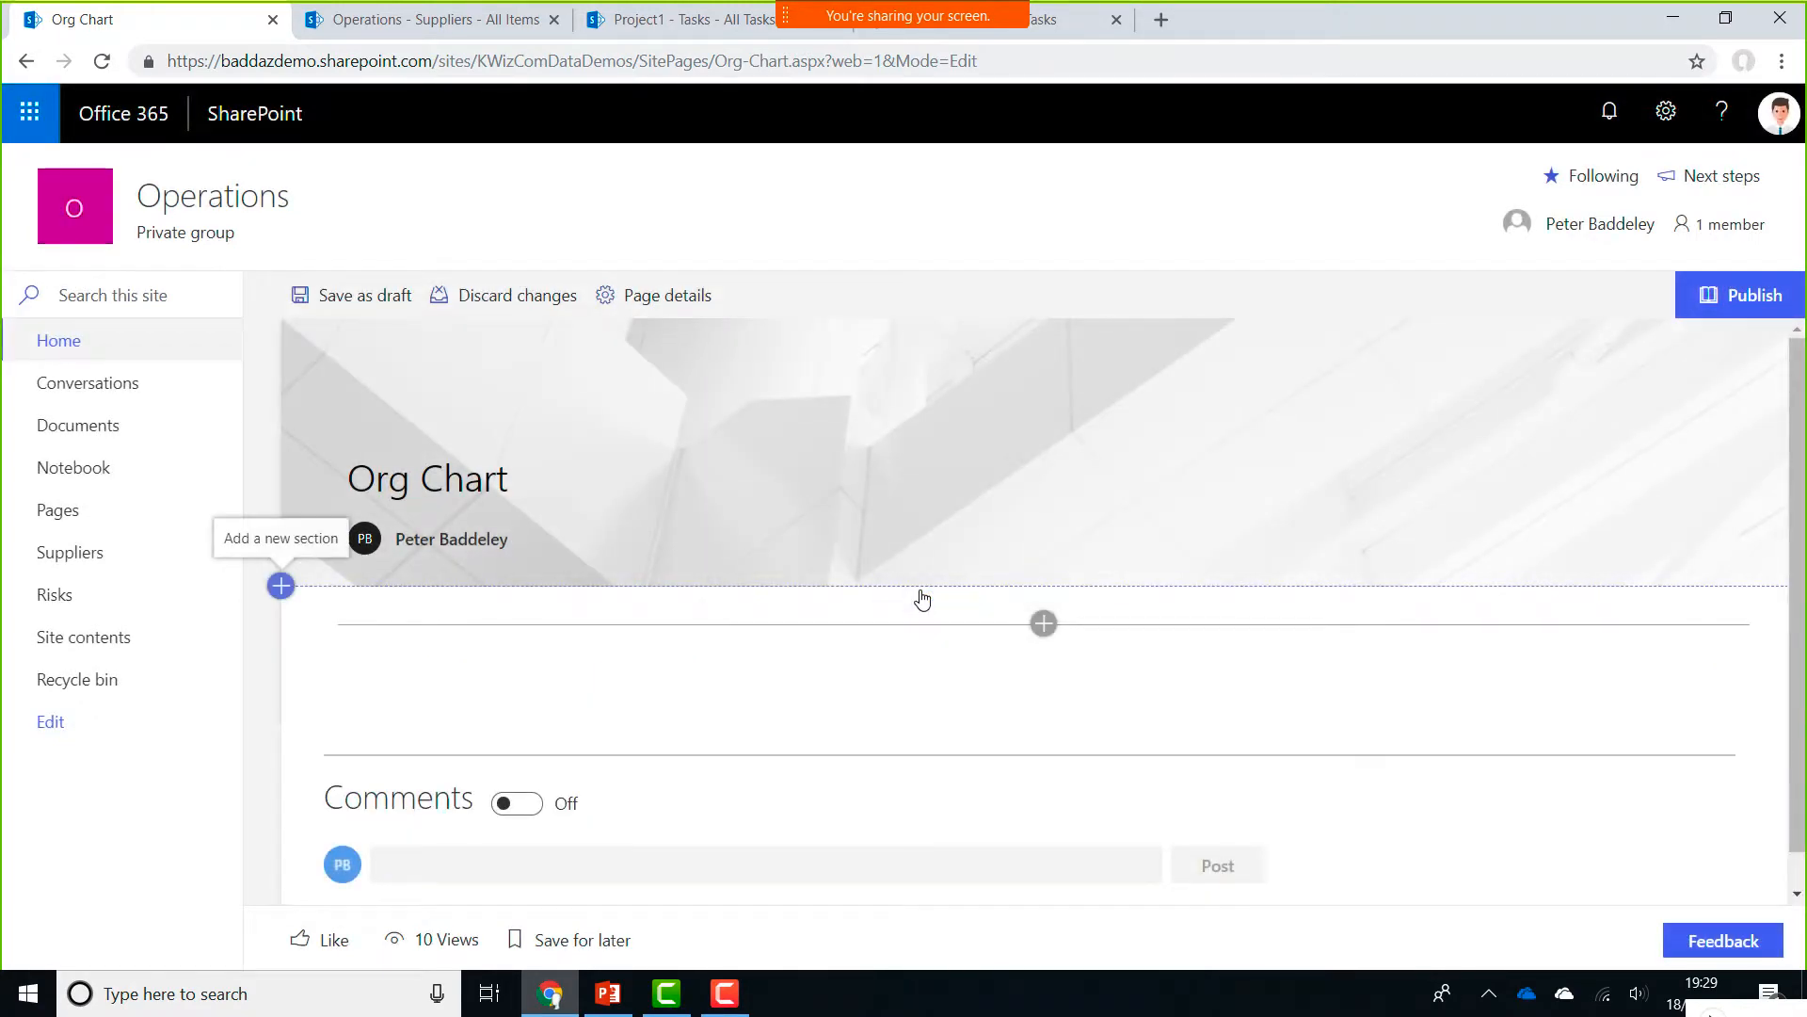
pyautogui.click(1033, 625)
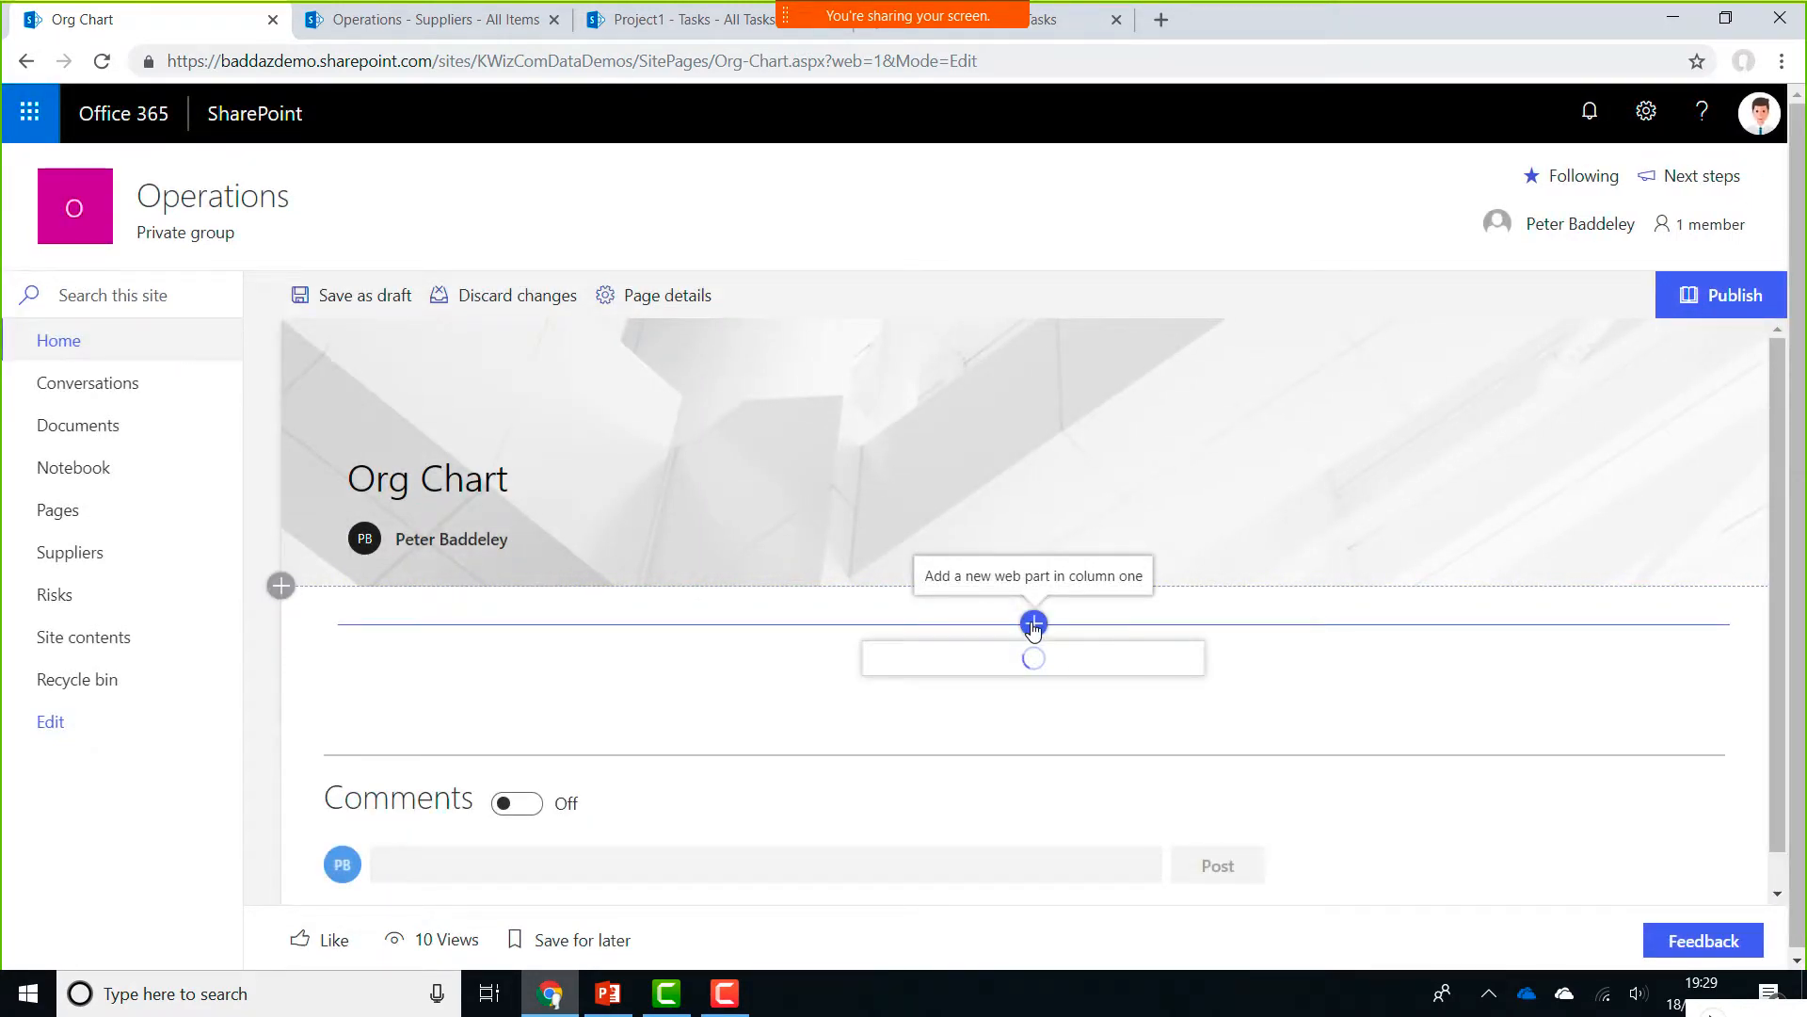
pyautogui.scroll(-2, 1191, 767)
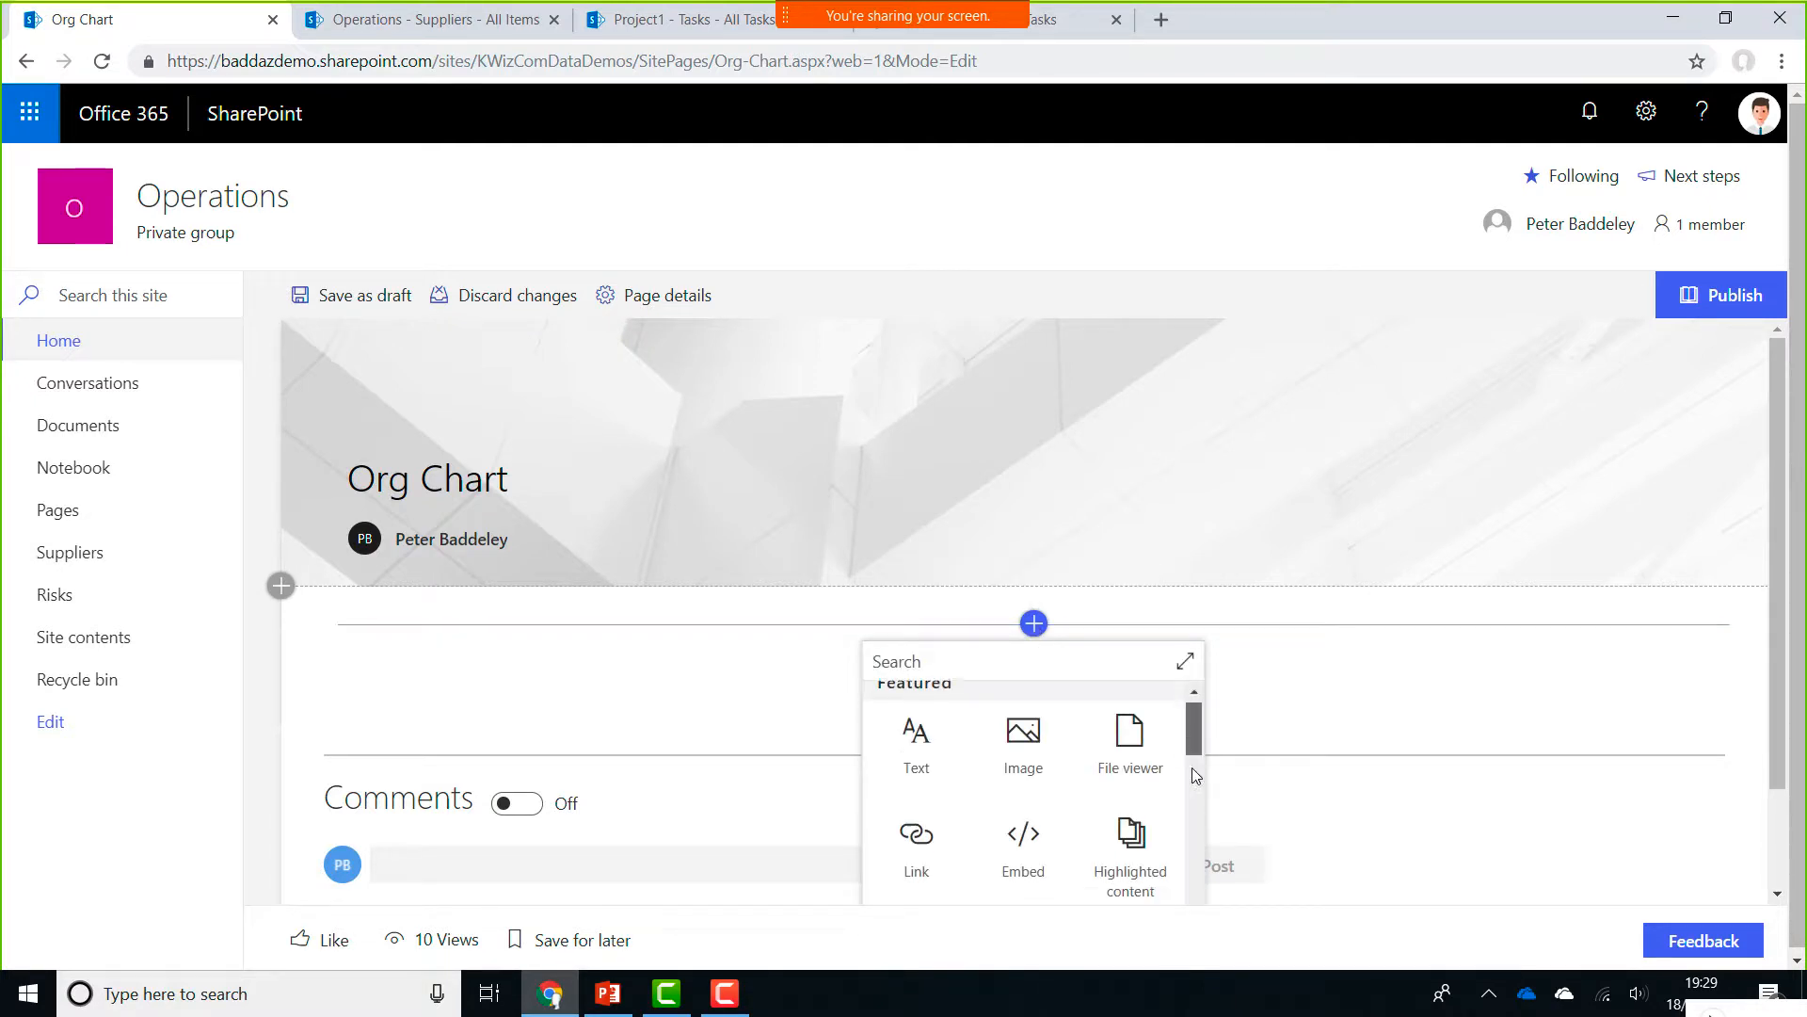
pyautogui.scroll(-5, 1191, 767)
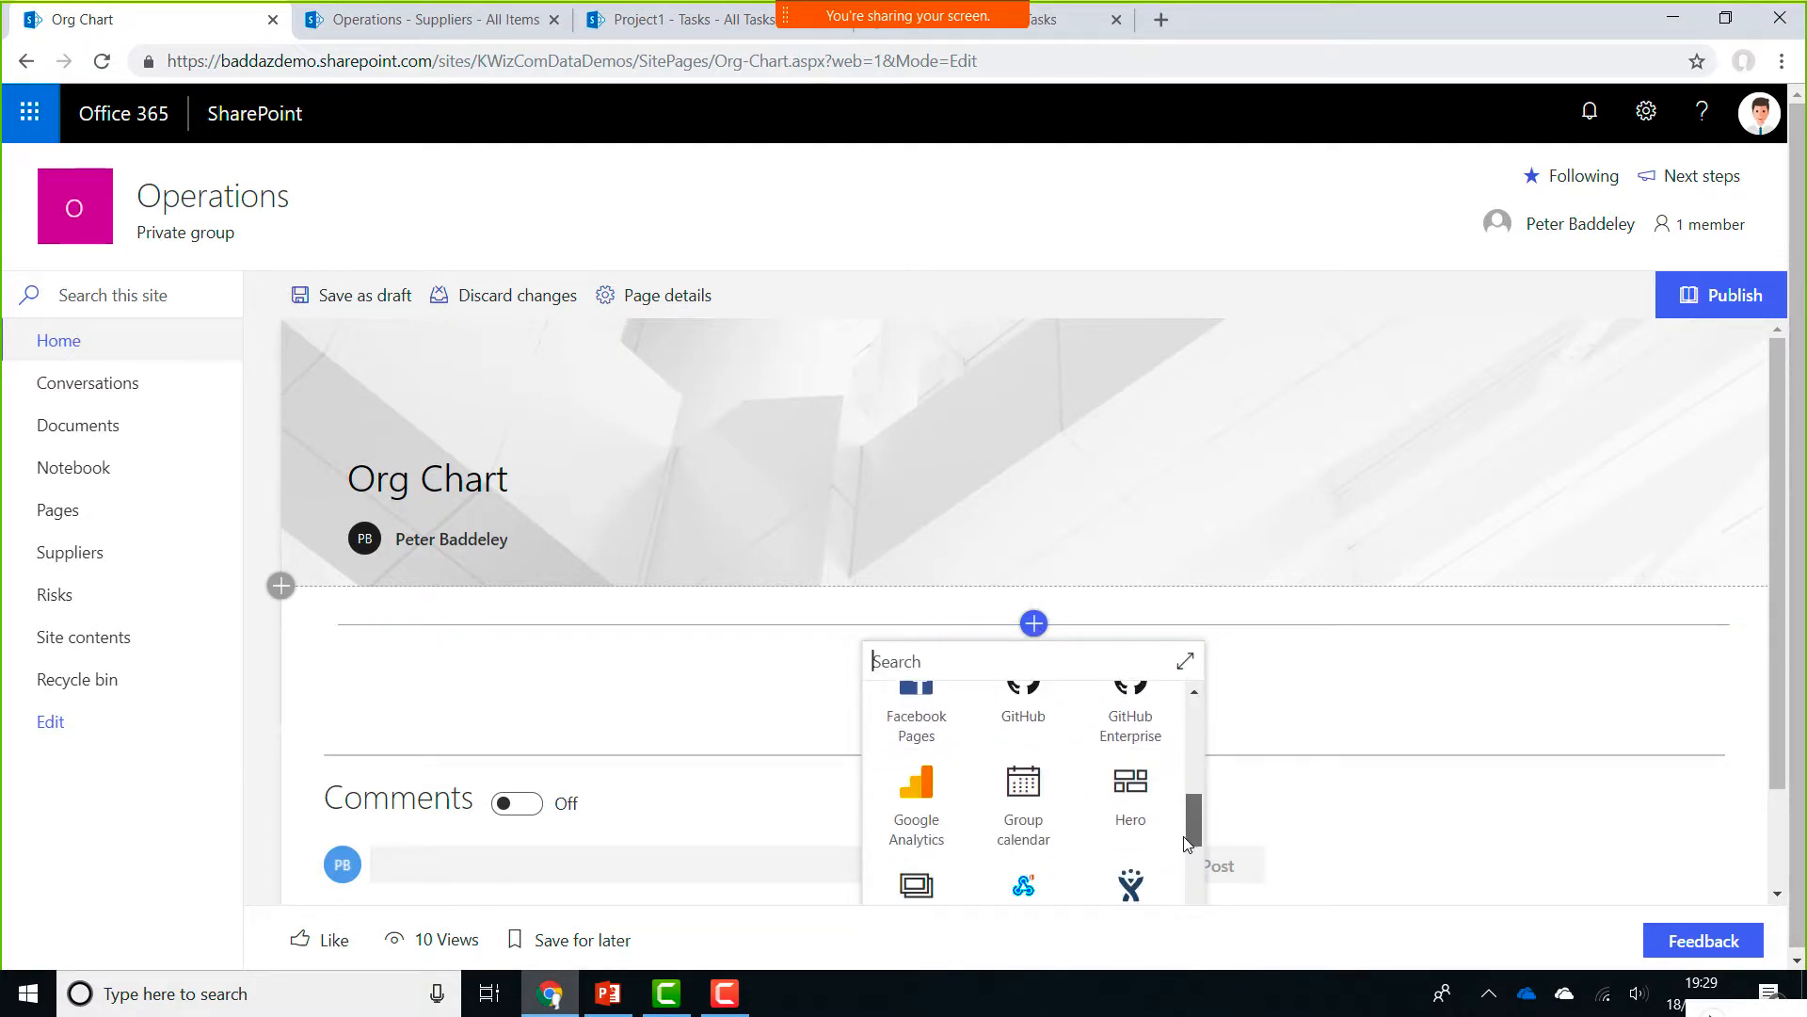
pyautogui.moveTo(1184, 836); pyautogui.dragTo(1184, 901)
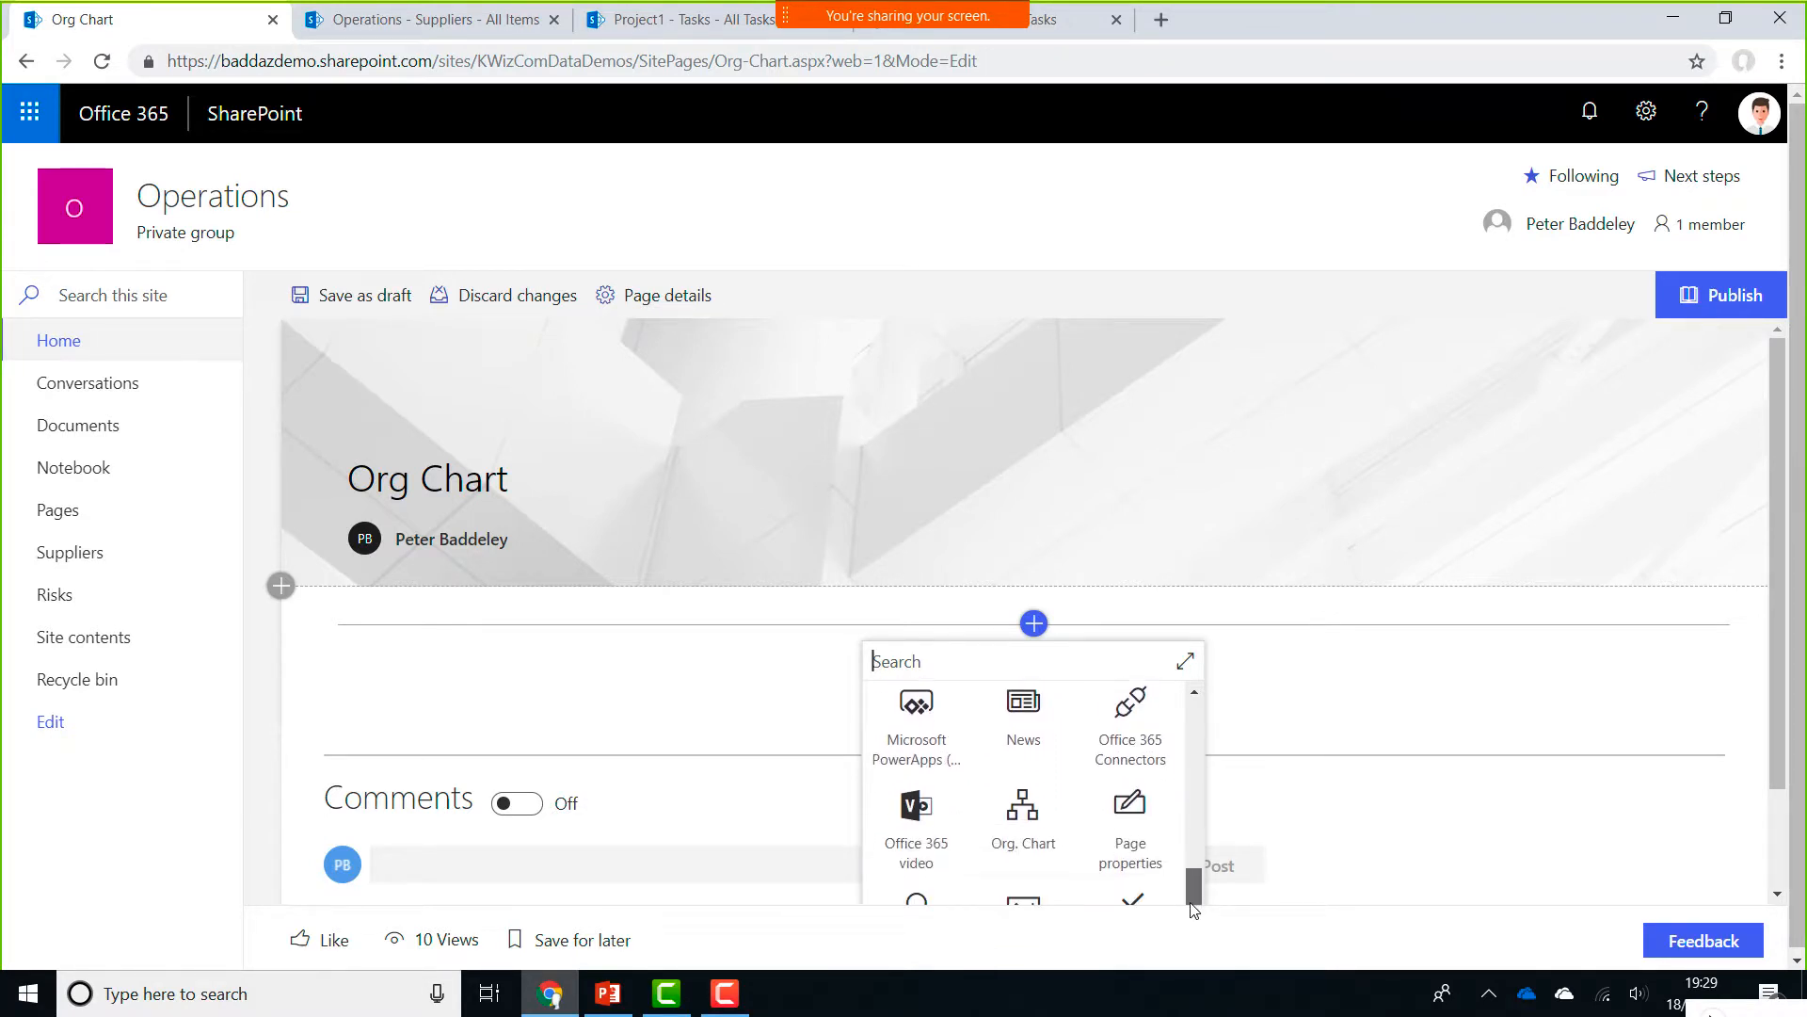
pyautogui.click(1006, 845)
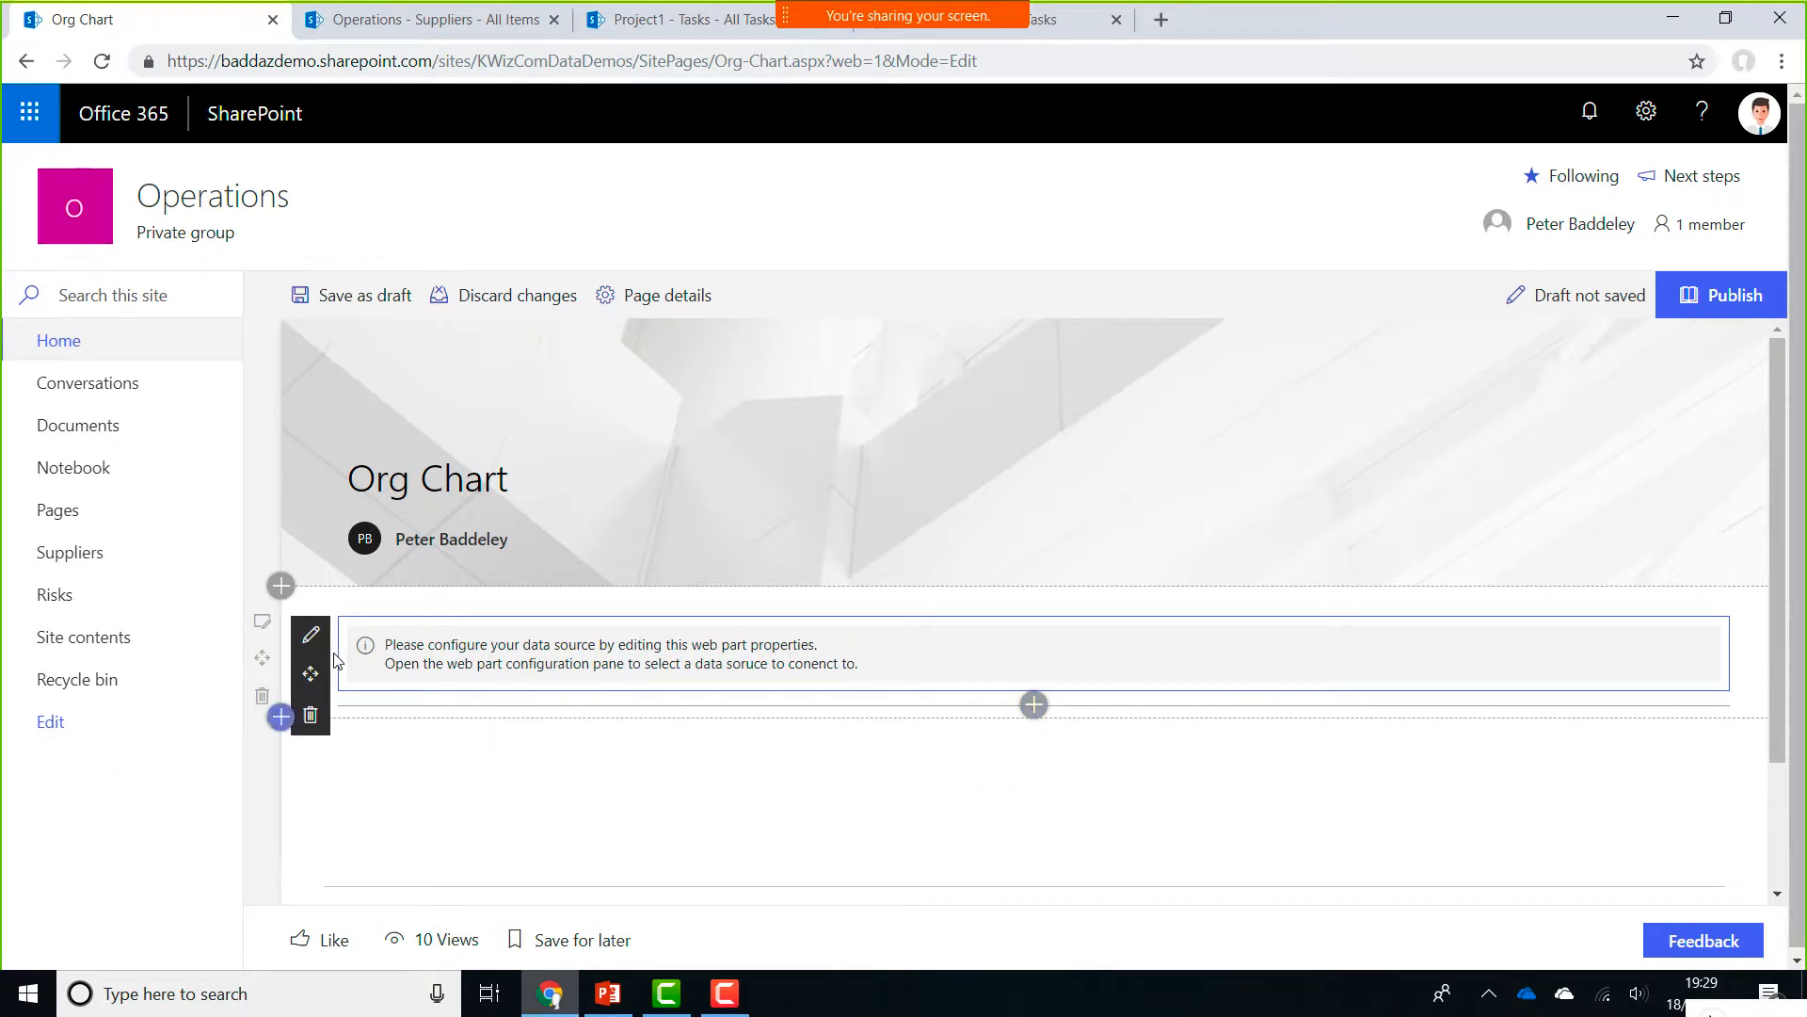
# Set the new web part's data source type to Graph API (Pro) and load the AD org chart users example
pyautogui.click(310, 634)
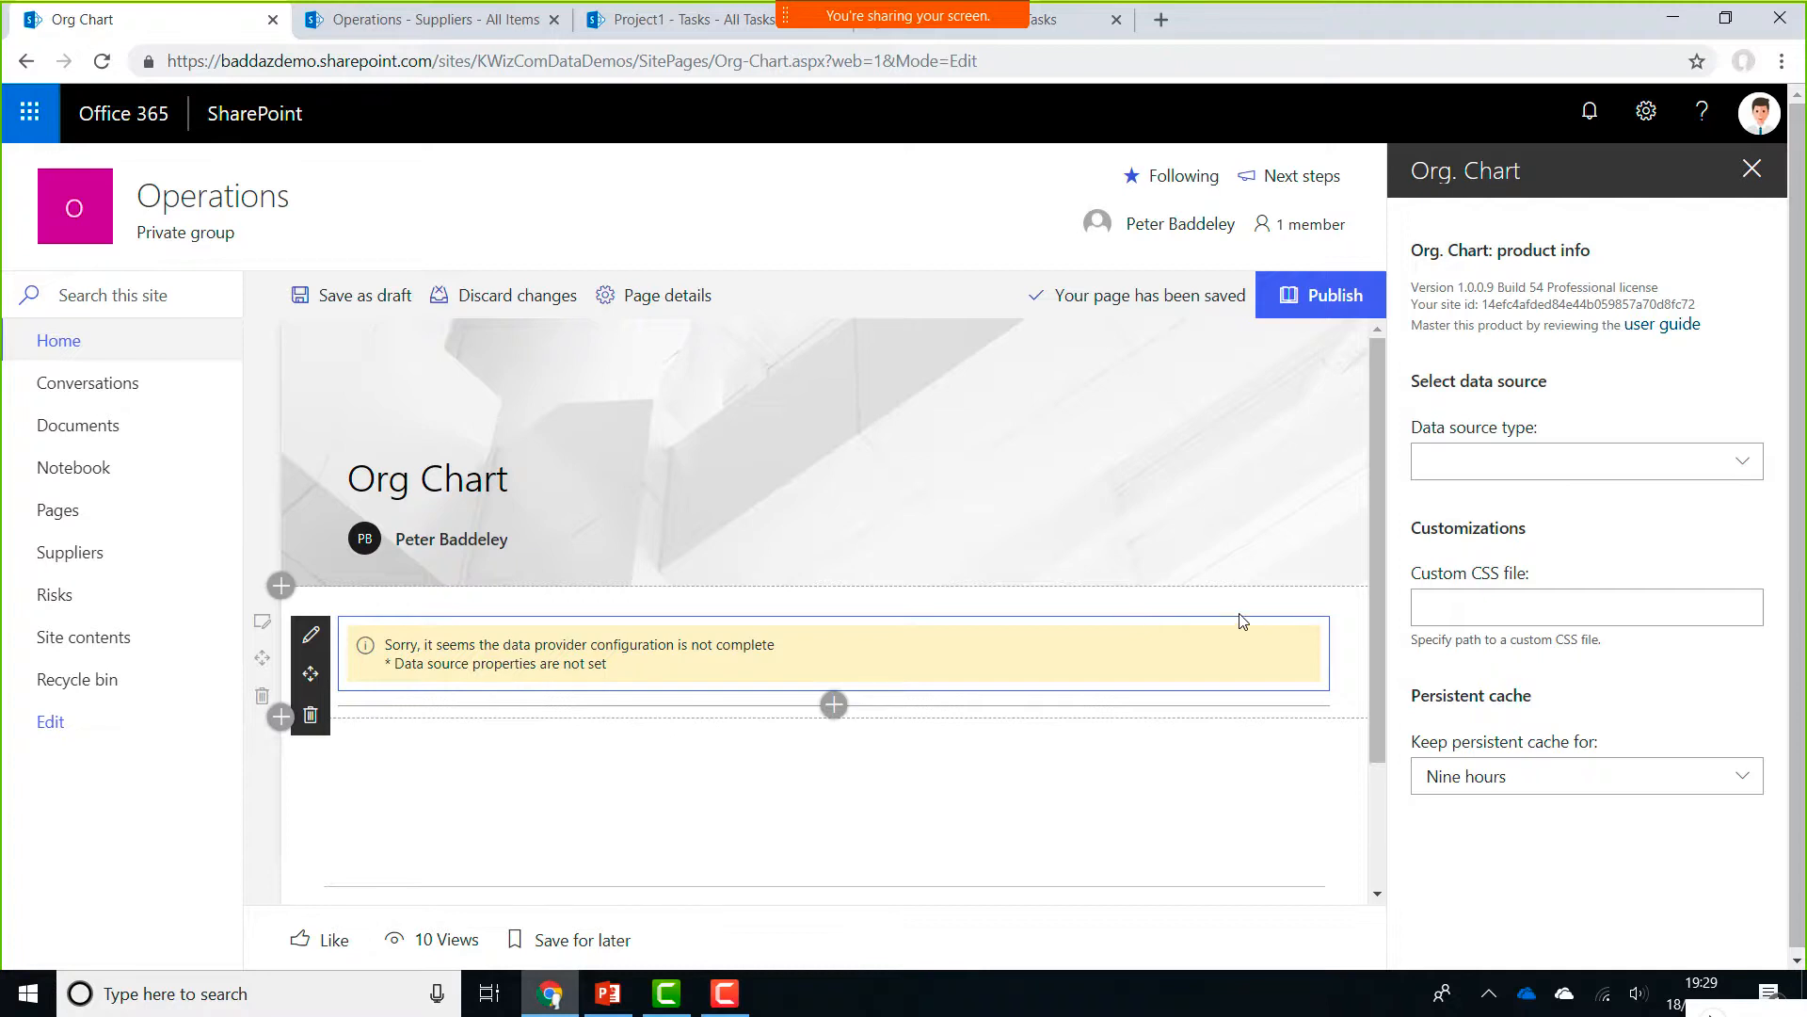
pyautogui.click(1746, 456)
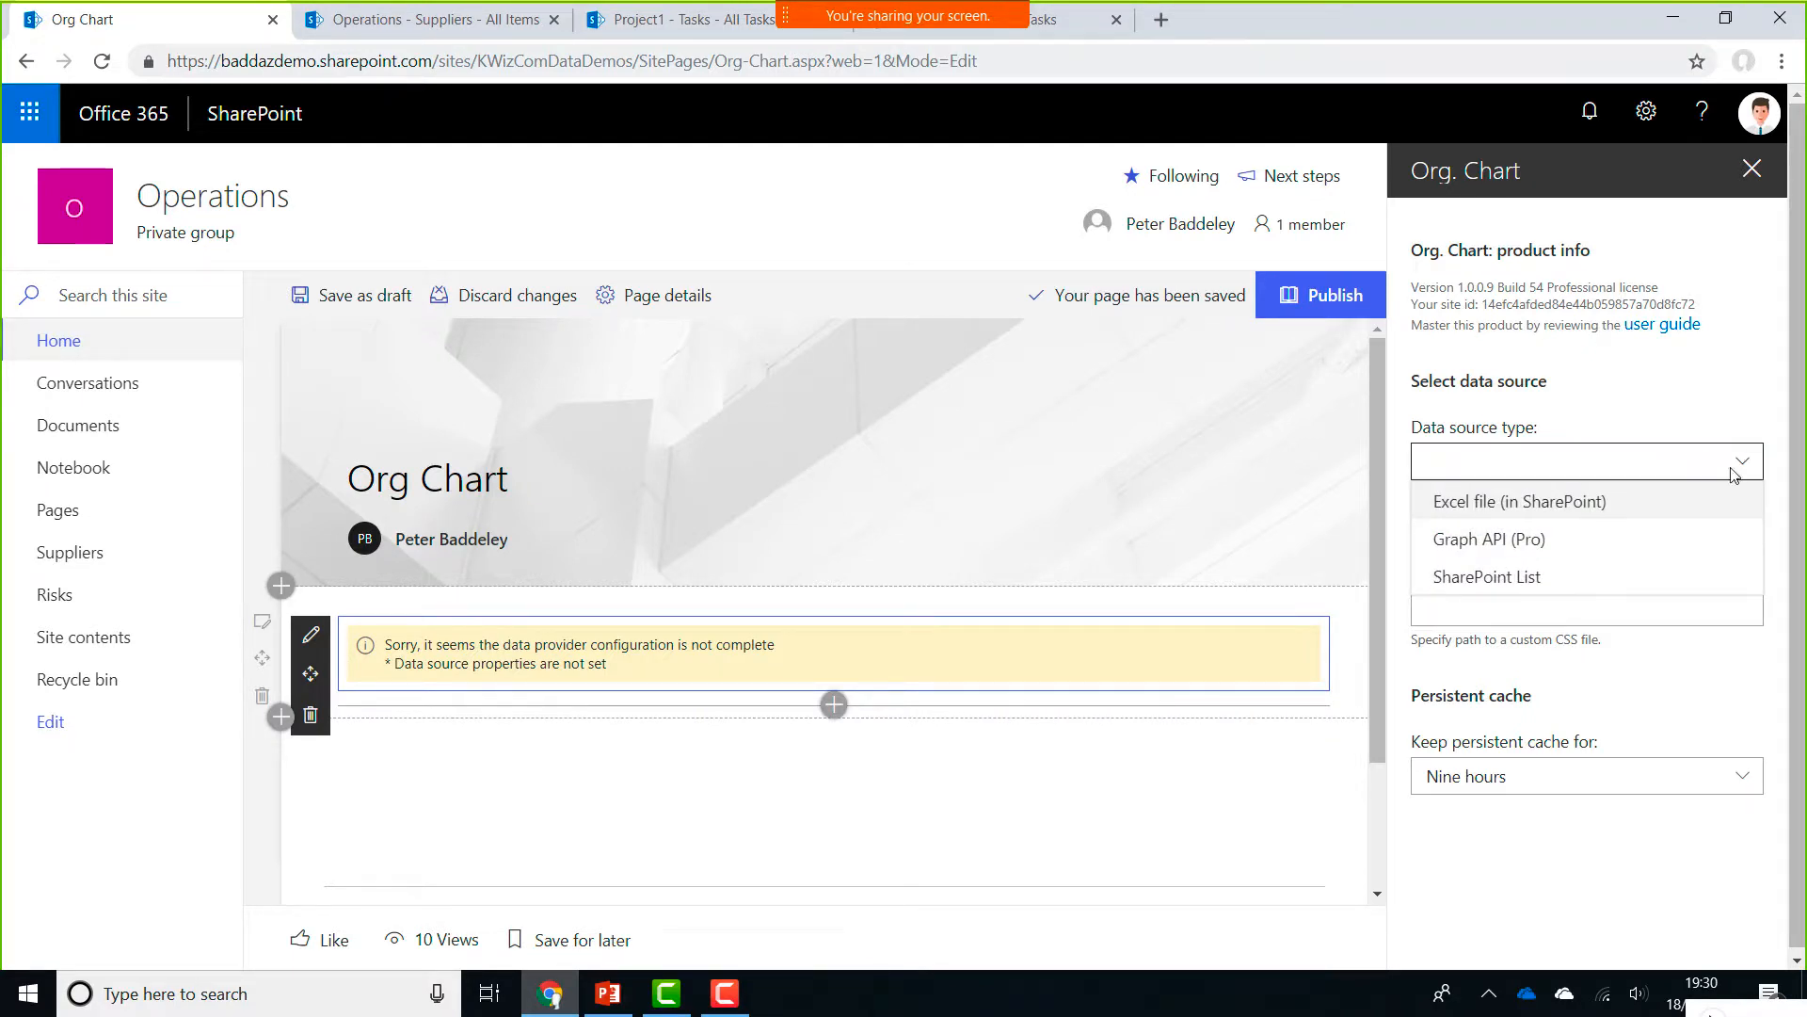
pyautogui.click(1646, 556)
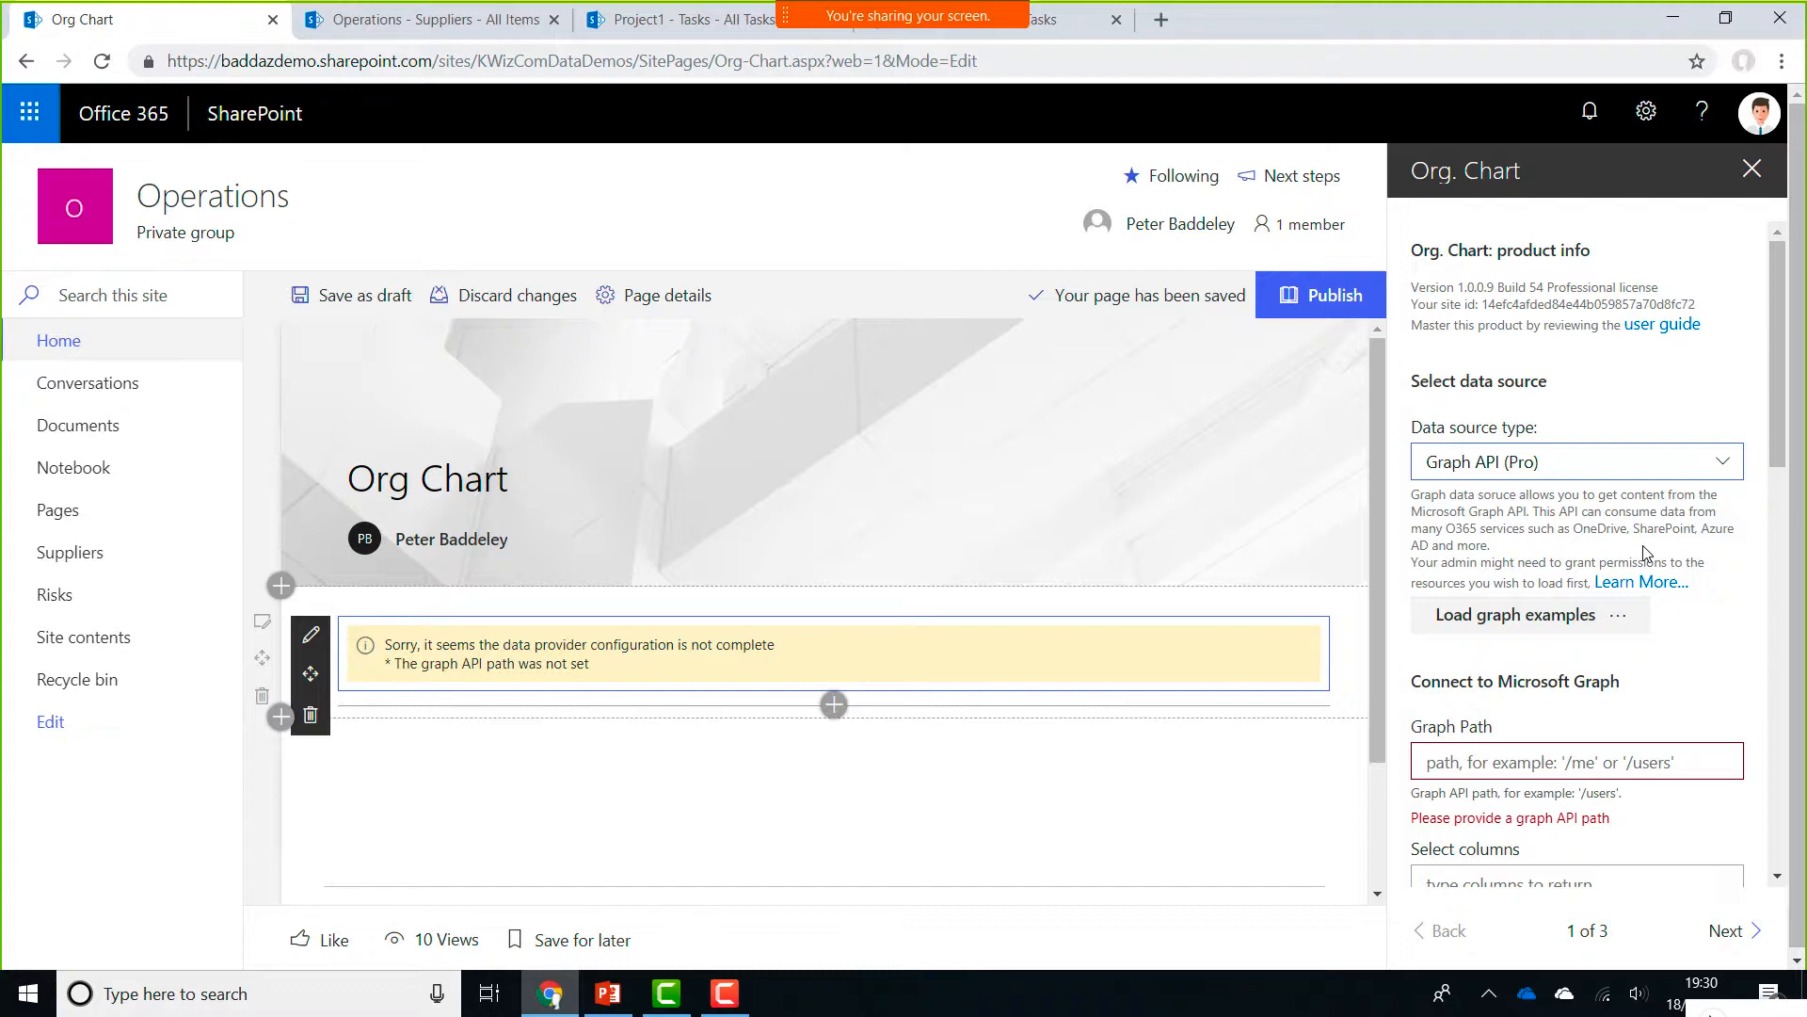
pyautogui.moveTo(1781, 381); pyautogui.dragTo(1788, 400)
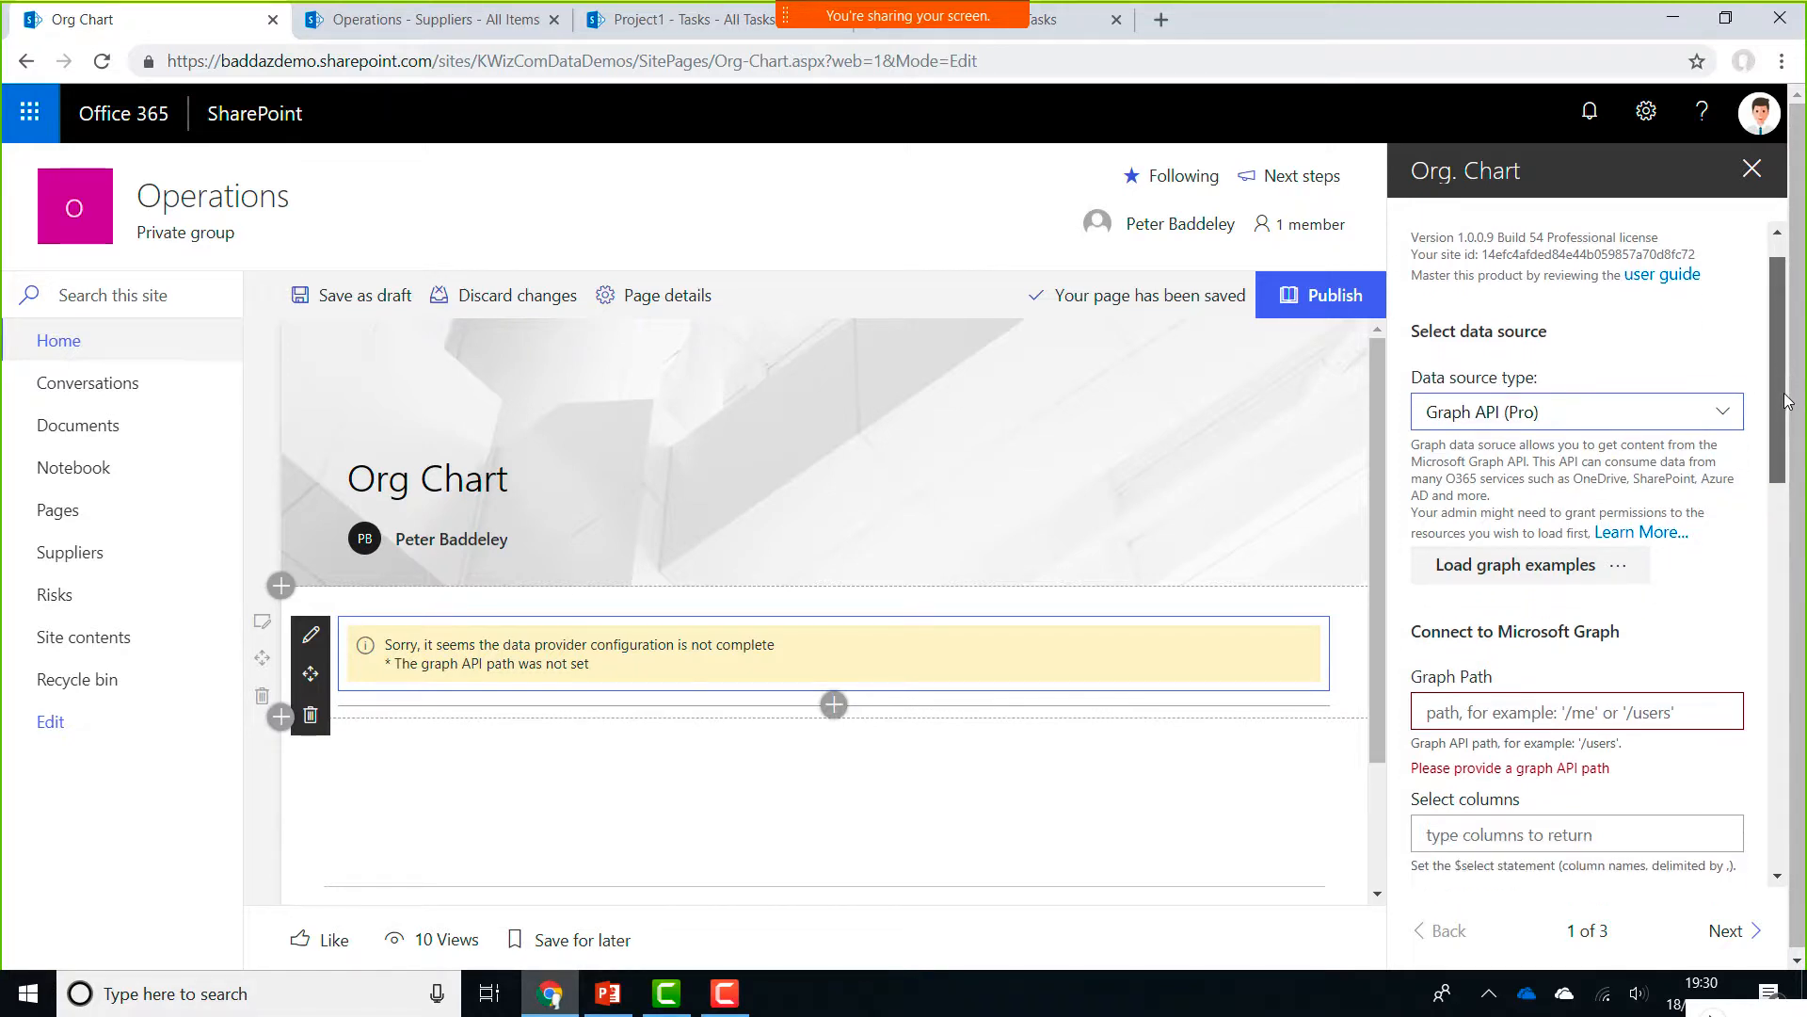
pyautogui.scroll(-3, 1647, 471)
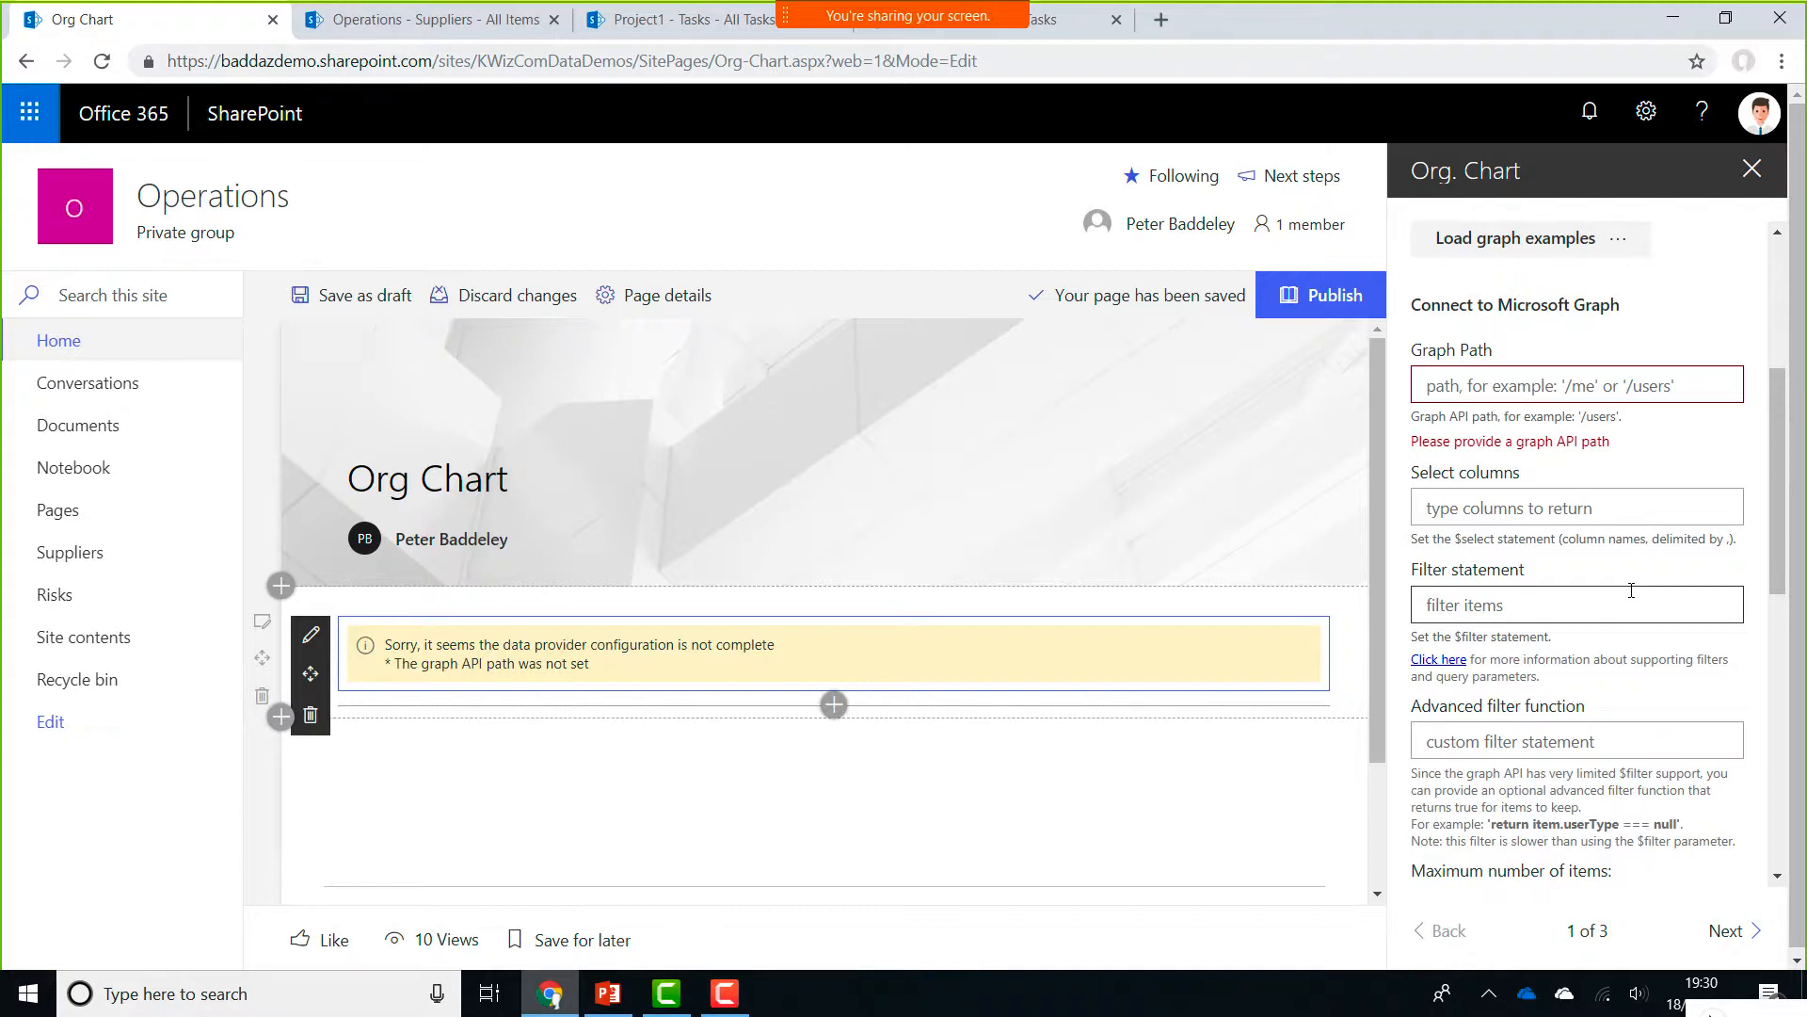
pyautogui.click(1600, 243)
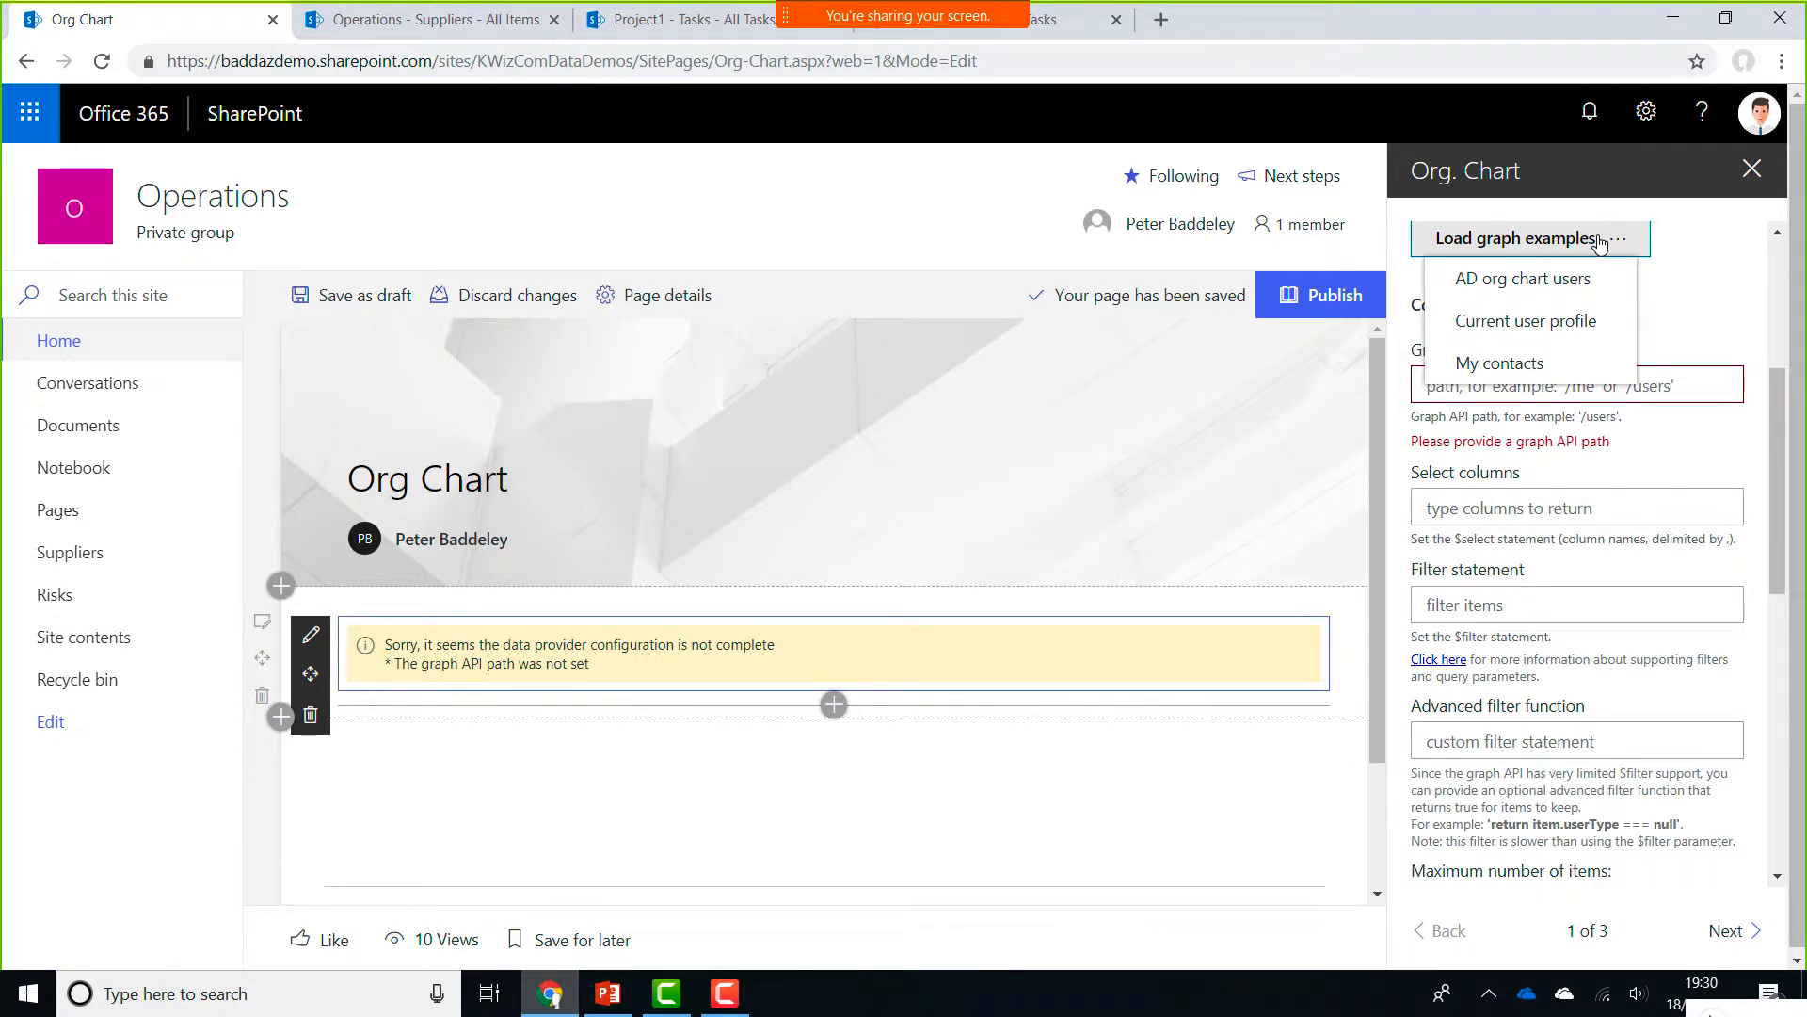
pyautogui.click(1555, 277)
pyautogui.click(1020, 232)
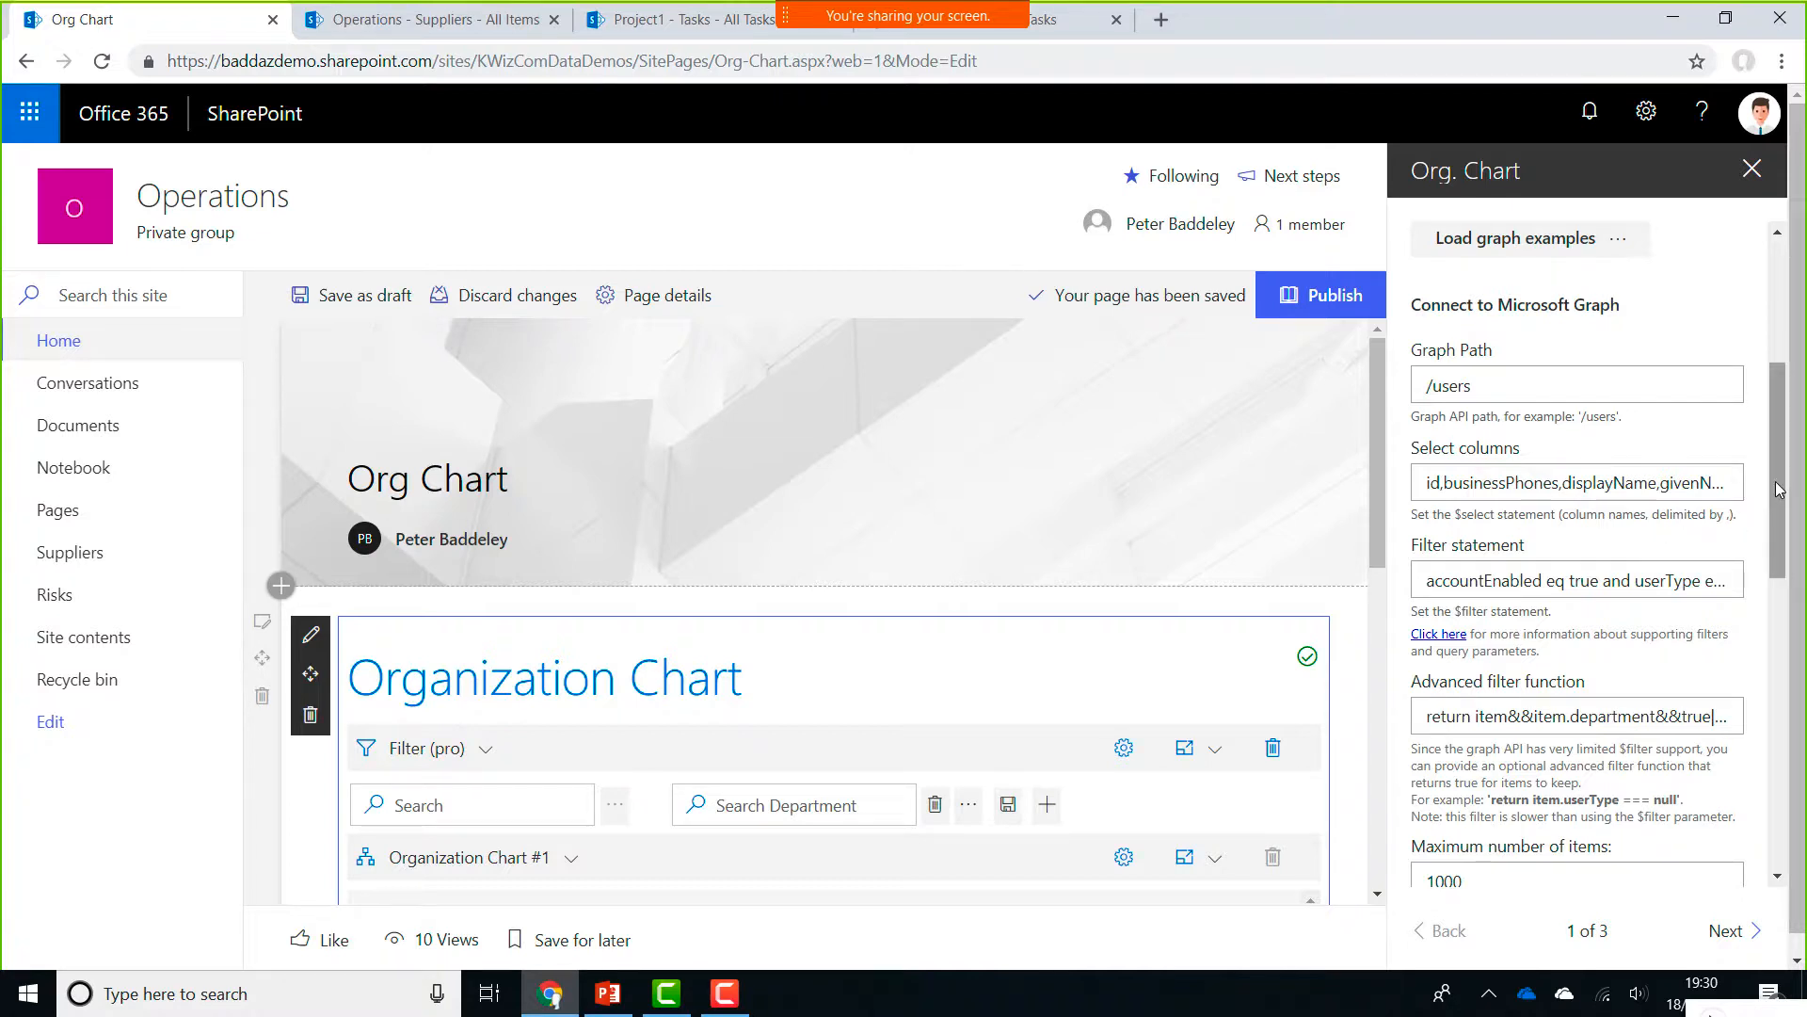
# Review the loaded Graph query settings, expanded properties, column information and organization chart column mapping, and close the web part settings
pyautogui.scroll(-1, 1780, 516)
pyautogui.scroll(-1, 1780, 517)
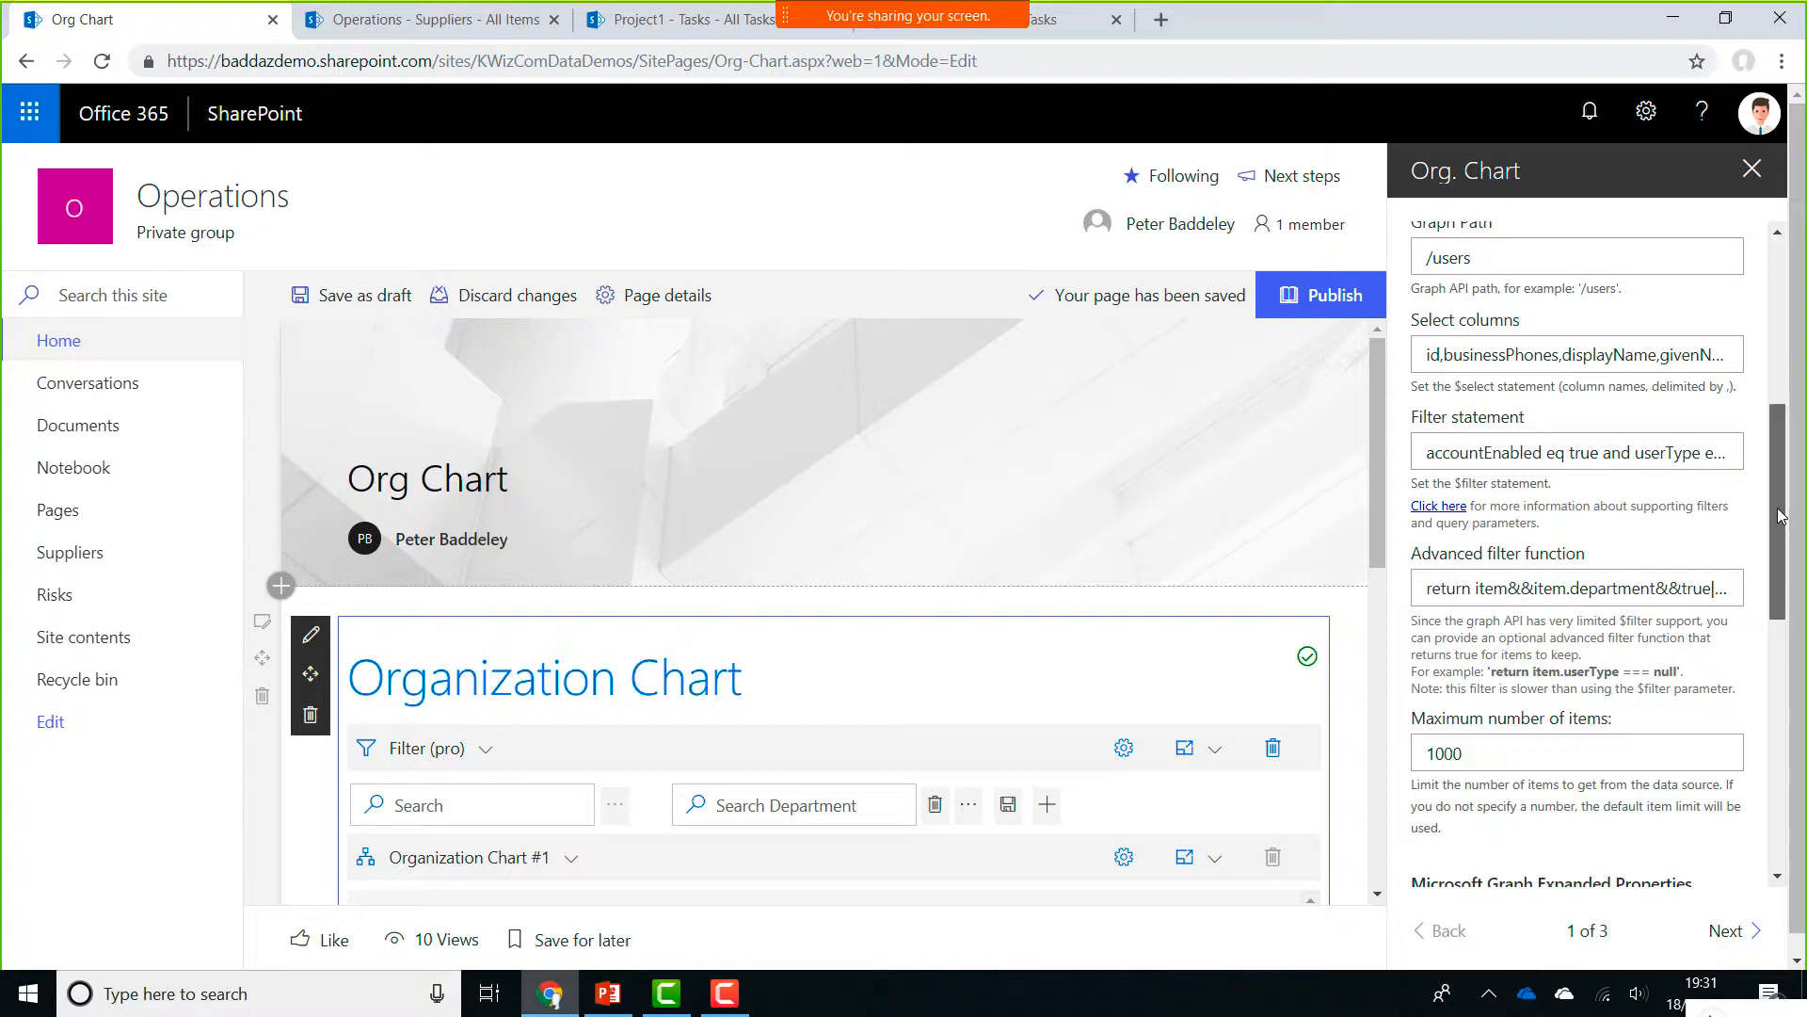
pyautogui.scroll(-1, 1783, 574)
pyautogui.scroll(-4, 1786, 626)
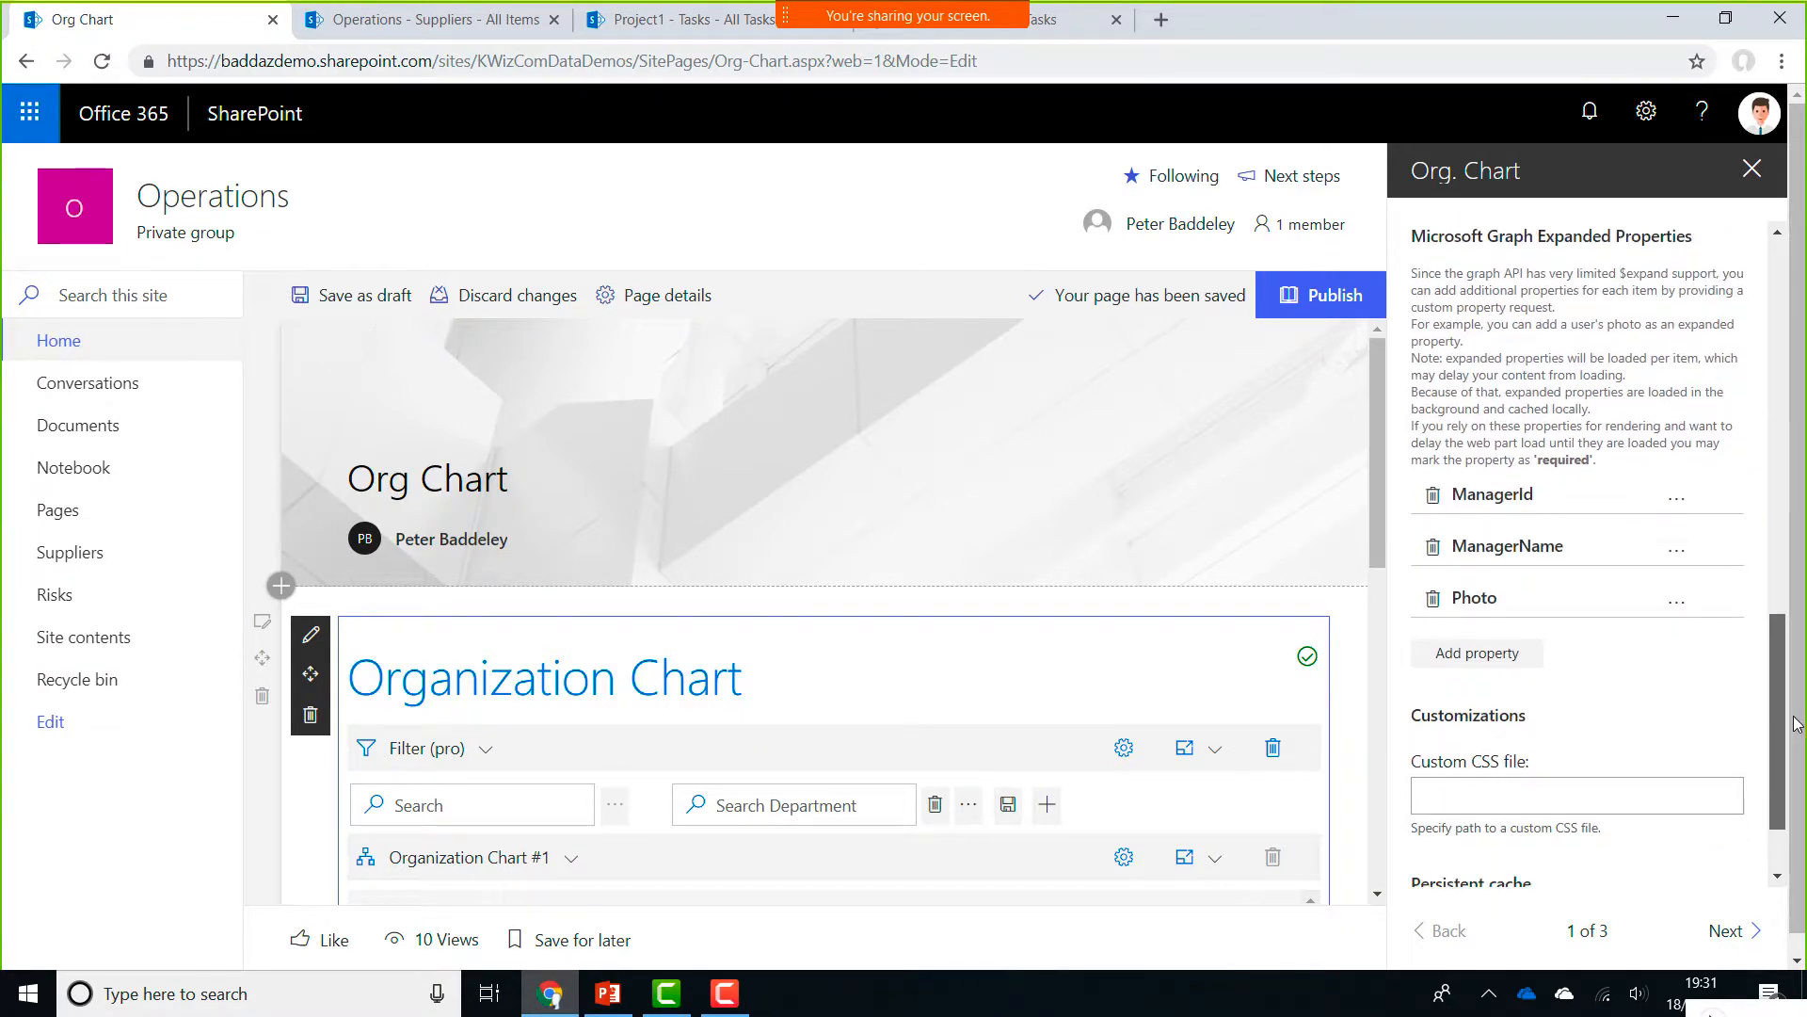
pyautogui.scroll(-2, 1798, 725)
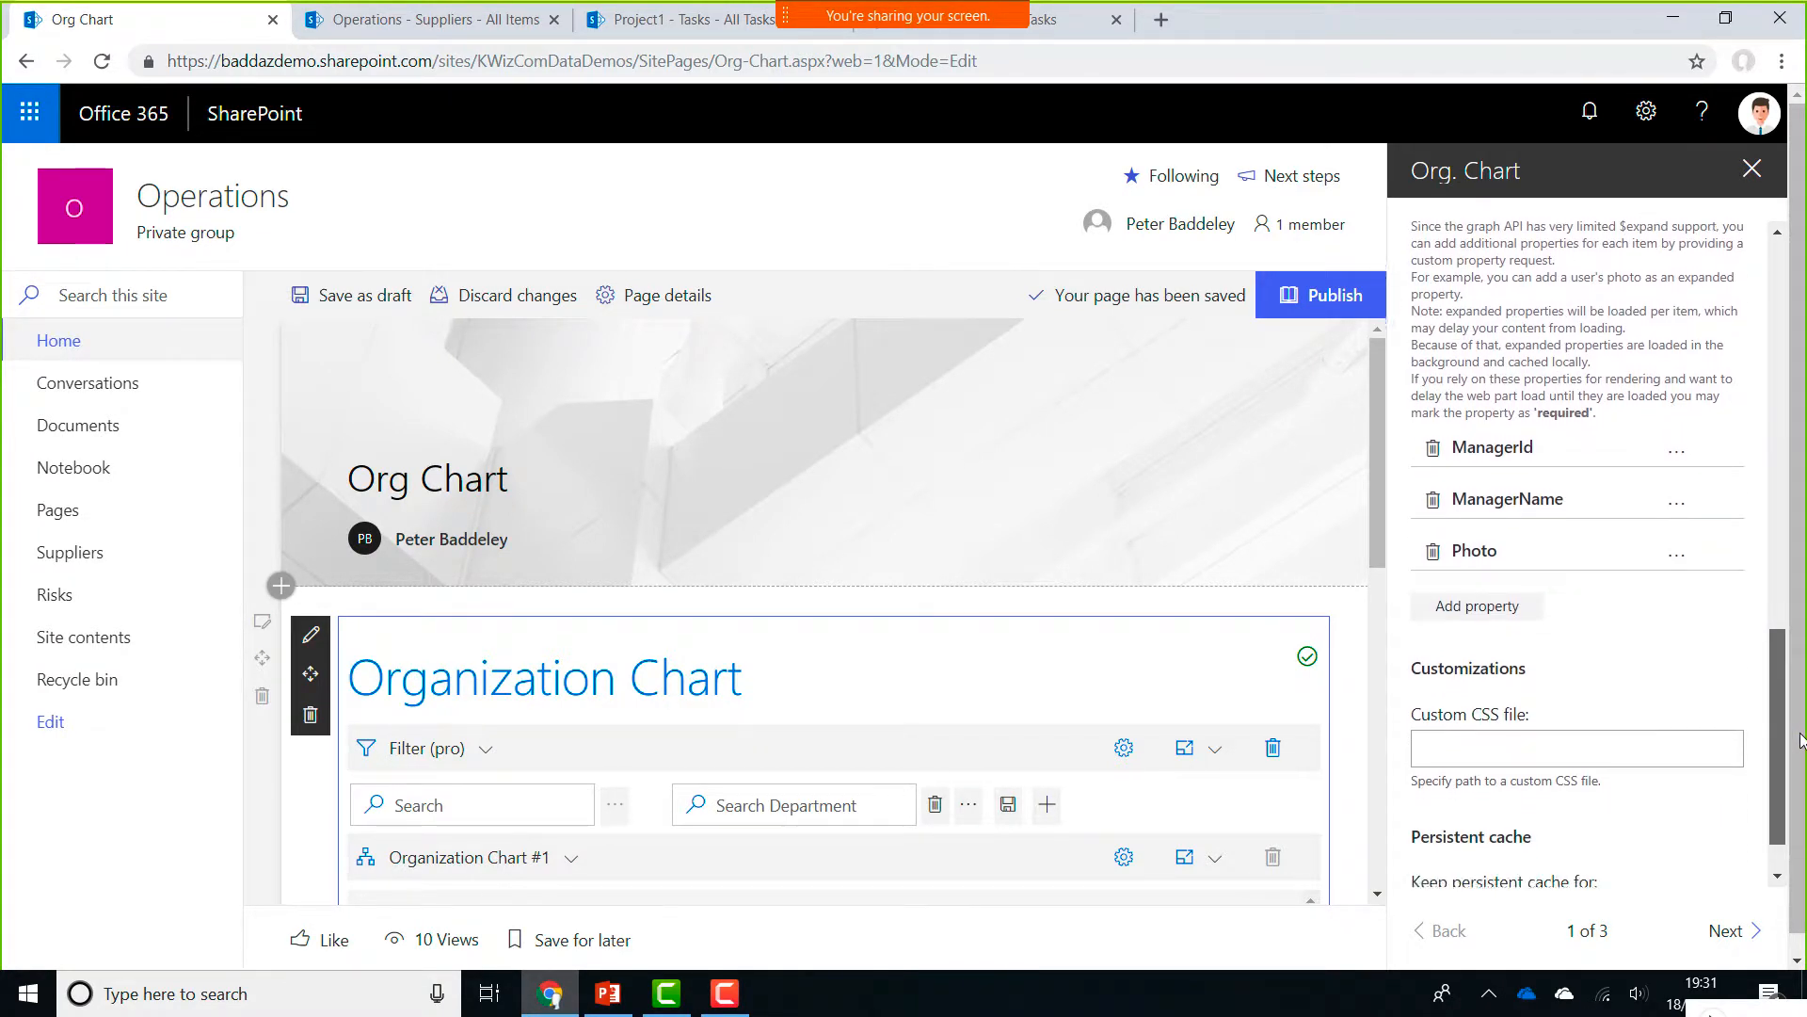
pyautogui.click(1722, 932)
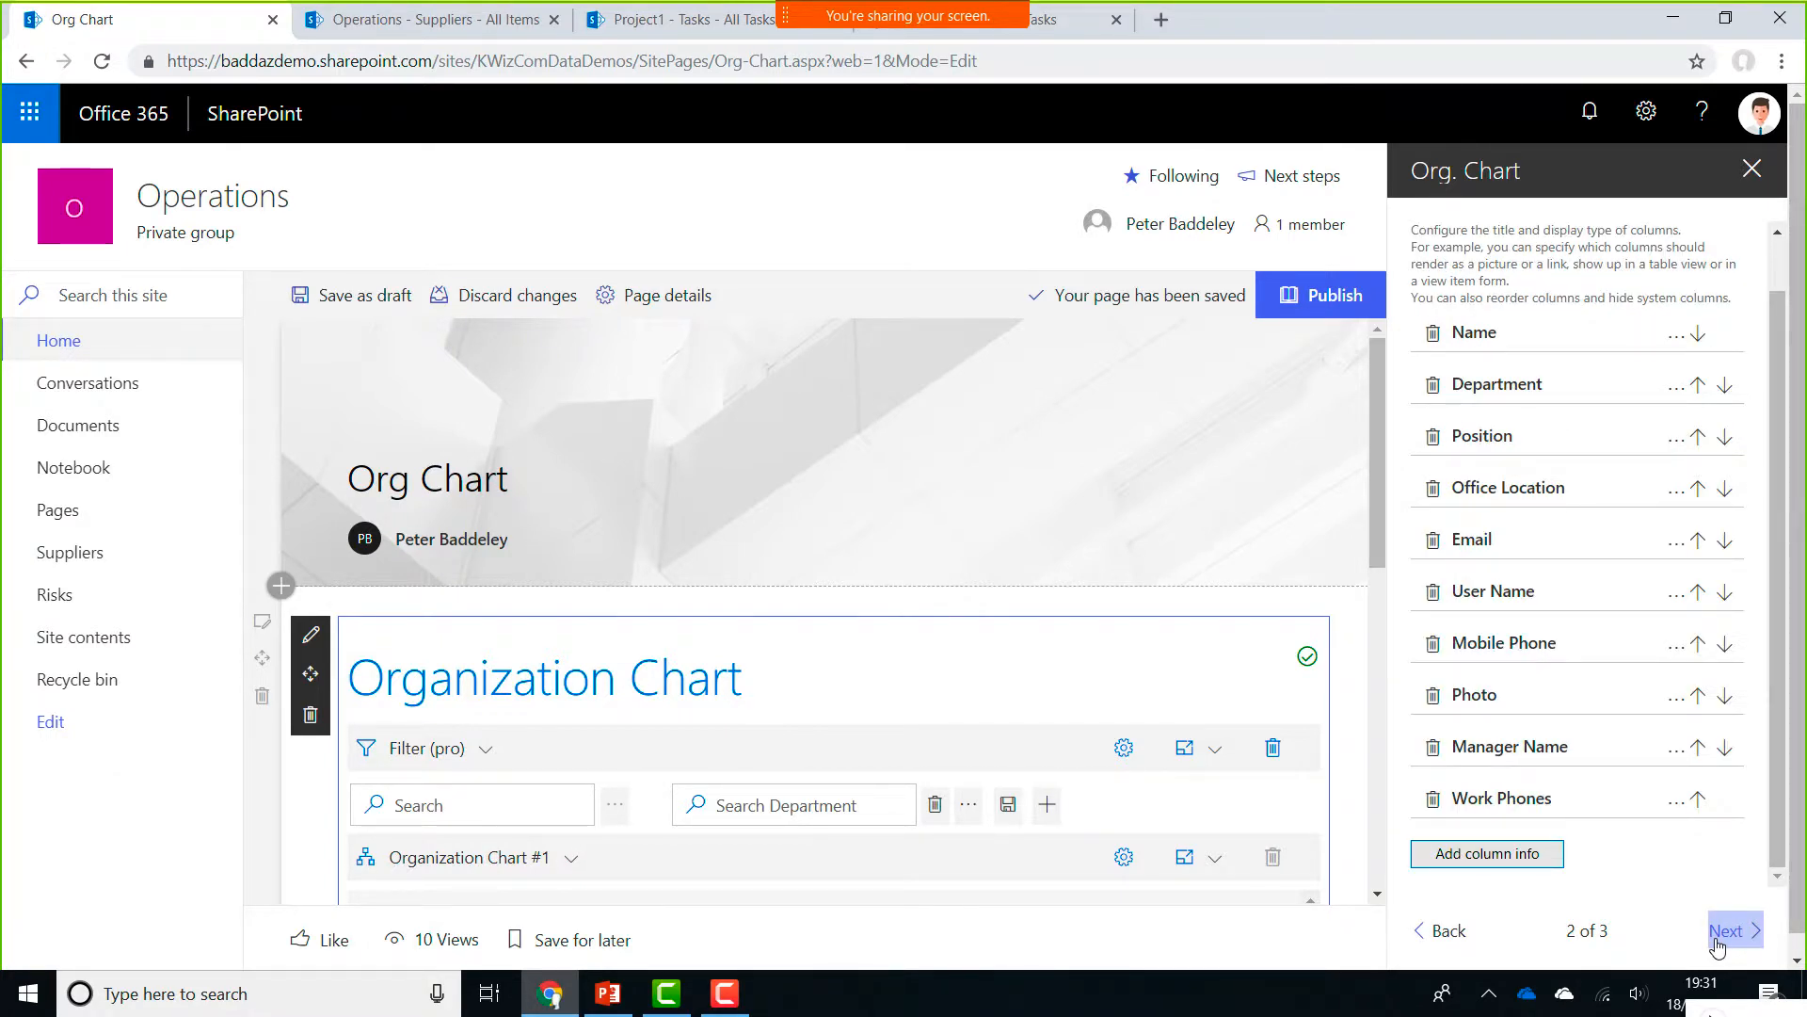
pyautogui.click(1722, 935)
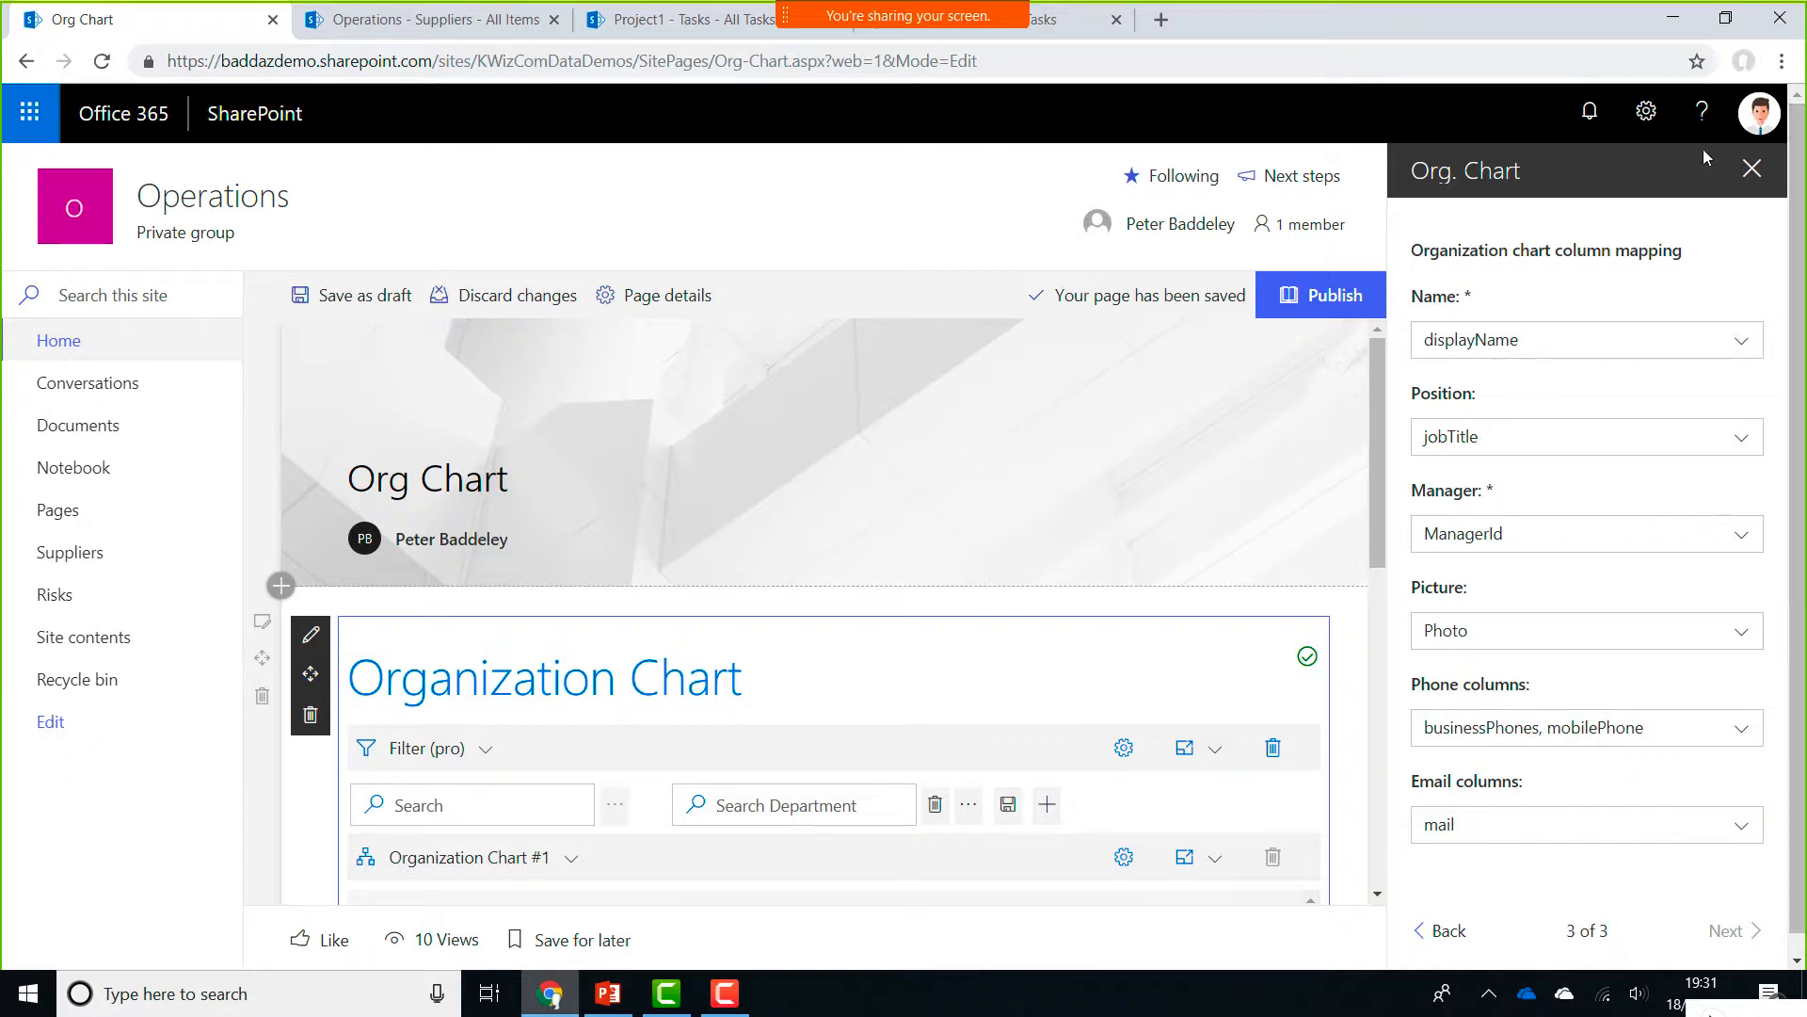
pyautogui.click(1752, 170)
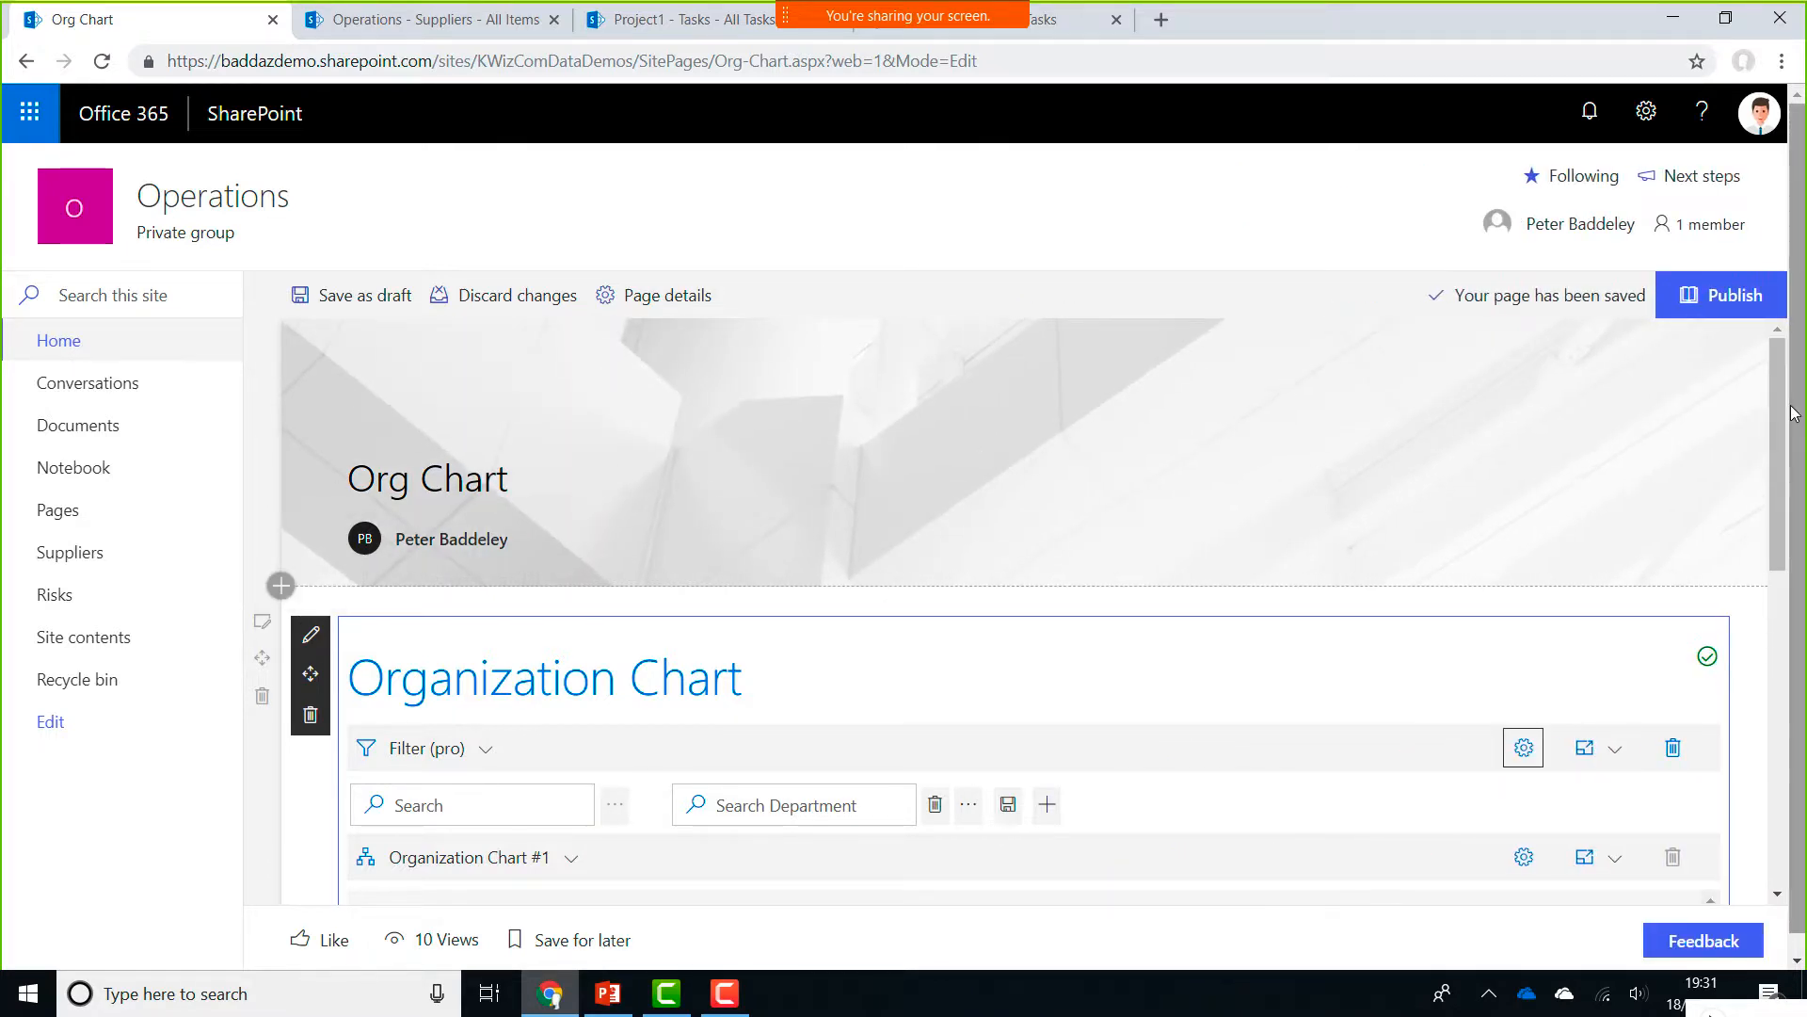
# Switch the web part's display from Organization Chart #1 to Organization Chart #2
pyautogui.moveTo(1785, 403); pyautogui.dragTo(1793, 553)
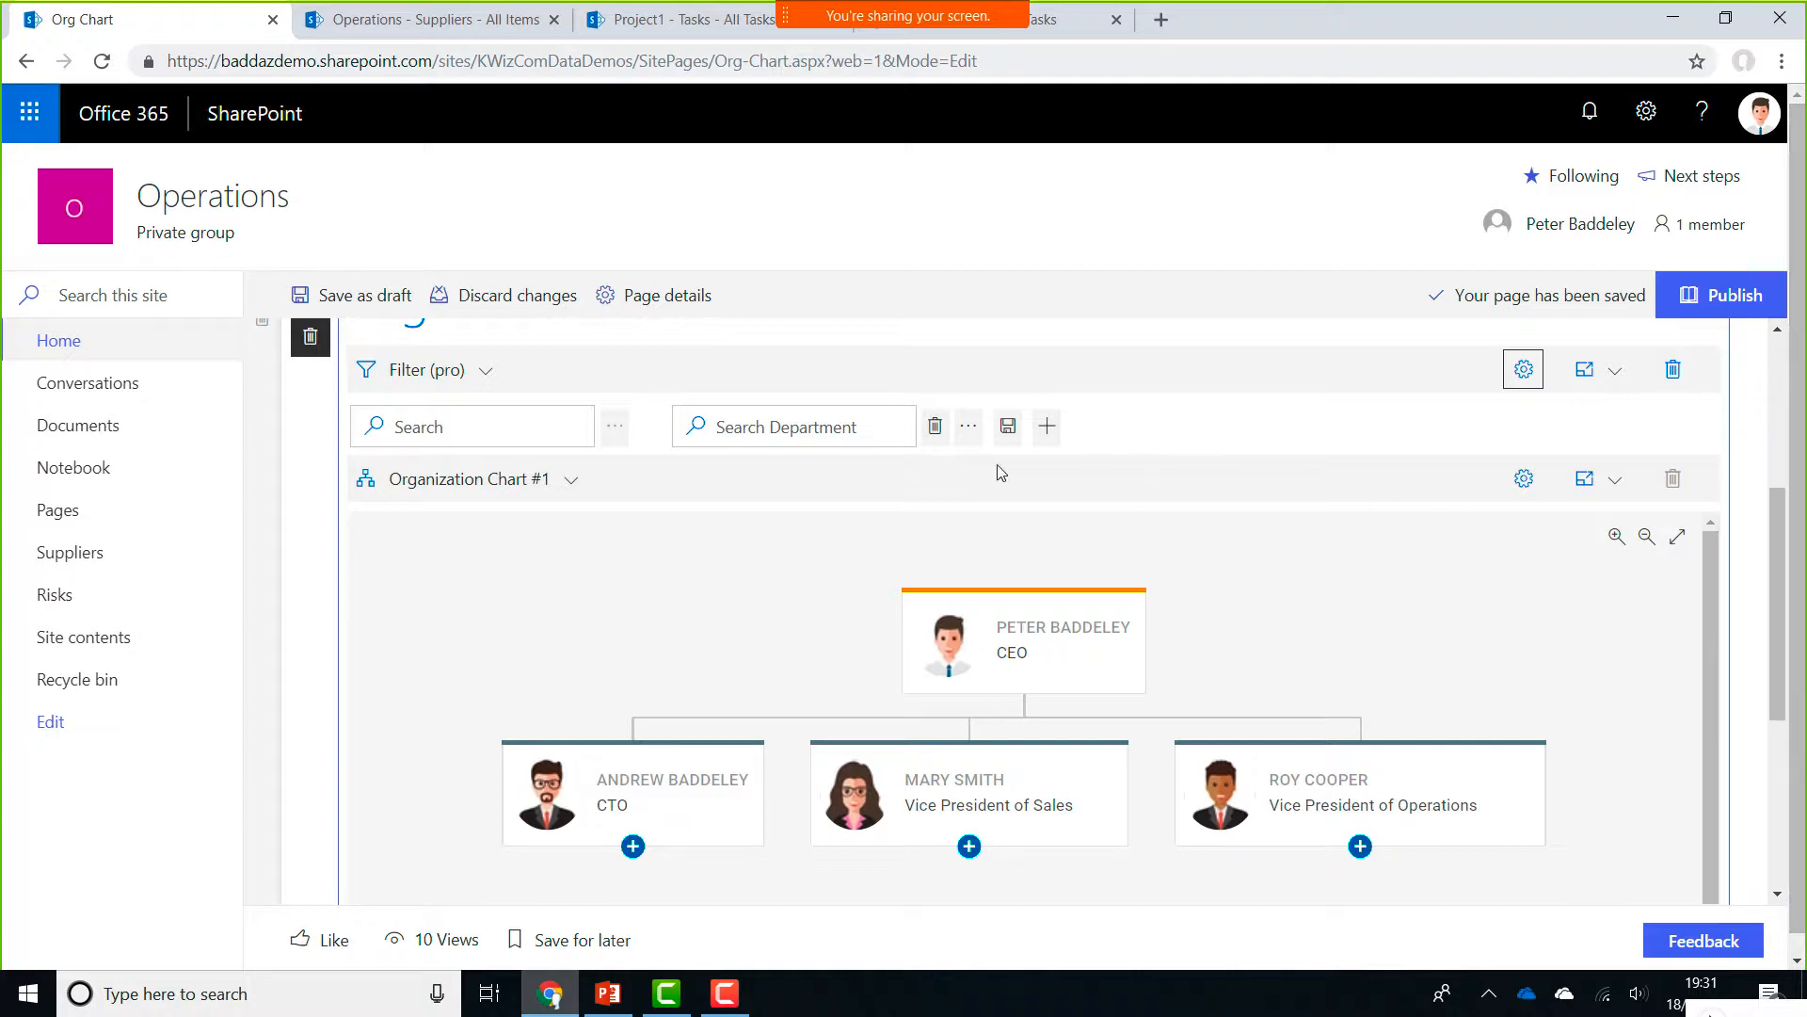
pyautogui.click(560, 480)
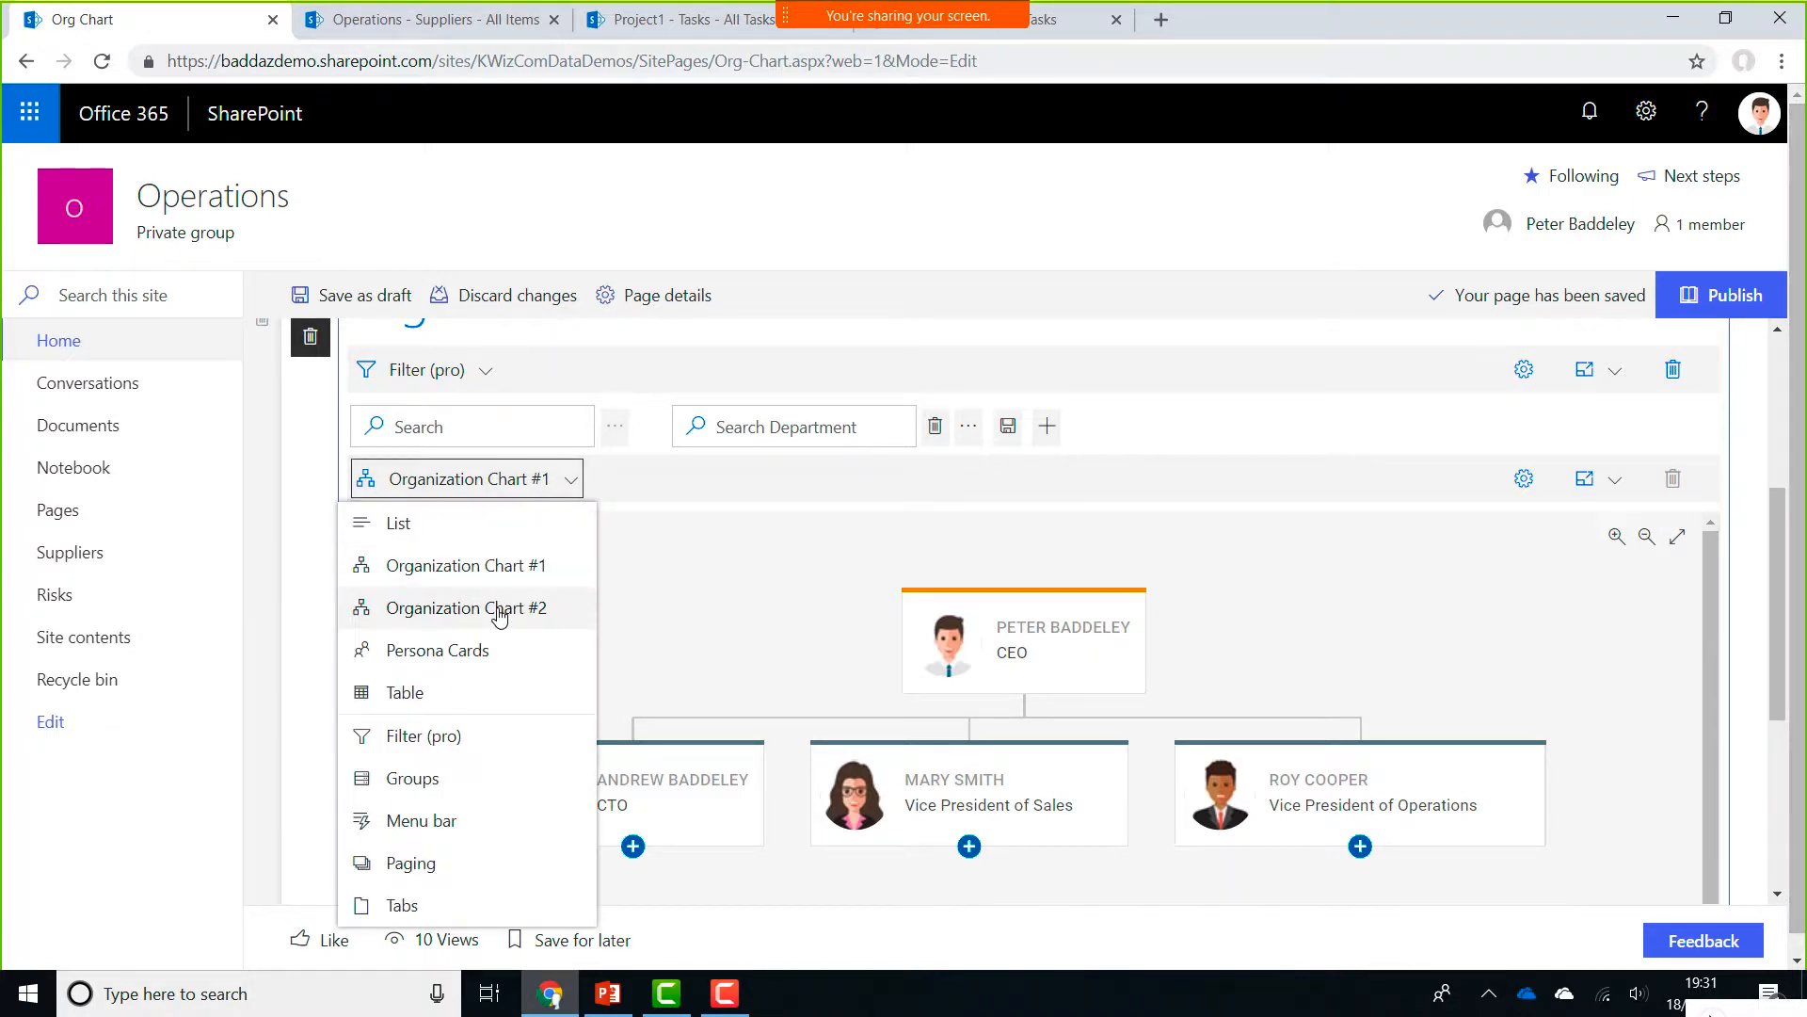
pyautogui.click(533, 608)
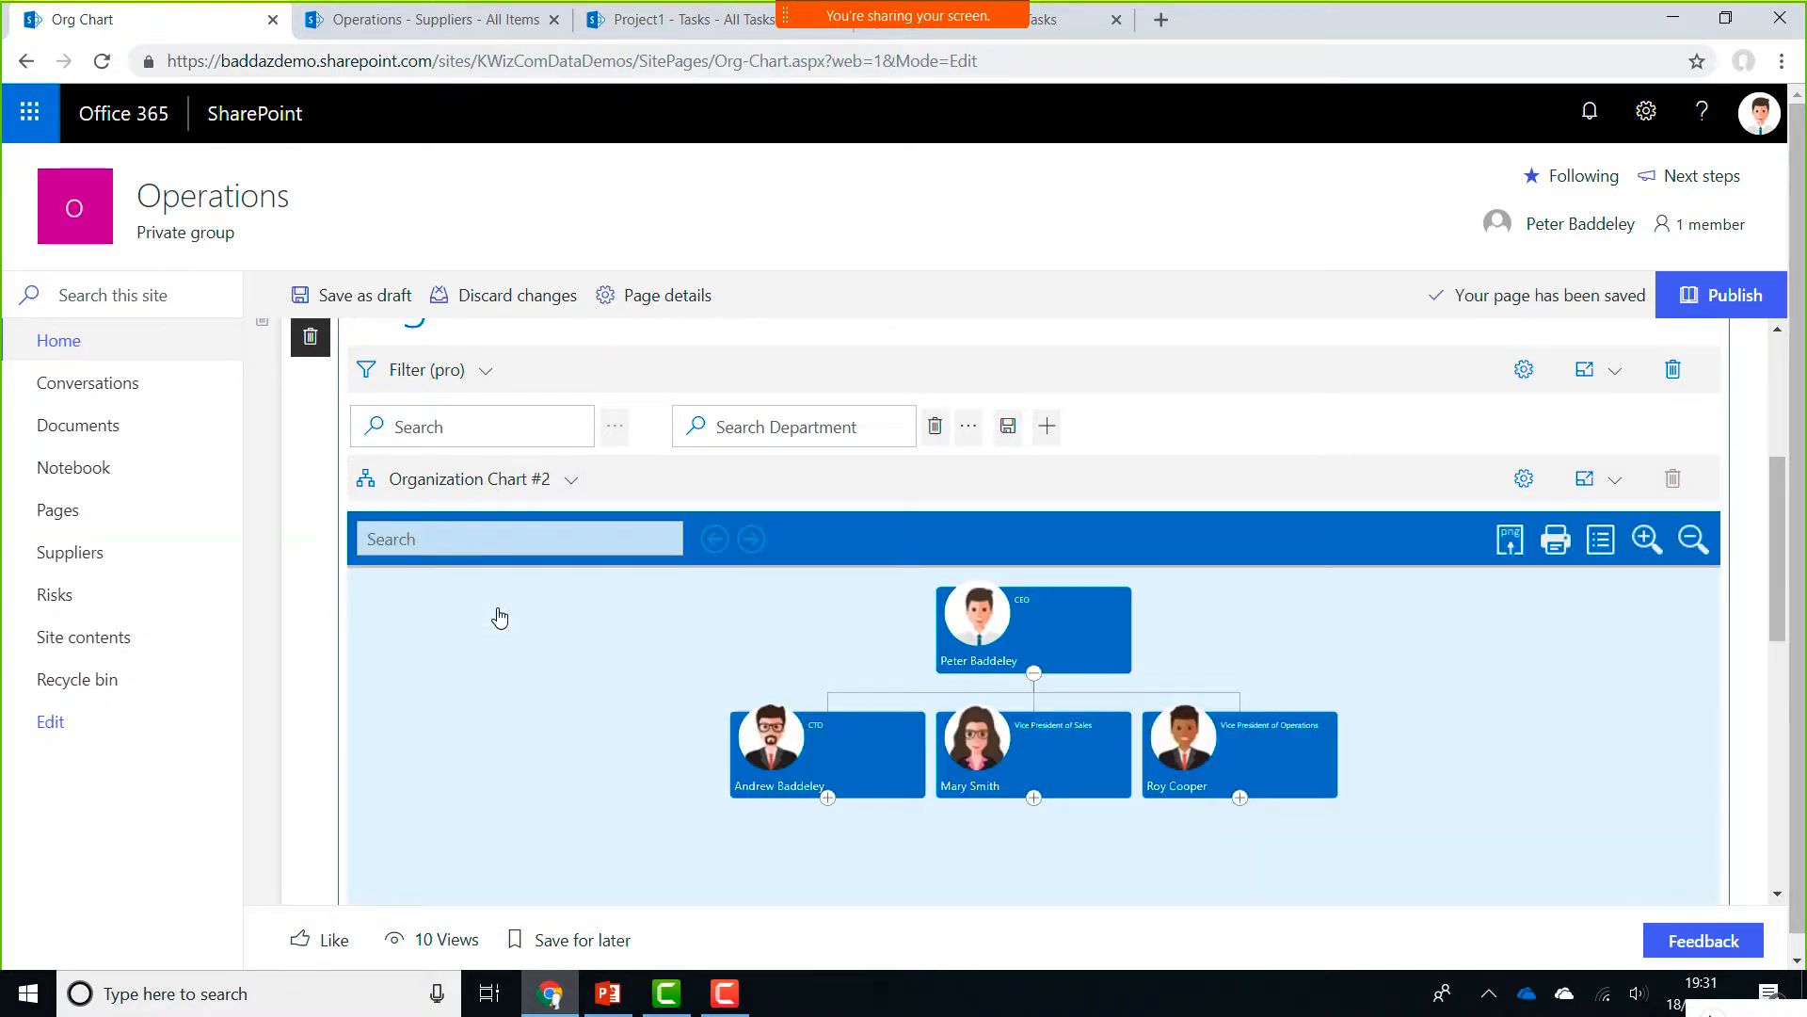
# Try the Persona Cards display for the employees and return to Organization Chart #2
pyautogui.click(551, 480)
pyautogui.click(485, 650)
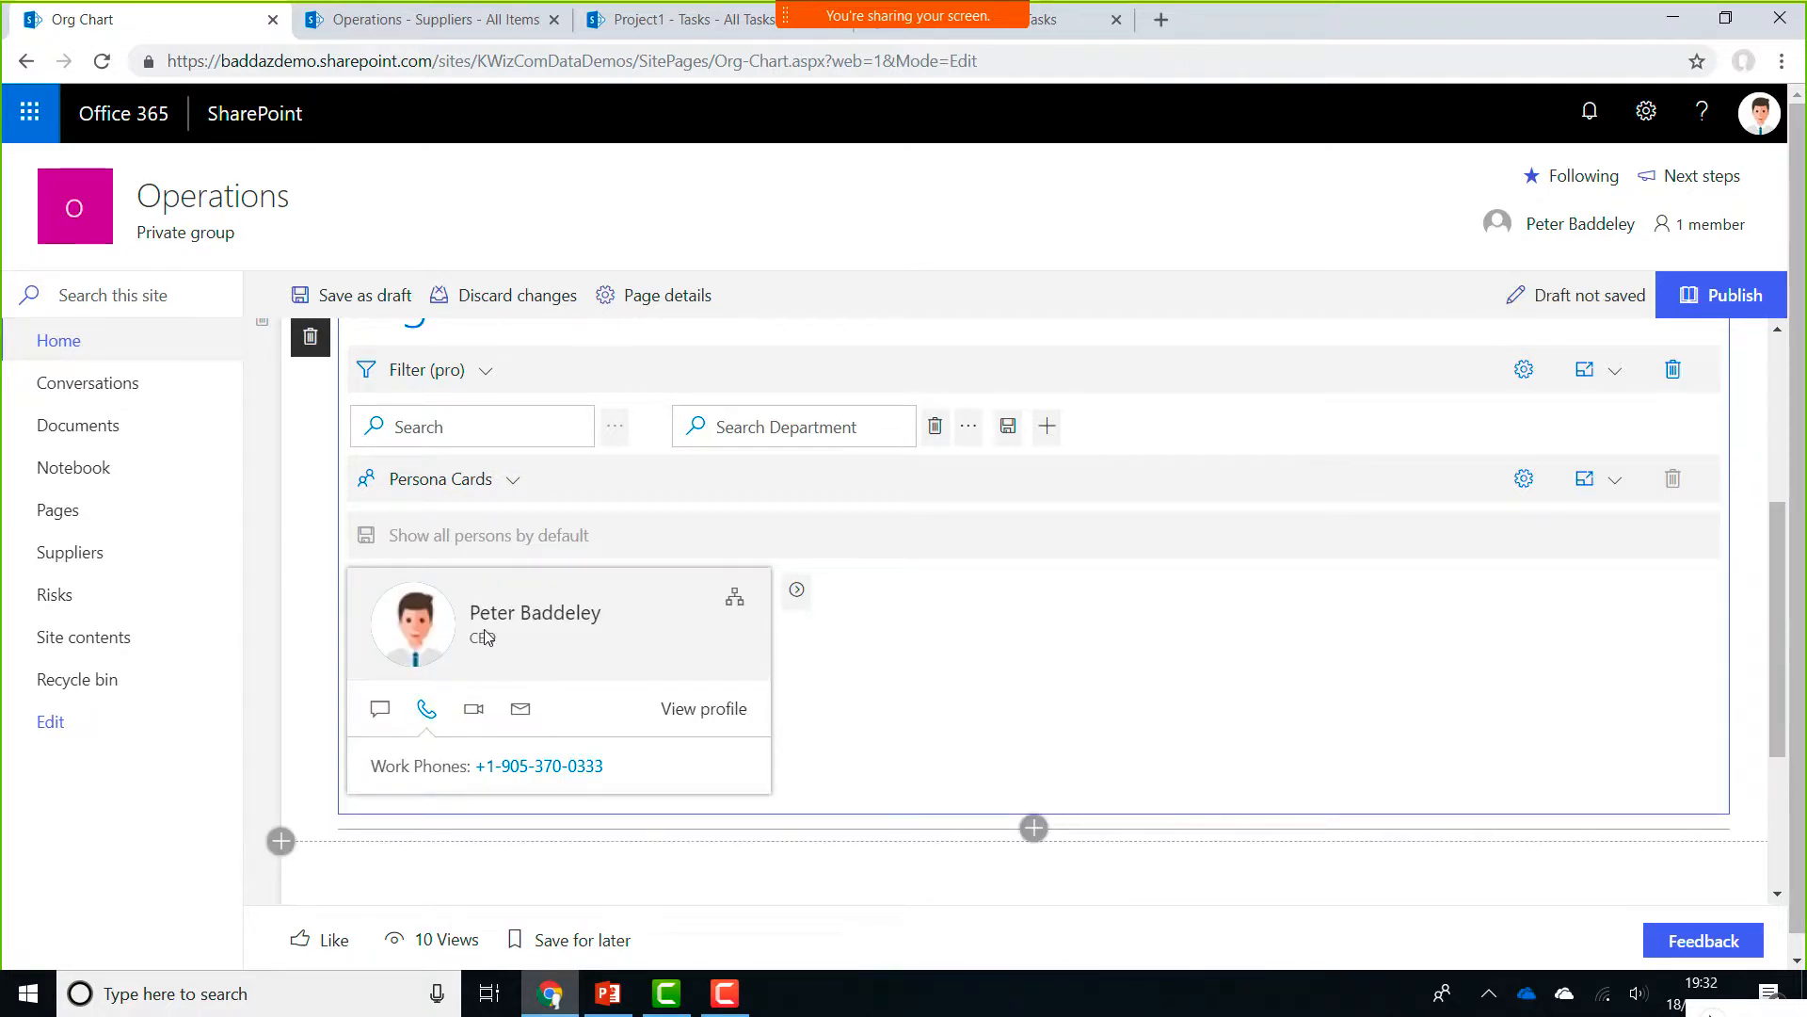
pyautogui.click(513, 480)
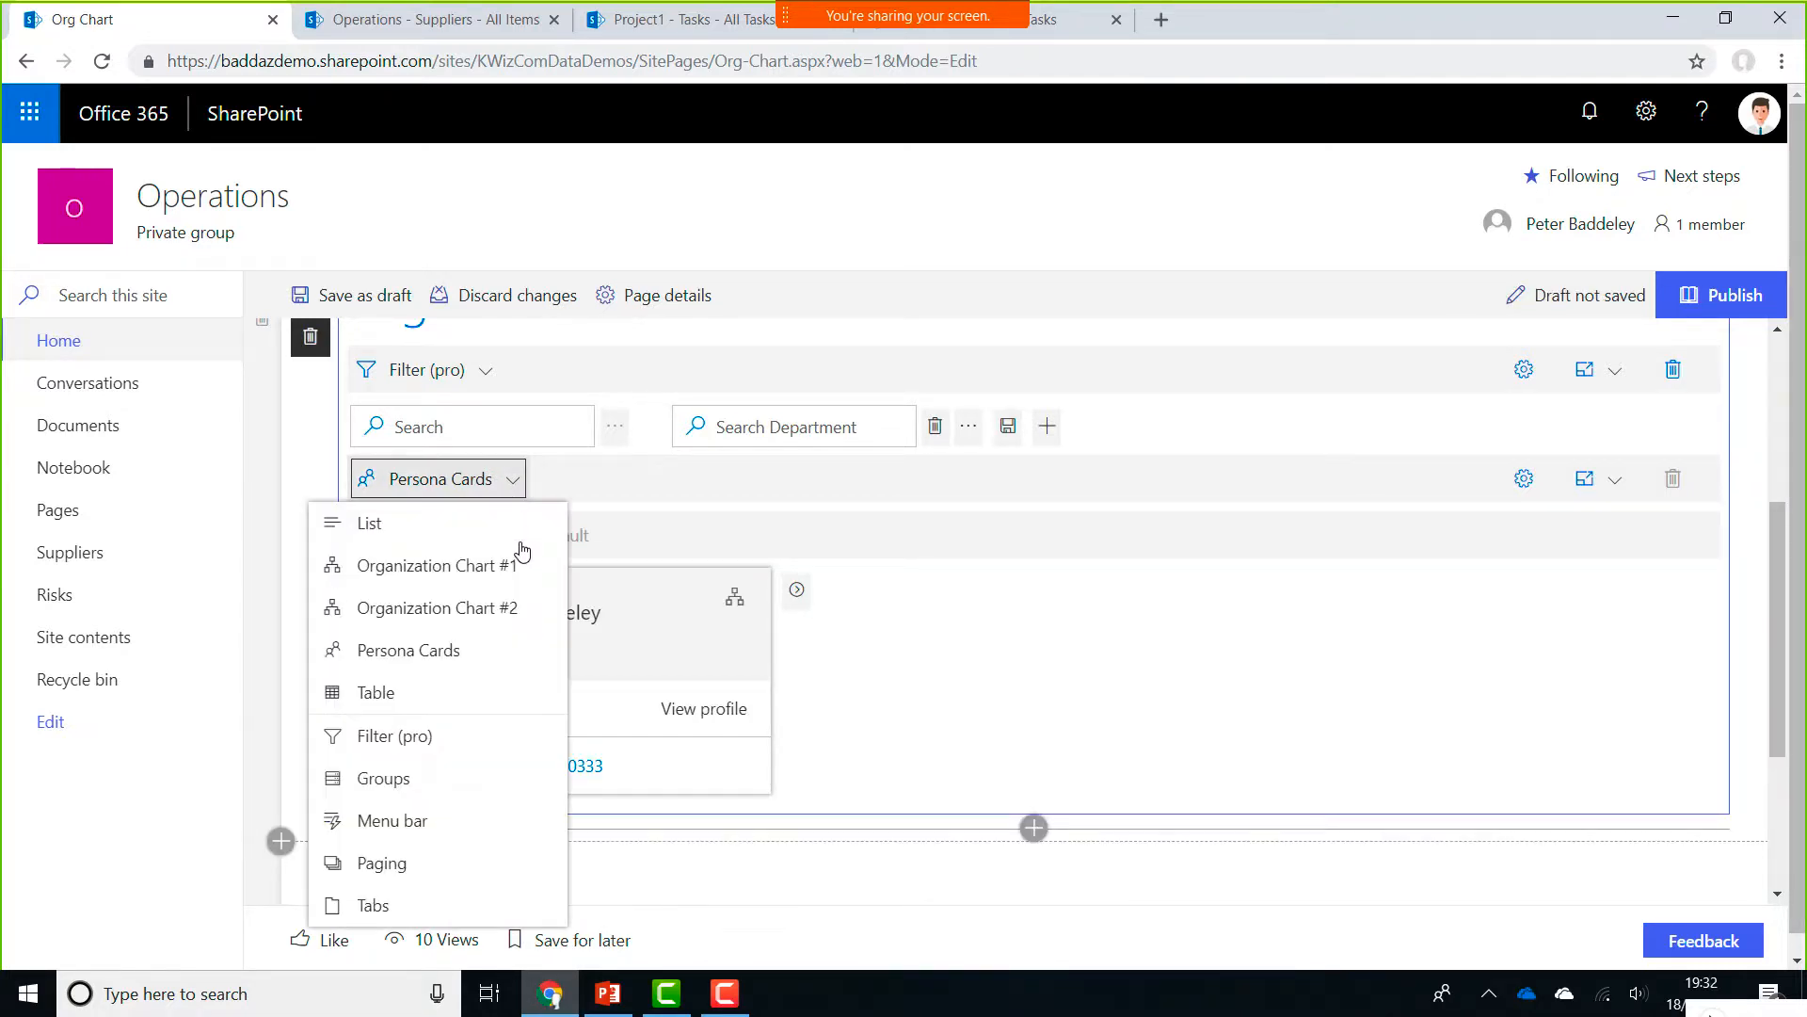
pyautogui.click(506, 608)
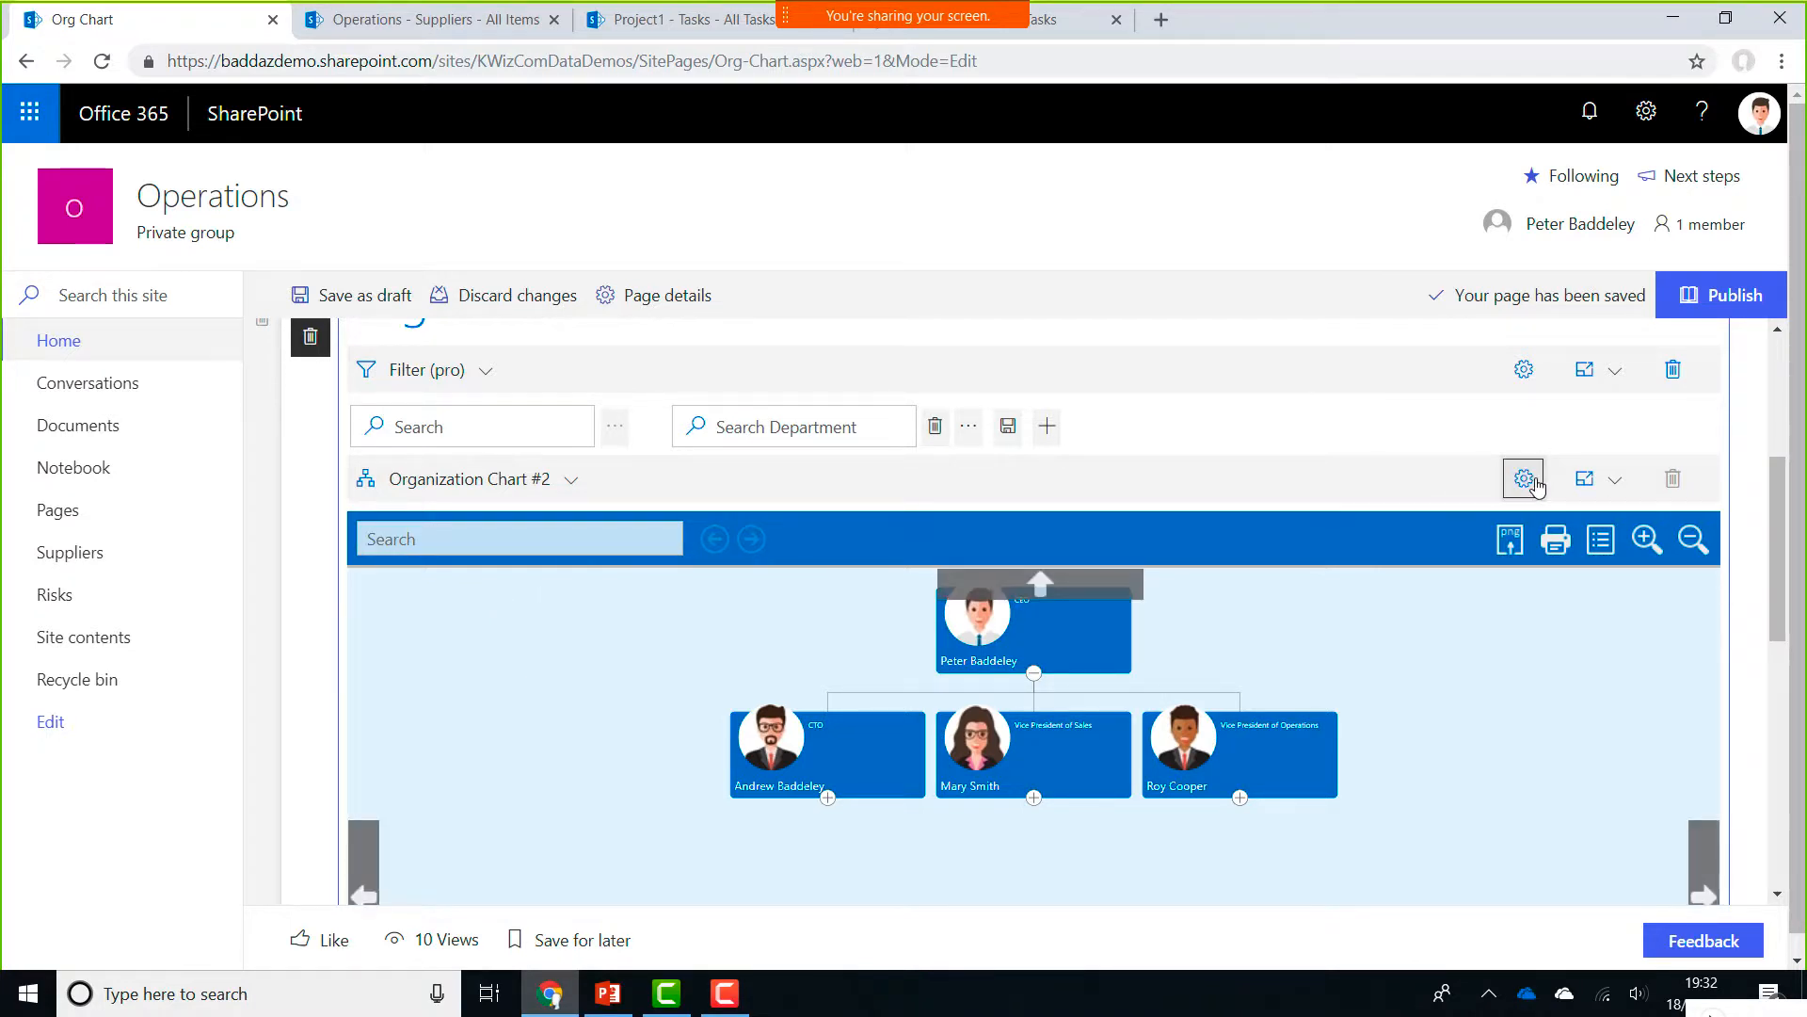
# In the designer for Organization Chart #2, set the number of levels to open by default to 3
pyautogui.click(1535, 485)
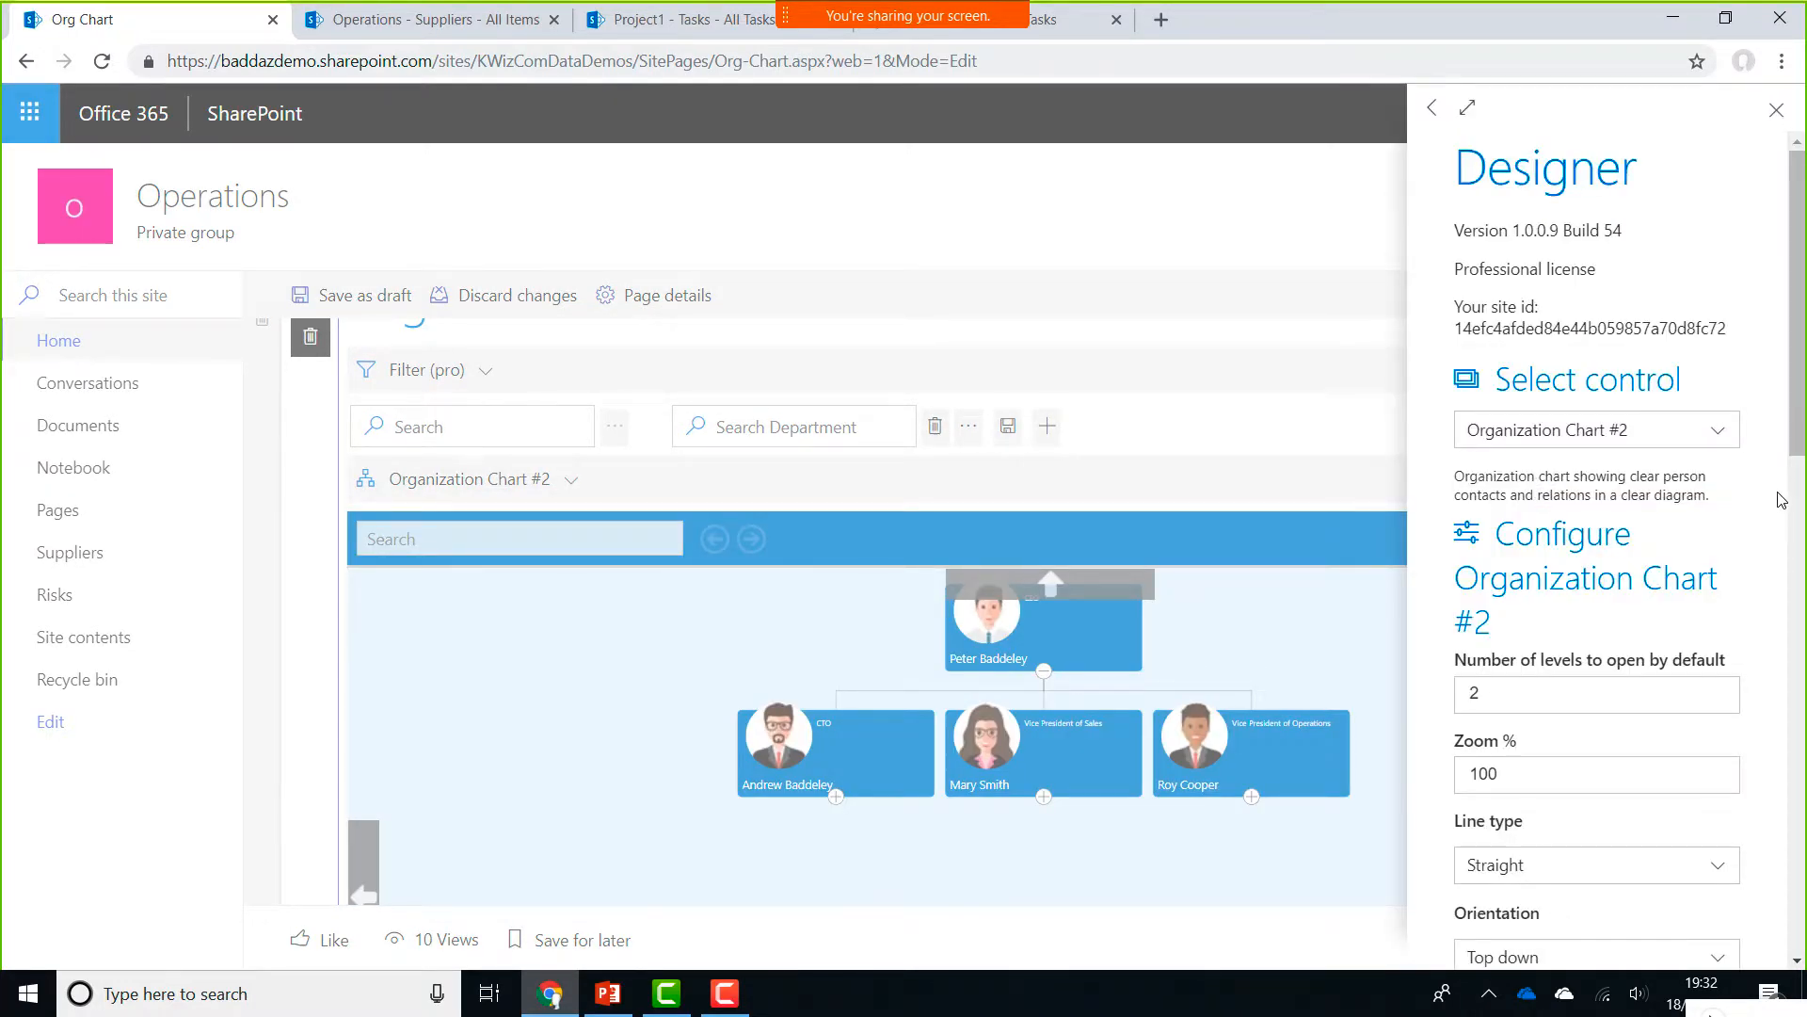
pyautogui.moveTo(1798, 415); pyautogui.dragTo(1801, 555)
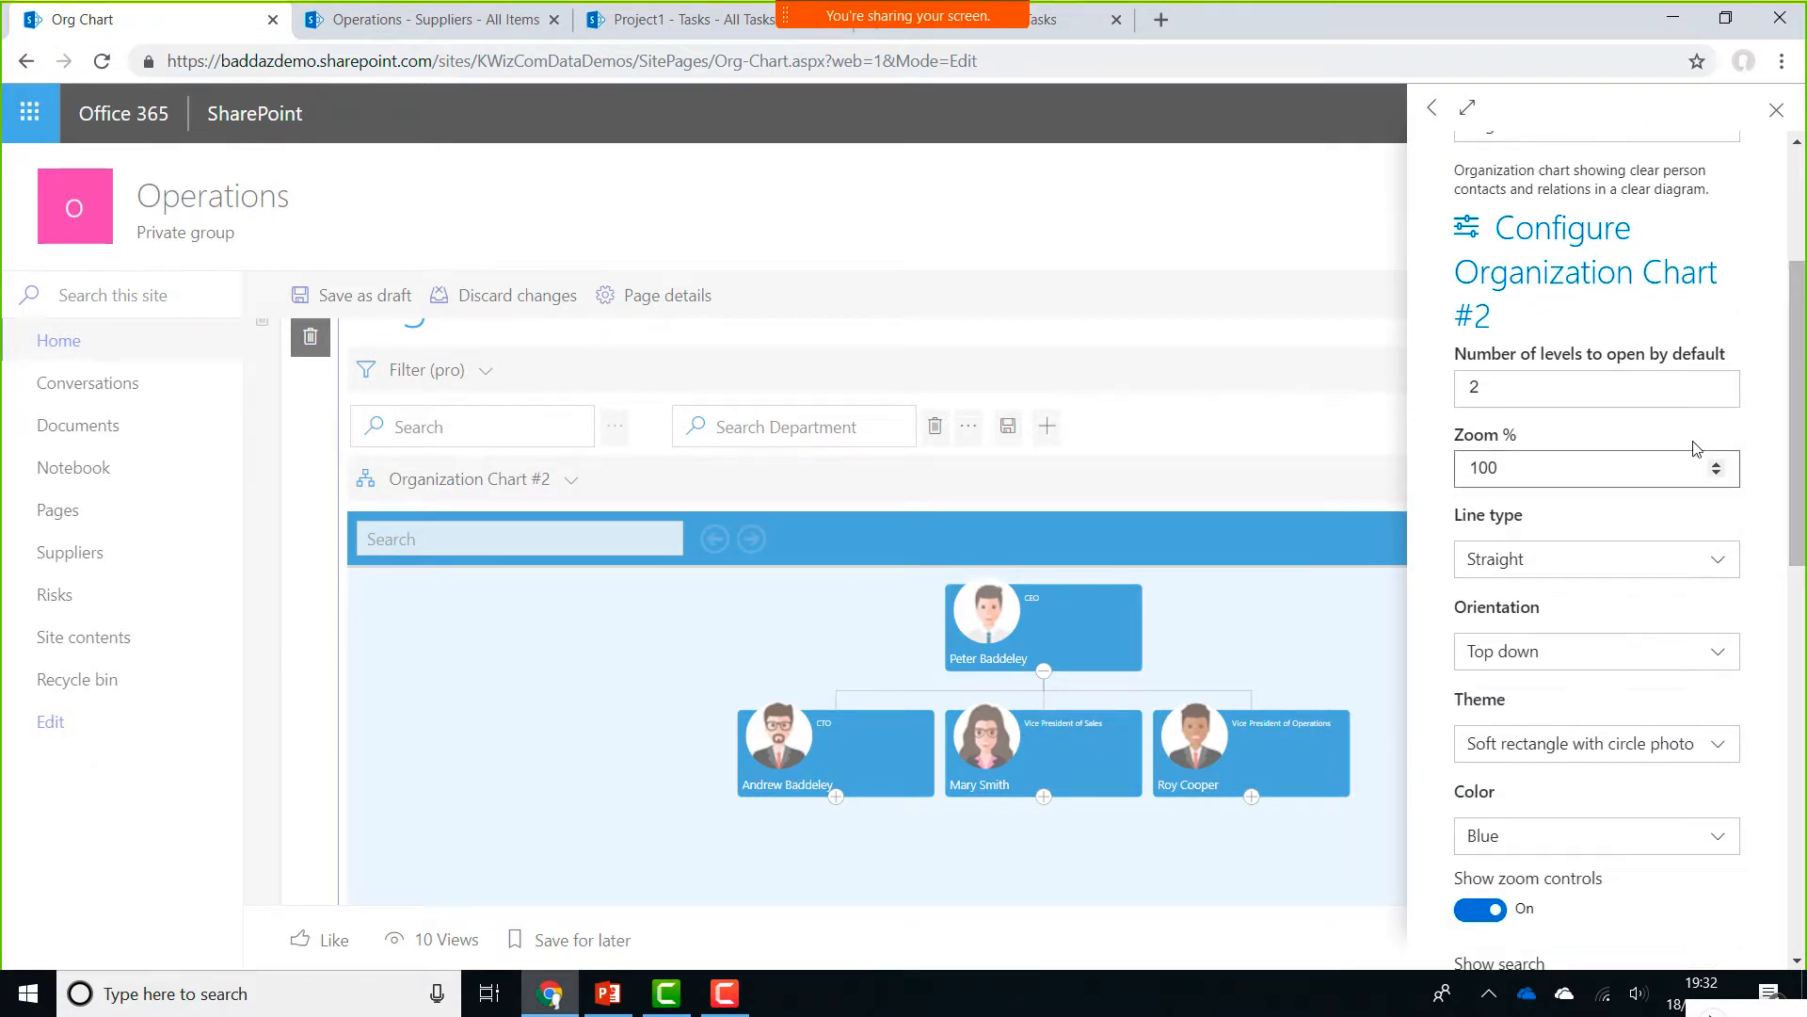
pyautogui.click(1717, 385)
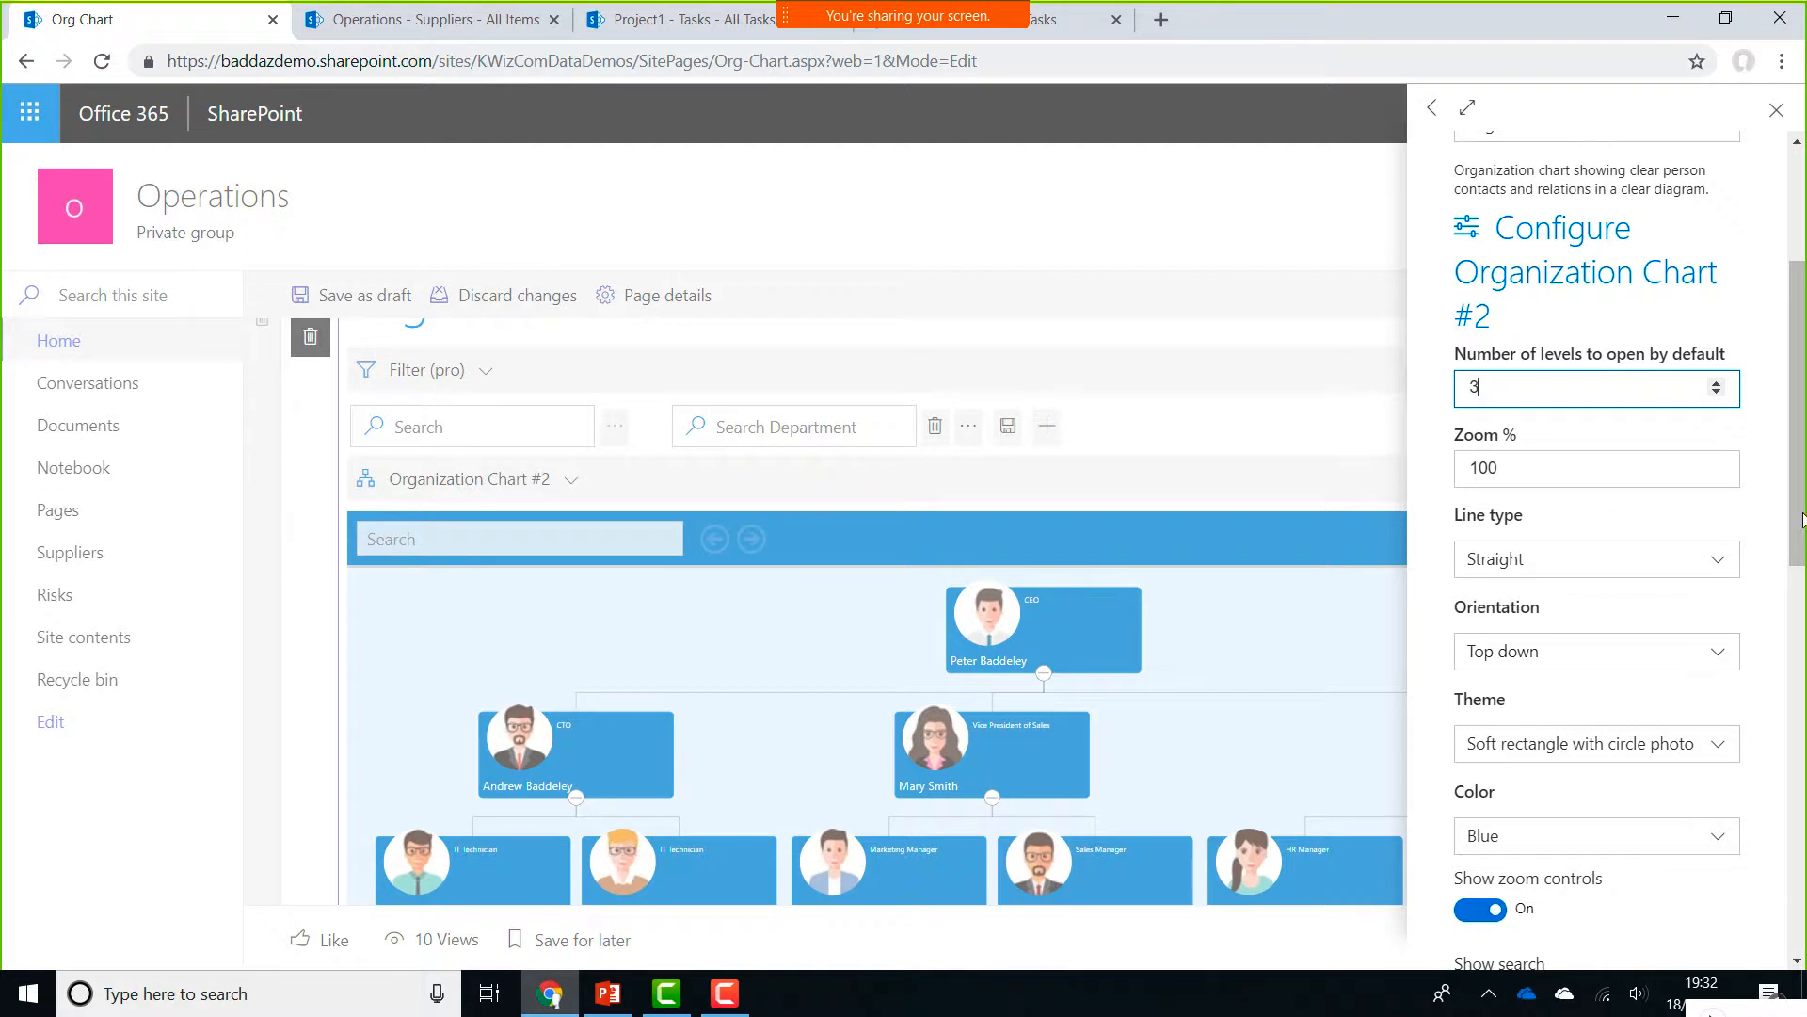
# Set the organization chart's color to Green, look through the remaining display options and close the designer
pyautogui.moveTo(1803, 494); pyautogui.dragTo(1803, 588)
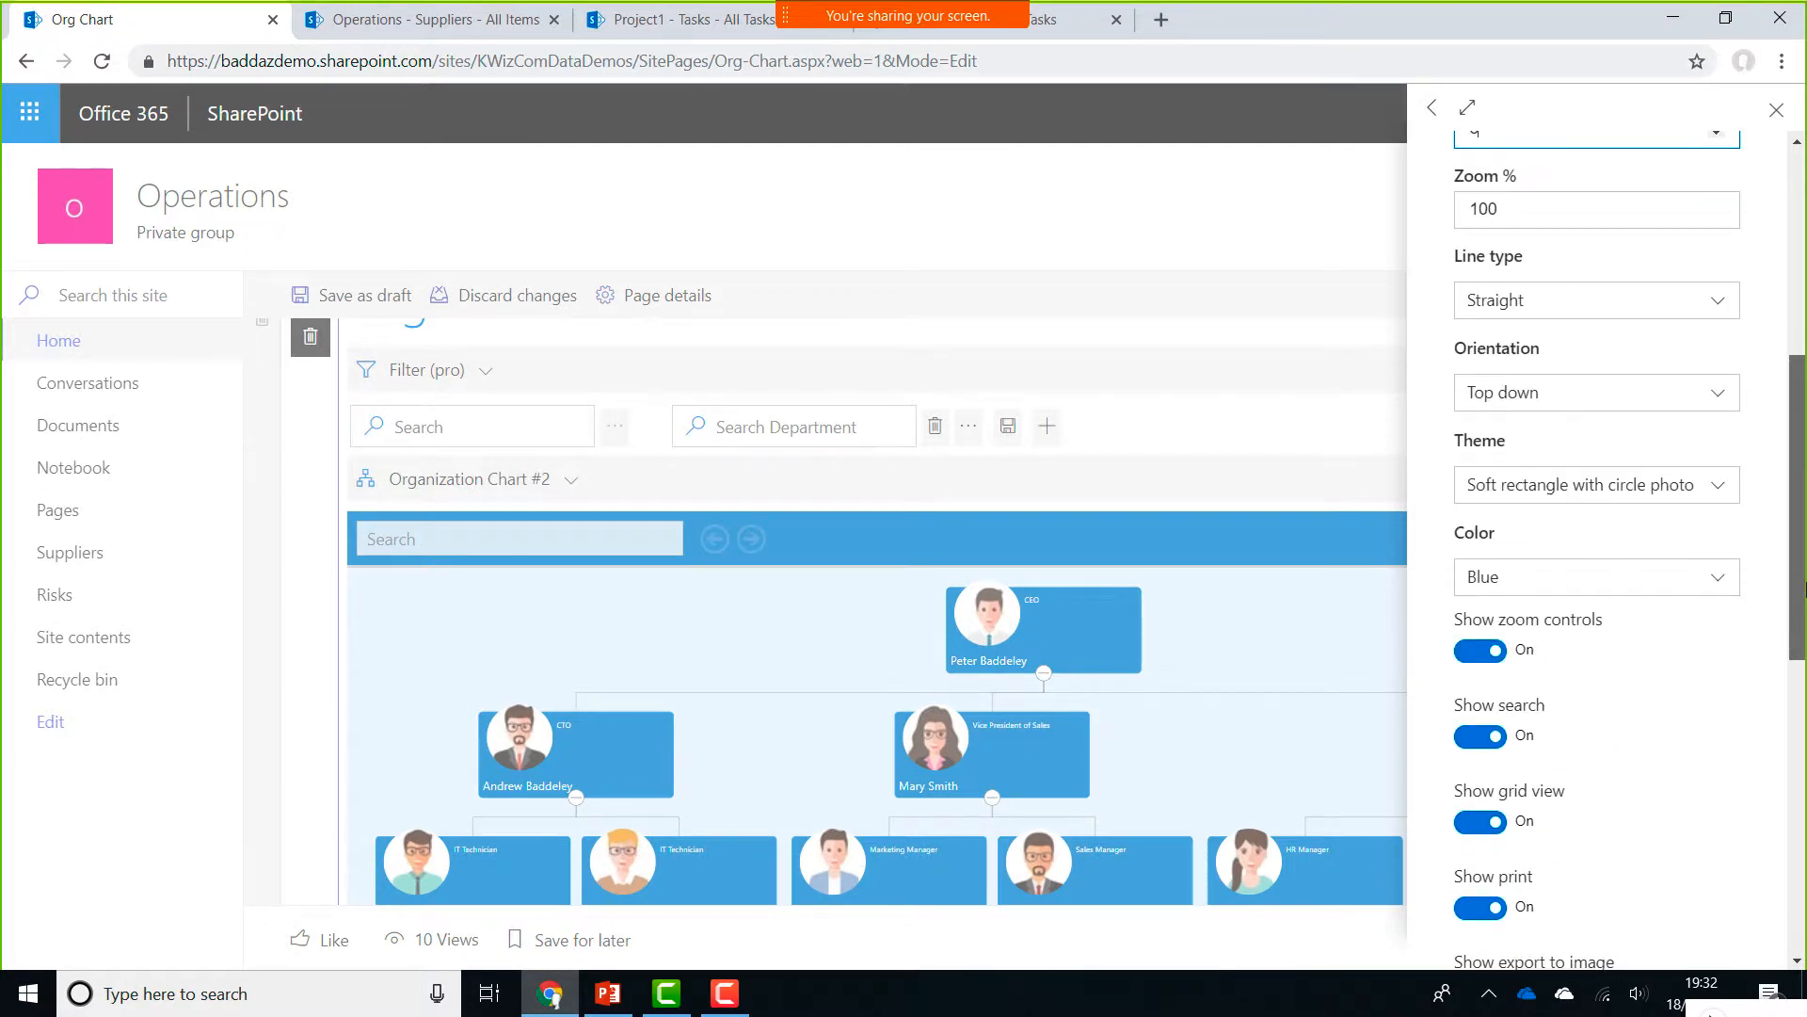
pyautogui.click(1702, 585)
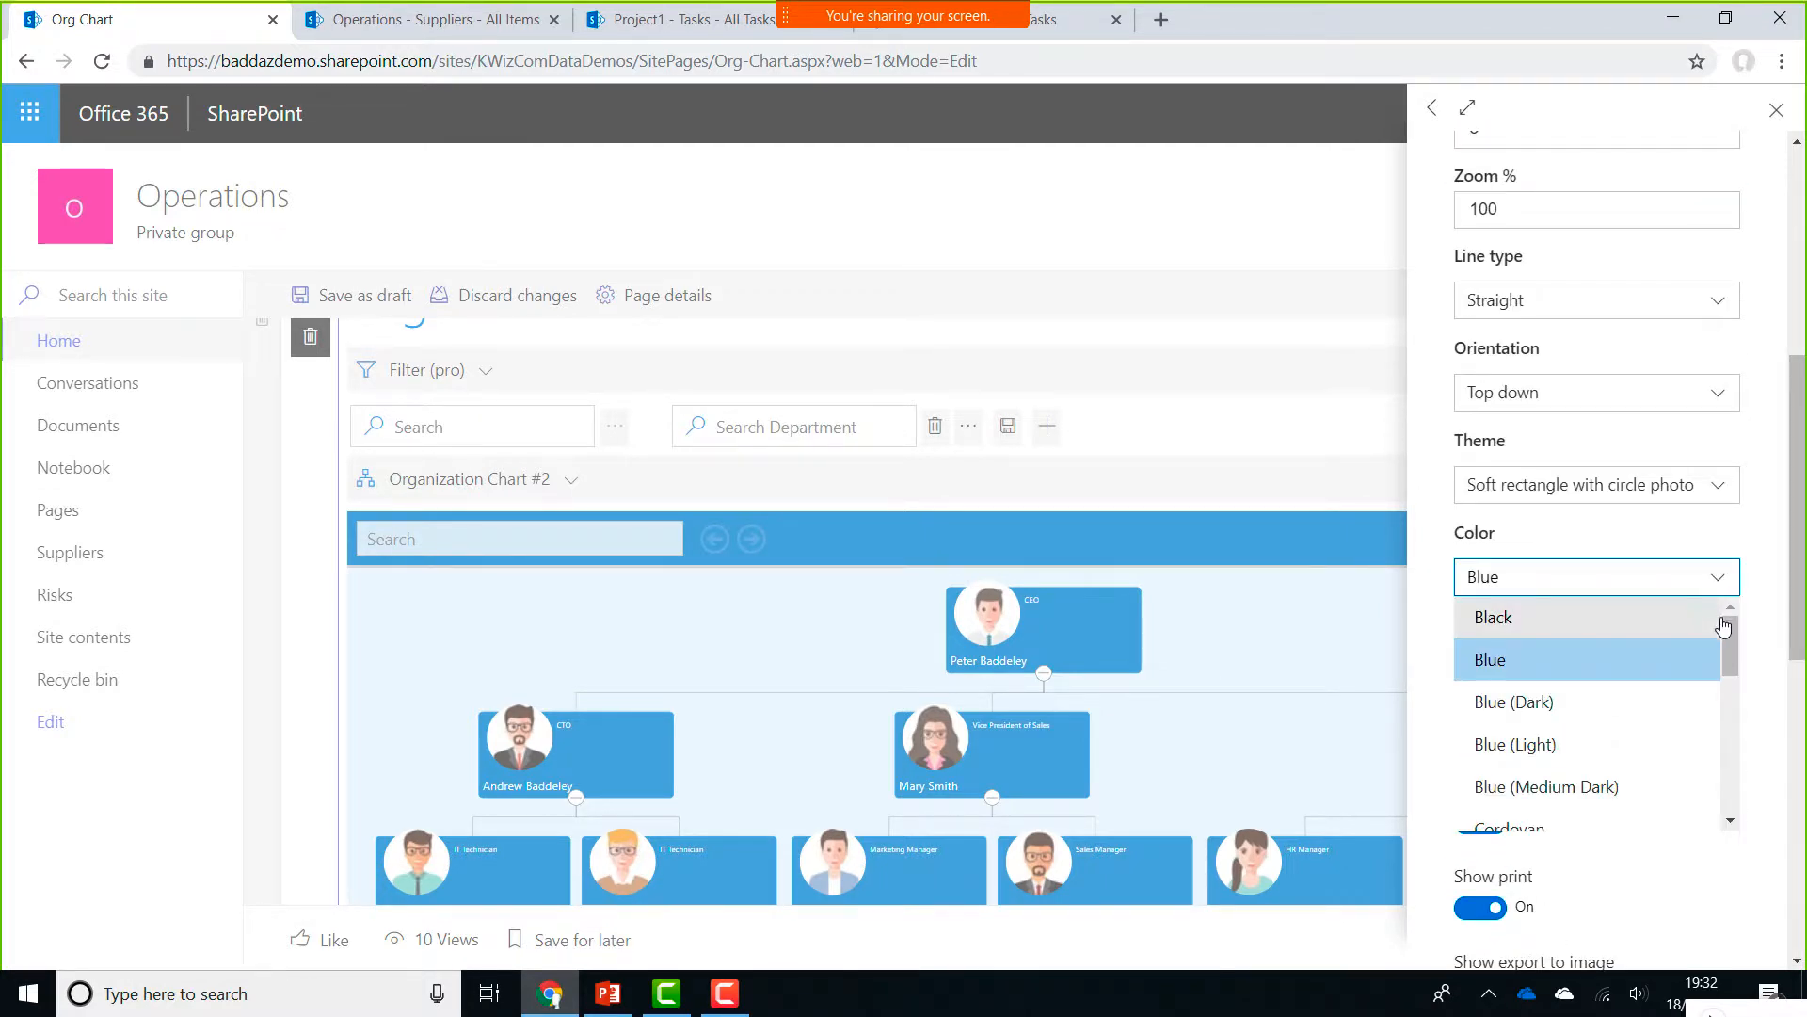
pyautogui.moveTo(1731, 652); pyautogui.dragTo(1721, 719)
pyautogui.click(1606, 704)
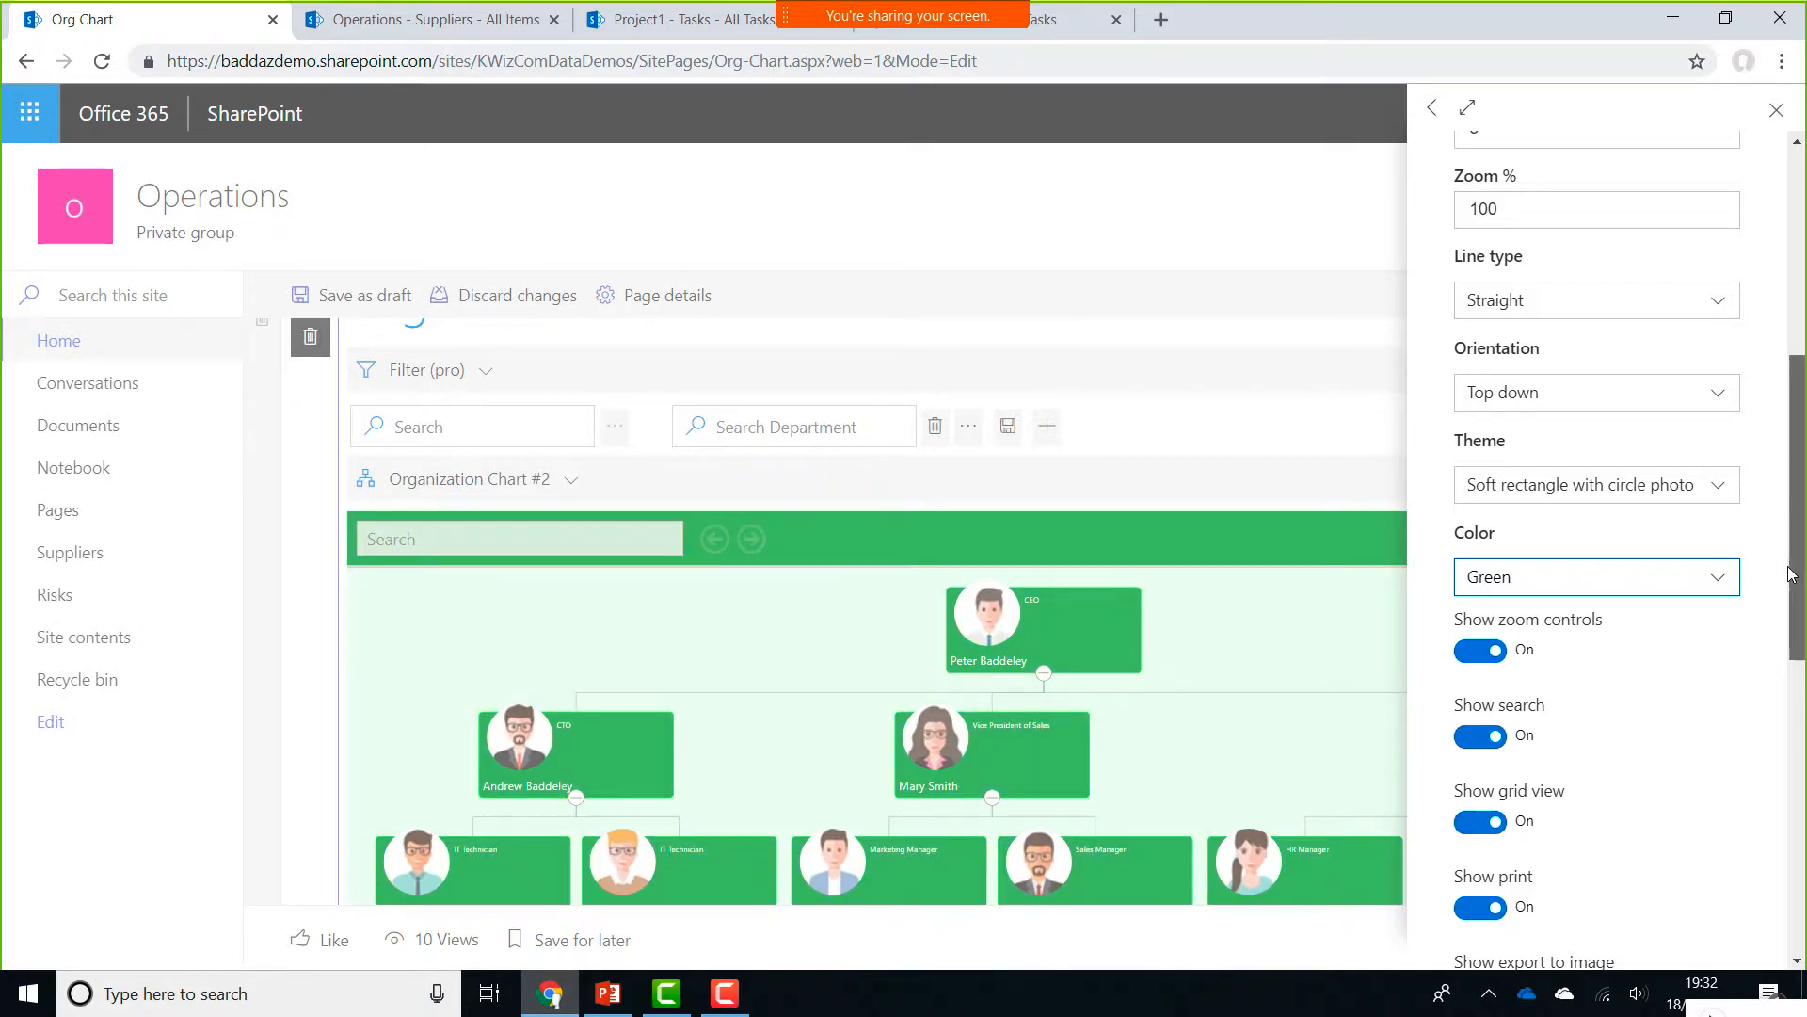
pyautogui.moveTo(1791, 574); pyautogui.dragTo(1793, 673)
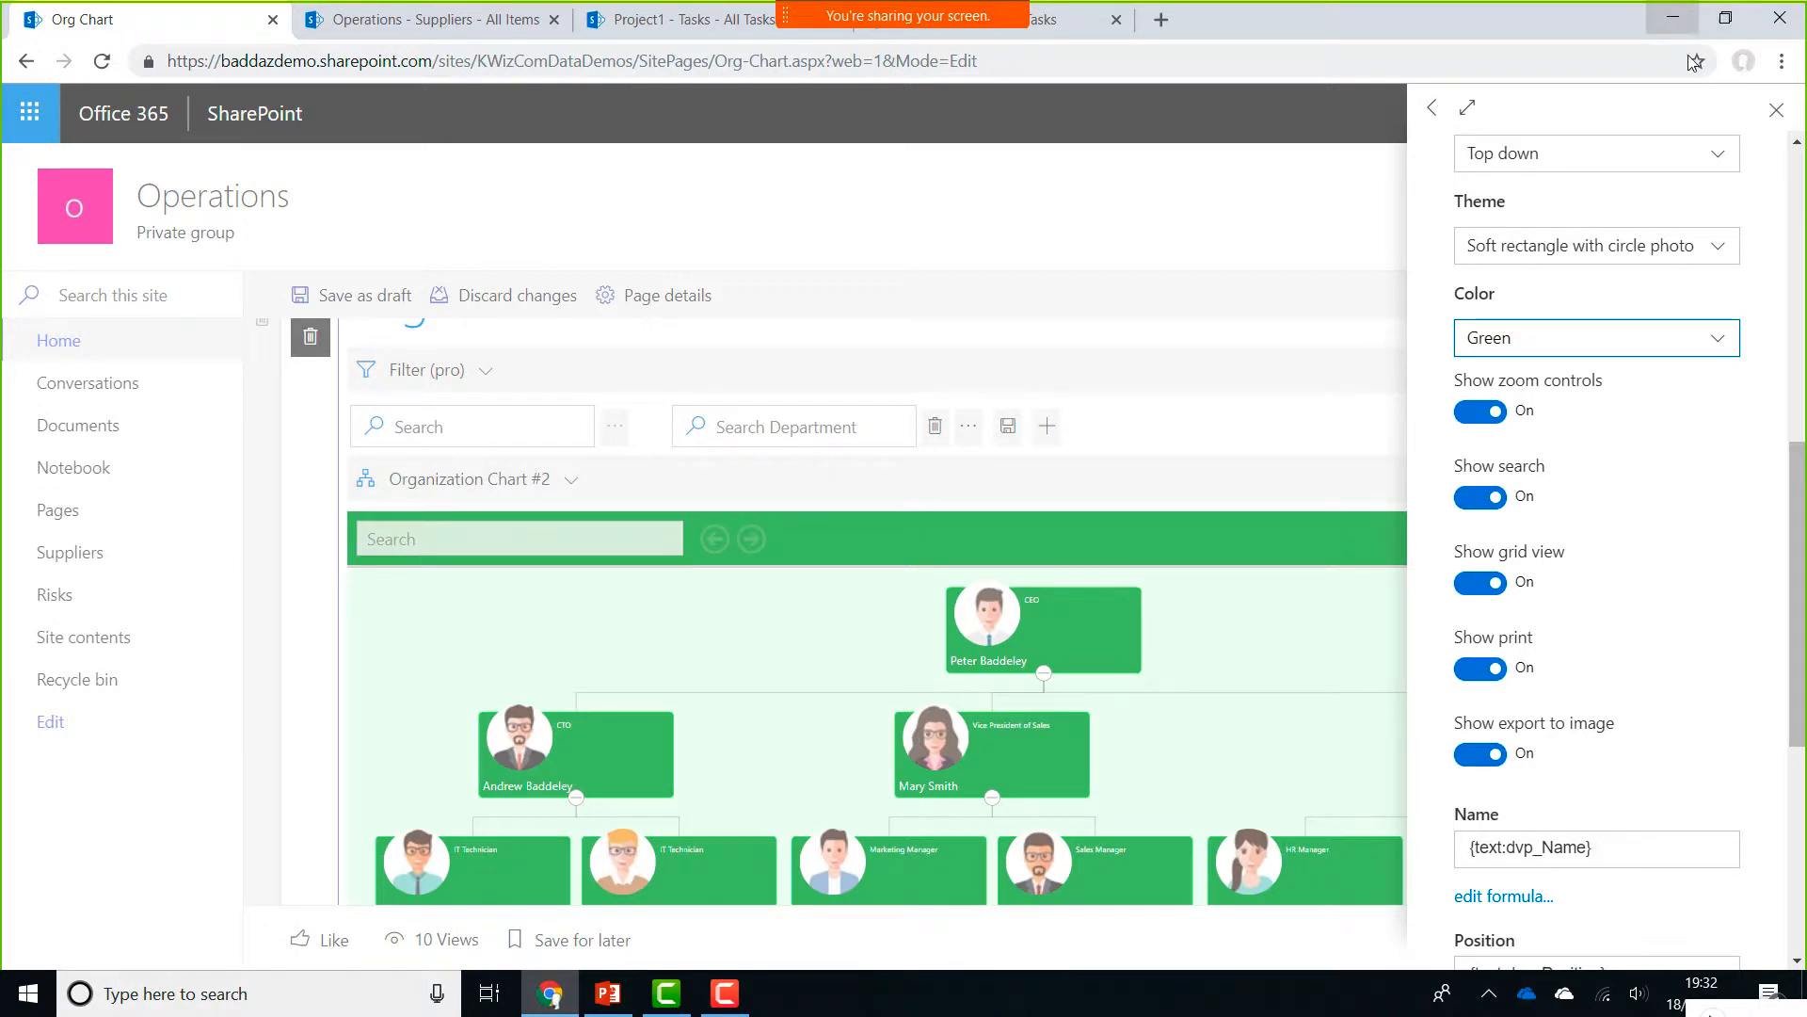
pyautogui.click(1776, 113)
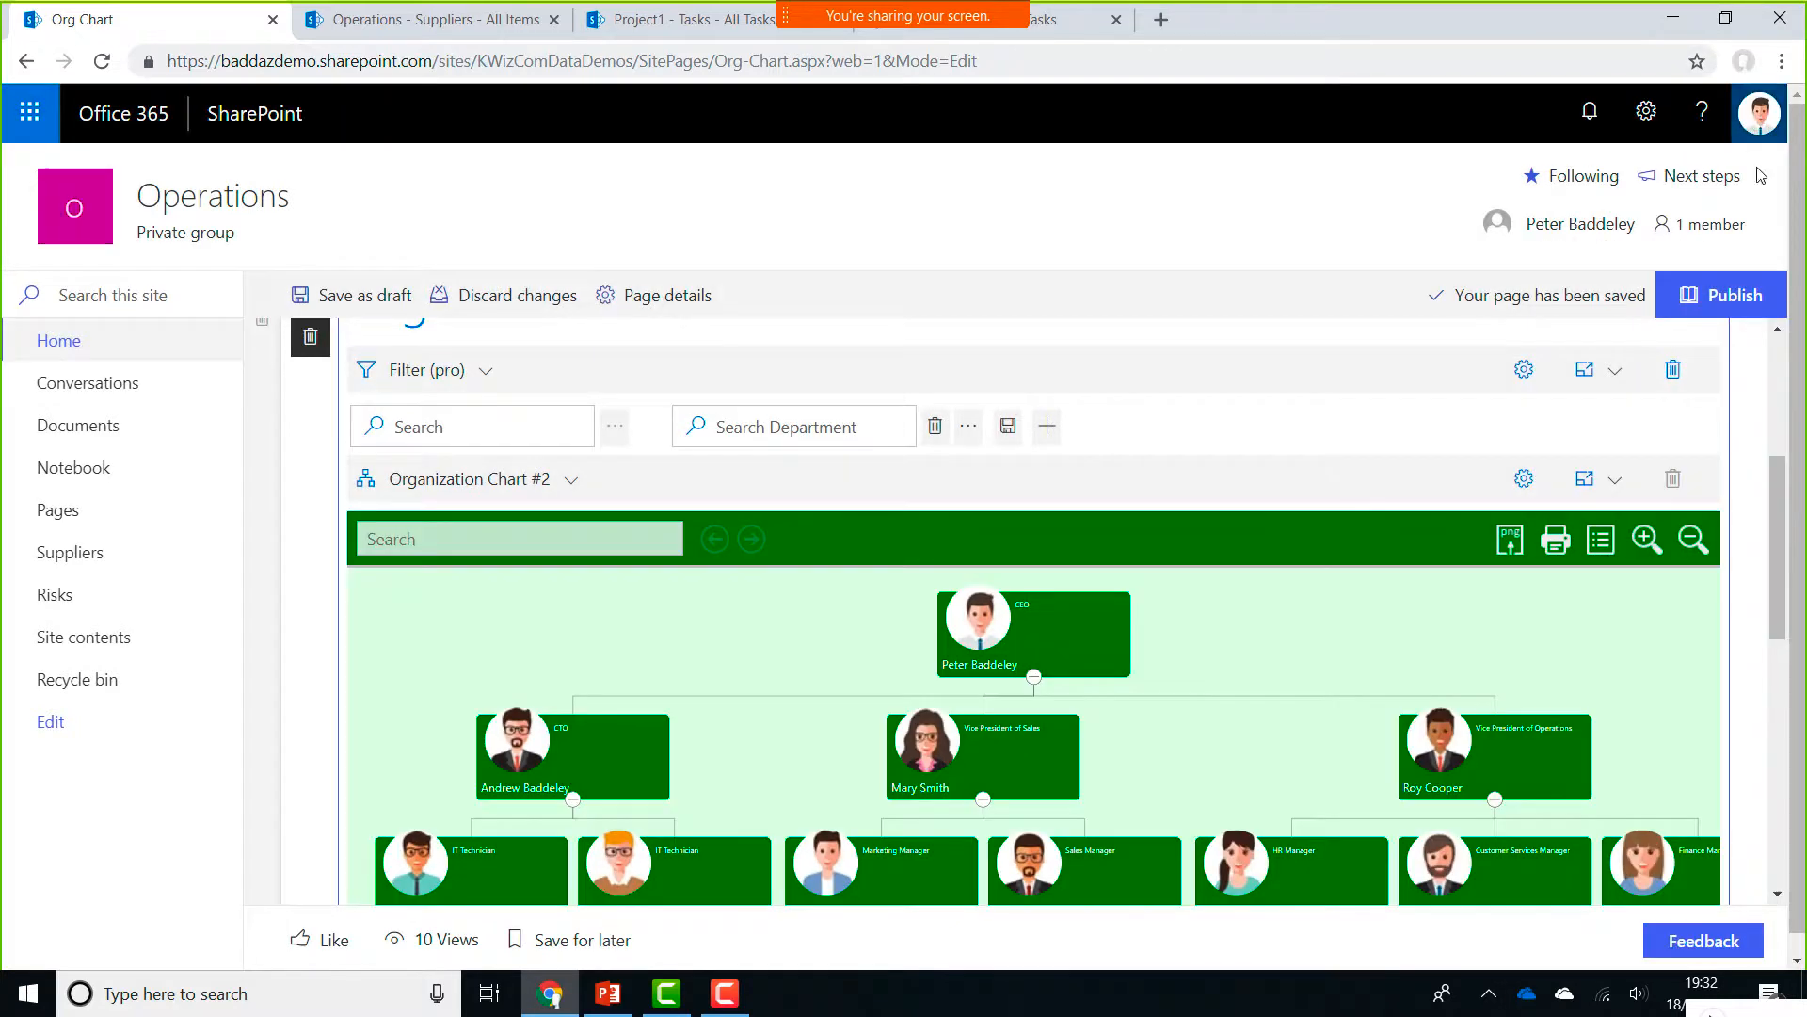
# Configure the Vice President of Sales box with the theme Rectangle with hexagon photo and the color Purple
pyautogui.moveTo(1777, 501); pyautogui.dragTo(1778, 537)
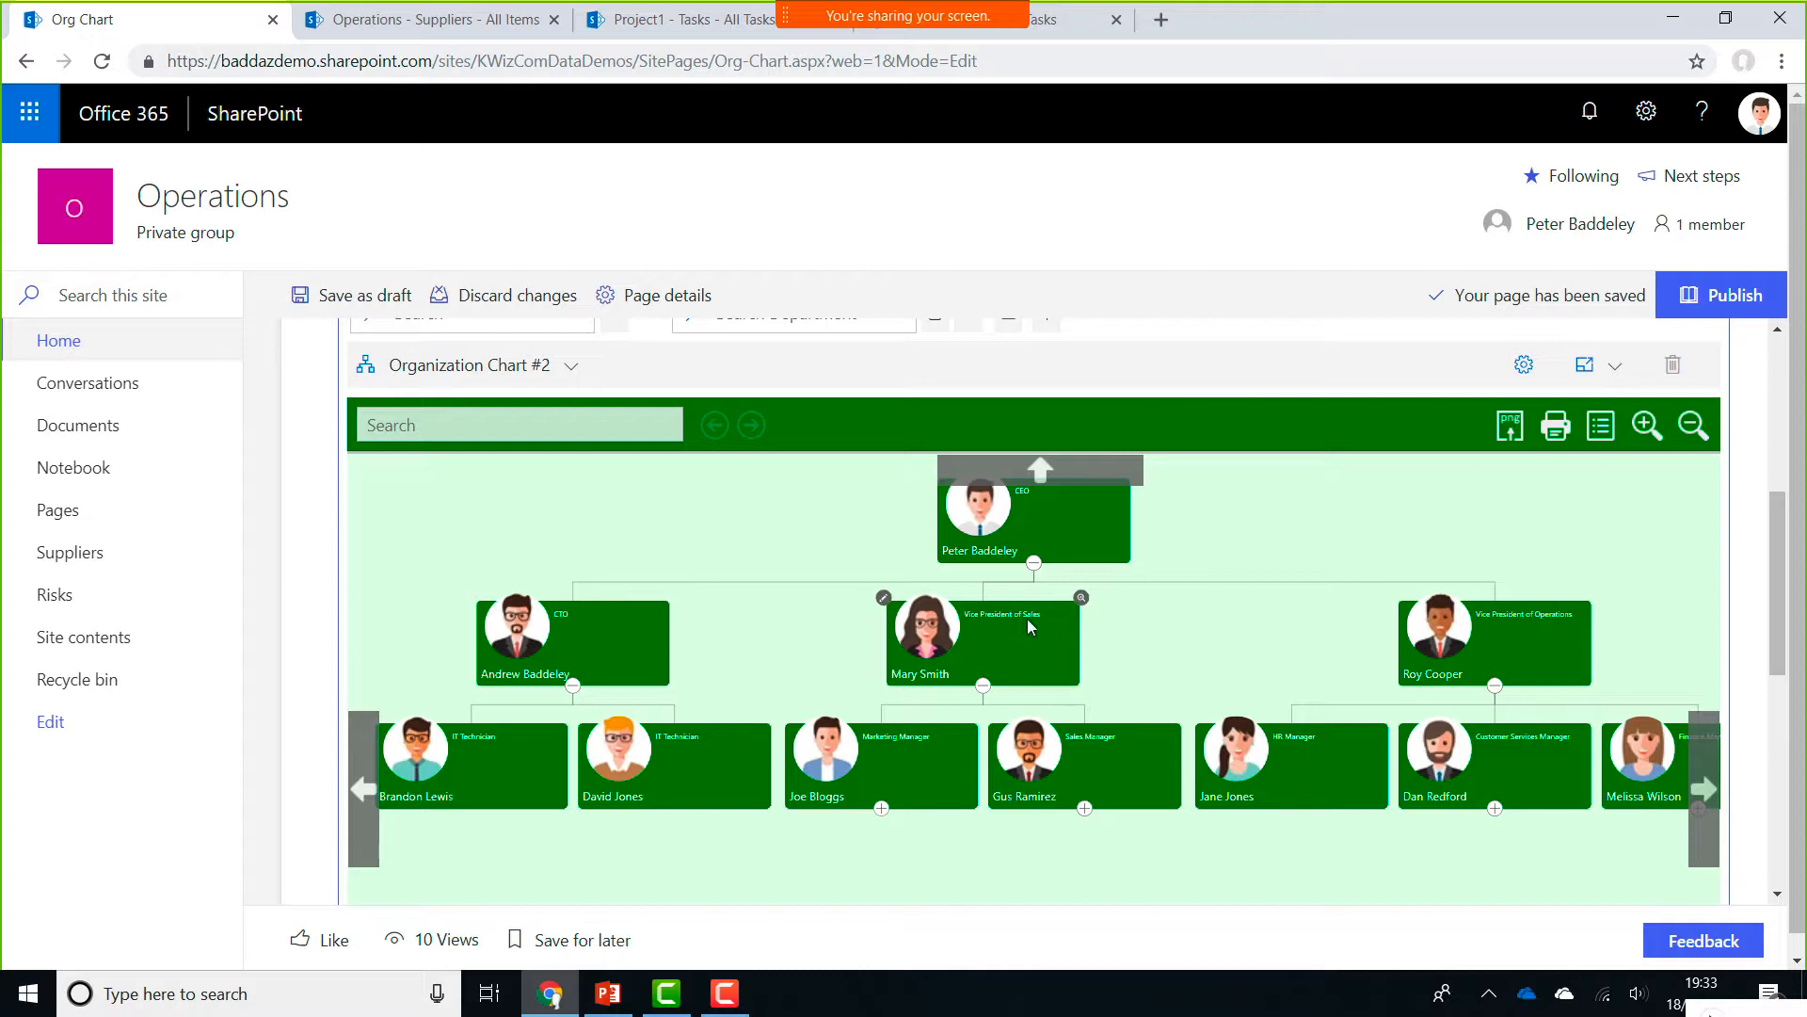
pyautogui.click(883, 598)
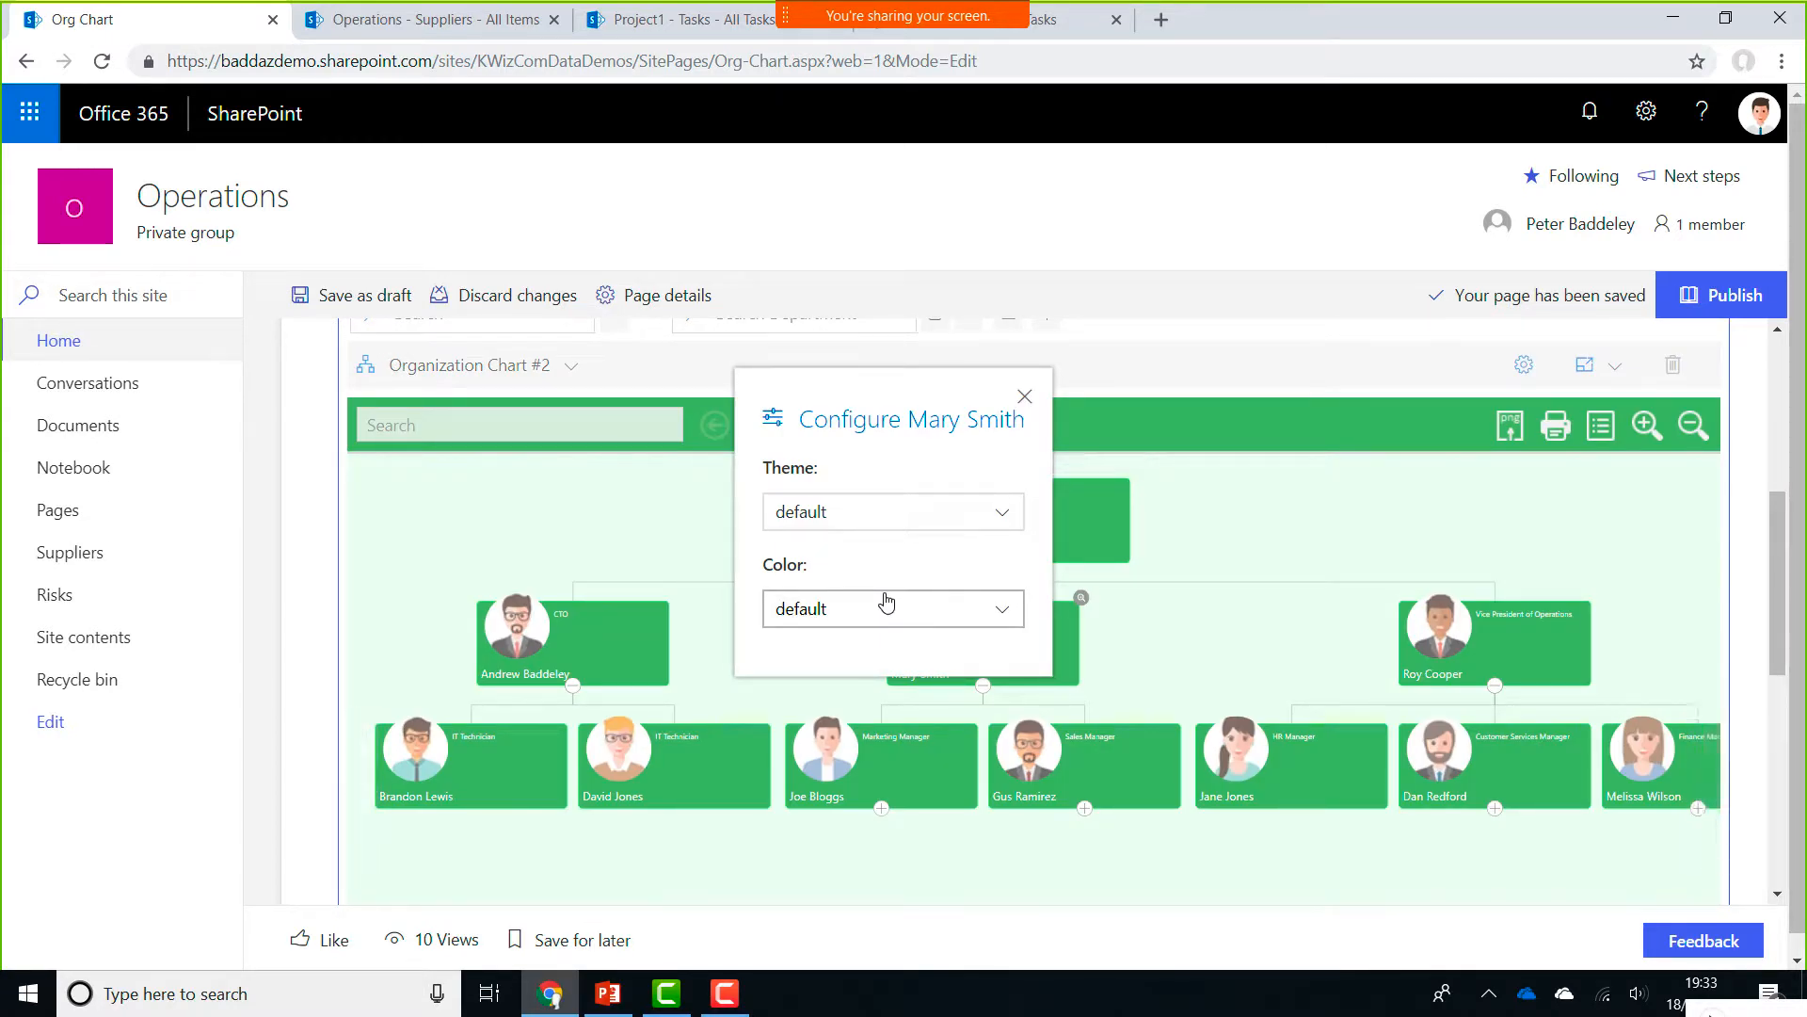
pyautogui.click(981, 524)
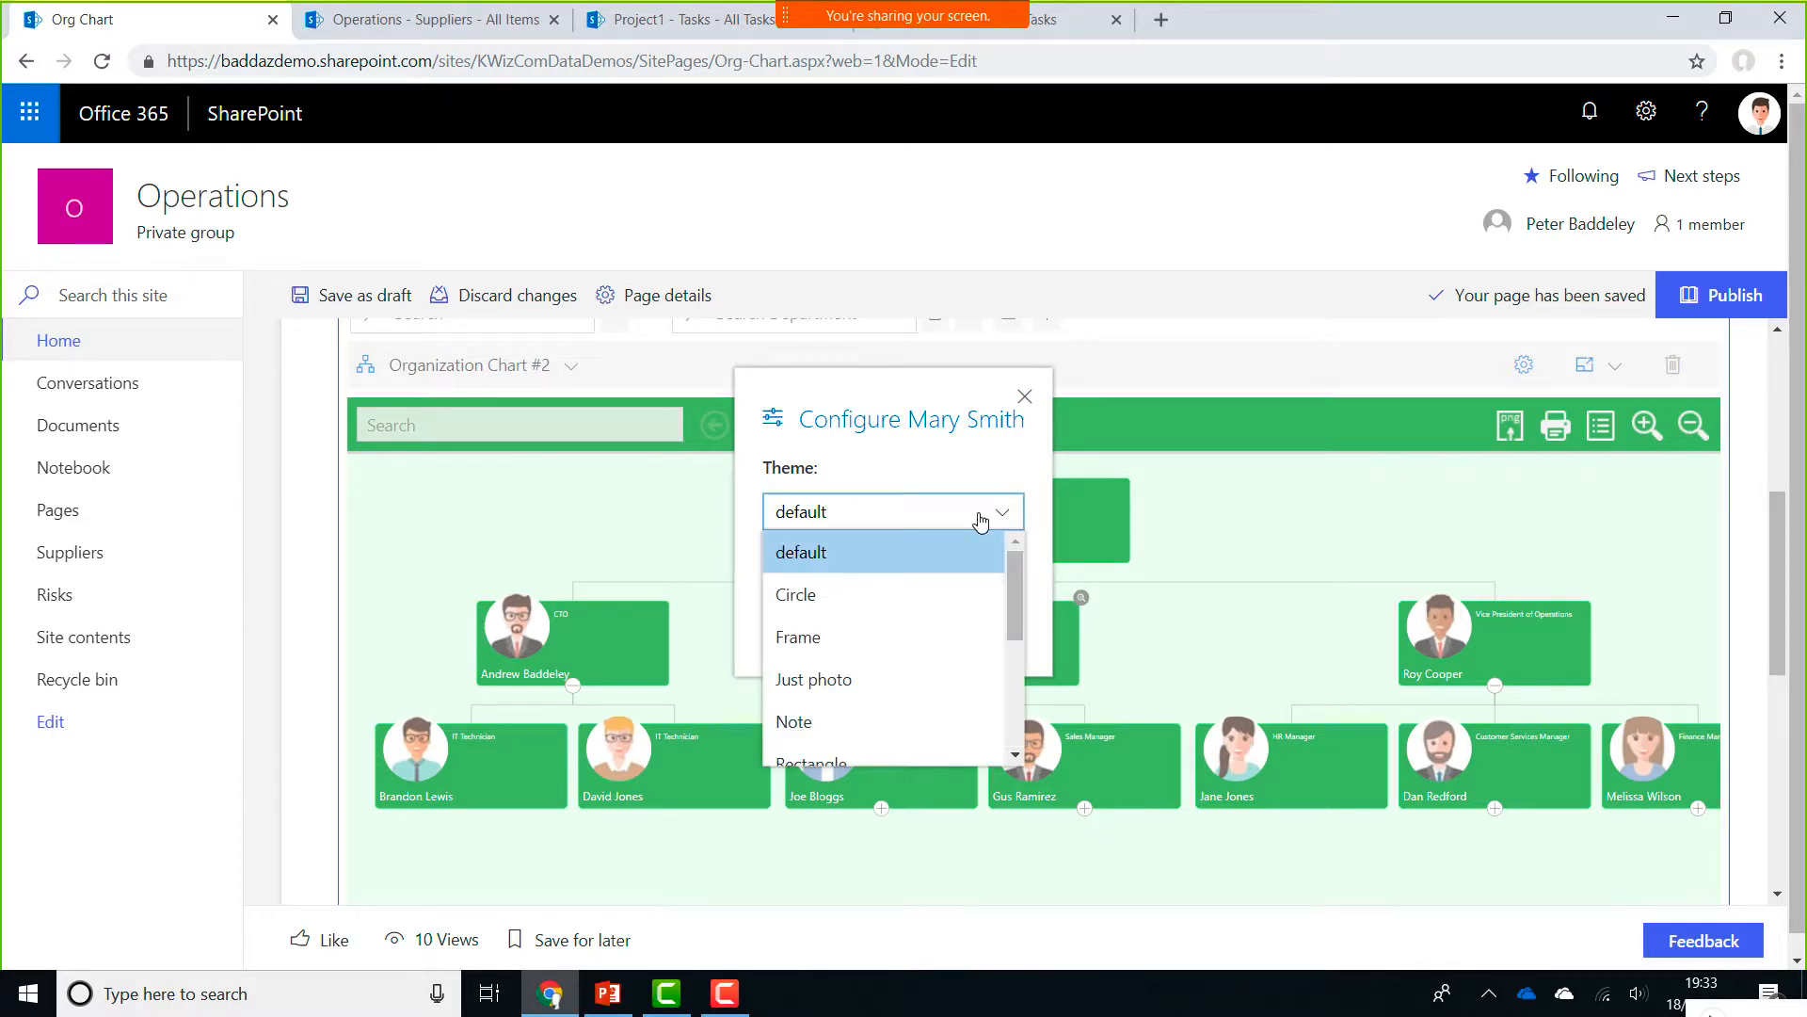
pyautogui.moveTo(1015, 583); pyautogui.dragTo(1007, 646)
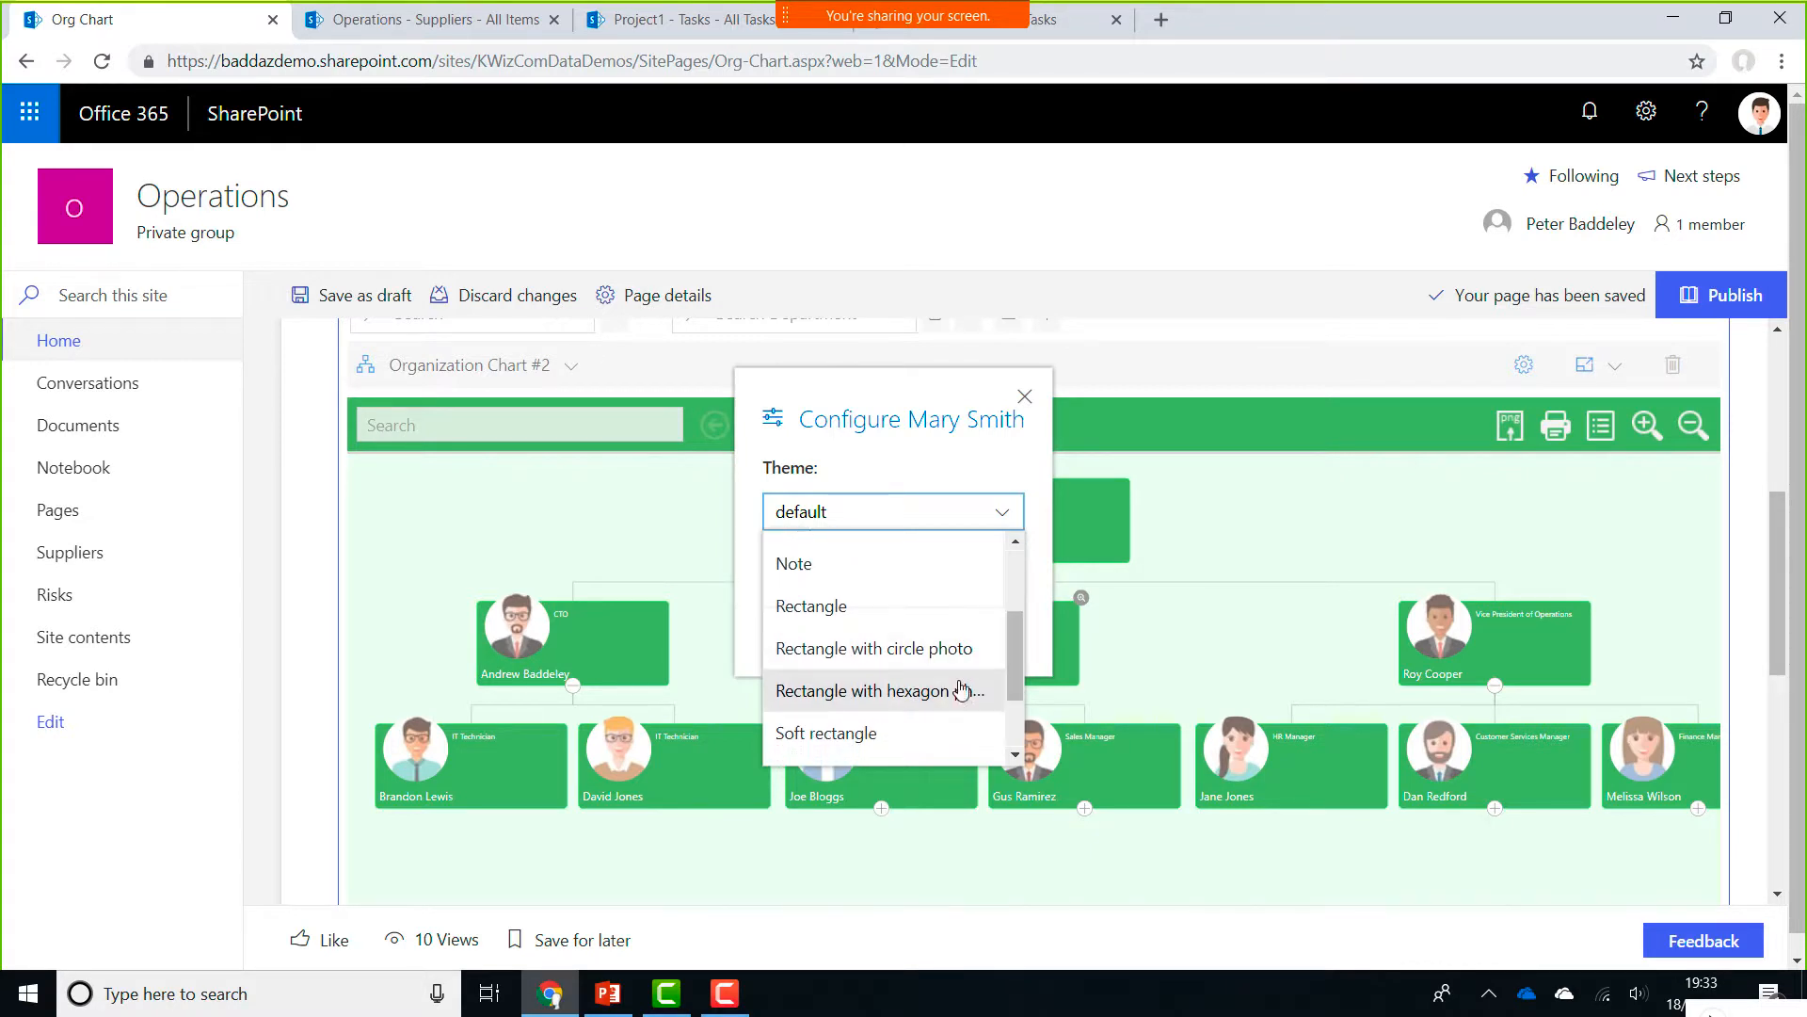
pyautogui.click(912, 706)
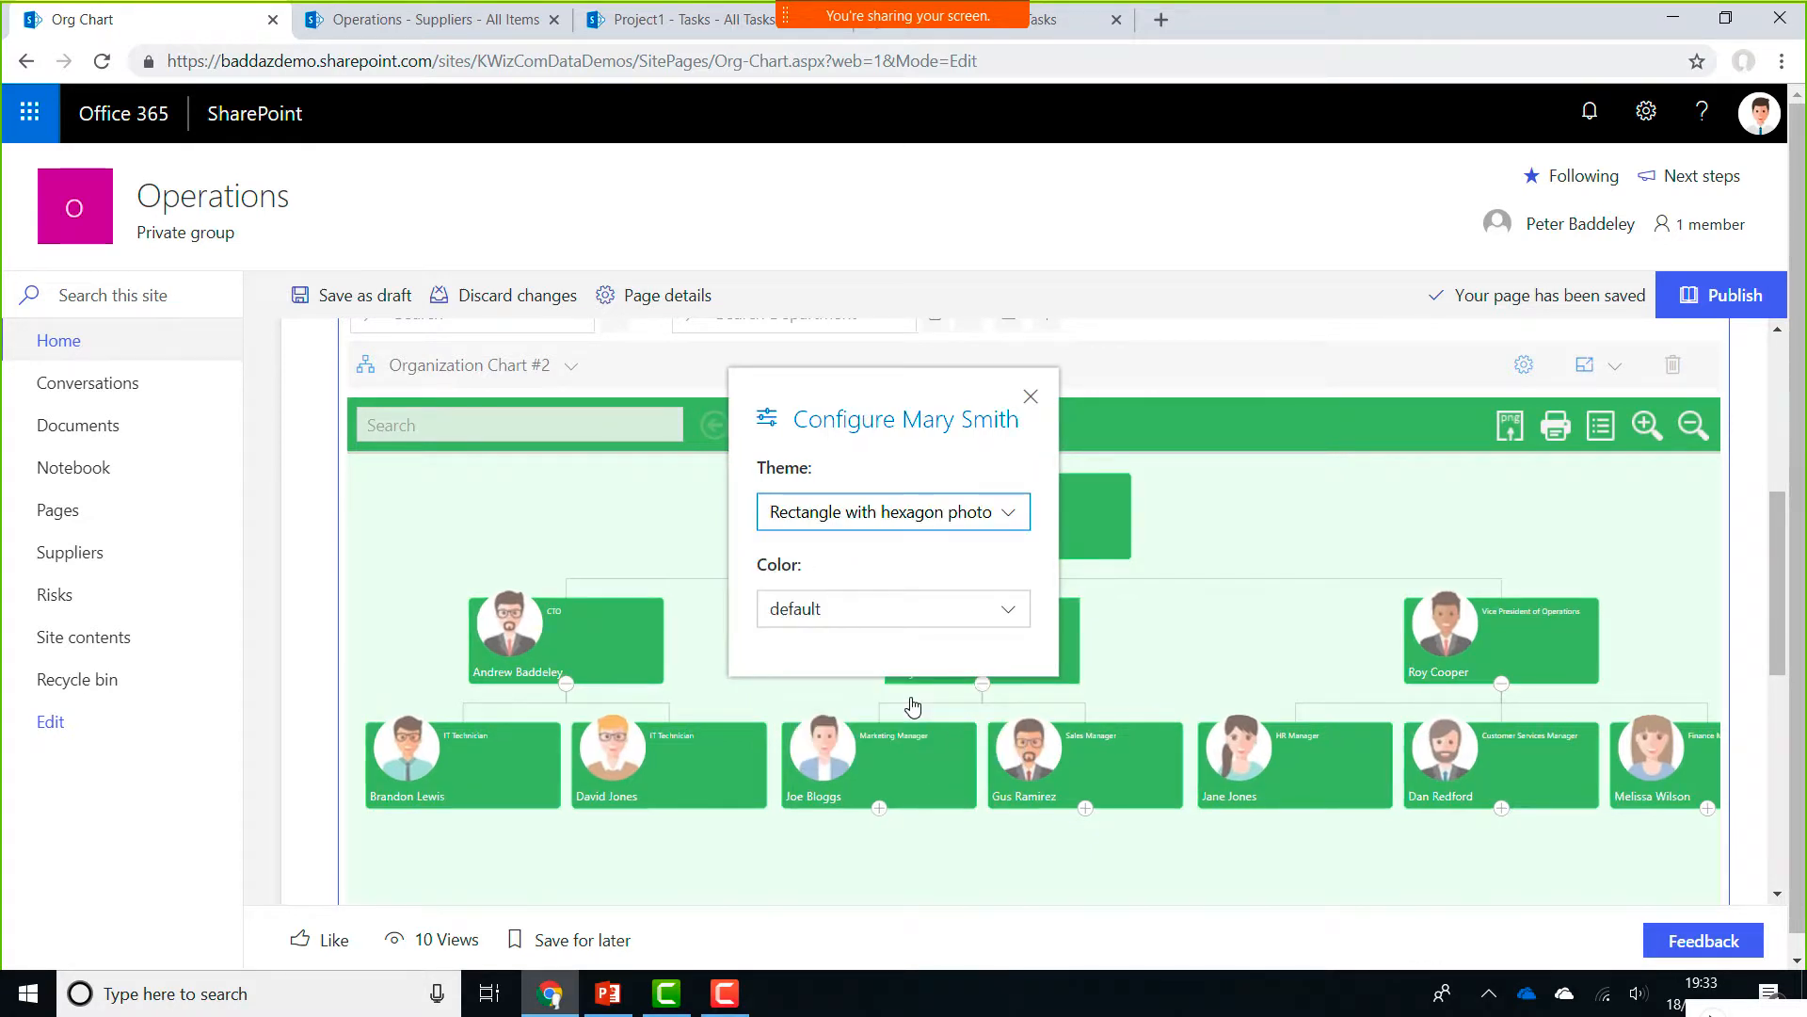
pyautogui.click(1008, 607)
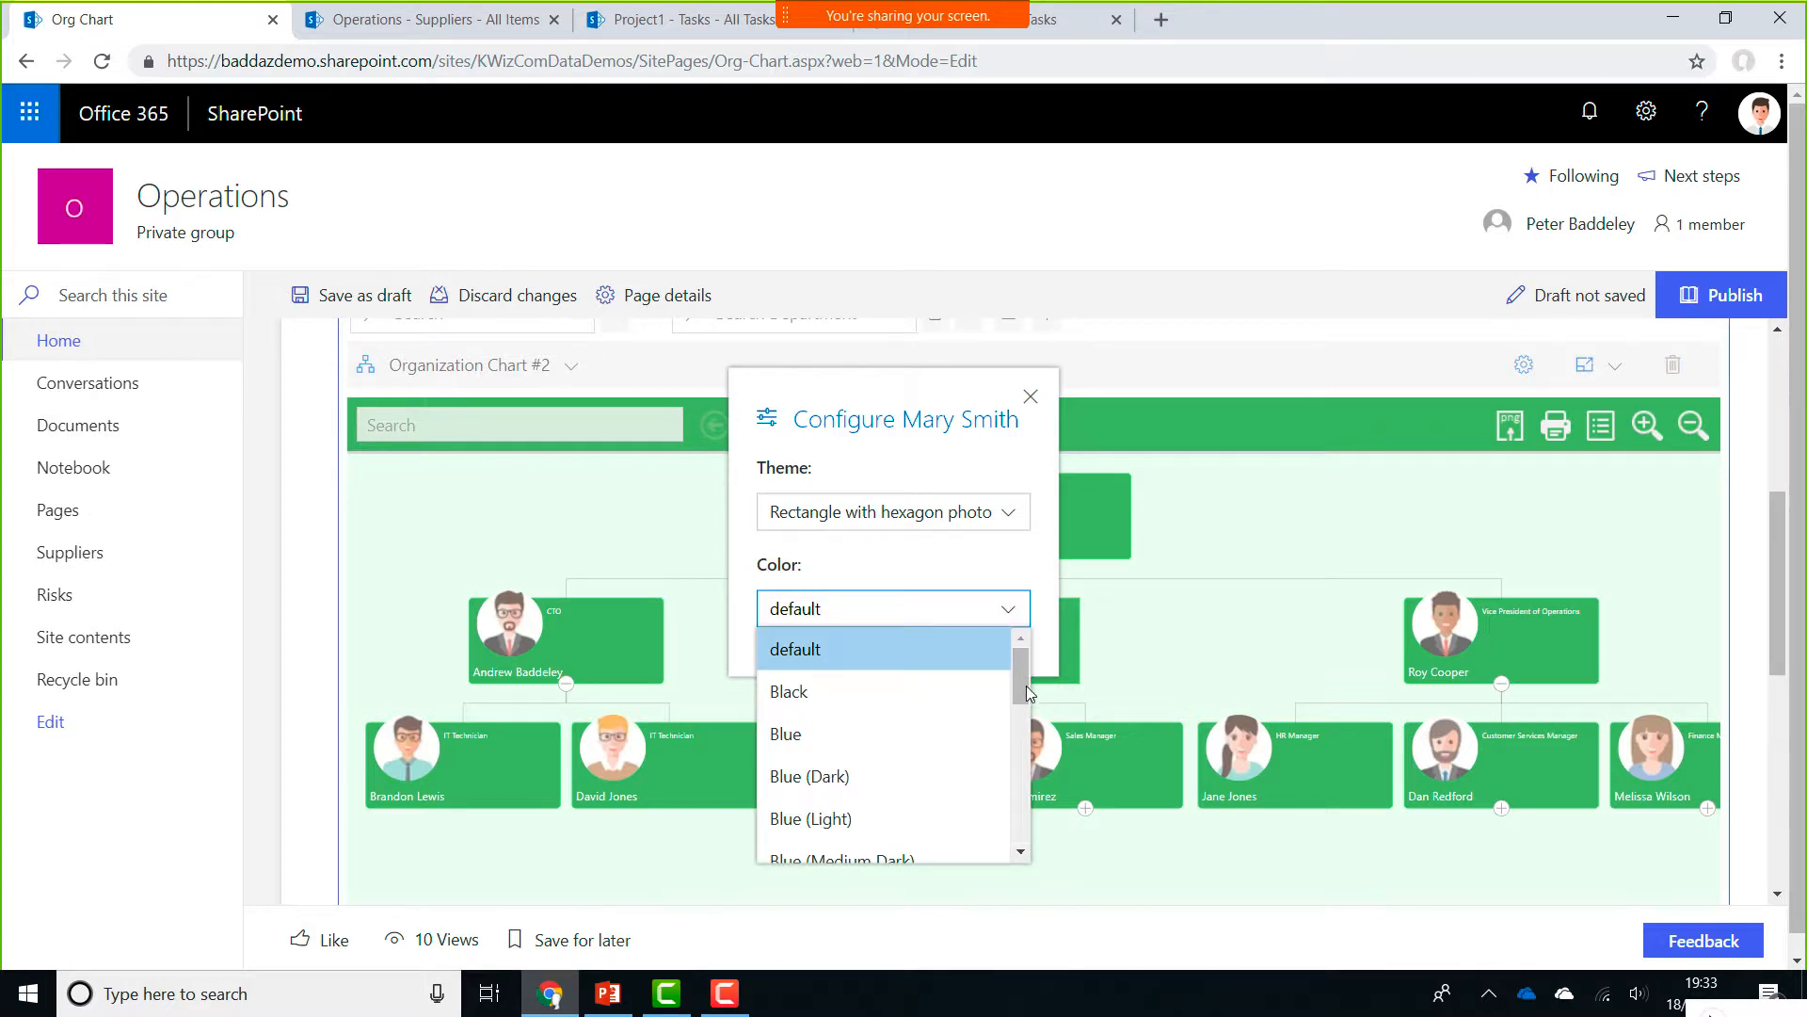
pyautogui.scroll(-5, 974, 742)
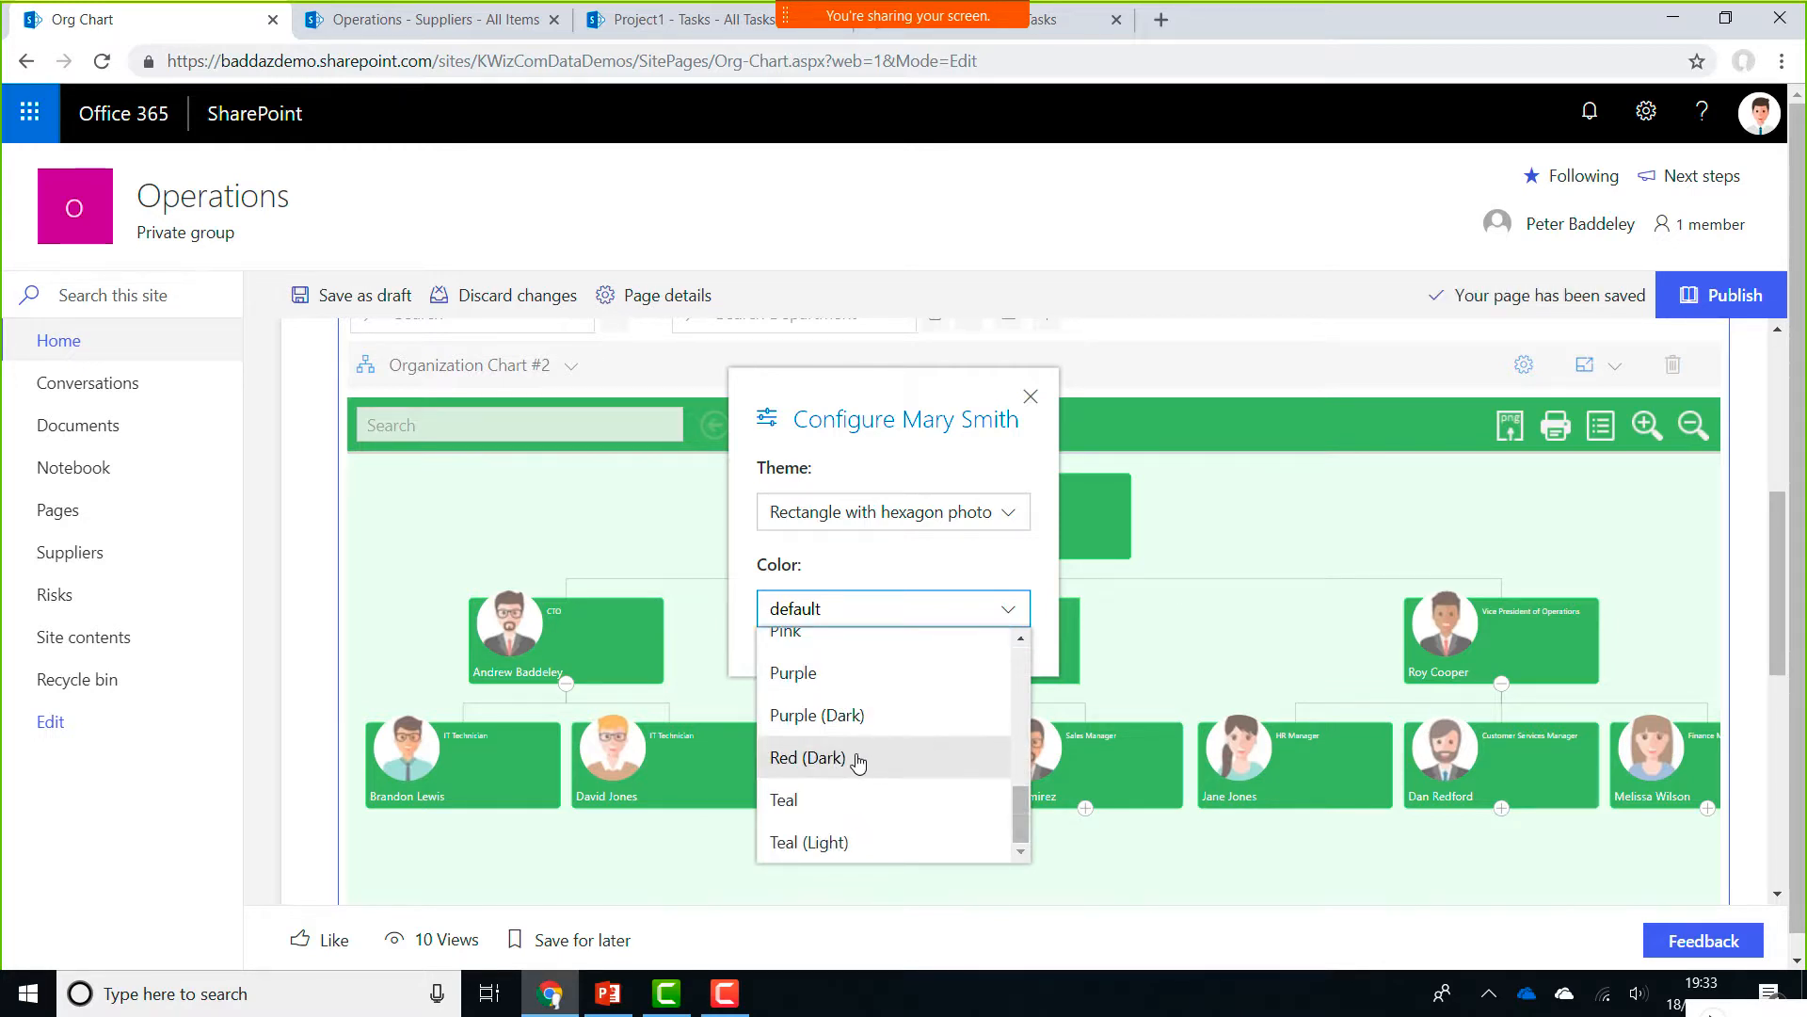
pyautogui.click(826, 682)
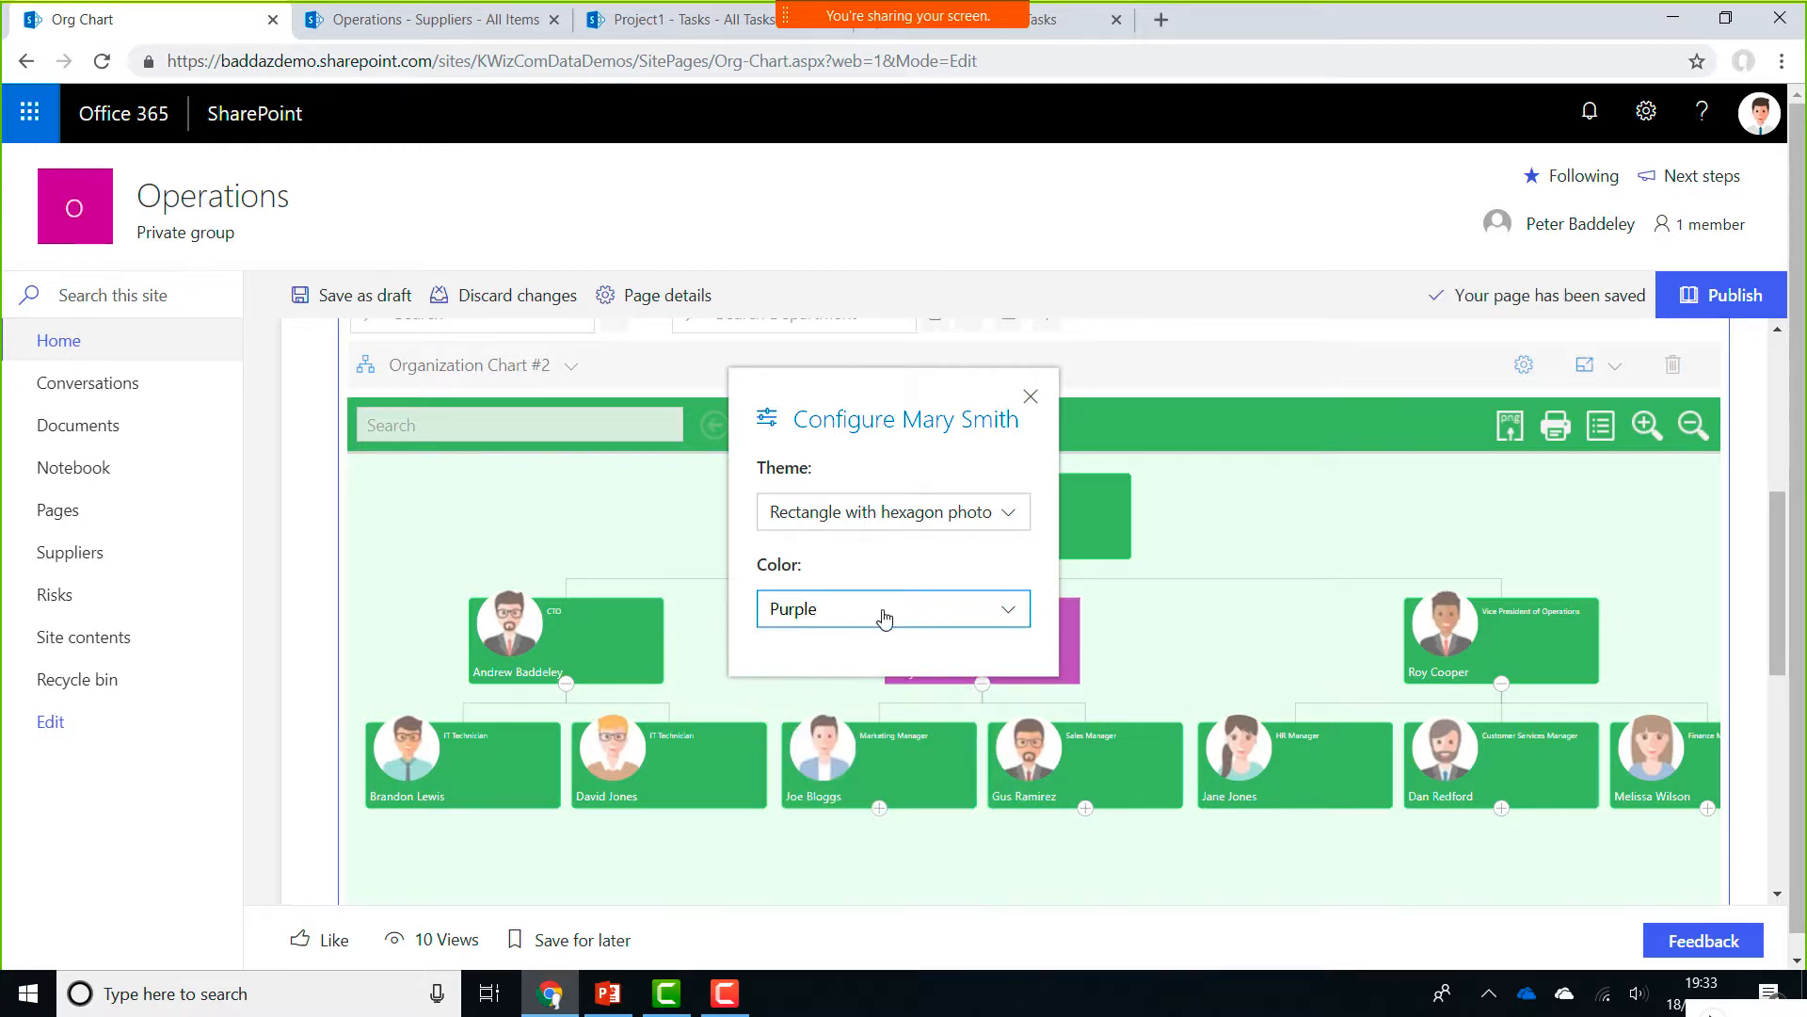
pyautogui.click(1029, 398)
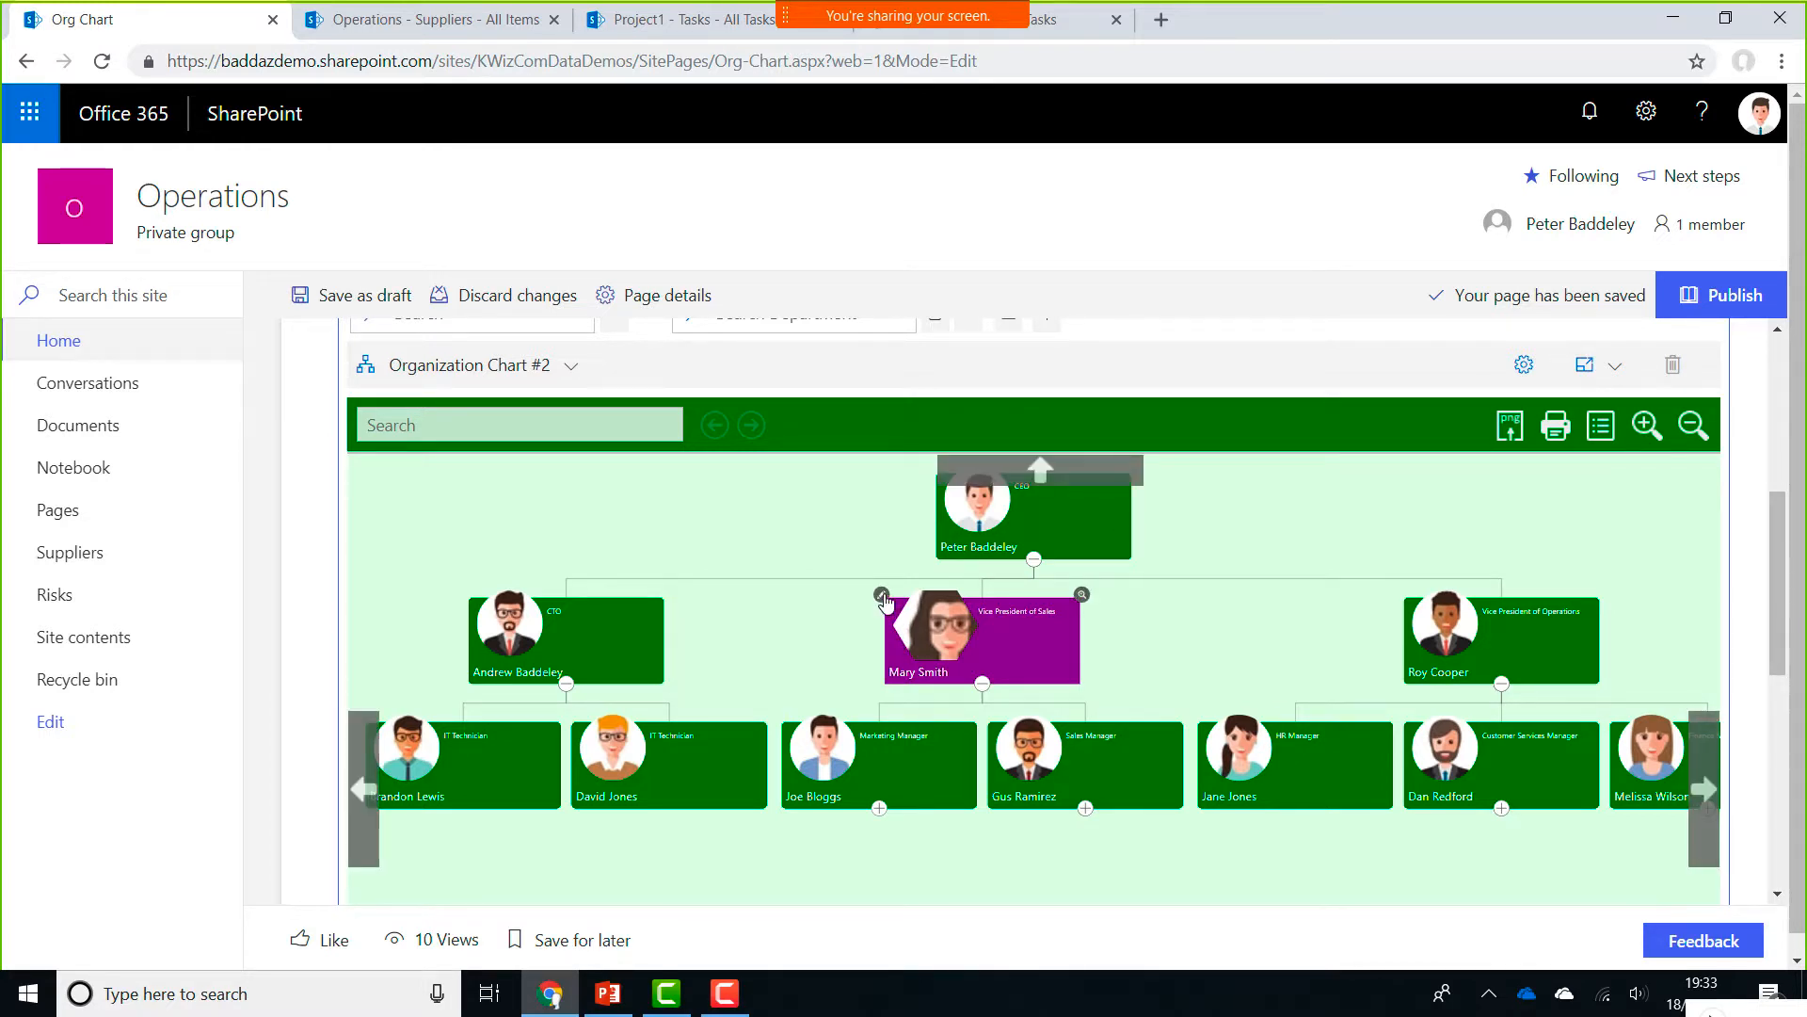
# Change the theme of the Vice President of Sales box to Note and close its configuration
pyautogui.click(883, 597)
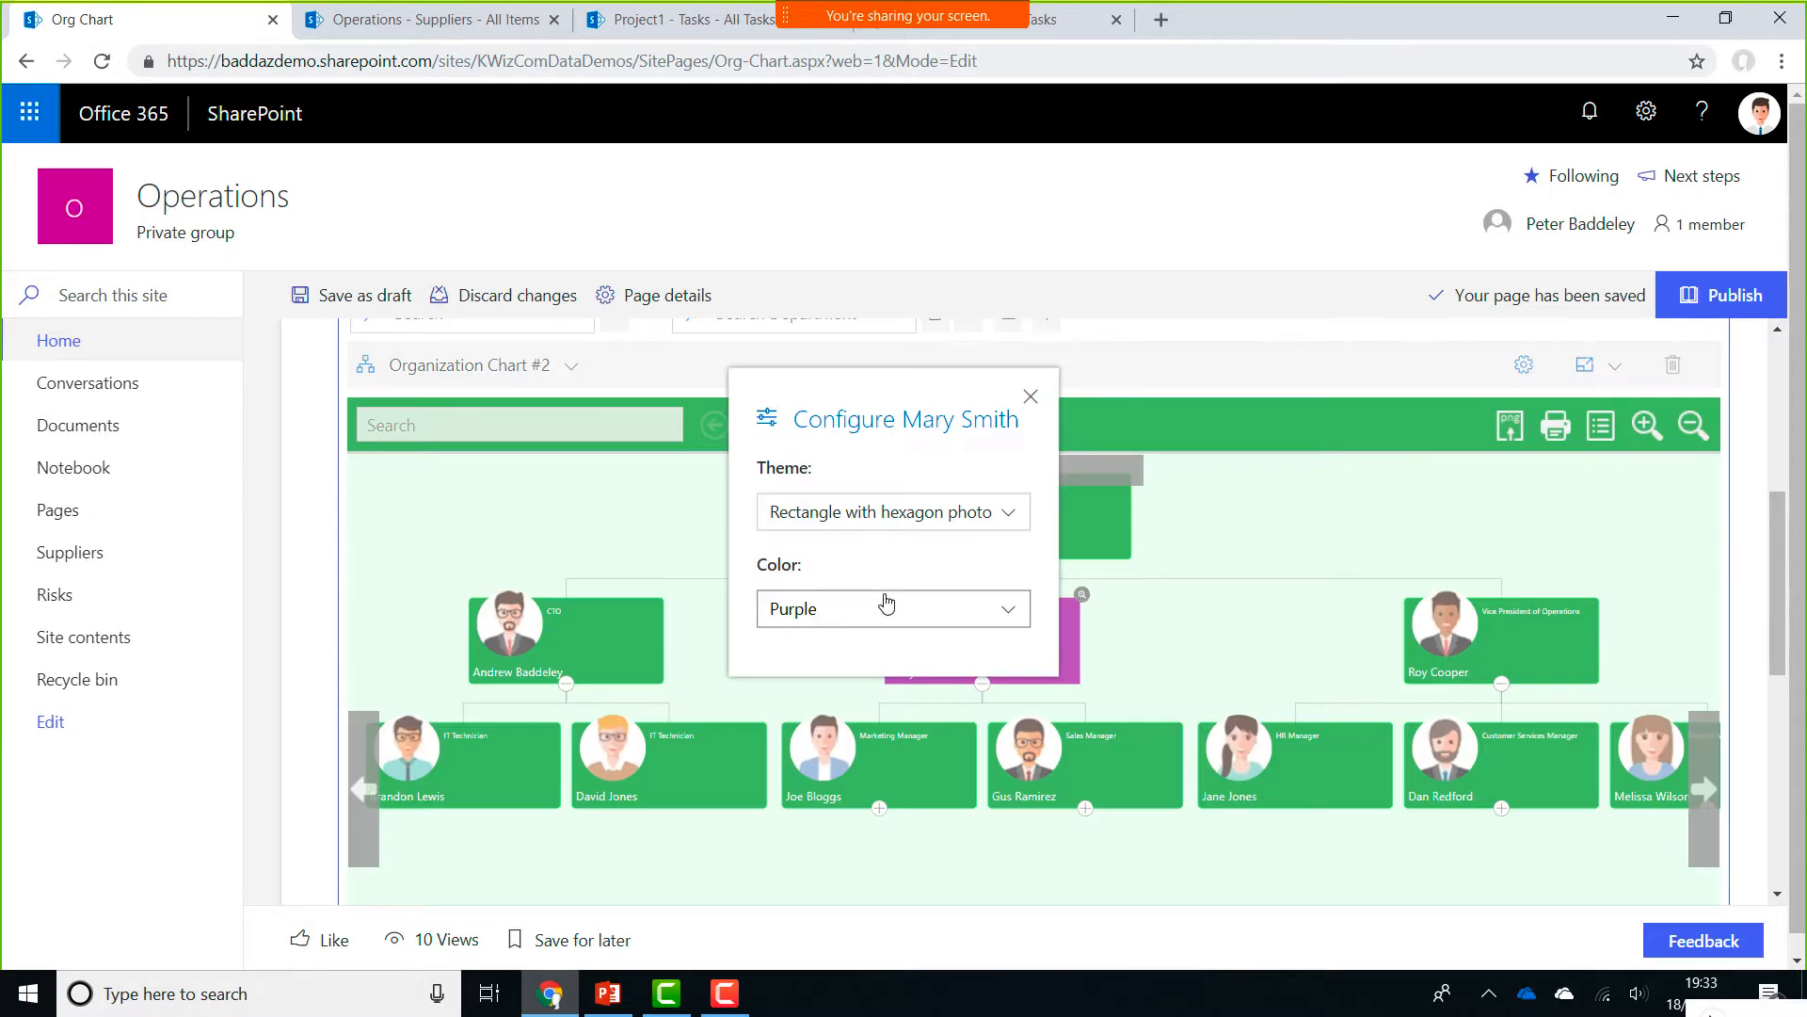
pyautogui.click(992, 513)
pyautogui.moveTo(1019, 589); pyautogui.dragTo(1009, 636)
pyautogui.click(934, 593)
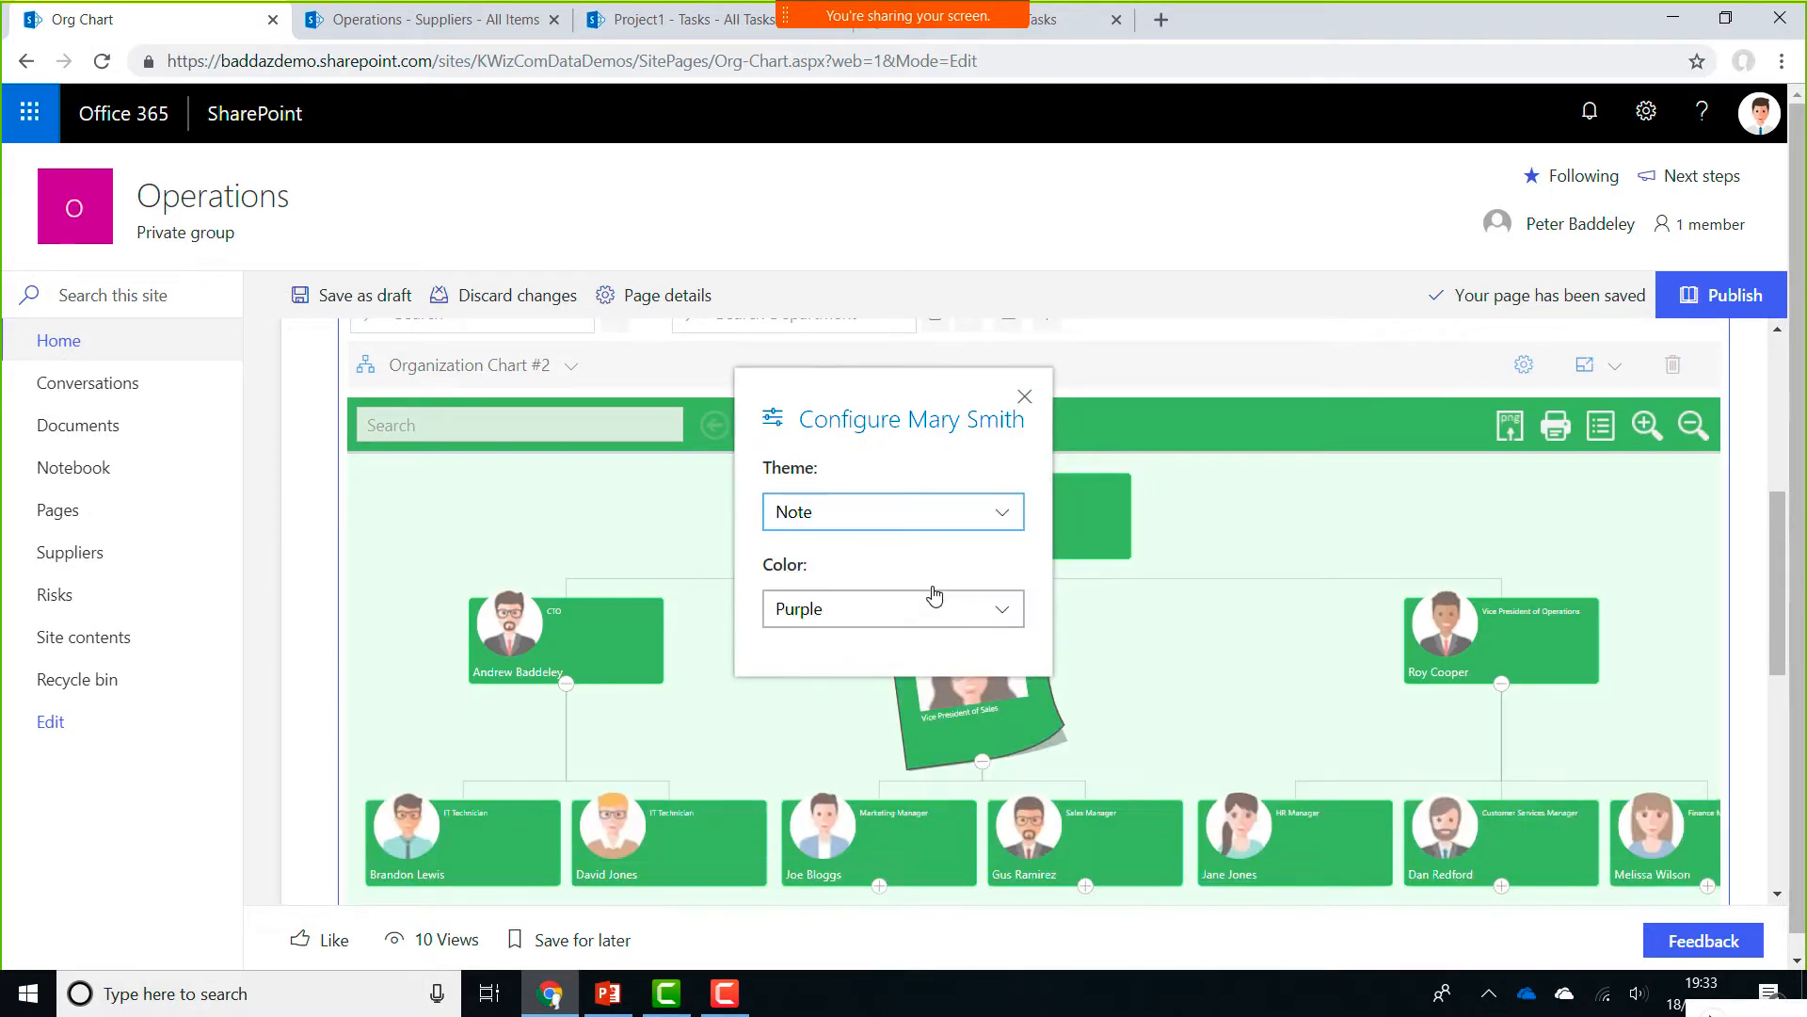
pyautogui.click(1024, 399)
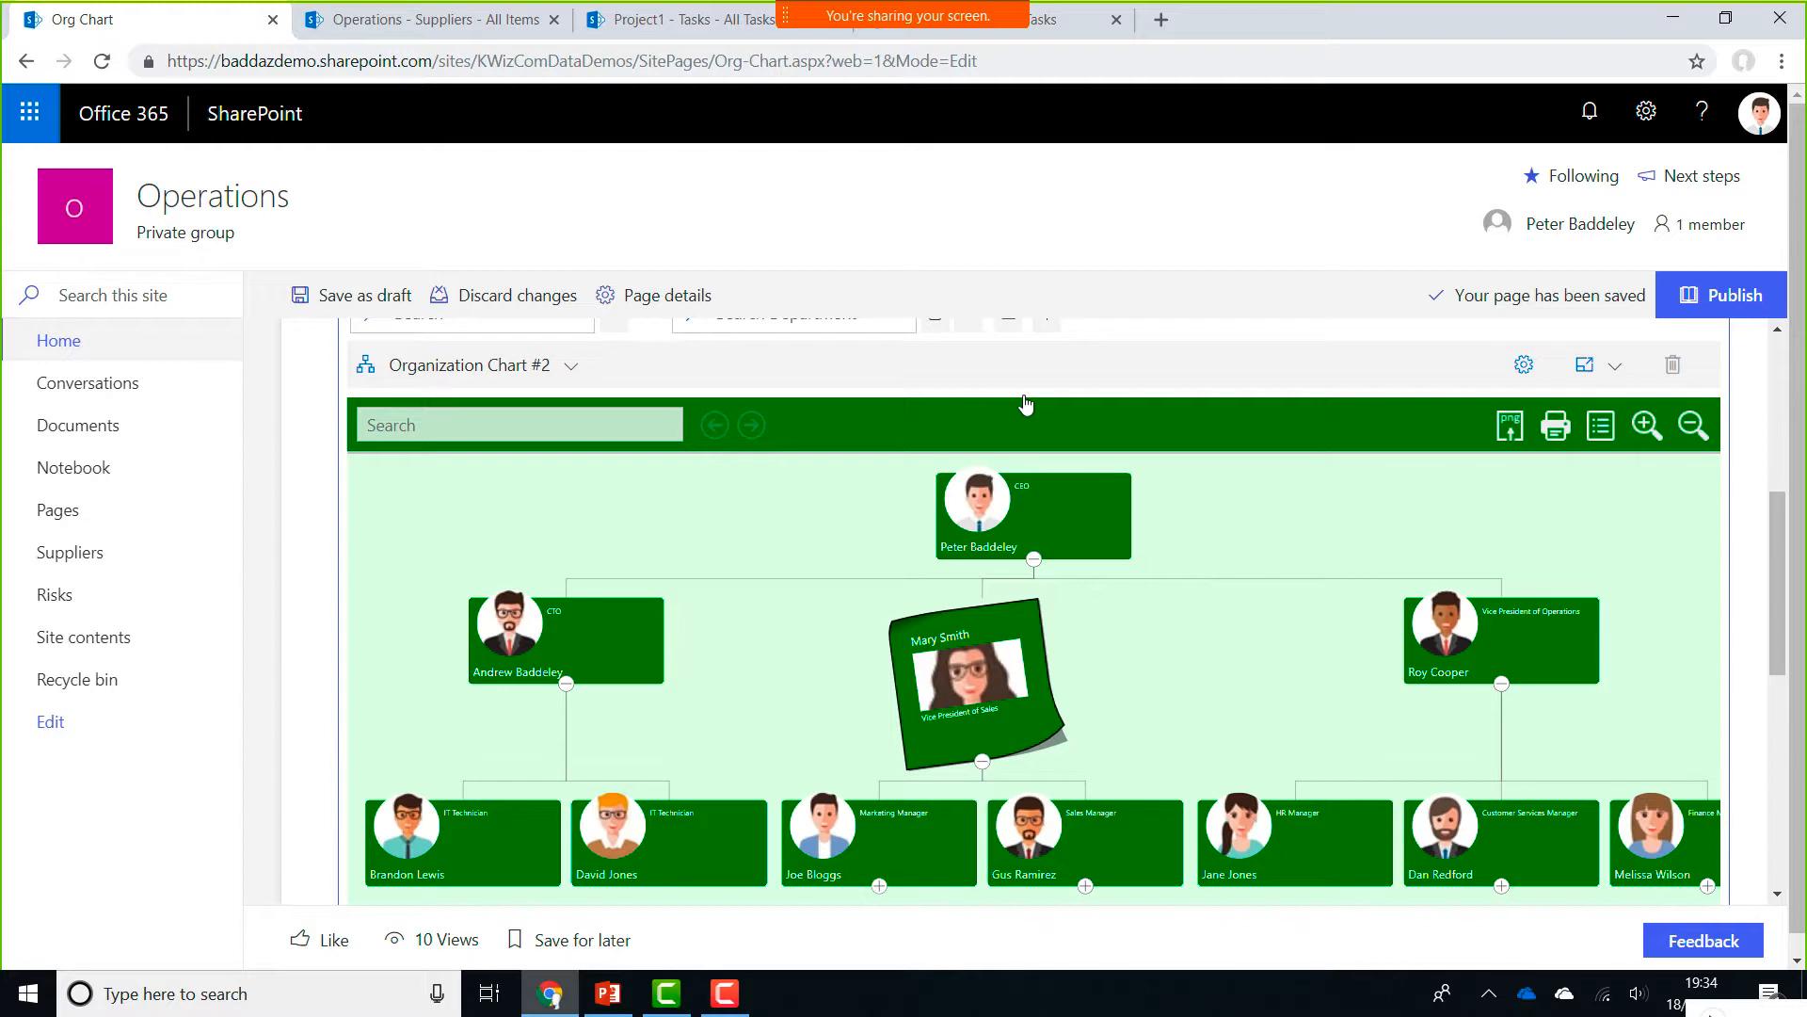
# Publish the Org Chart page and open the Data View Plus page from the site's home page
pyautogui.click(1749, 299)
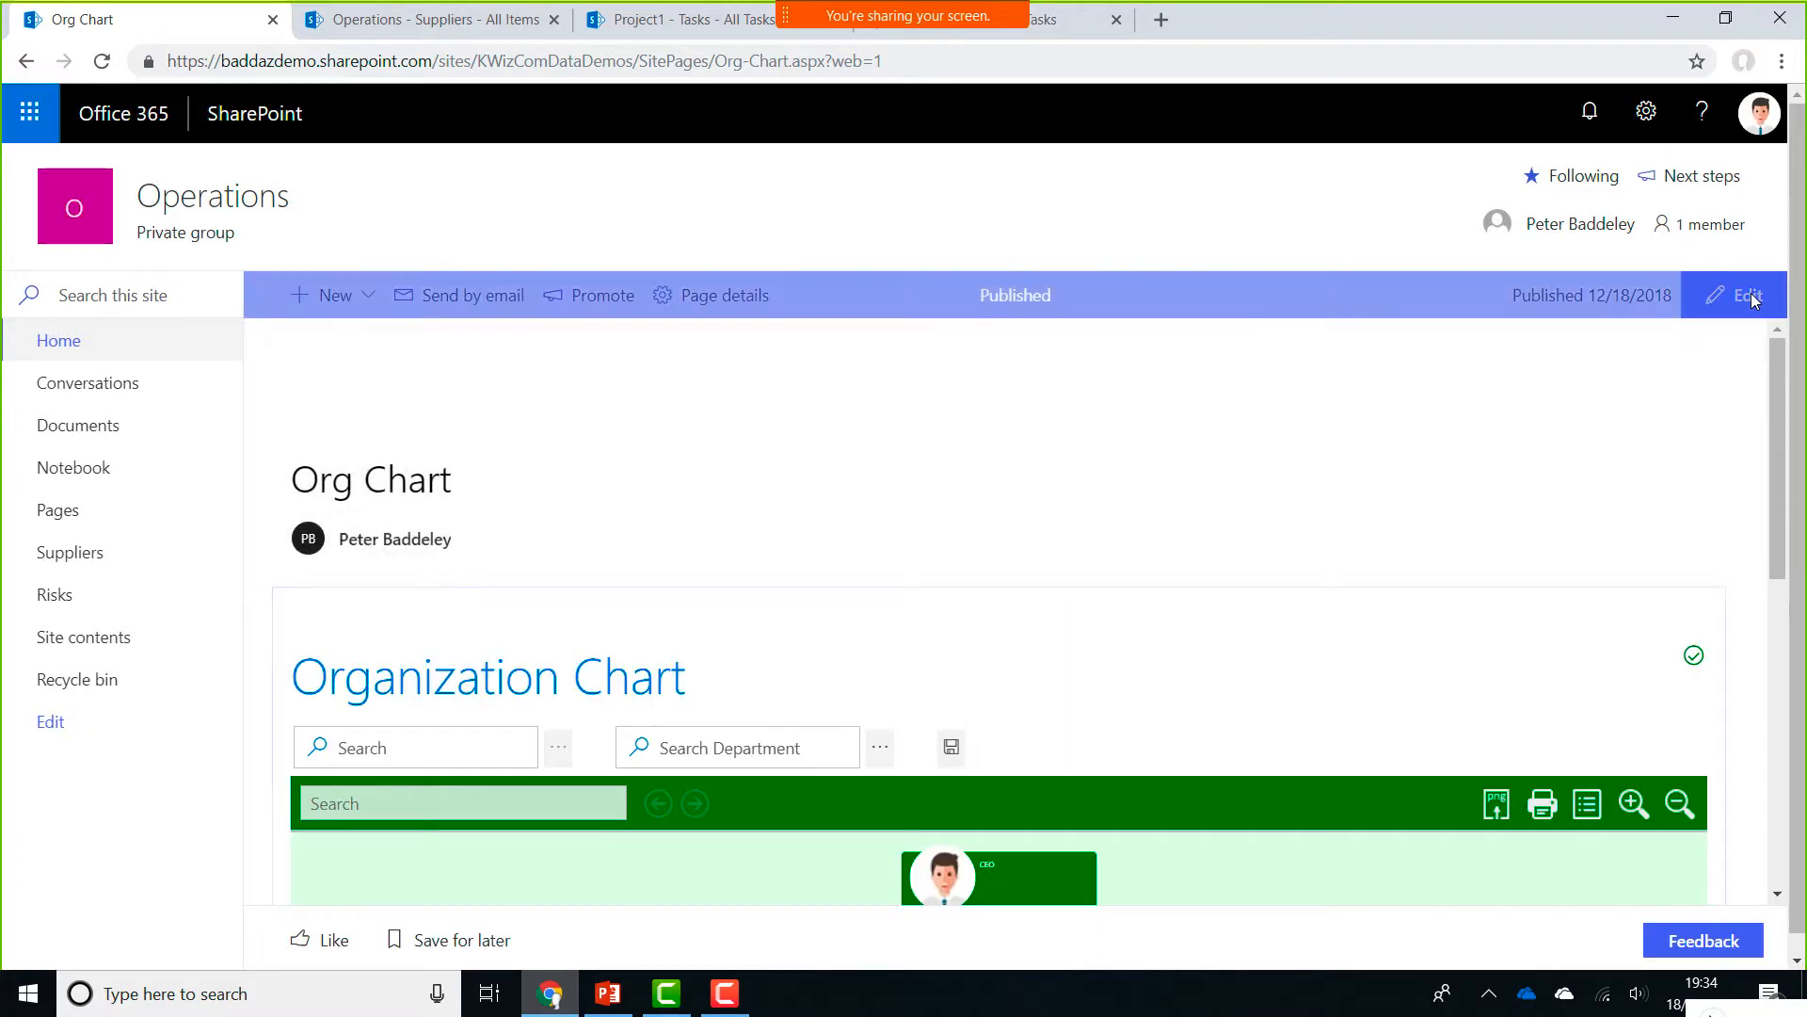
pyautogui.click(87, 343)
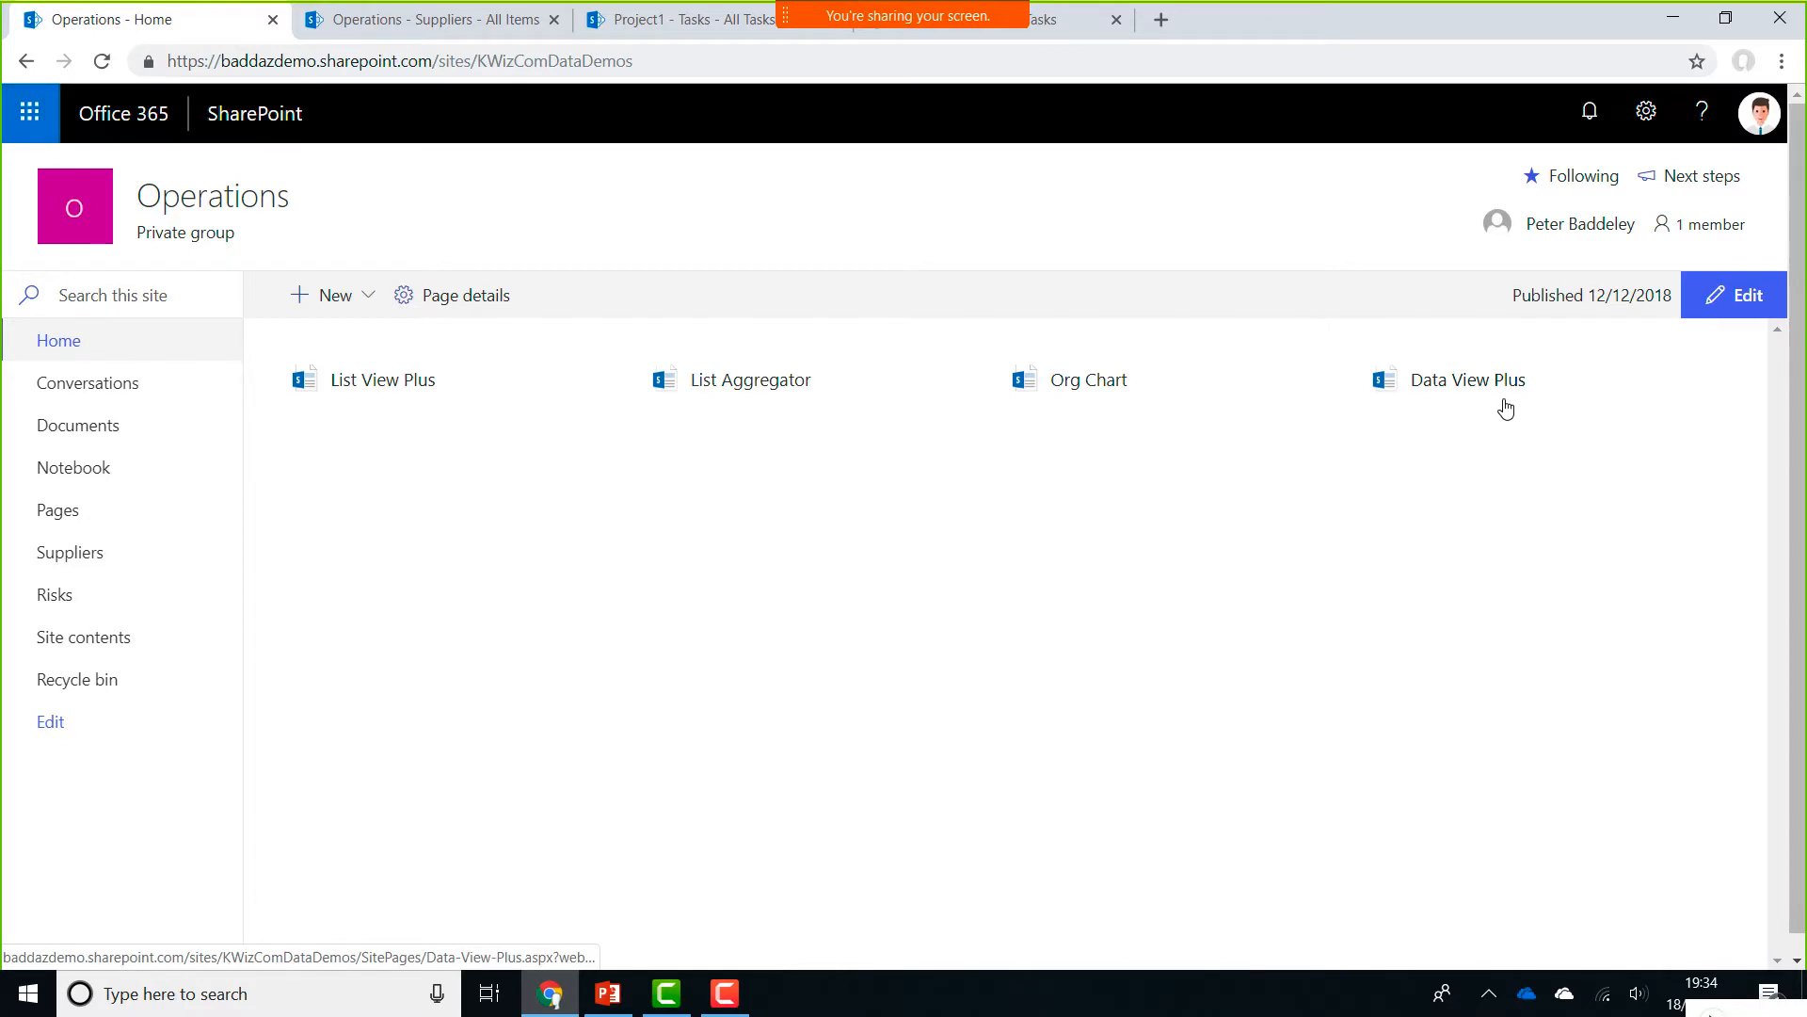
pyautogui.click(1494, 391)
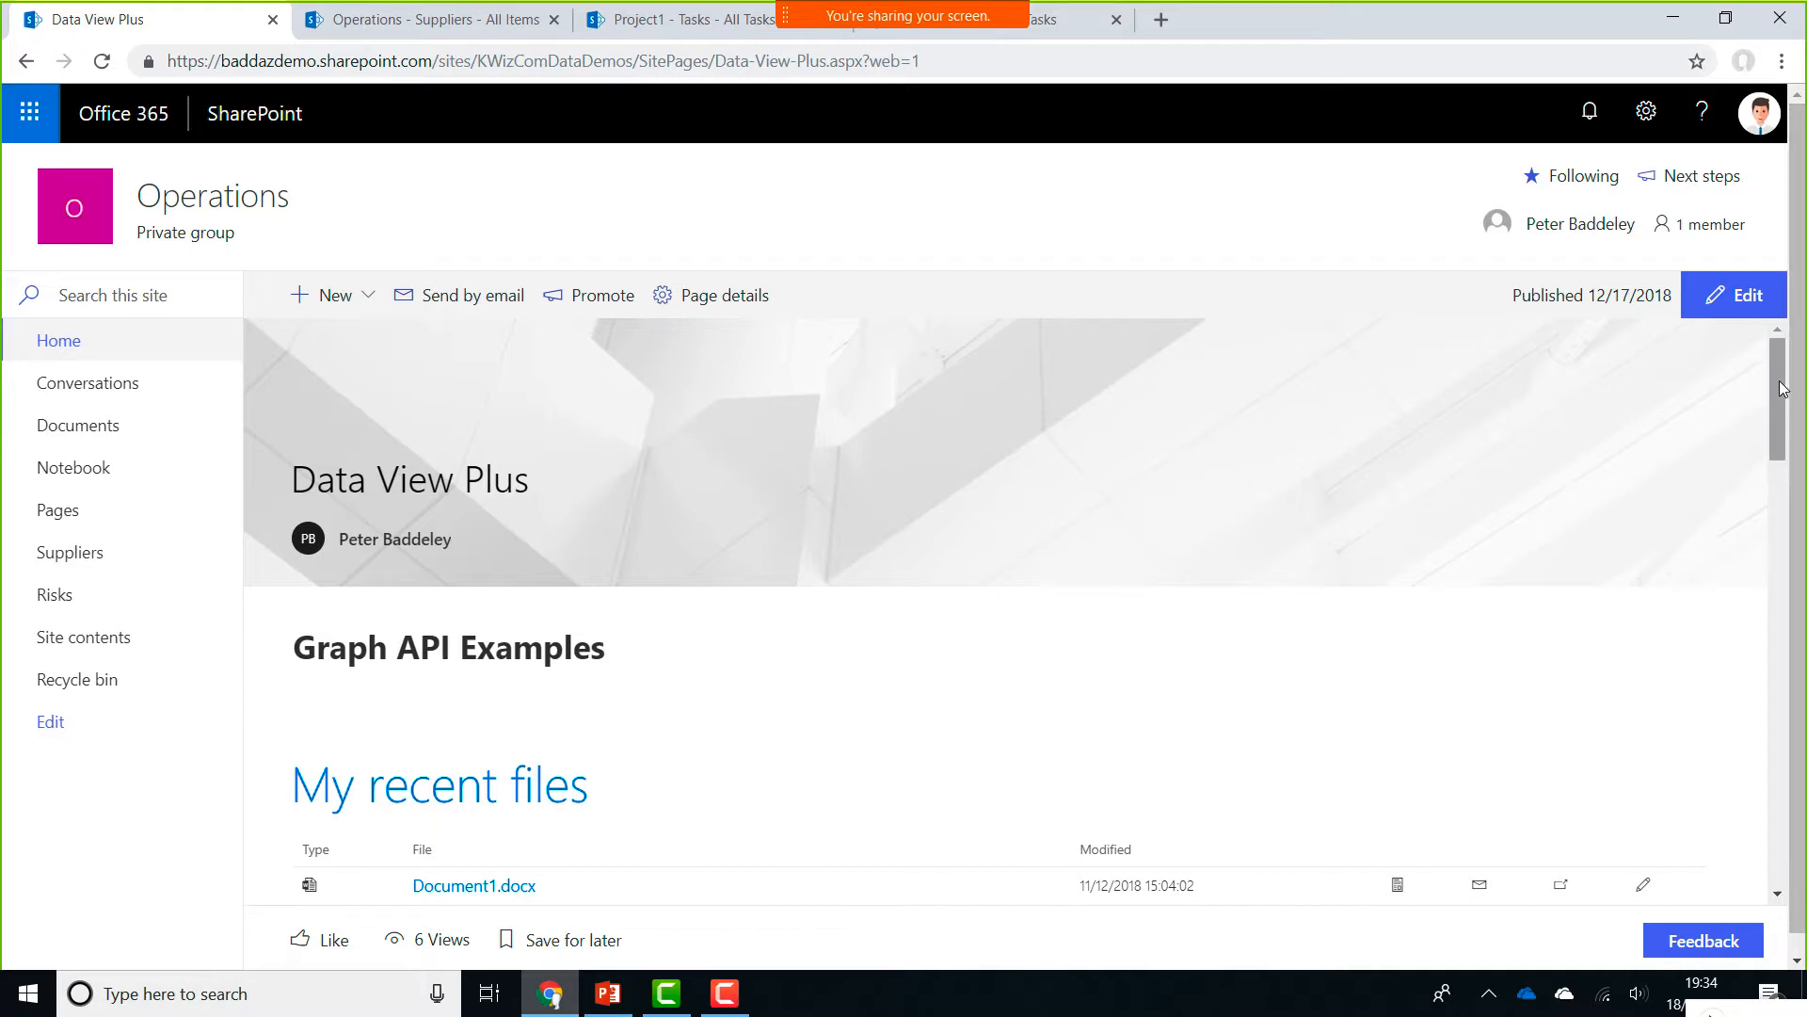
pyautogui.moveTo(1782, 395); pyautogui.dragTo(1796, 460)
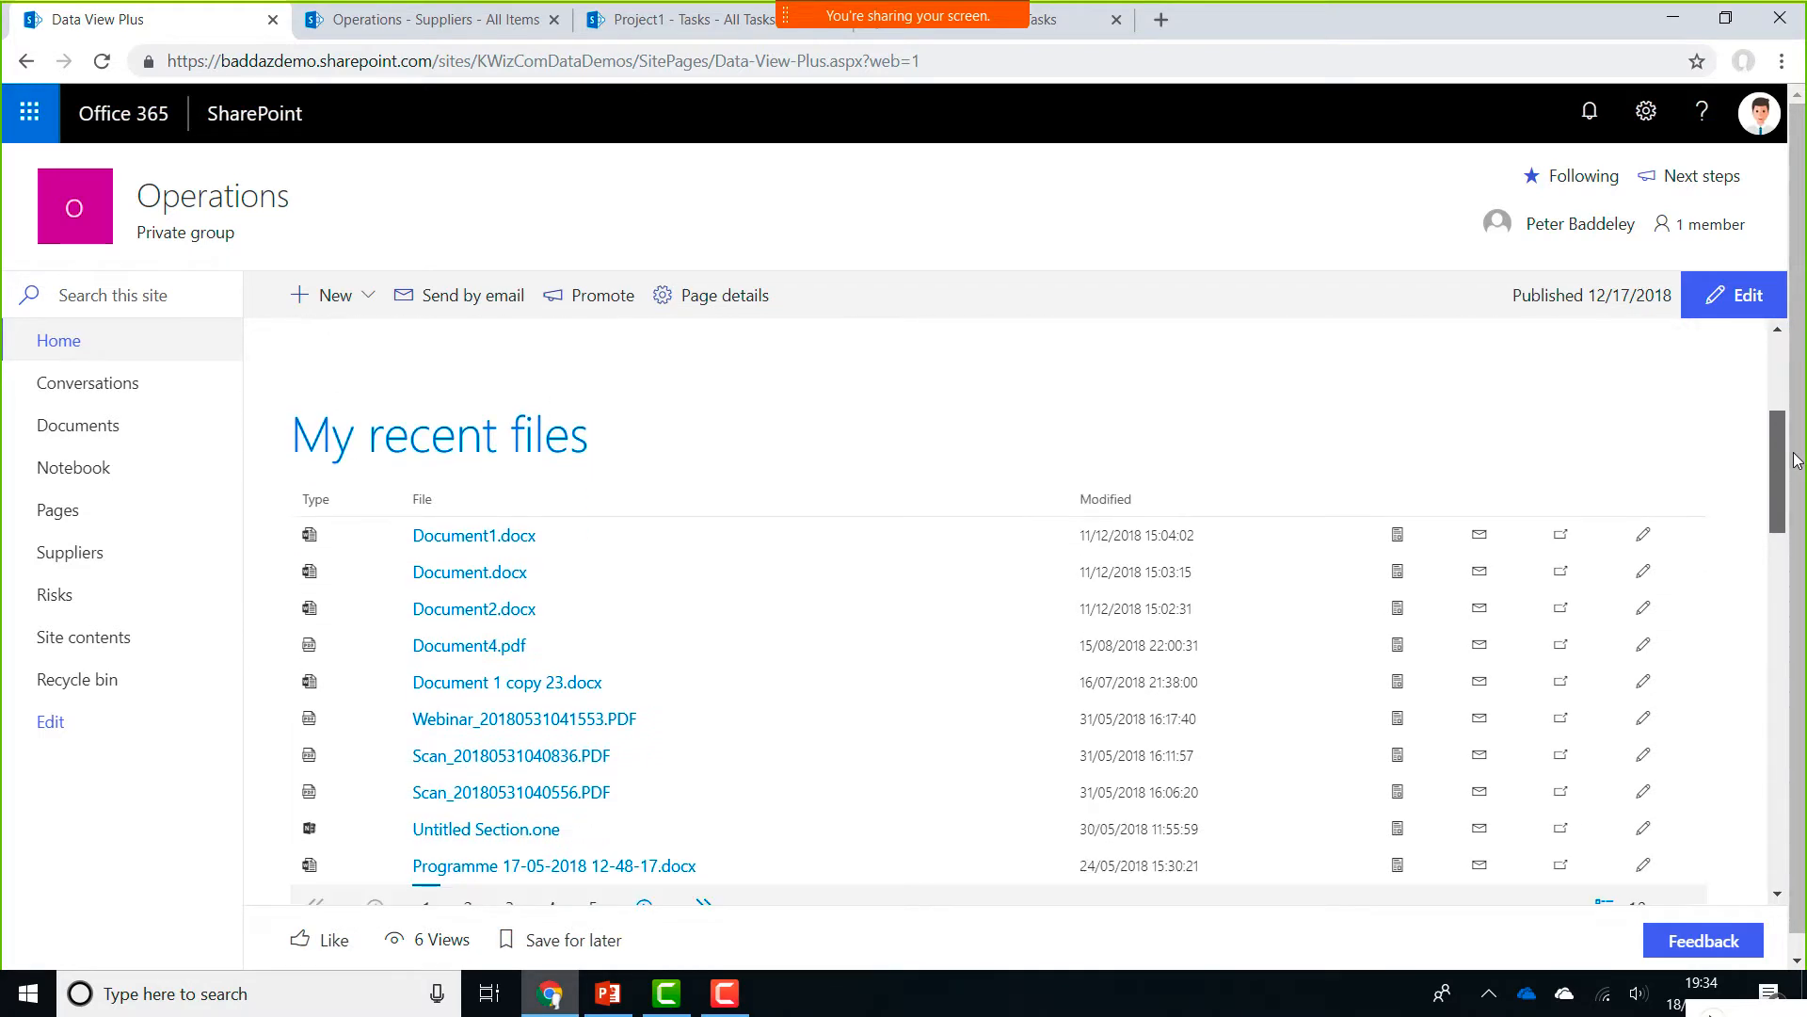
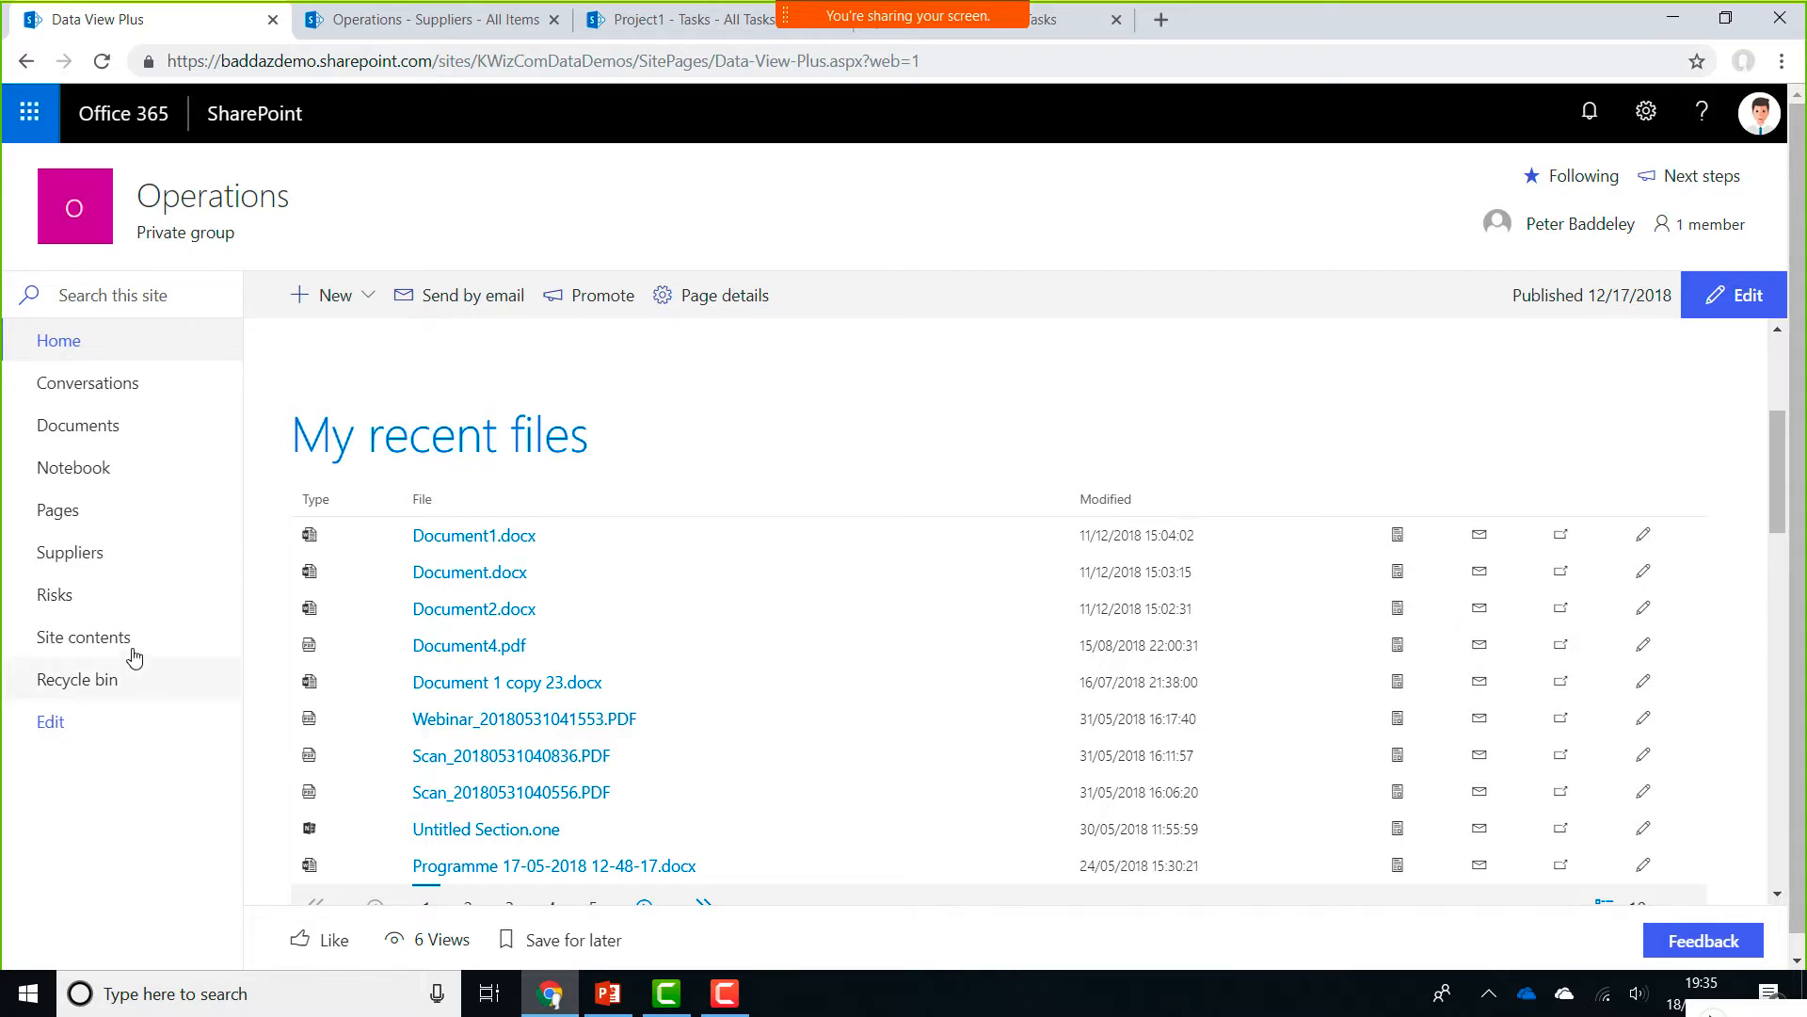
# Open the site's Risks list in a new browser tab and look over its items and columns
pyautogui.rightClick(85, 597)
pyautogui.click(149, 607)
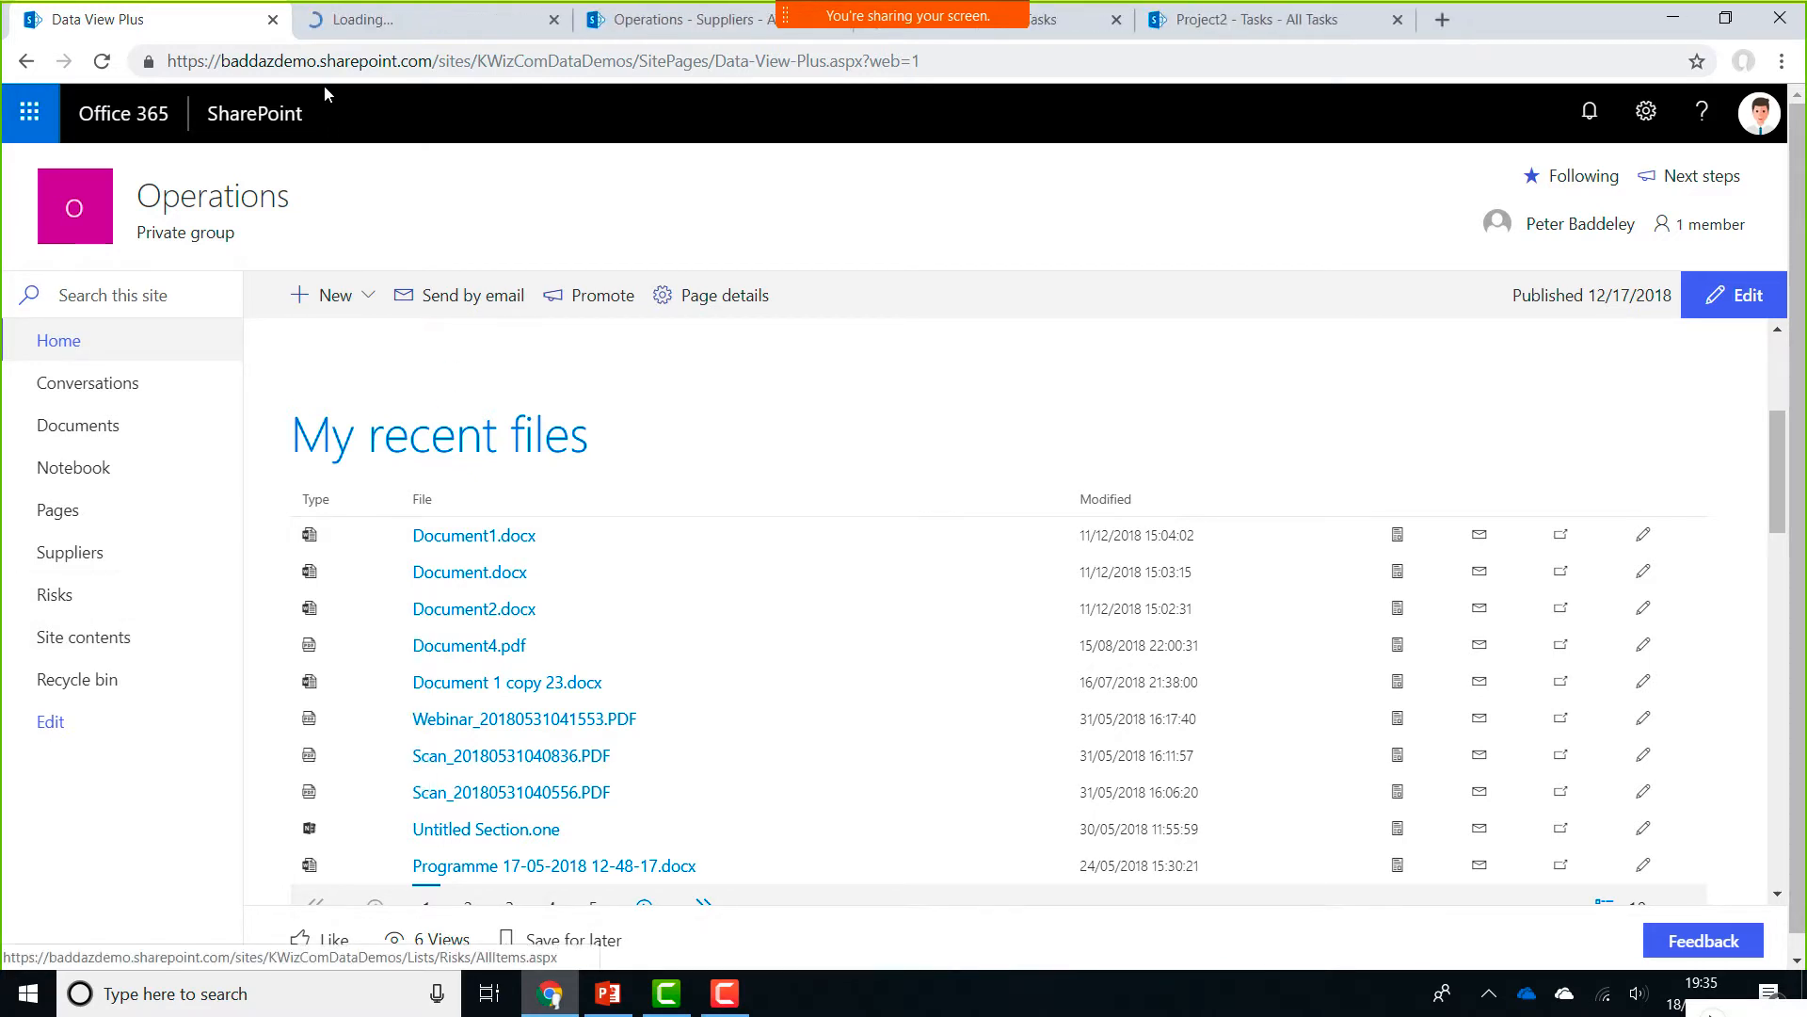
pyautogui.click(397, 25)
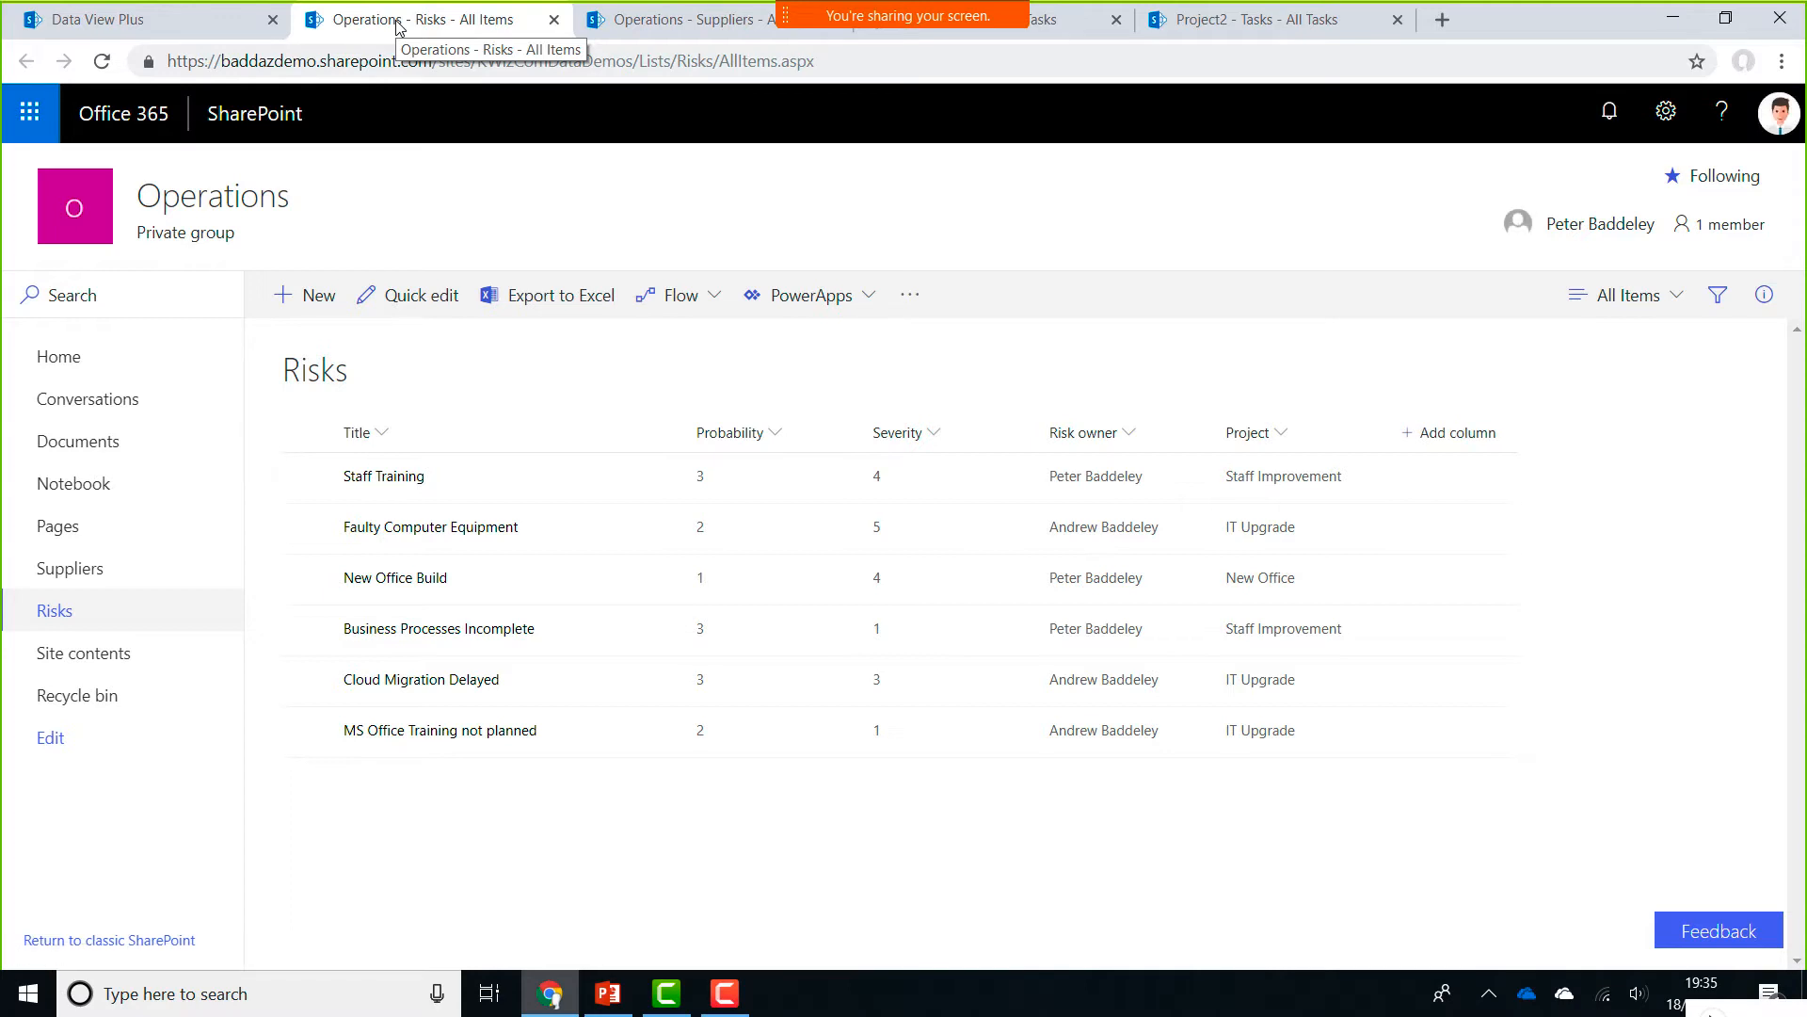
# Return to the Data View Plus page and examine the Custom Control Example with its risks and probability/severity matrix
pyautogui.click(253, 14)
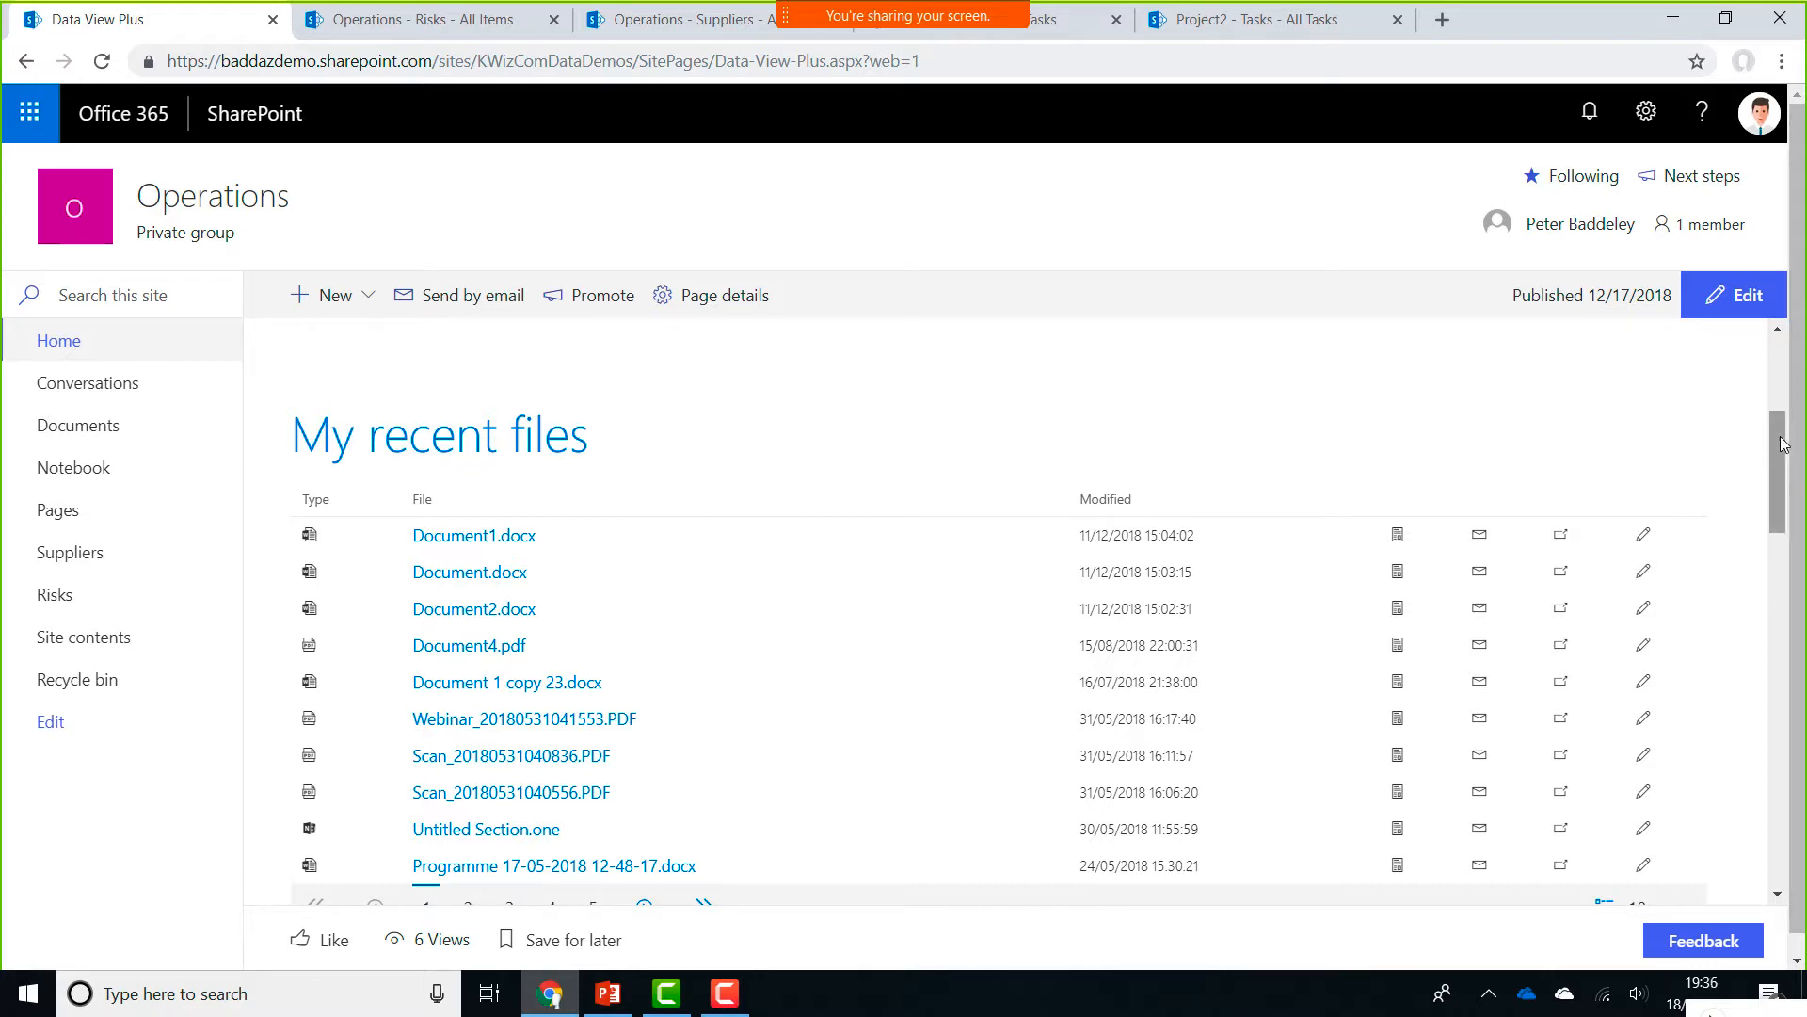
pyautogui.scroll(-1, 1775, 499)
pyautogui.scroll(-10, 1774, 499)
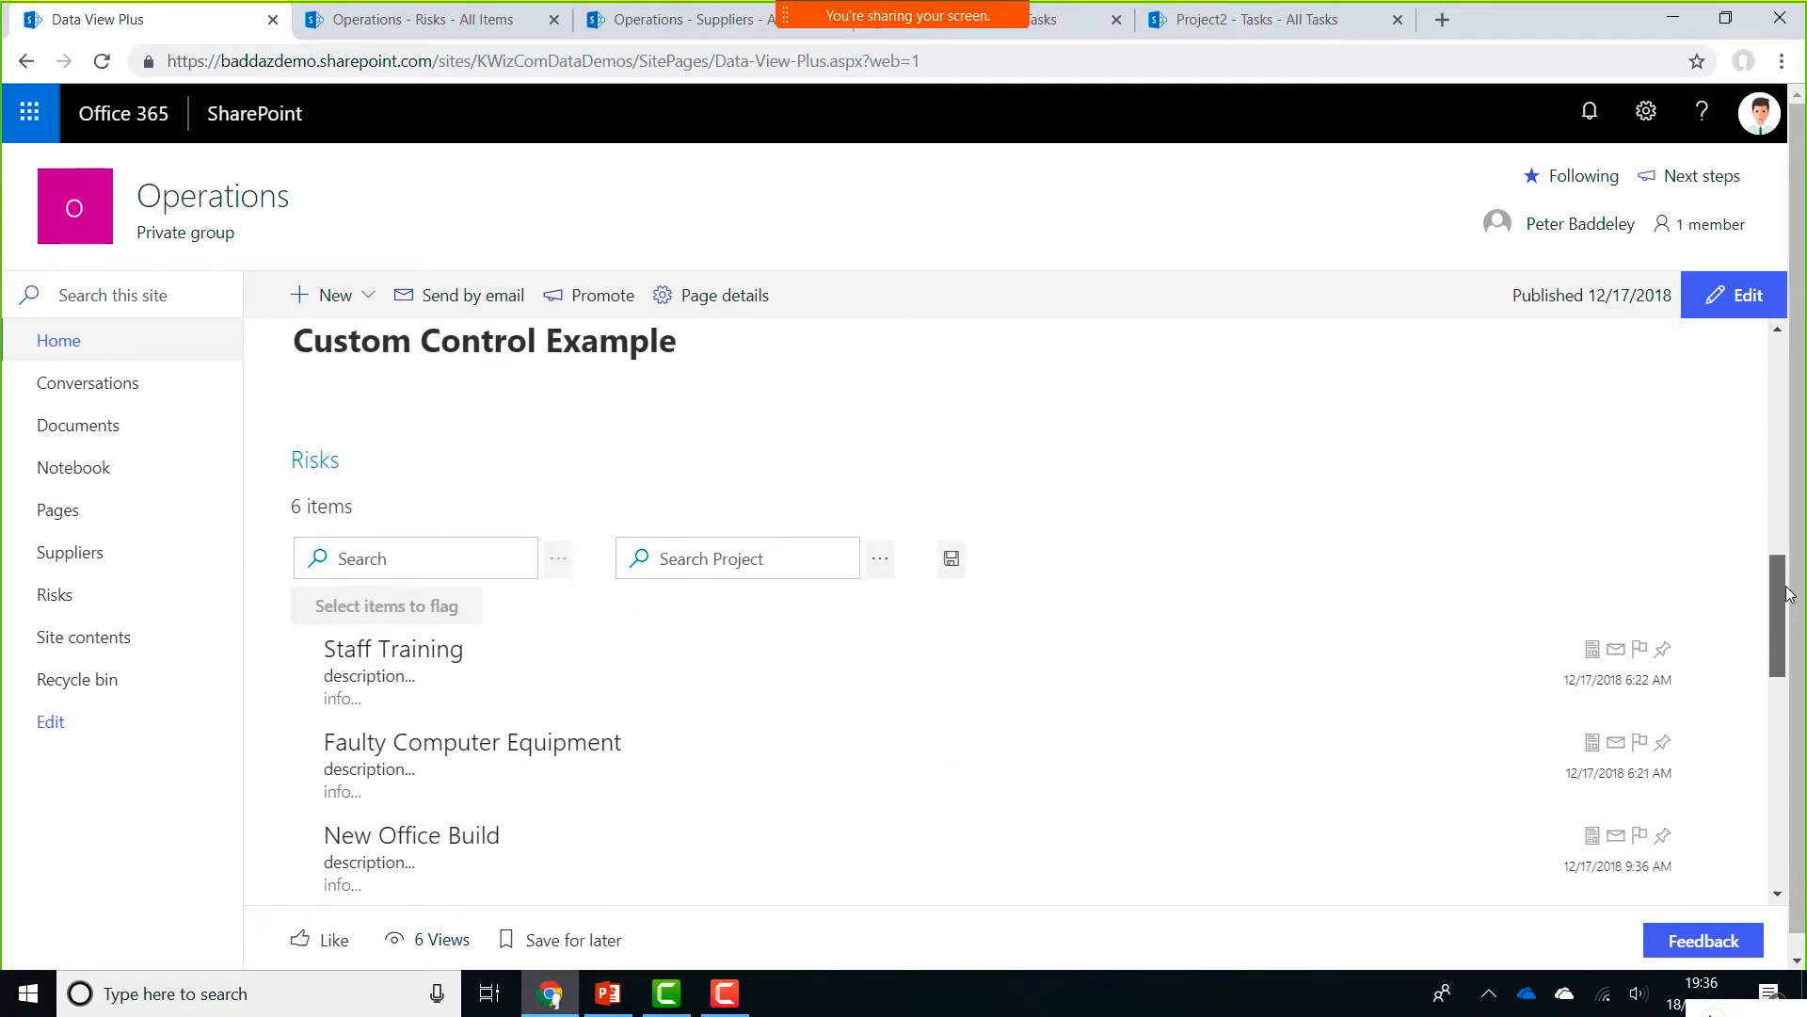
pyautogui.moveTo(1791, 602); pyautogui.dragTo(1788, 758)
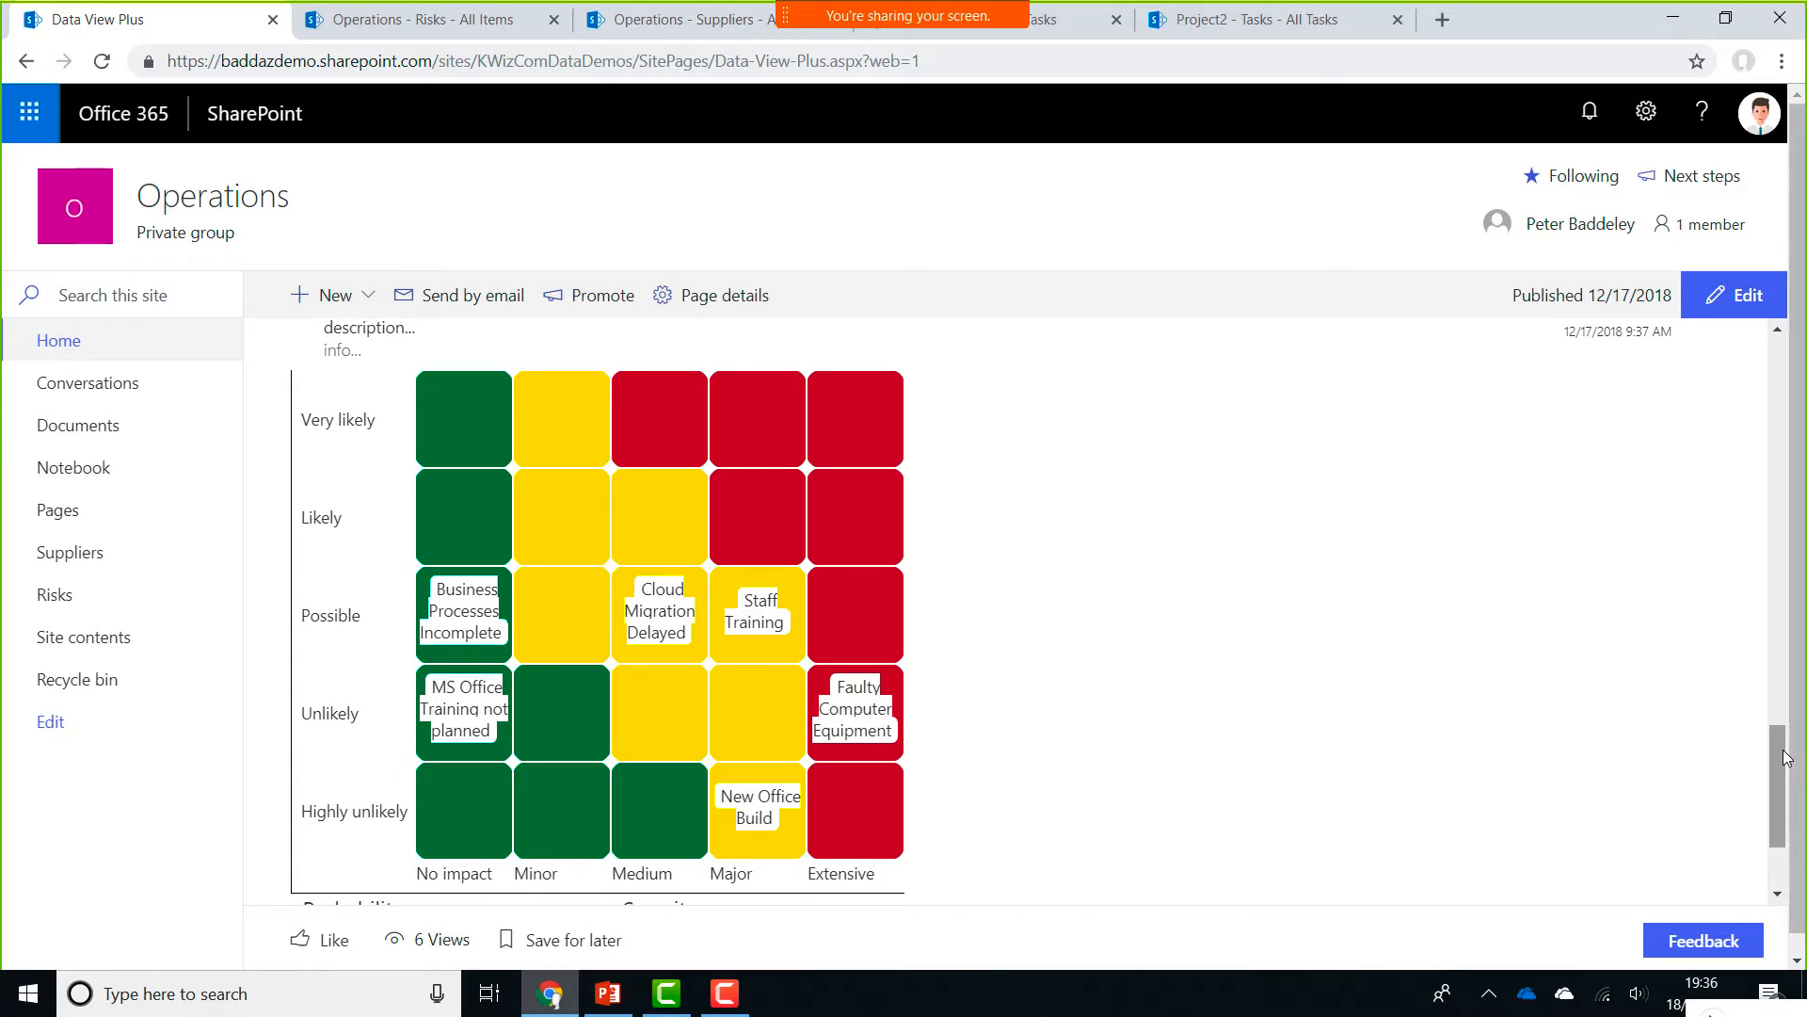
pyautogui.moveTo(1787, 758); pyautogui.dragTo(1788, 774)
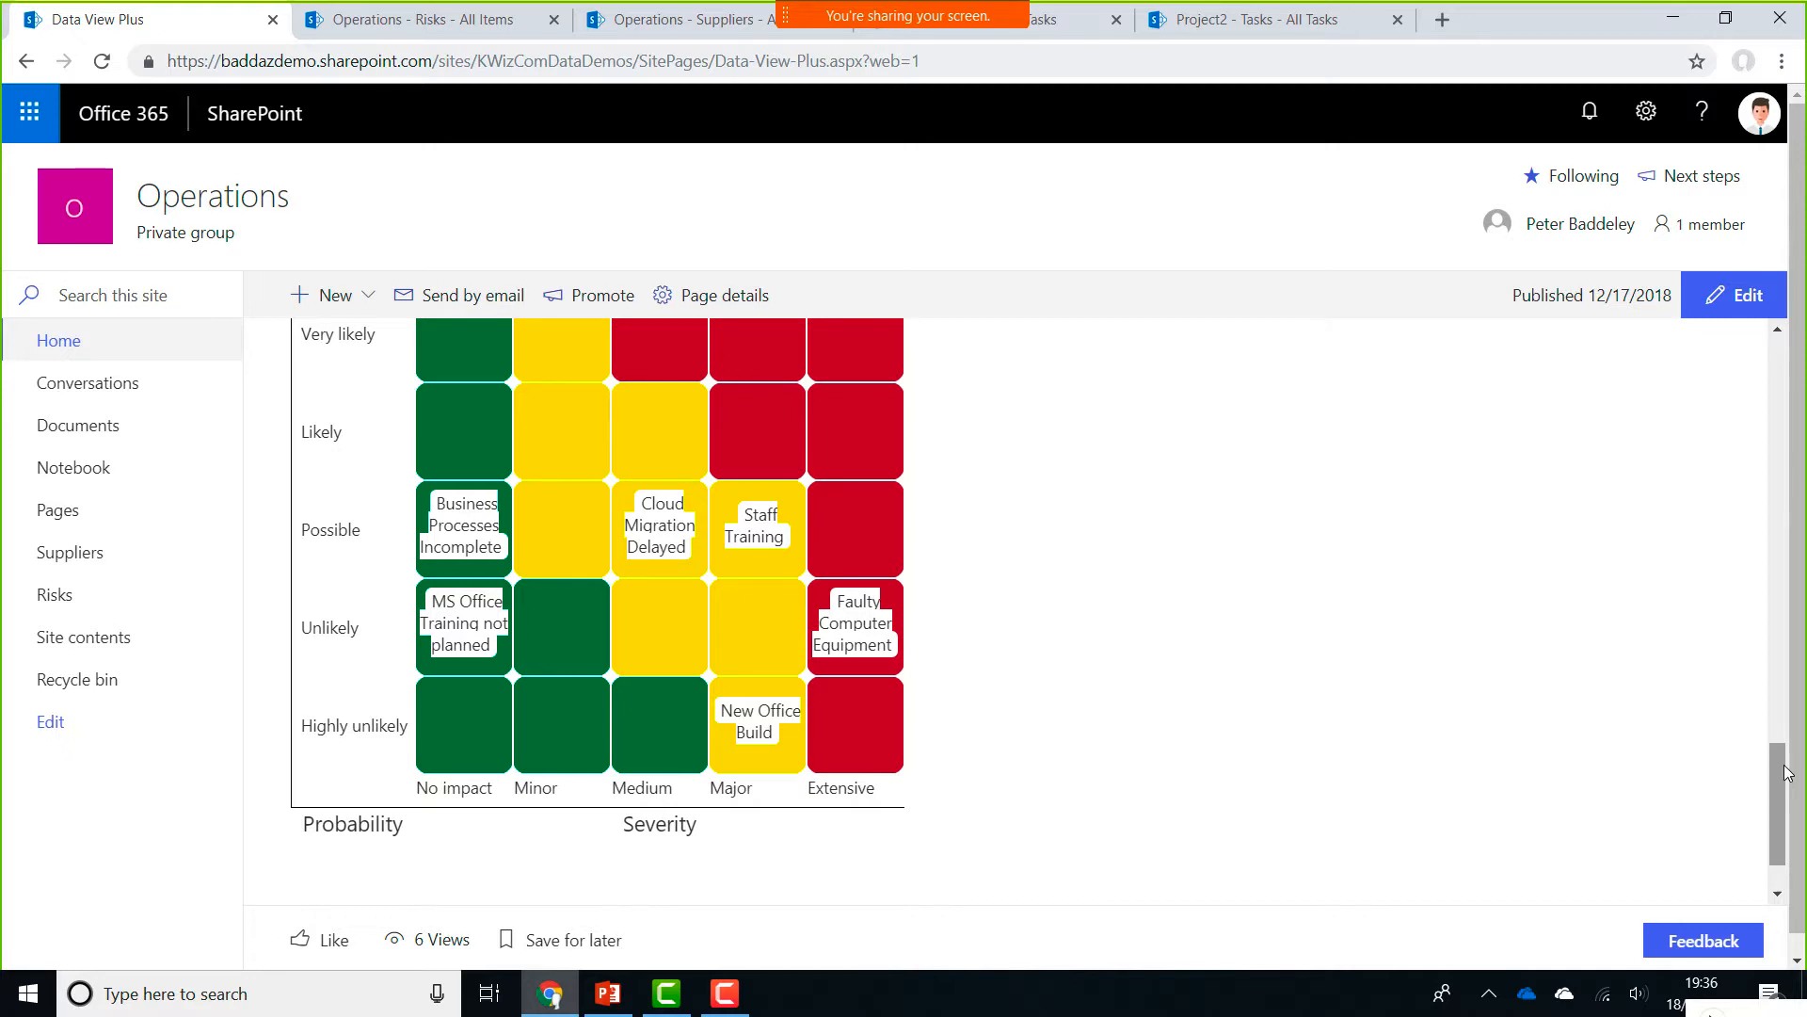
# Put the page in edit mode and add a Data View Plus web part above the Graph API Examples heading
pyautogui.moveTo(1779, 793); pyautogui.dragTo(1767, 355)
pyautogui.click(1732, 301)
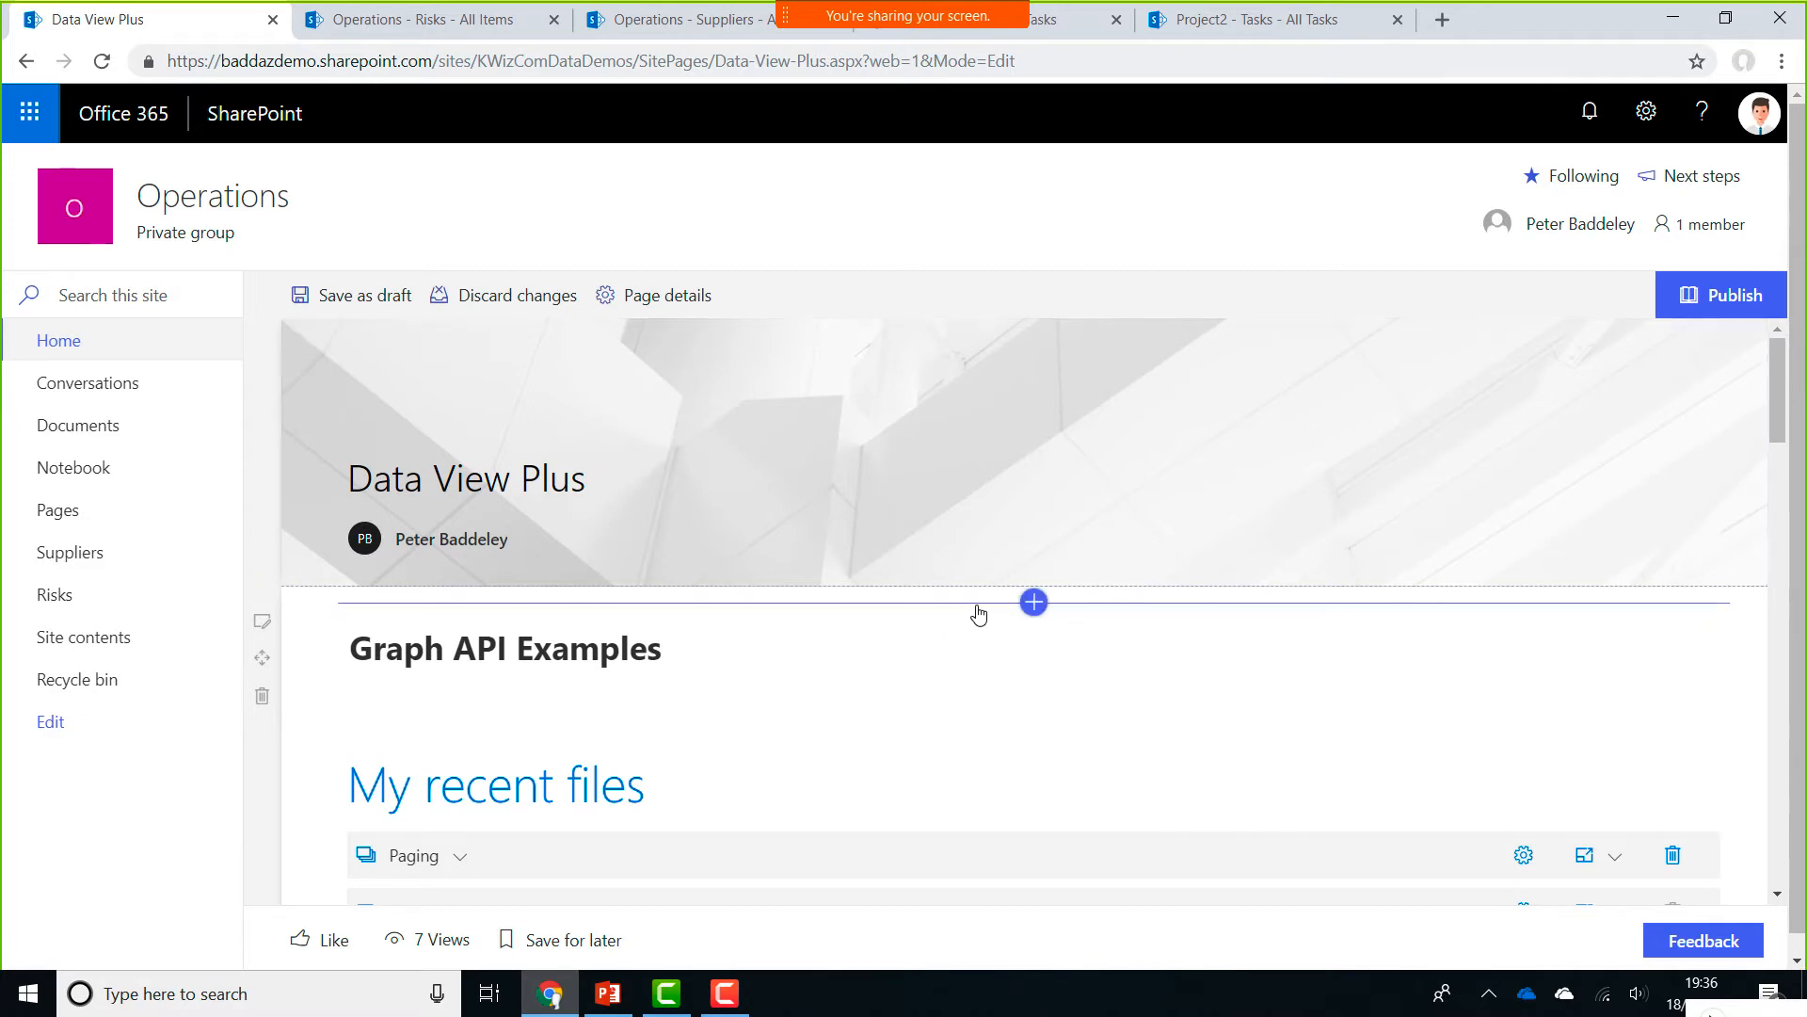
pyautogui.click(1034, 603)
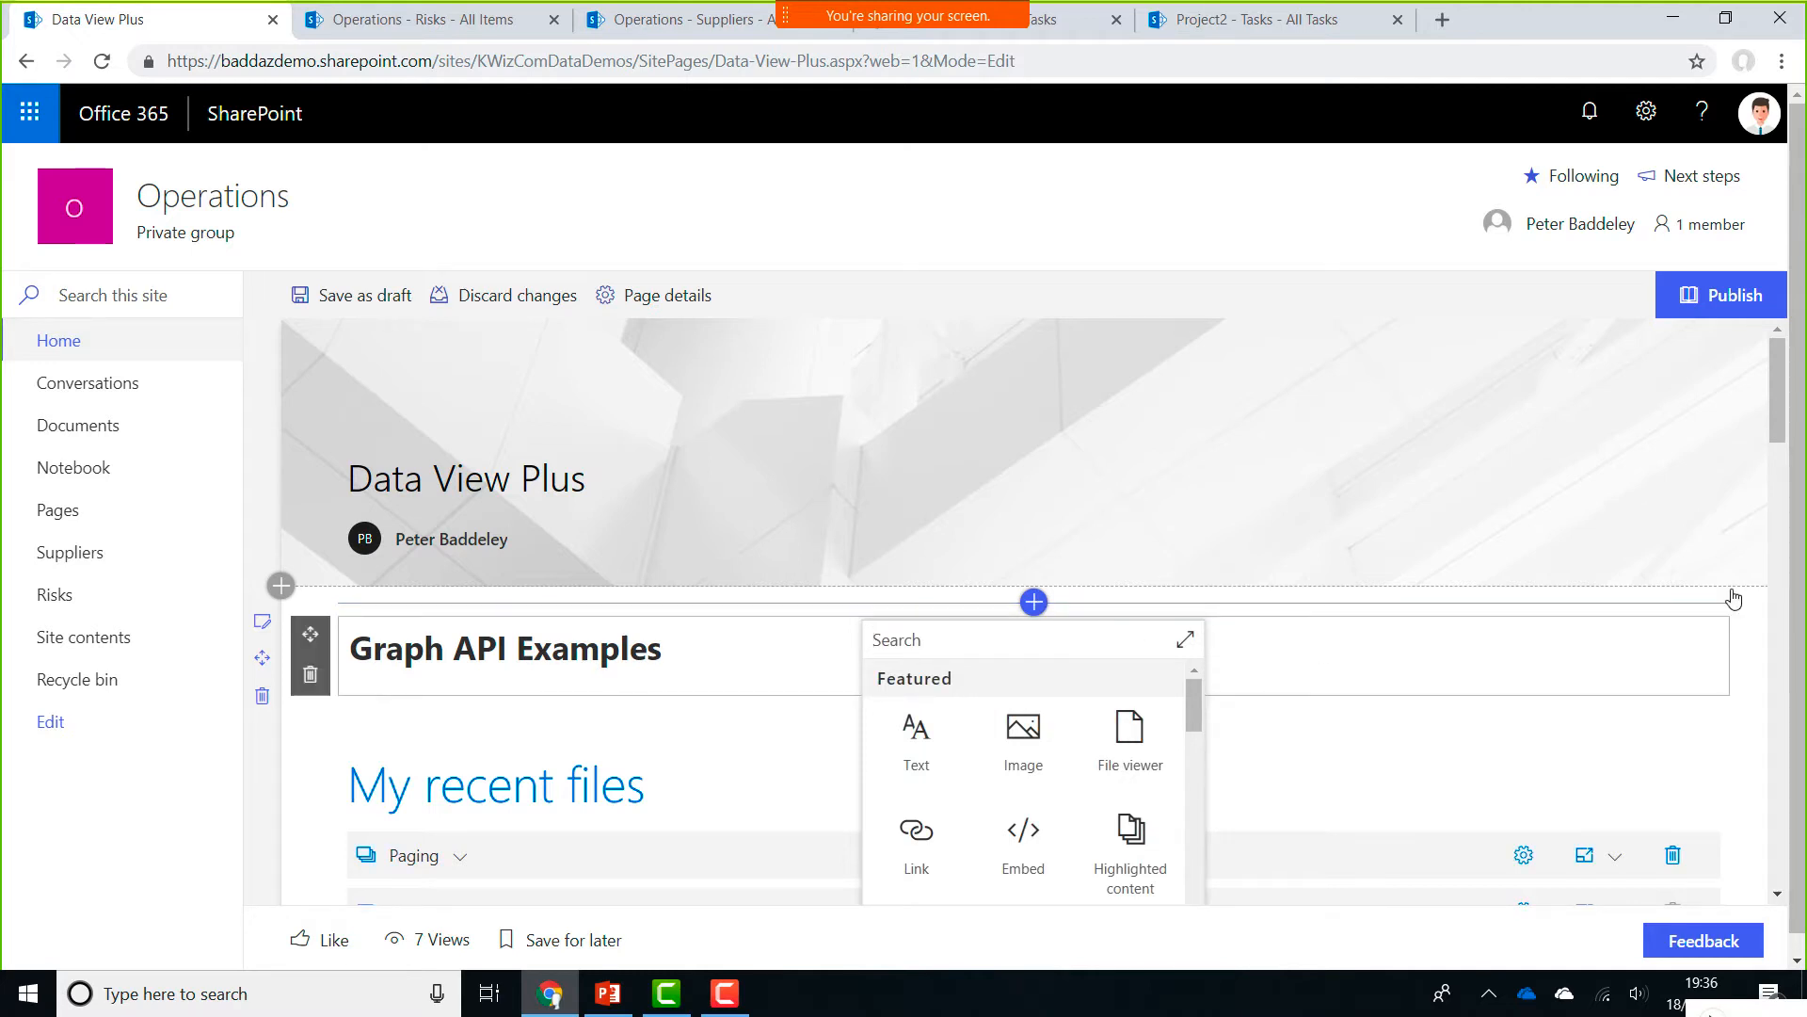
pyautogui.scroll(-3, 1340, 446)
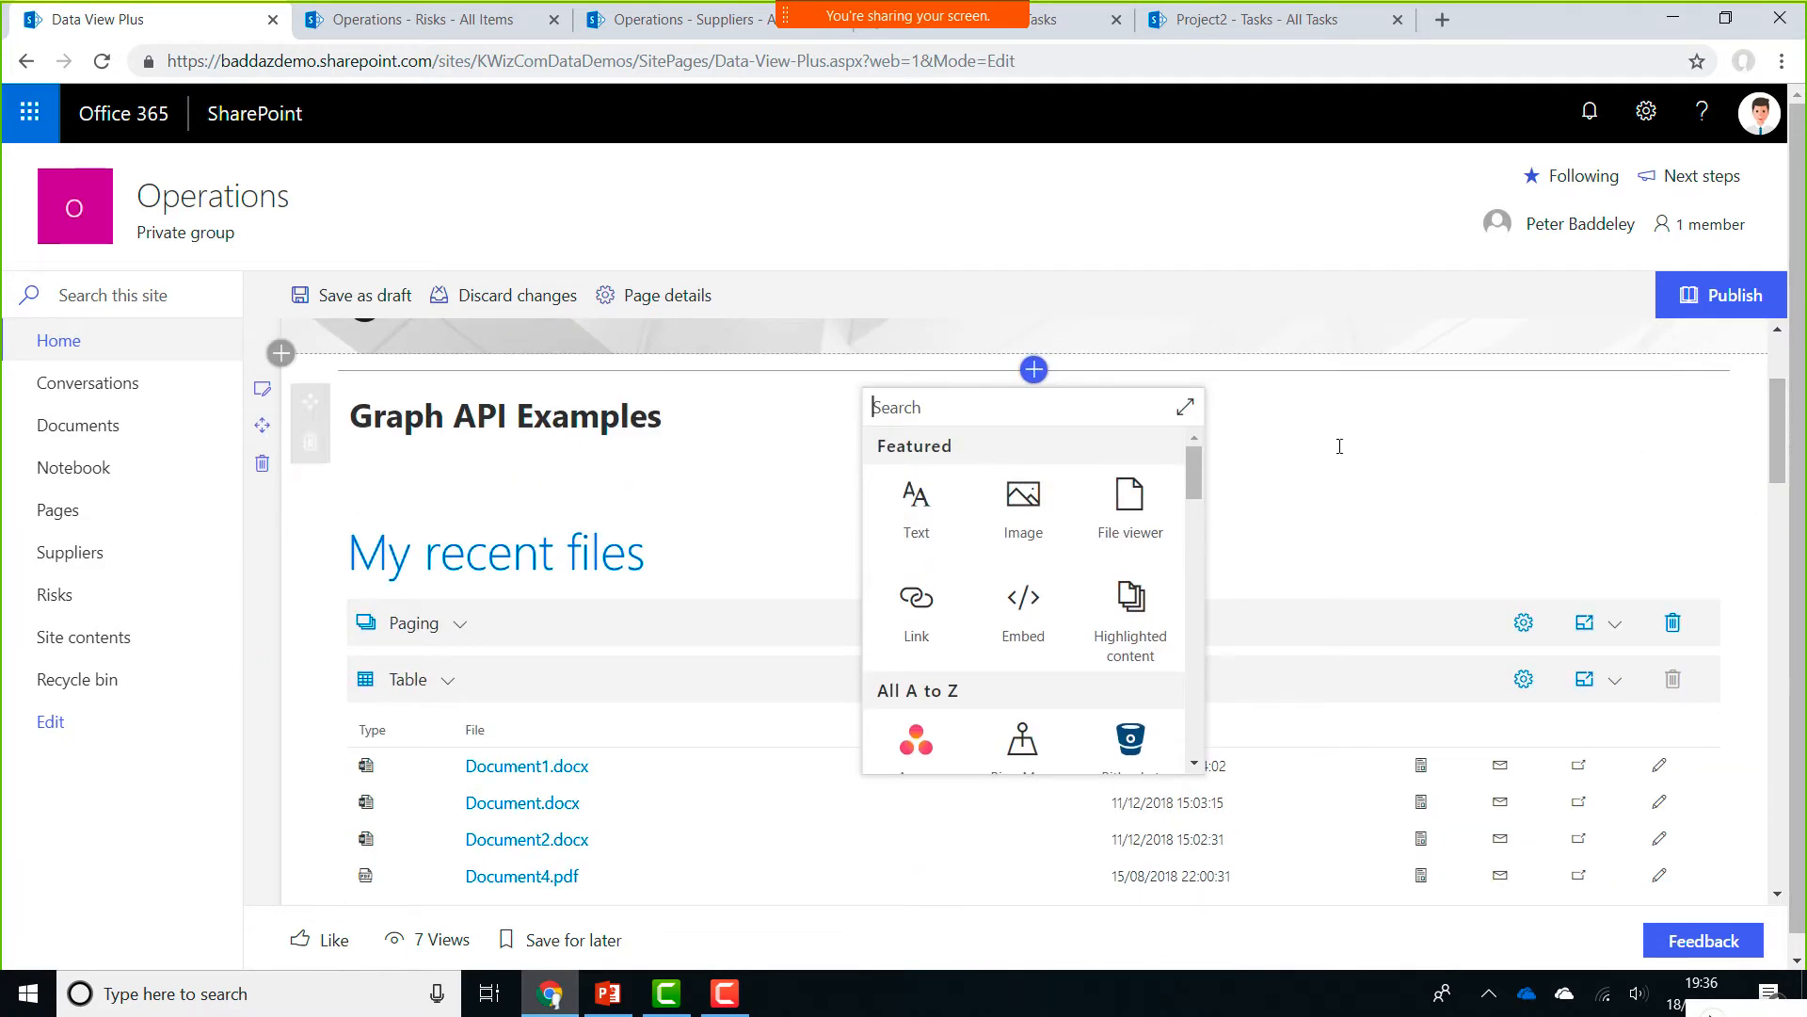
pyautogui.moveTo(1190, 472); pyautogui.dragTo(1192, 533)
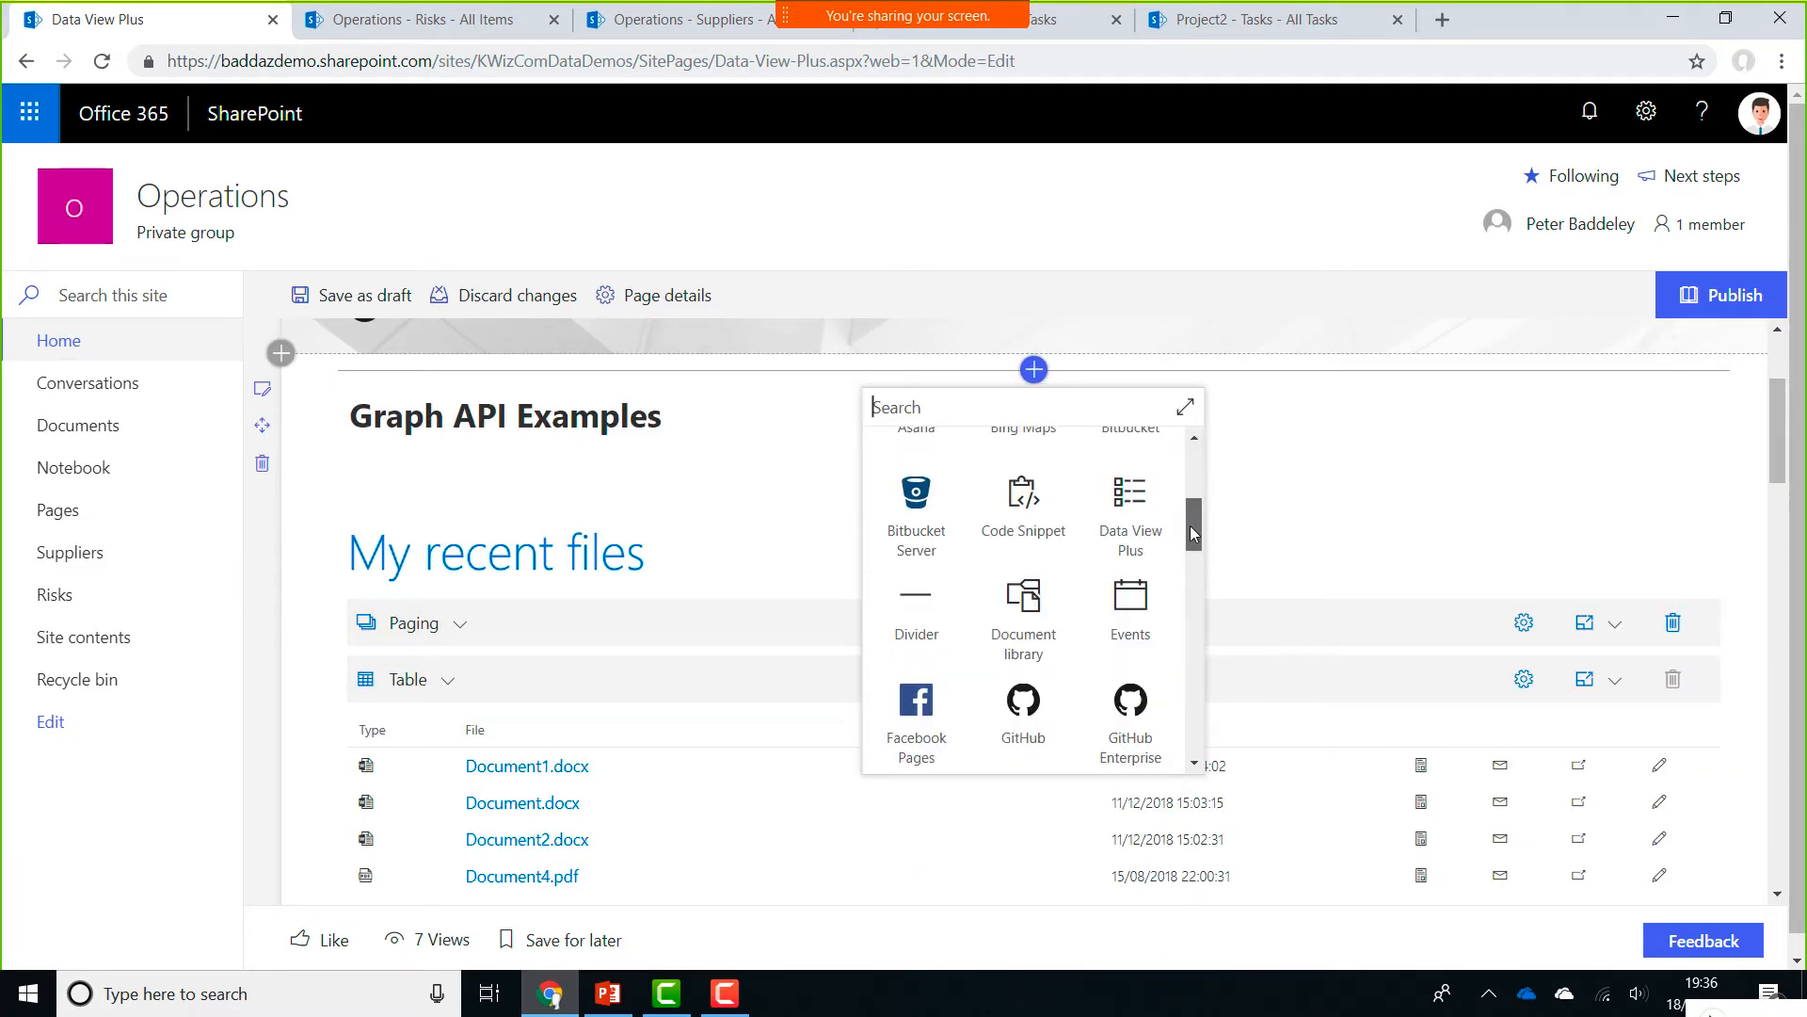
pyautogui.click(1152, 530)
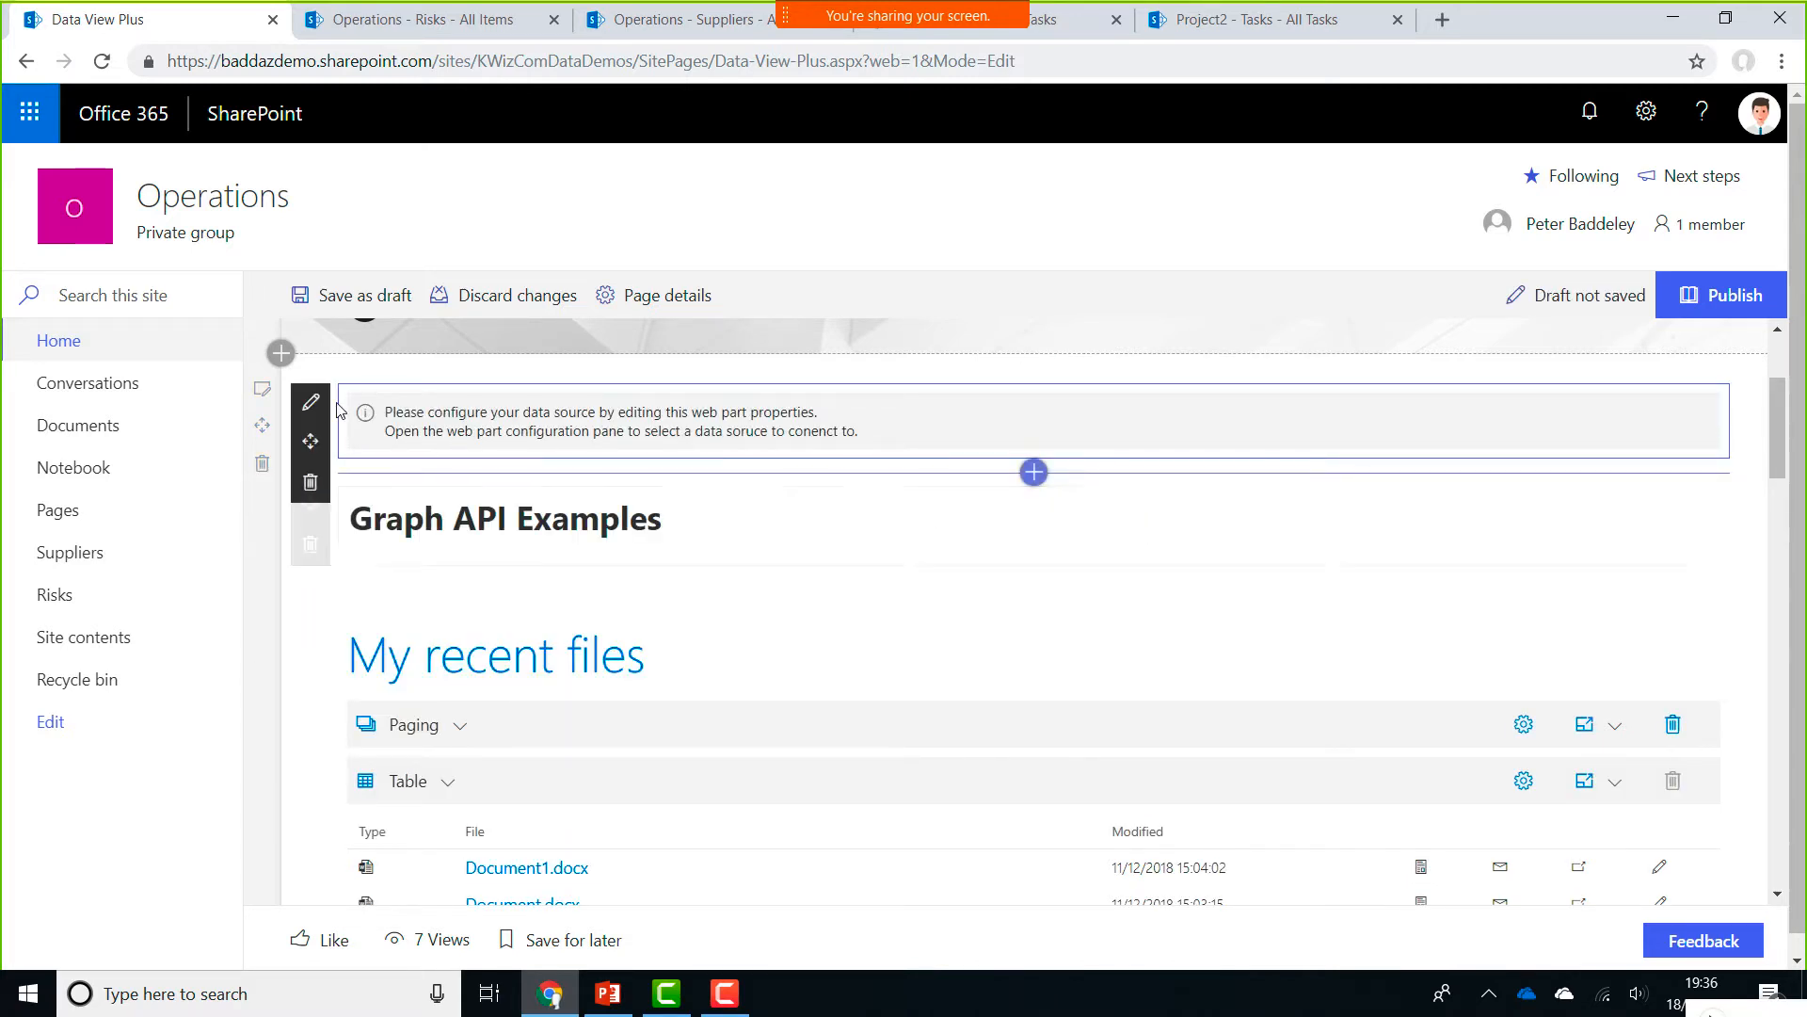
# Open the new web part's properties and set its data source type to SharePoint List
pyautogui.click(313, 405)
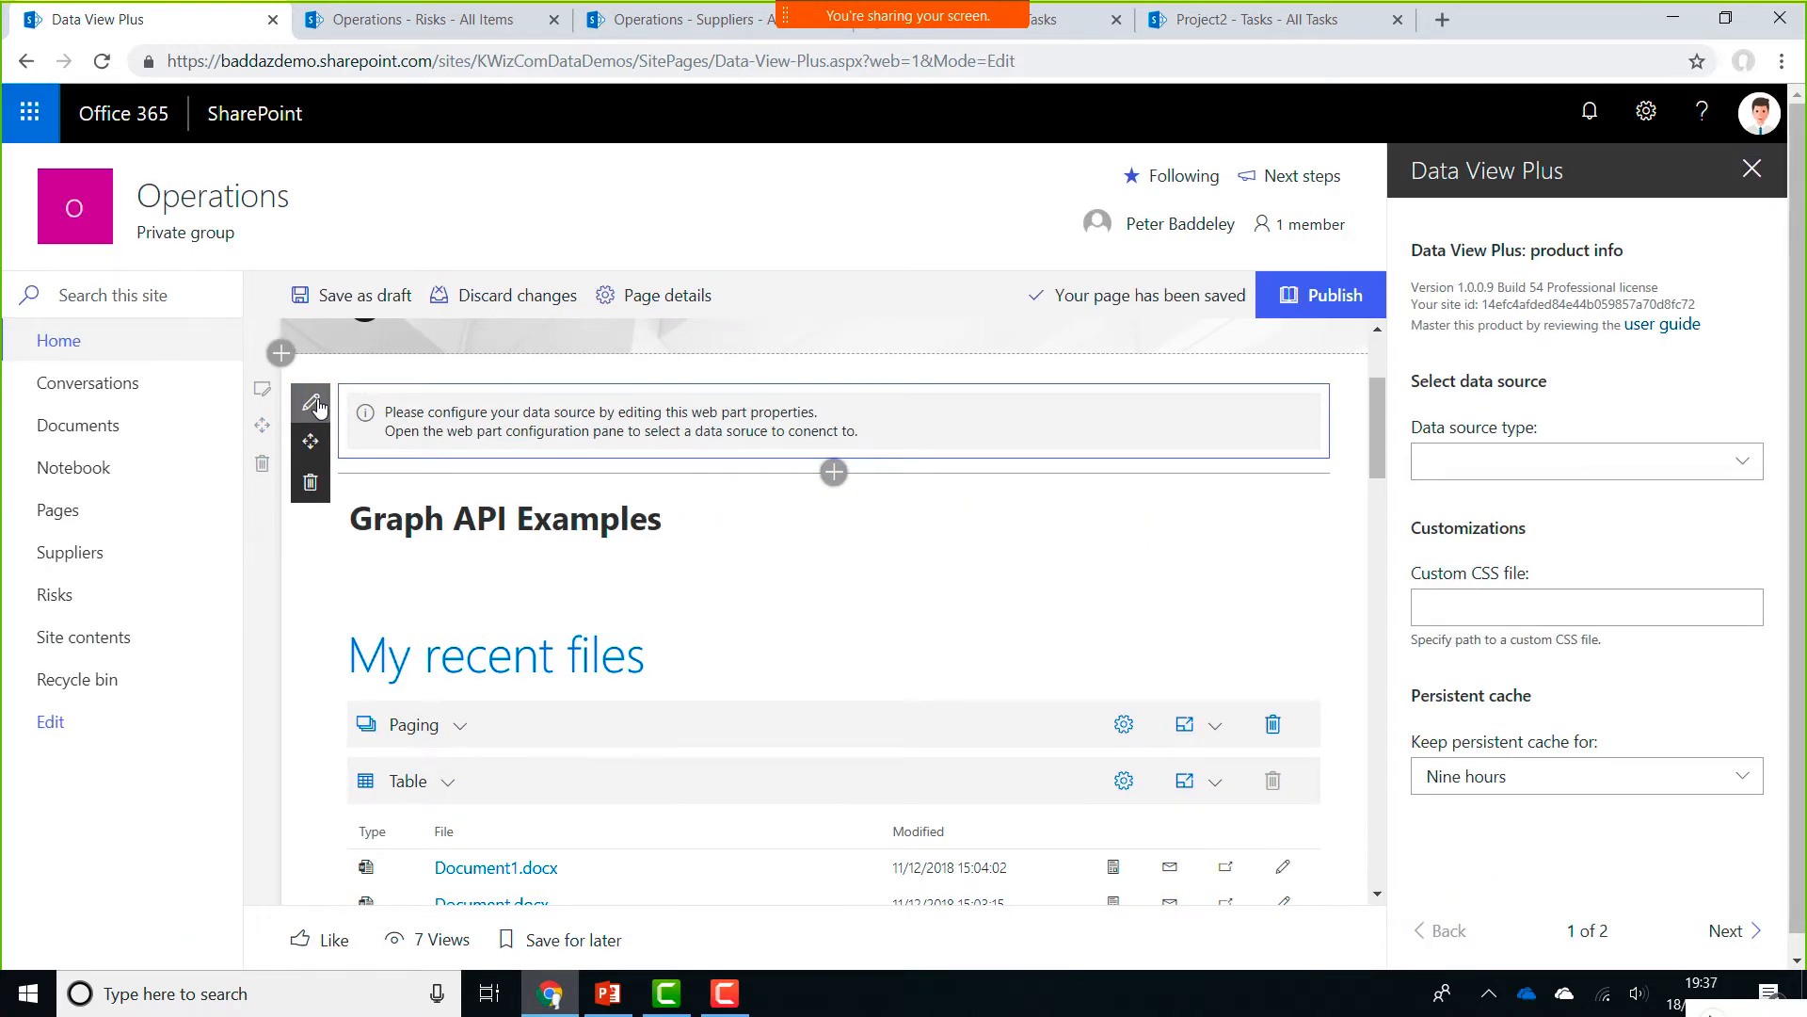
pyautogui.click(1738, 468)
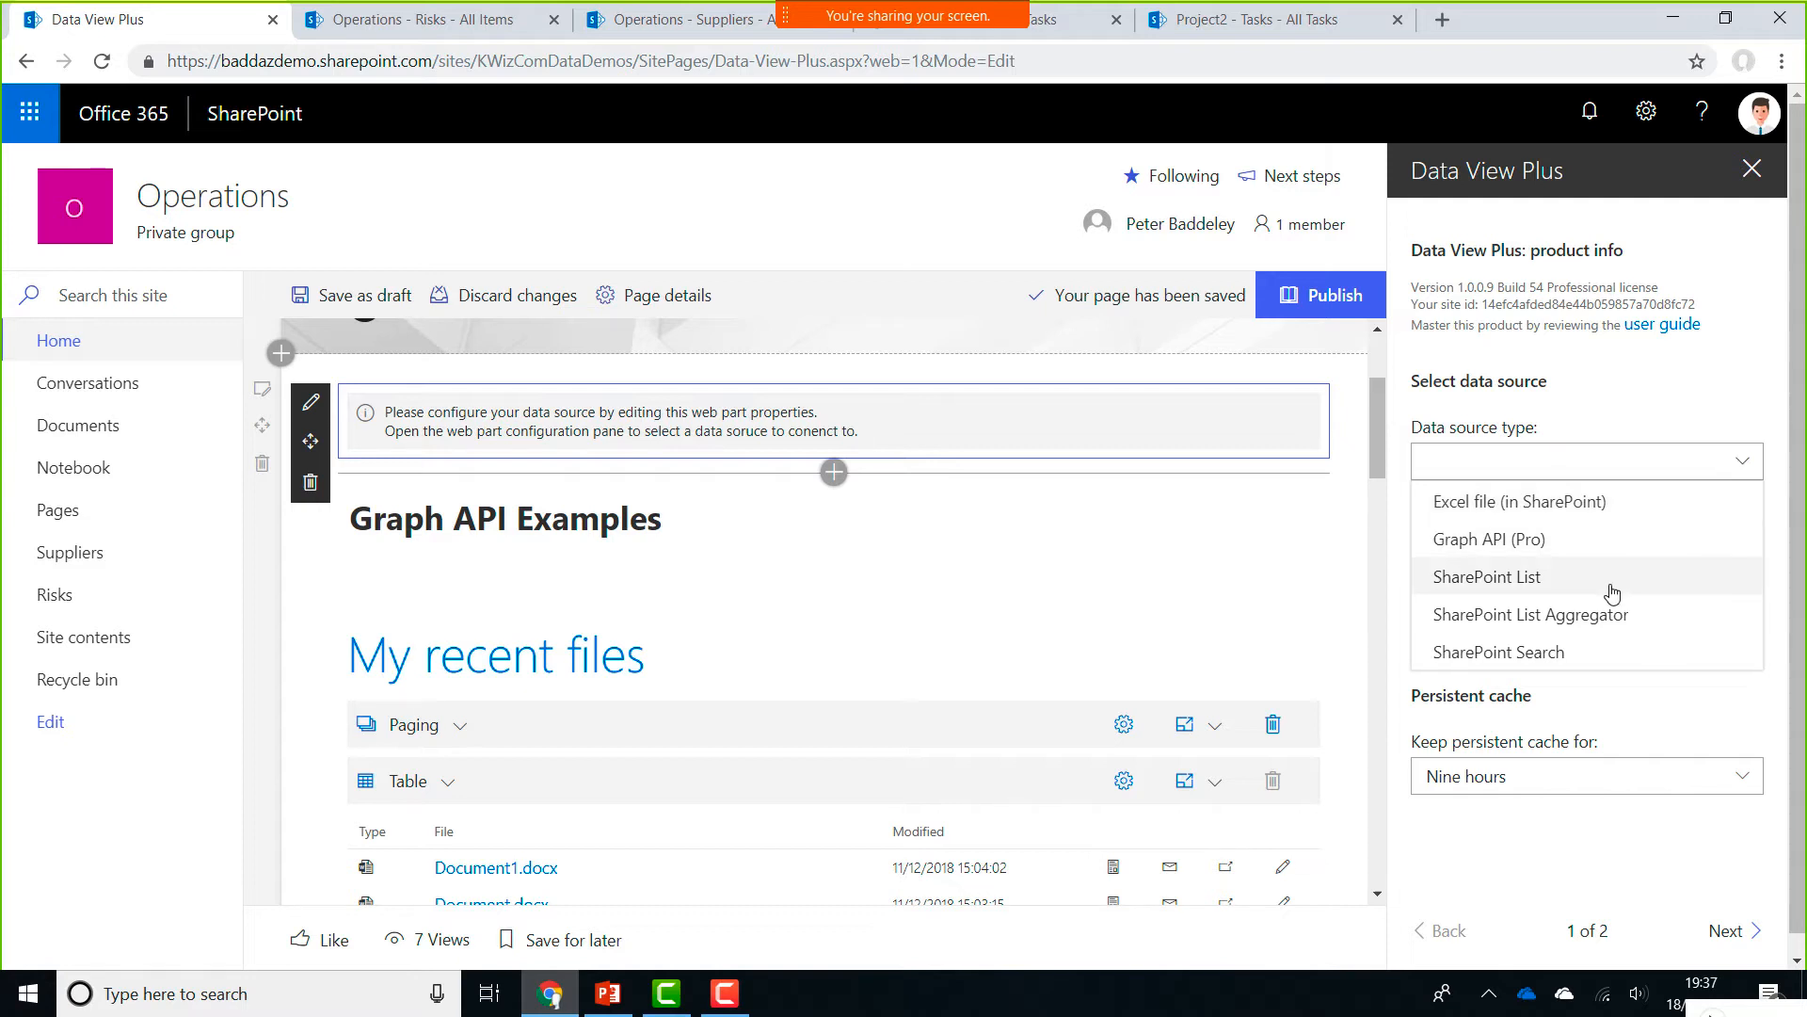
pyautogui.click(1581, 588)
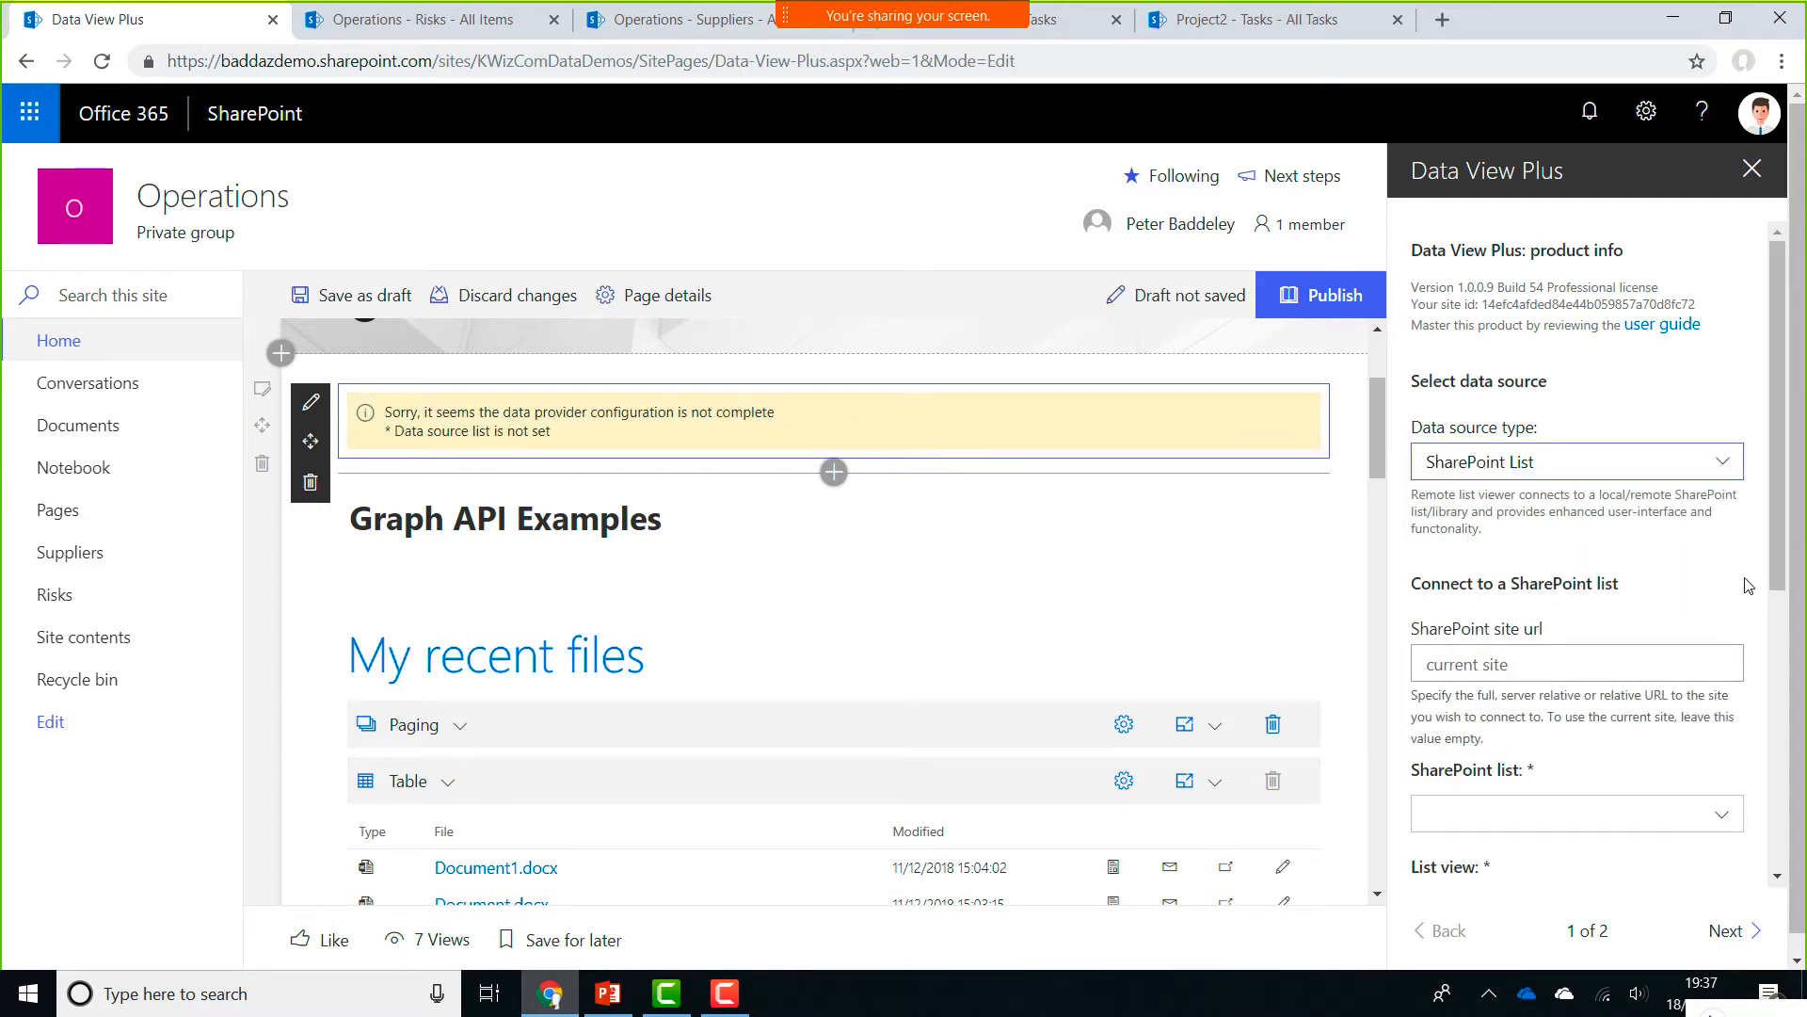
# Connect the web part to the Risks list on the current site
pyautogui.scroll(-1, 1782, 659)
pyautogui.scroll(-2, 1782, 659)
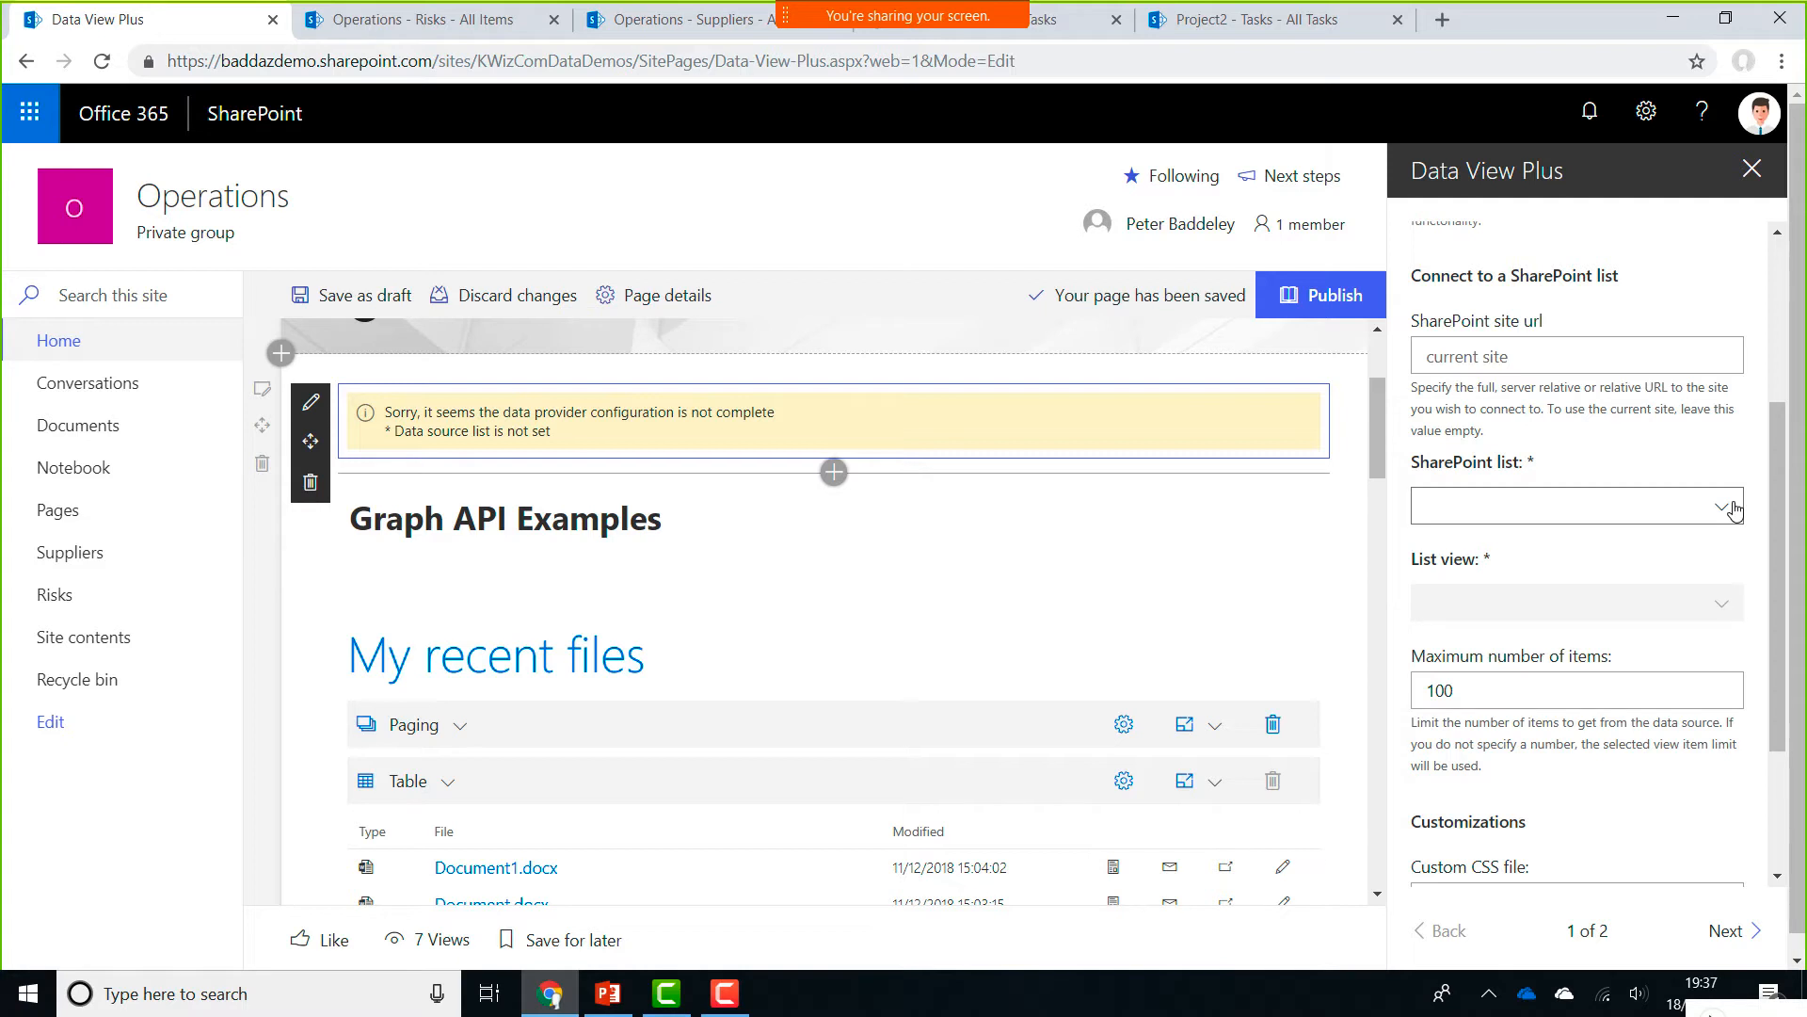
pyautogui.click(1735, 509)
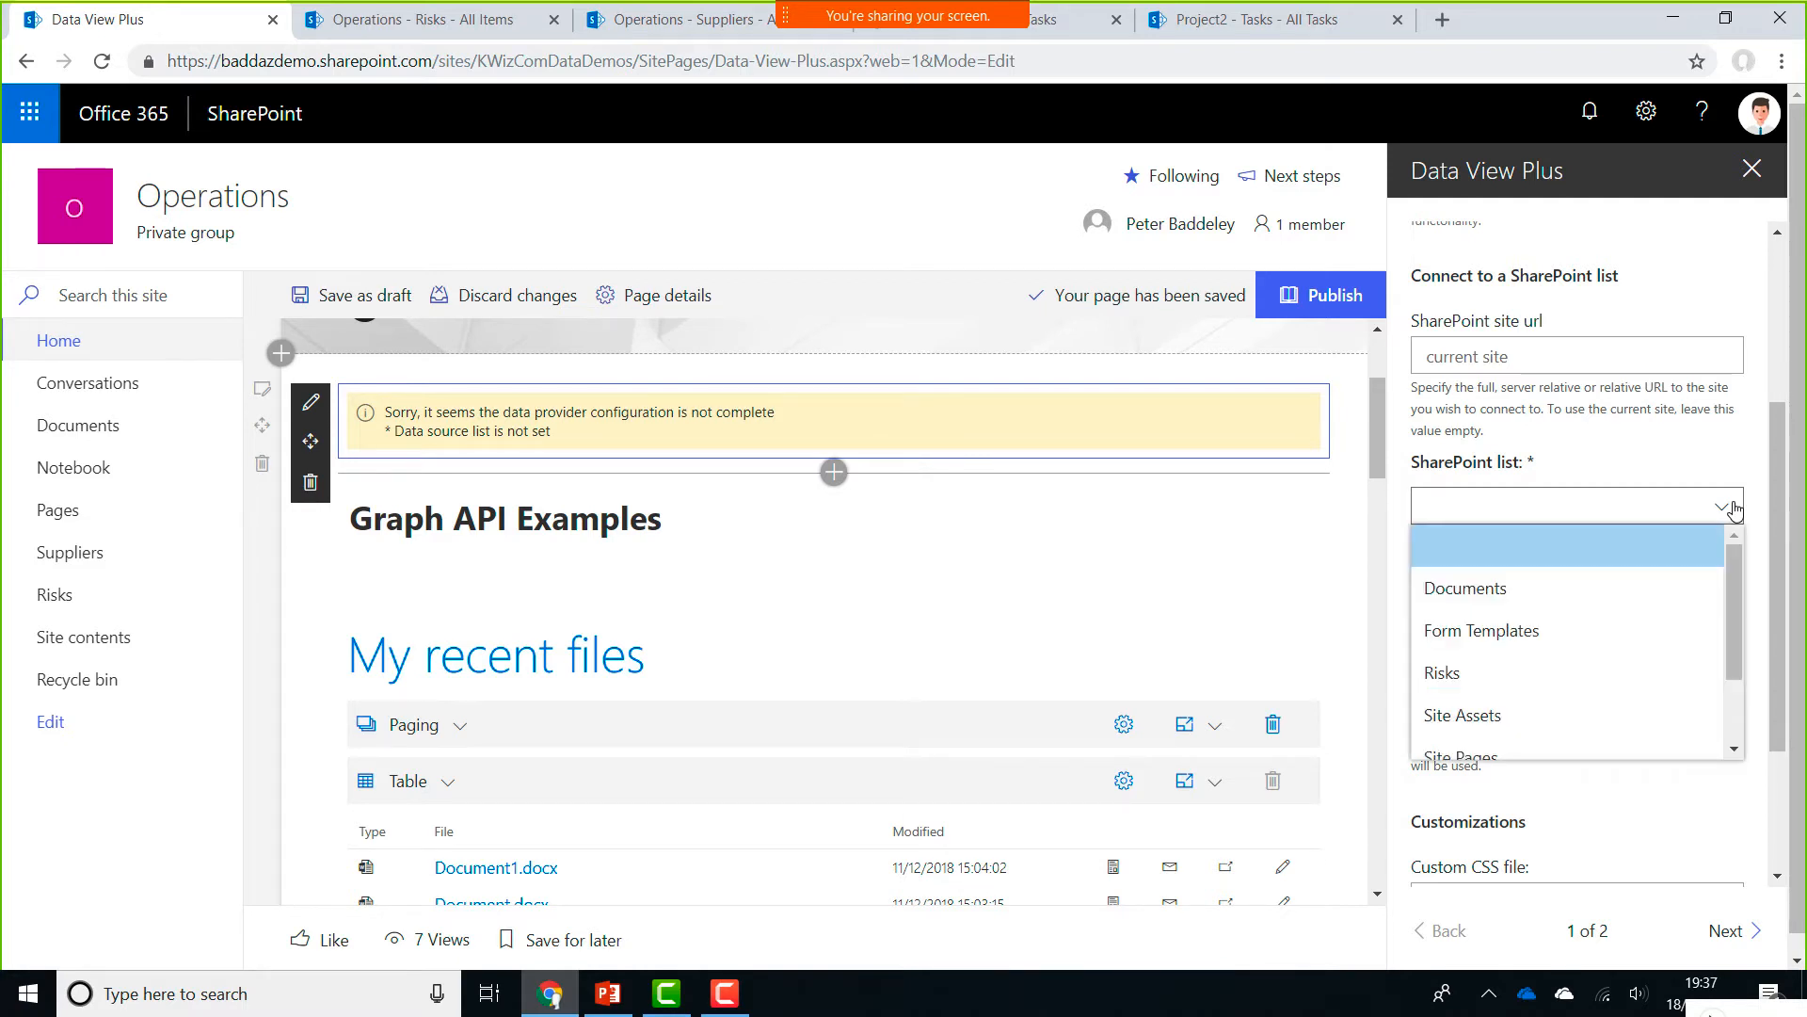
pyautogui.click(1569, 674)
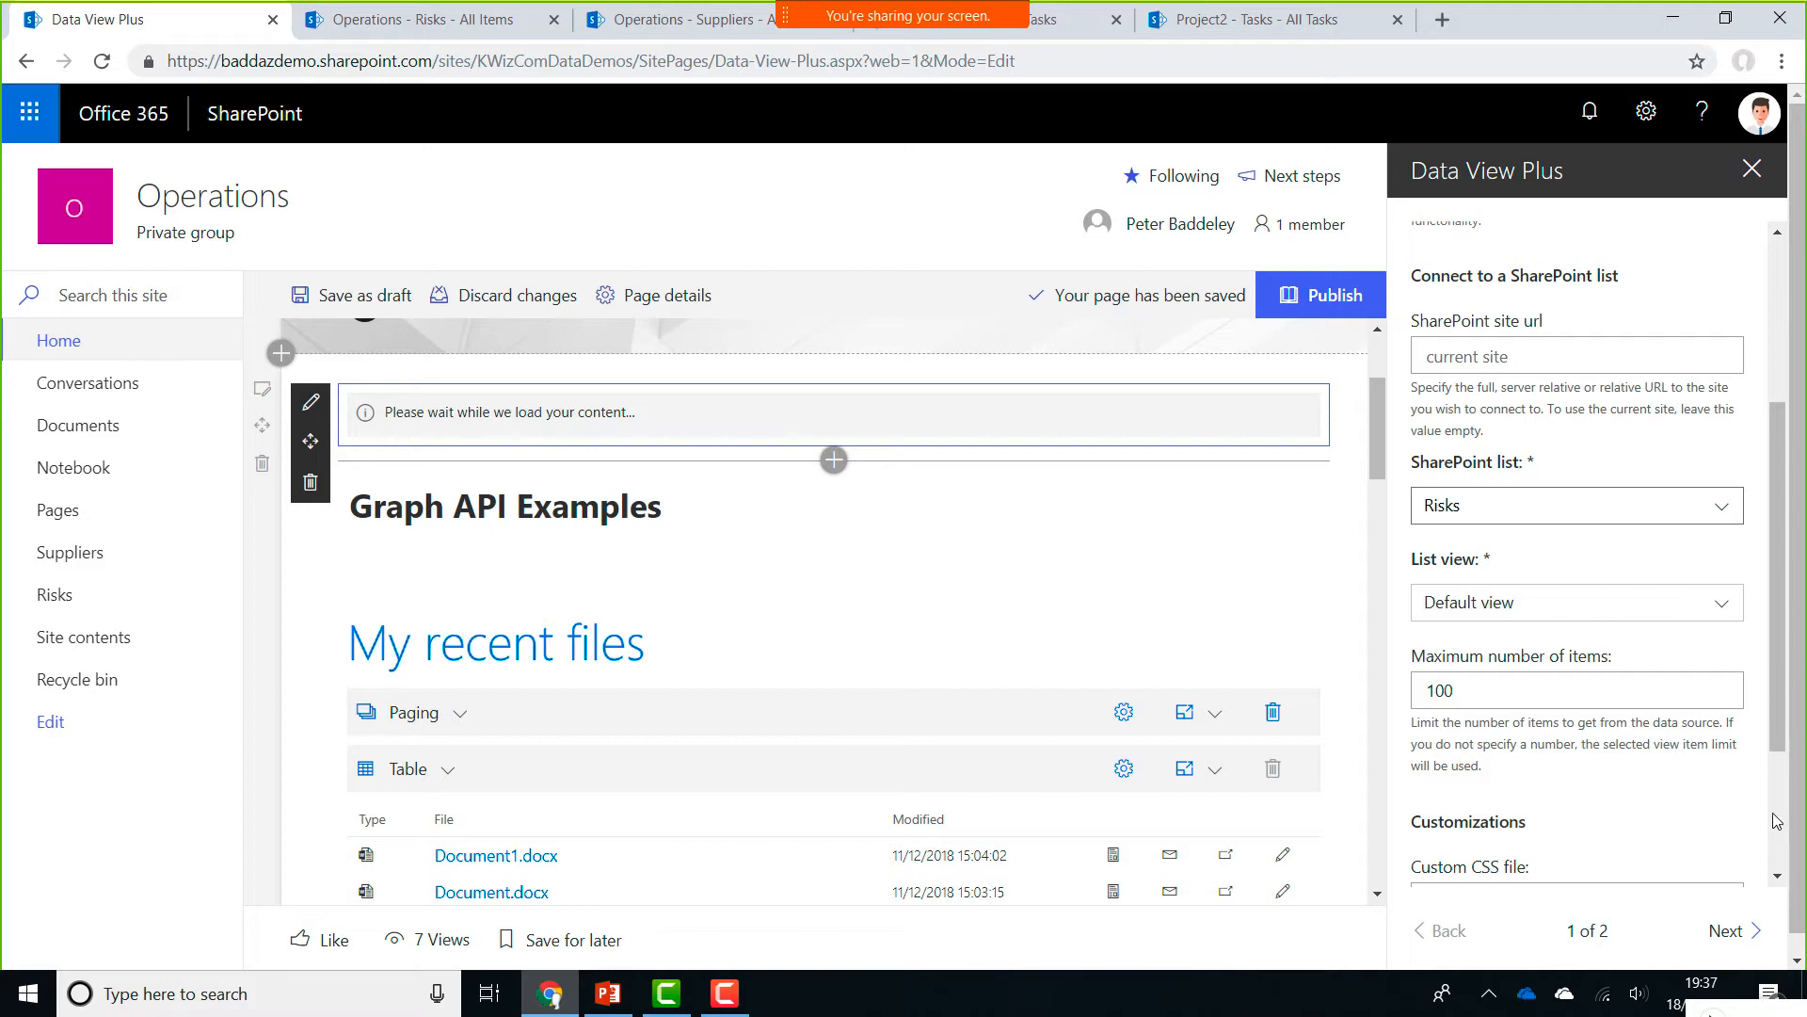
pyautogui.scroll(-3, 1776, 820)
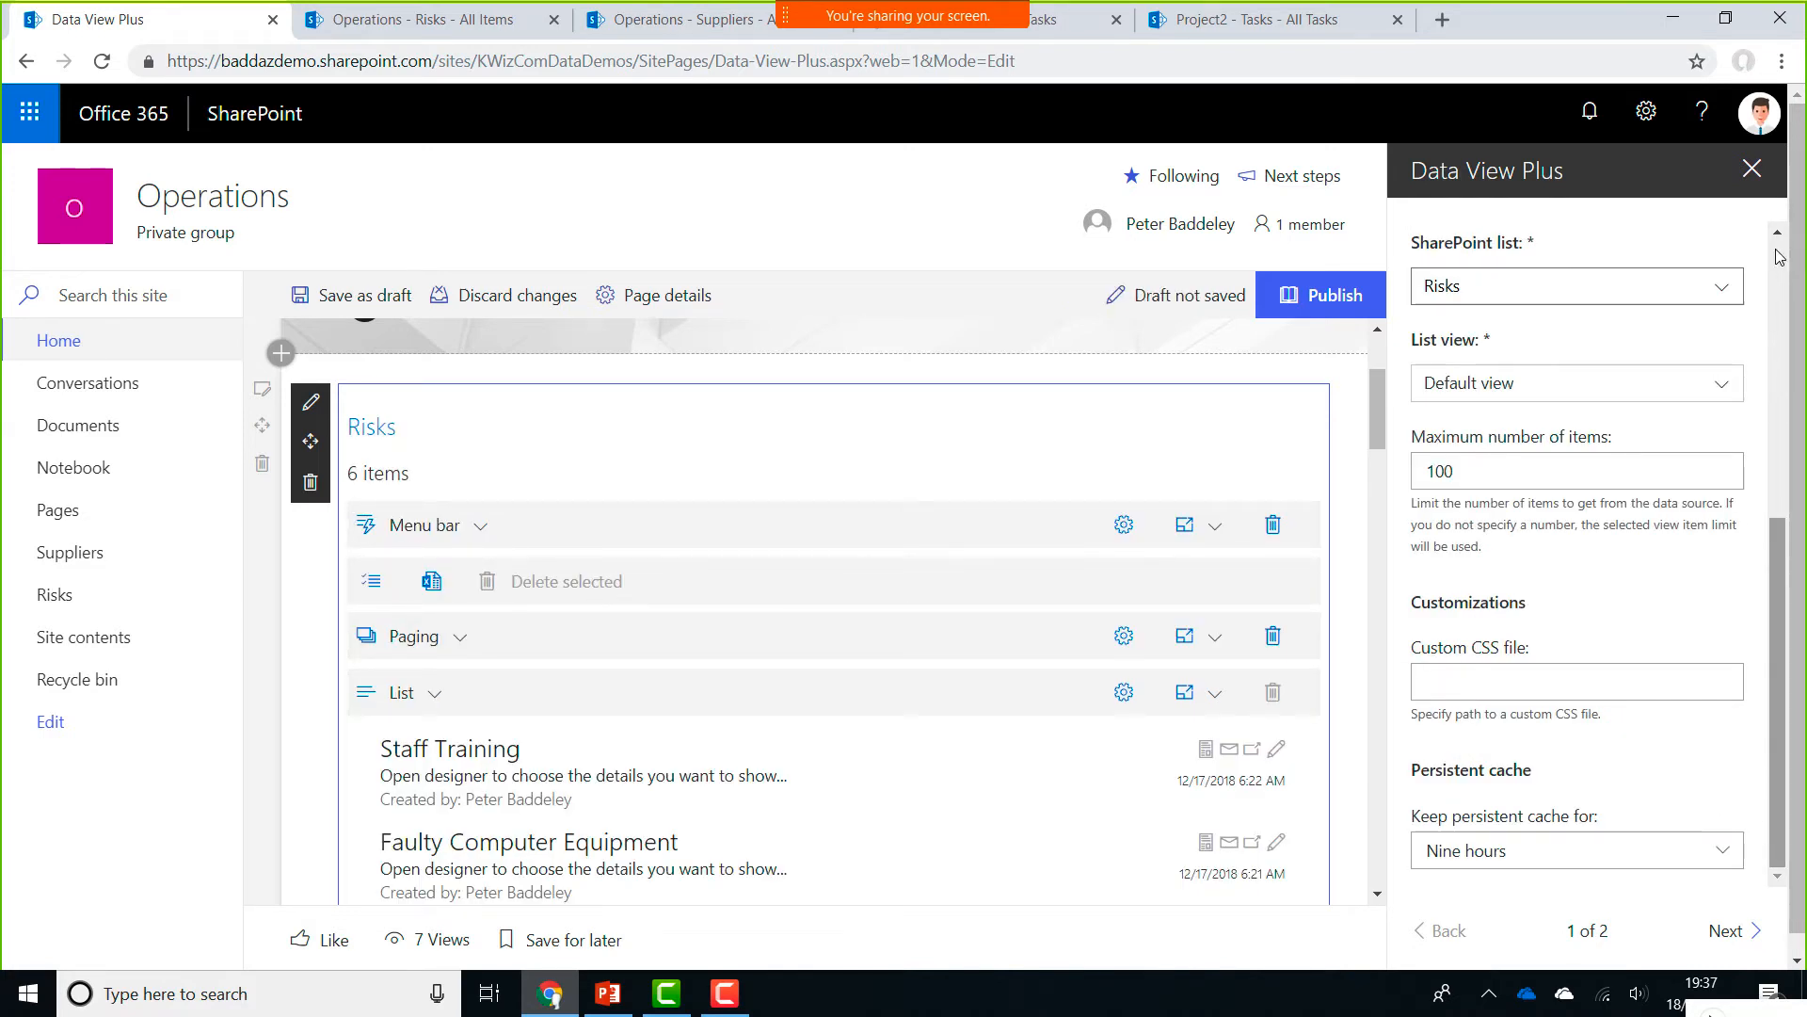
# Close the web part properties and review the List control's designer settings down to its item actions
pyautogui.click(1752, 170)
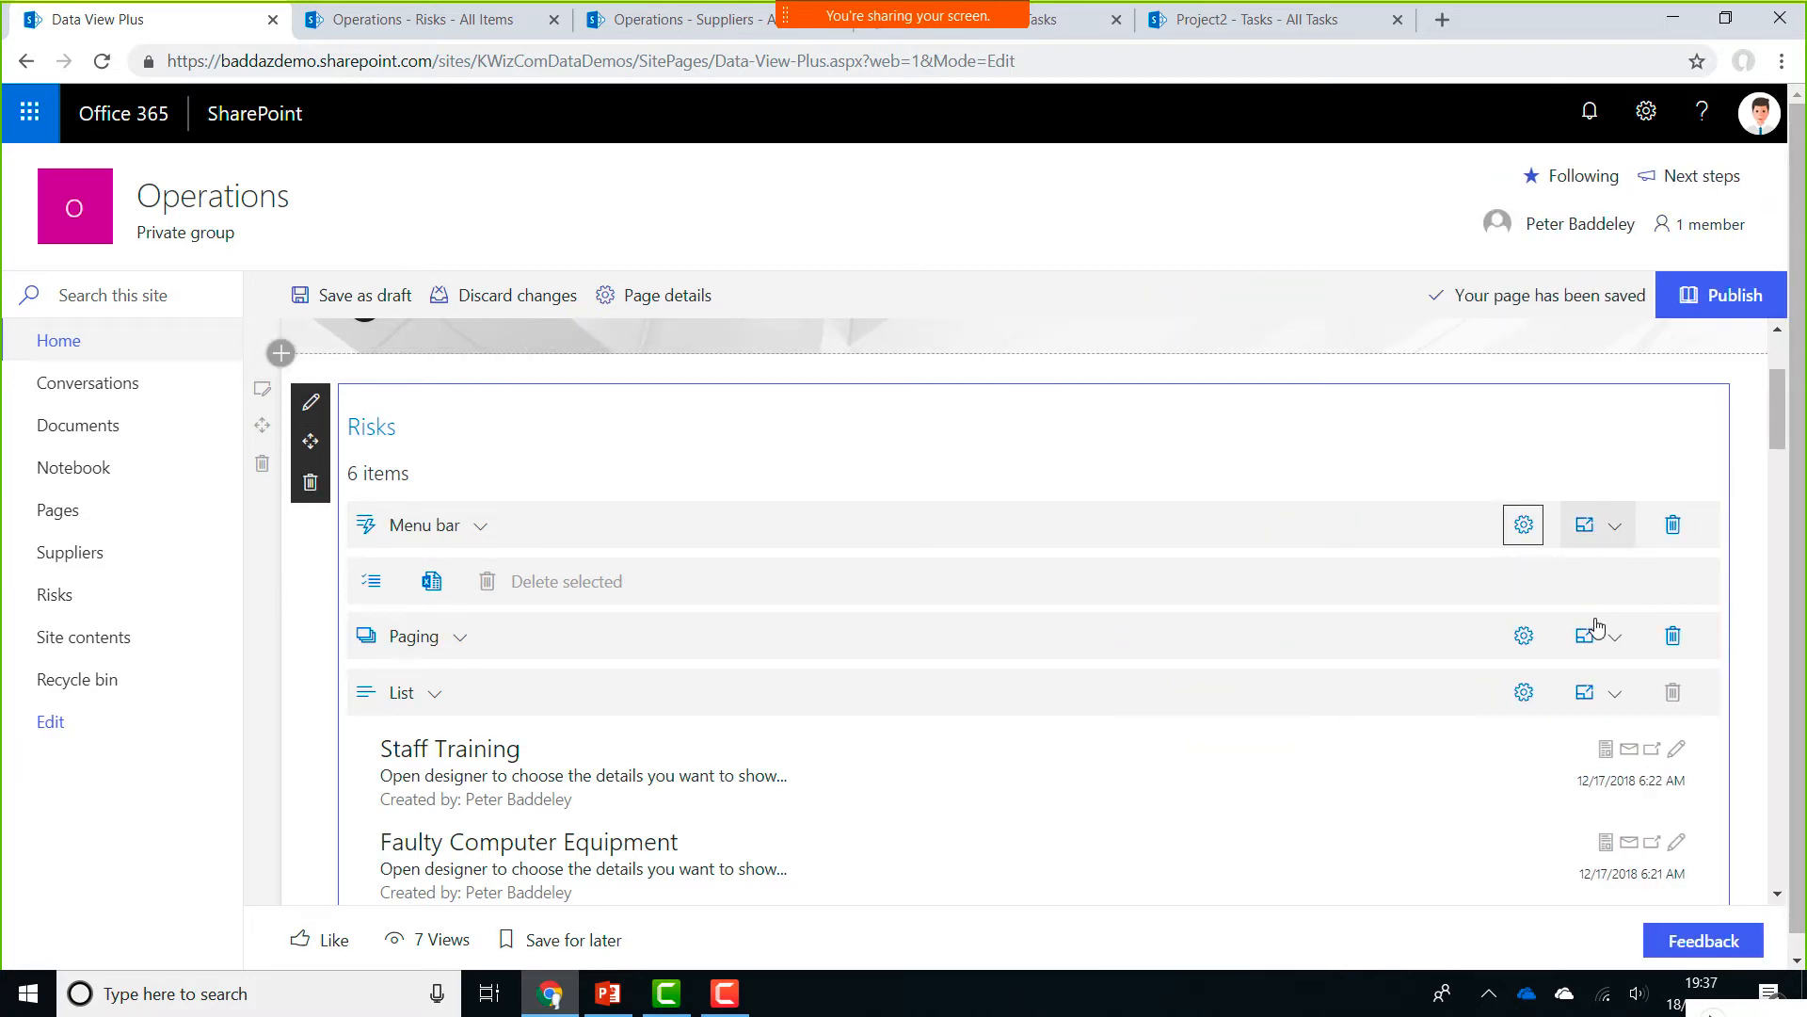
pyautogui.click(1525, 694)
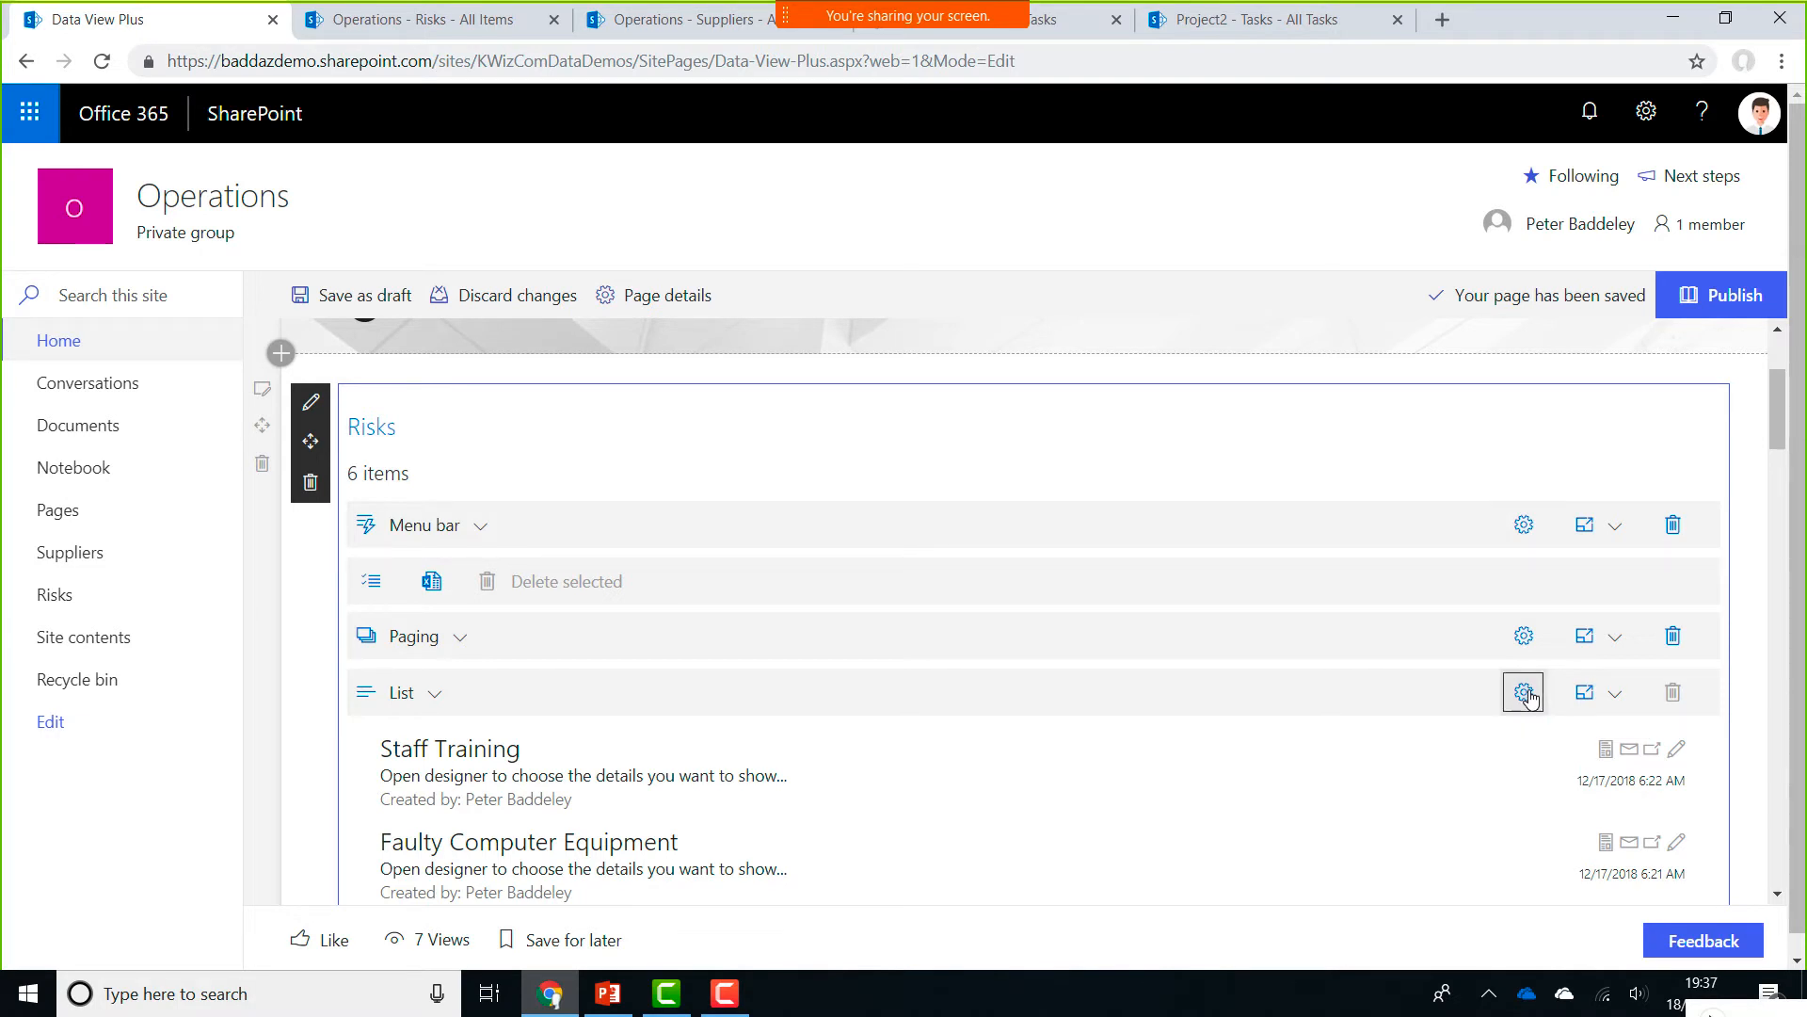
pyautogui.click(1527, 695)
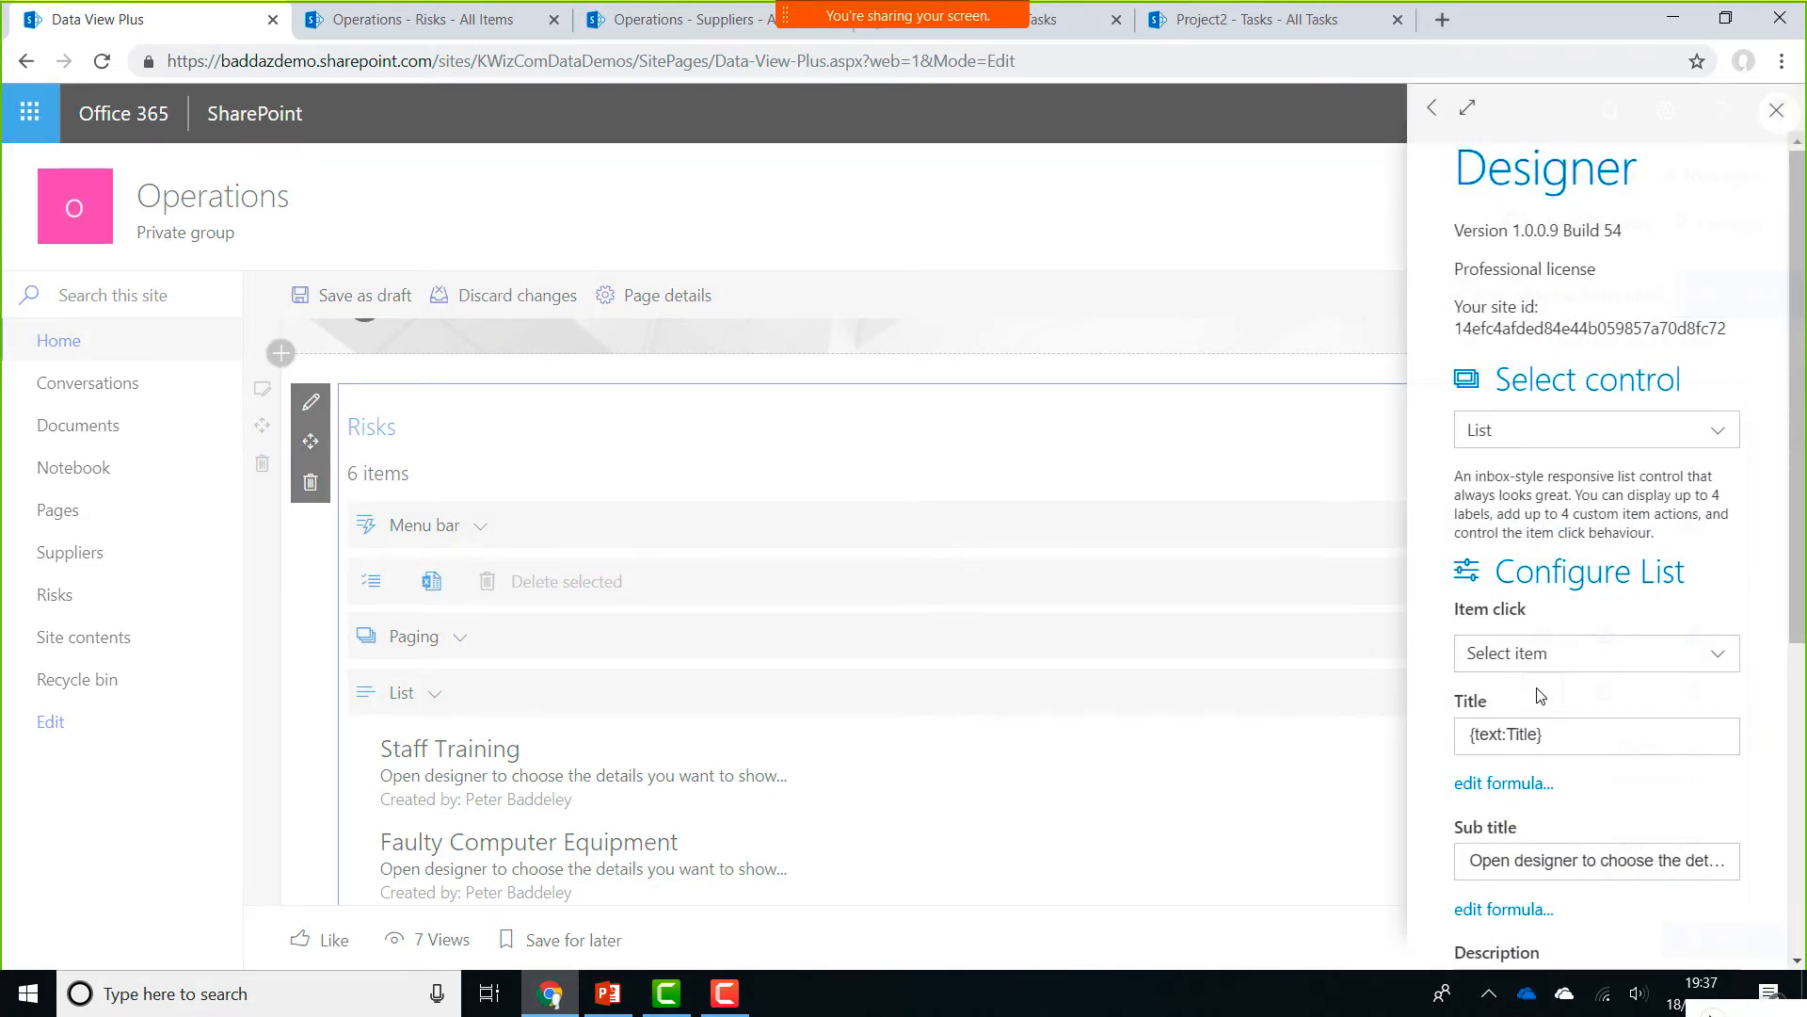
pyautogui.moveTo(1796, 572); pyautogui.dragTo(1803, 898)
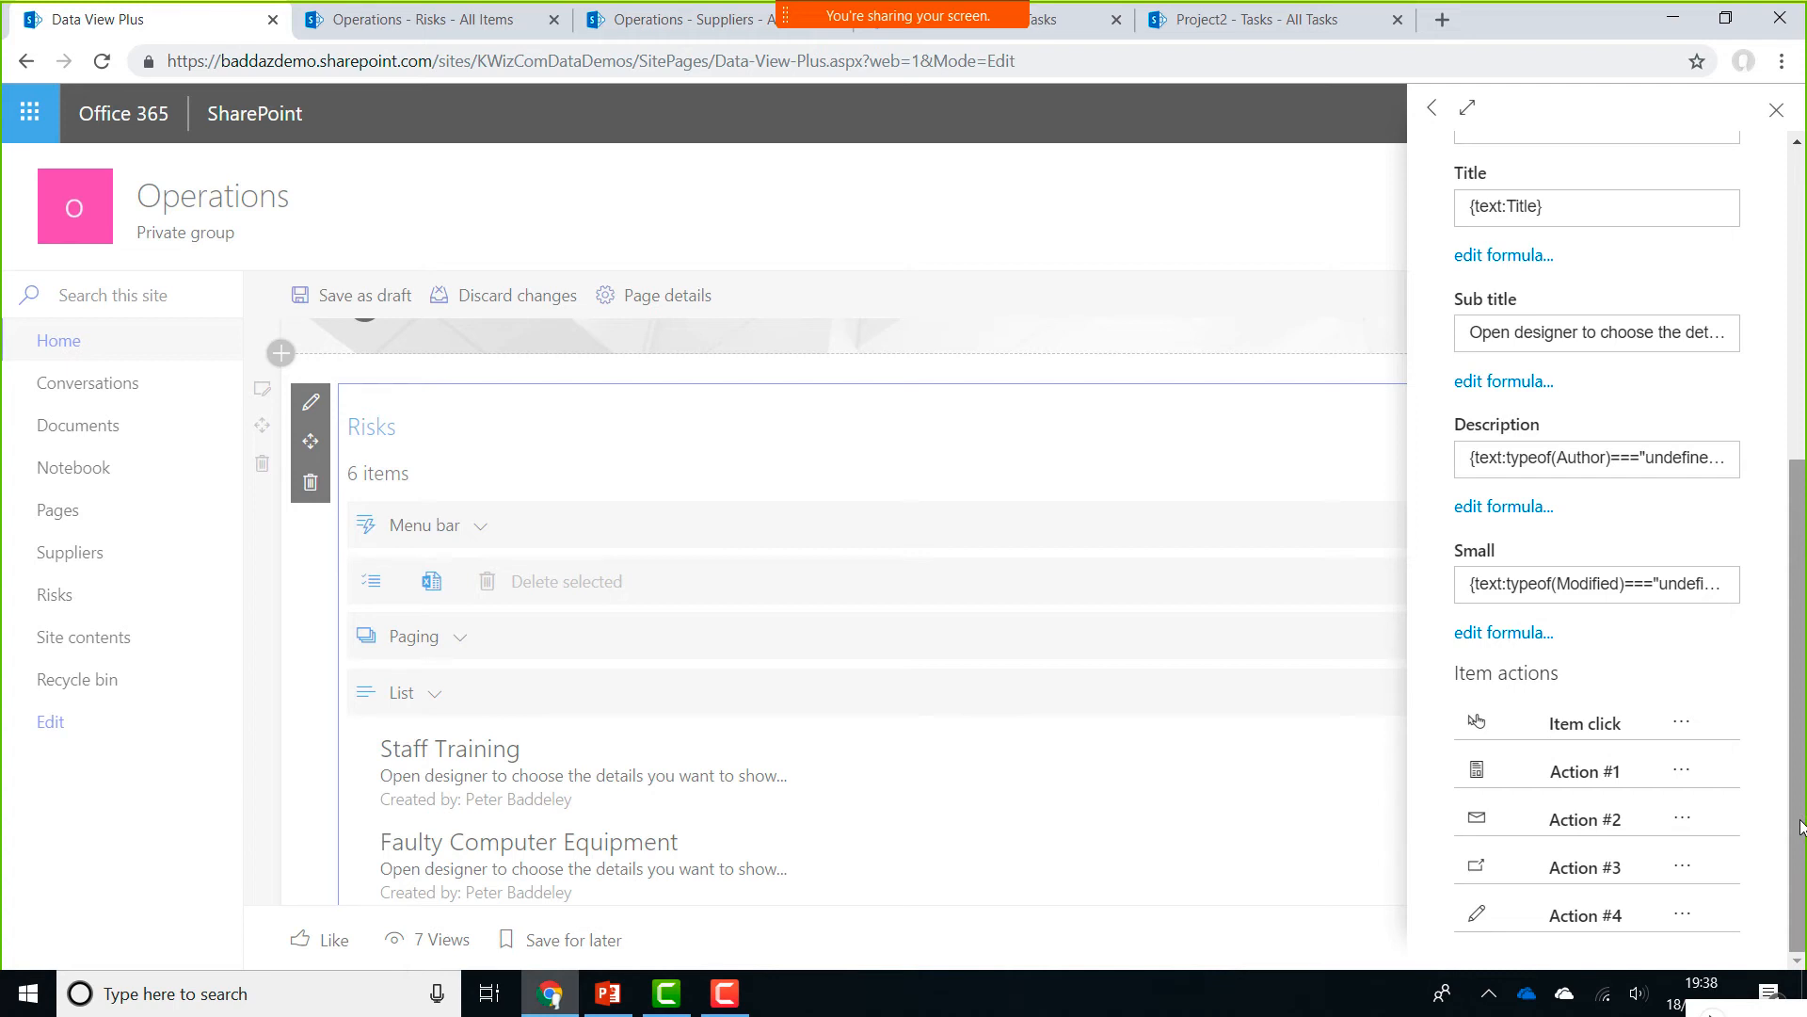
pyautogui.click(1774, 112)
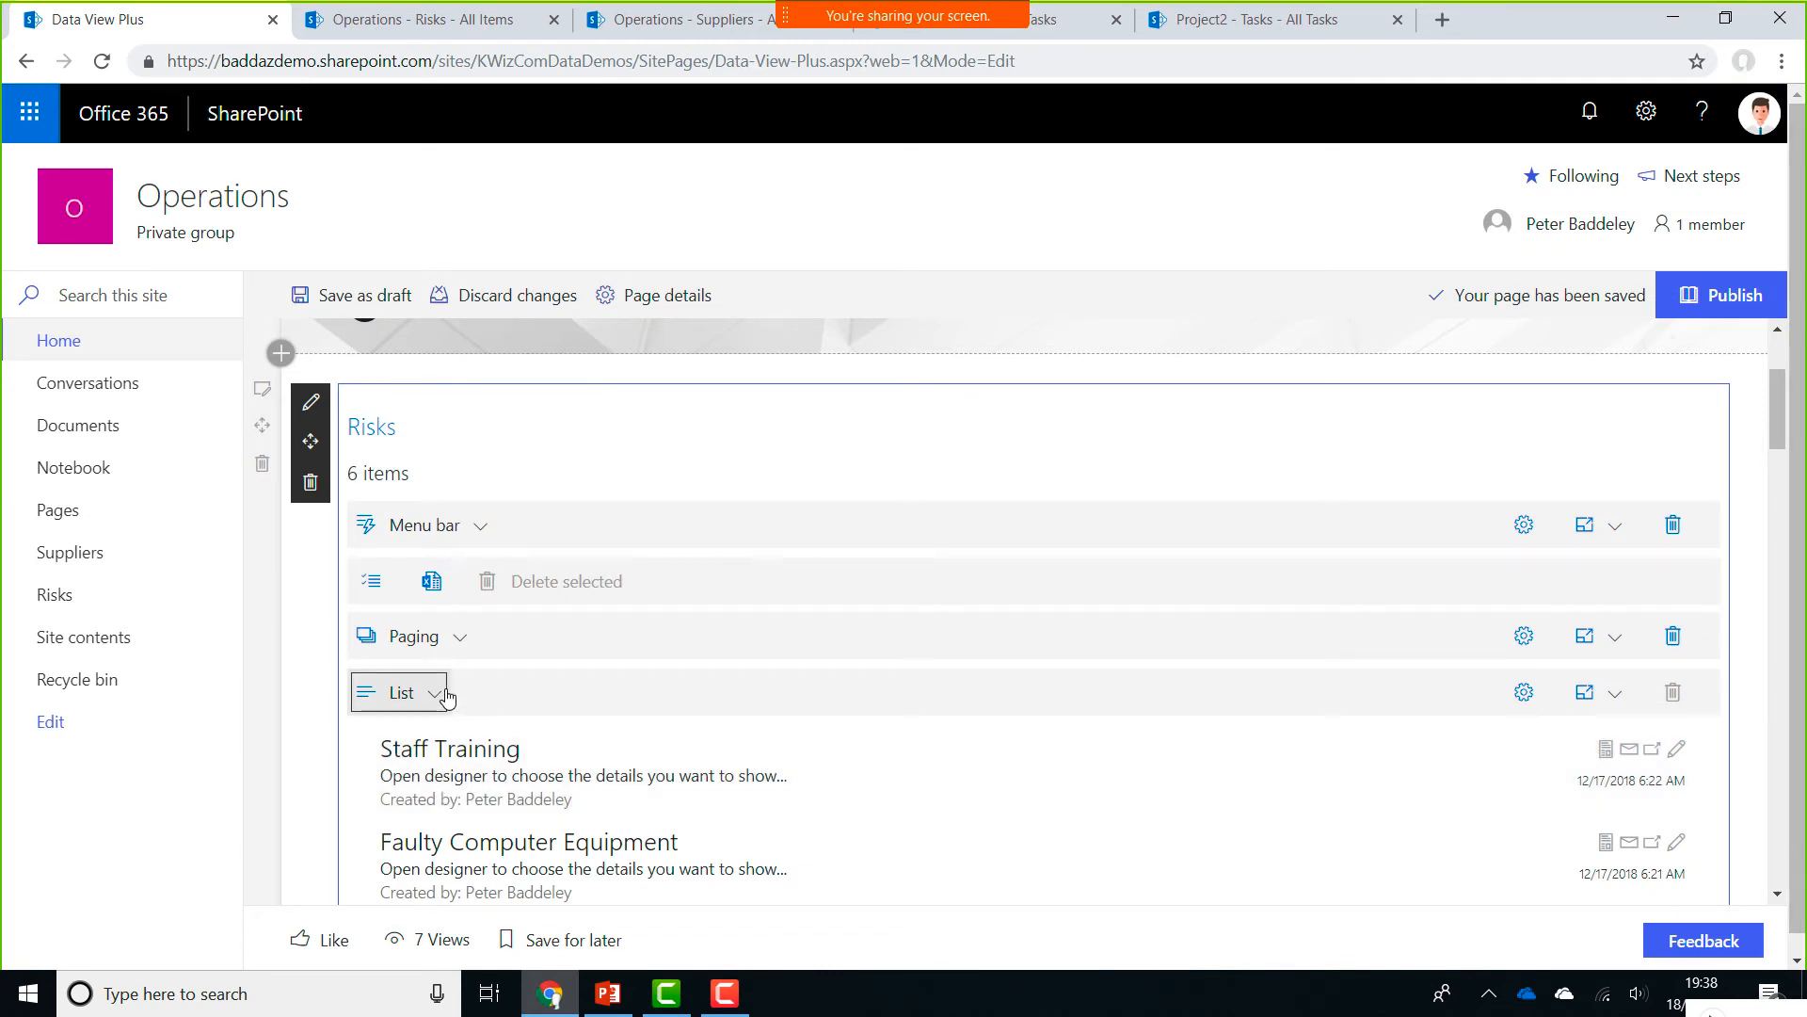
# Switch the Risks web part's List control to Table and from there to Custom control
pyautogui.click(445, 697)
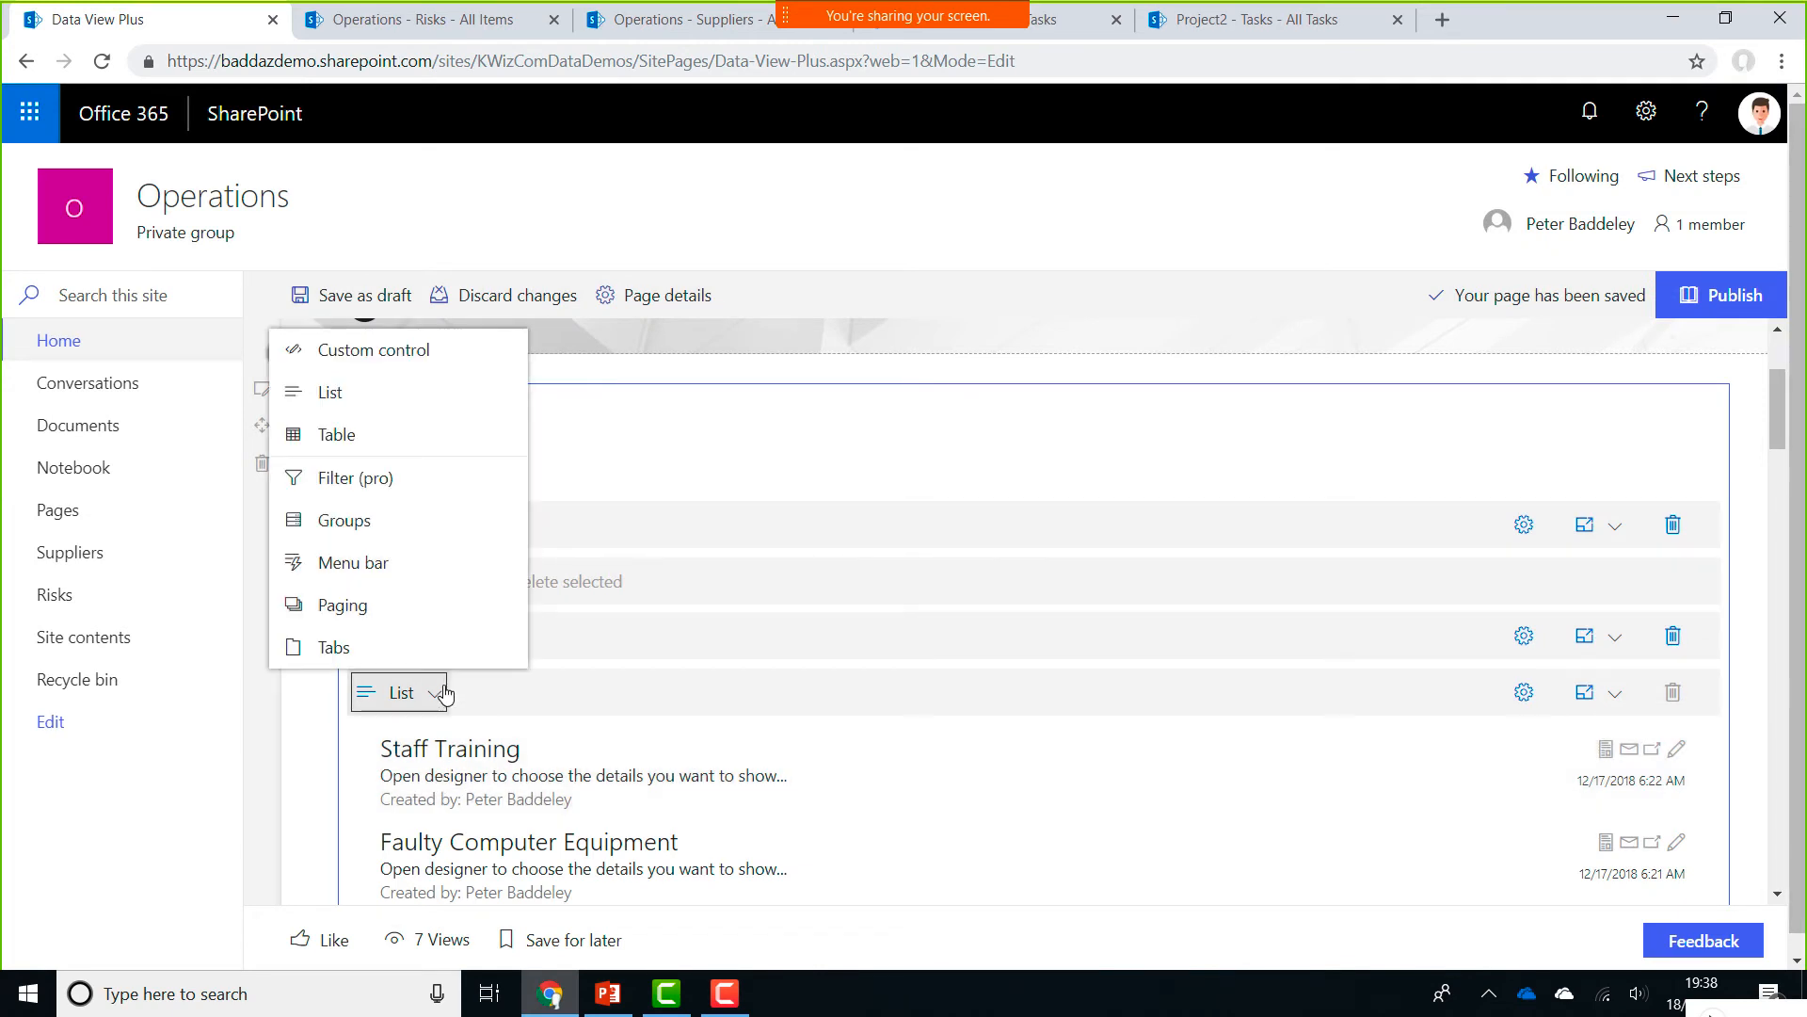
pyautogui.click(377, 435)
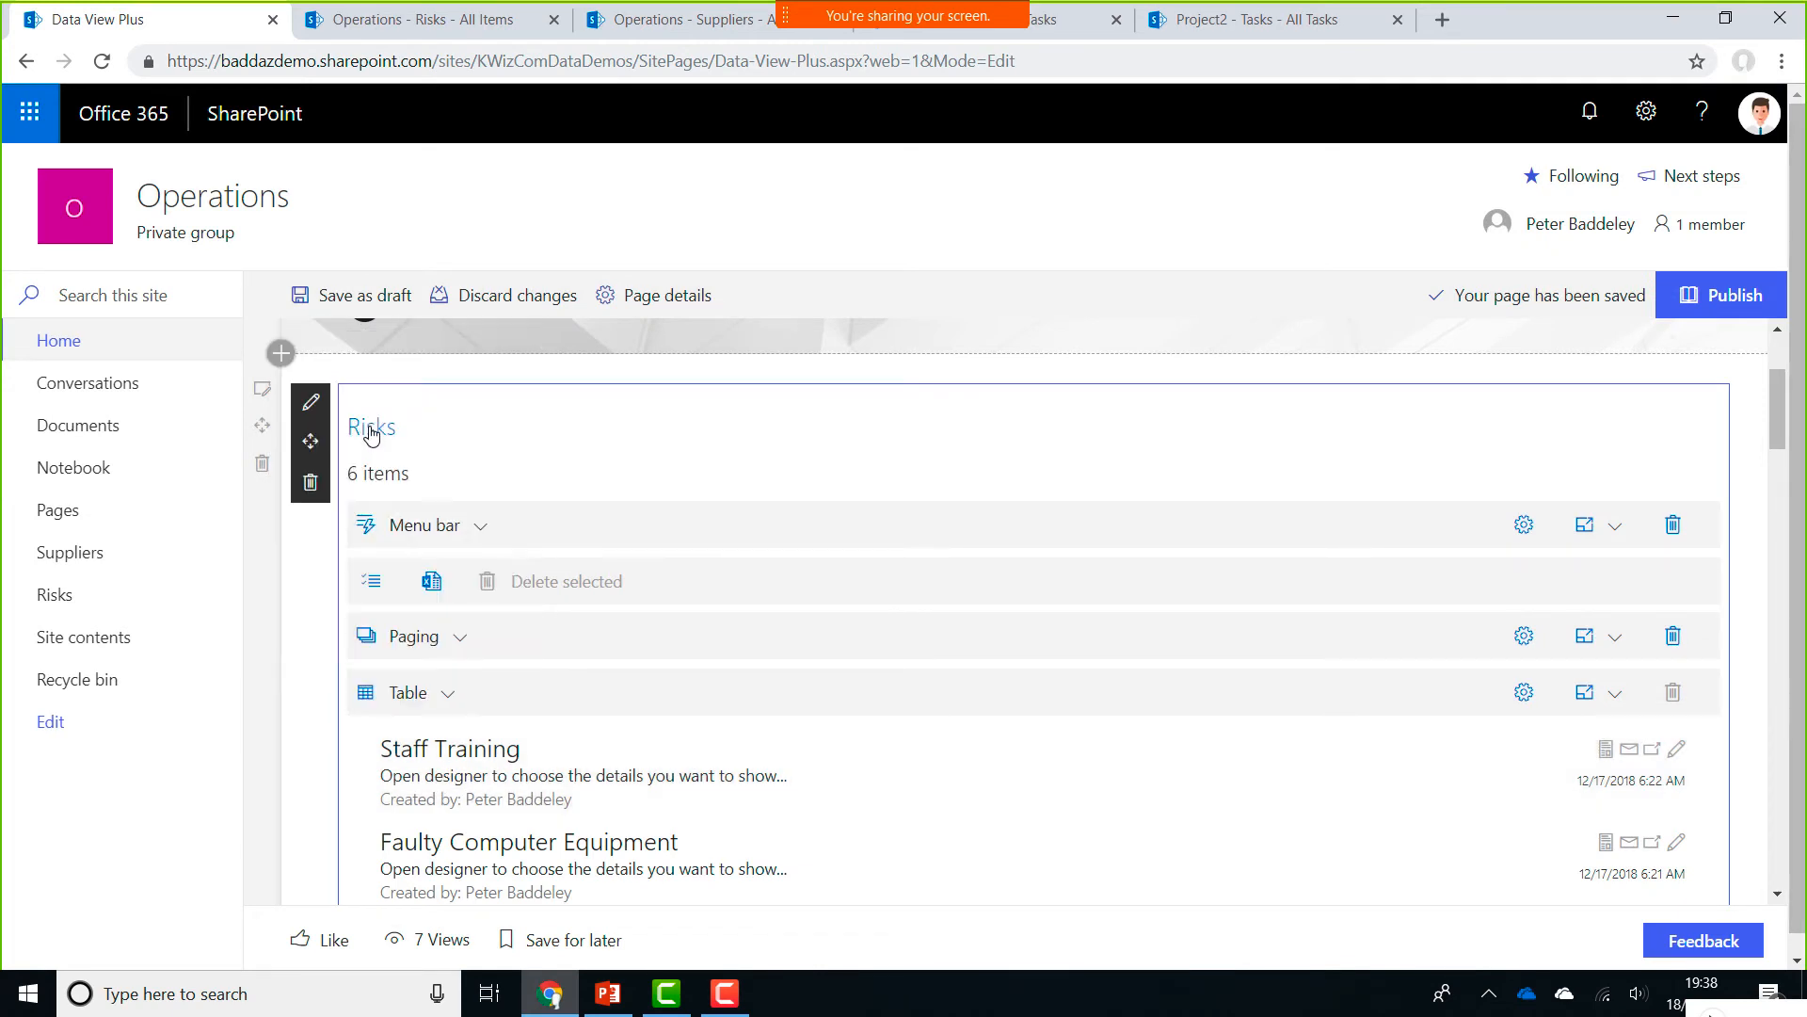
pyautogui.click(450, 698)
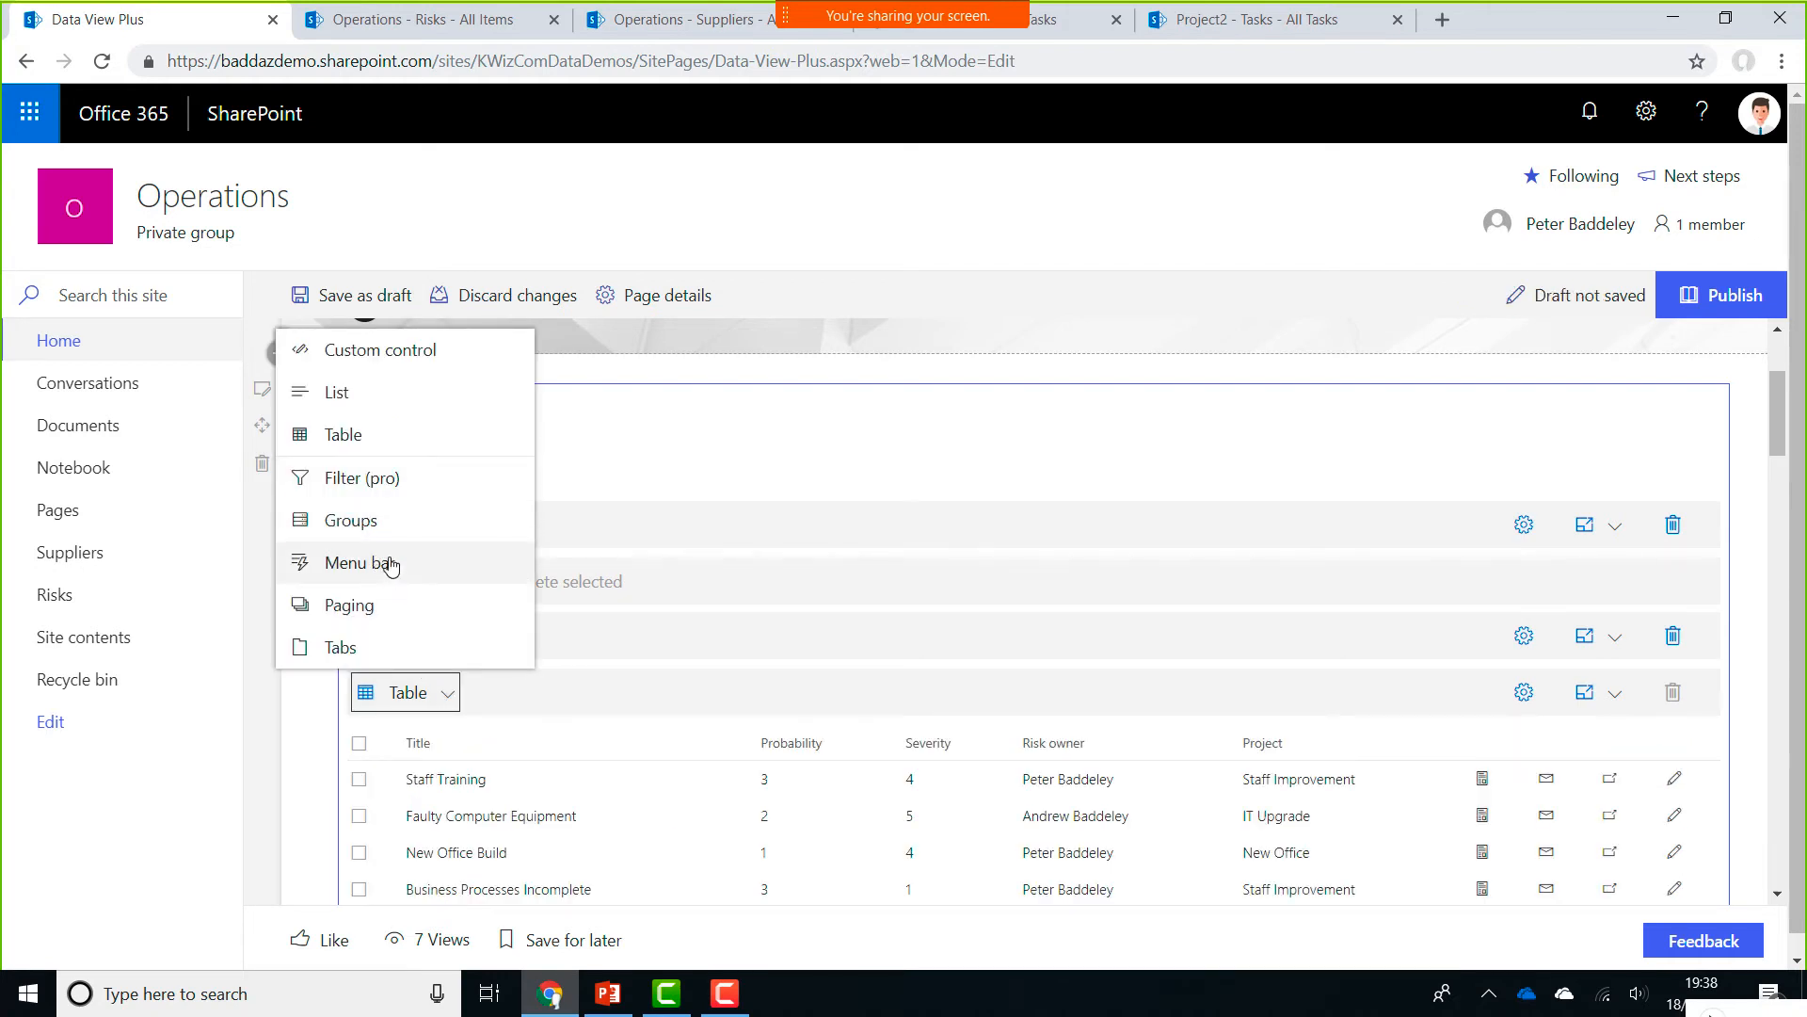
pyautogui.click(416, 354)
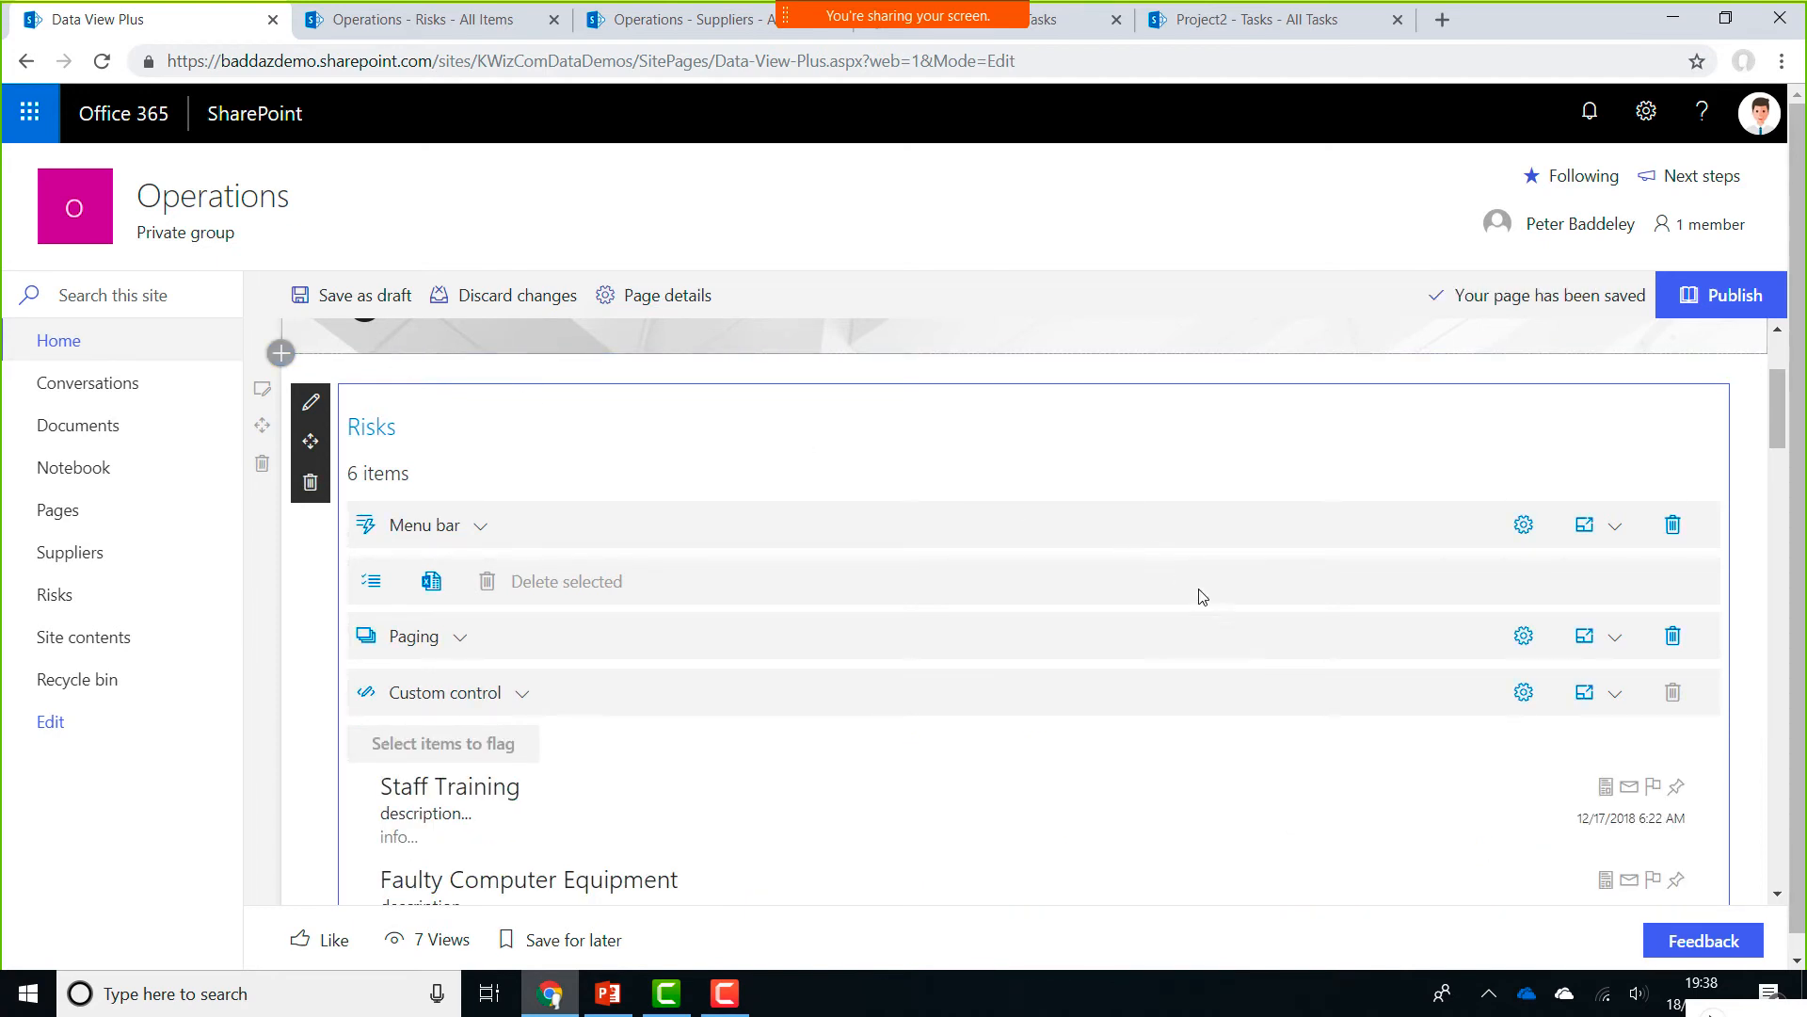
# Examine the Custom control's HTML template and the available HTML snippets in the Template editor, and close the designer
pyautogui.click(1525, 693)
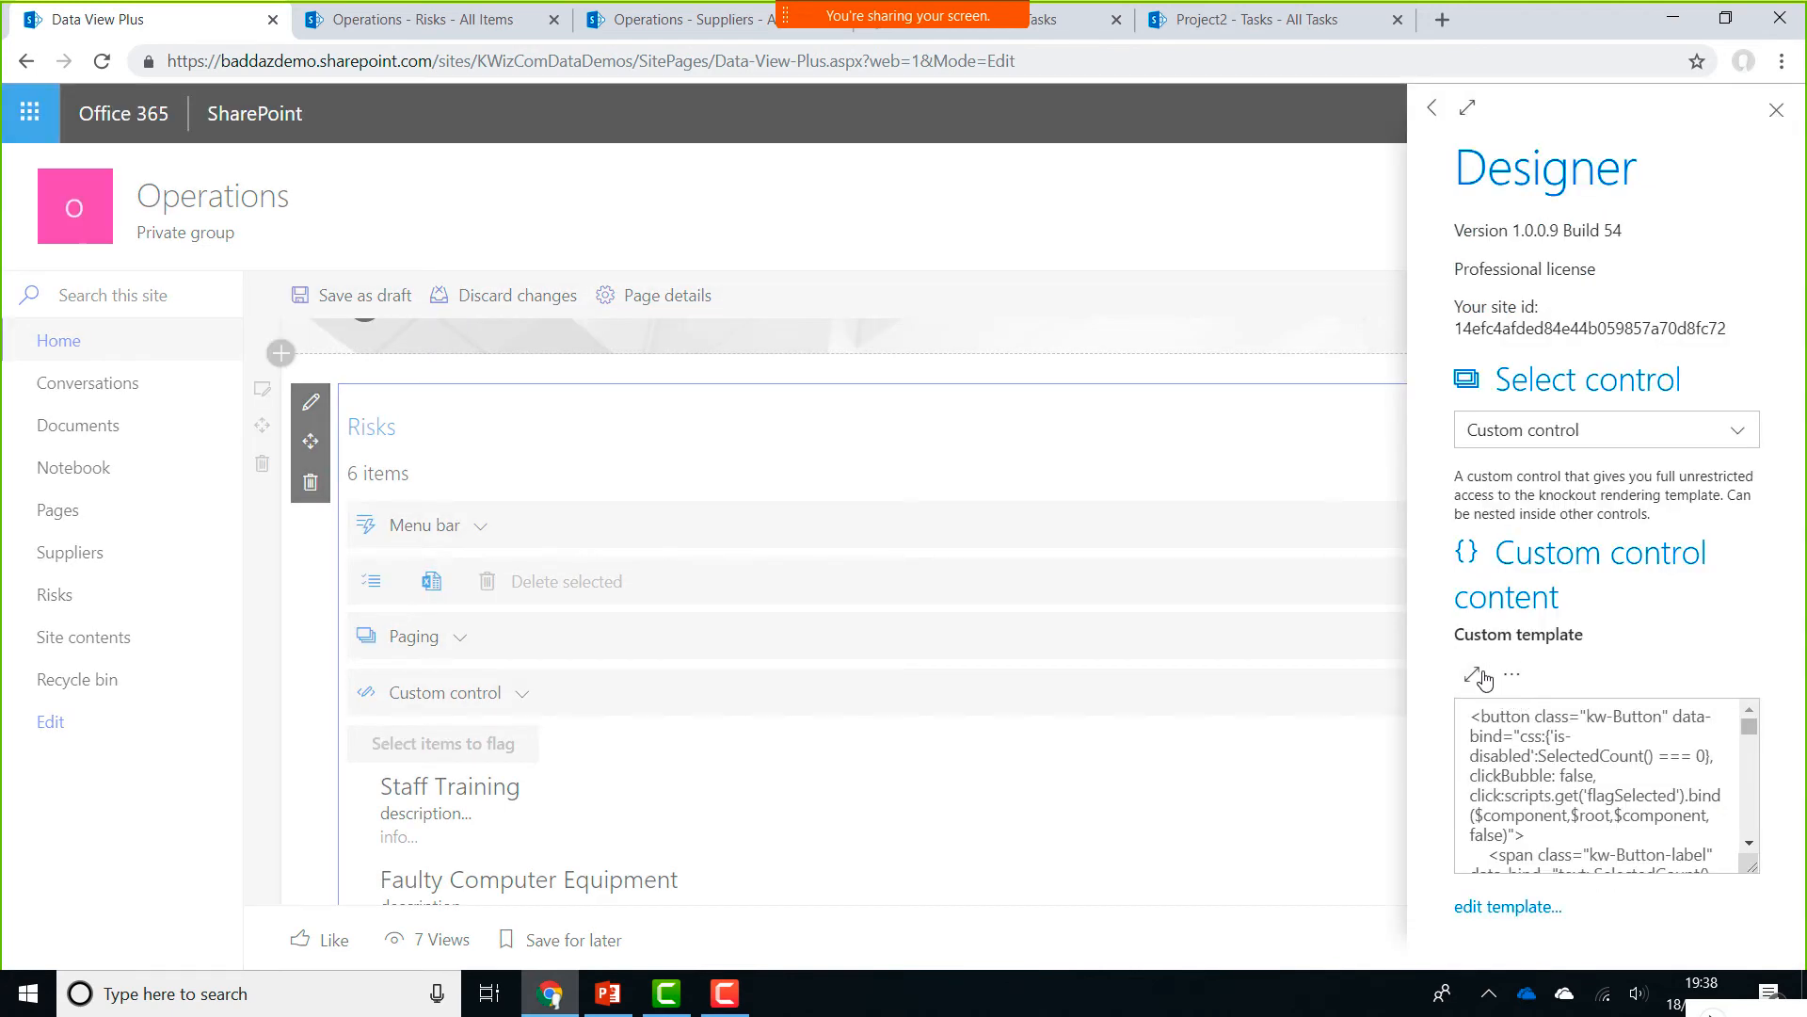
pyautogui.click(1515, 907)
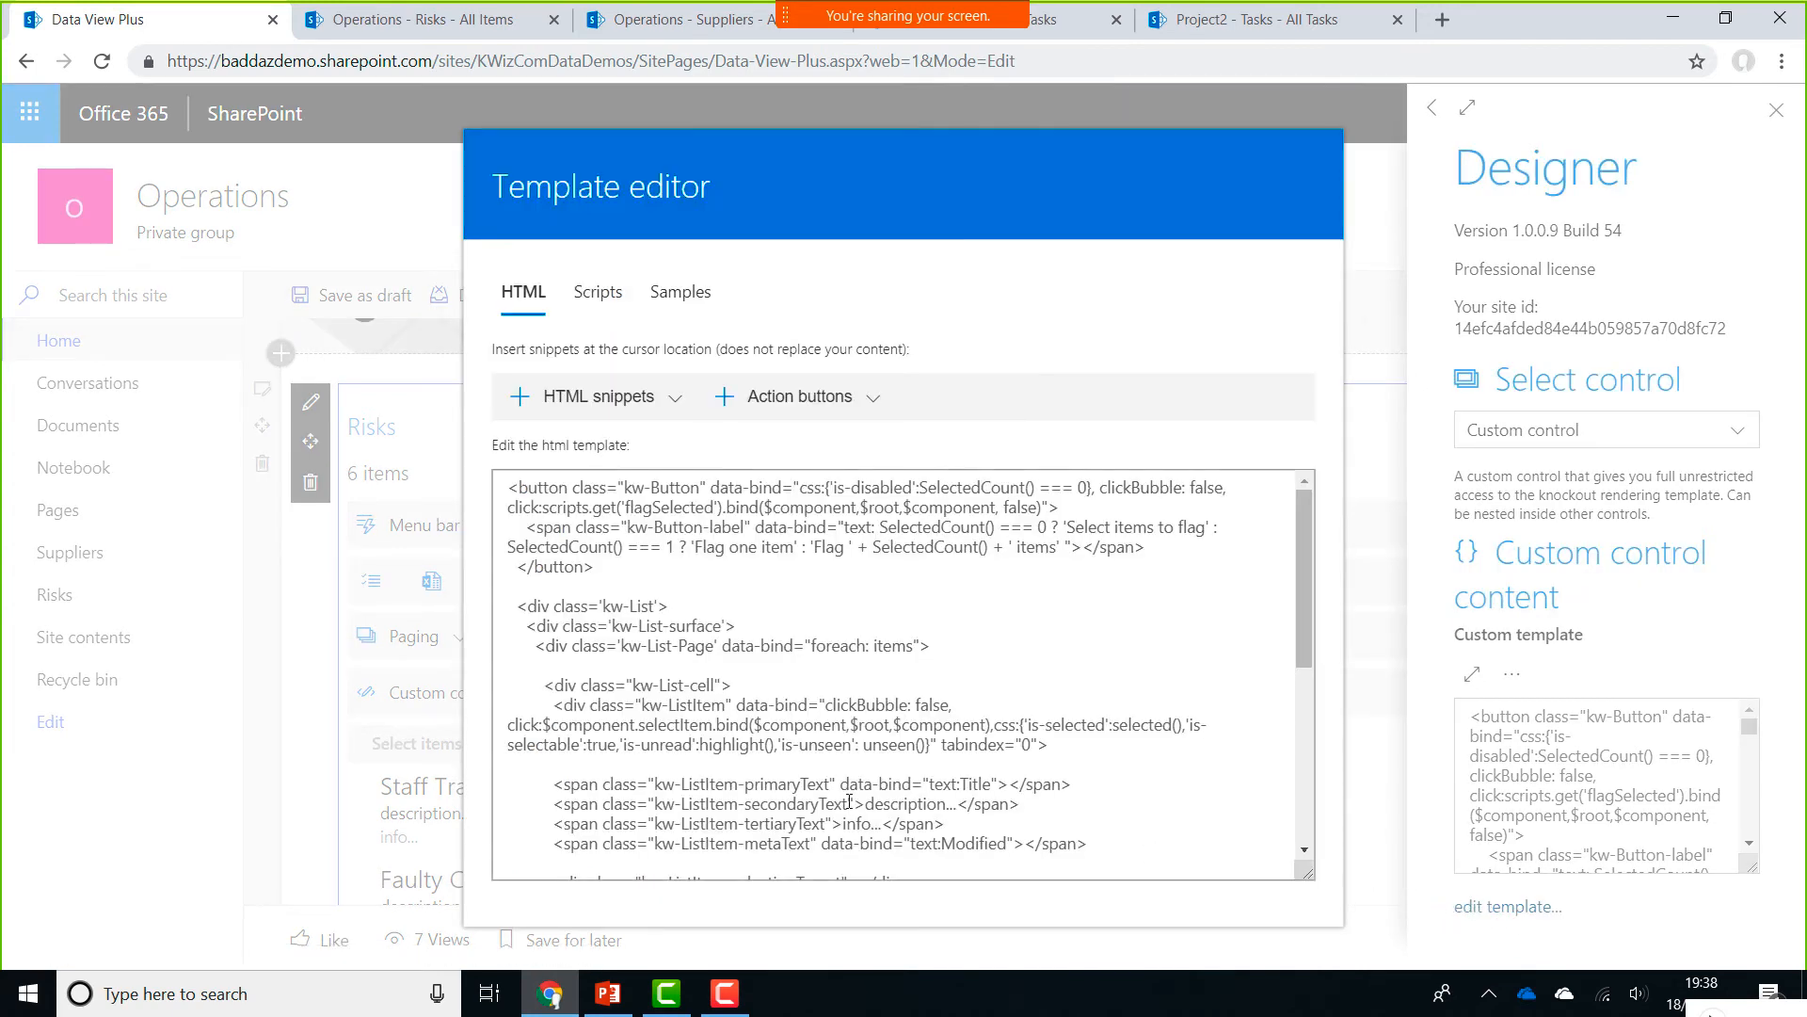
pyautogui.click(650, 399)
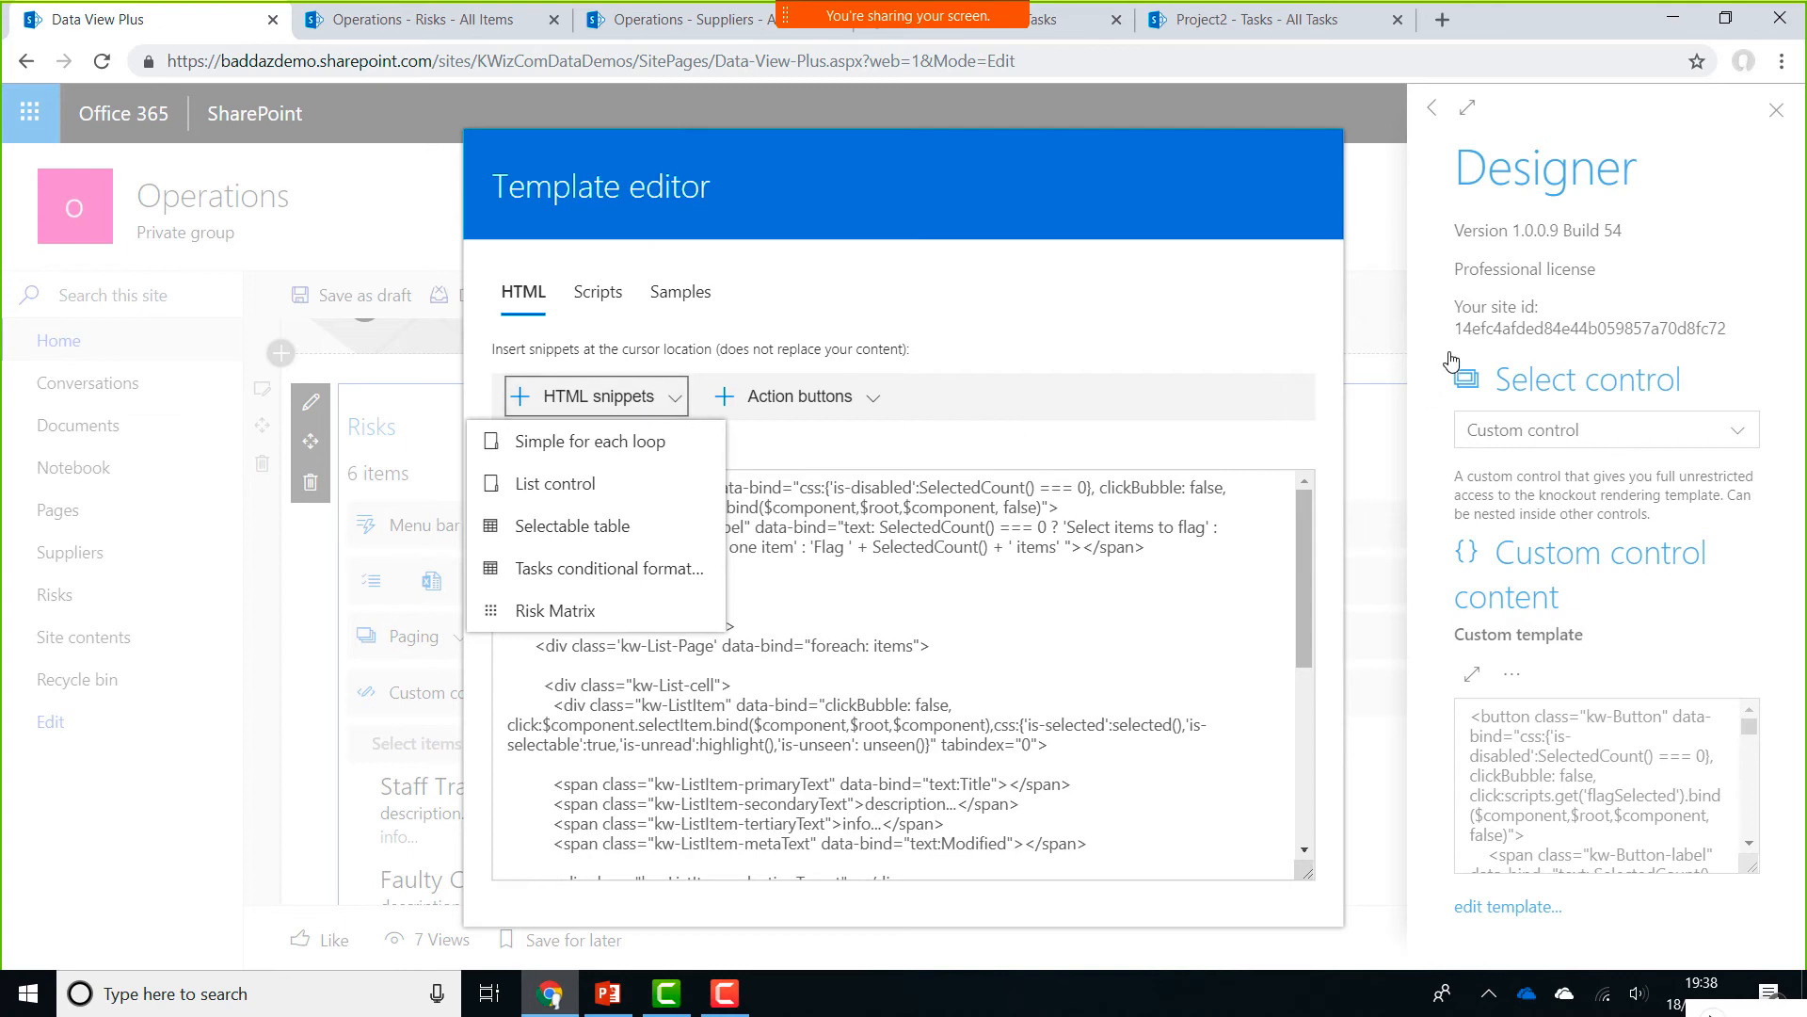
pyautogui.click(1388, 288)
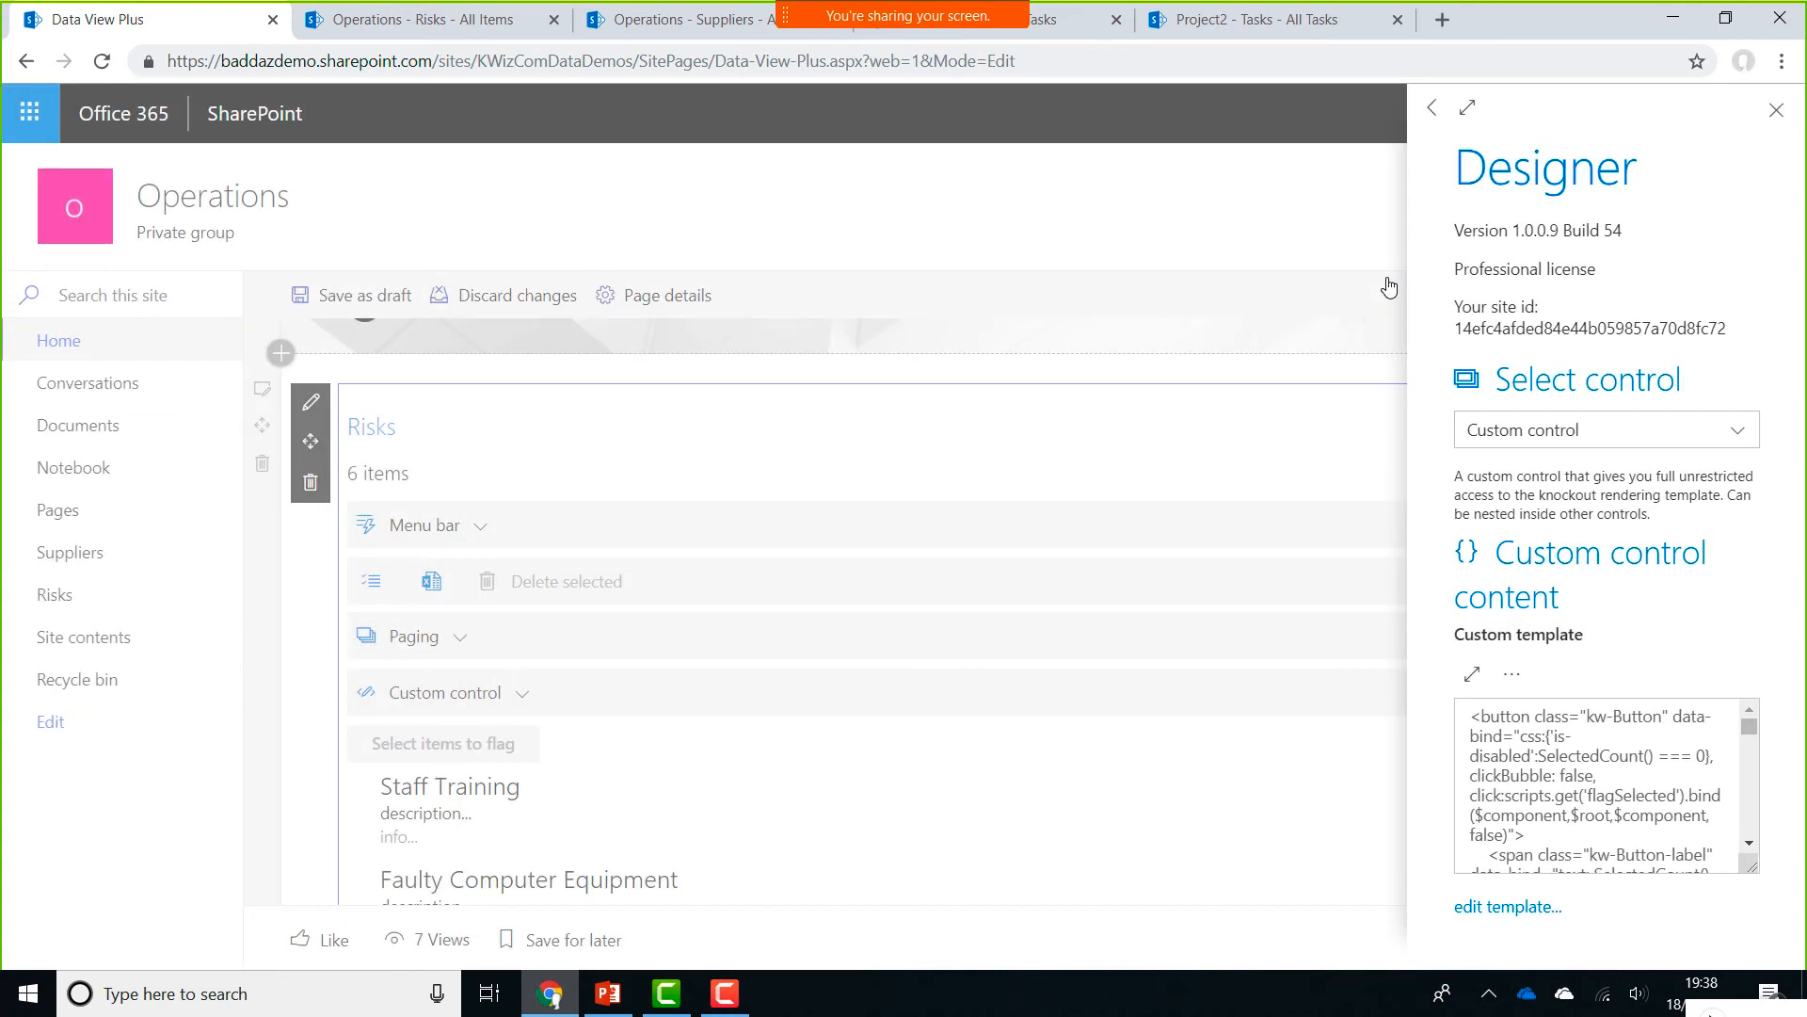
pyautogui.click(1777, 111)
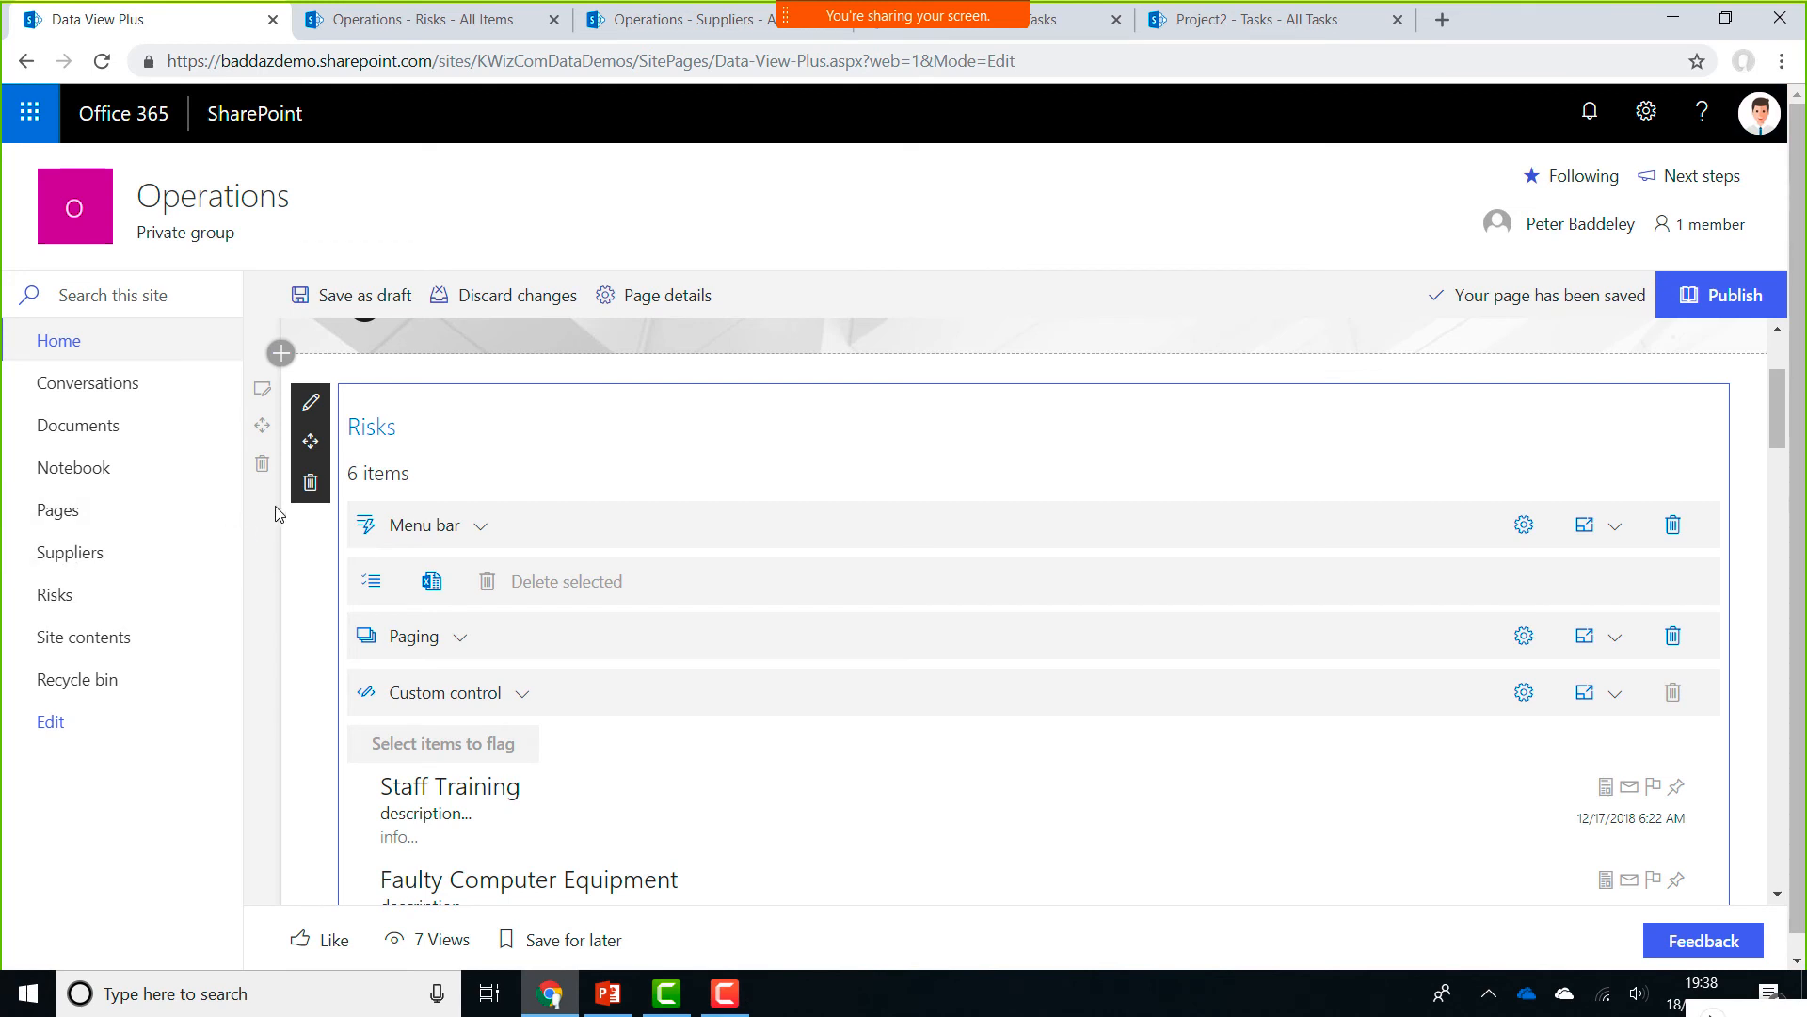
# Delete the Risks Data View Plus web part and publish the page
pyautogui.click(312, 487)
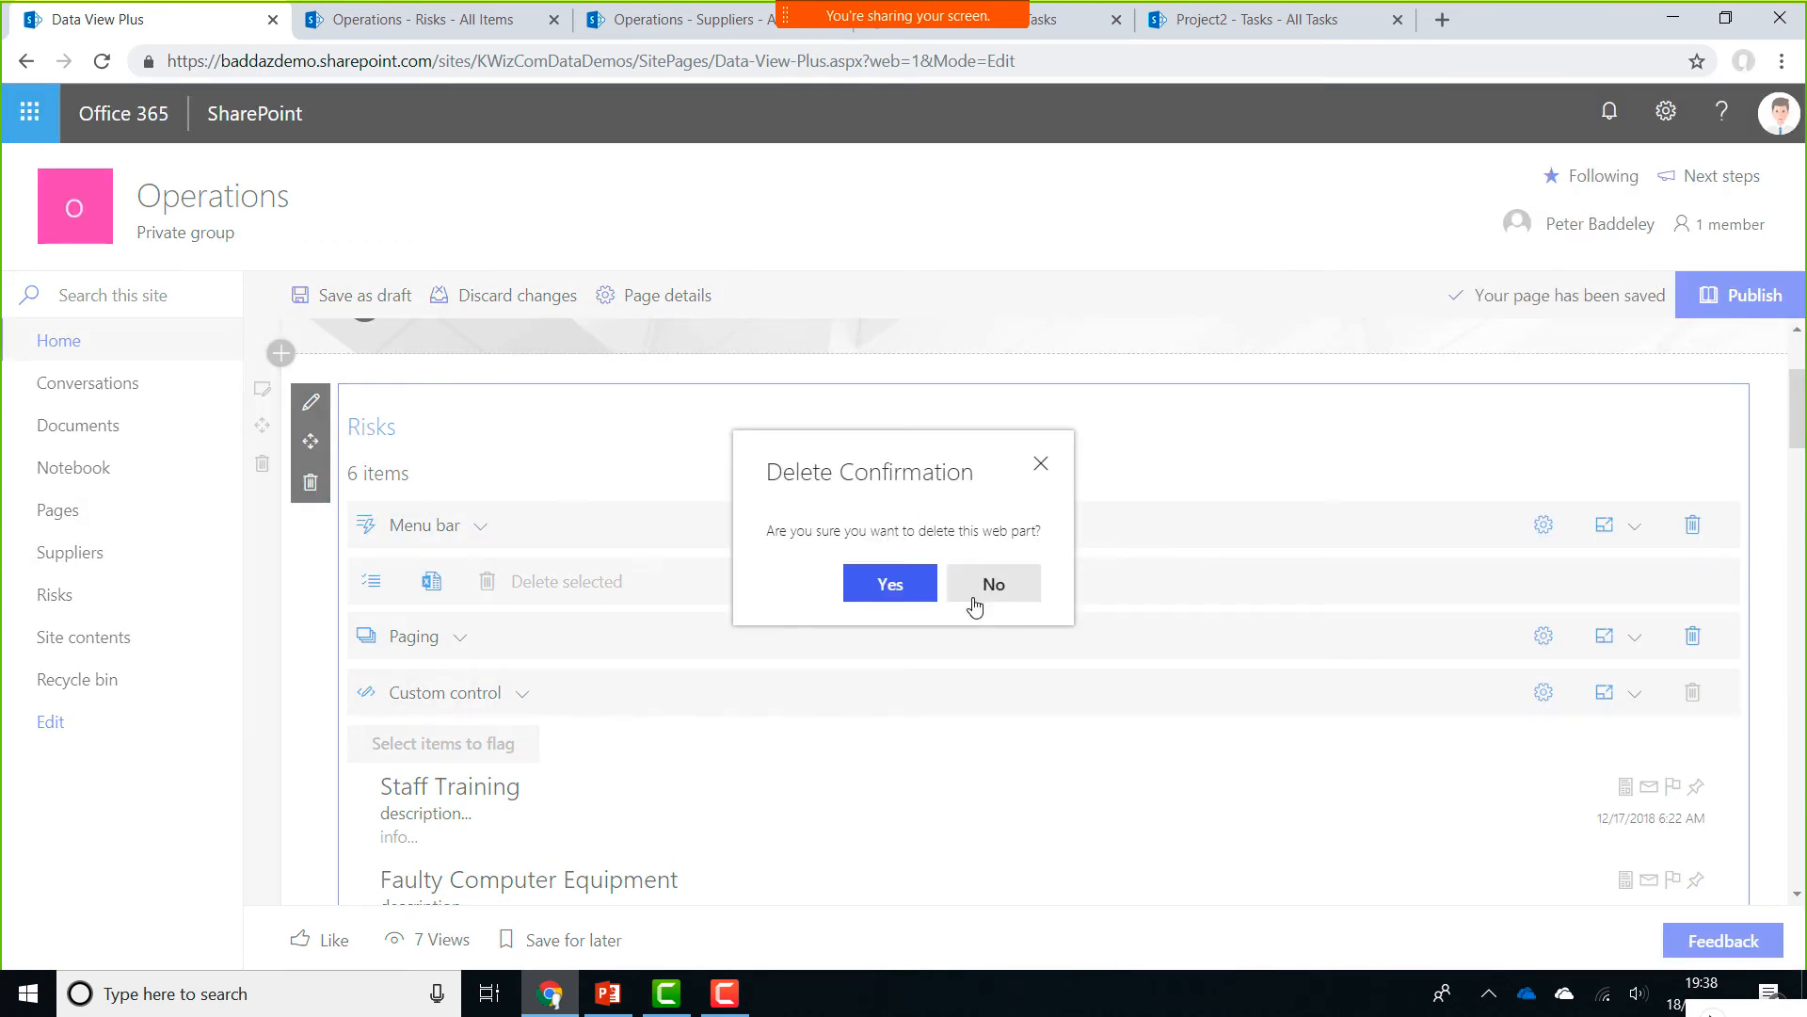
pyautogui.click(899, 588)
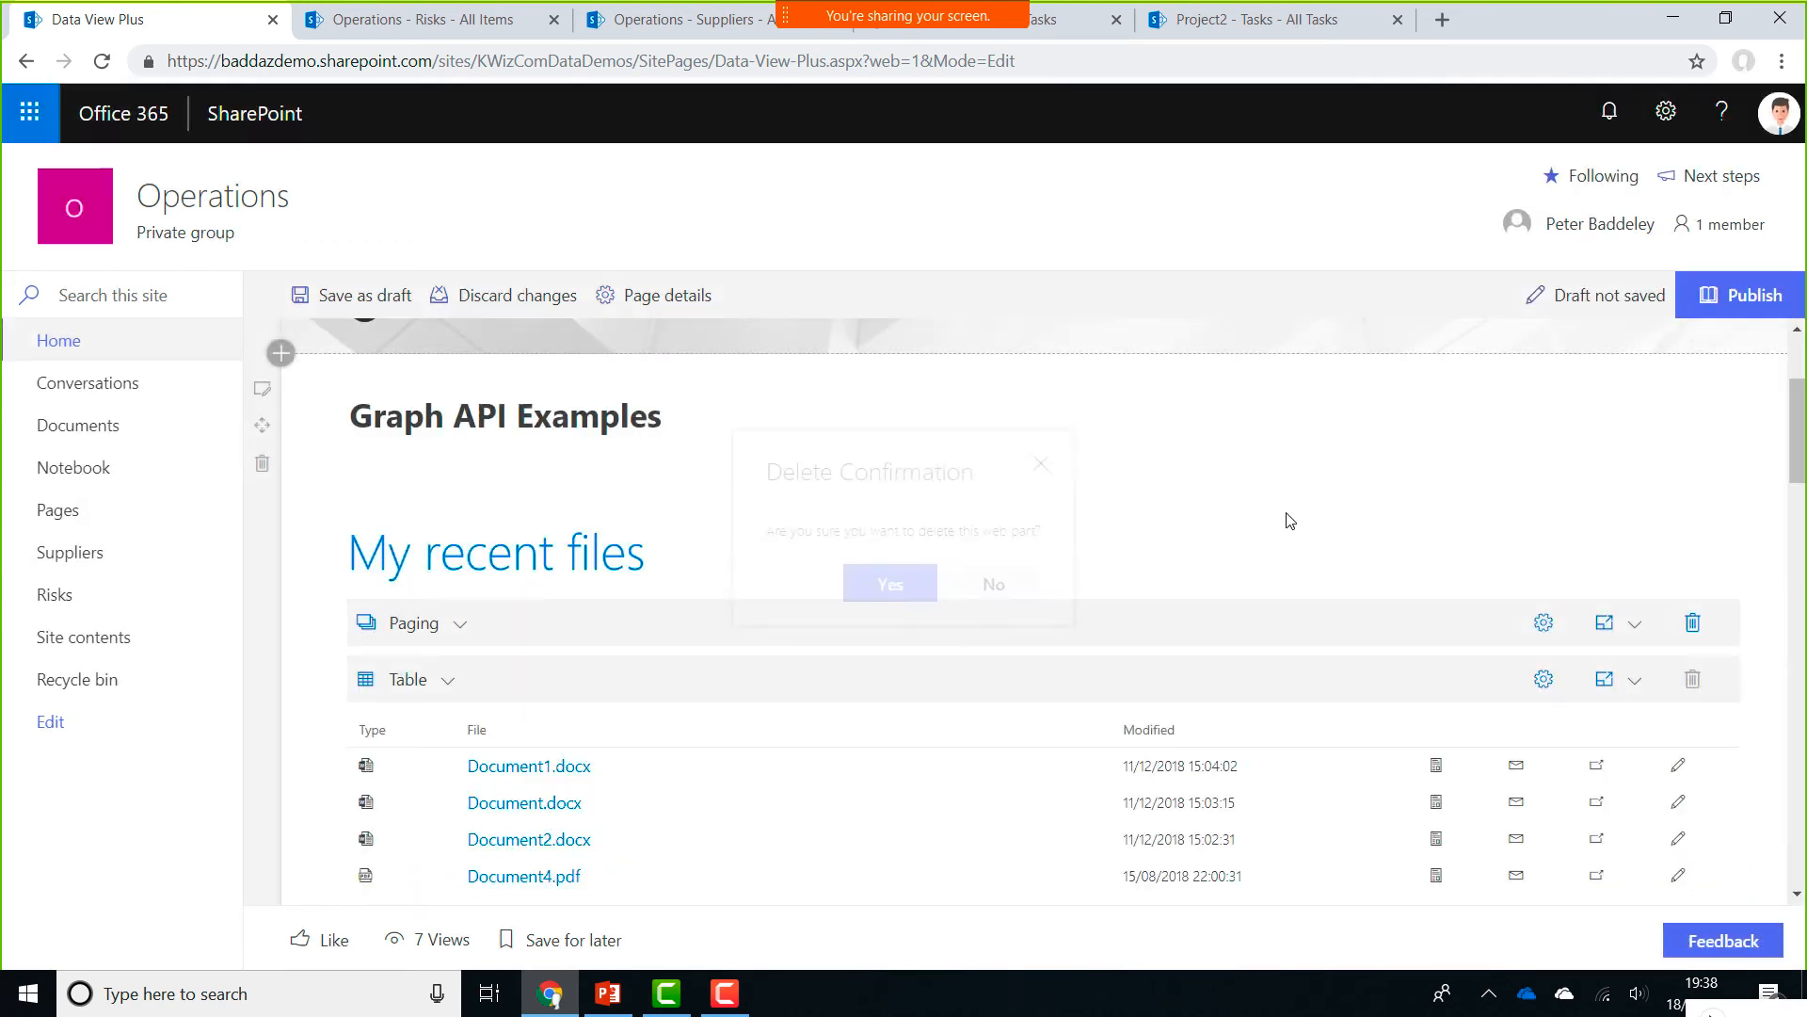
pyautogui.click(1736, 300)
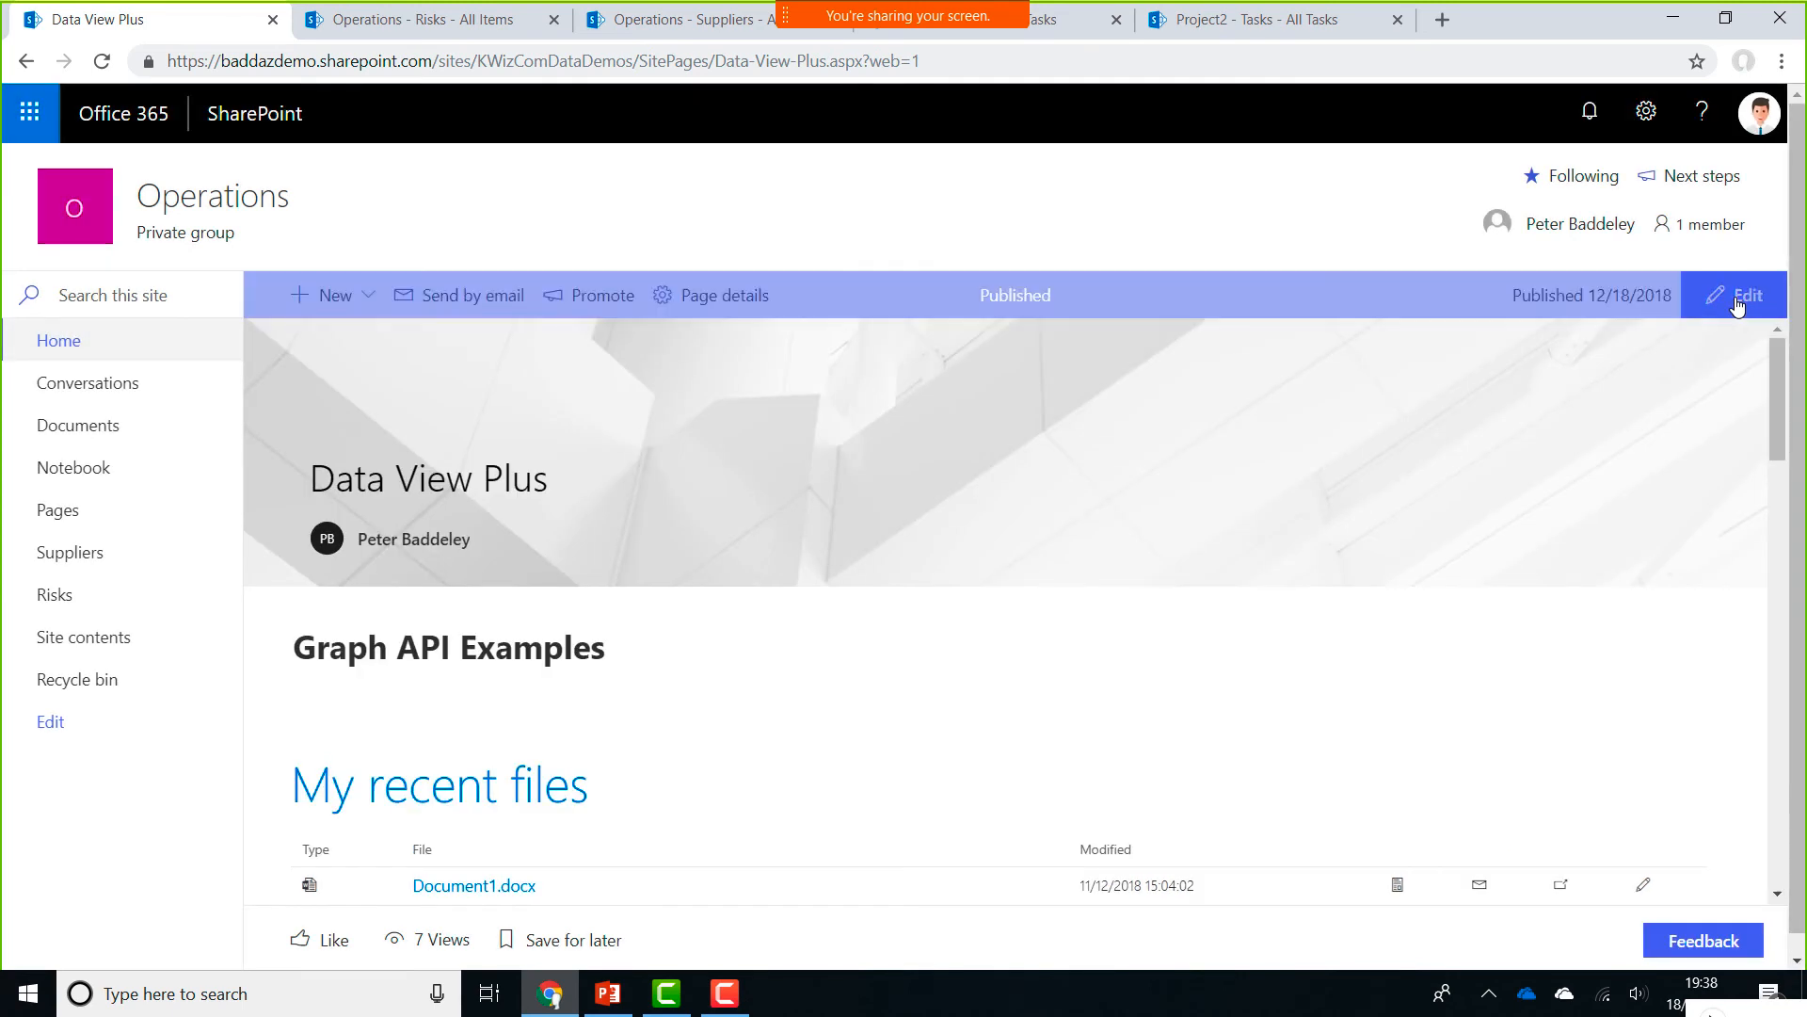